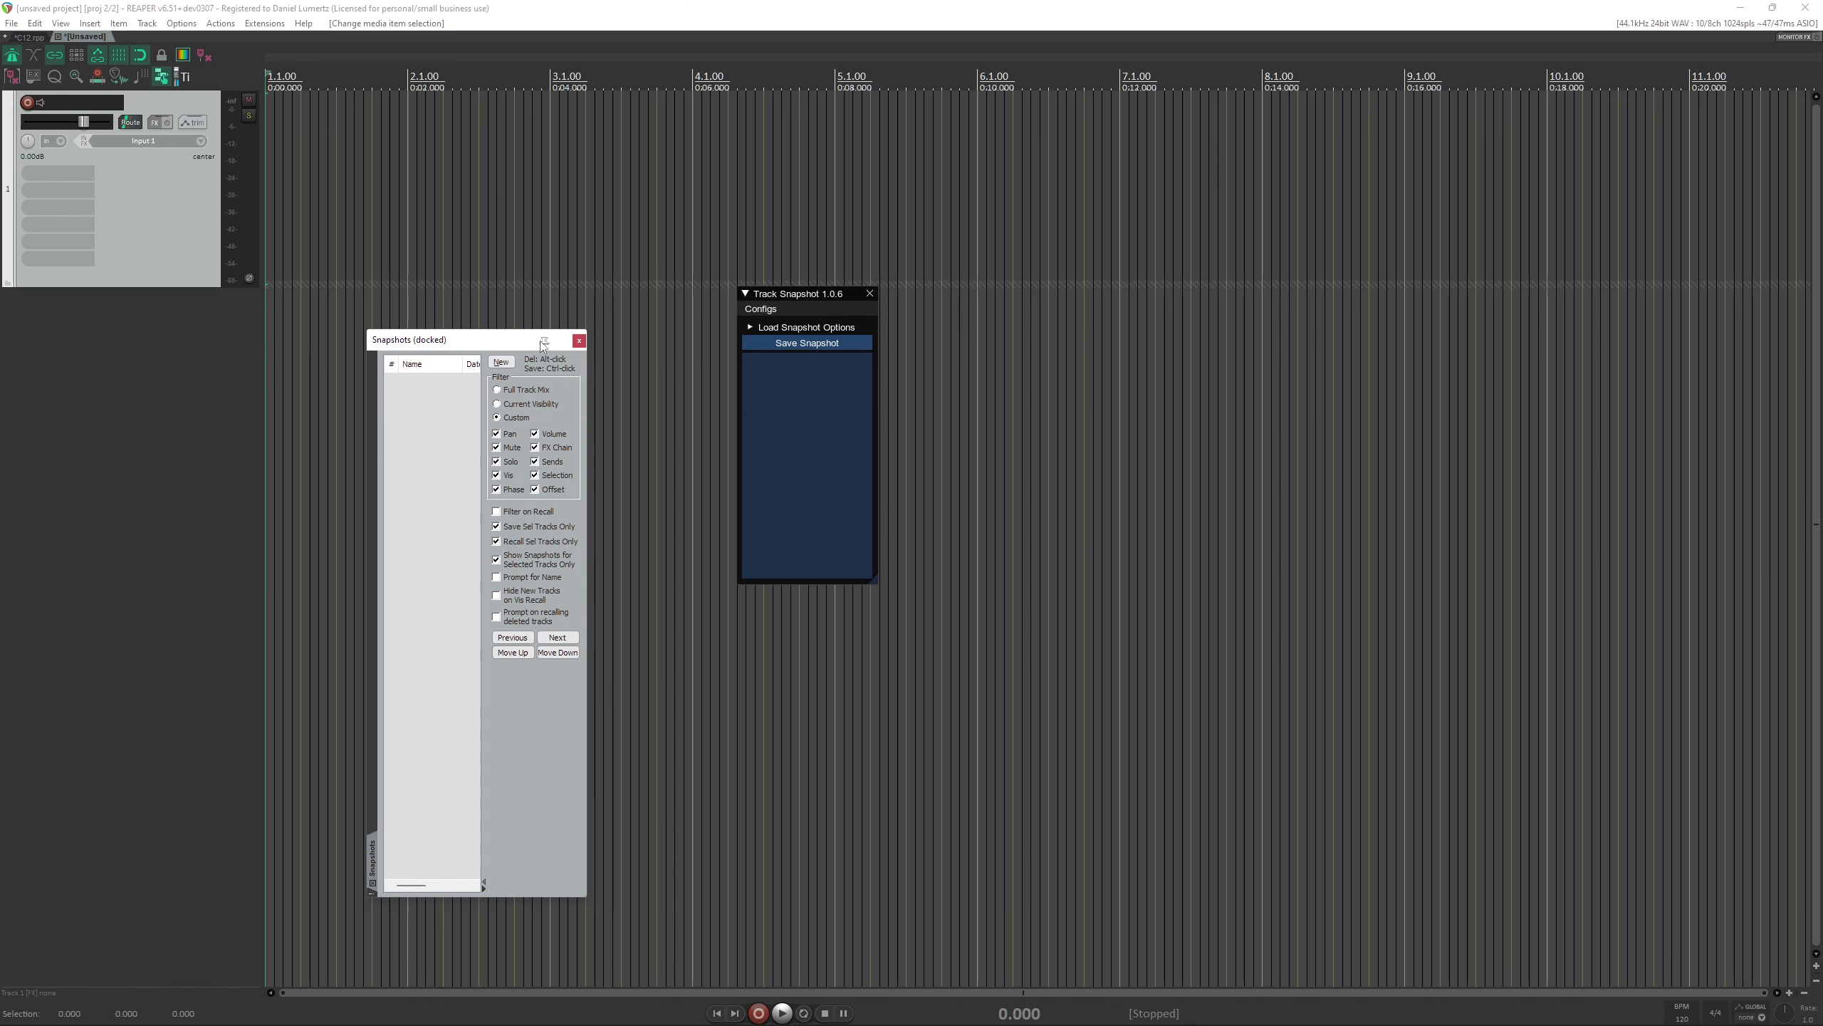
Close the docked Snapshots window and move the Track Snapshot window slightly toward the upper part of the arrangement.
{"action": "left_click_drag", "start_coordinate": [544, 345], "coordinate": [579, 522]}
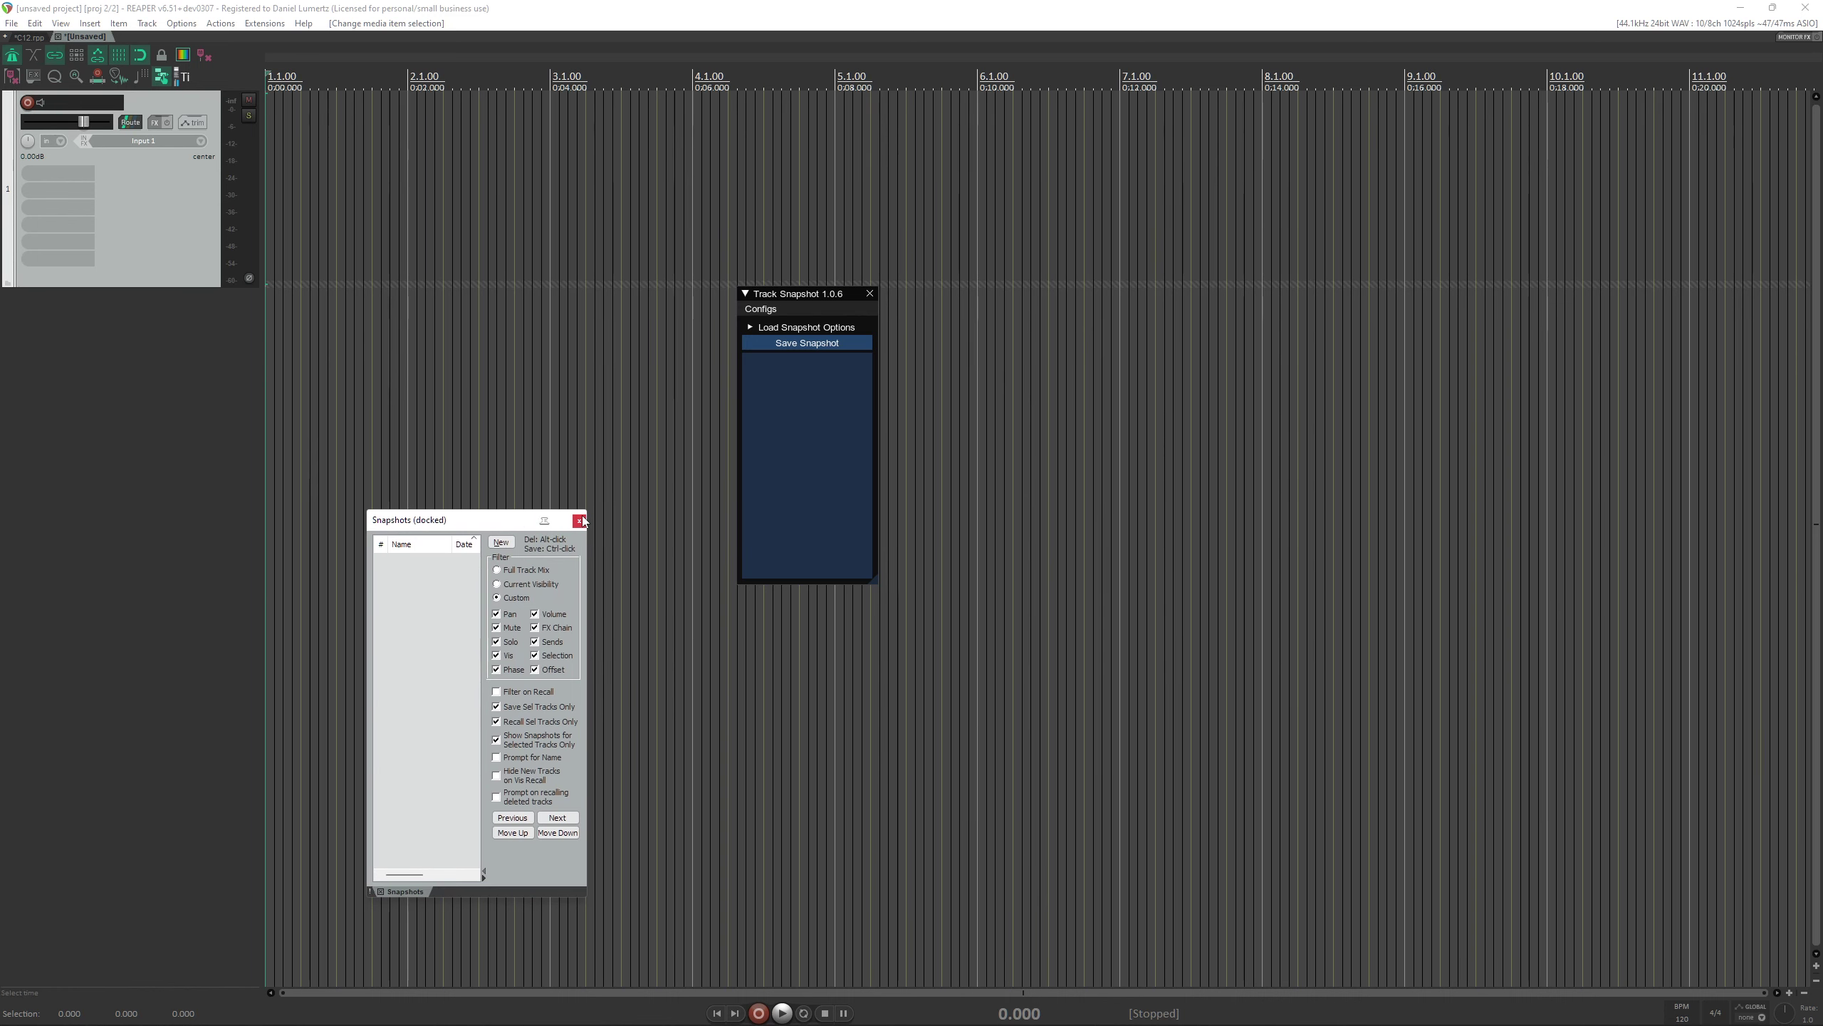
{"action": "left_click", "coordinate": [579, 520]}
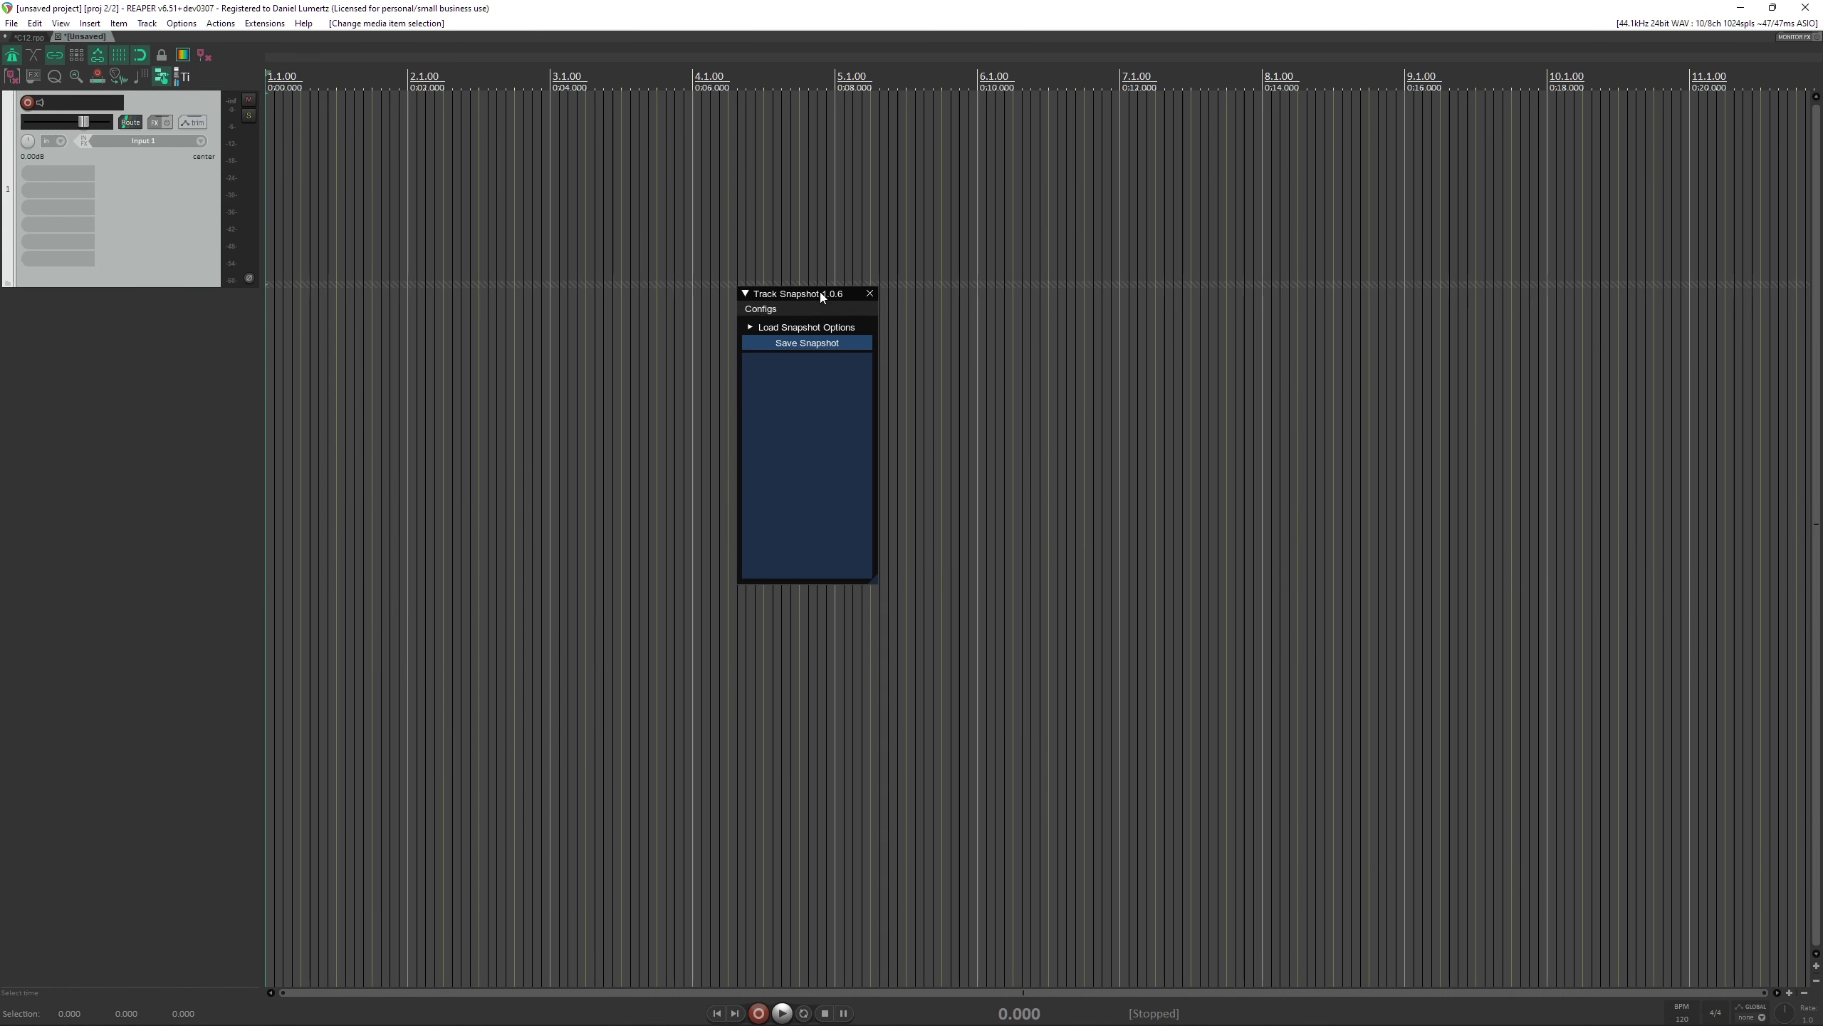
{"action": "left_click_drag", "start_coordinate": [814, 296], "coordinate": [768, 250]}
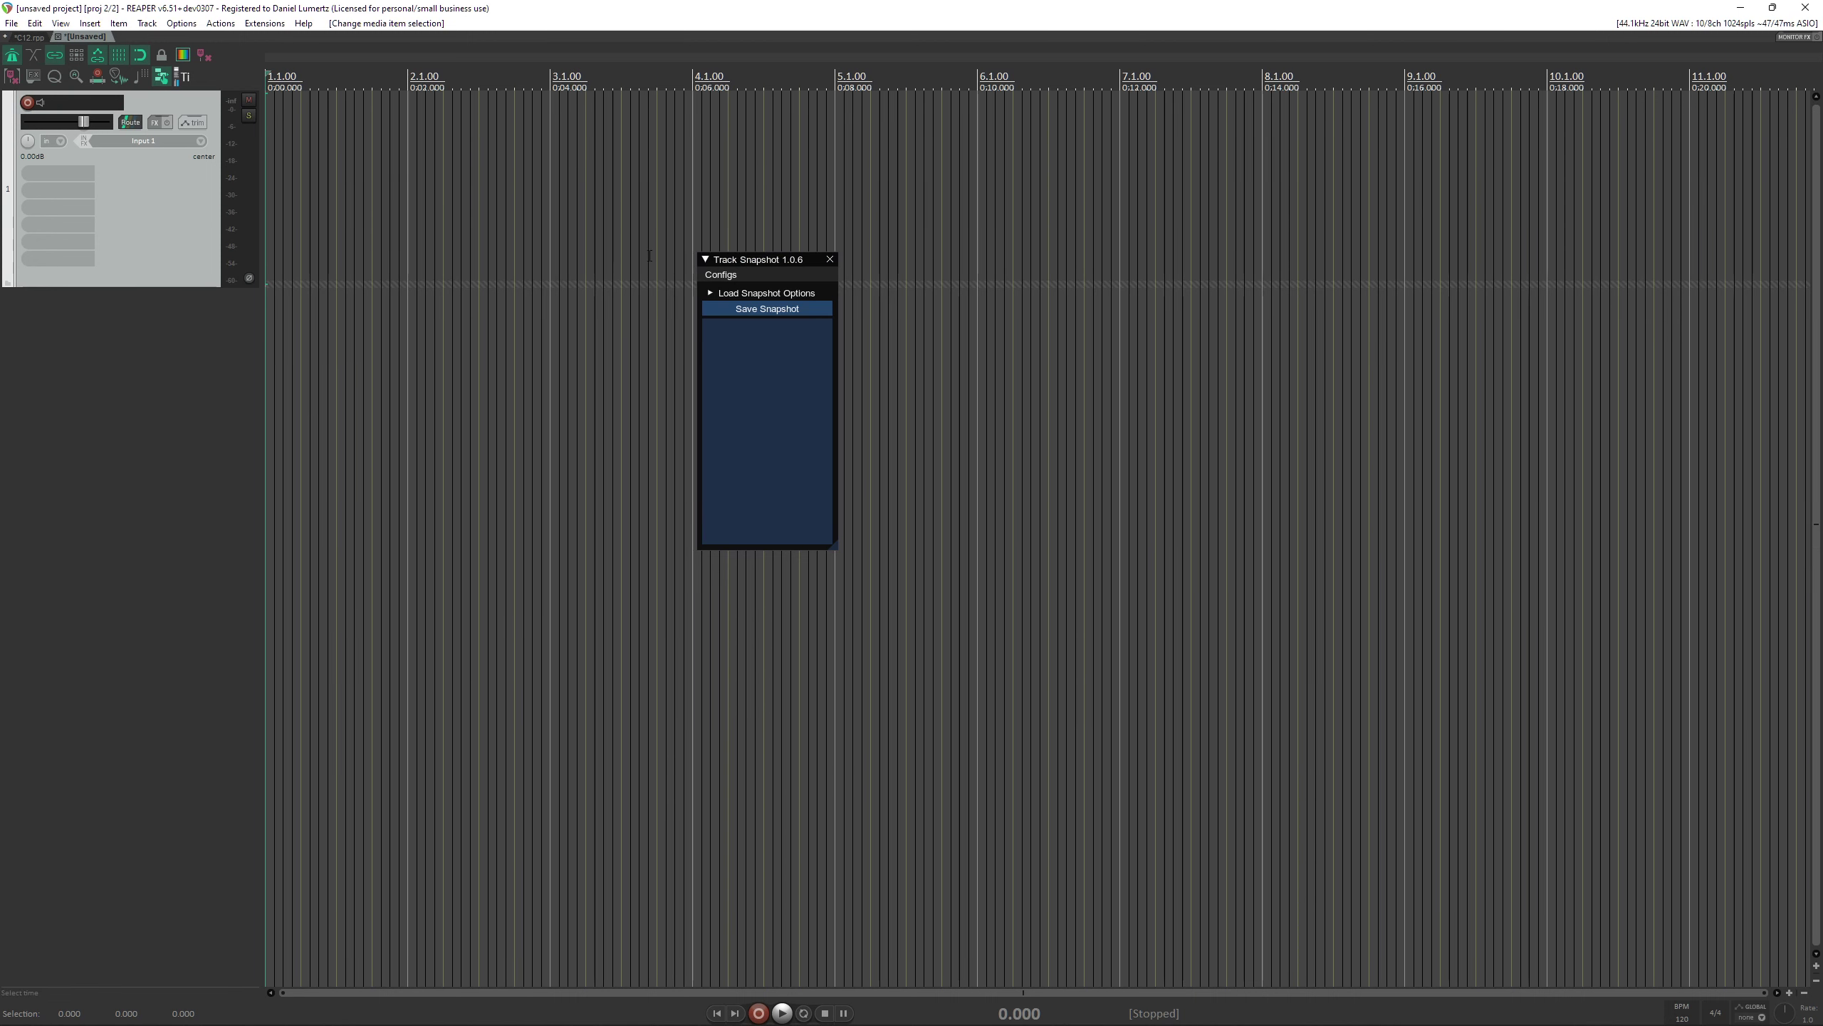
Save a snapshot of the empty track and name it Default.
{"action": "left_click", "coordinate": [797, 311]}
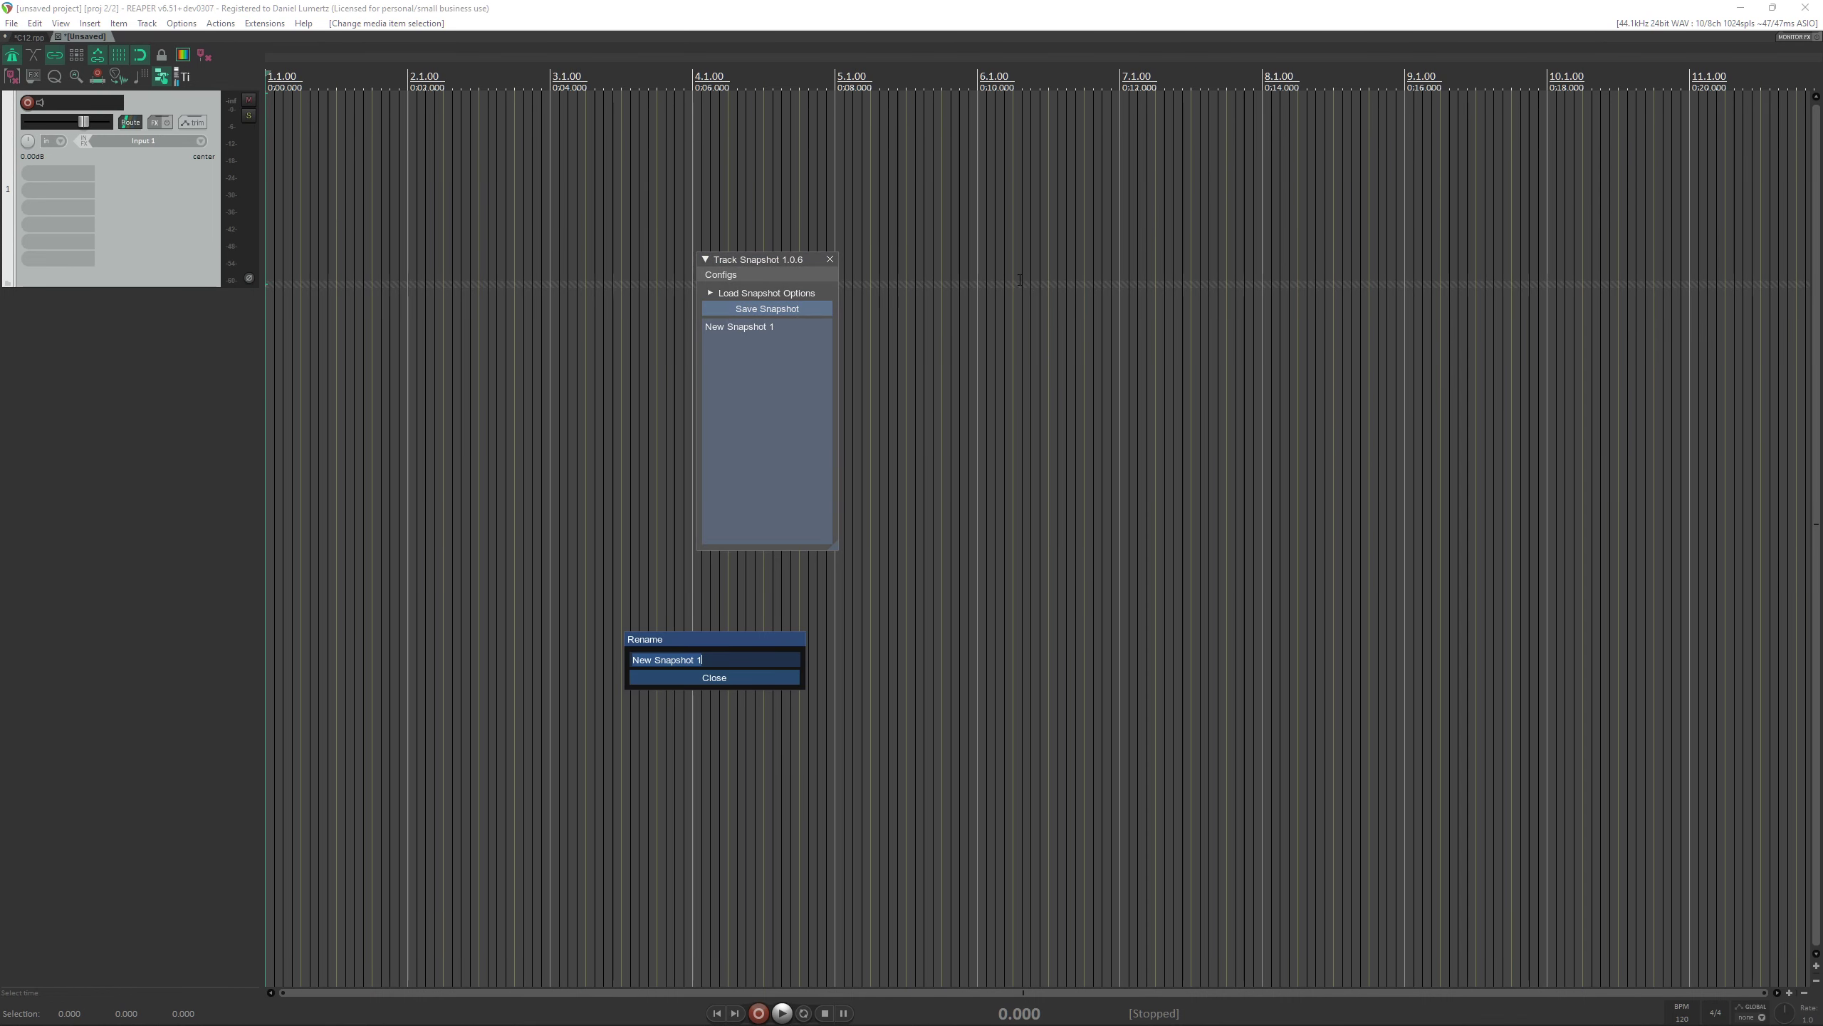
{"action": "left_click_drag", "start_coordinate": [728, 642], "coordinate": [776, 413]}
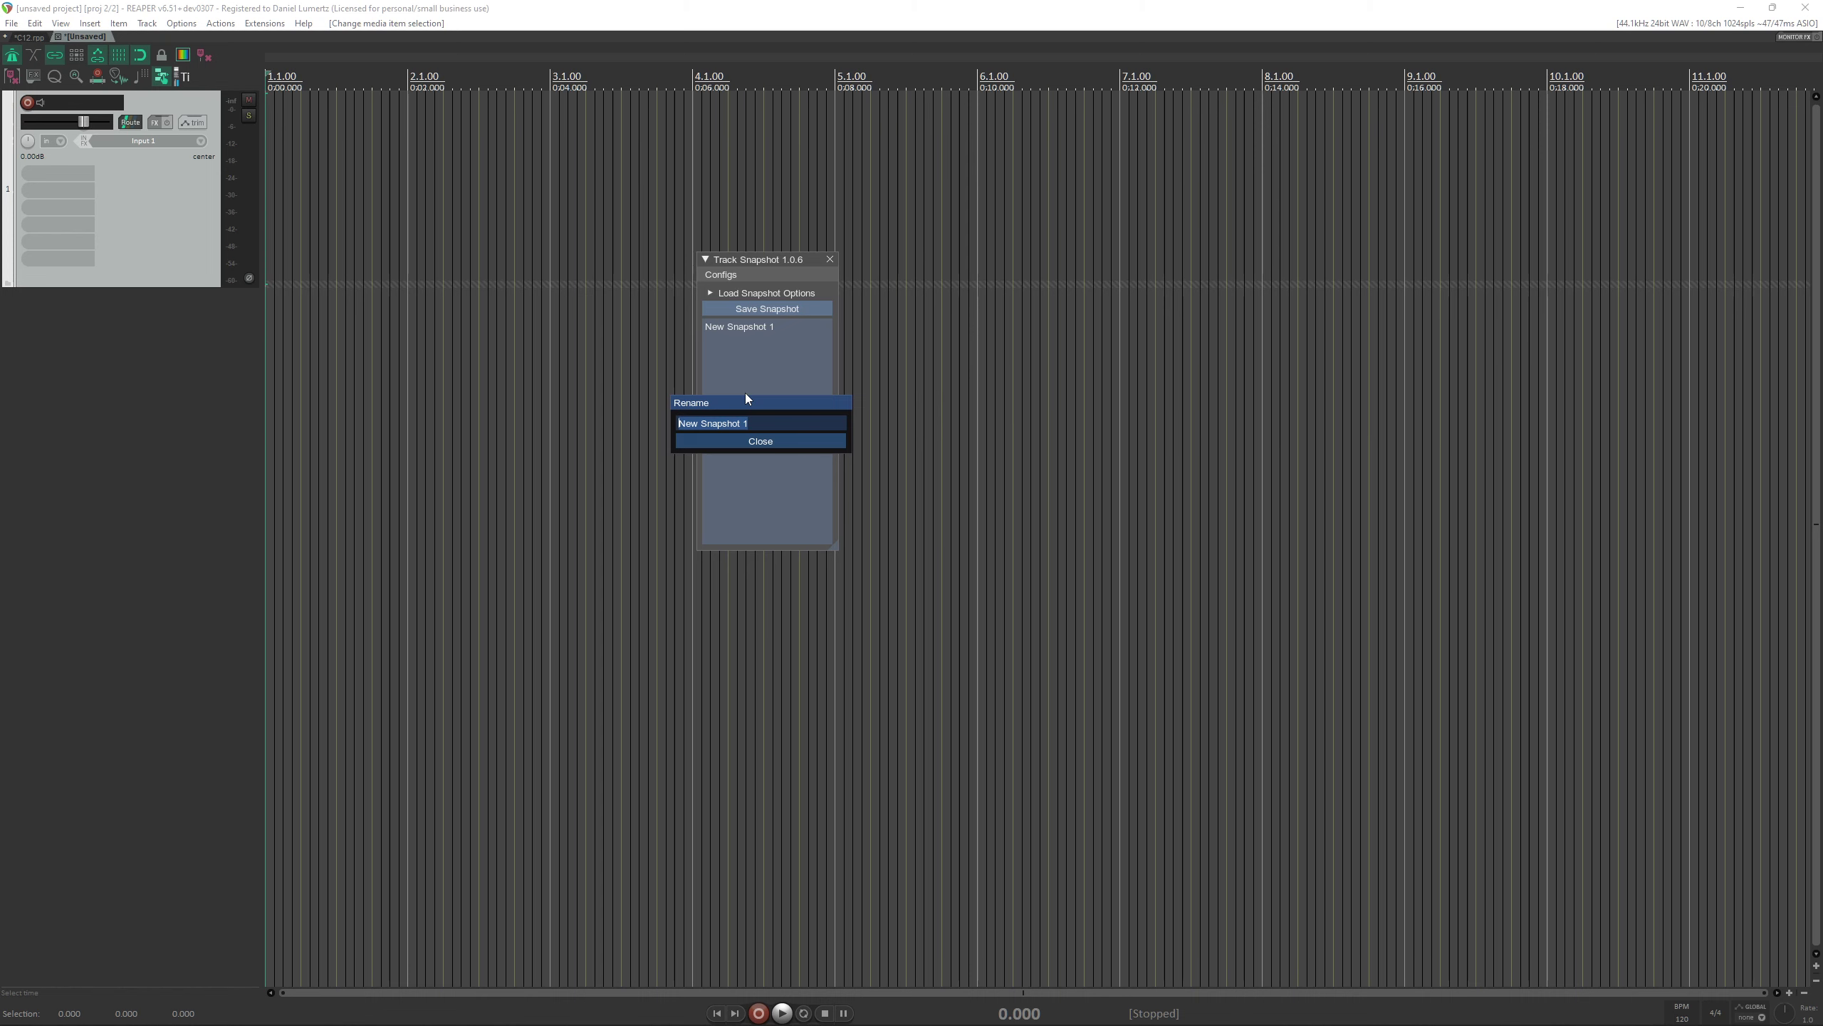
{"action": "type", "text": "Default"}
{"action": "left_click", "coordinate": [752, 442]}
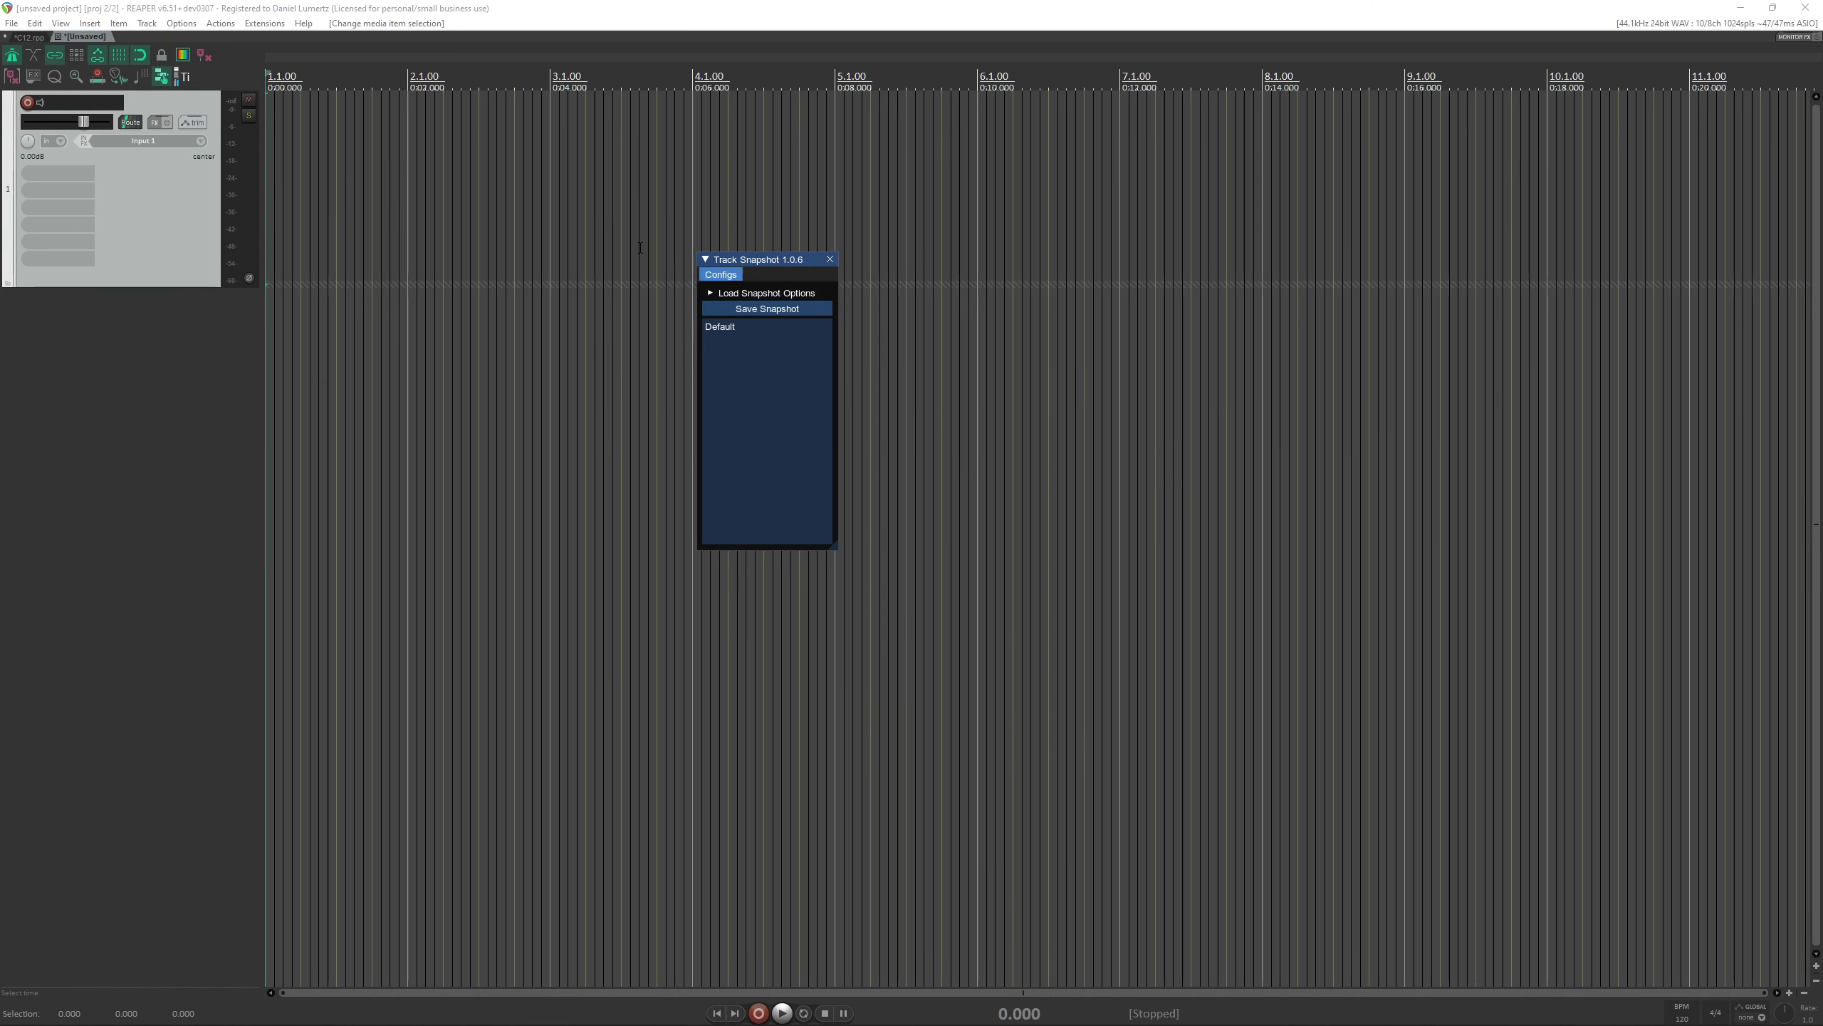
Draw a row of separate media items of varying lengths along track 1, between about measures 1 and 7.
{"action": "left_click", "coordinate": [185, 215]}
{"action": "left_click_drag", "start_coordinate": [301, 201], "coordinate": [354, 201]}
{"action": "left_click_drag", "start_coordinate": [389, 200], "coordinate": [479, 200]}
{"action": "left_click_drag", "start_coordinate": [524, 201], "coordinate": [684, 204]}
{"action": "left_click_drag", "start_coordinate": [756, 206], "coordinate": [862, 209]}
{"action": "left_click_drag", "start_coordinate": [924, 218], "coordinate": [1039, 231]}
{"action": "left_click_drag", "start_coordinate": [1165, 223], "coordinate": [1192, 223]}
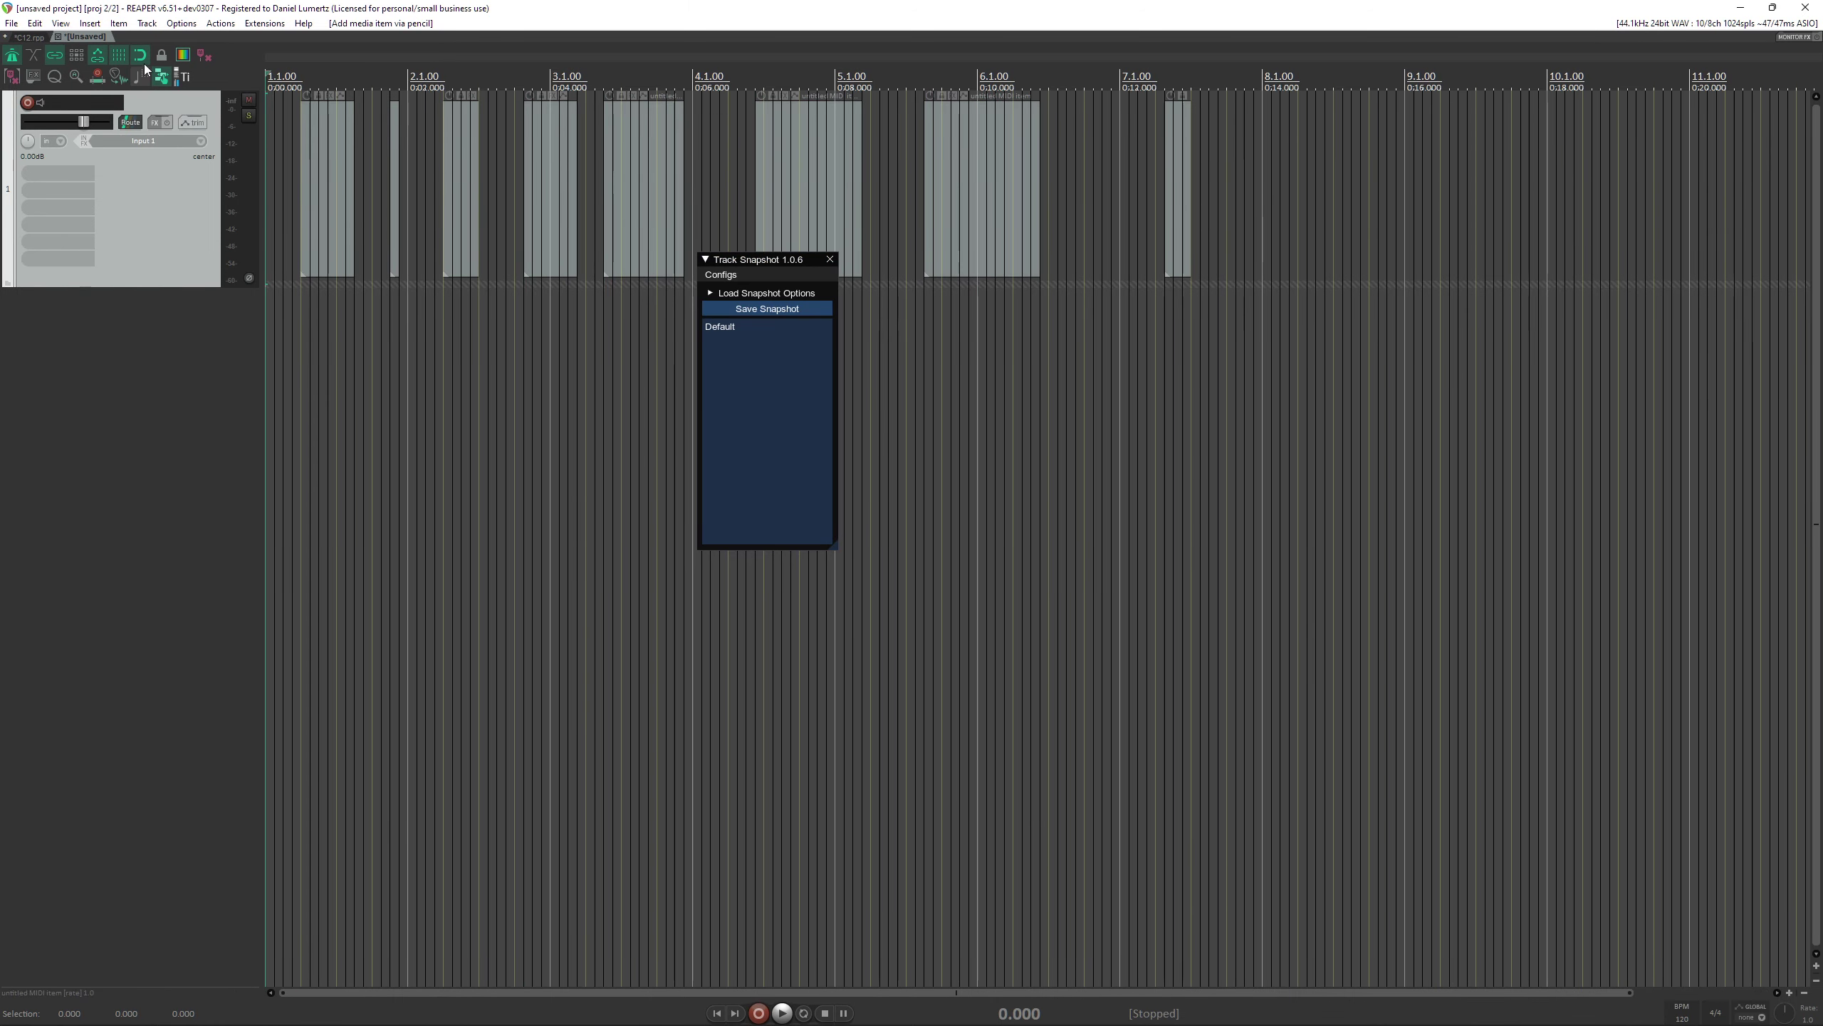
Color track 1 pale yellow using the Colour Swatch.
{"action": "left_click", "coordinate": [185, 54]}
{"action": "left_click", "coordinate": [257, 94]}
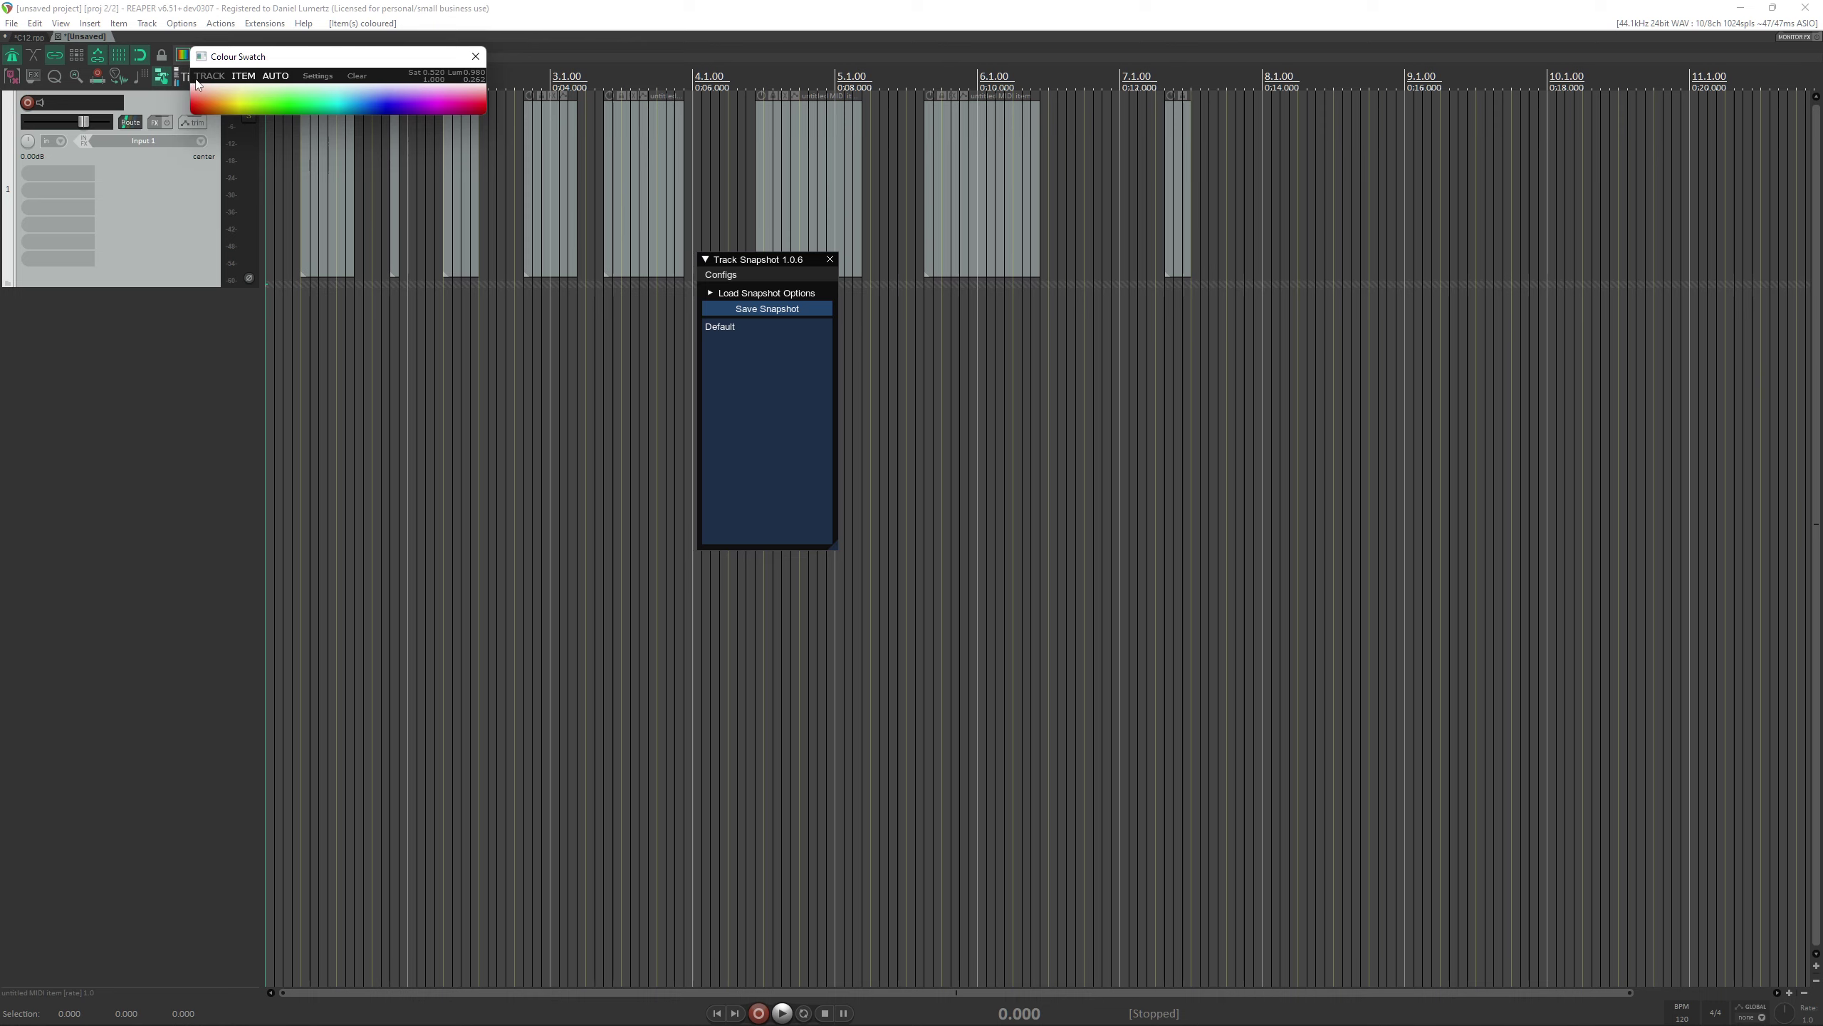
{"action": "left_click", "coordinate": [229, 94]}
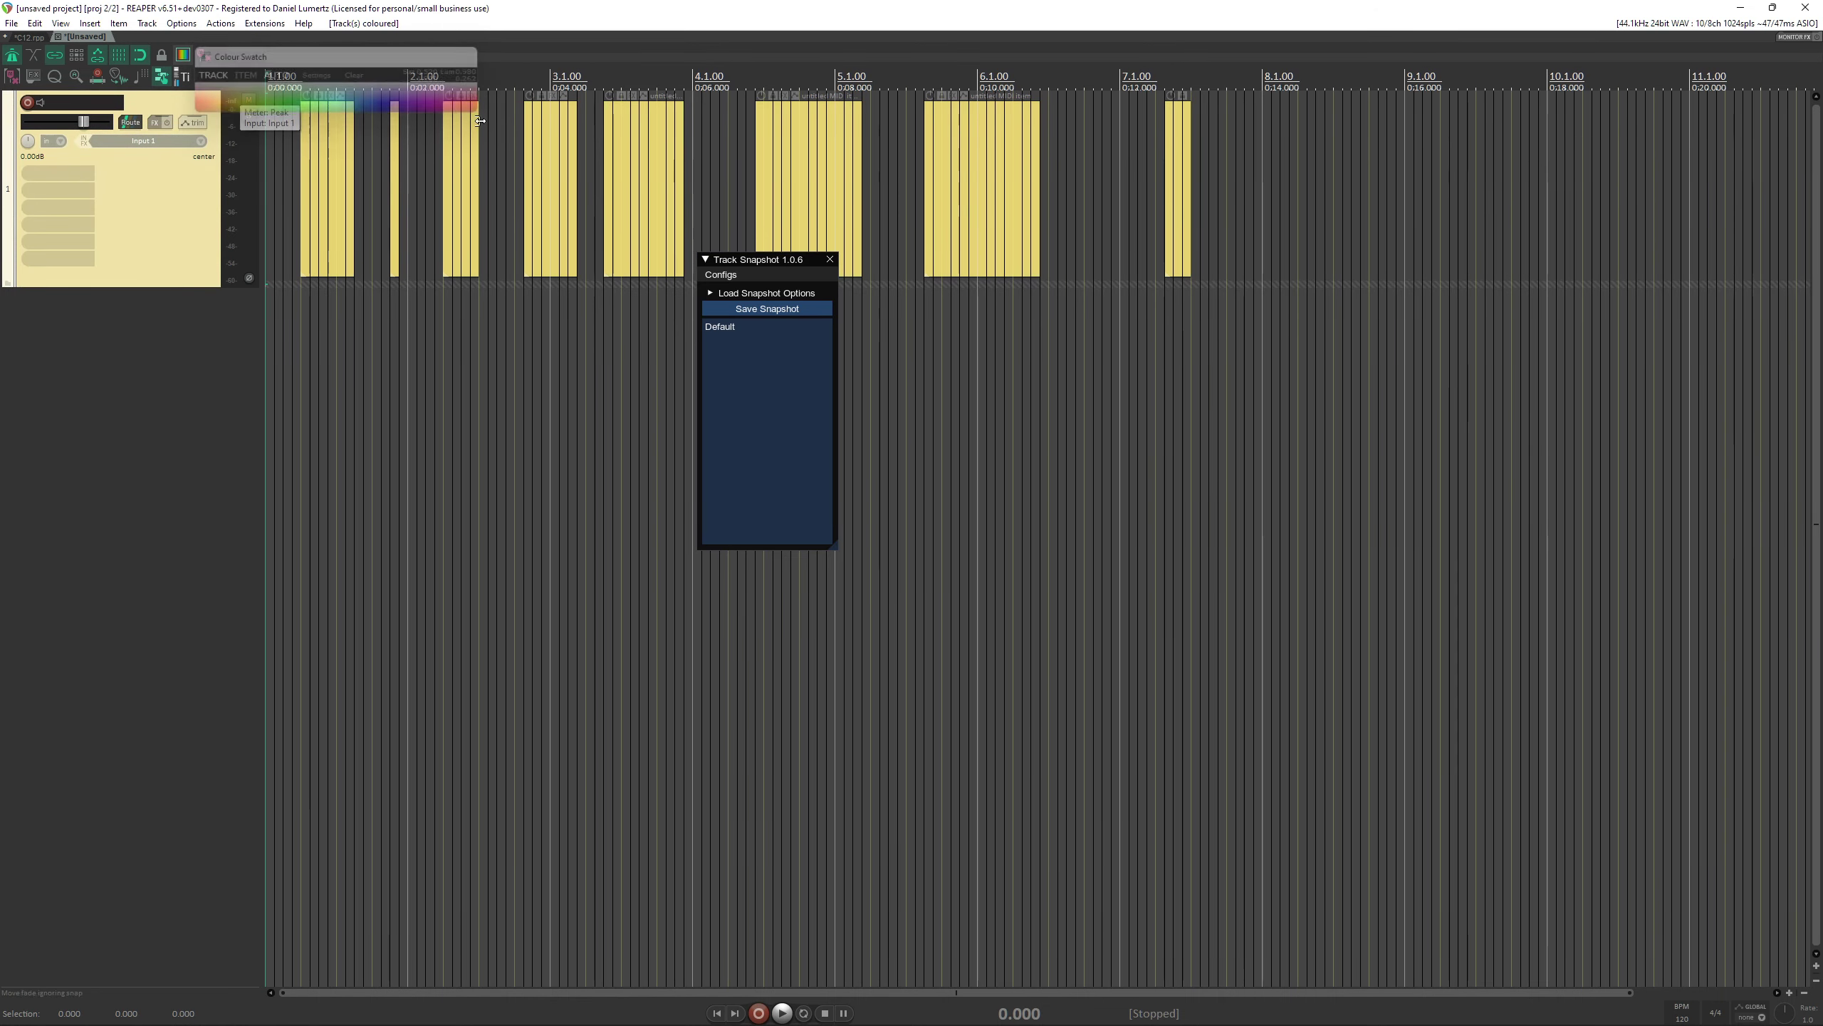
Select all media items on the track and color them with a gradient from orange through green and blue to purple.
{"action": "left_click_drag", "start_coordinate": [1274, 199], "coordinate": [294, 200]}
{"action": "left_click", "coordinate": [185, 54]}
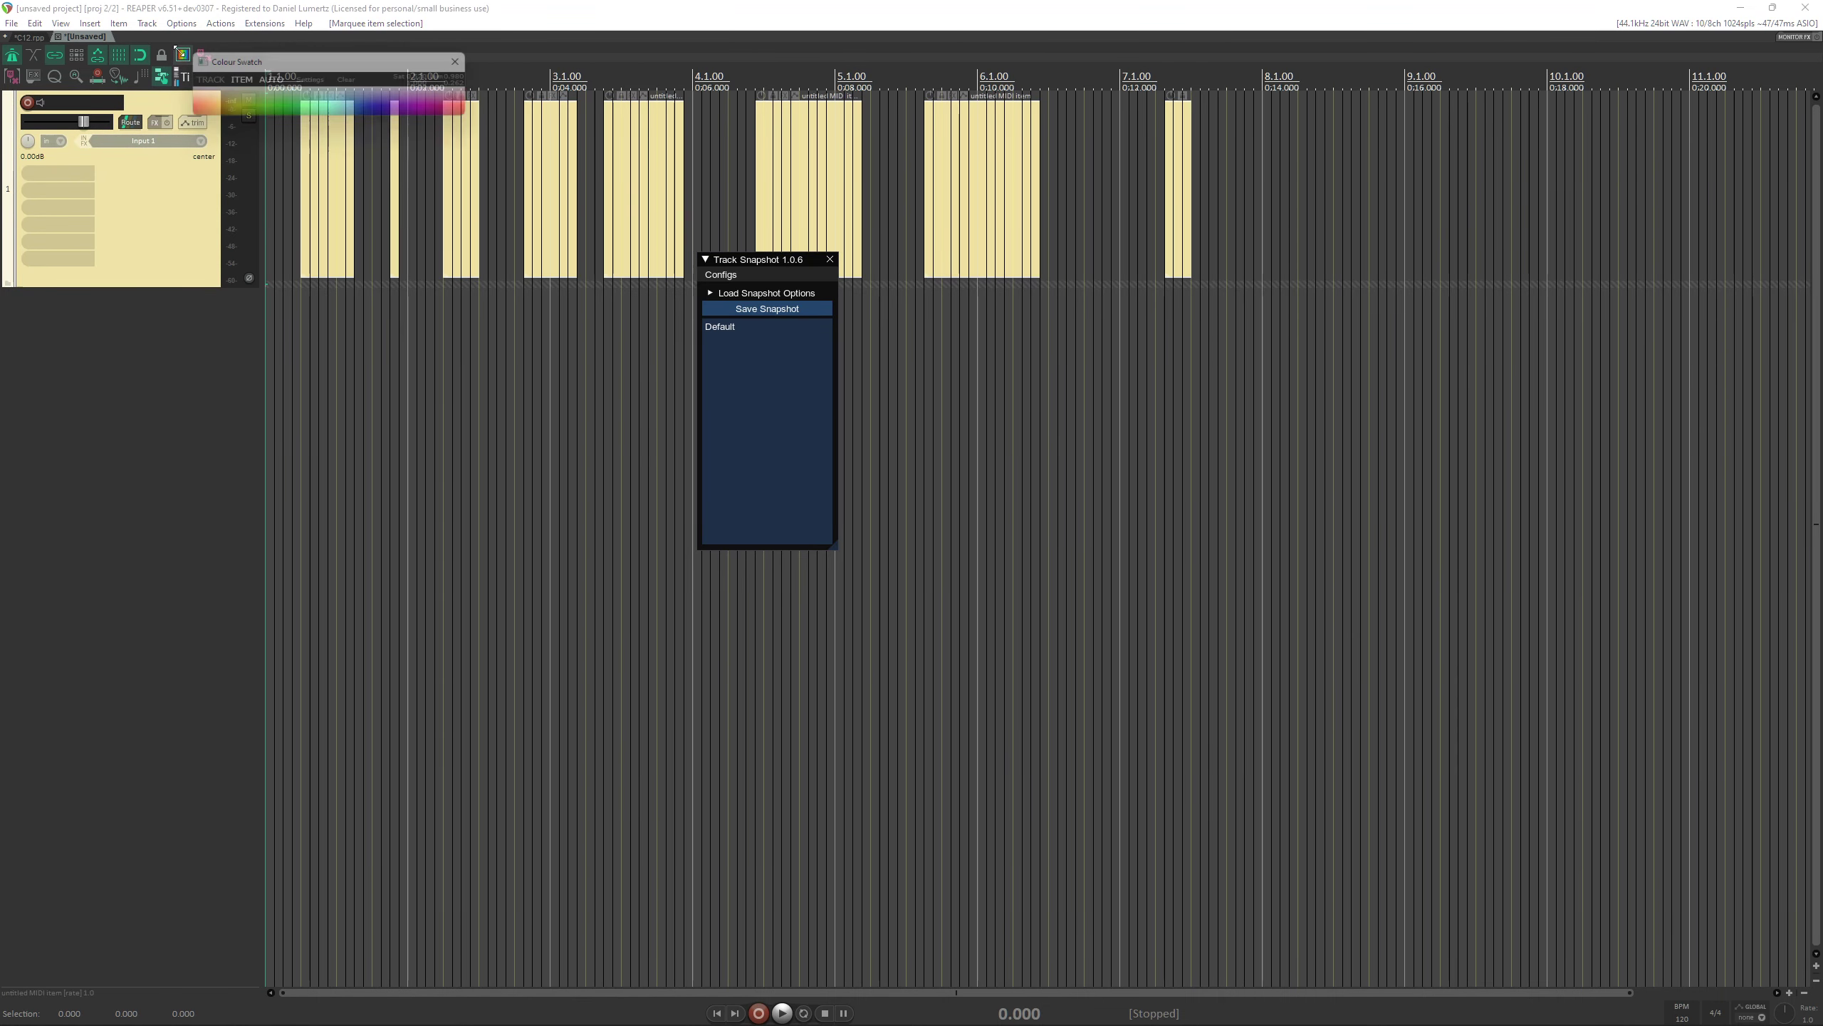
{"action": "left_click_drag", "start_coordinate": [217, 99], "coordinate": [385, 105]}
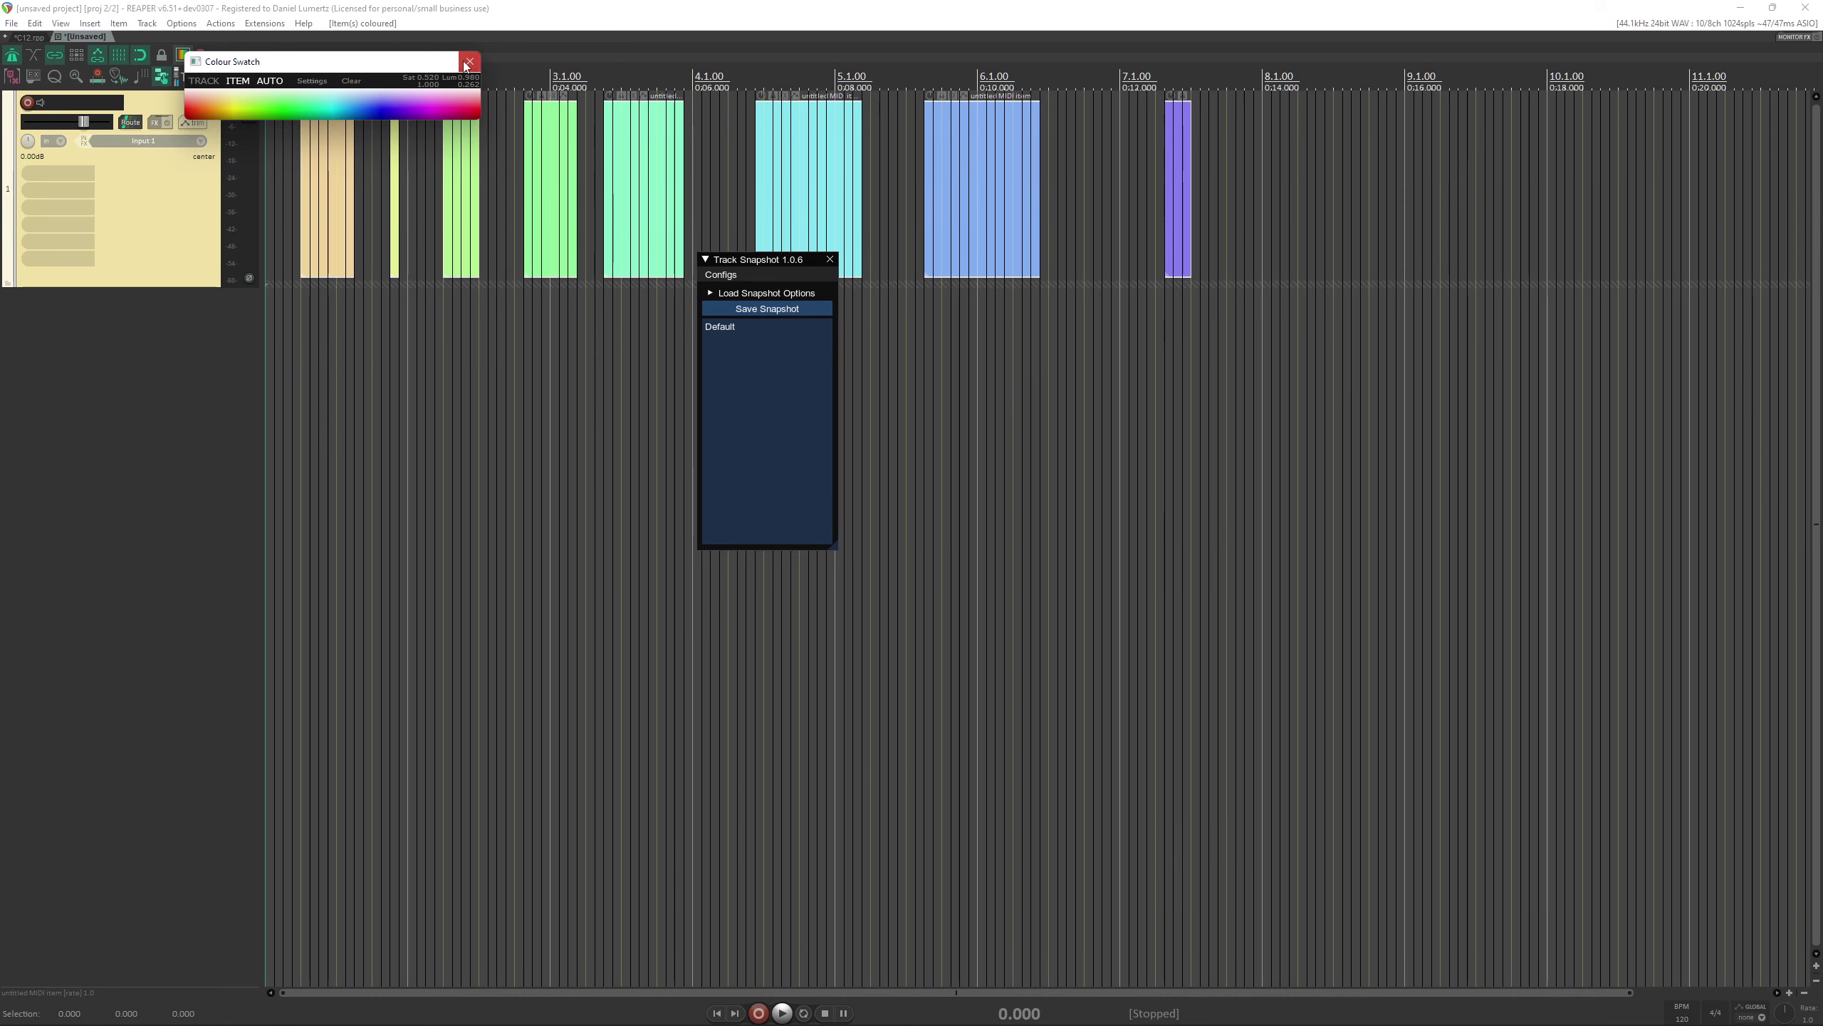
Show the track's volume and pan envelopes and draw freehand wavy automation curves on both.
{"action": "key", "text": "v"}
{"action": "mouse_move", "coordinate": [331, 357]}
{"action": "left_mouse_down"}
{"action": "mouse_move", "coordinate": [390, 288]}
{"action": "mouse_move", "coordinate": [478, 304]}
{"action": "mouse_move", "coordinate": [560, 361]}
{"action": "mouse_move", "coordinate": [848, 377]}
{"action": "mouse_move", "coordinate": [1107, 356]}
{"action": "mouse_move", "coordinate": [1271, 379]}
{"action": "left_mouse_up"}
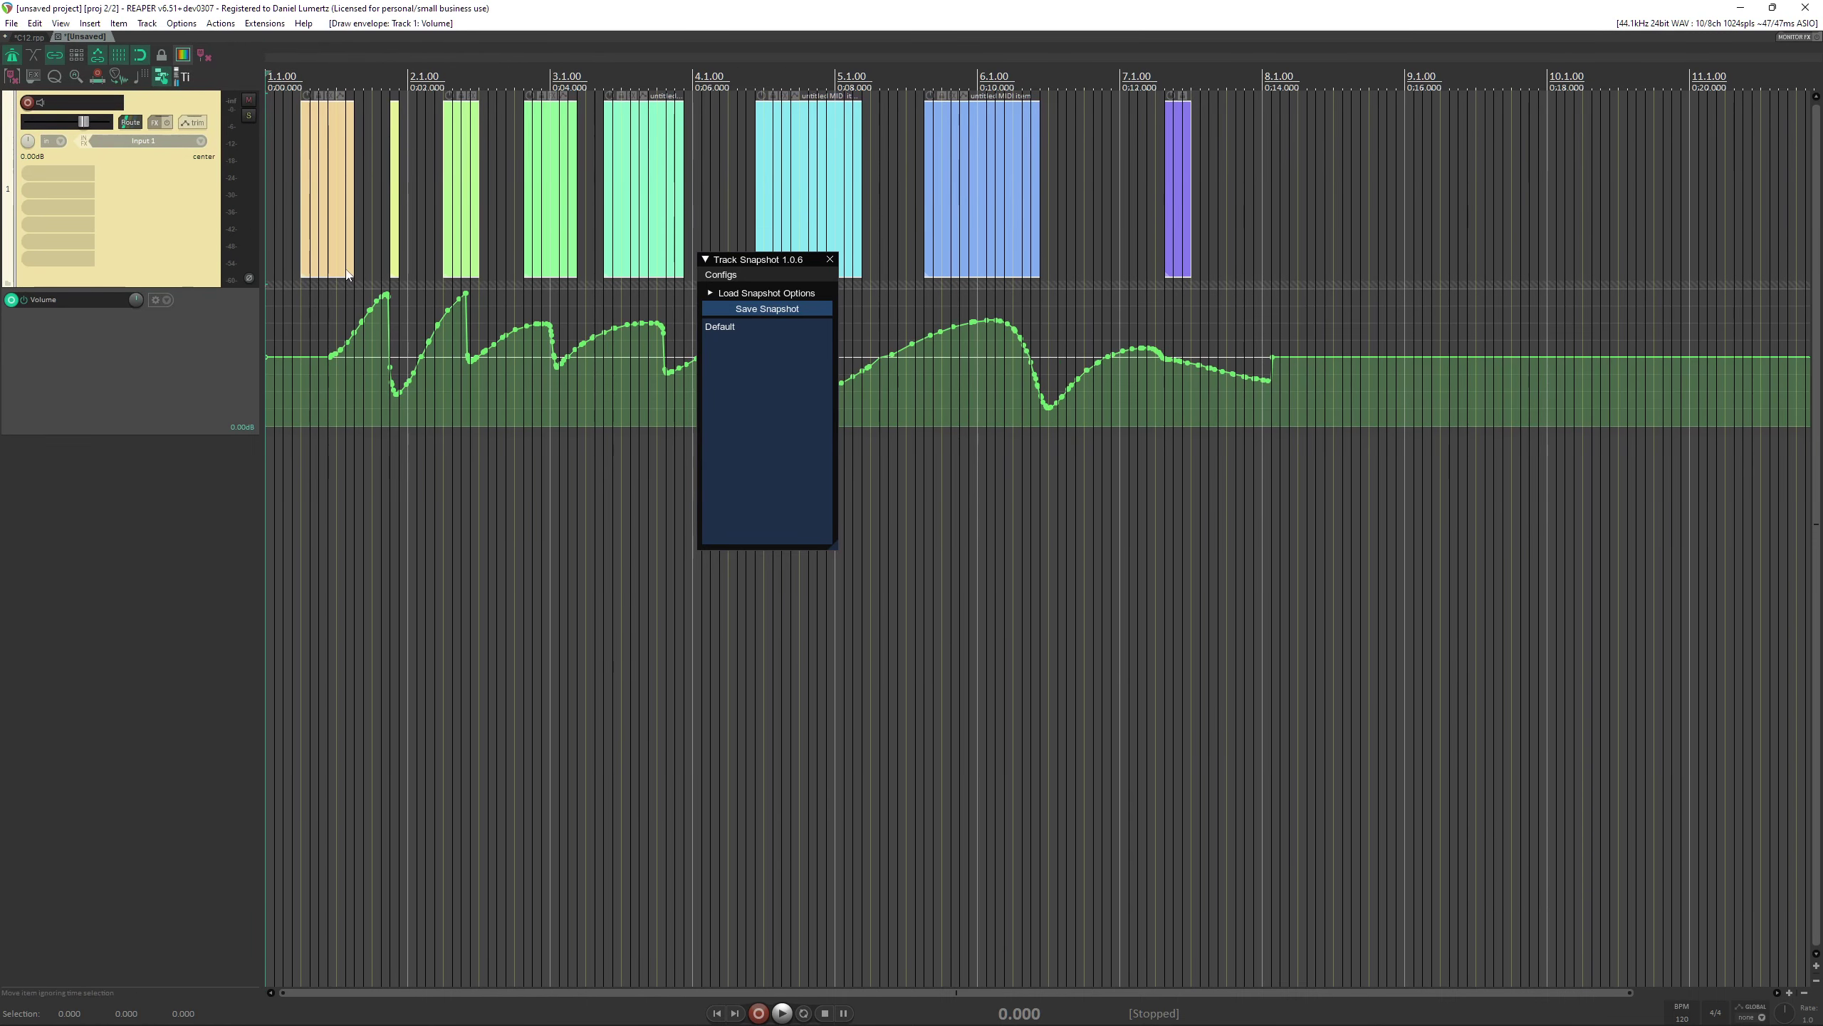
{"action": "key", "text": "p"}
{"action": "mouse_move", "coordinate": [329, 505]}
{"action": "left_mouse_down"}
{"action": "mouse_move", "coordinate": [526, 572]}
{"action": "mouse_move", "coordinate": [638, 542]}
{"action": "mouse_move", "coordinate": [871, 537]}
{"action": "mouse_move", "coordinate": [1296, 474]}
{"action": "mouse_move", "coordinate": [1419, 547]}
{"action": "left_mouse_up"}
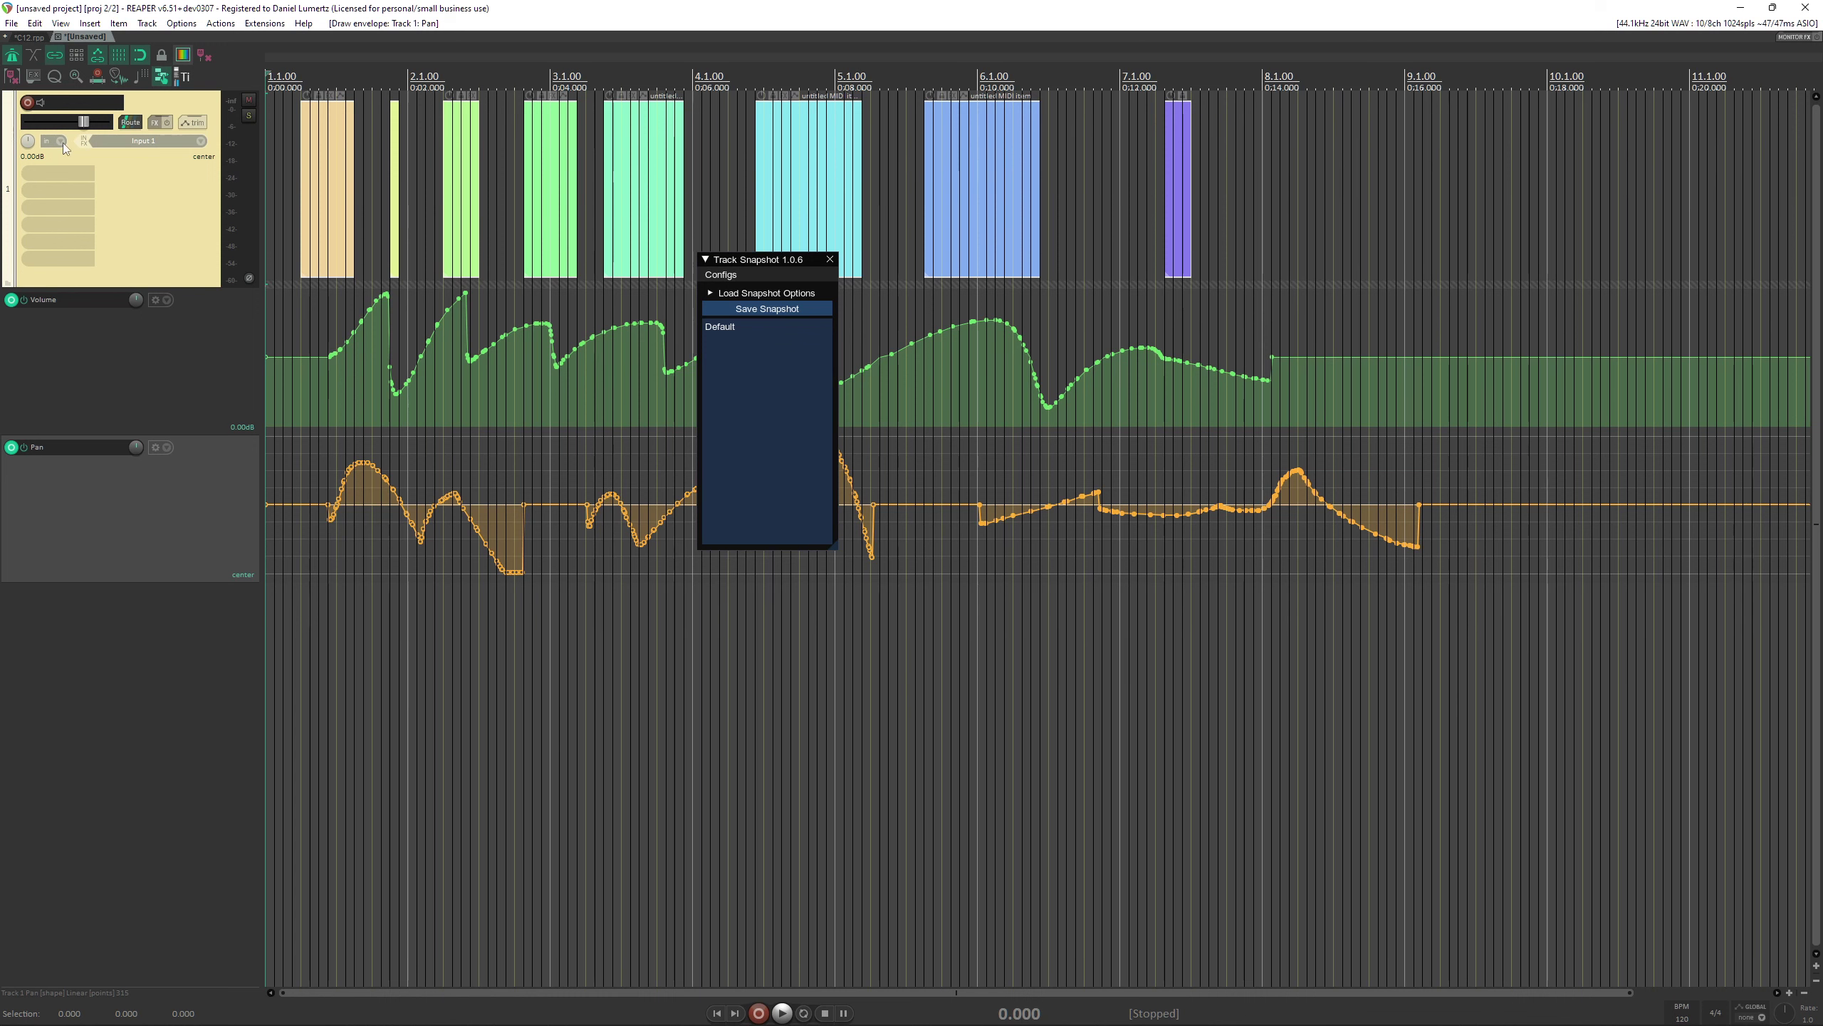
Name the track Yellow and add the ReaEQ plug-in to its FX chain.
{"action": "double_click", "coordinate": [87, 101]}
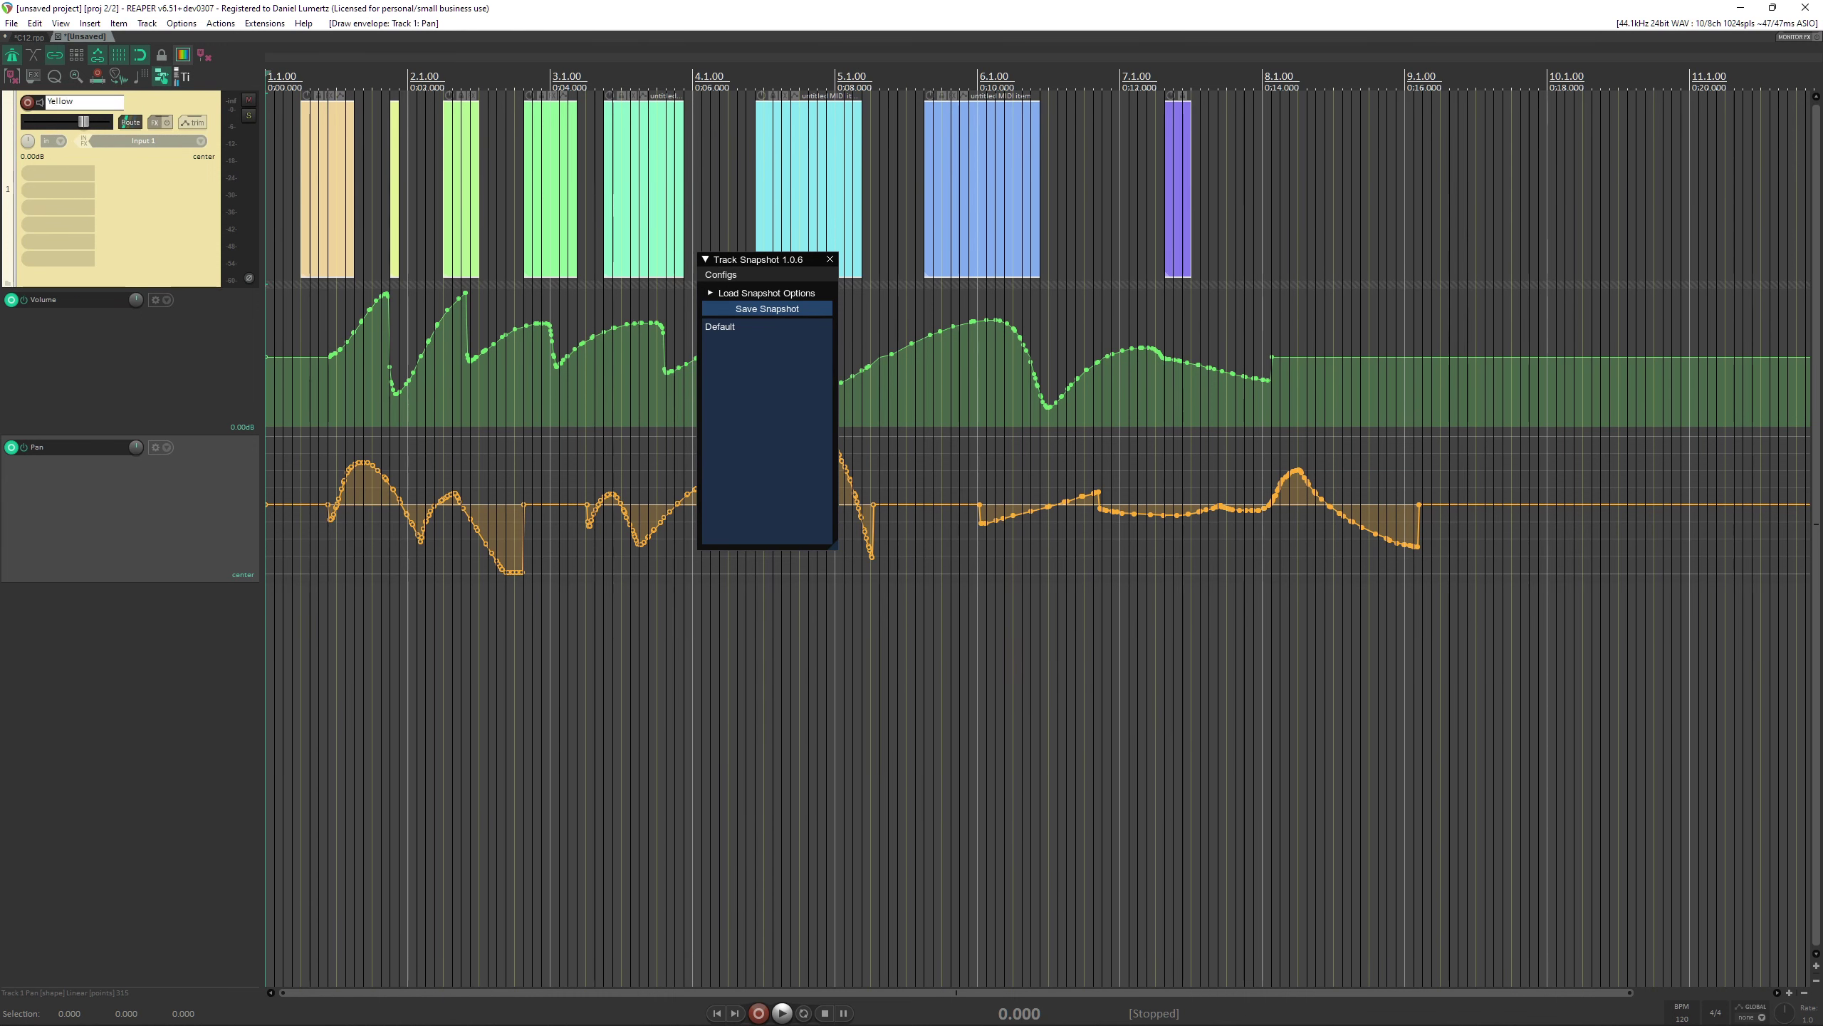
{"action": "type", "text": "Yellow"}
{"action": "key", "text": "Return"}
{"action": "left_click", "coordinate": [156, 122]}
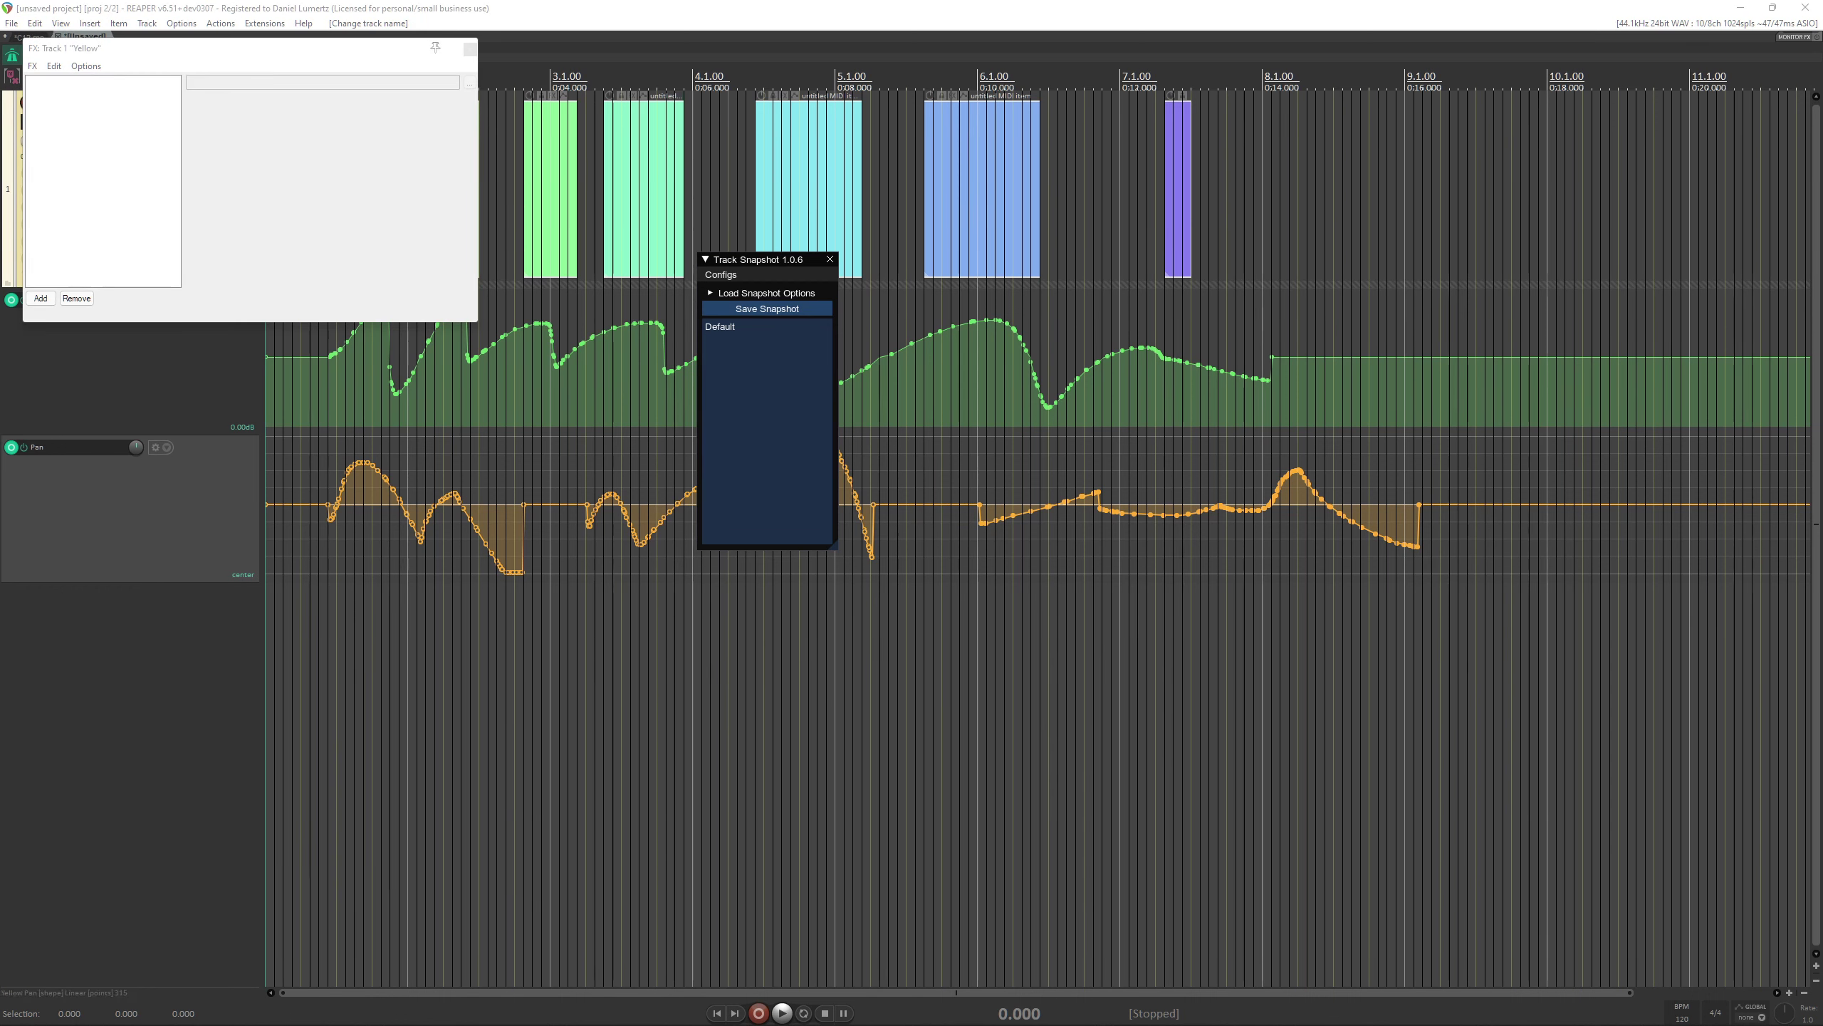
{"action": "key", "text": "Return"}
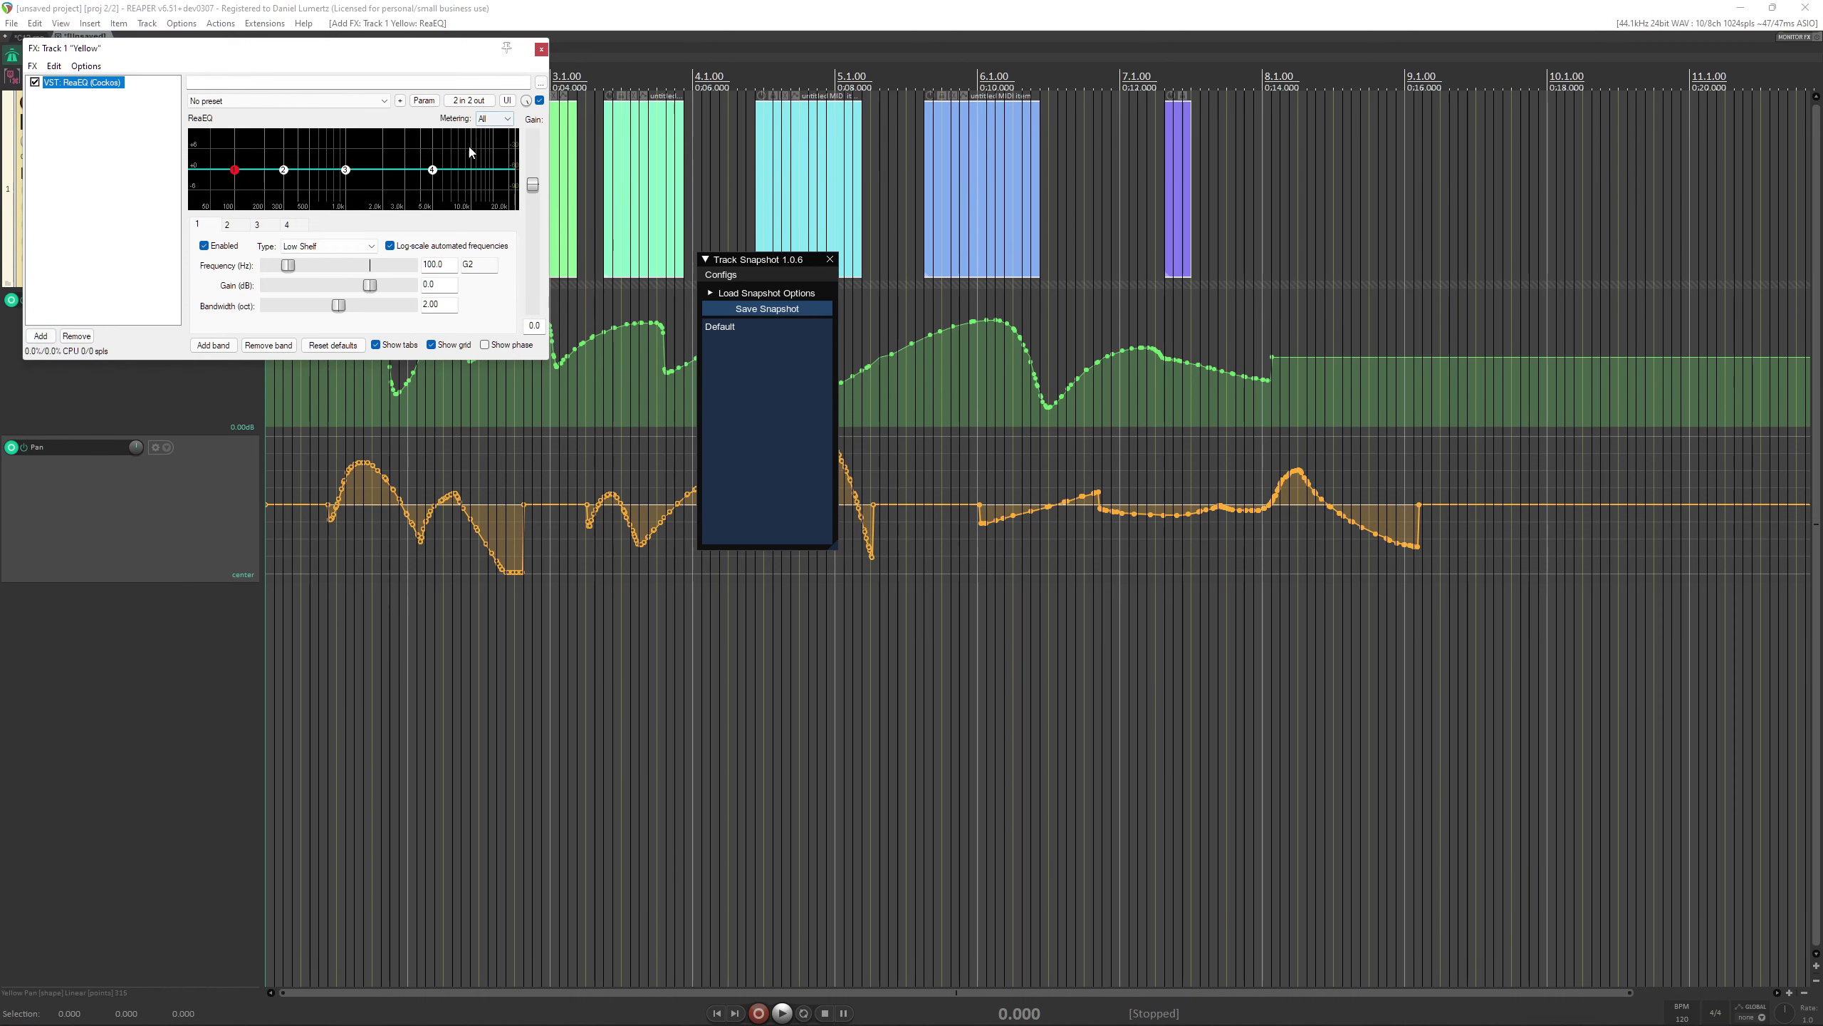
{"action": "left_click", "coordinate": [542, 49]}
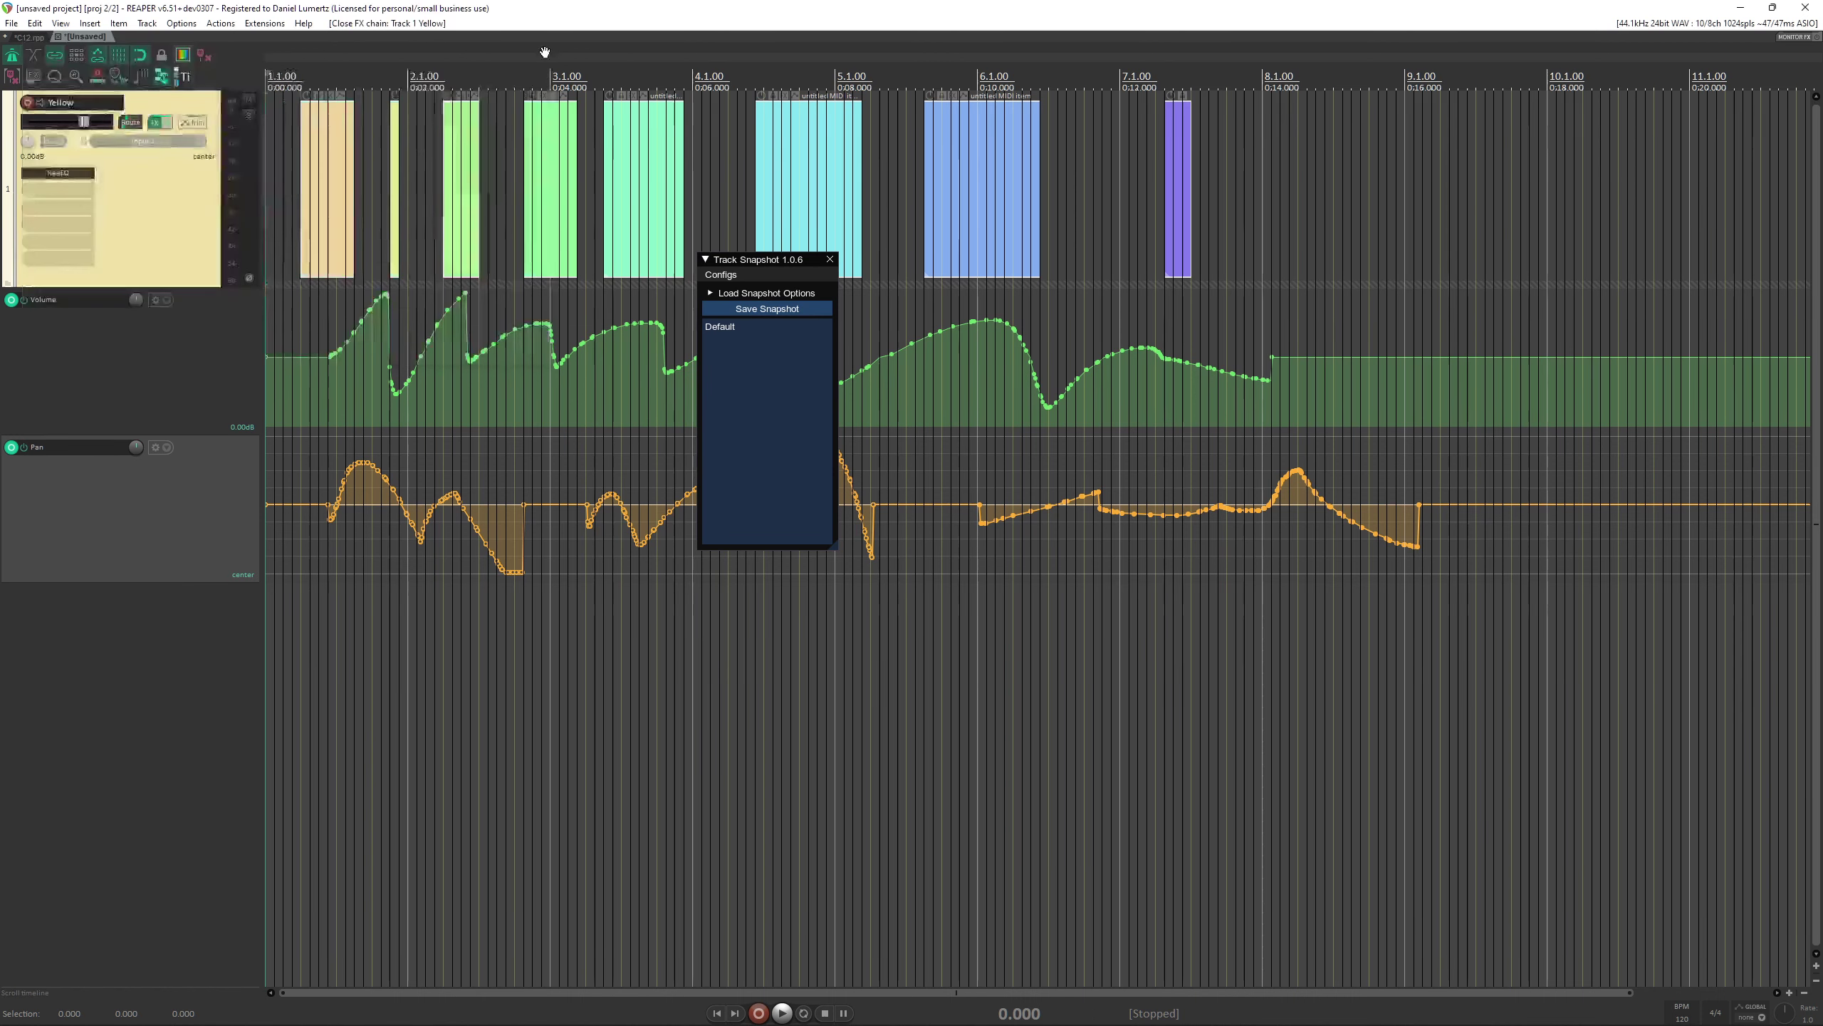
Save a snapshot of the current track state and name it Yellow.
{"action": "left_click", "coordinate": [731, 308]}
{"action": "type", "text": "Yewl"}
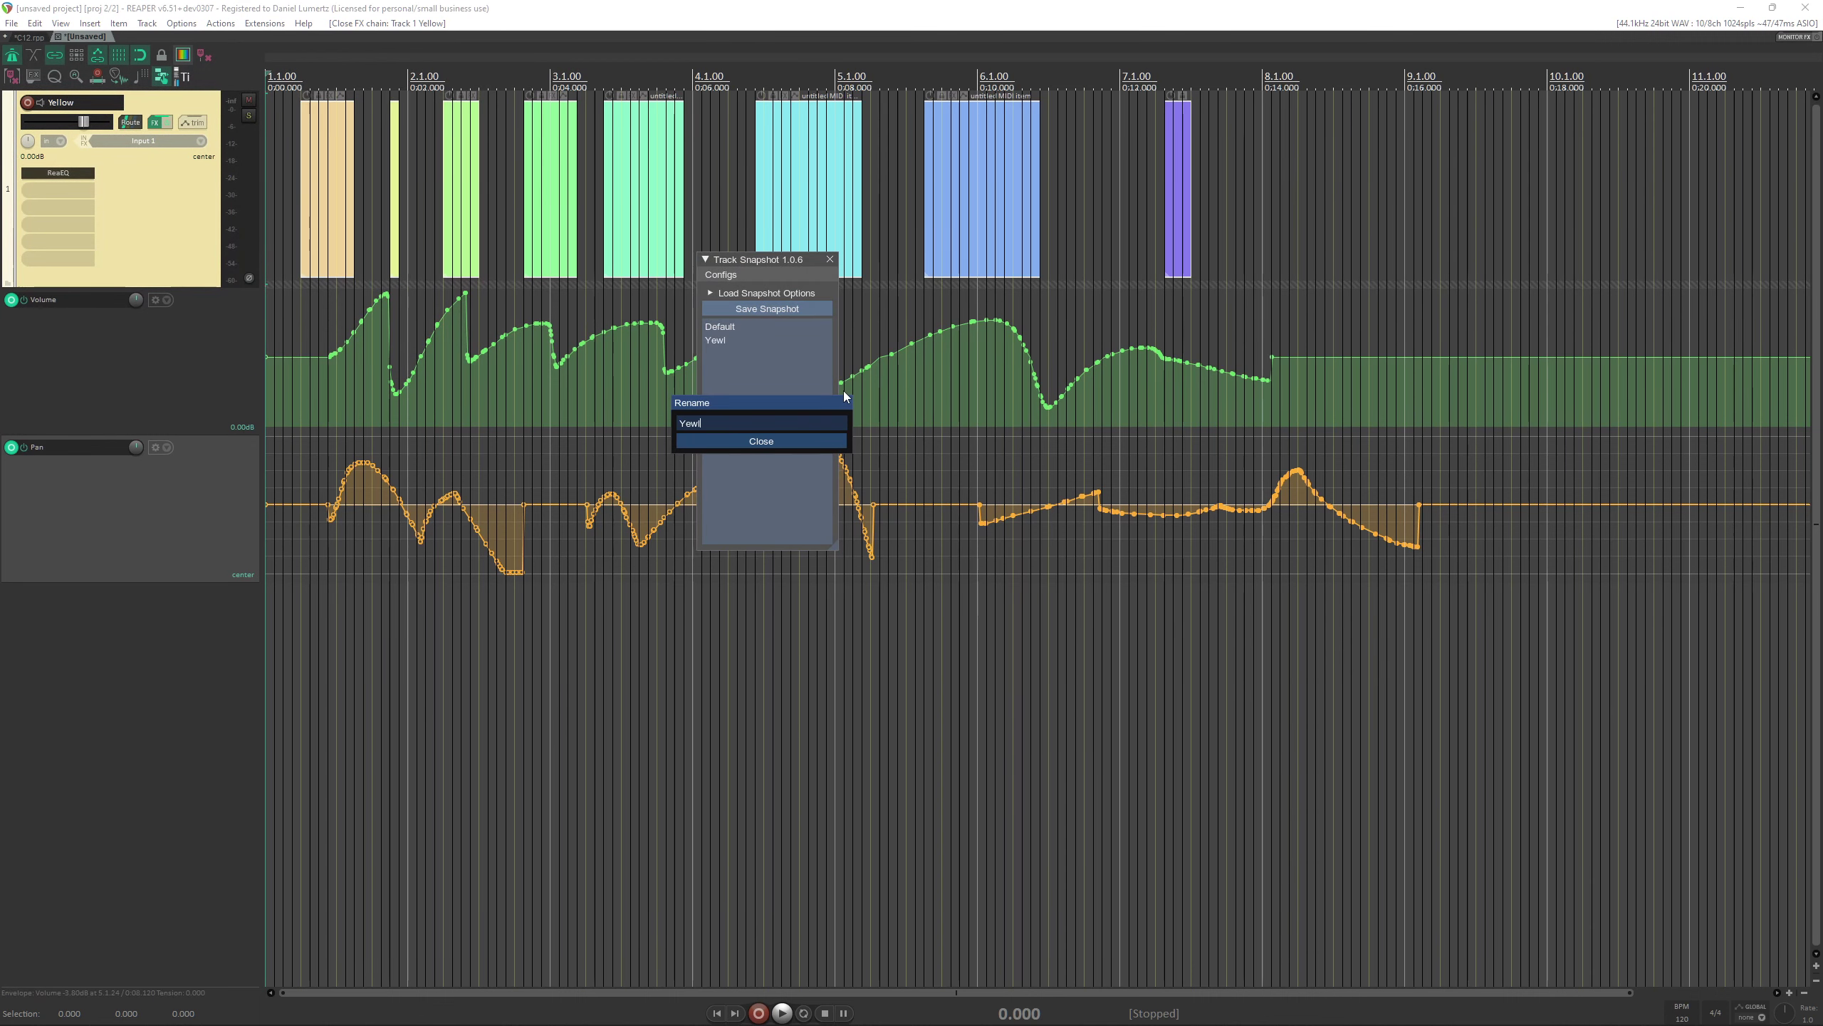
{"action": "key", "text": "BackSpace"}
{"action": "key", "text": "BackSpace"}
{"action": "type", "text": "l"}
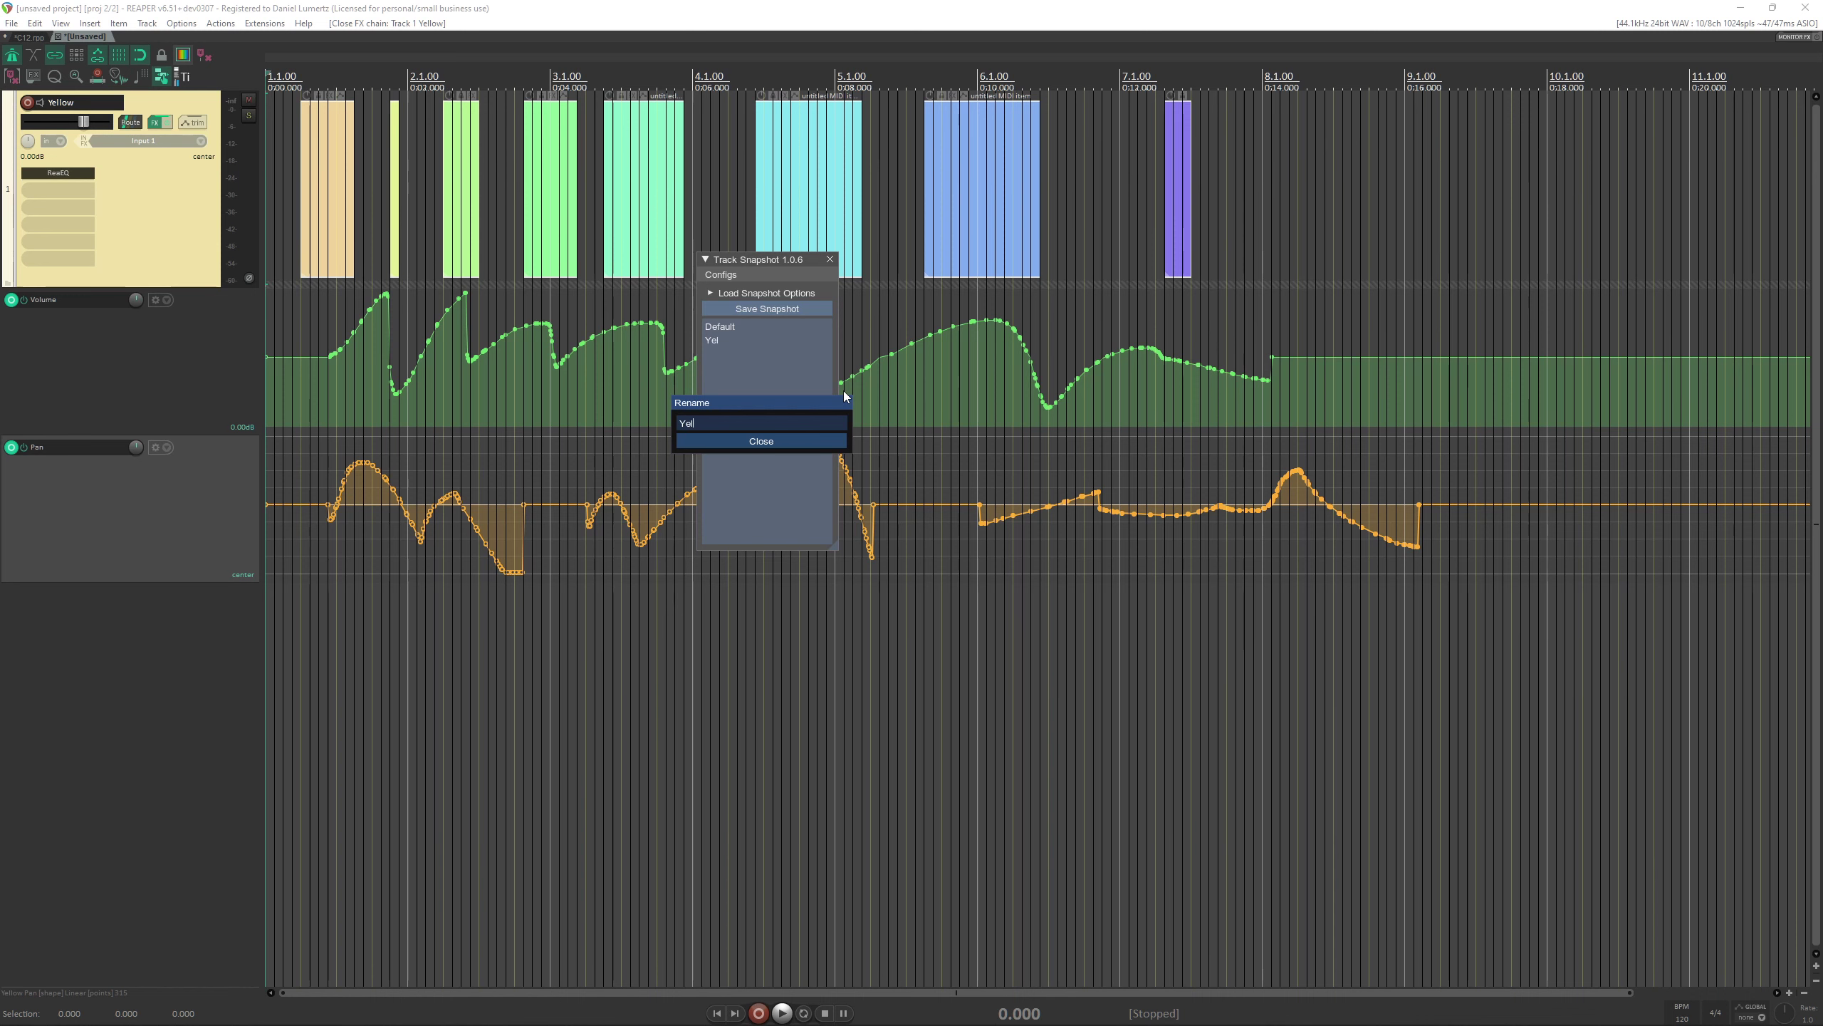
{"action": "type", "text": "low"}
{"action": "left_click", "coordinate": [781, 441]}
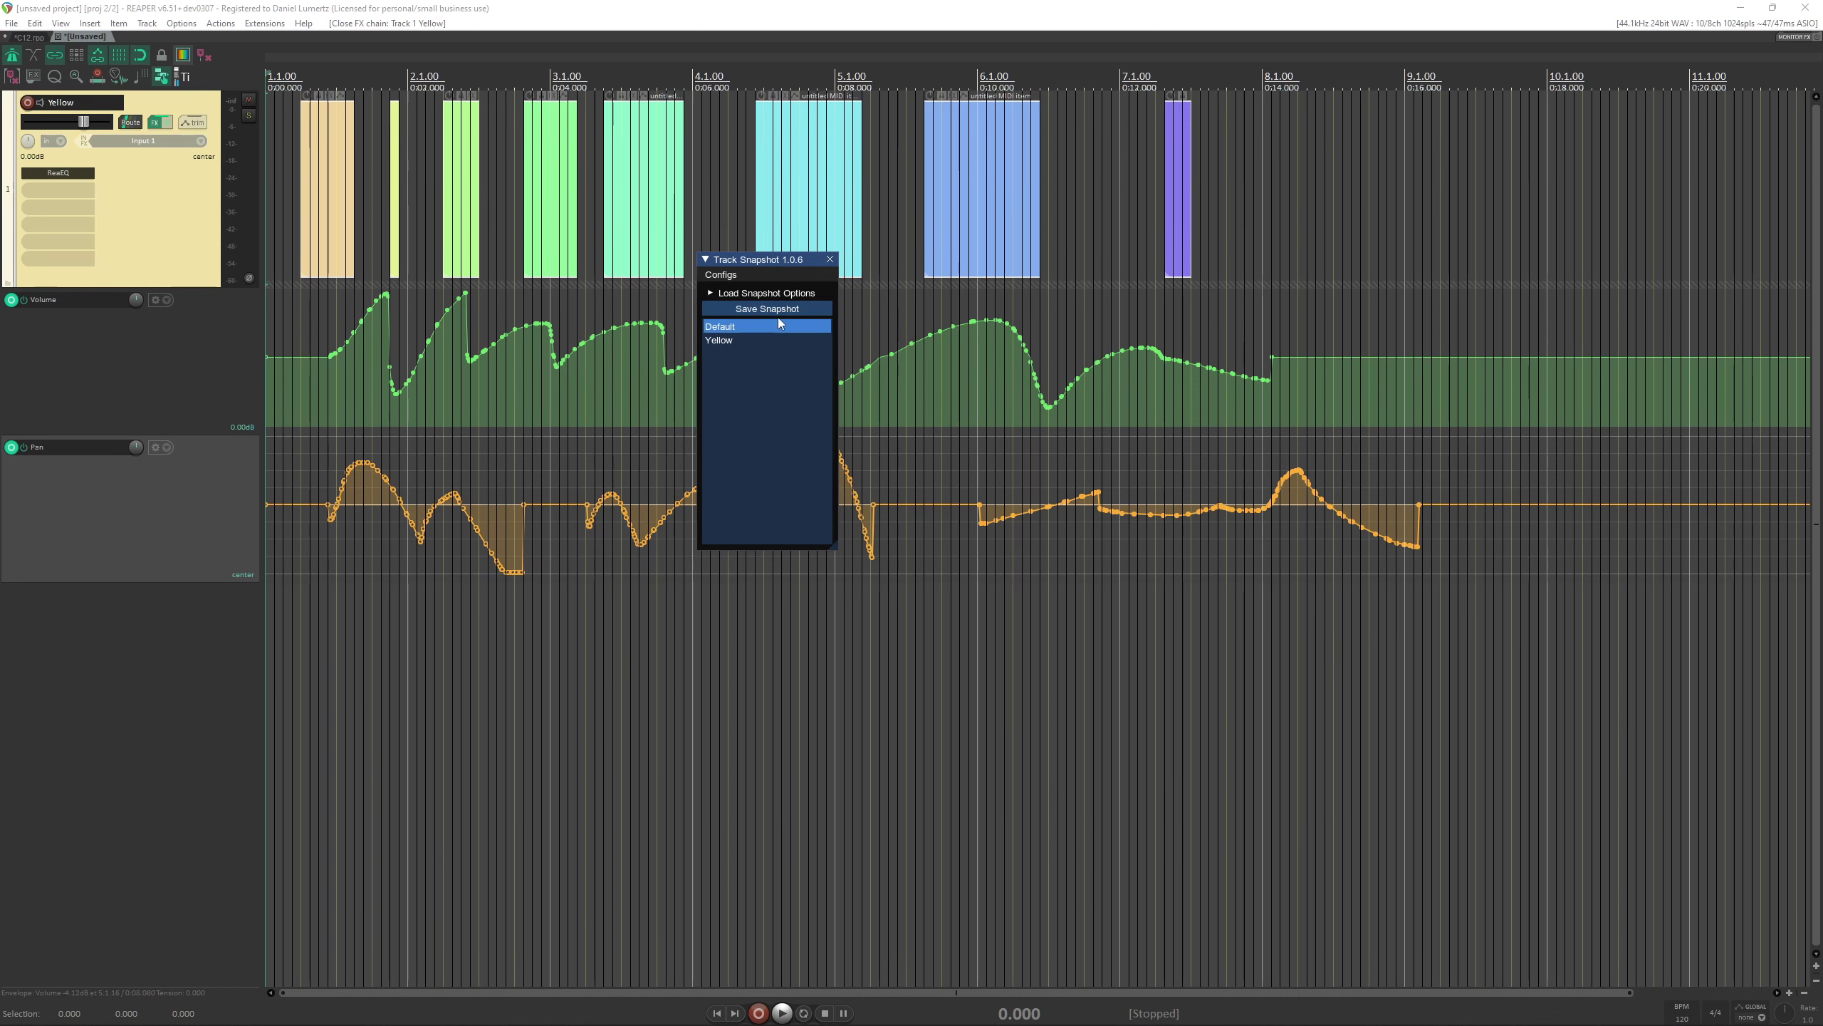
Move the snapshot window below the envelopes and compare the Default and Yellow snapshots by recalling them alternately, ending on Yellow.
{"action": "left_click_drag", "start_coordinate": [757, 260], "coordinate": [986, 609]}
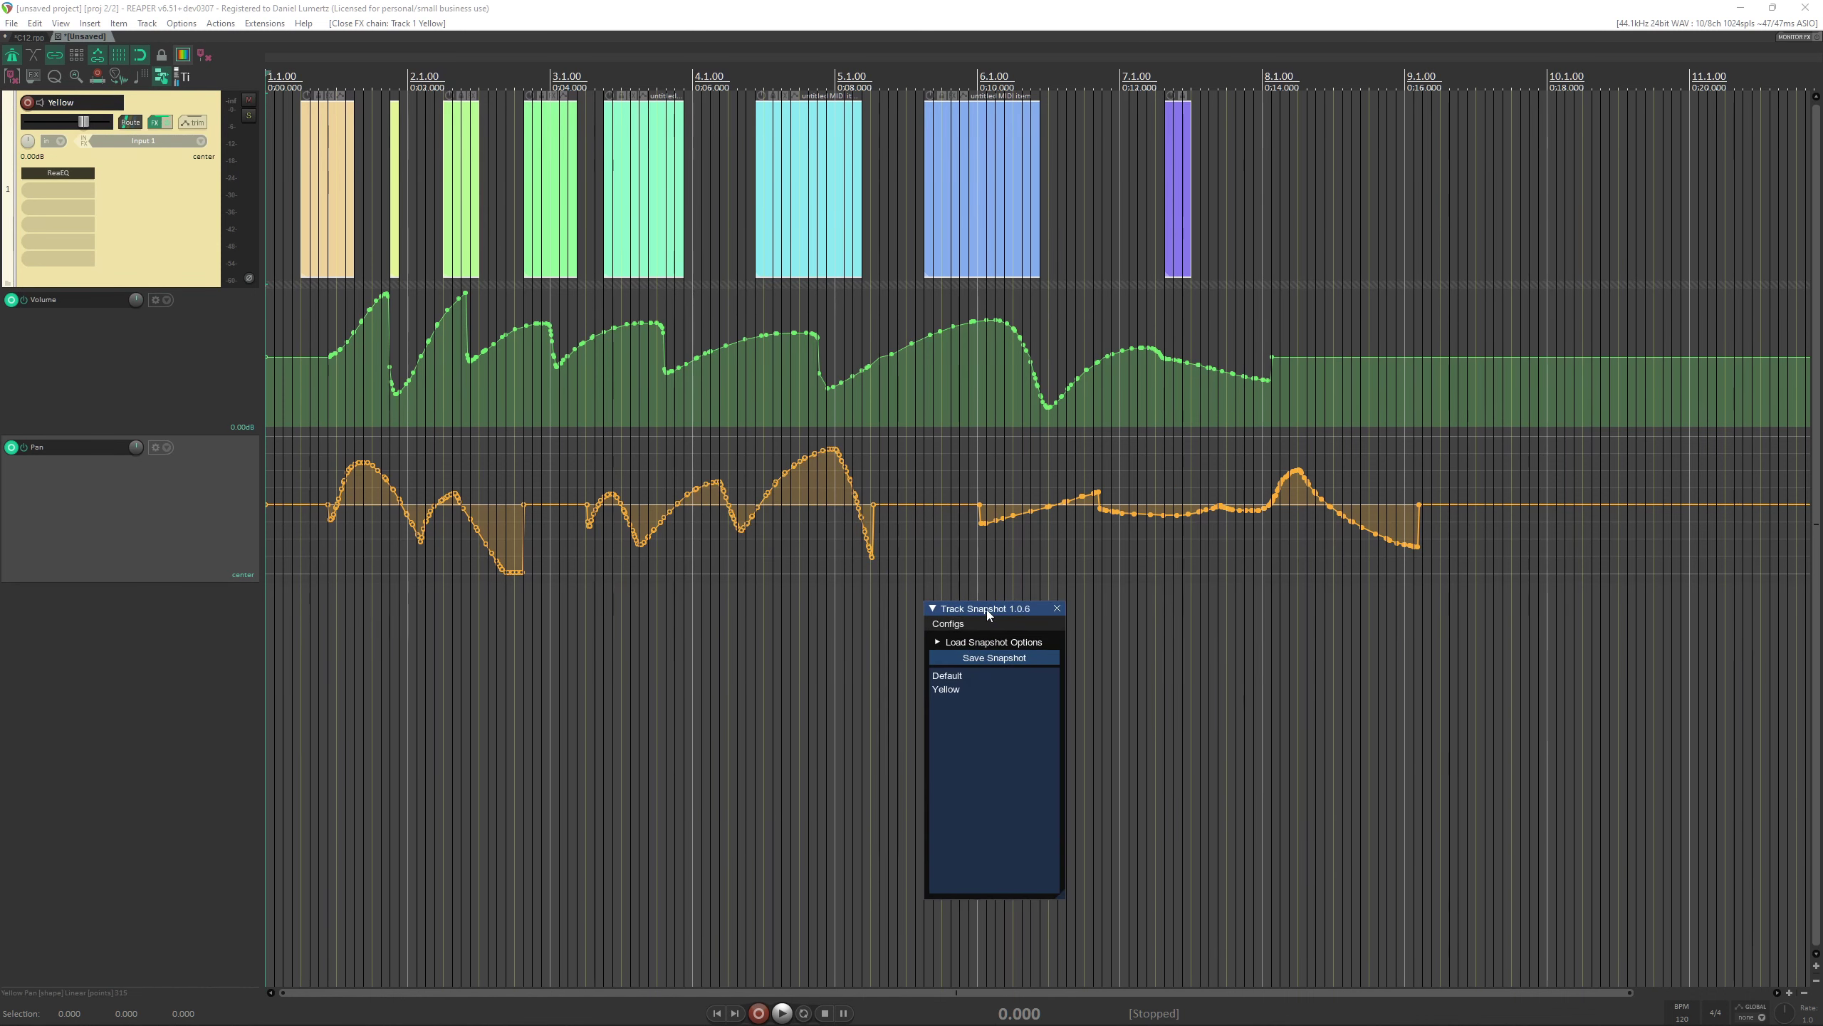
{"action": "left_click", "coordinate": [961, 678]}
{"action": "left_click", "coordinate": [963, 690]}
{"action": "left_click", "coordinate": [964, 678]}
{"action": "left_click", "coordinate": [963, 690]}
{"action": "left_click", "coordinate": [962, 678]}
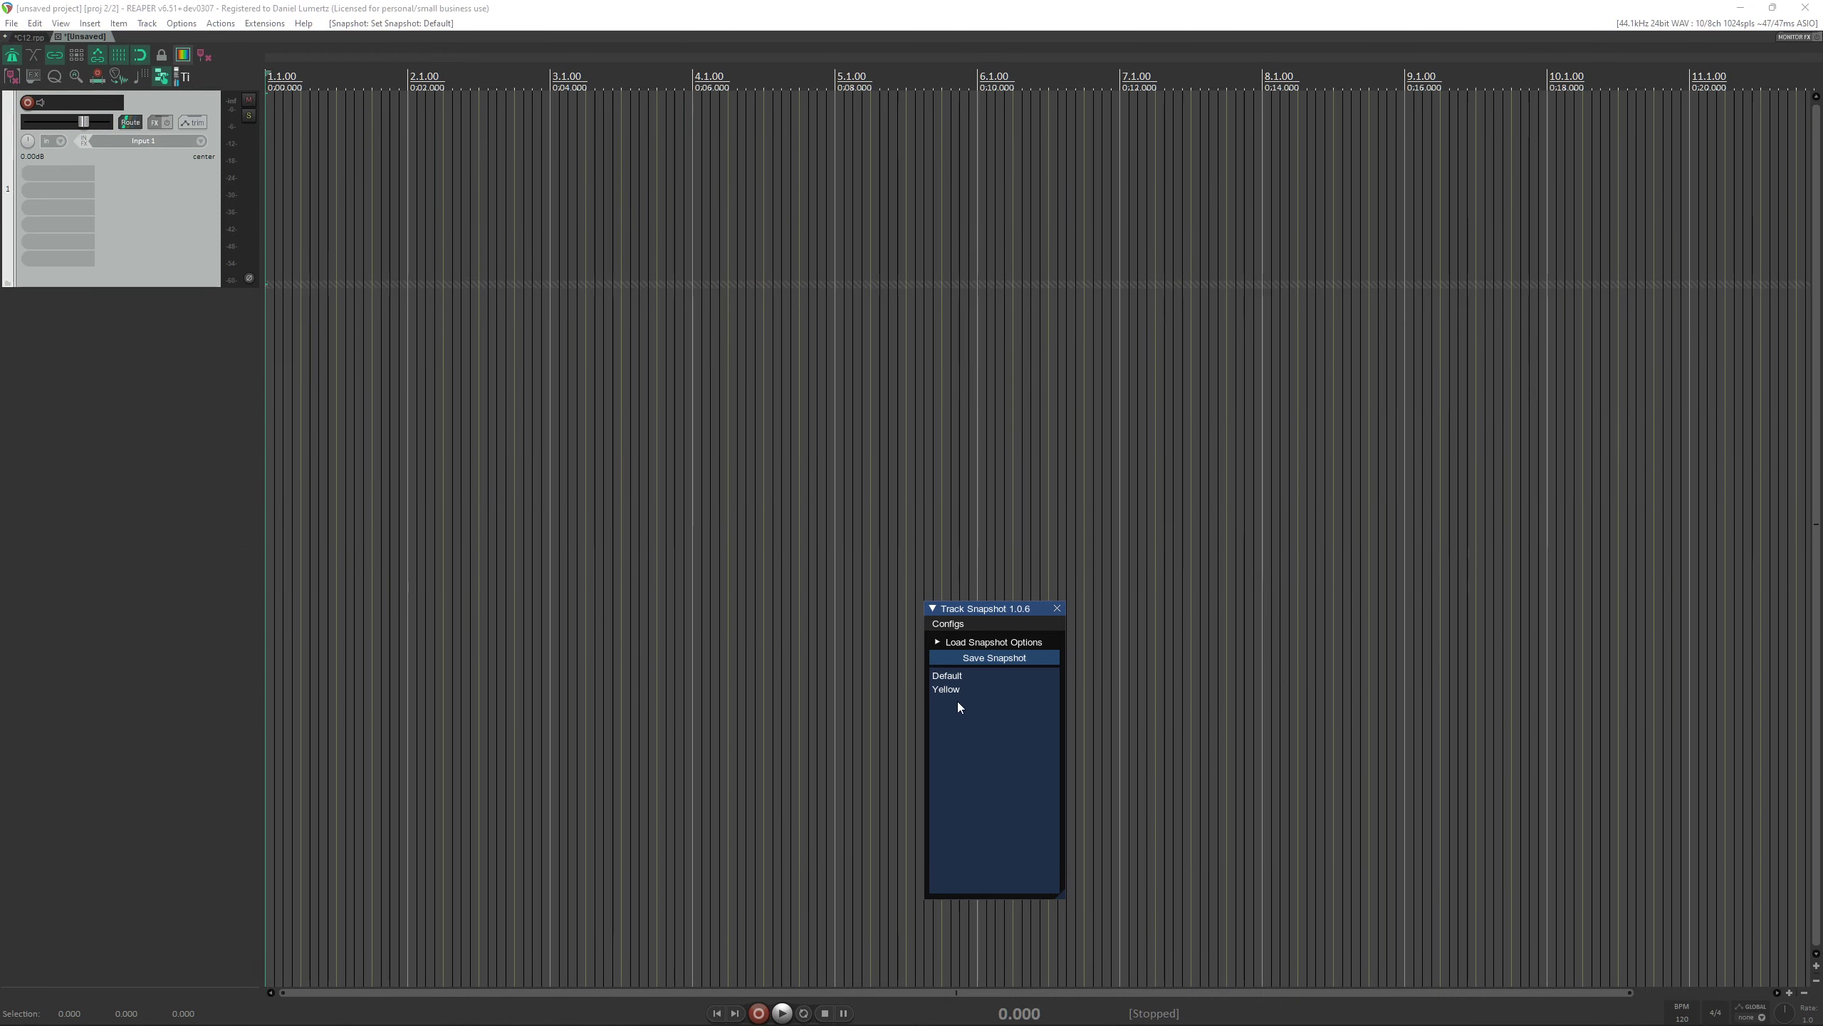
{"action": "left_click", "coordinate": [955, 686]}
{"action": "left_click", "coordinate": [955, 680]}
{"action": "left_click", "coordinate": [955, 687]}
{"action": "left_click", "coordinate": [953, 679]}
{"action": "left_click", "coordinate": [953, 686]}
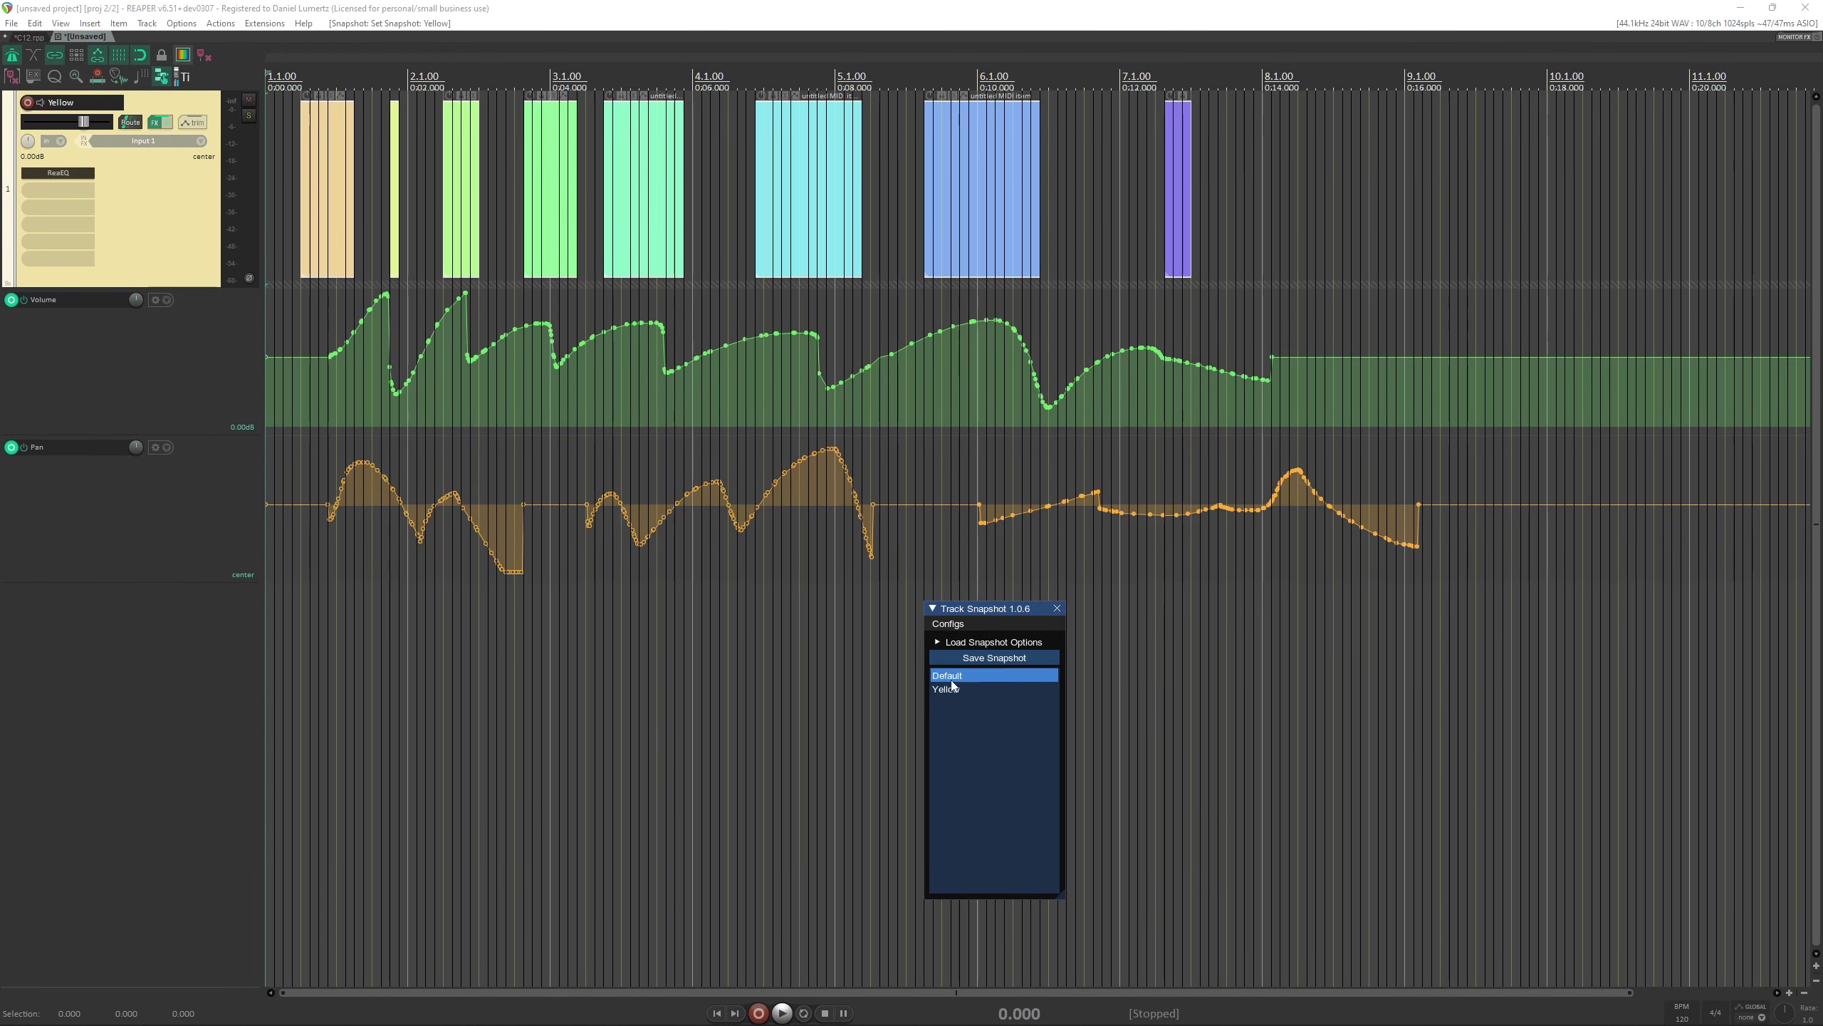
{"action": "left_click", "coordinate": [951, 679]}
{"action": "left_click", "coordinate": [951, 686]}
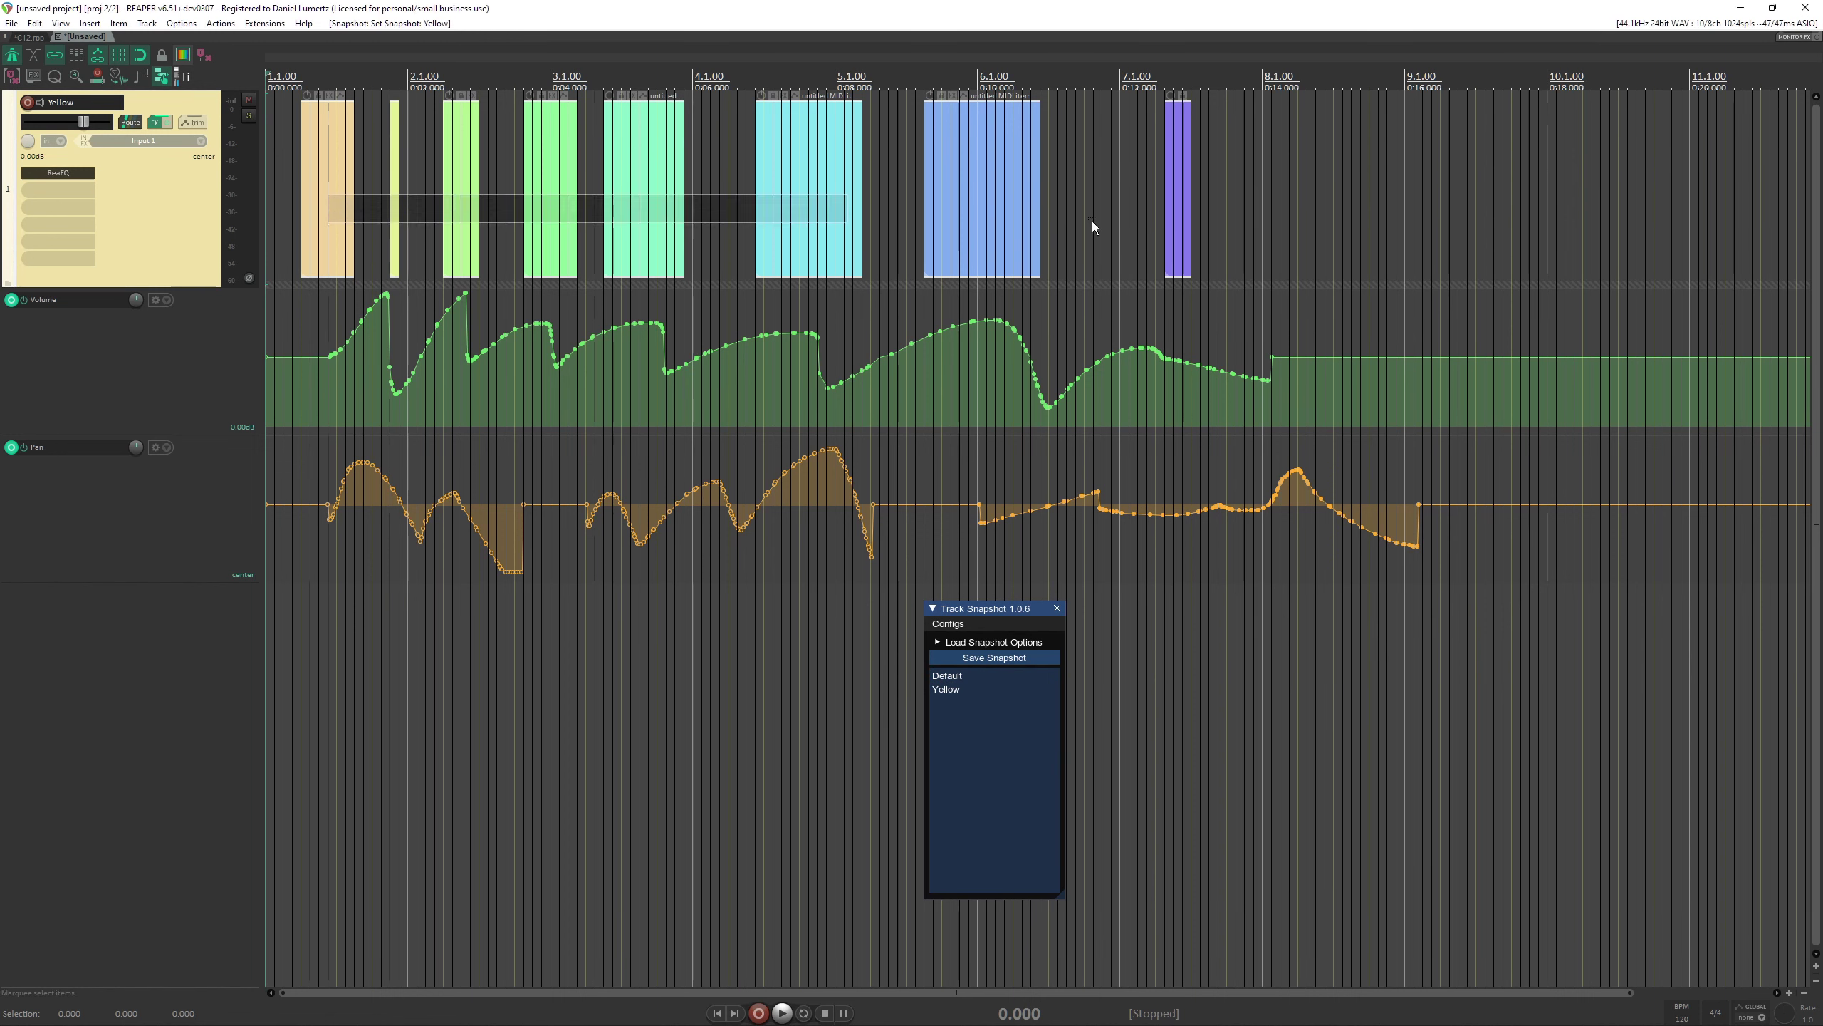
Delete all media items between the first orange one and the last purple one.
{"action": "left_click_drag", "start_coordinate": [1057, 203], "coordinate": [1059, 249]}
{"action": "right_click", "coordinate": [390, 230]}
{"action": "key", "text": "Delete"}
Delete the points in the middle stretch of the volume envelope and a group of pan points between about measures 5 and 6.
{"action": "mouse_move", "coordinate": [1118, 425]}
{"action": "left_mouse_down"}
{"action": "mouse_move", "coordinate": [718, 332]}
{"action": "mouse_move", "coordinate": [356, 284]}
{"action": "left_mouse_up"}
{"action": "key", "text": "Delete"}
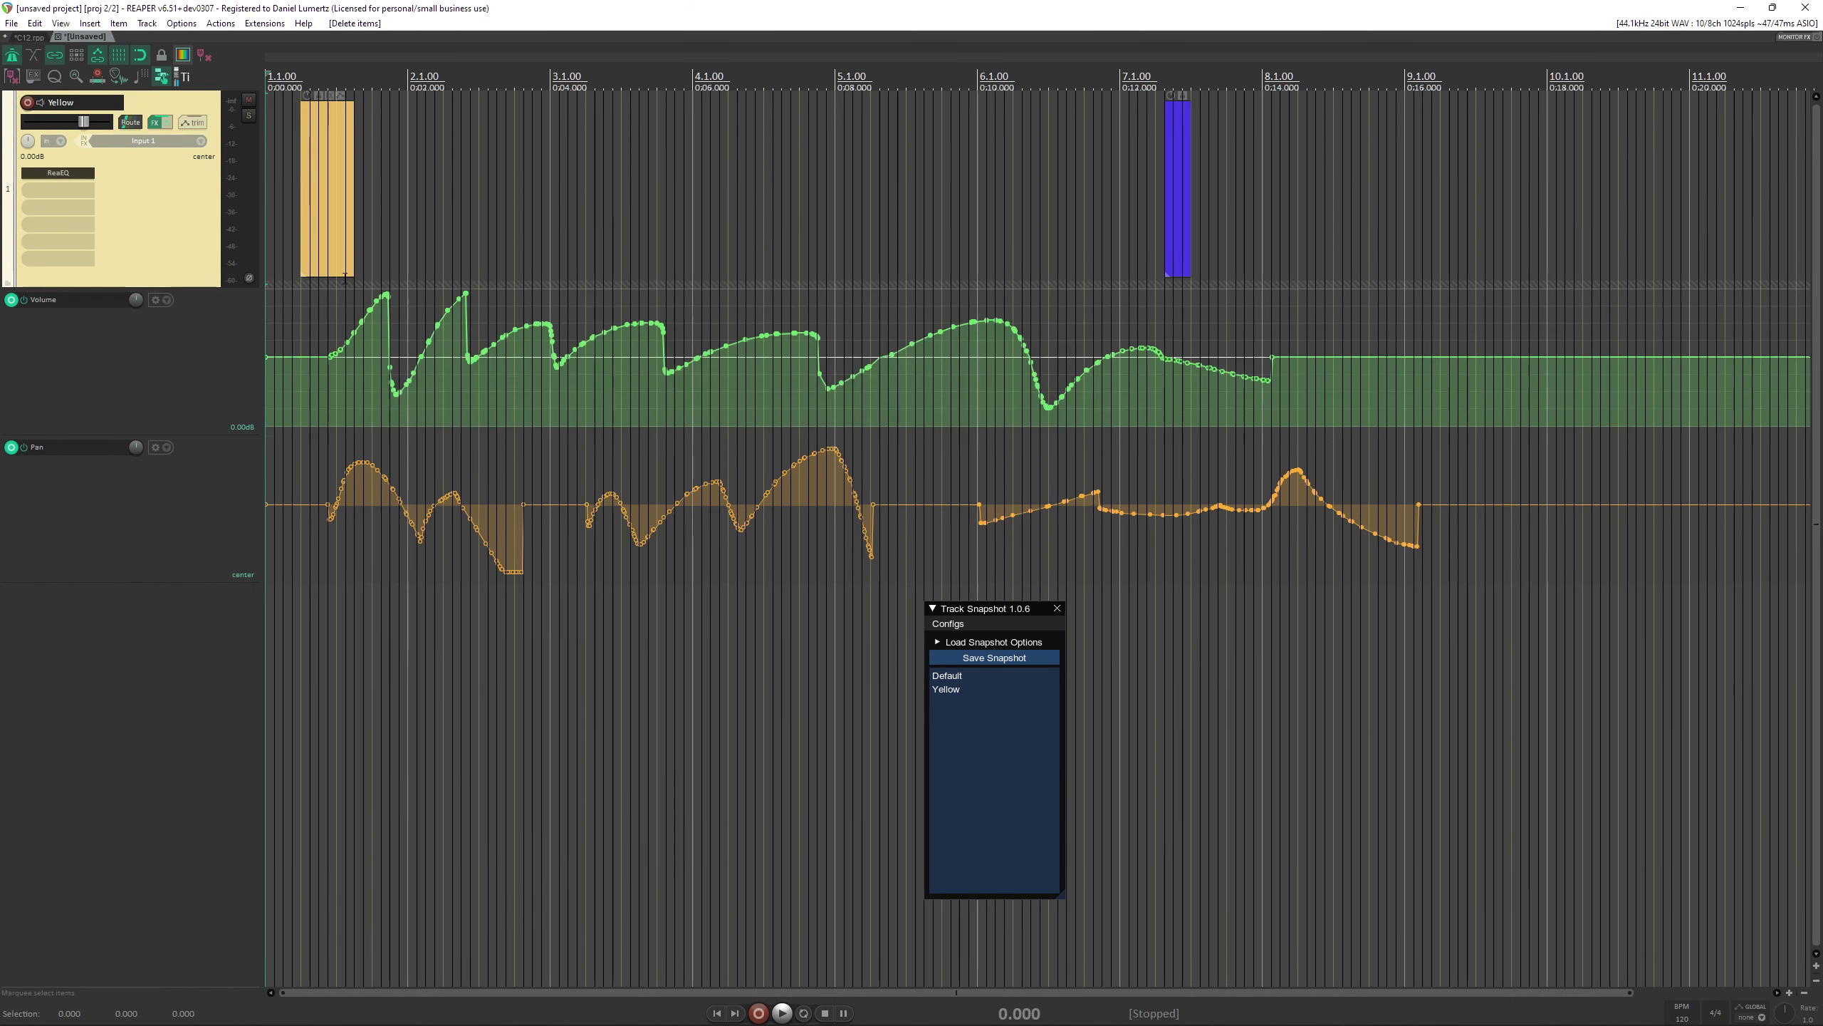
{"action": "left_click_drag", "start_coordinate": [1094, 482], "coordinate": [740, 564]}
{"action": "key", "text": "Delete"}
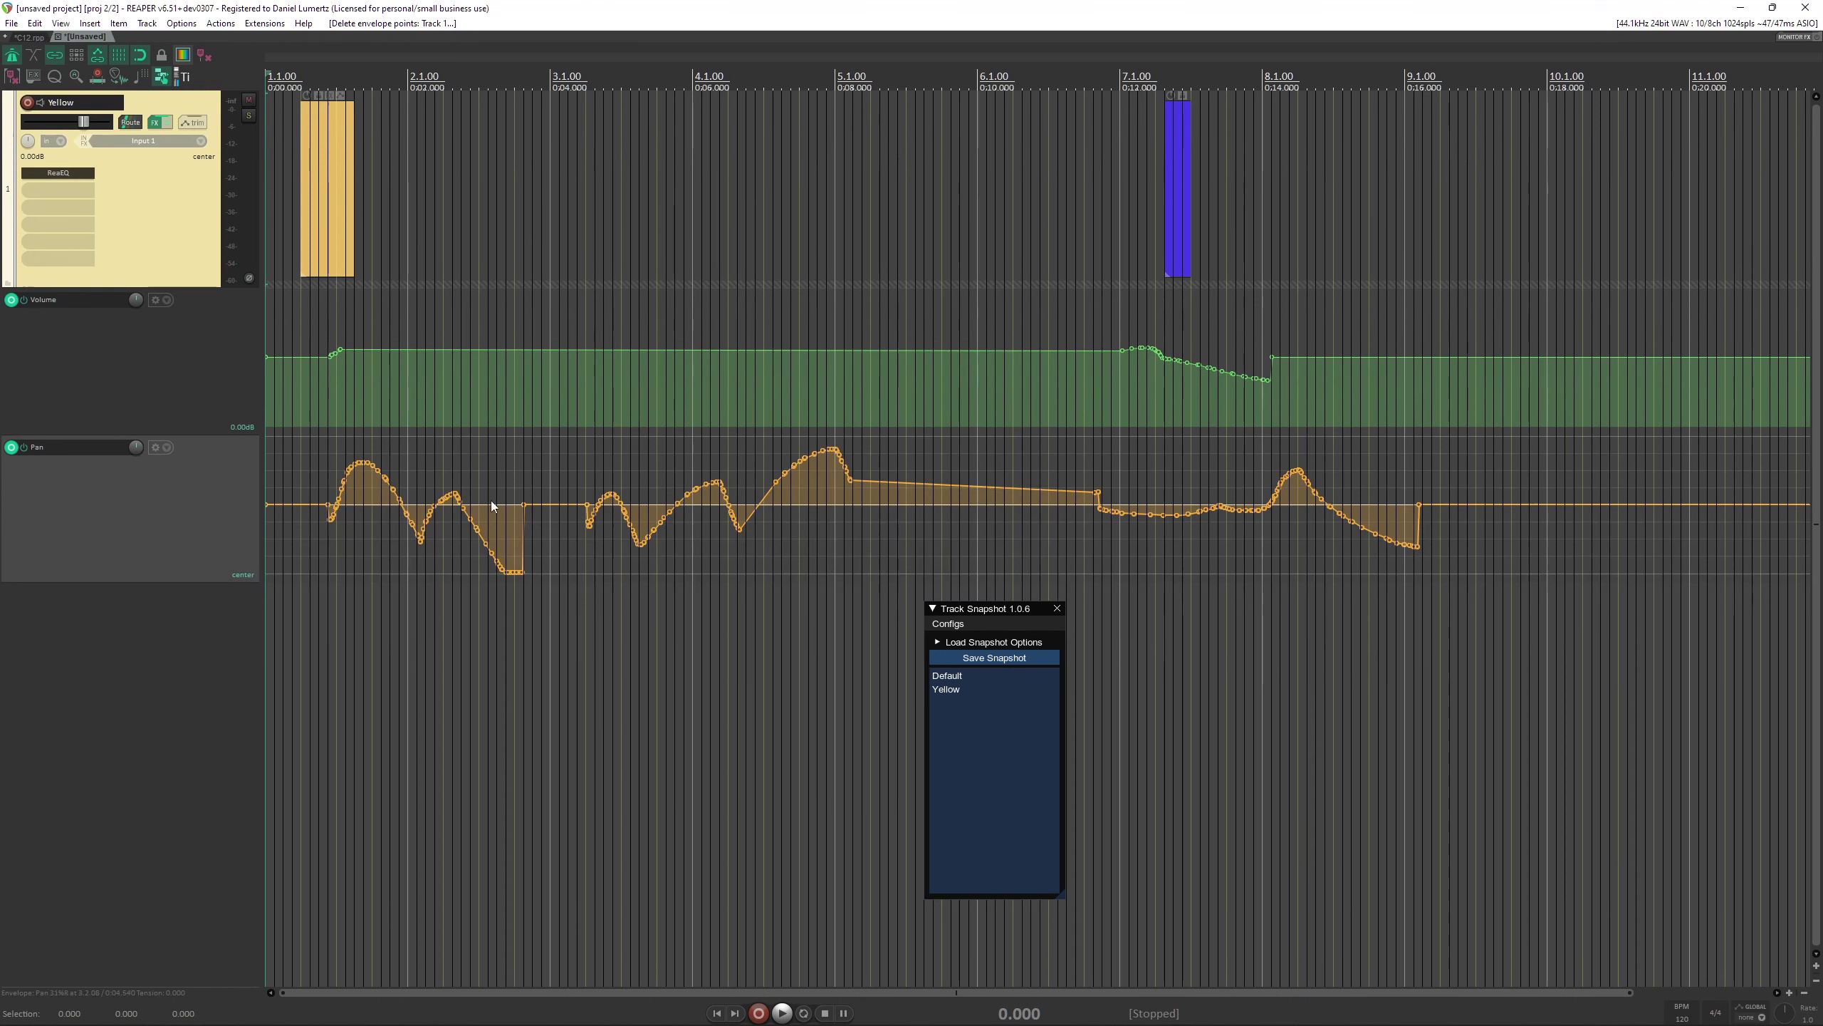
Clear the track's volume envelope, leaving the pan envelope in place.
{"action": "left_click", "coordinate": [156, 302]}
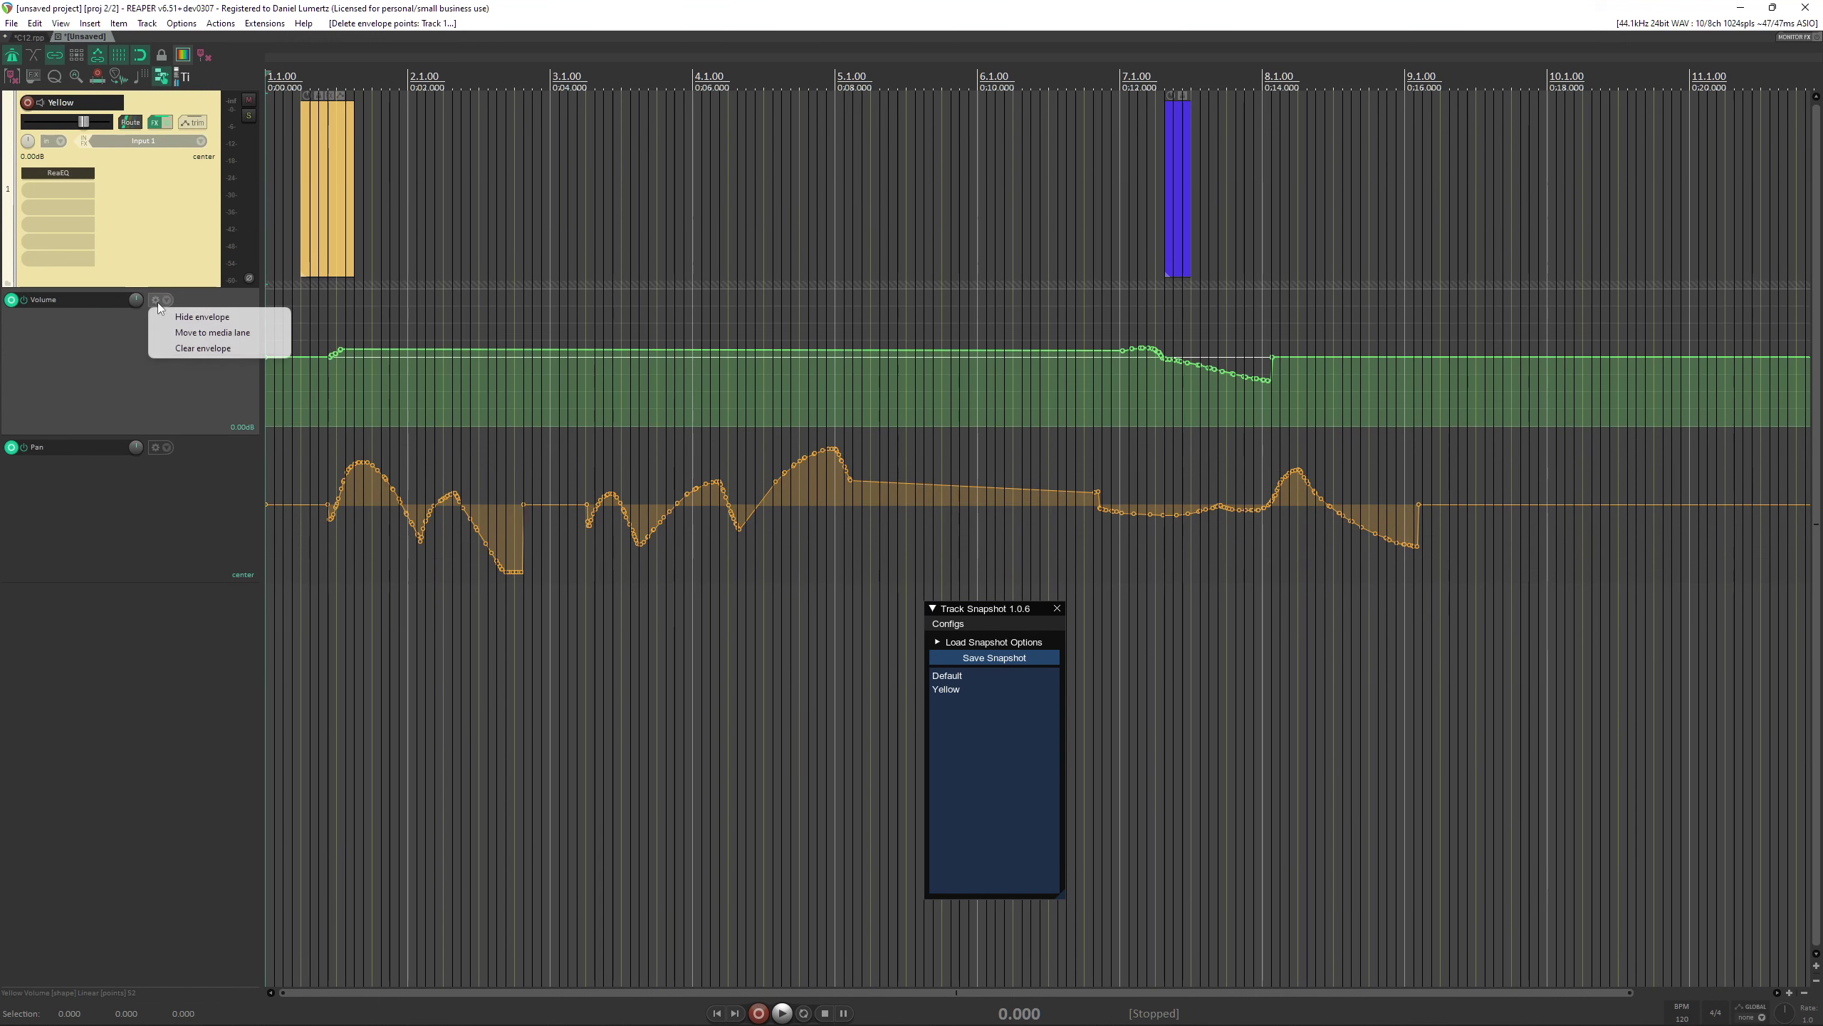
{"action": "left_click", "coordinate": [237, 350]}
{"action": "left_click", "coordinate": [888, 561]}
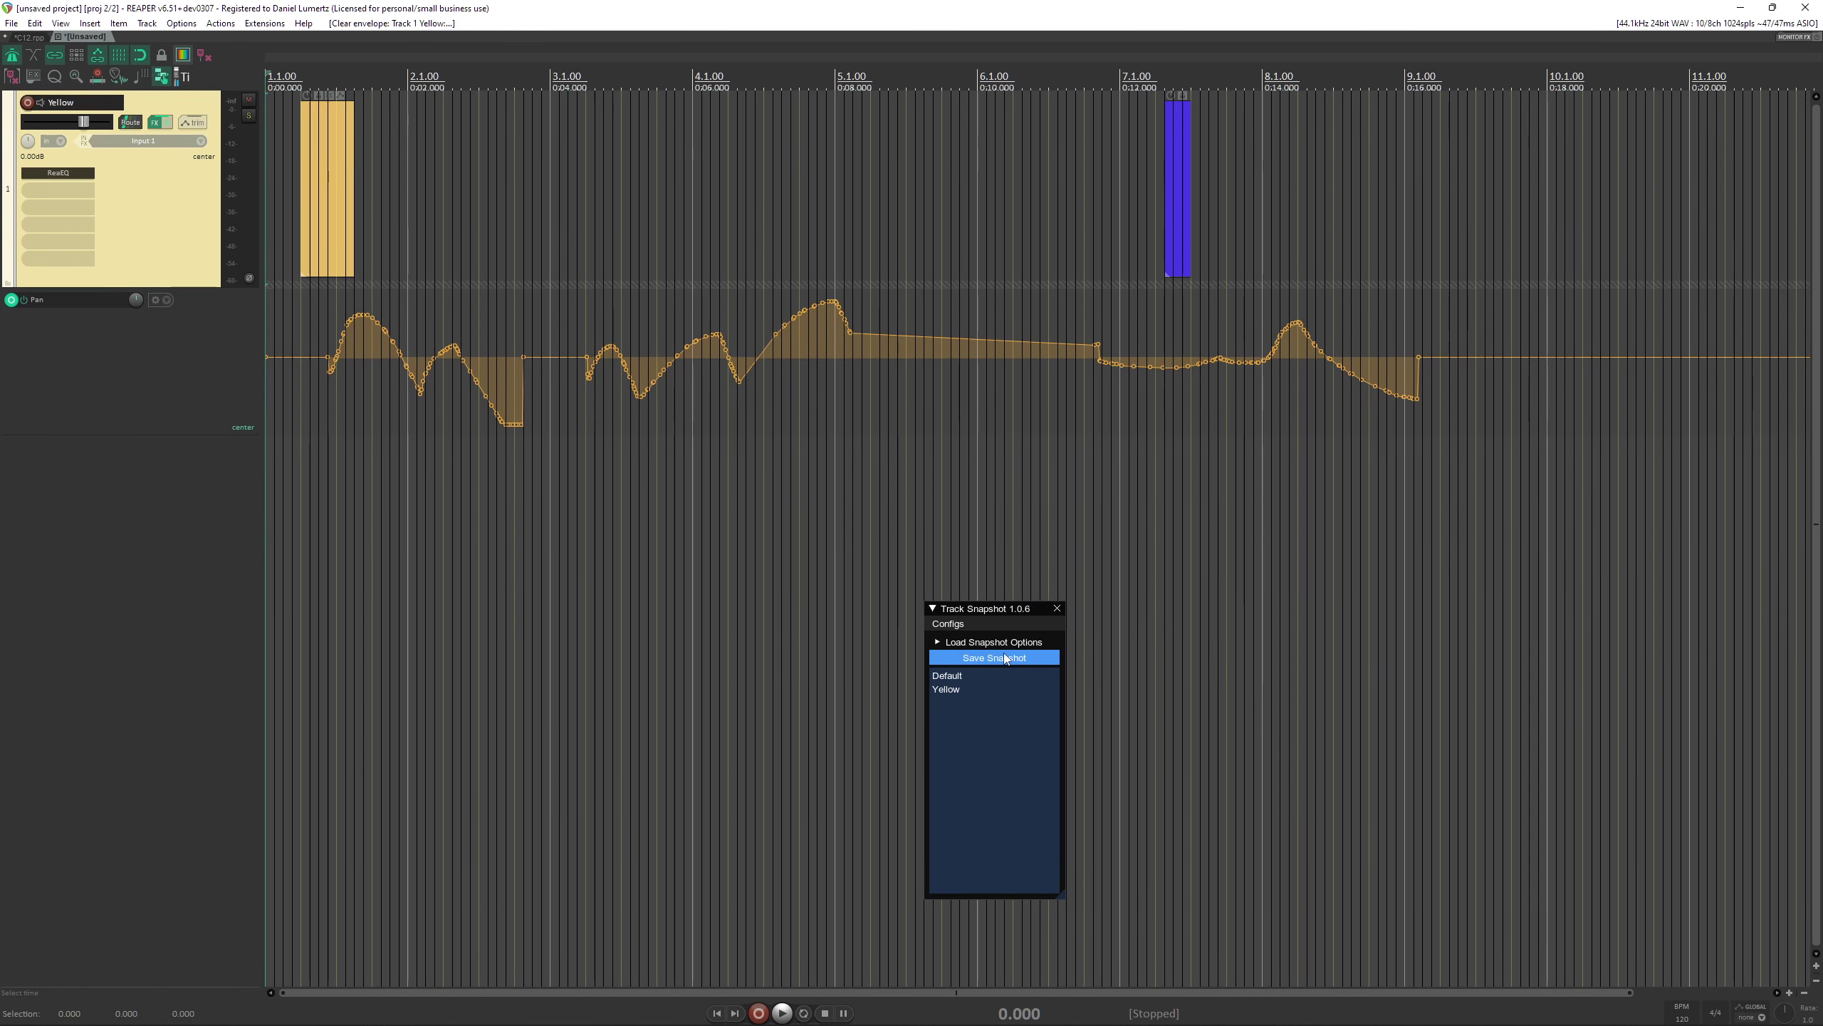
Change the track color to light red using the Colour Swatch.
{"action": "left_click", "coordinate": [188, 55]}
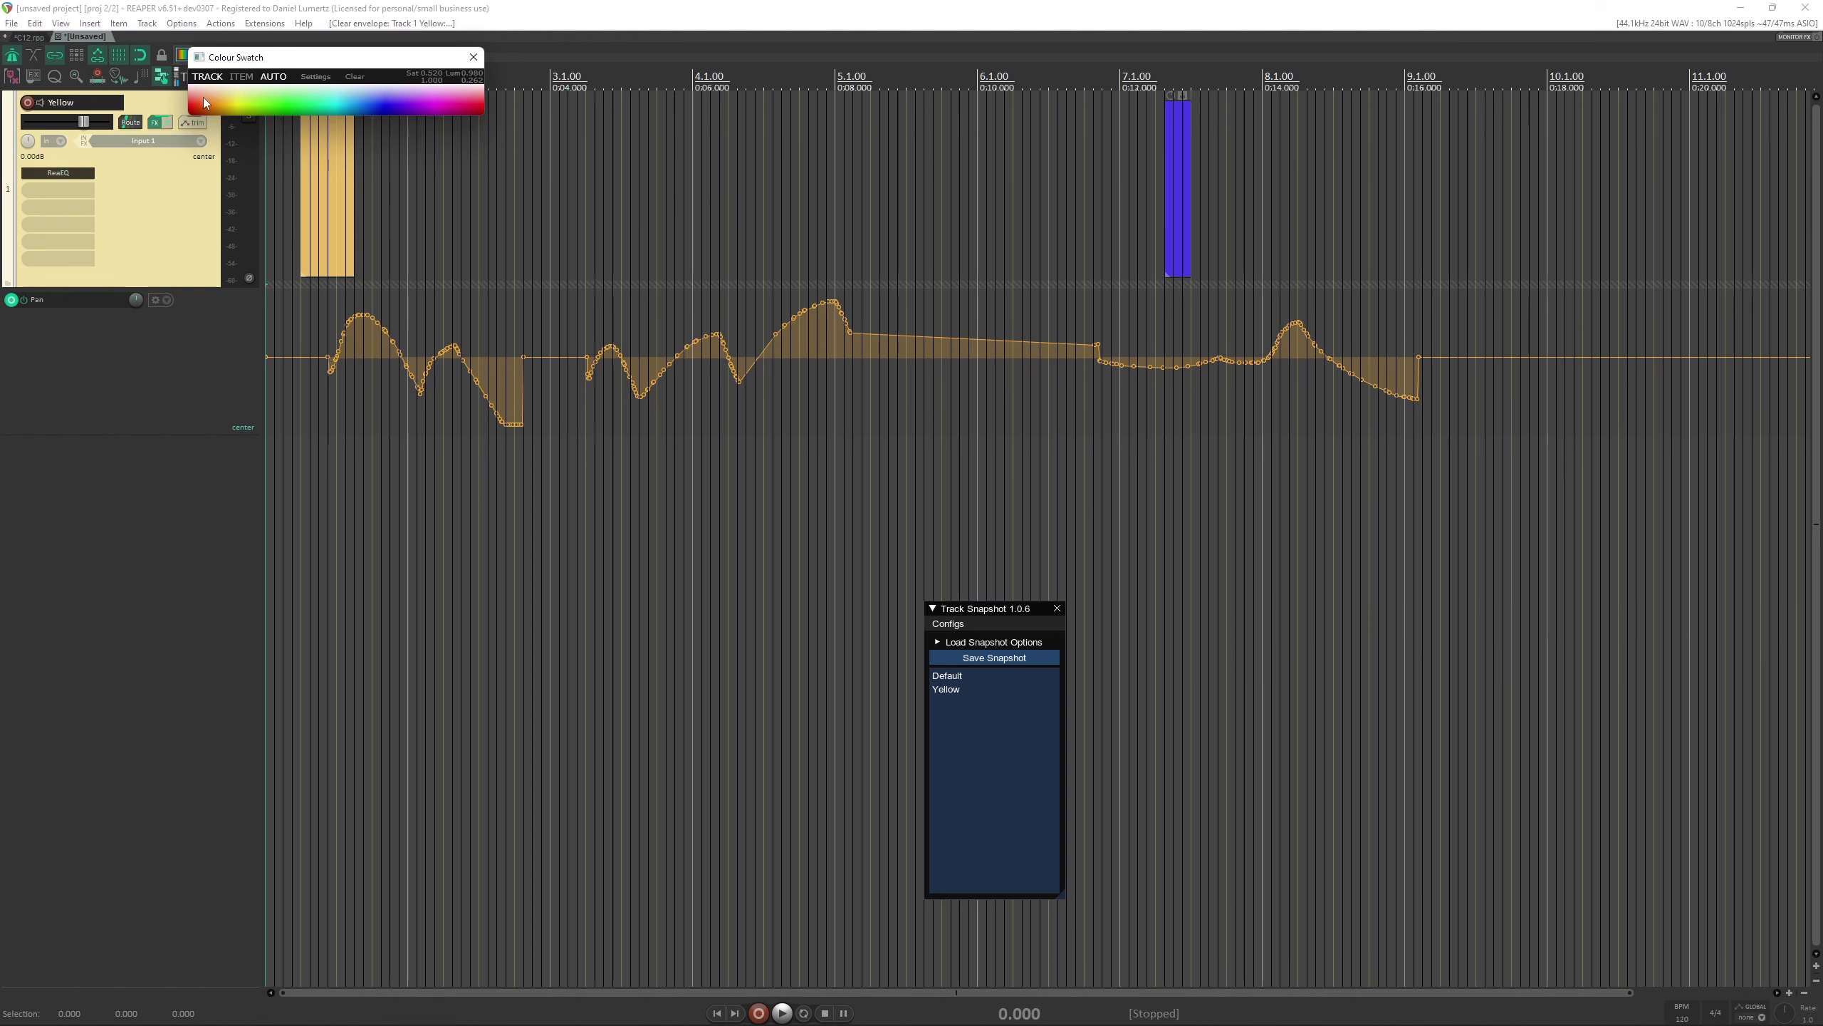
{"action": "left_click", "coordinate": [239, 95]}
{"action": "left_click", "coordinate": [473, 58]}
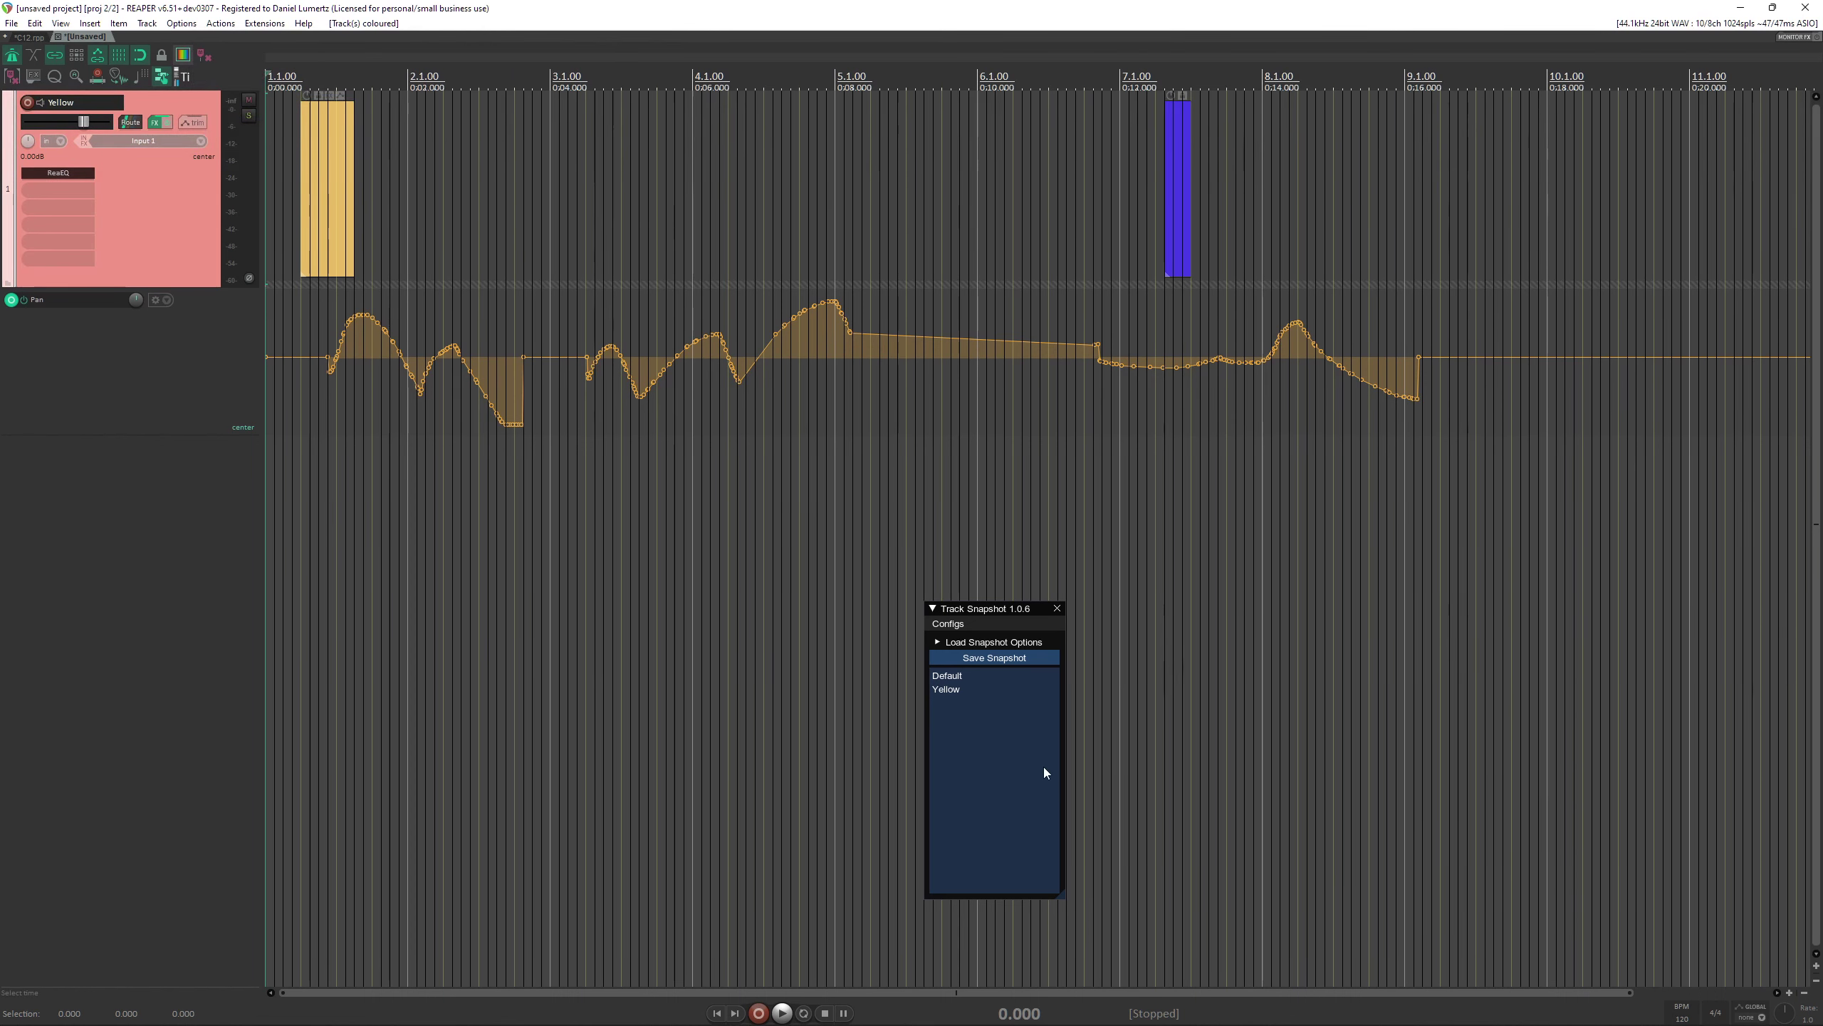
Save the modified track as a new snapshot named Red.
{"action": "left_click", "coordinate": [1001, 659]}
{"action": "type", "text": "Red"}
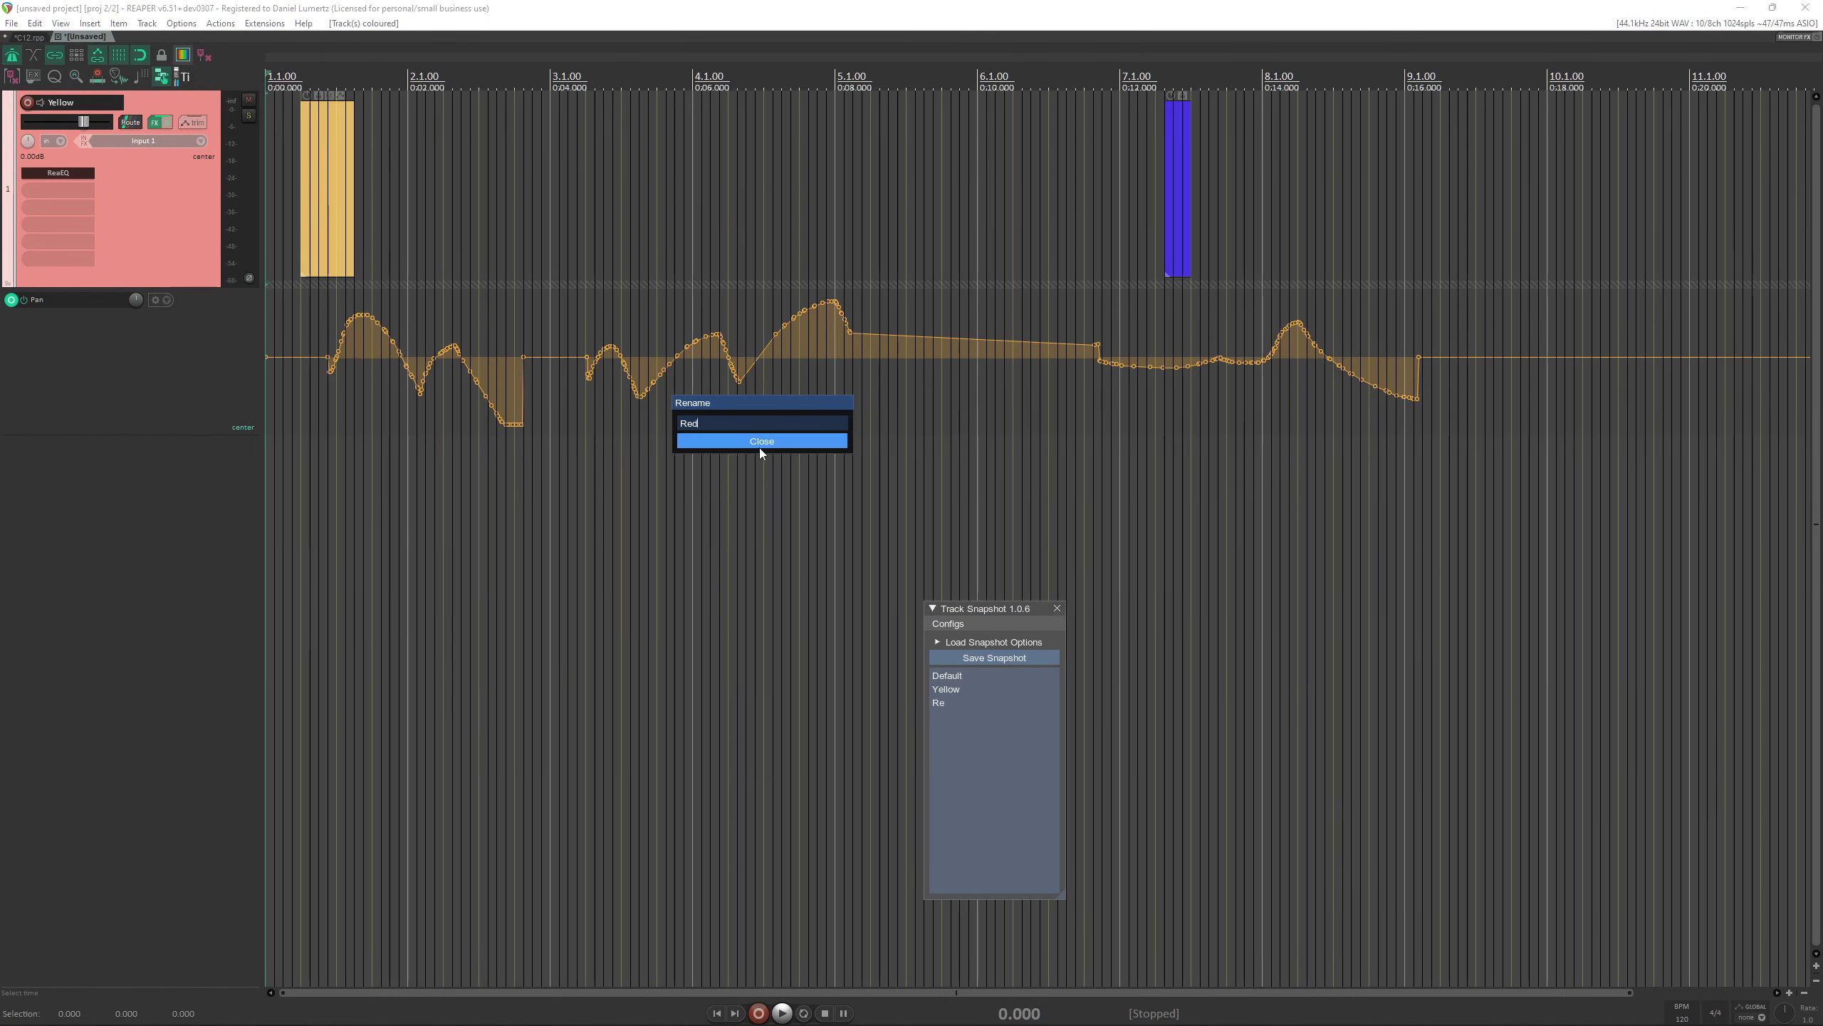
{"action": "left_click", "coordinate": [759, 442]}
Compare the Yellow, Default and Red snapshots by recalling them in turn, ending on Default.
{"action": "left_click", "coordinate": [949, 691]}
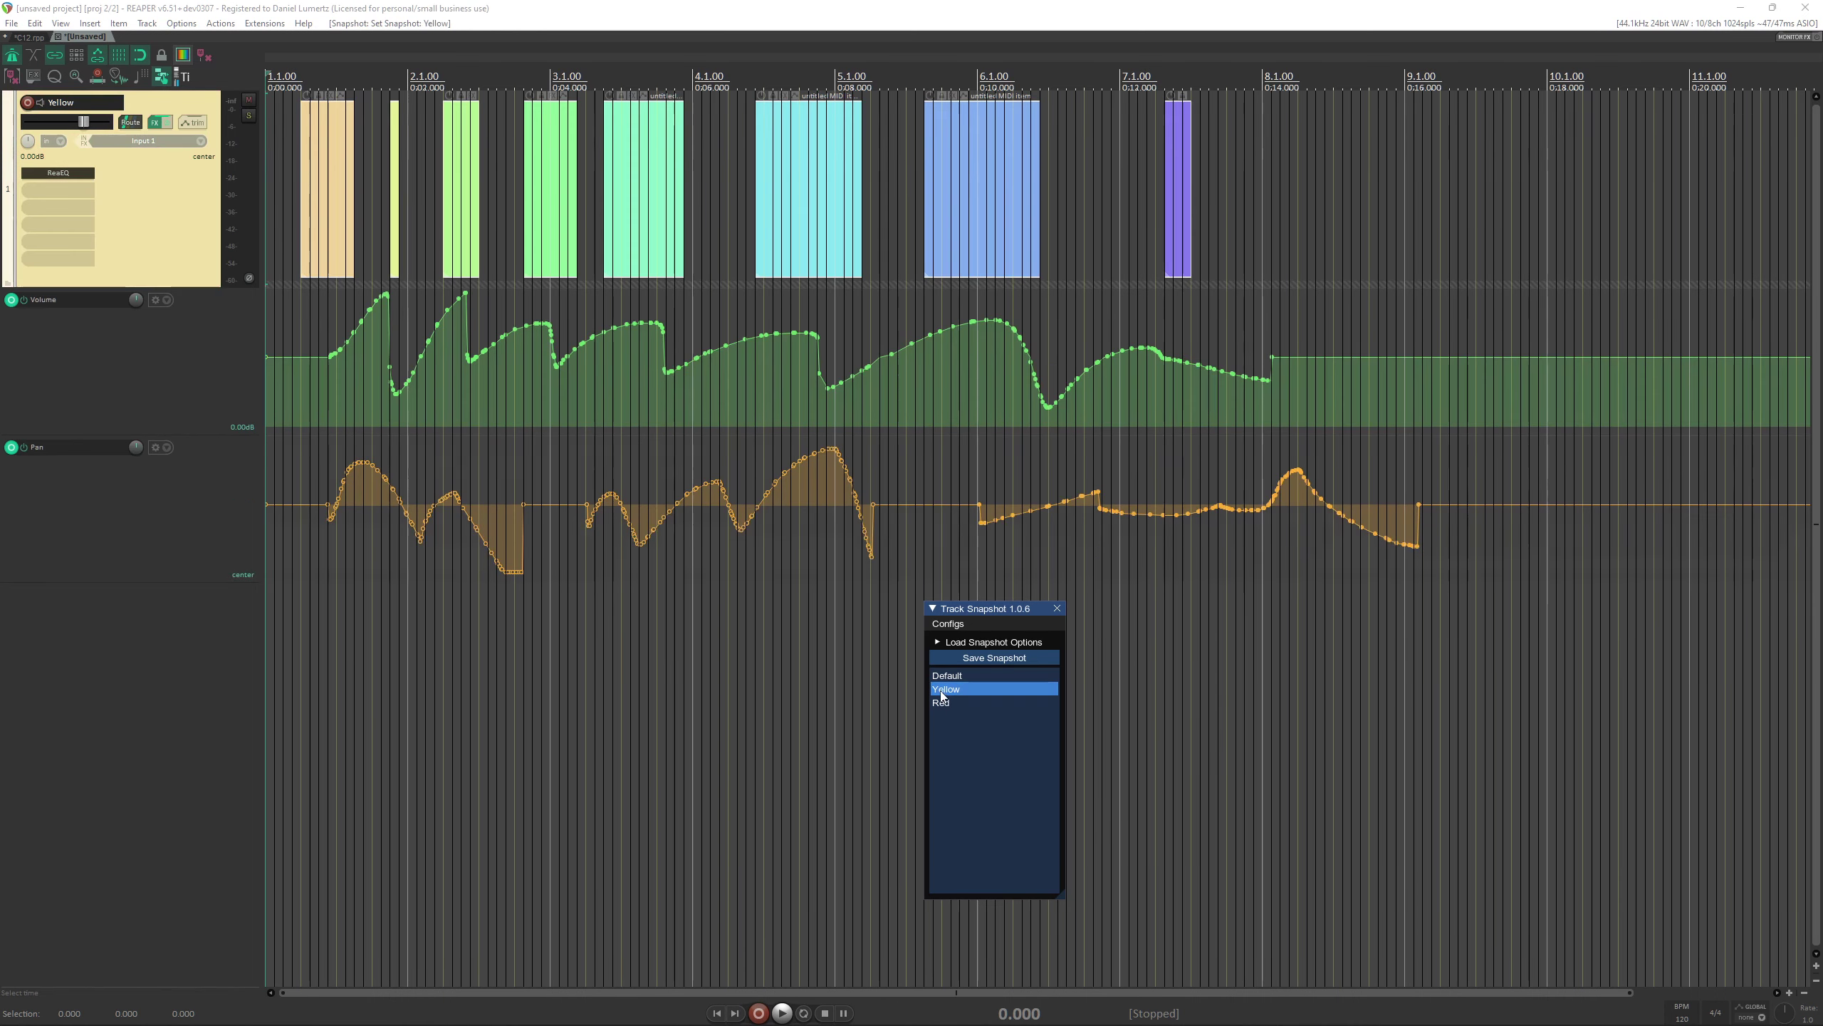
{"action": "left_click", "coordinate": [947, 675]}
{"action": "left_click", "coordinate": [951, 689]}
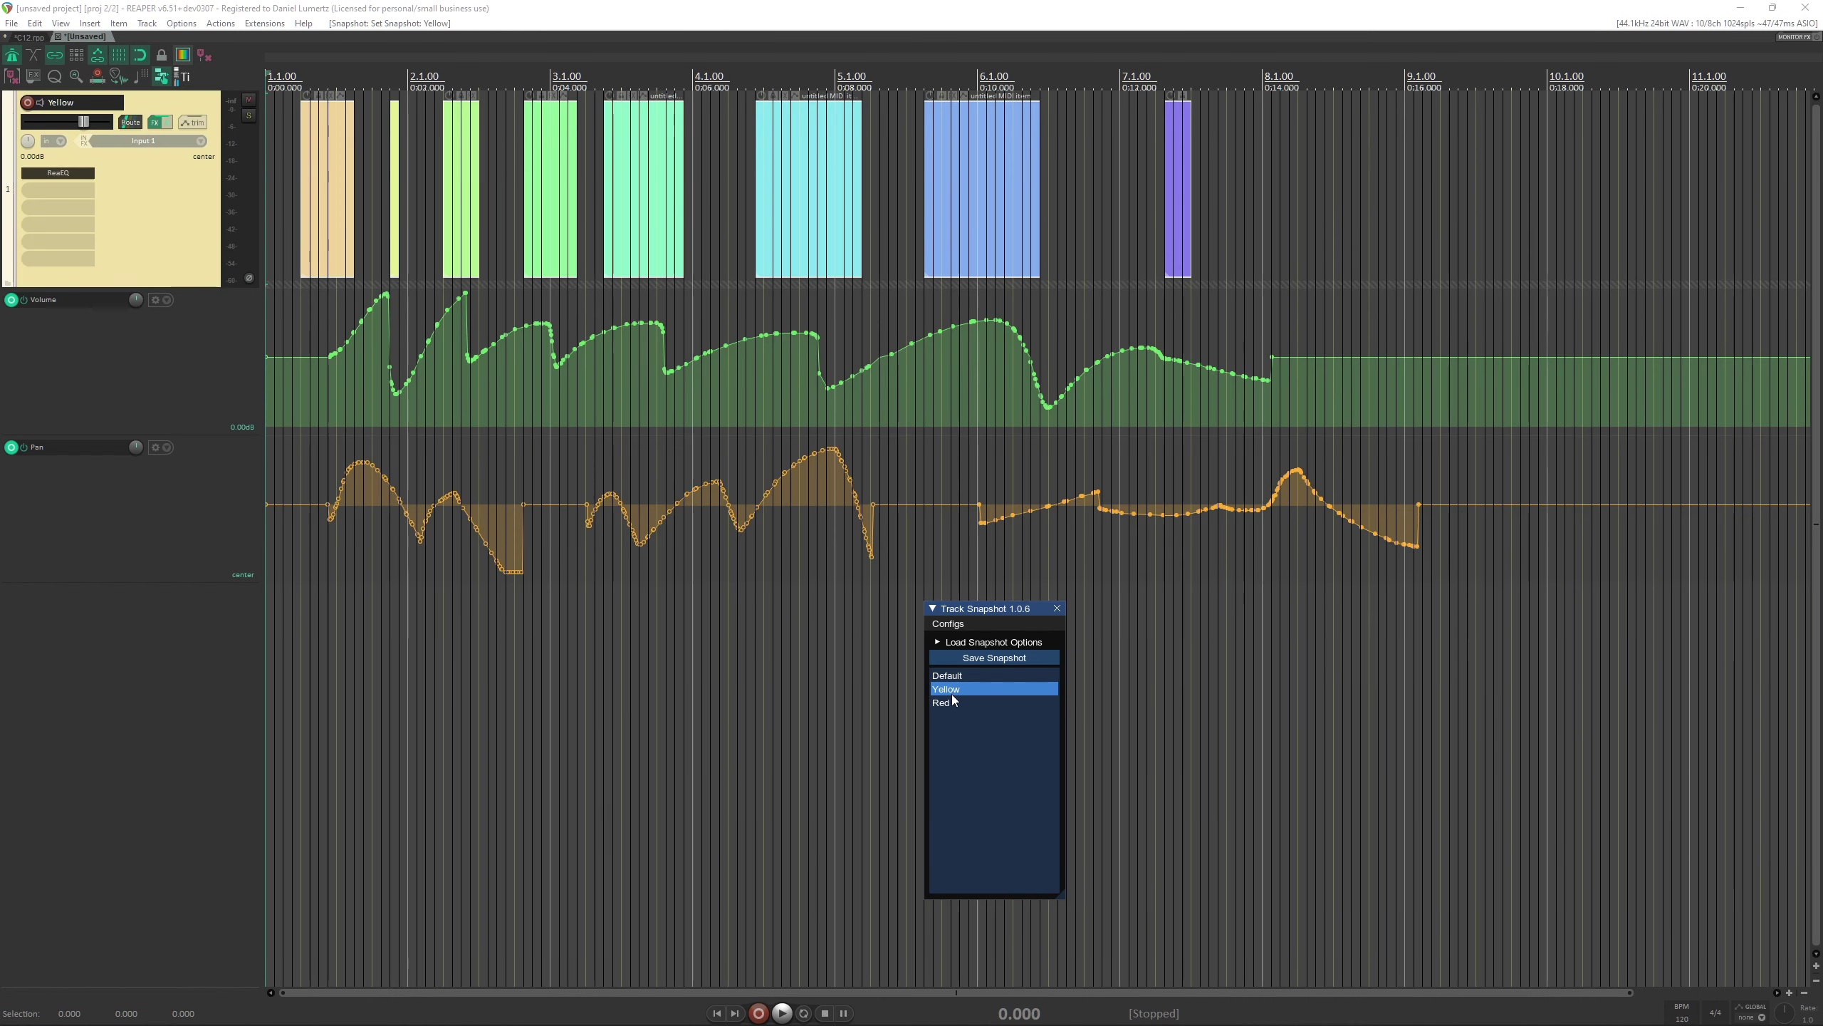
{"action": "left_click", "coordinate": [943, 702]}
{"action": "left_click", "coordinate": [953, 690]}
{"action": "left_click", "coordinate": [948, 675]}
{"action": "left_click", "coordinate": [951, 689]}
{"action": "left_click", "coordinate": [944, 702]}
{"action": "left_click", "coordinate": [953, 691]}
{"action": "left_click", "coordinate": [948, 676]}
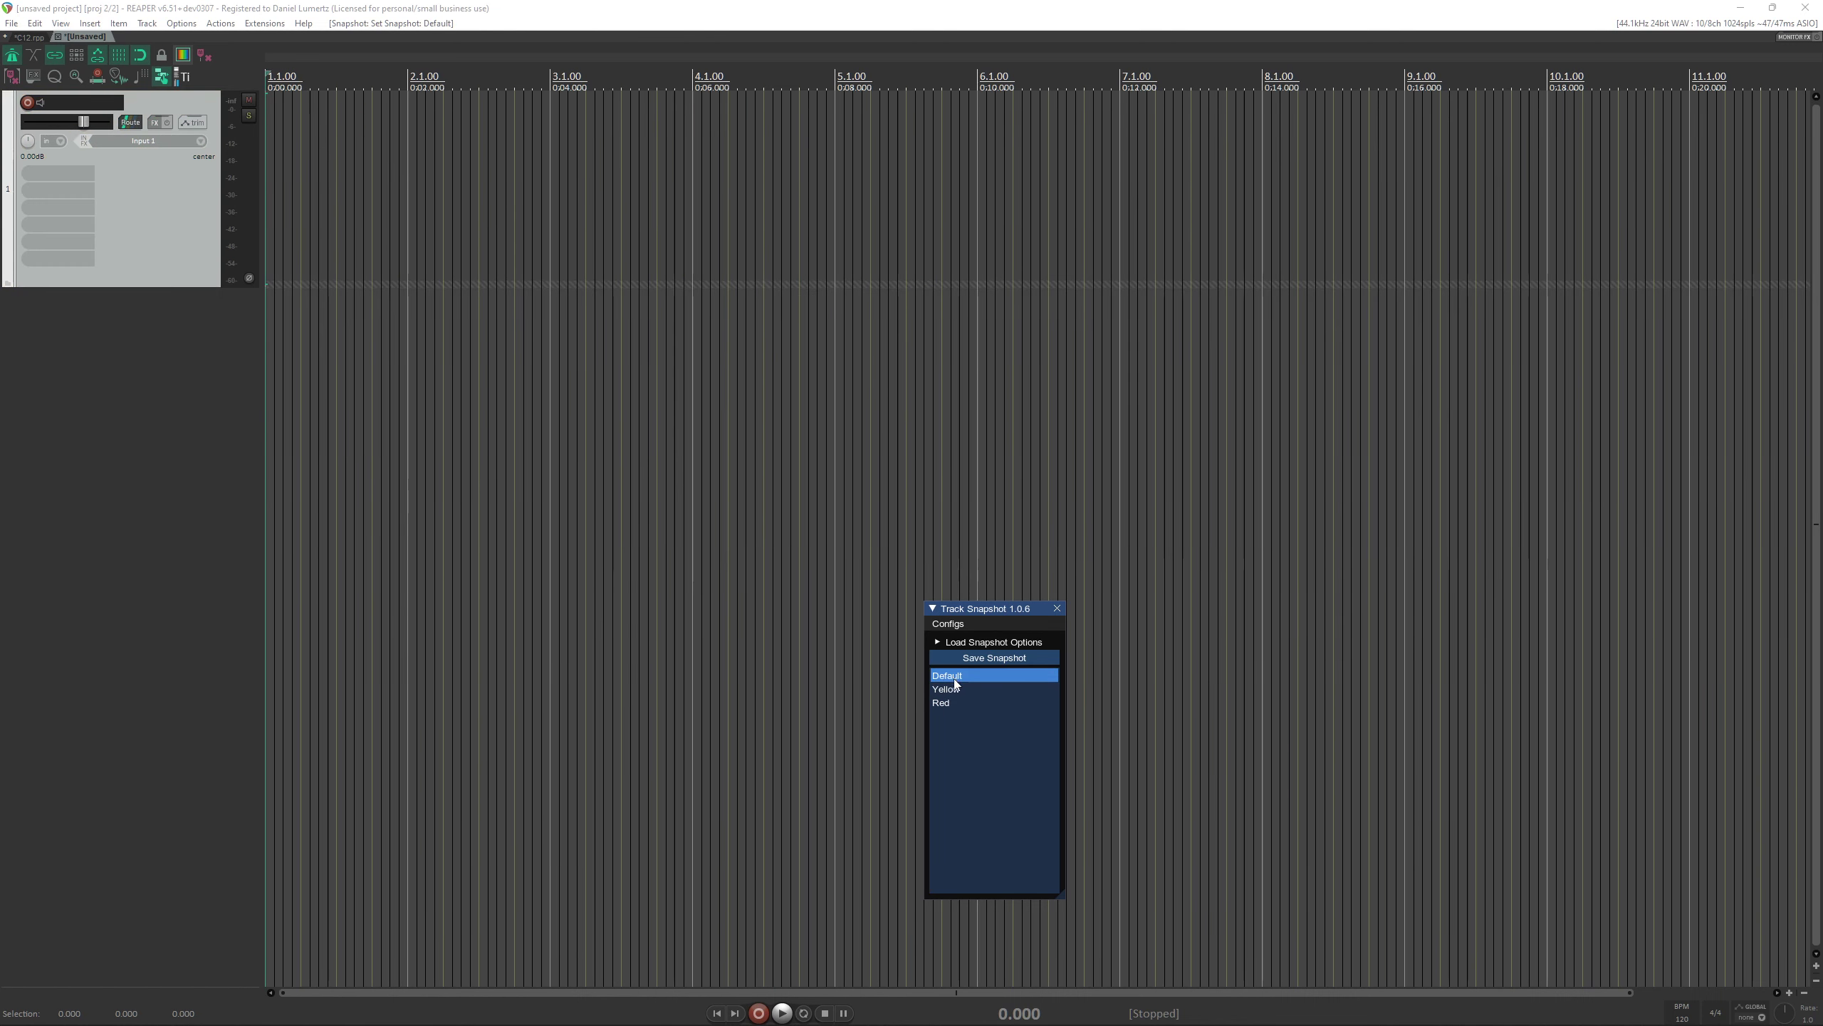
{"action": "right_click", "coordinate": [959, 688]}
{"action": "left_click", "coordinate": [949, 687]}
{"action": "right_click", "coordinate": [949, 681]}
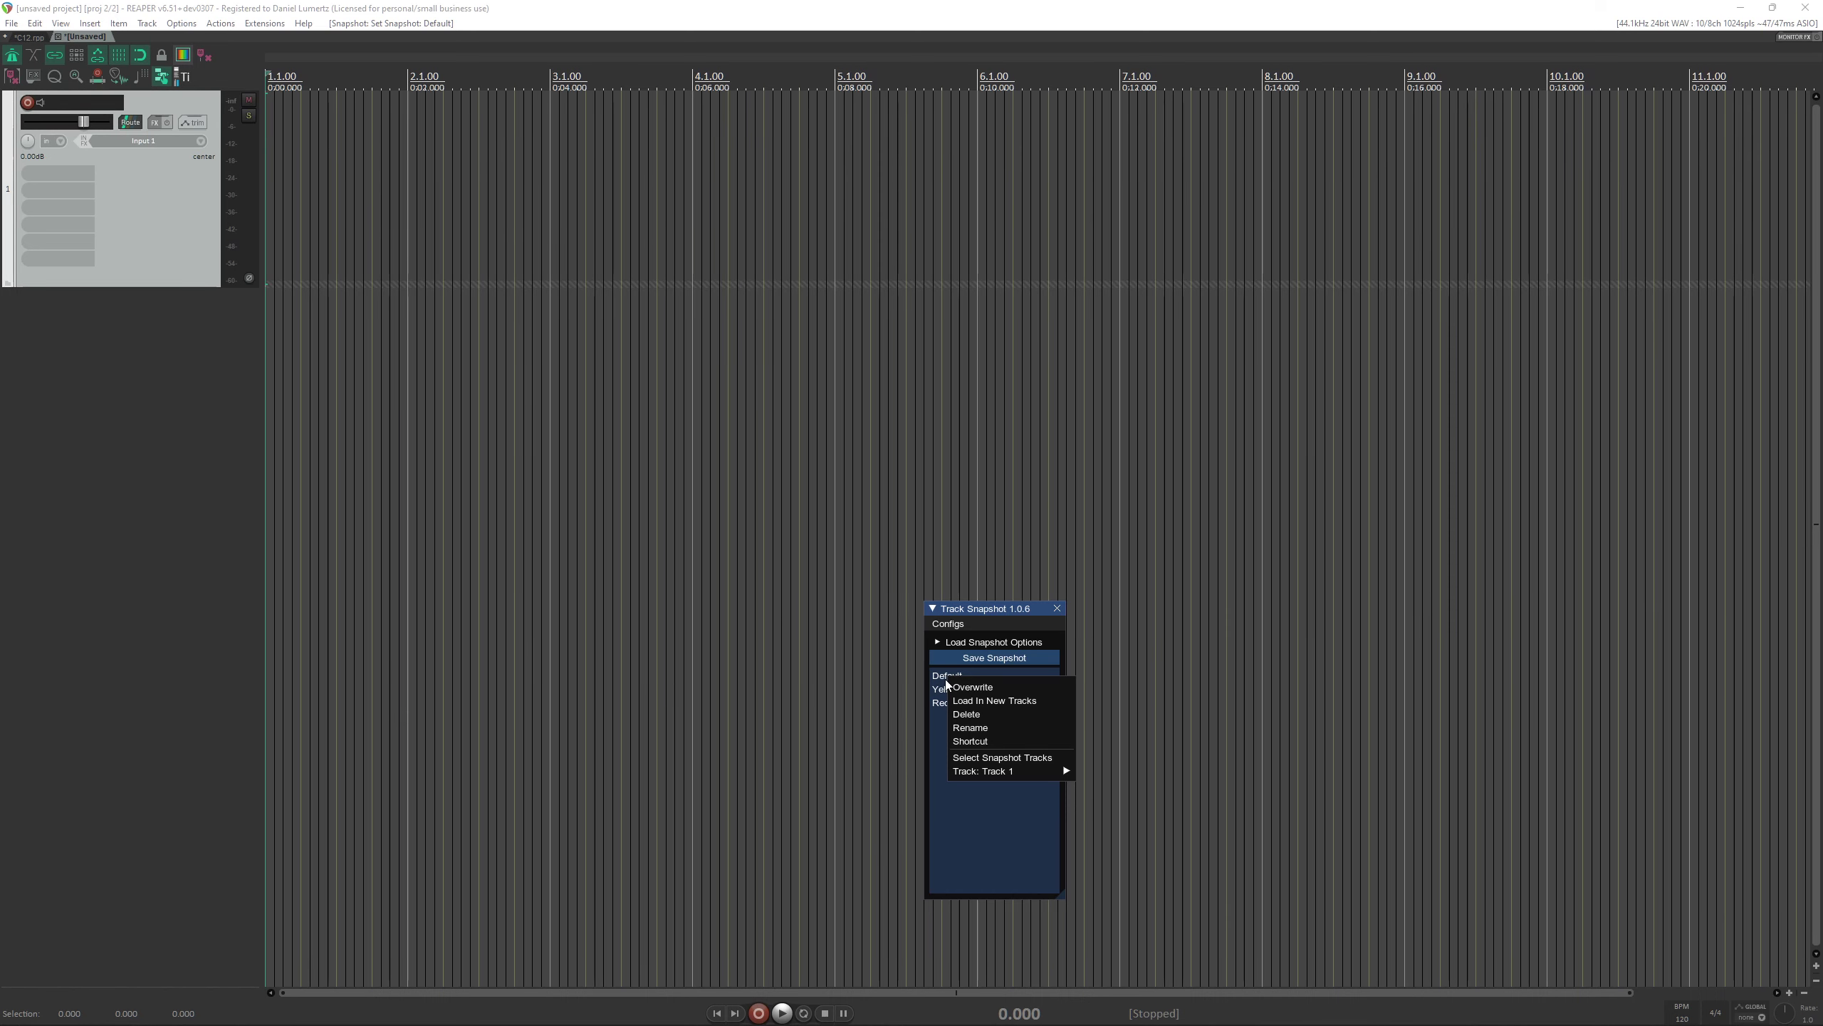
{"action": "left_click", "coordinate": [945, 691]}
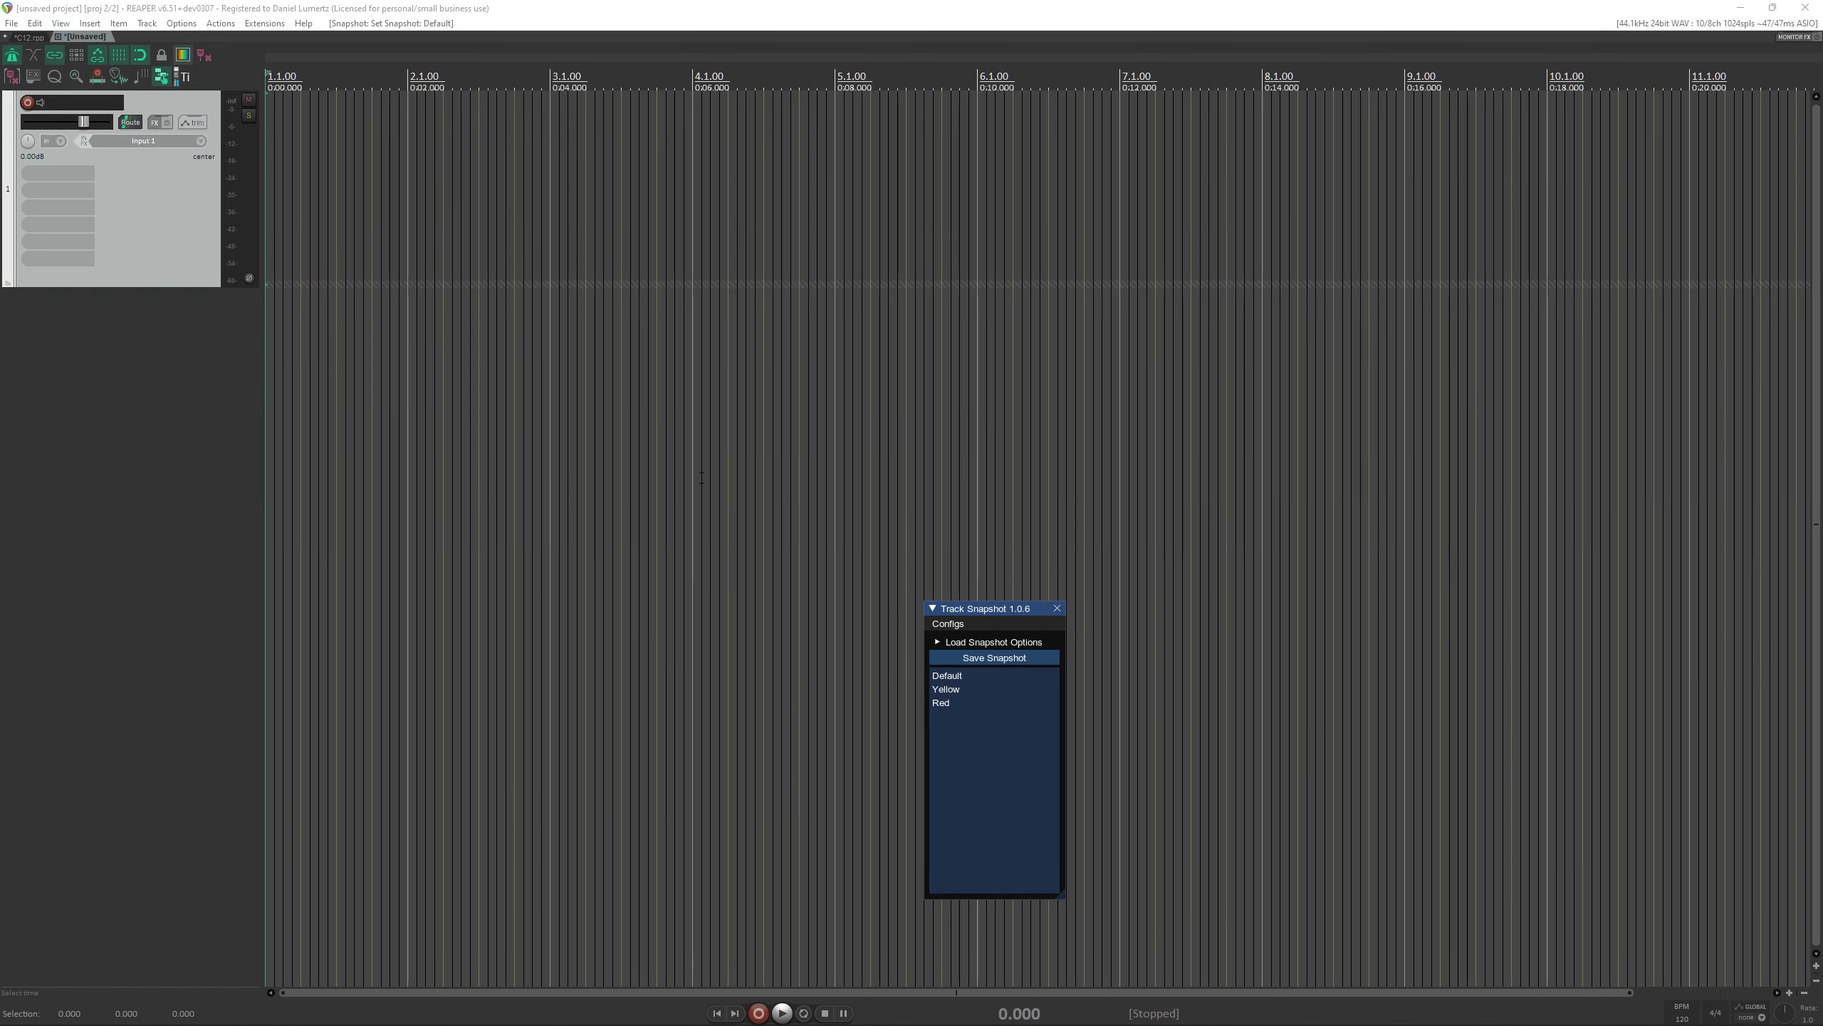
Draw five media items of varying length along the track and overwrite the Default snapshot with this state.
{"action": "left_click_drag", "start_coordinate": [357, 223], "coordinate": [452, 223]}
{"action": "left_click_drag", "start_coordinate": [560, 223], "coordinate": [622, 223]}
{"action": "left_click_drag", "start_coordinate": [667, 223], "coordinate": [763, 223]}
{"action": "left_click_drag", "start_coordinate": [827, 223], "coordinate": [898, 223]}
{"action": "left_click_drag", "start_coordinate": [1021, 220], "coordinate": [997, 220]}
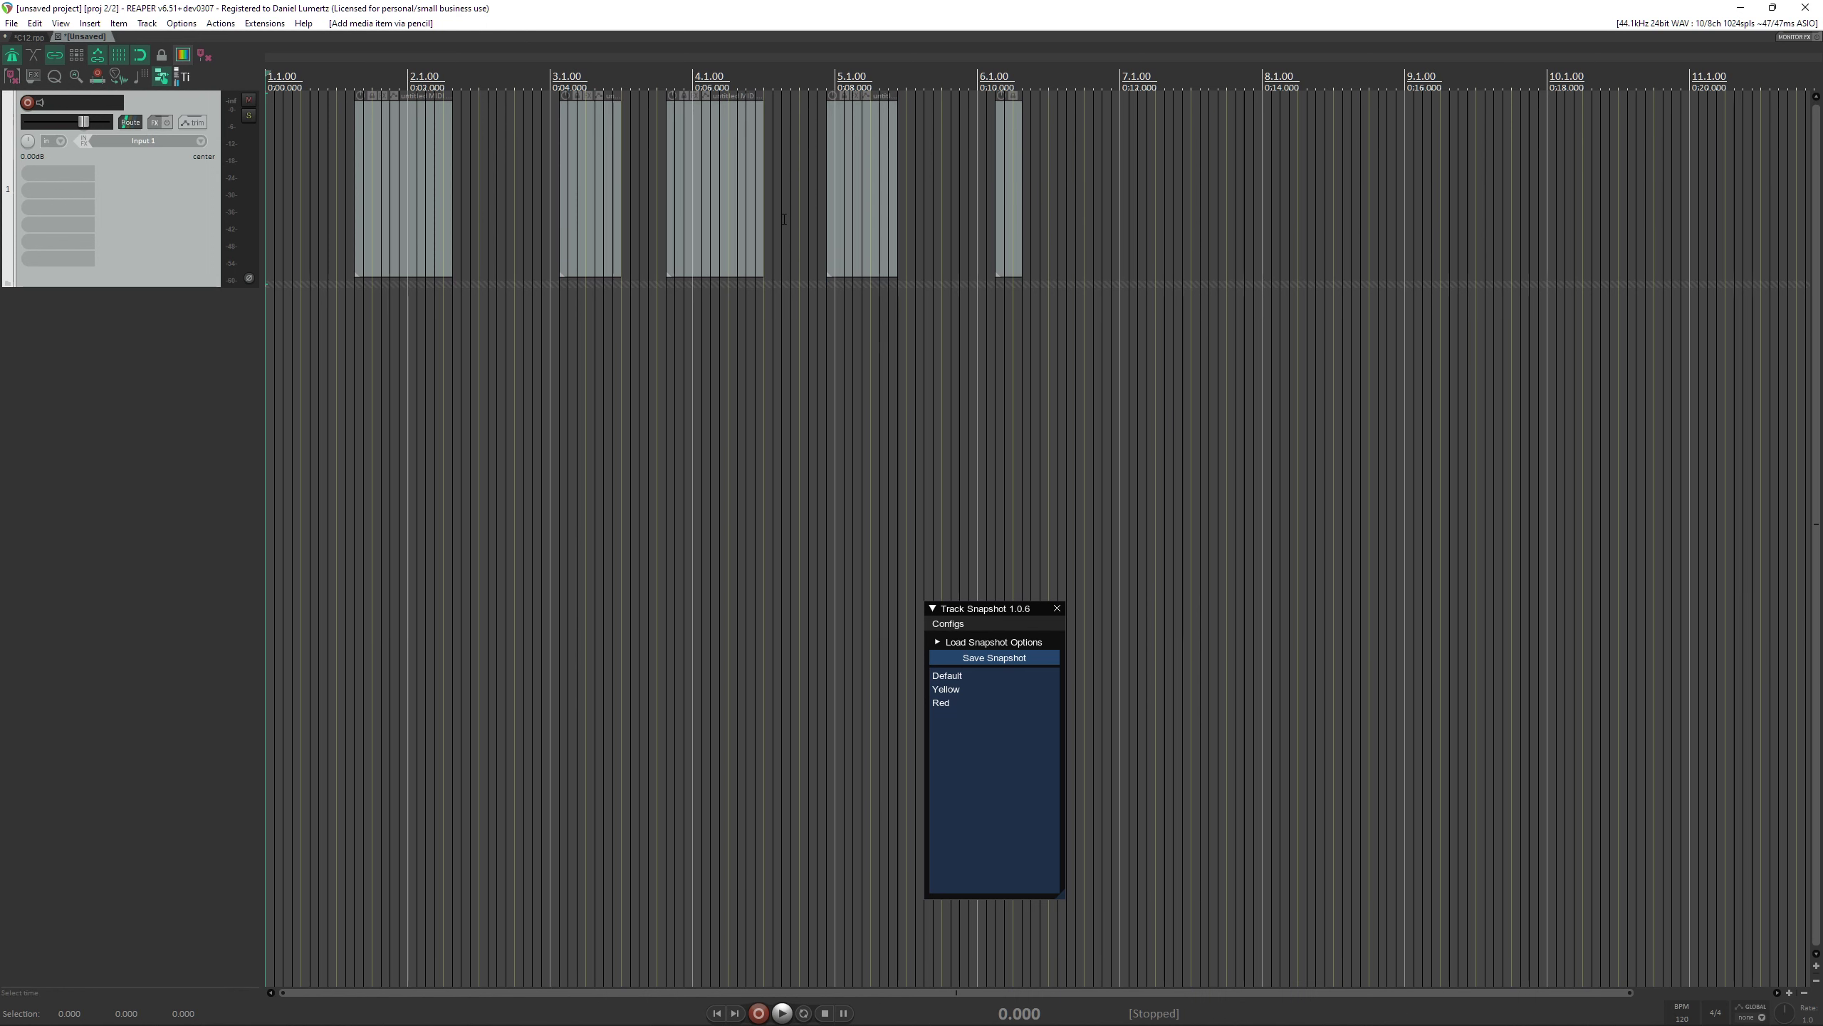
{"action": "right_click", "coordinate": [966, 680]}
{"action": "left_click", "coordinate": [984, 688]}
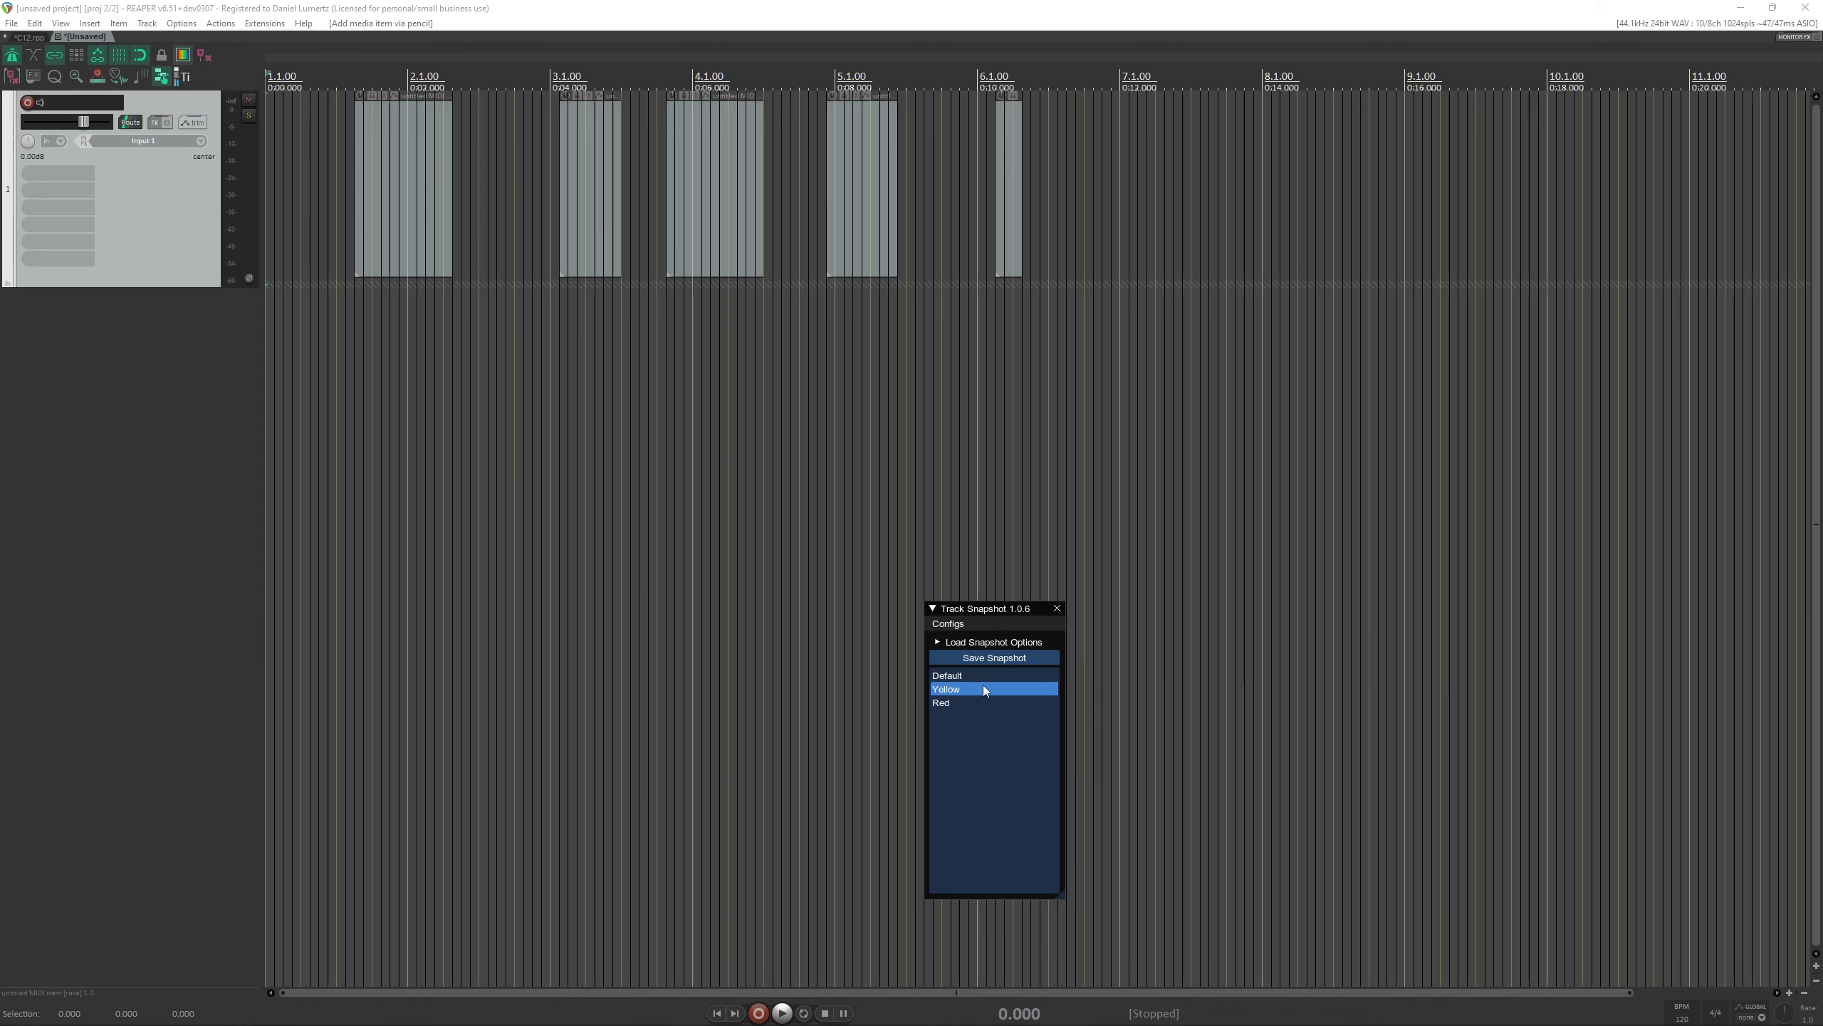
Check the overwritten Default snapshot by recalling it alternately with Yellow, ending on Default.
{"action": "left_click", "coordinate": [966, 688]}
{"action": "left_click", "coordinate": [966, 679]}
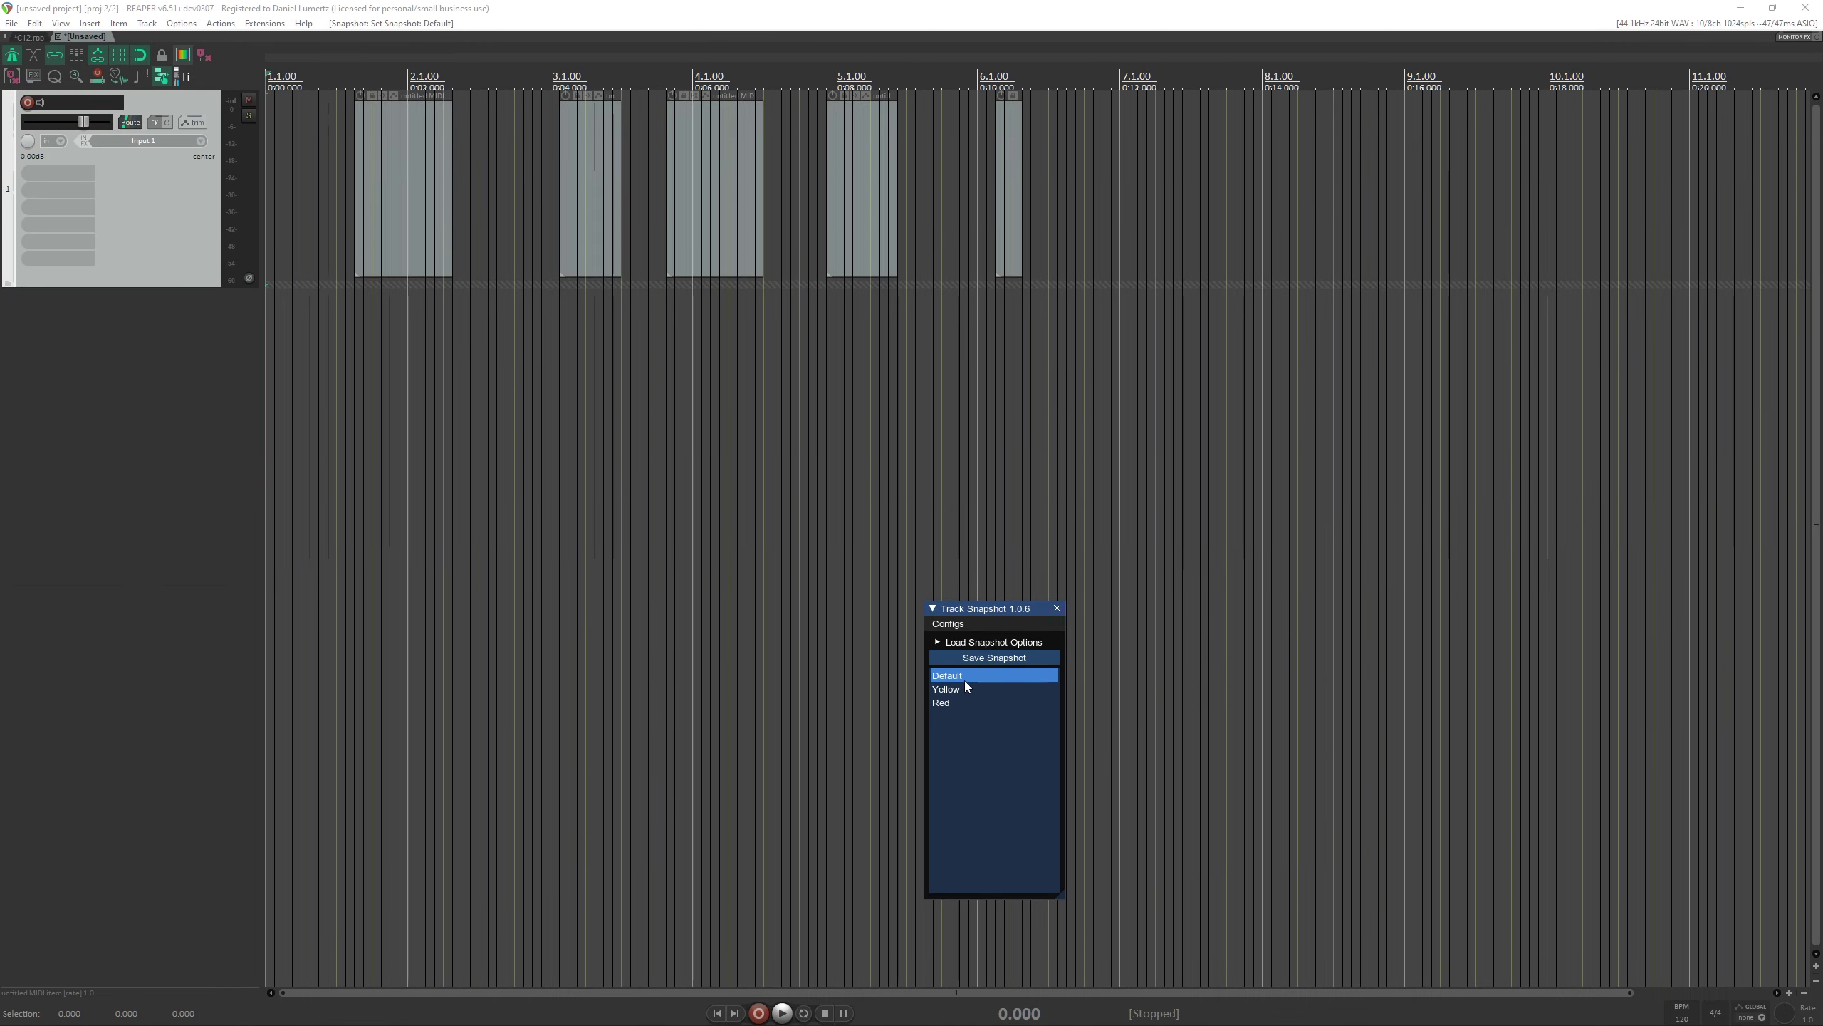
{"action": "left_click", "coordinate": [964, 684]}
{"action": "left_click", "coordinate": [964, 678]}
{"action": "left_click", "coordinate": [964, 685]}
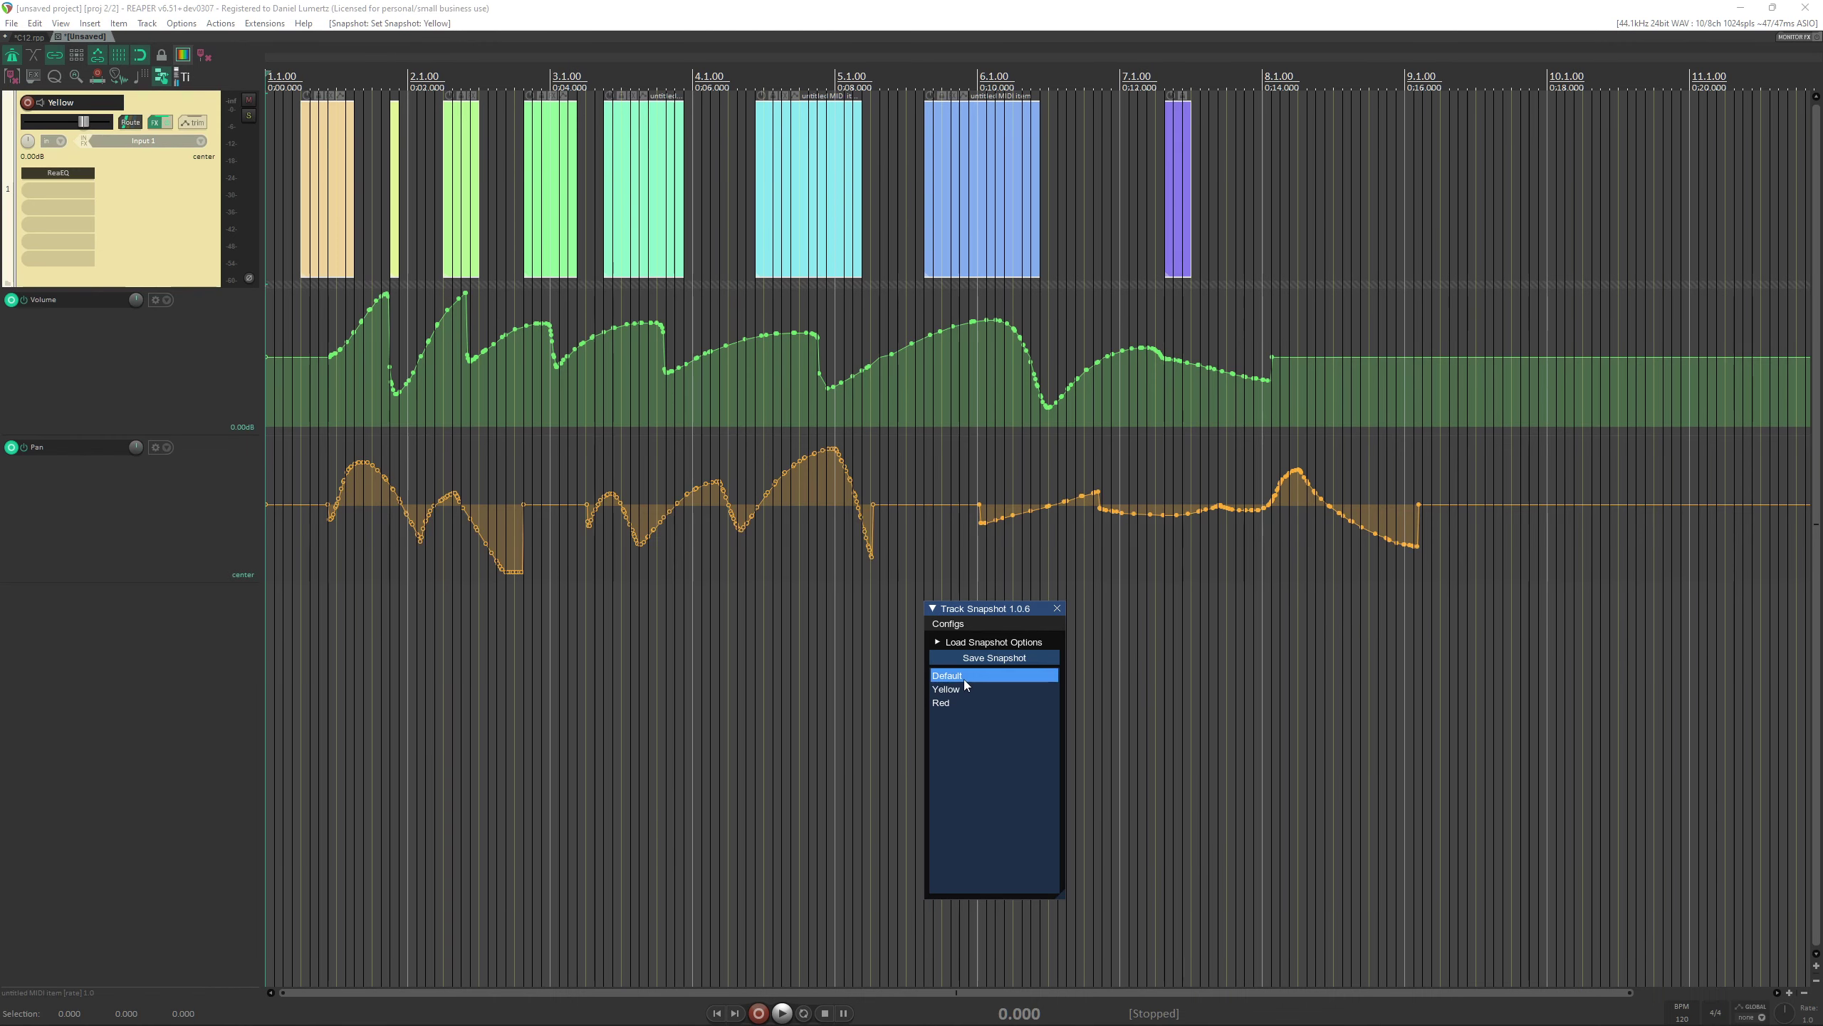
{"action": "left_click", "coordinate": [964, 679]}
Delete all media items from the track and overwrite the Default snapshot with the empty track.
{"action": "left_click_drag", "start_coordinate": [1065, 166], "coordinate": [205, 282]}
{"action": "key", "text": "Delete"}
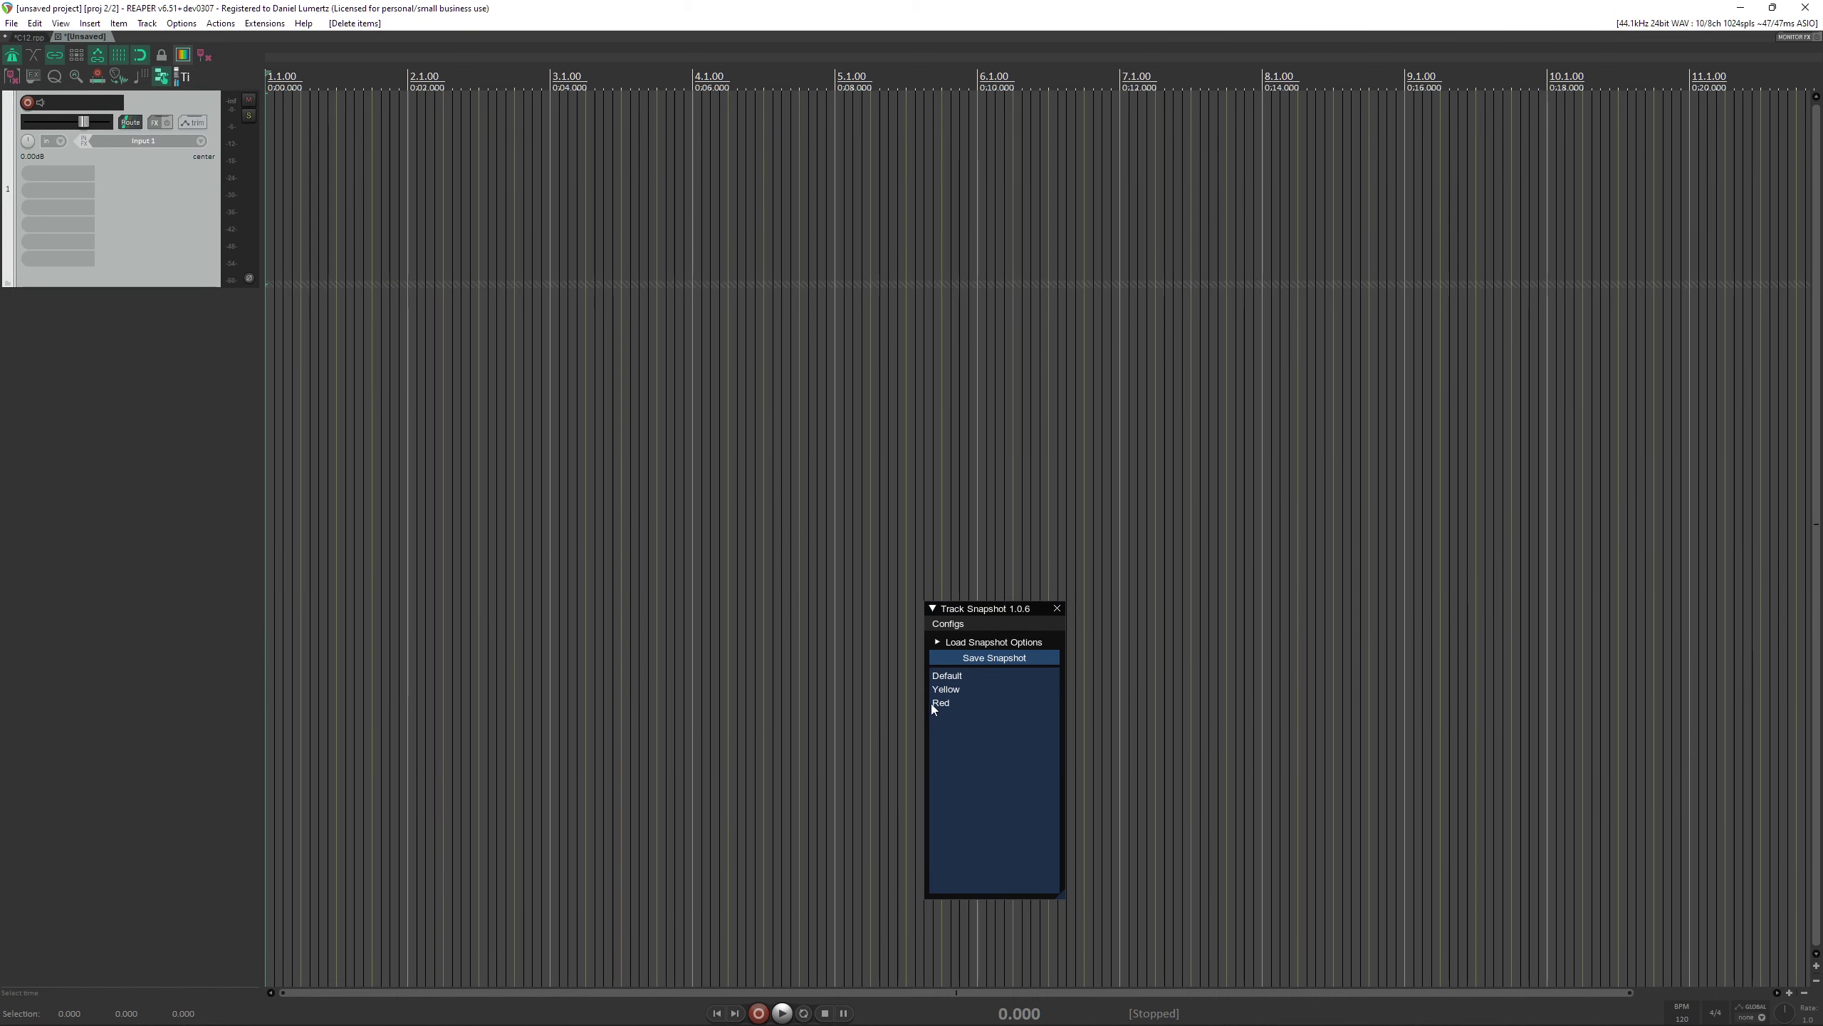
{"action": "right_click", "coordinate": [948, 676]}
{"action": "left_click", "coordinate": [970, 685]}
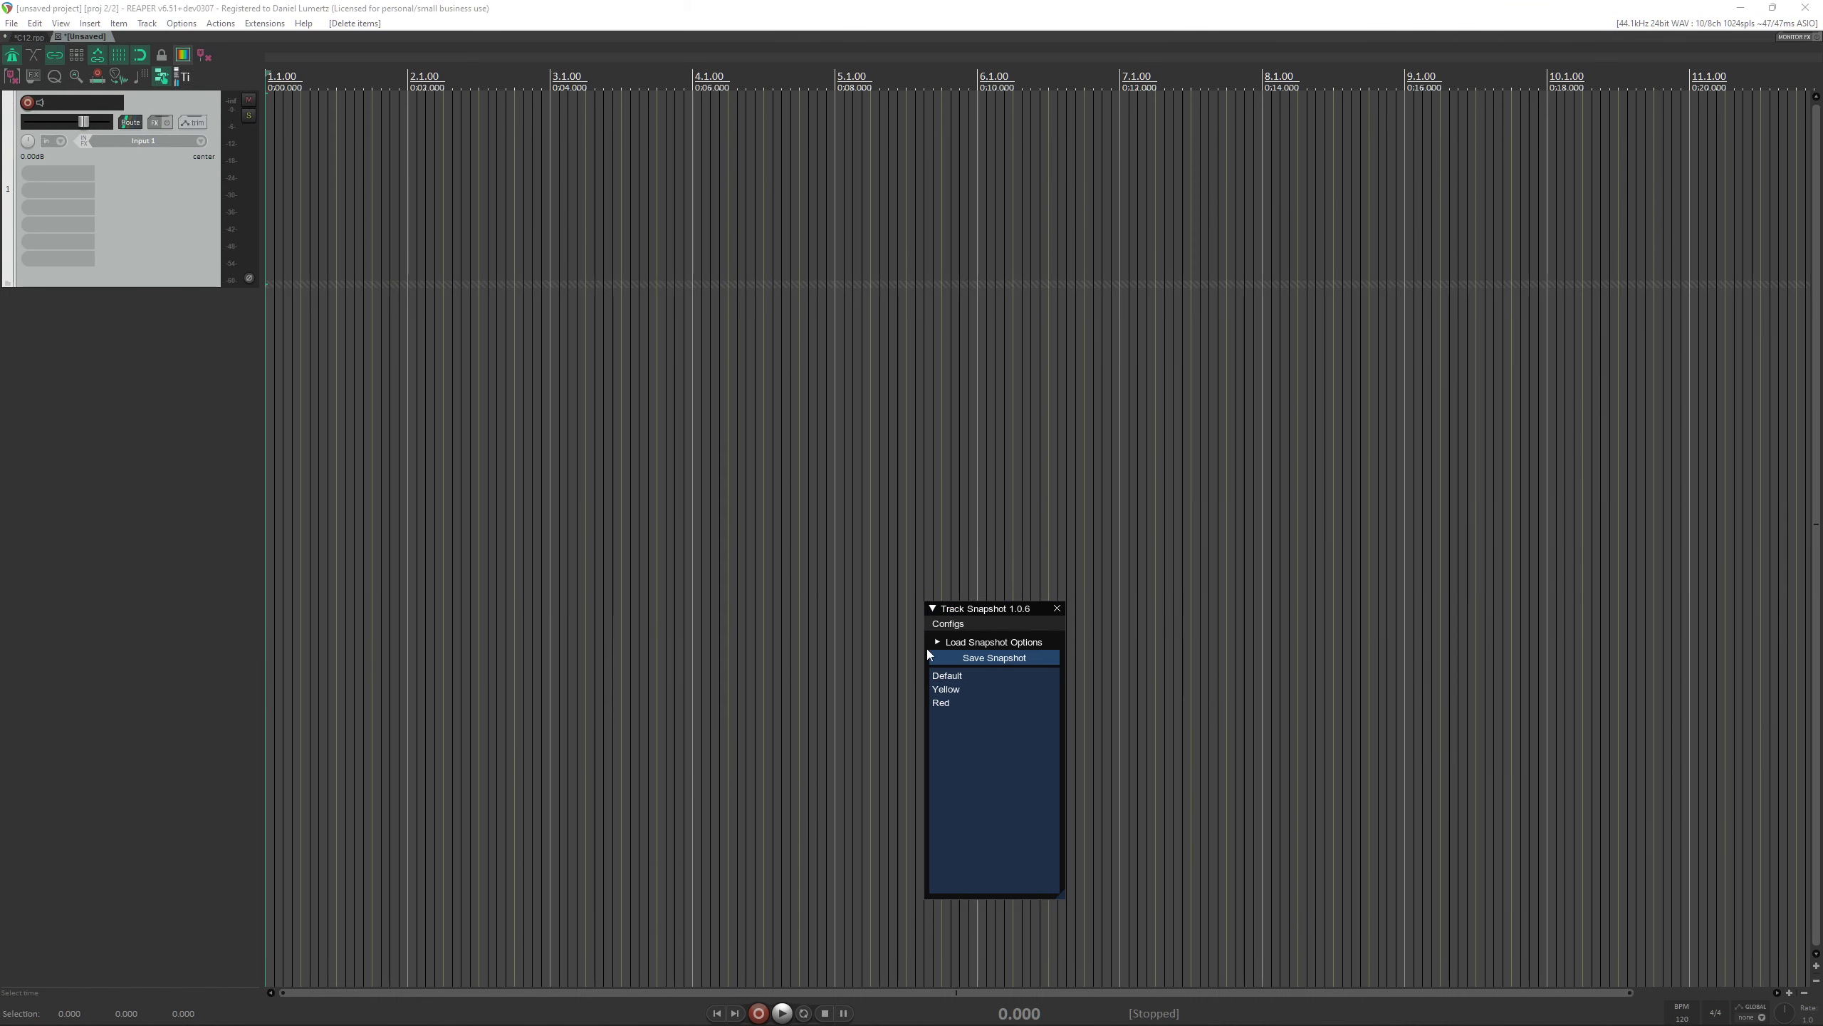
Recall the Yellow, Default and Red snapshots several times in turn, ending on Yellow.
{"action": "left_click", "coordinate": [947, 686]}
{"action": "left_click", "coordinate": [947, 679]}
{"action": "left_click", "coordinate": [948, 686]}
{"action": "left_click", "coordinate": [947, 679]}
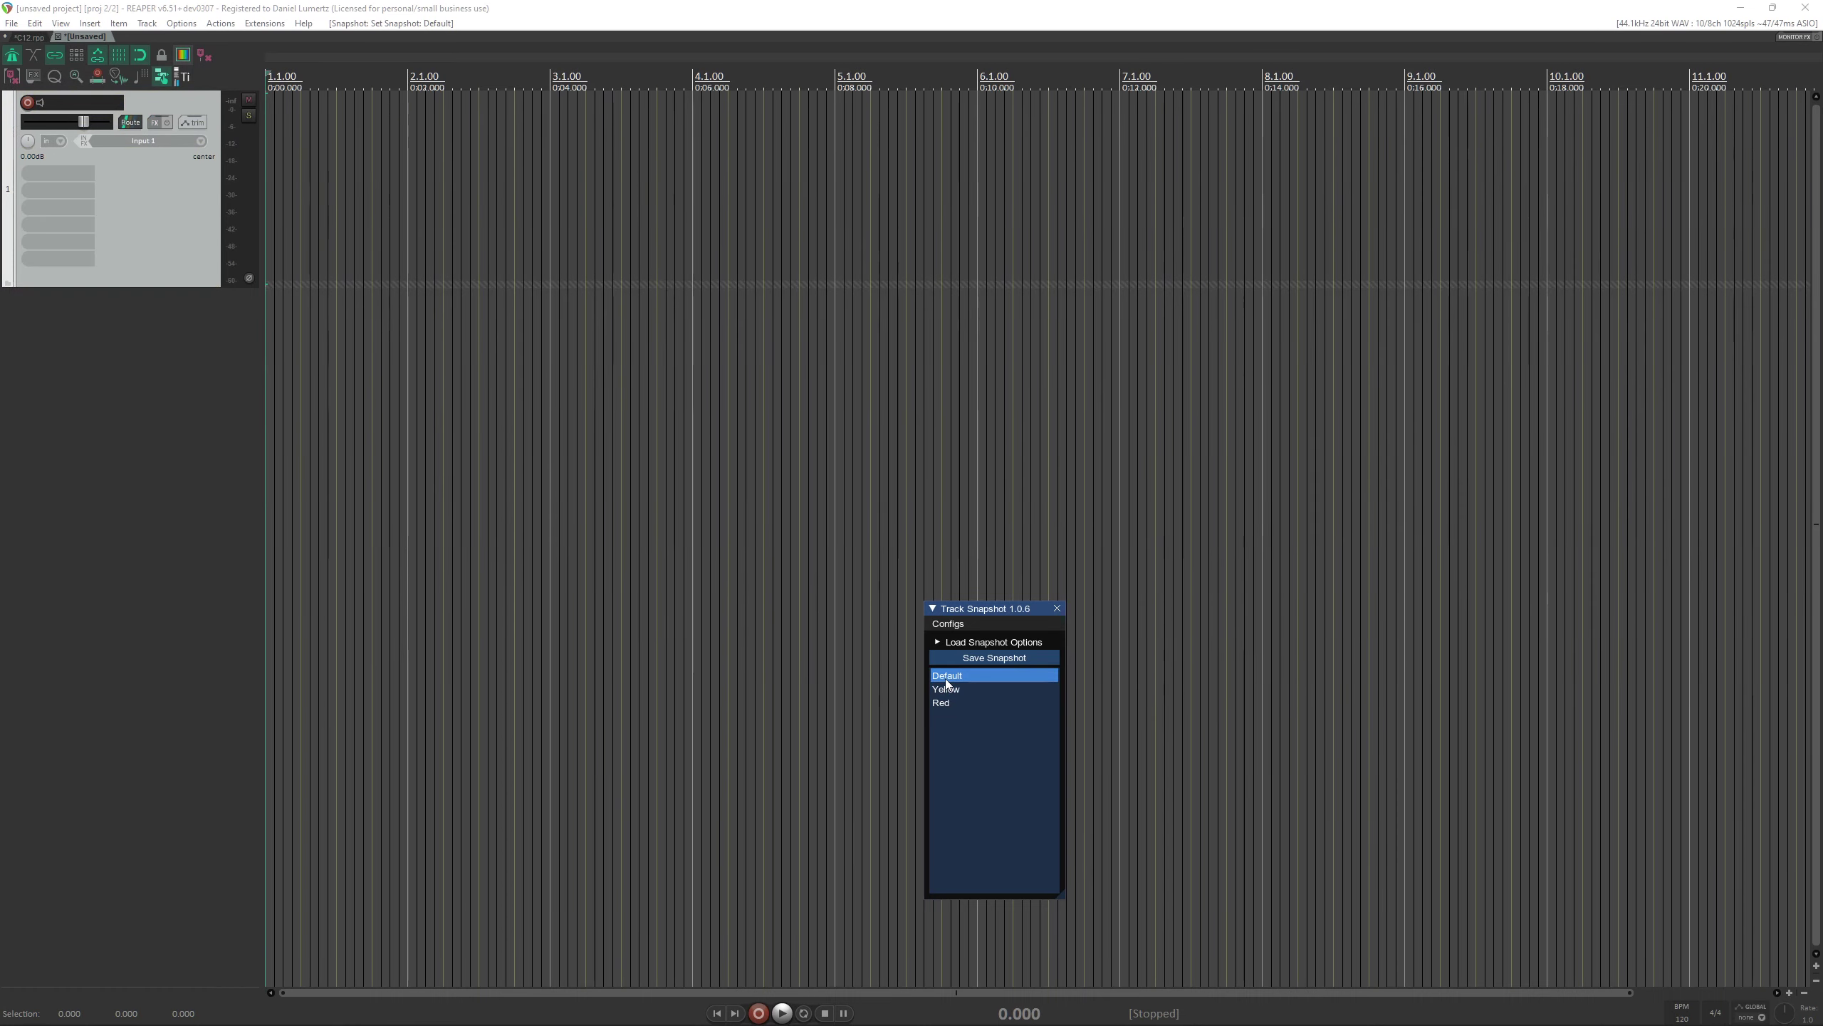
{"action": "left_click", "coordinate": [946, 687]}
{"action": "left_click", "coordinate": [944, 701]}
{"action": "left_click", "coordinate": [946, 687]}
{"action": "left_click", "coordinate": [946, 677]}
{"action": "left_click", "coordinate": [946, 686]}
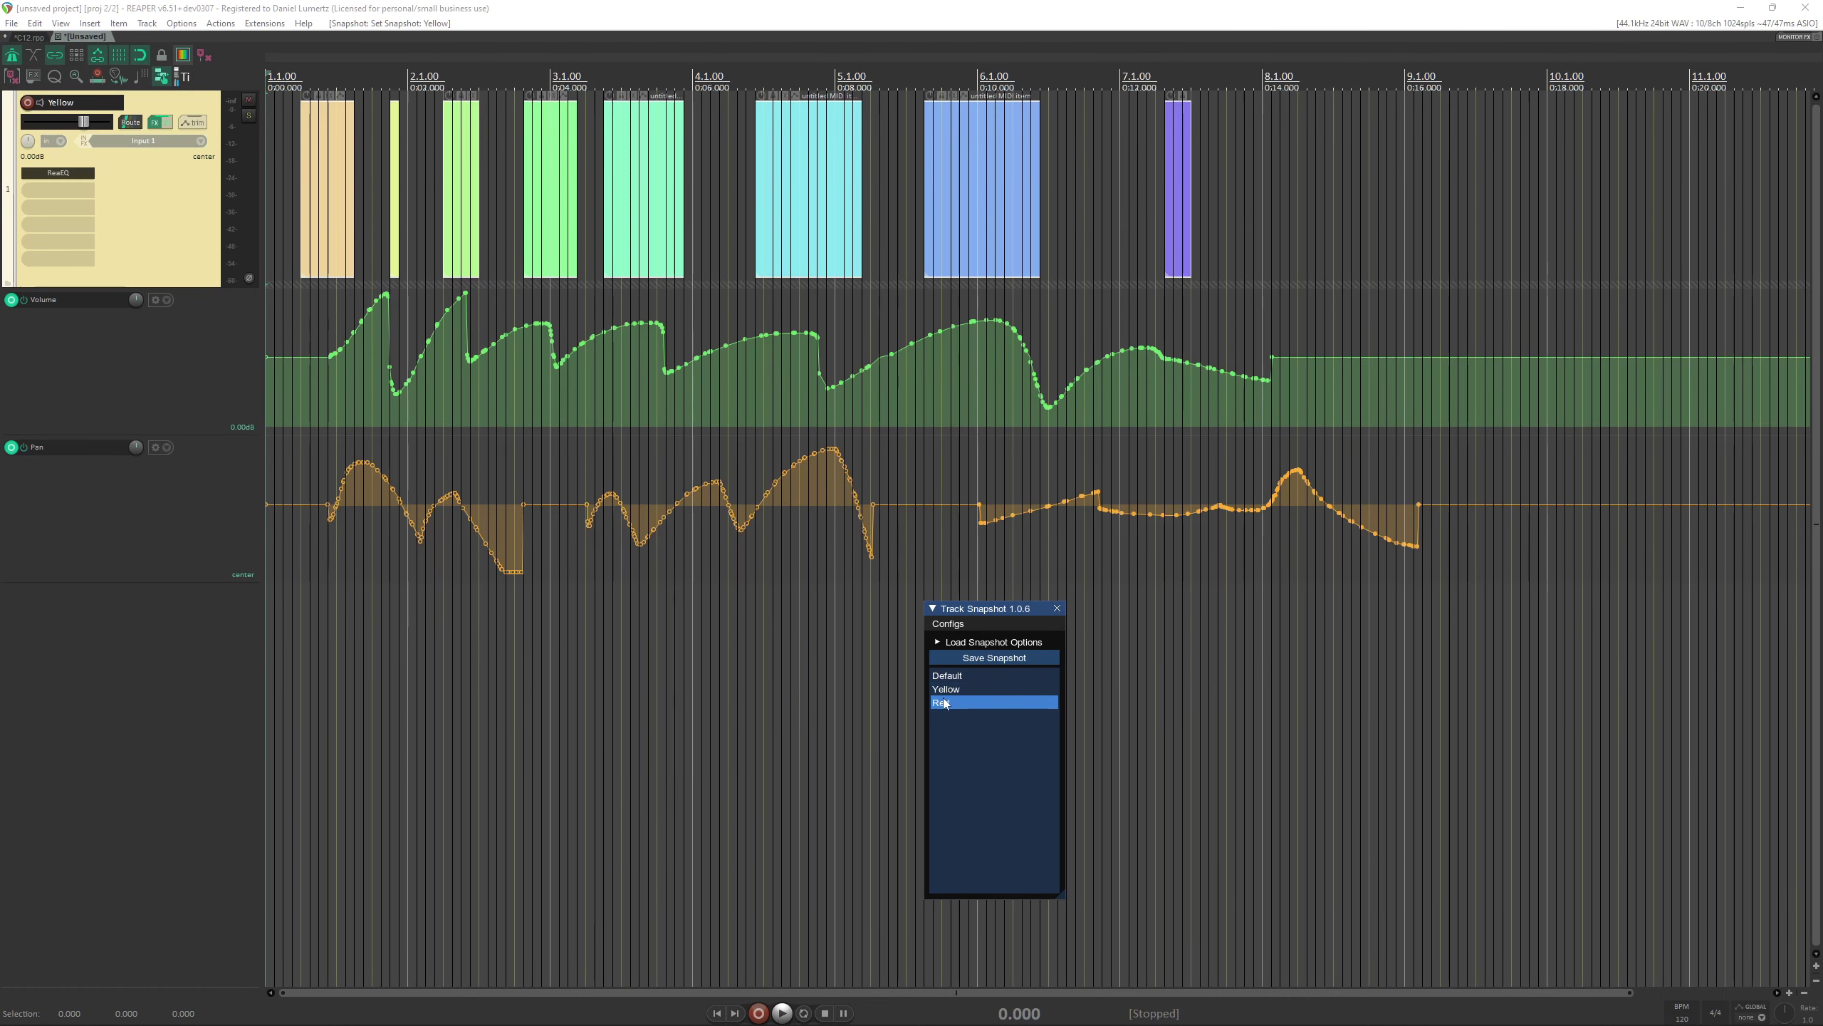
{"action": "left_click", "coordinate": [944, 703]}
{"action": "left_click", "coordinate": [946, 688]}
Load the Default snapshot and the Red snapshot into new tracks.
{"action": "right_click", "coordinate": [942, 681]}
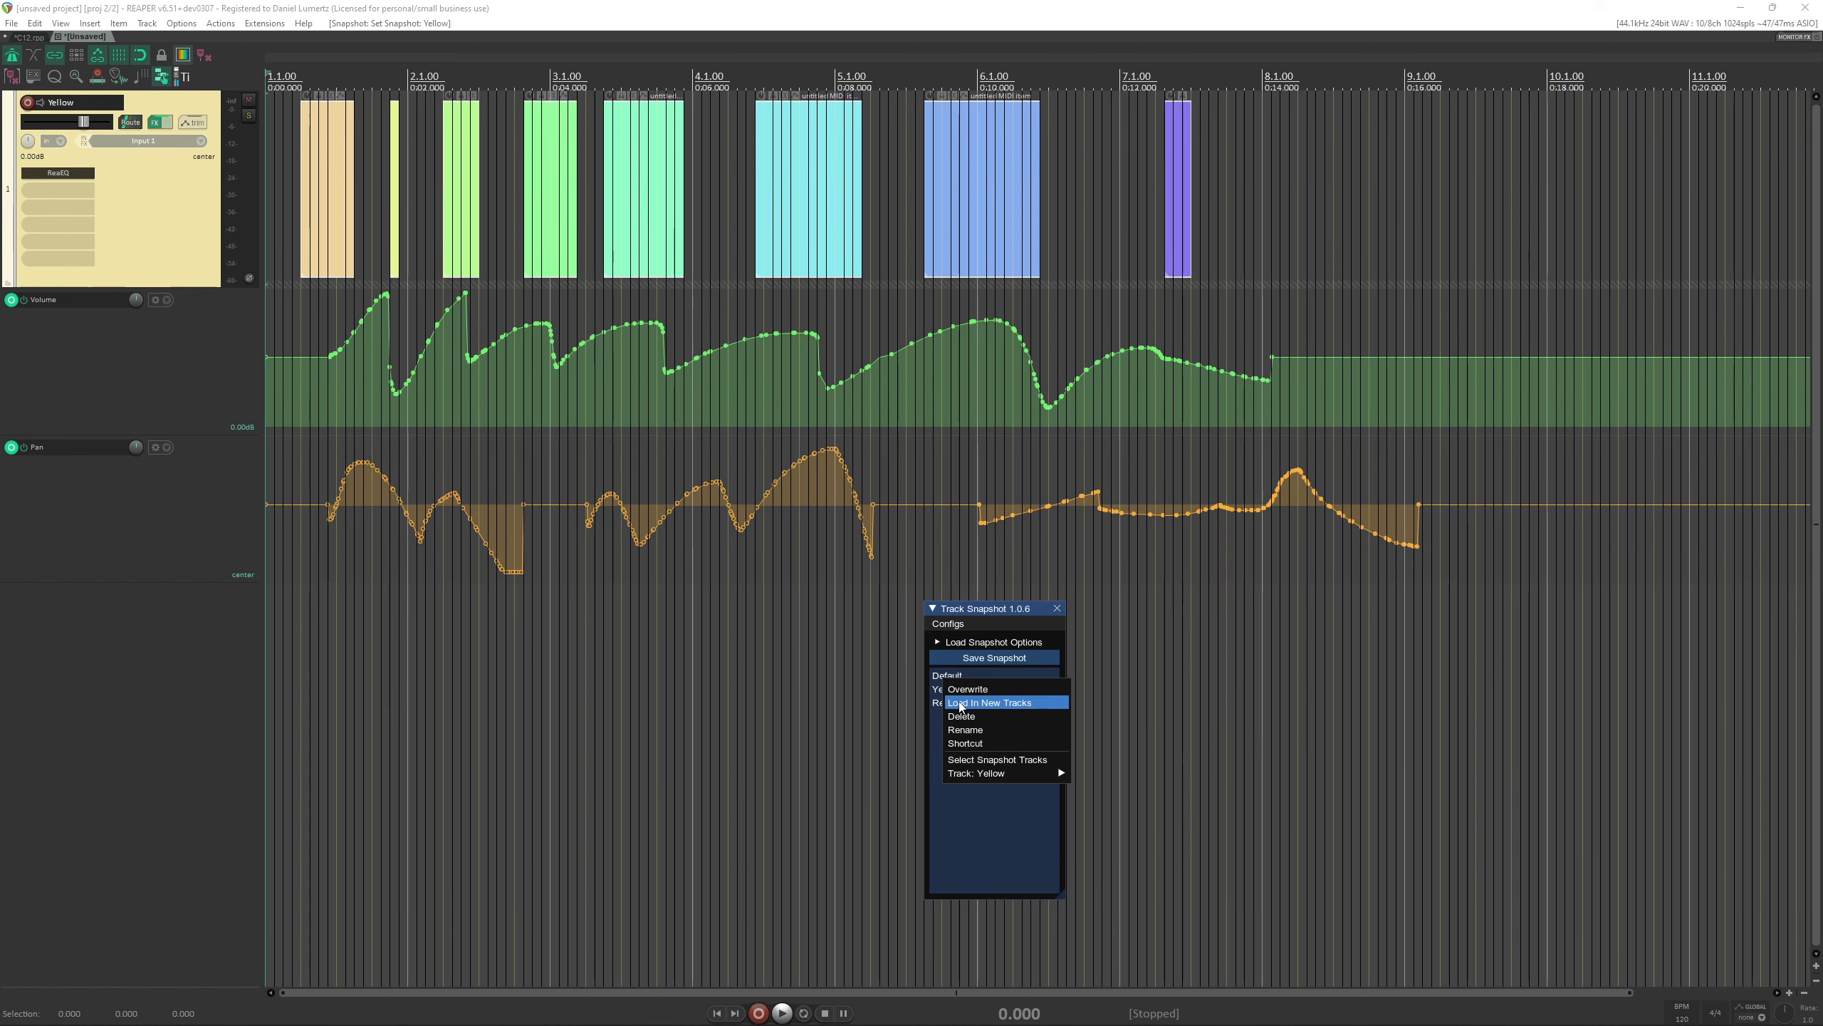
{"action": "left_click", "coordinate": [961, 702]}
{"action": "right_click", "coordinate": [951, 706]}
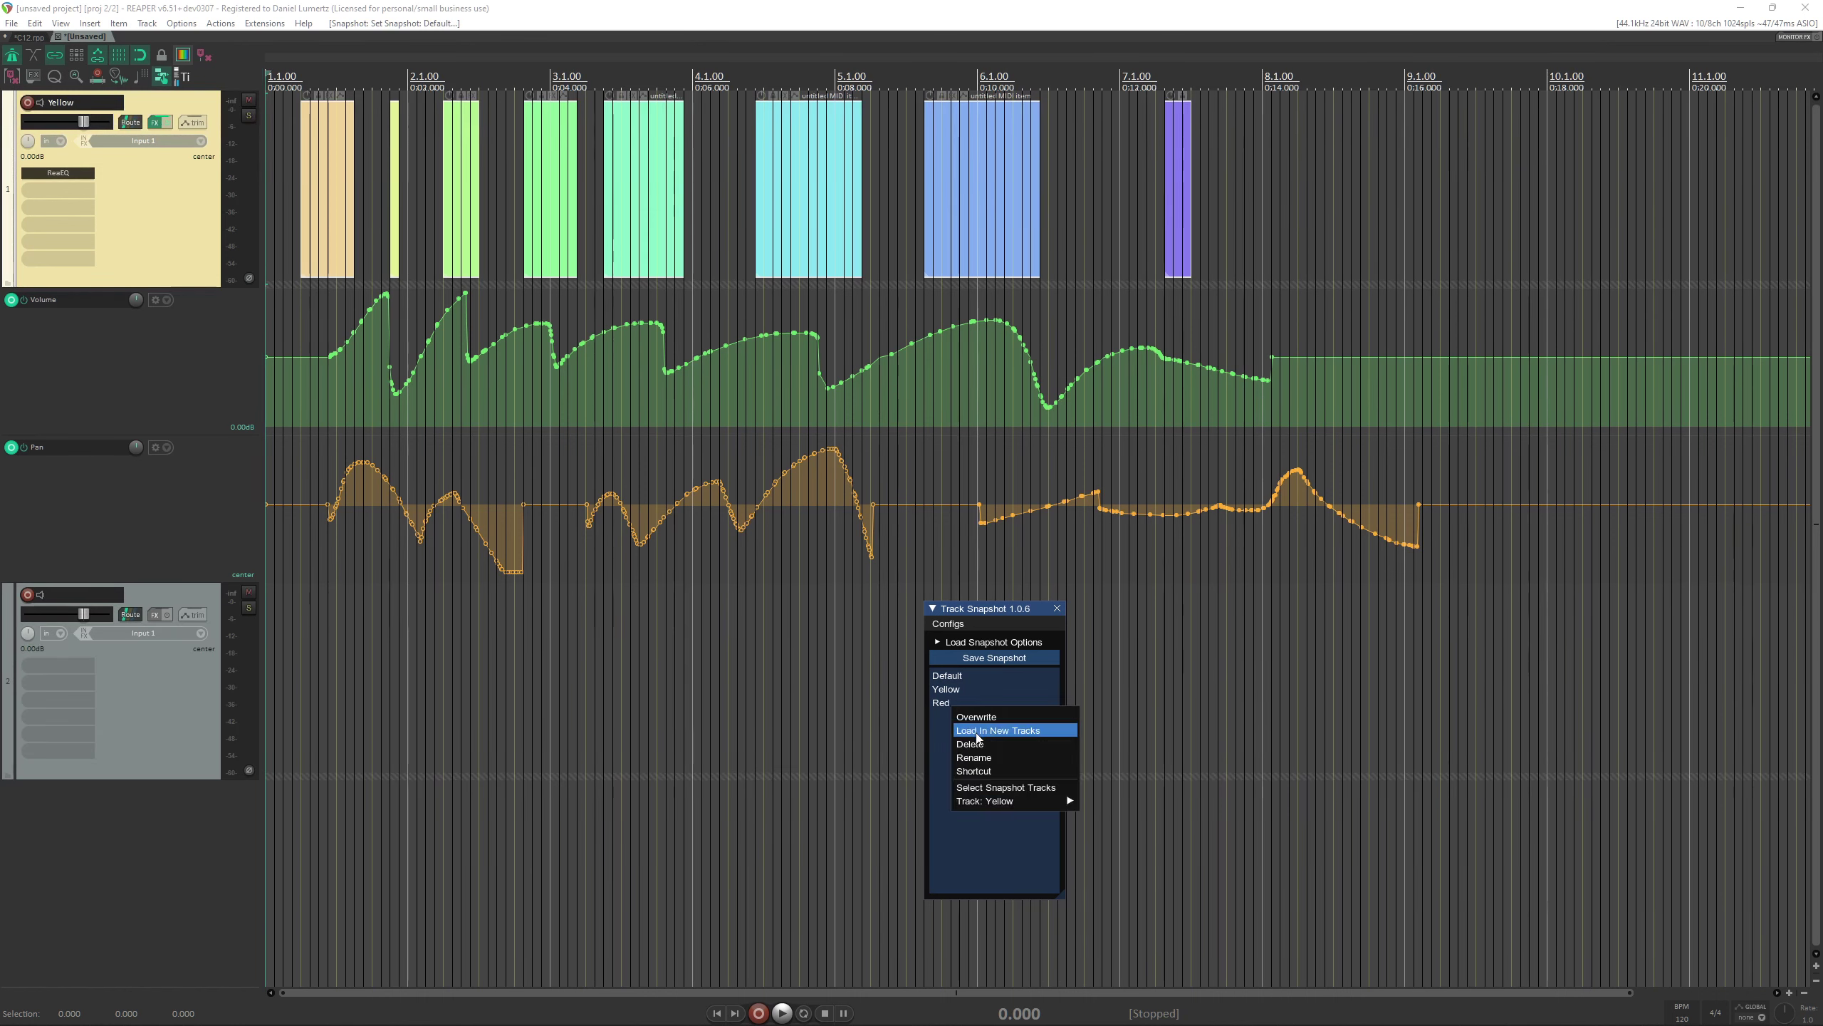
{"action": "left_click", "coordinate": [978, 736]}
Delete the two tracks created from the Red and Default snapshots, keeping only the original yellow track.
{"action": "left_click", "coordinate": [473, 631]}
{"action": "scroll", "coordinate": [492, 495], "scroll_direction": "down", "scroll_amount": 3}
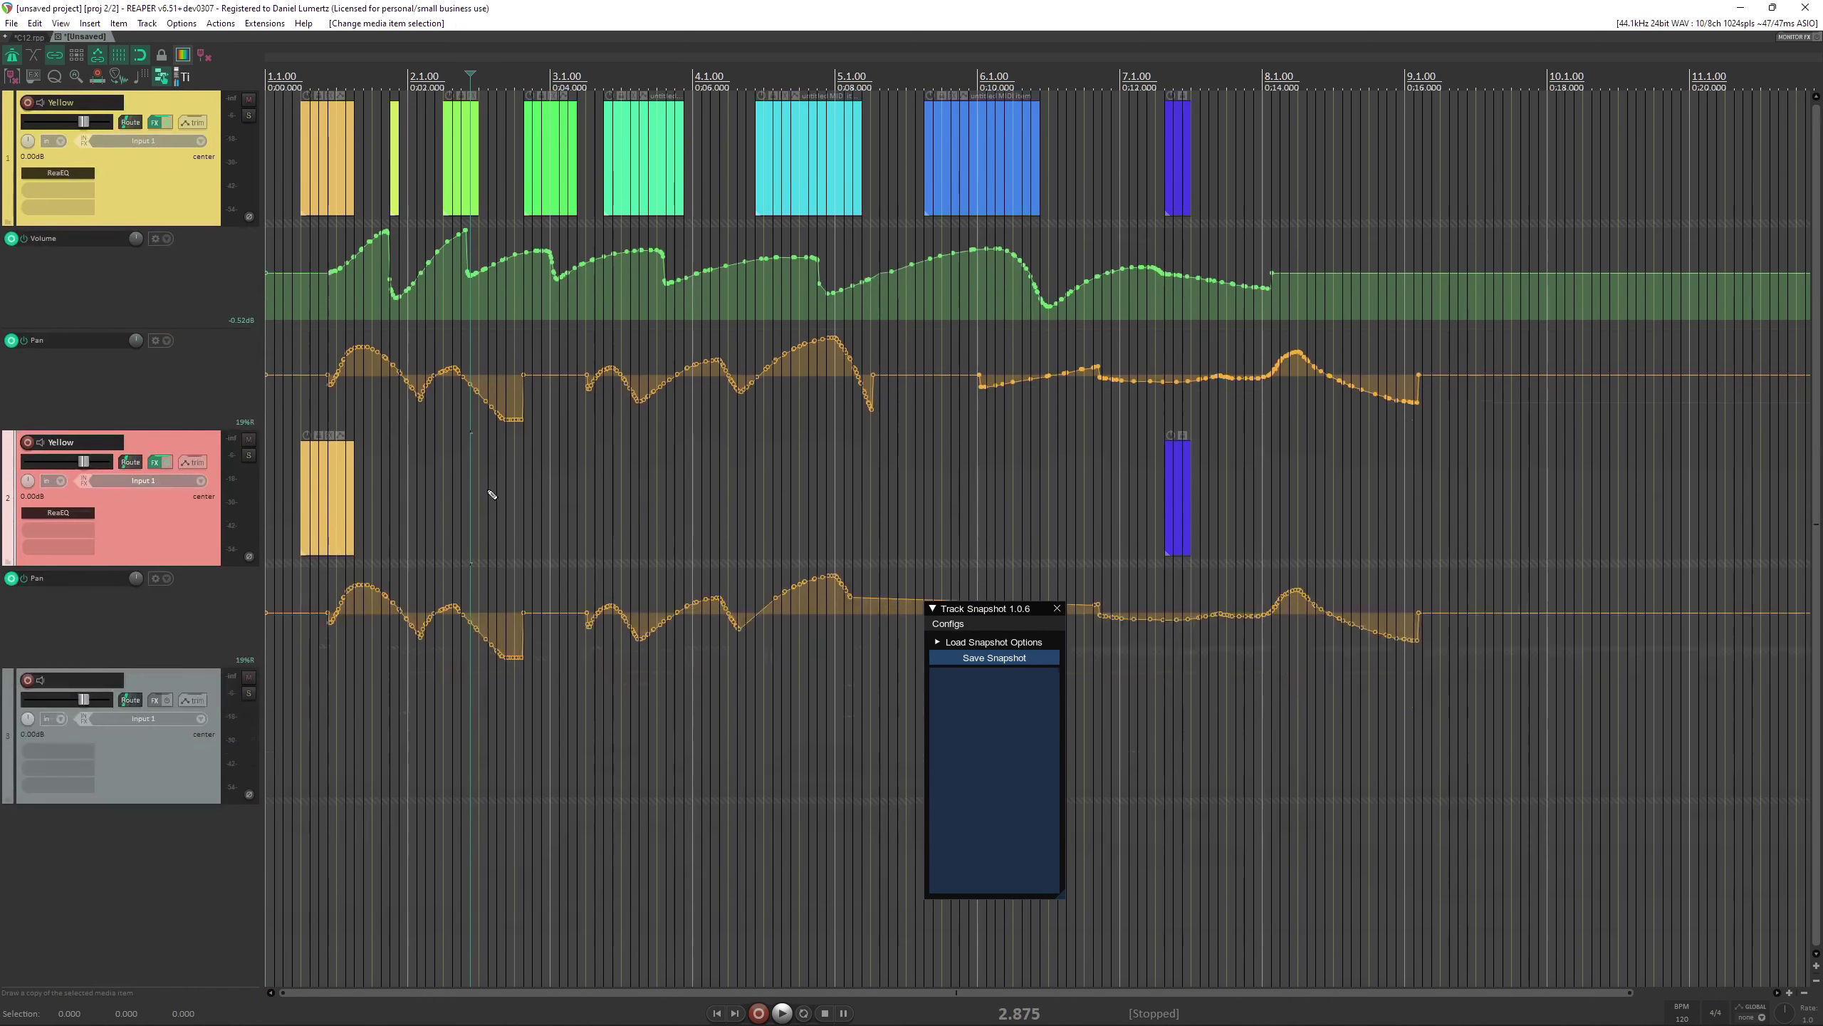
{"action": "scroll", "coordinate": [491, 495], "scroll_direction": "down", "scroll_amount": 2}
{"action": "scroll", "coordinate": [409, 406], "scroll_direction": "up", "scroll_amount": 1}
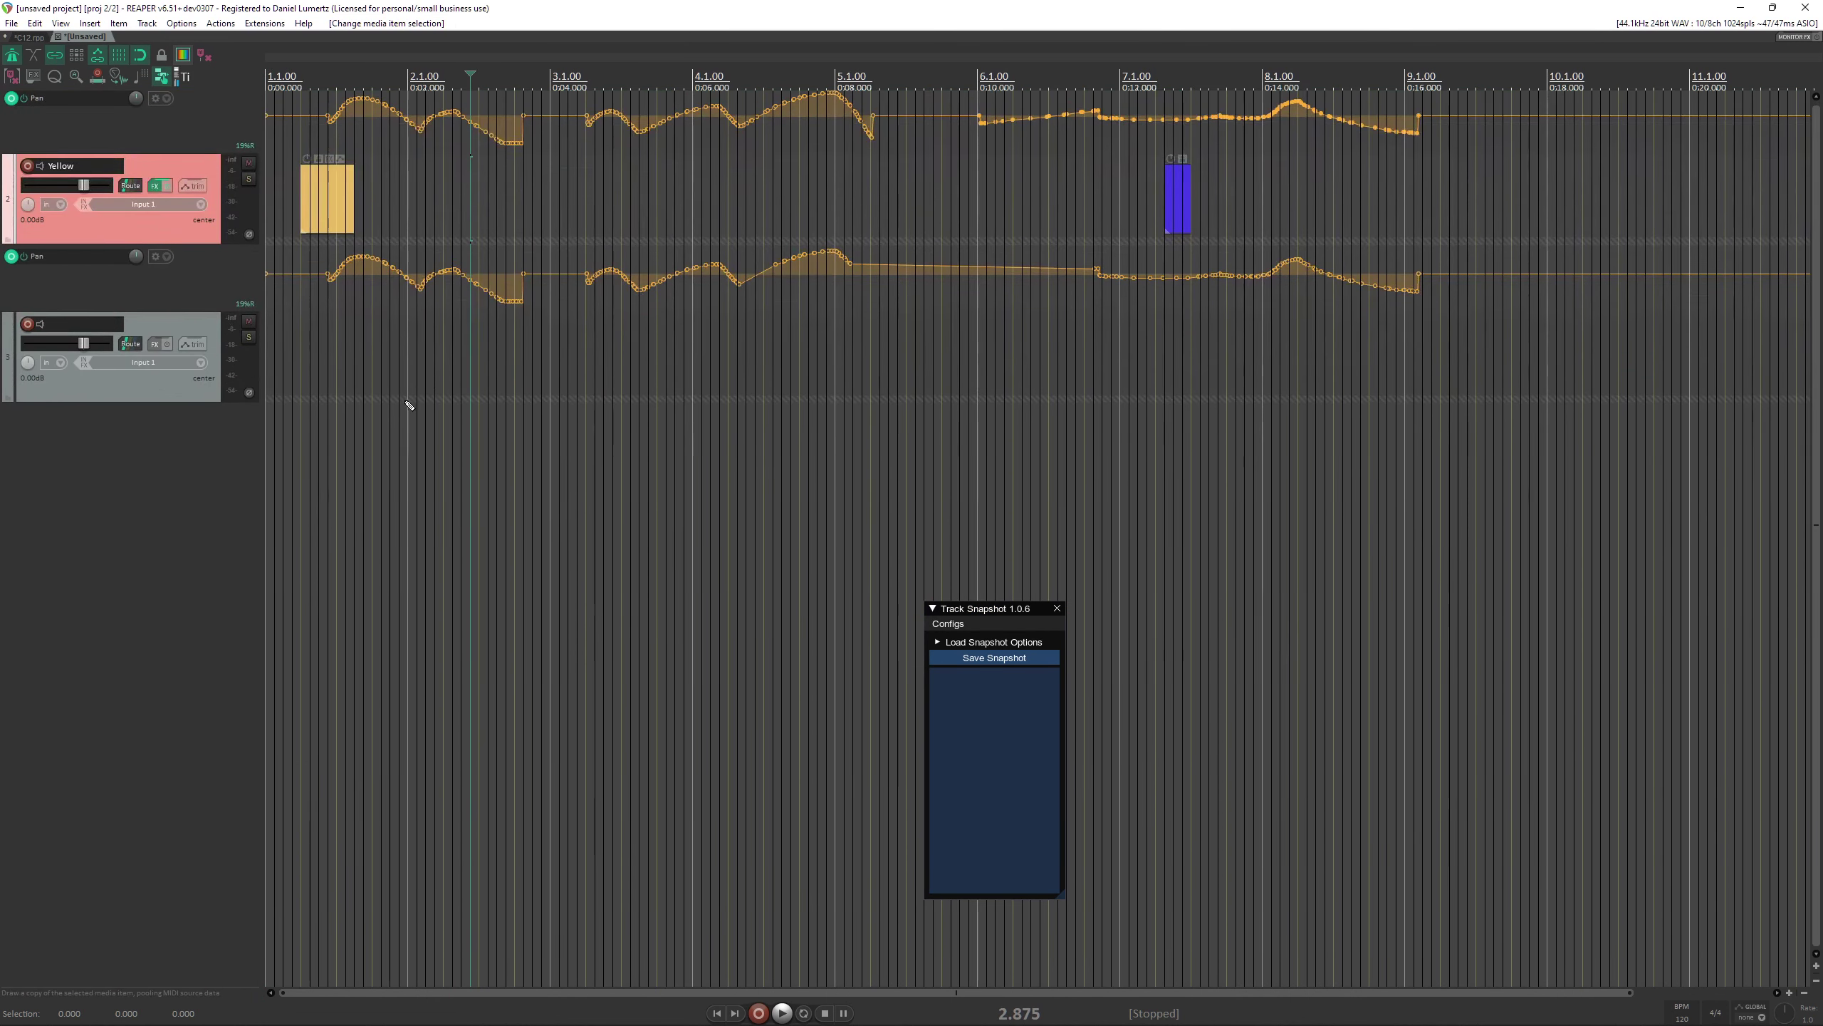
{"action": "scroll", "coordinate": [409, 405], "scroll_direction": "up", "scroll_amount": 3}
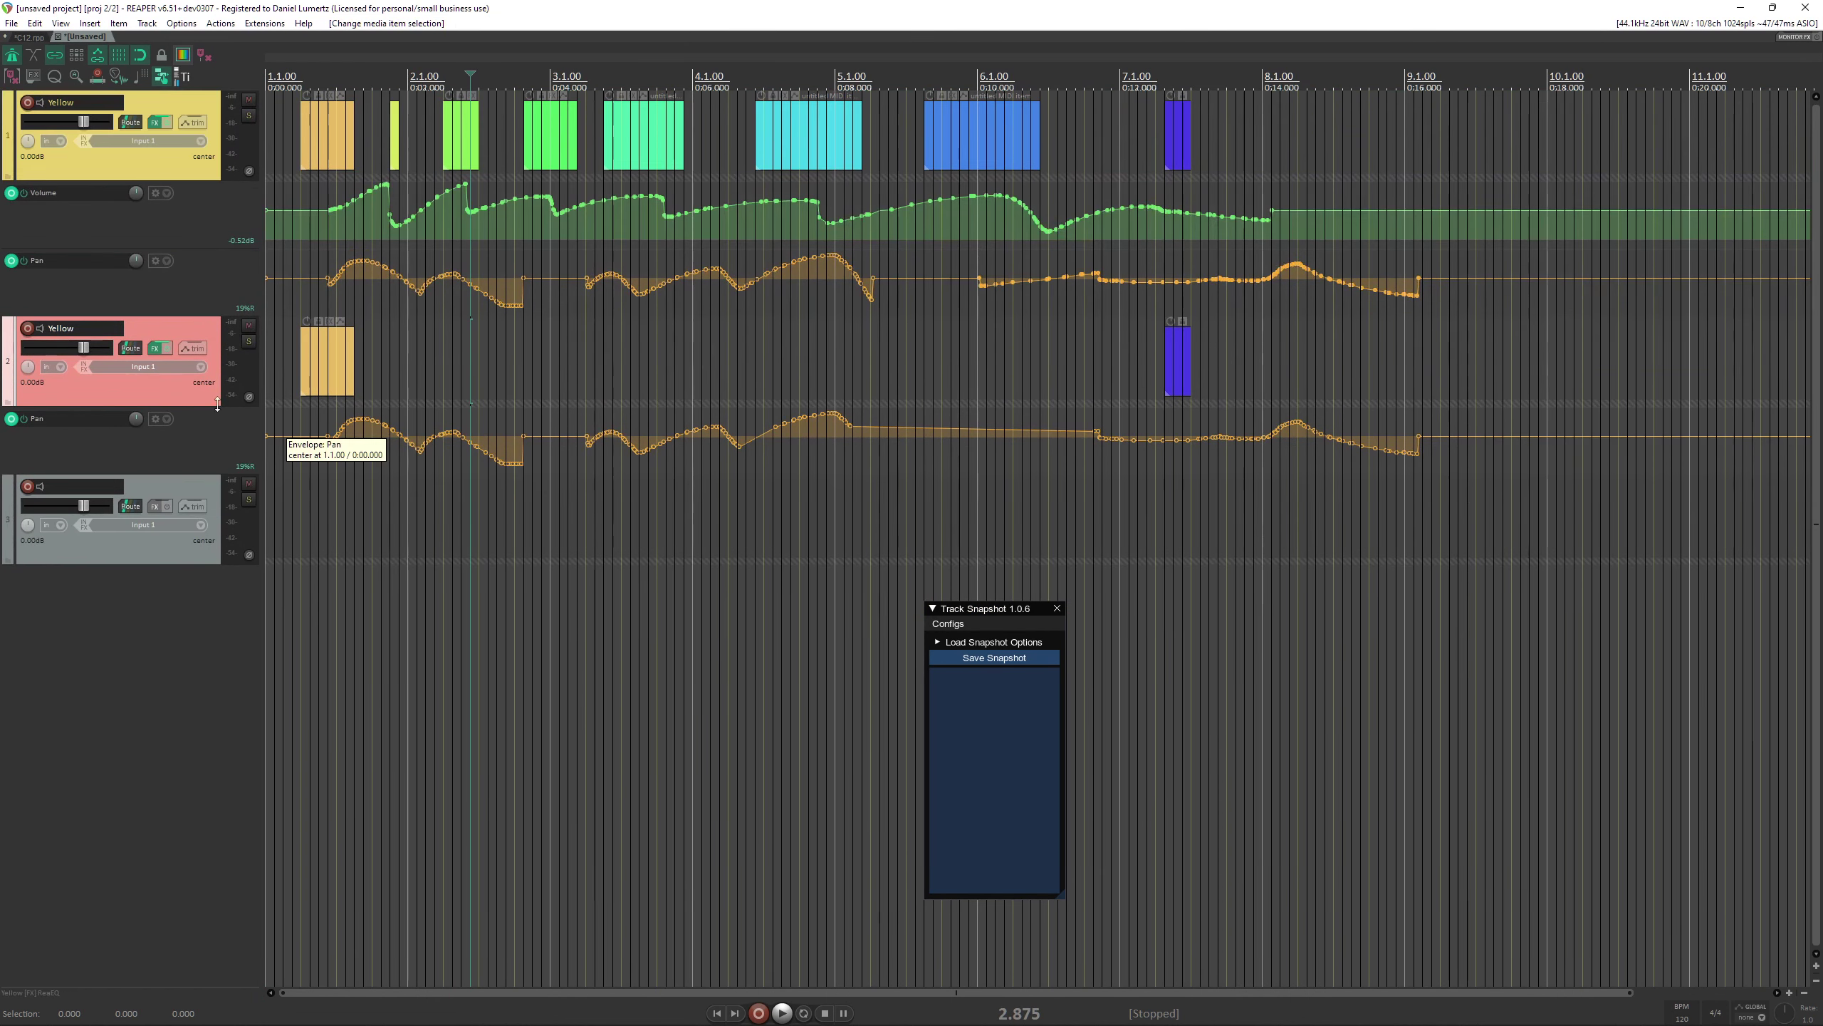
{"action": "left_click", "coordinate": [206, 490], "text": "ctrl"}
{"action": "key", "text": "Delete"}
{"action": "key", "text": "Return"}
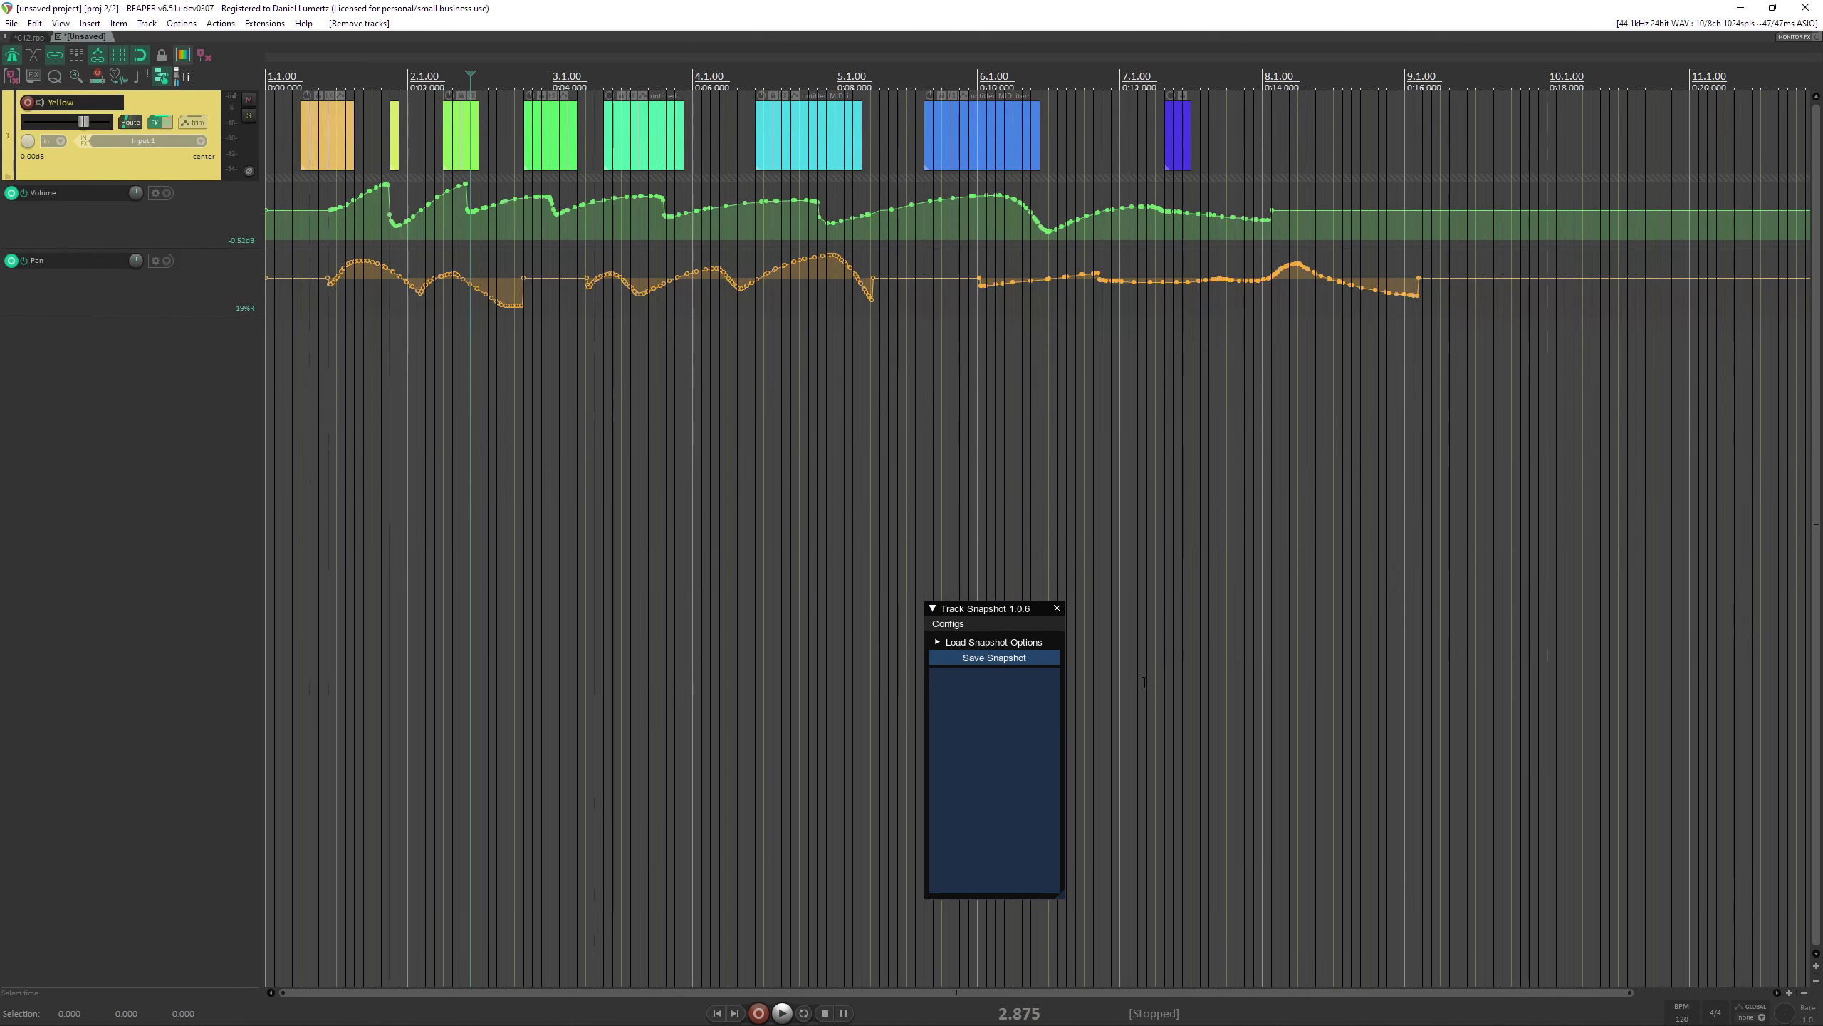
{"action": "left_click", "coordinate": [996, 658]}
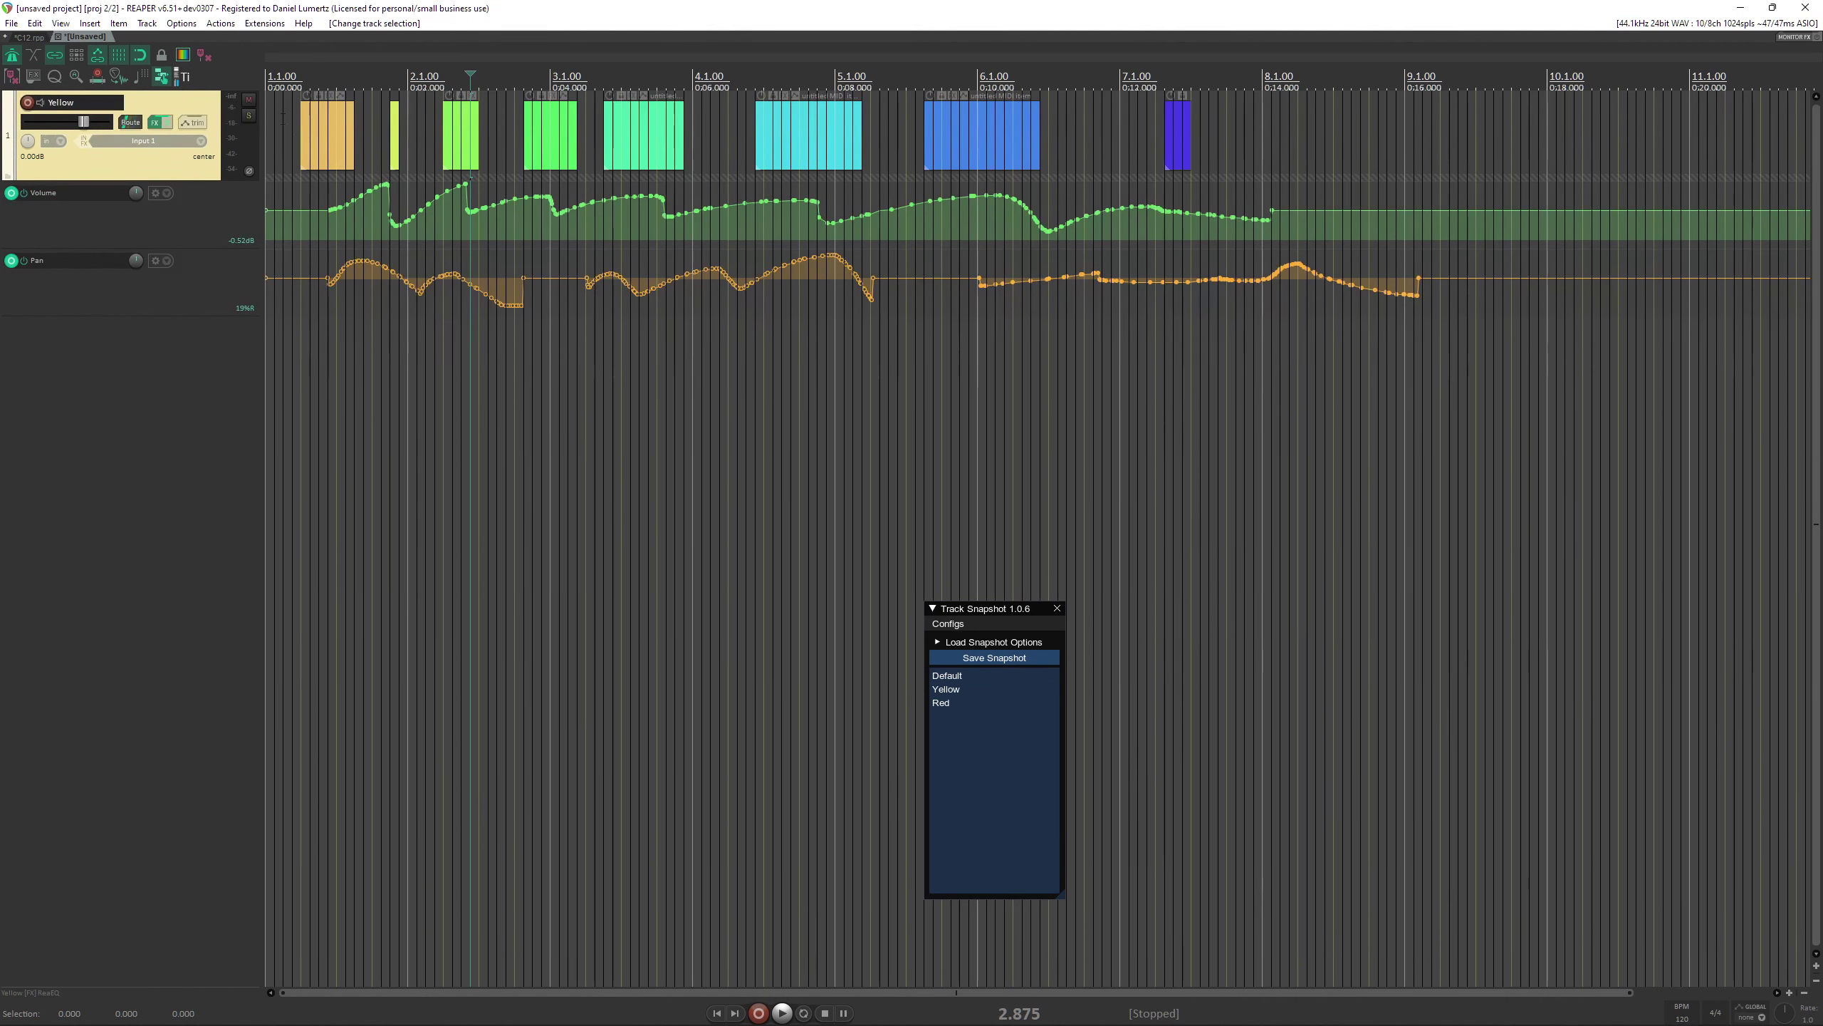
Turn off Only Show Selected Tracks Snapshots in the script's configuration and deselect the track.
{"action": "left_click", "coordinate": [947, 623]}
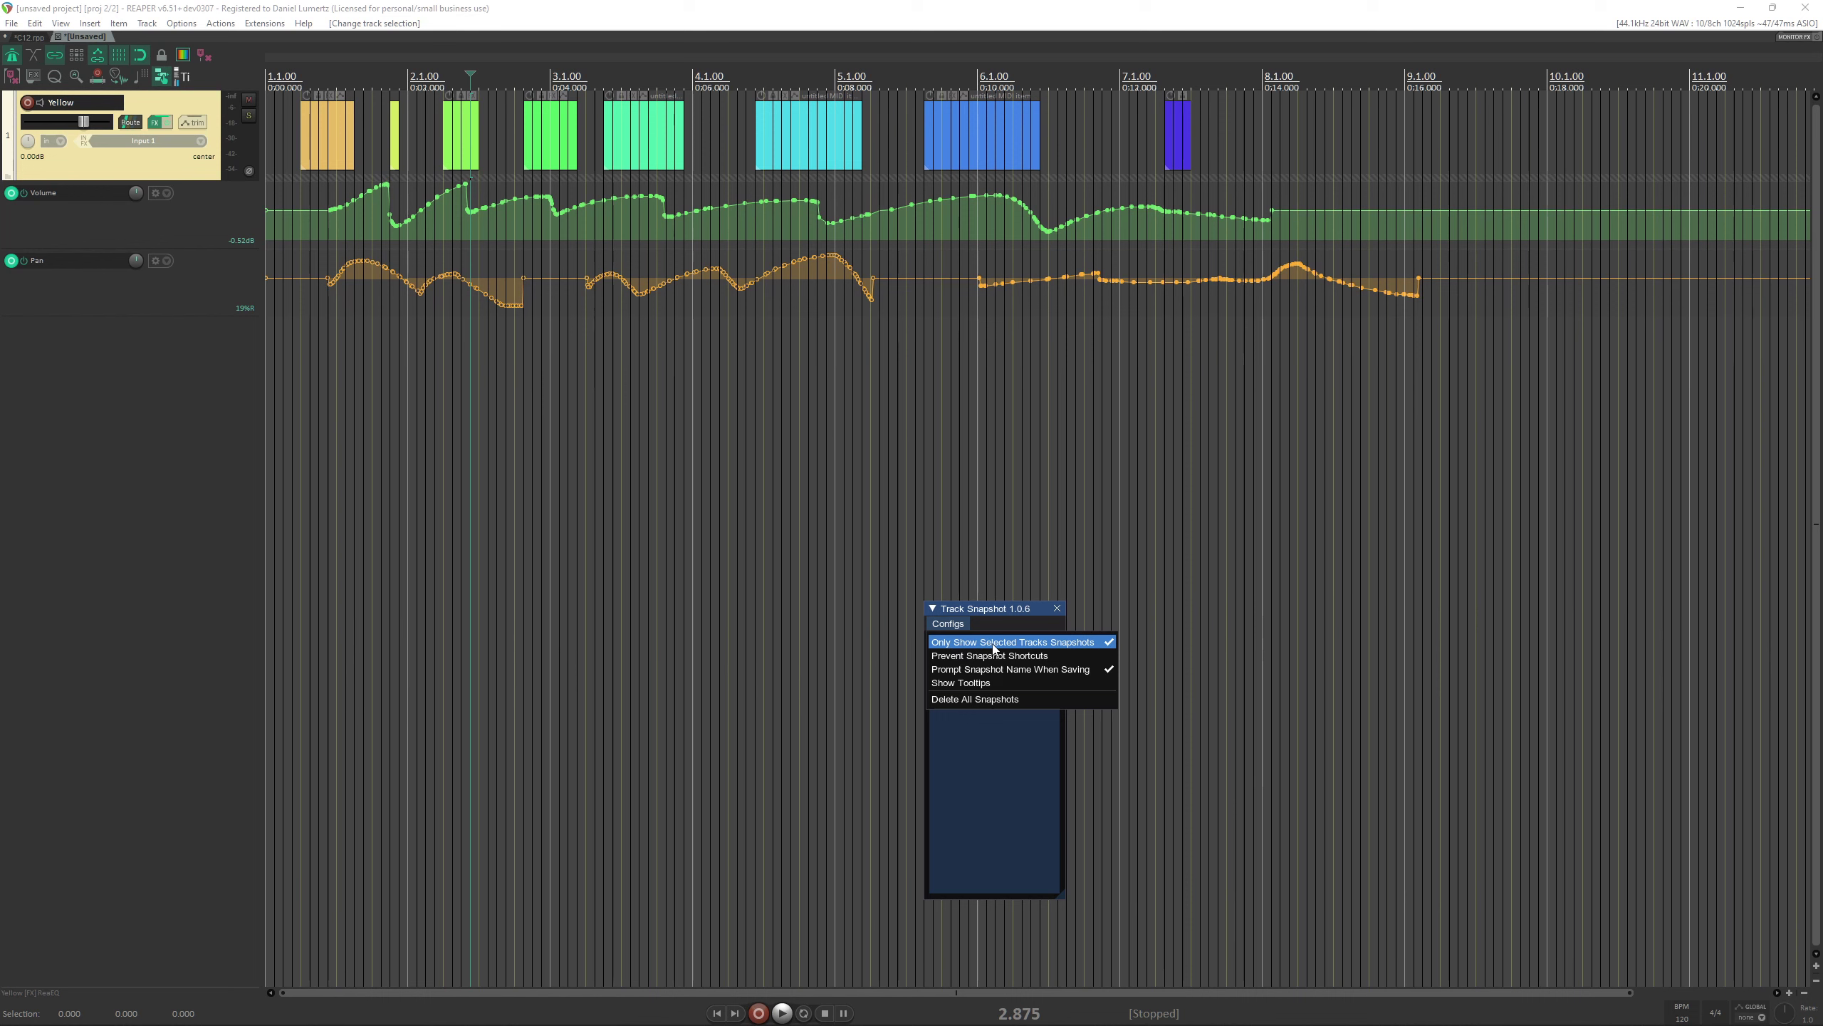
{"action": "left_click", "coordinate": [1087, 643]}
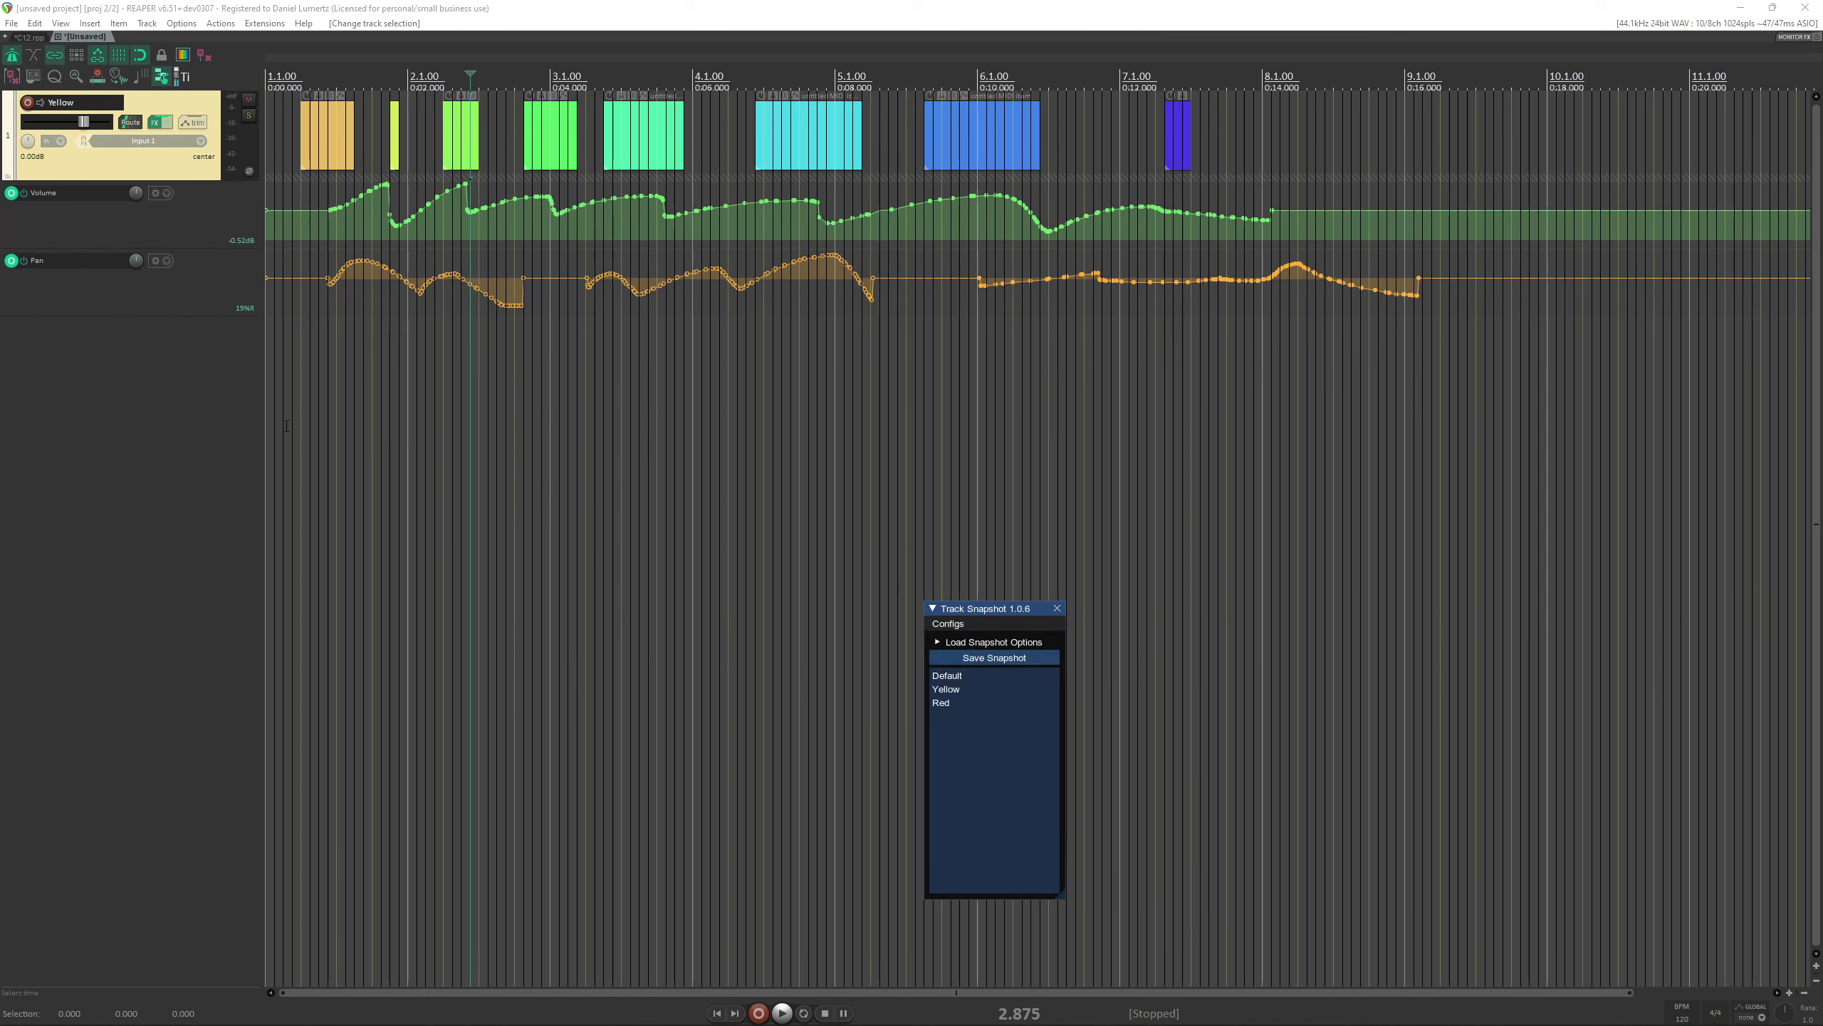
{"action": "left_click", "coordinate": [231, 487]}
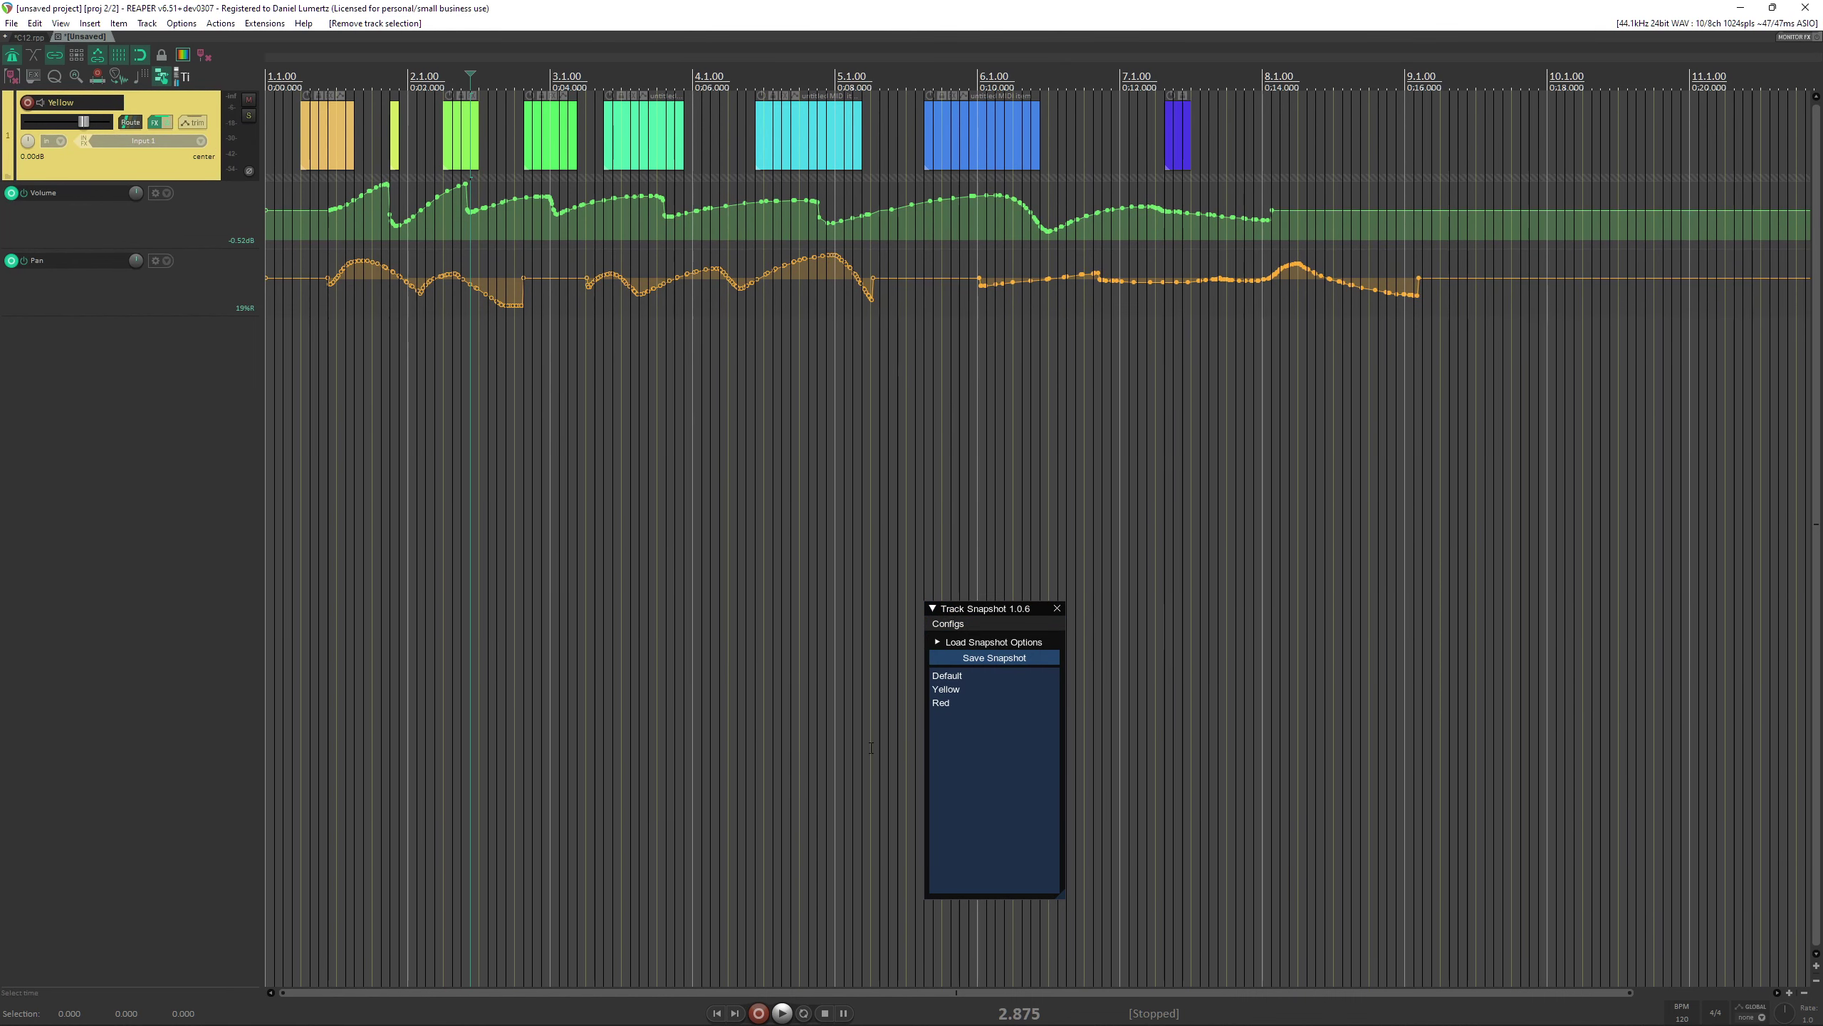
Recall the Yellow, Red and Default snapshots in turn with no track selected, ending on Yellow.
{"action": "left_click", "coordinate": [959, 689]}
{"action": "left_click", "coordinate": [960, 703]}
{"action": "left_click", "coordinate": [959, 689]}
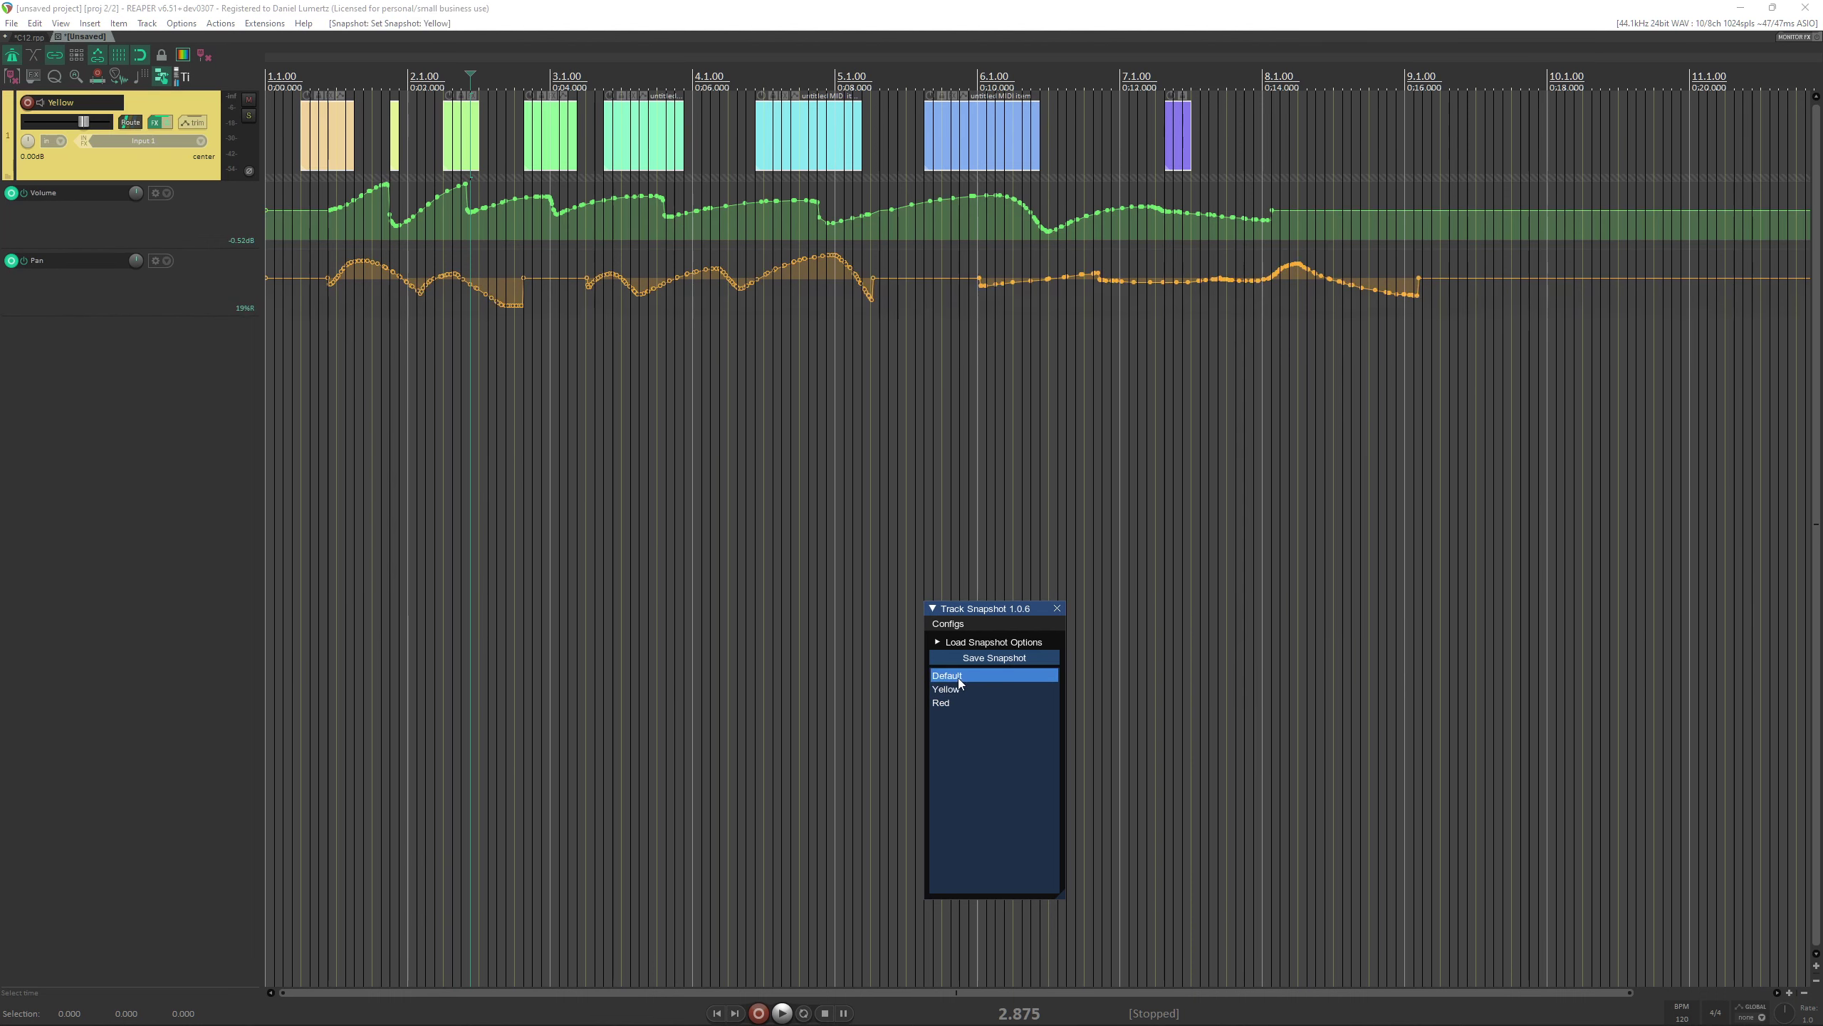
{"action": "left_click", "coordinate": [959, 676]}
{"action": "left_click", "coordinate": [960, 690]}
{"action": "left_click", "coordinate": [951, 704]}
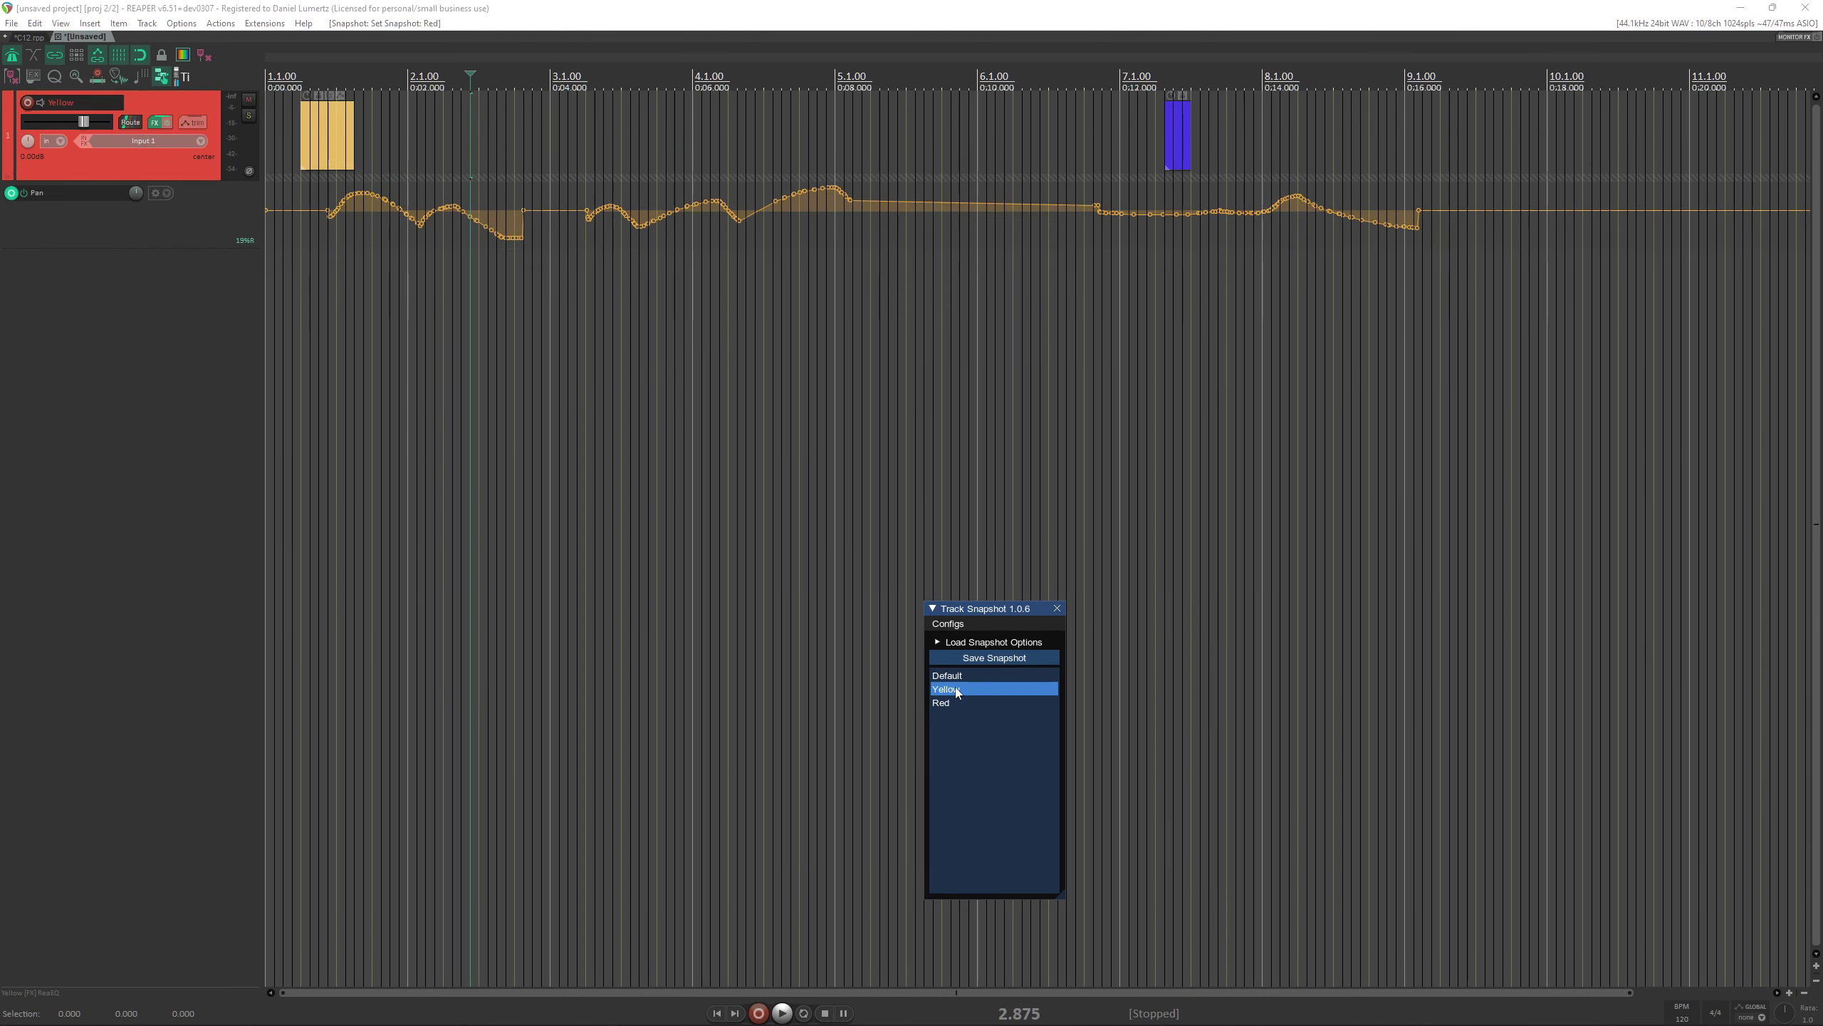
{"action": "left_click", "coordinate": [951, 675]}
{"action": "left_click", "coordinate": [951, 689]}
{"action": "left_click", "coordinate": [959, 701]}
{"action": "left_click", "coordinate": [964, 691]}
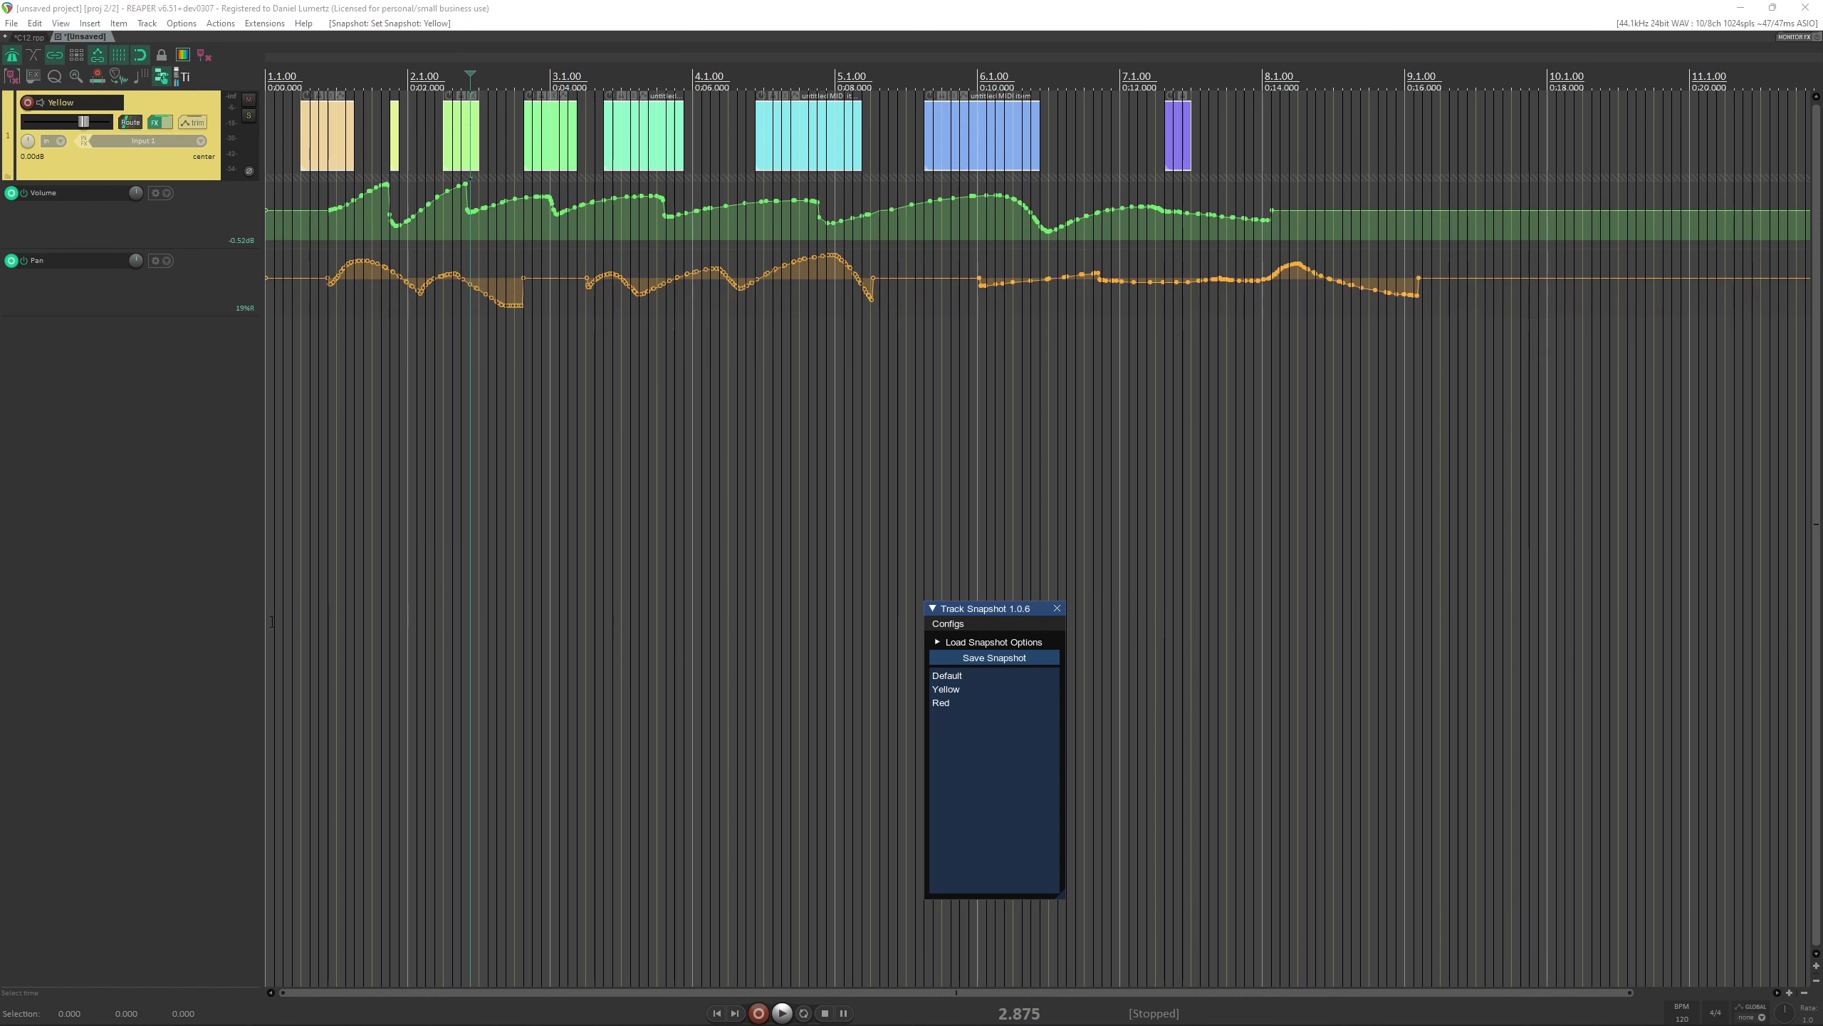
Add three empty tracks below the yellow track.
{"action": "double_click", "coordinate": [157, 736]}
{"action": "double_click", "coordinate": [157, 737]}
{"action": "double_click", "coordinate": [156, 740]}
Recall the first track's Yellow, Red and Default snapshots while the last new track is selected, ending on Red.
{"action": "left_click", "coordinate": [1036, 702]}
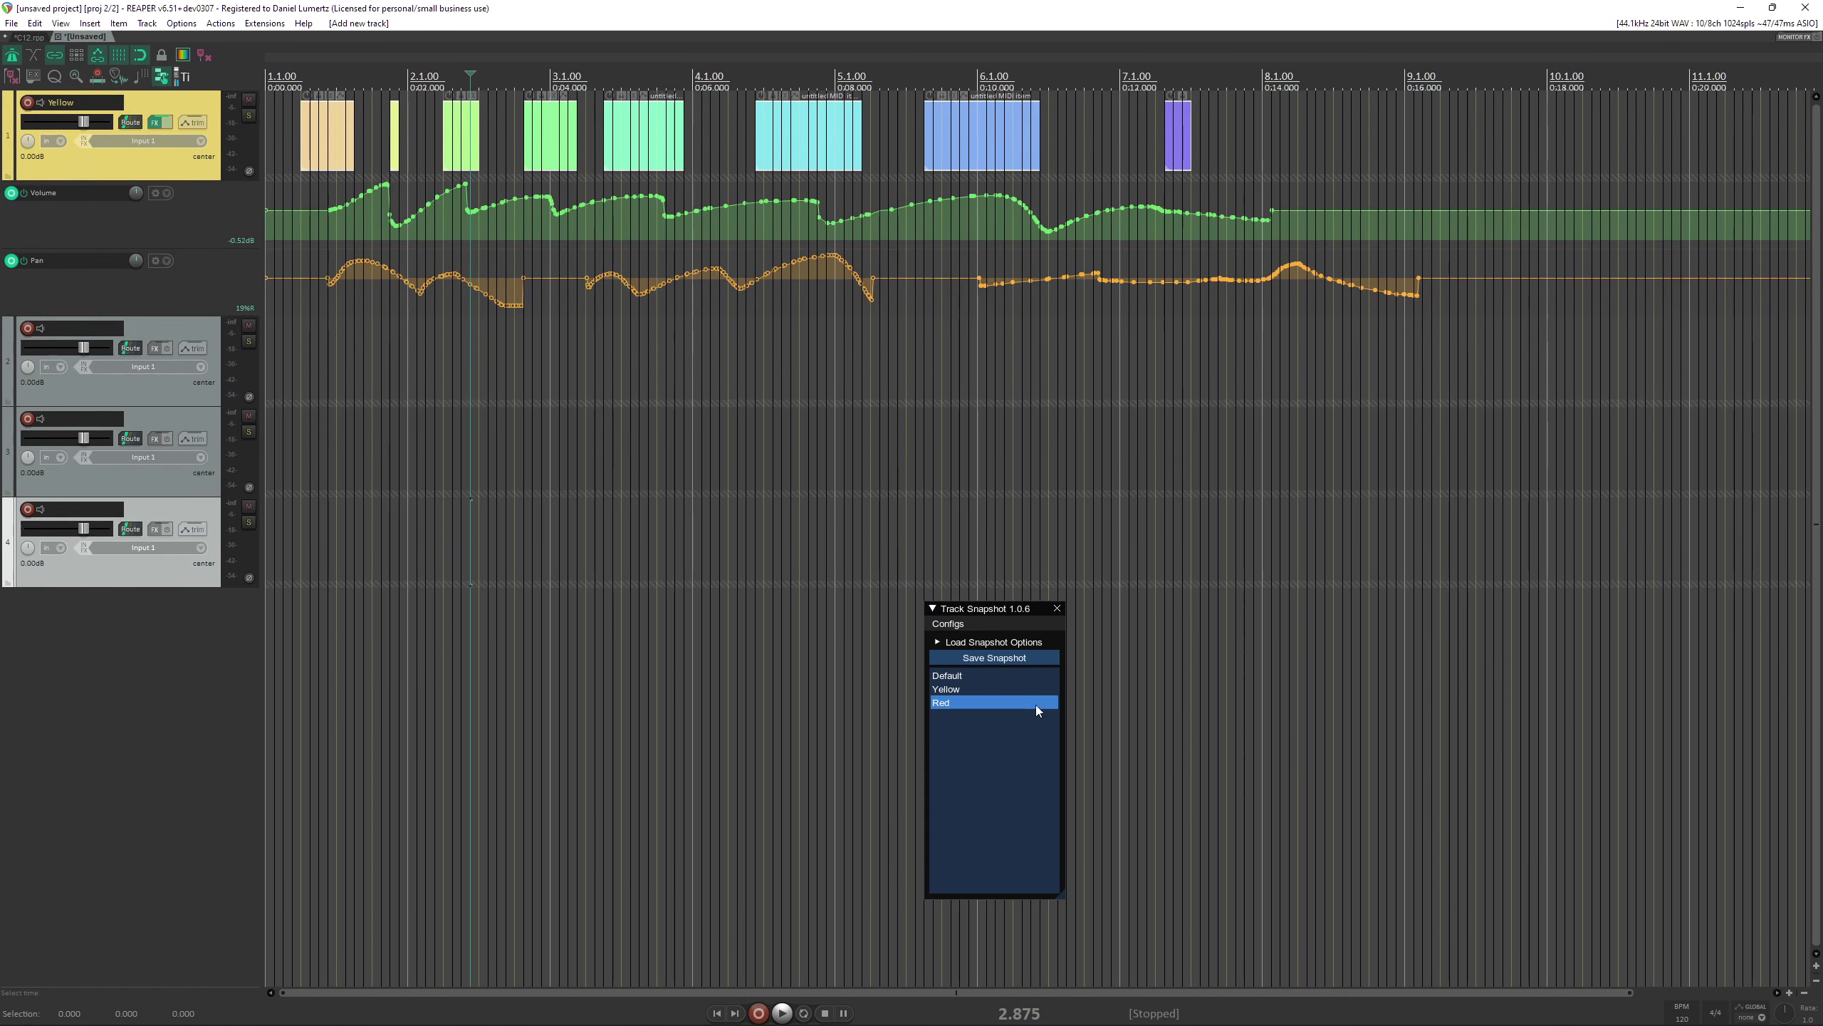
{"action": "left_click", "coordinate": [1012, 689]}
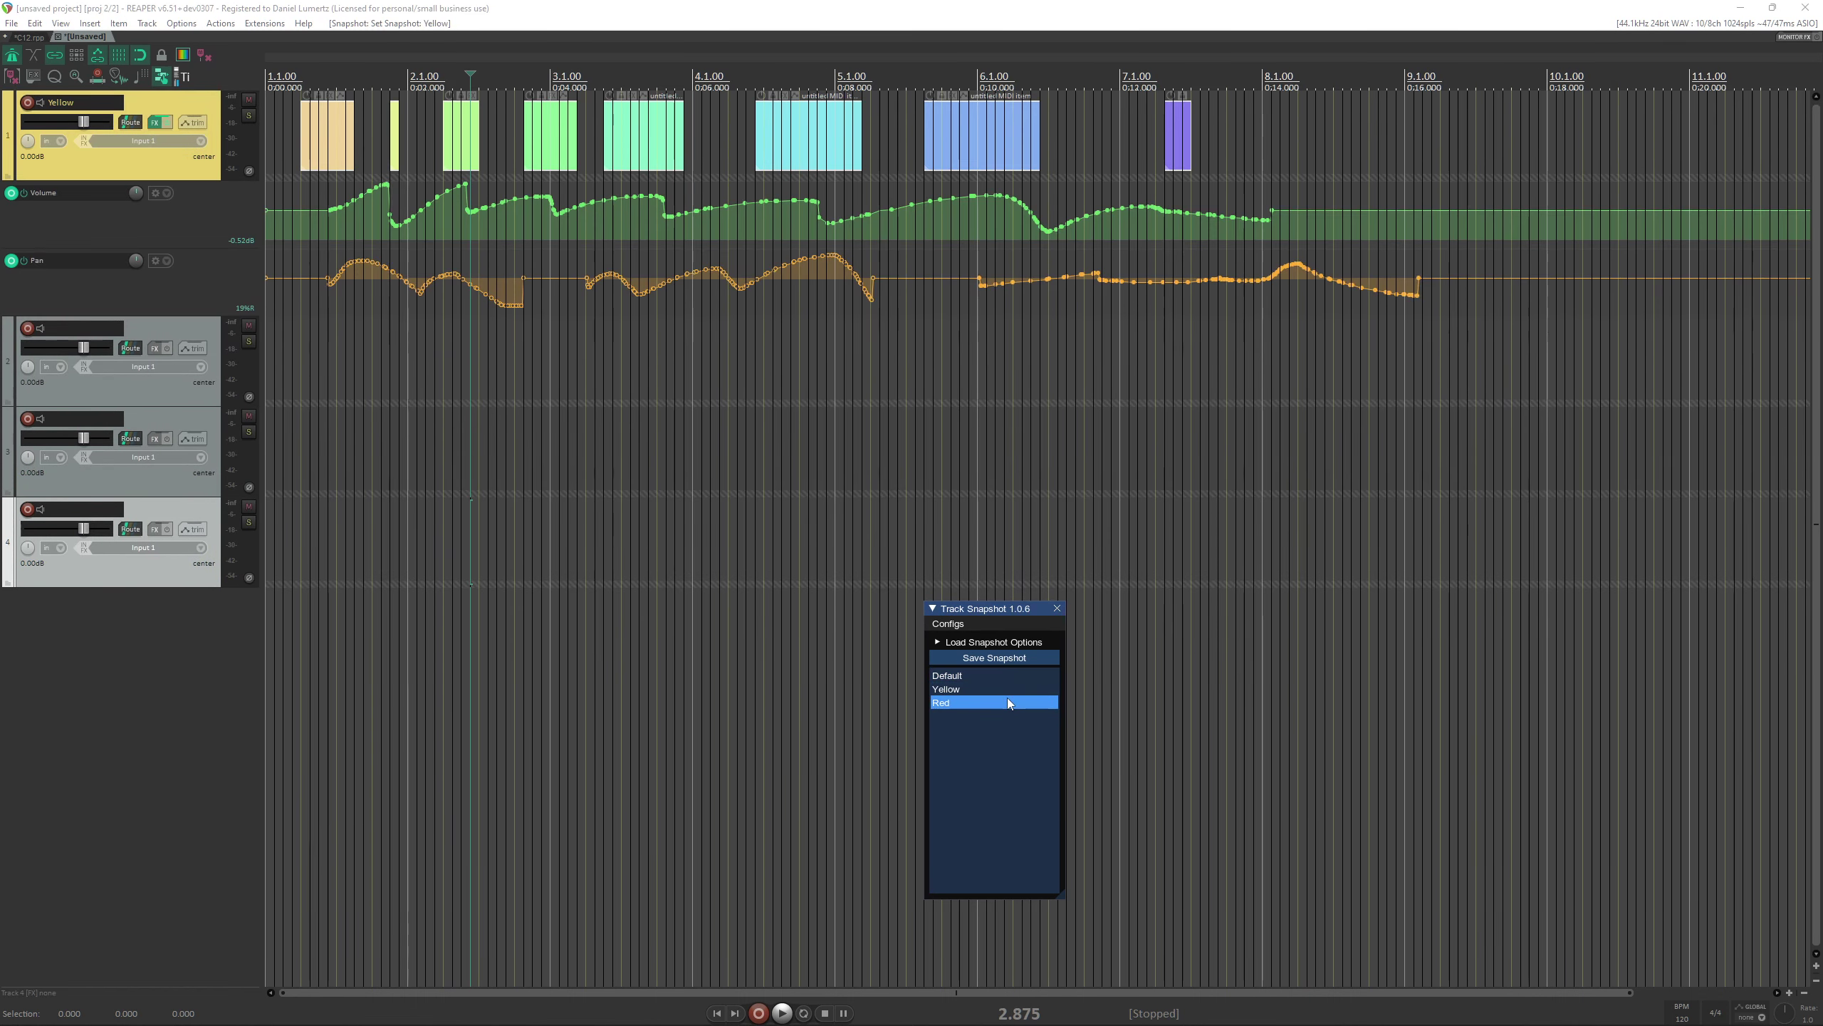
{"action": "left_click", "coordinate": [1008, 699]}
{"action": "left_click", "coordinate": [1005, 685]}
{"action": "left_click", "coordinate": [1004, 676]}
{"action": "left_click", "coordinate": [1003, 690]}
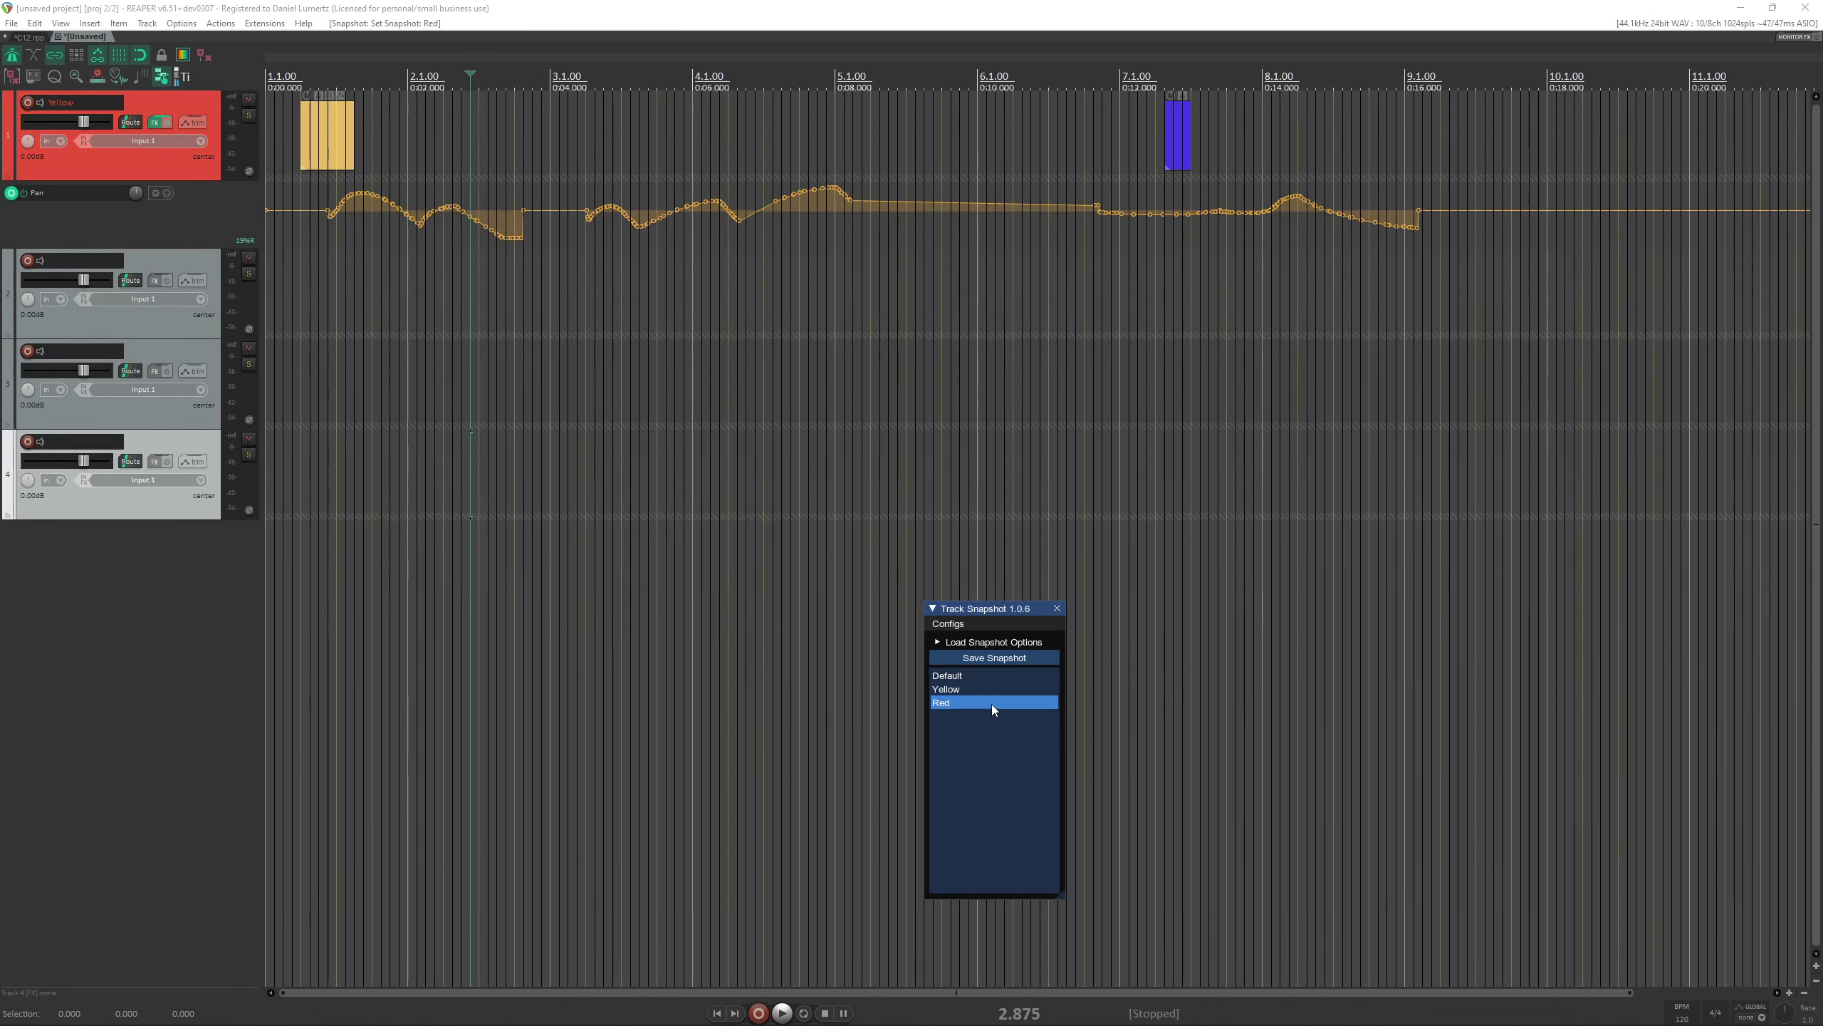
Rename the Yellow snapshot to Pikachu and recall it.
{"action": "right_click", "coordinate": [981, 685]}
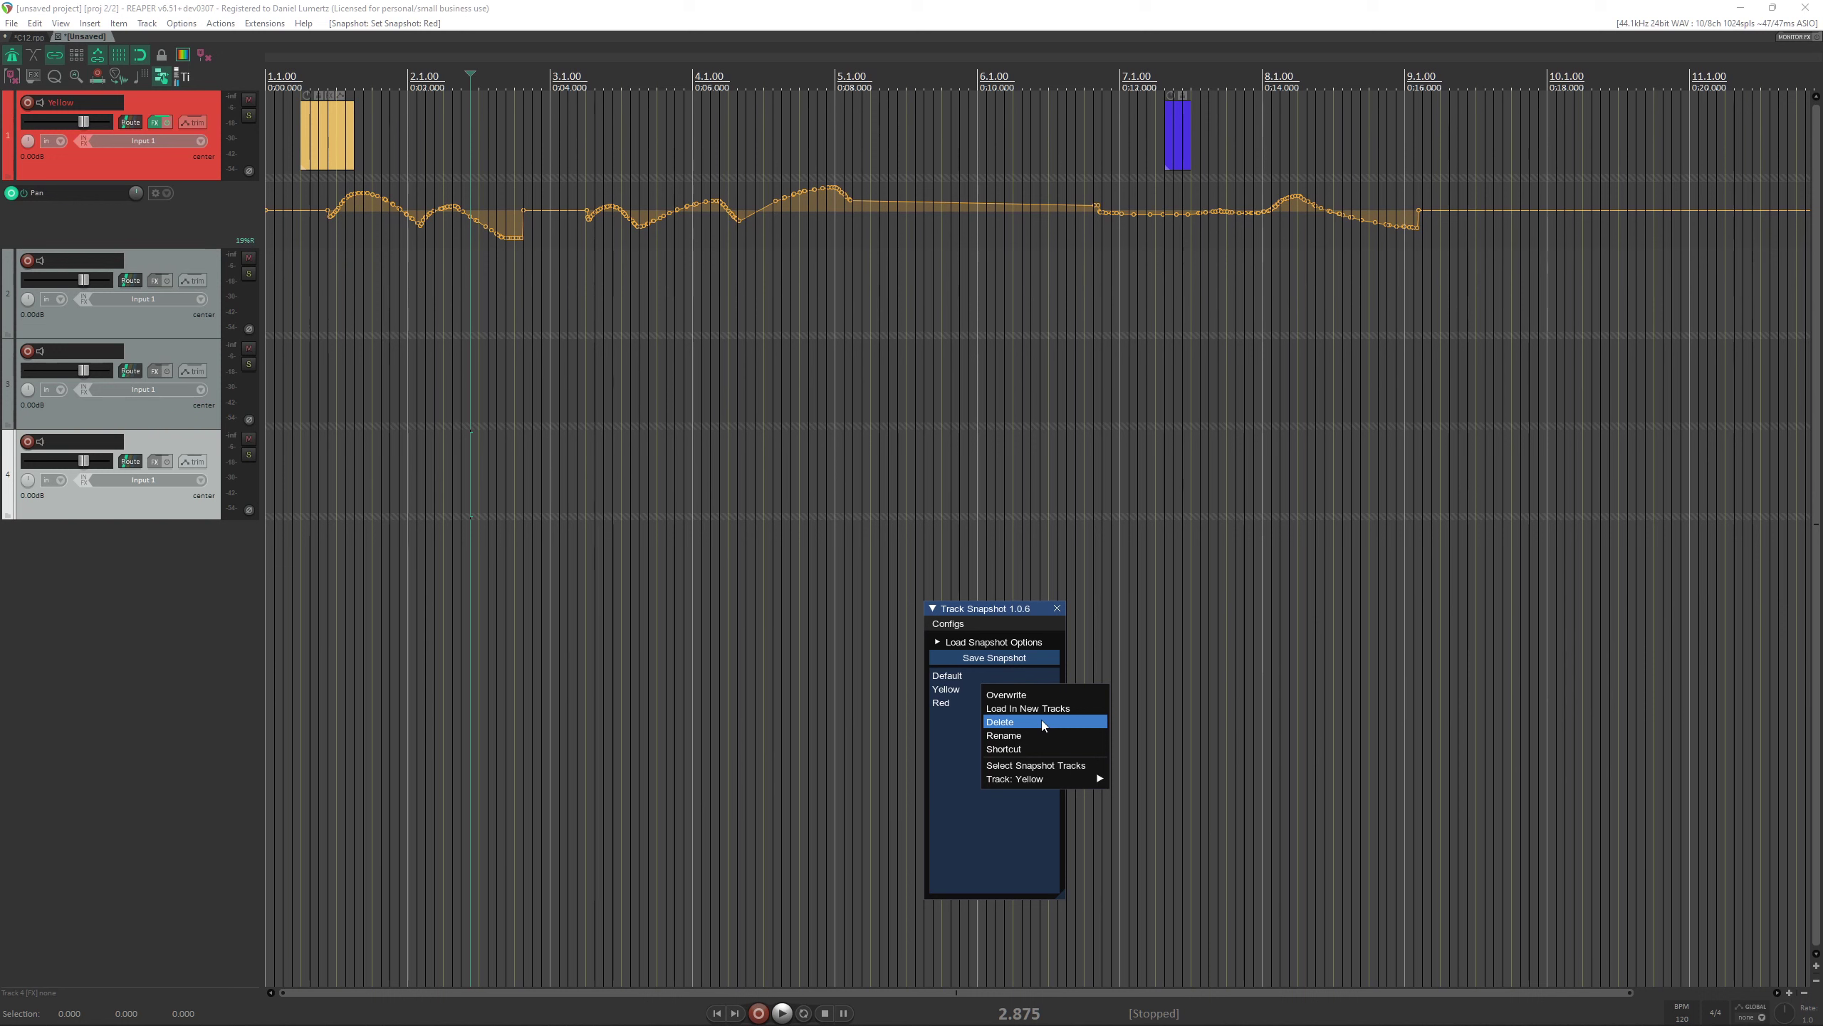
{"action": "left_click", "coordinate": [1032, 739]}
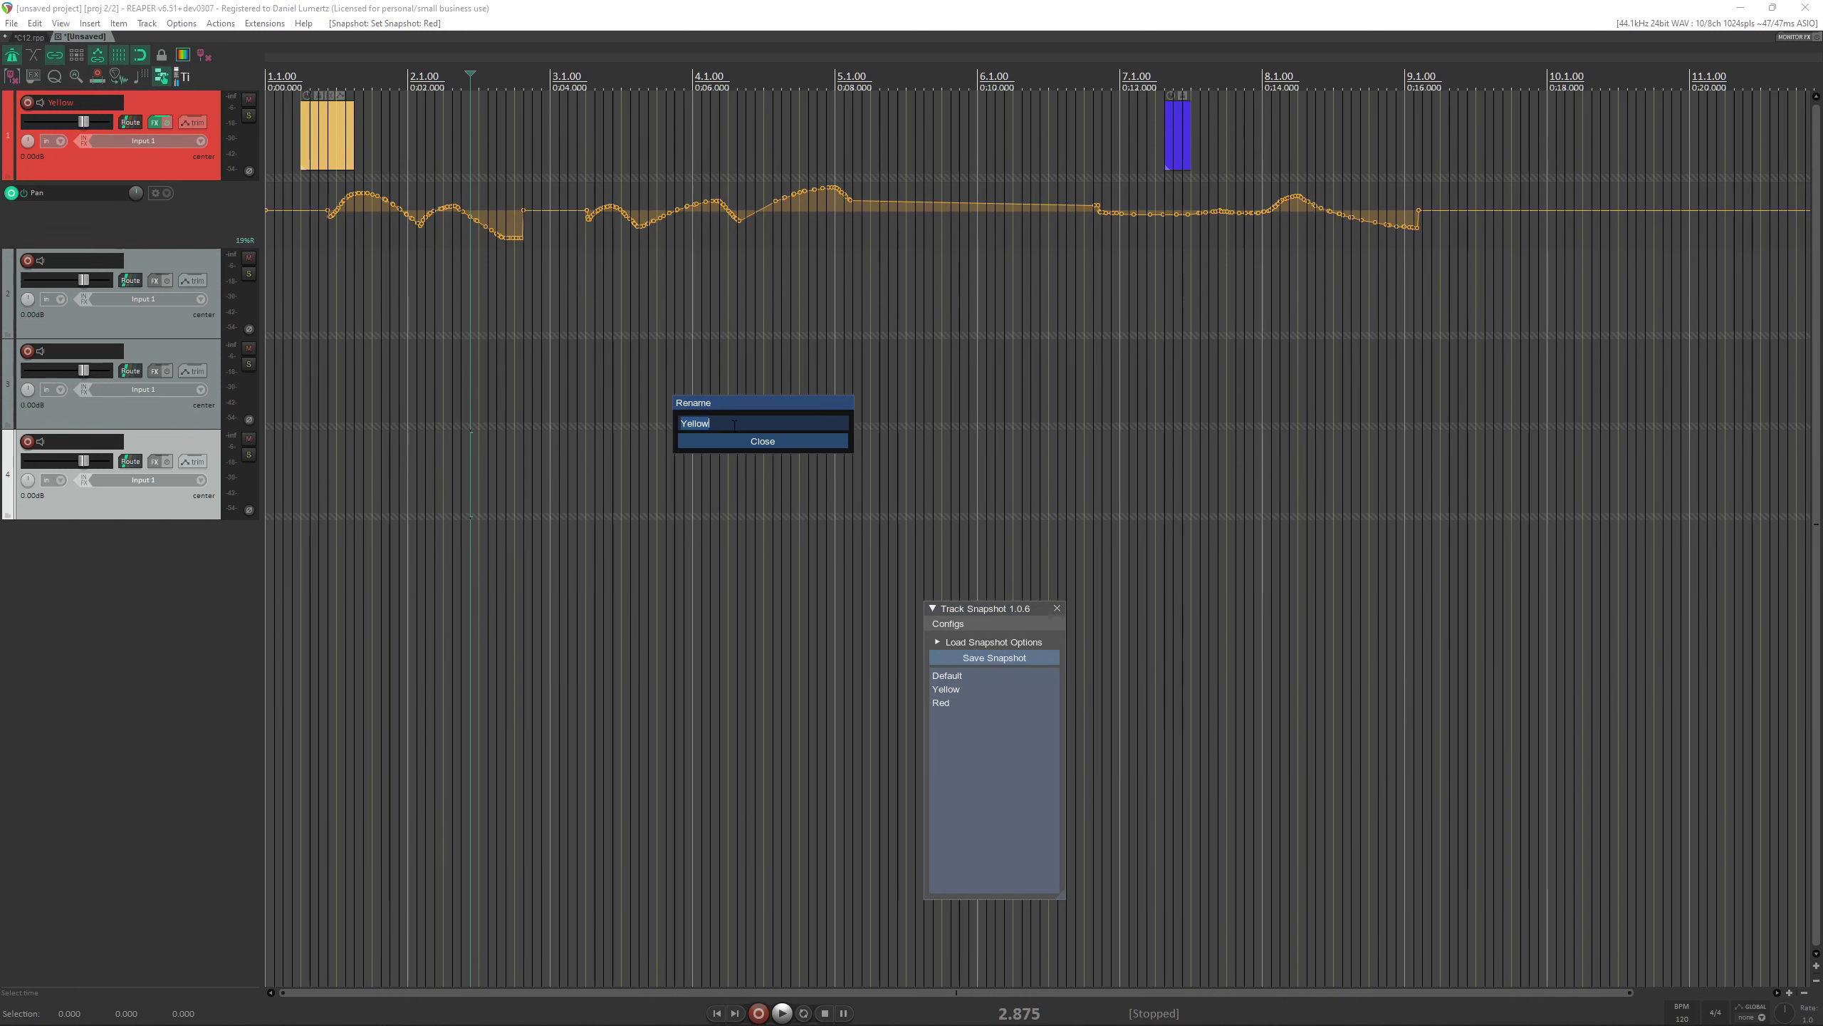
{"action": "type", "text": "Pikachu"}
{"action": "left_click", "coordinate": [760, 440]}
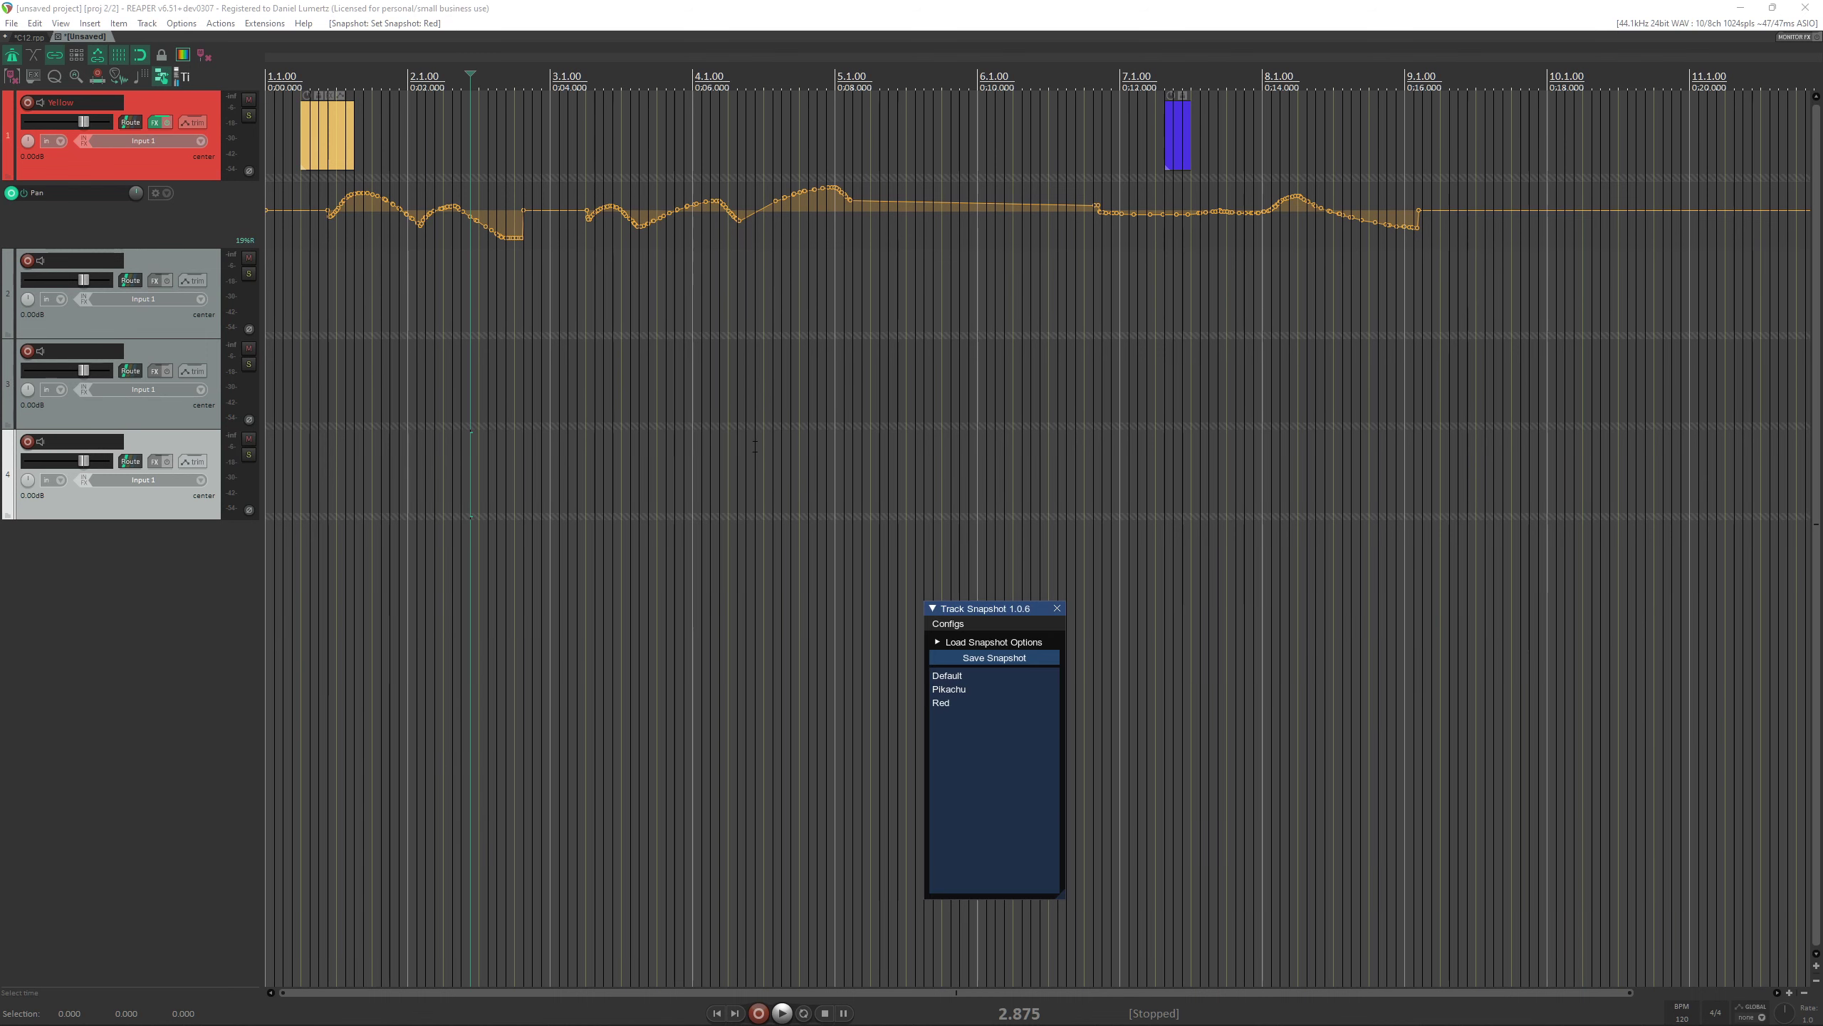
{"action": "left_click", "coordinate": [968, 690]}
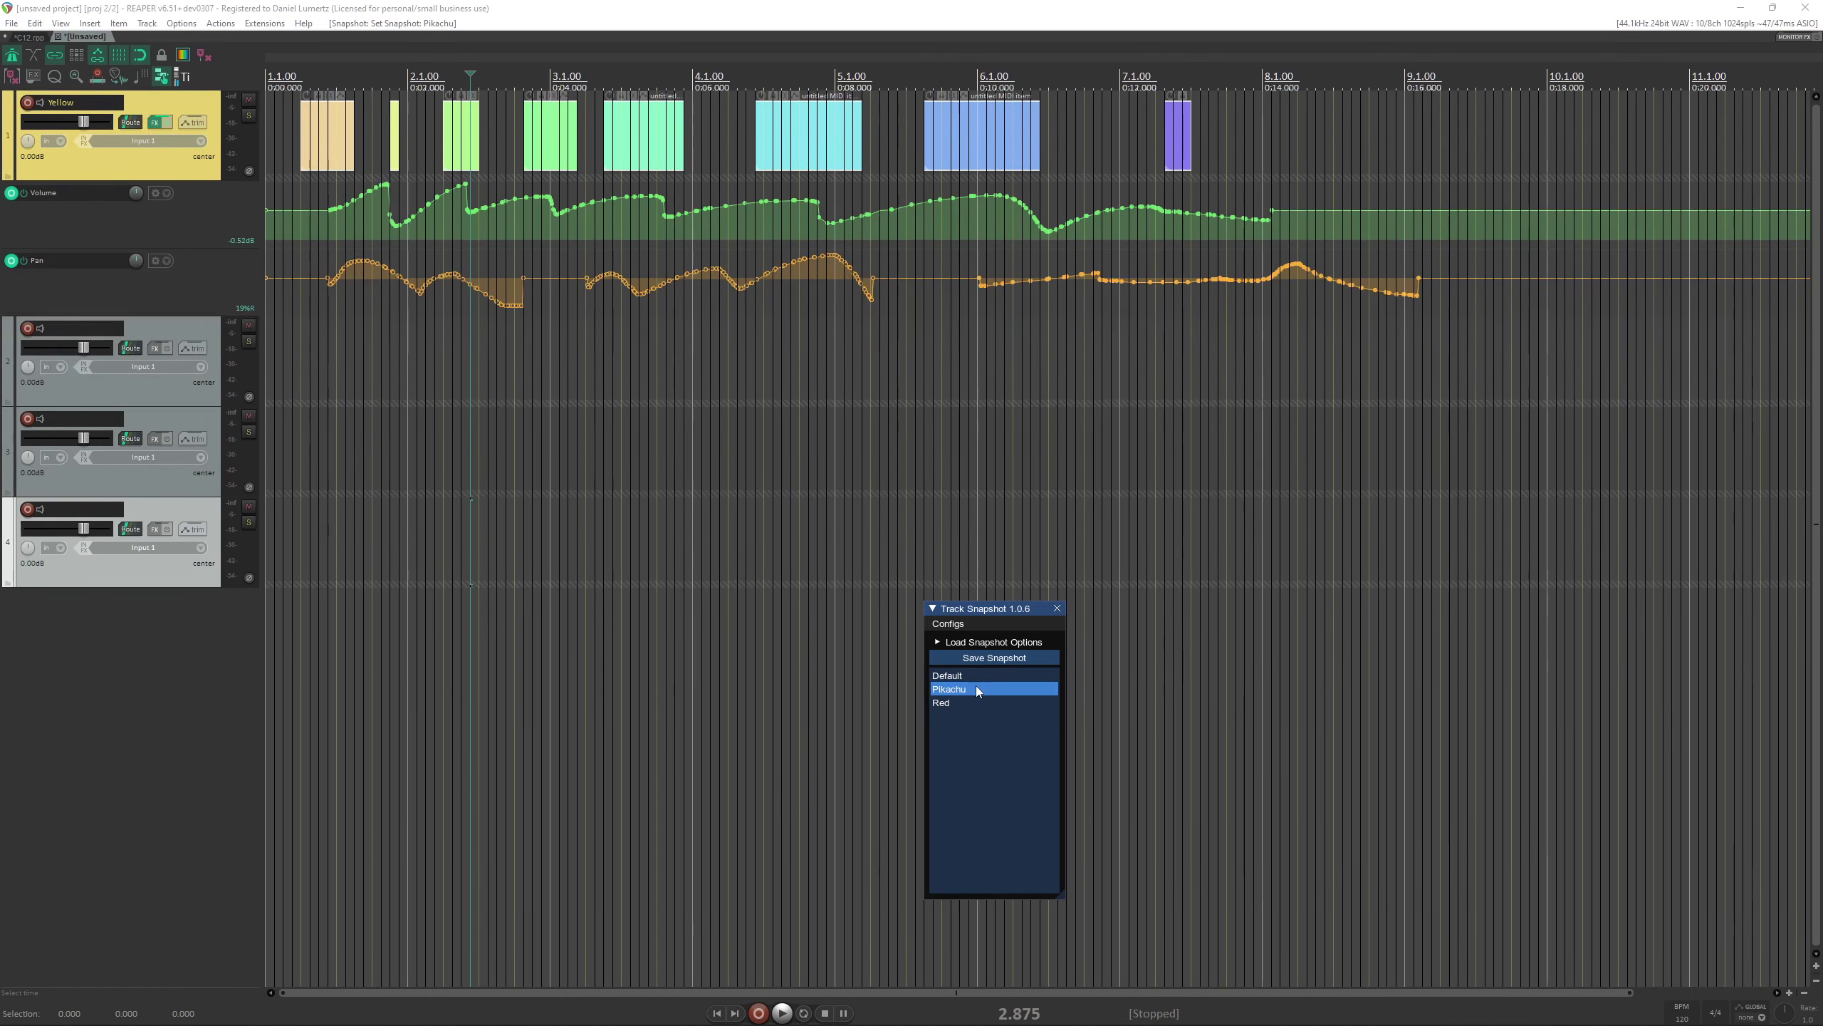
Assign shortcut 2 to the Pikachu snapshot and shortcut 1 to the Default snapshot.
{"action": "right_click", "coordinate": [976, 685]}
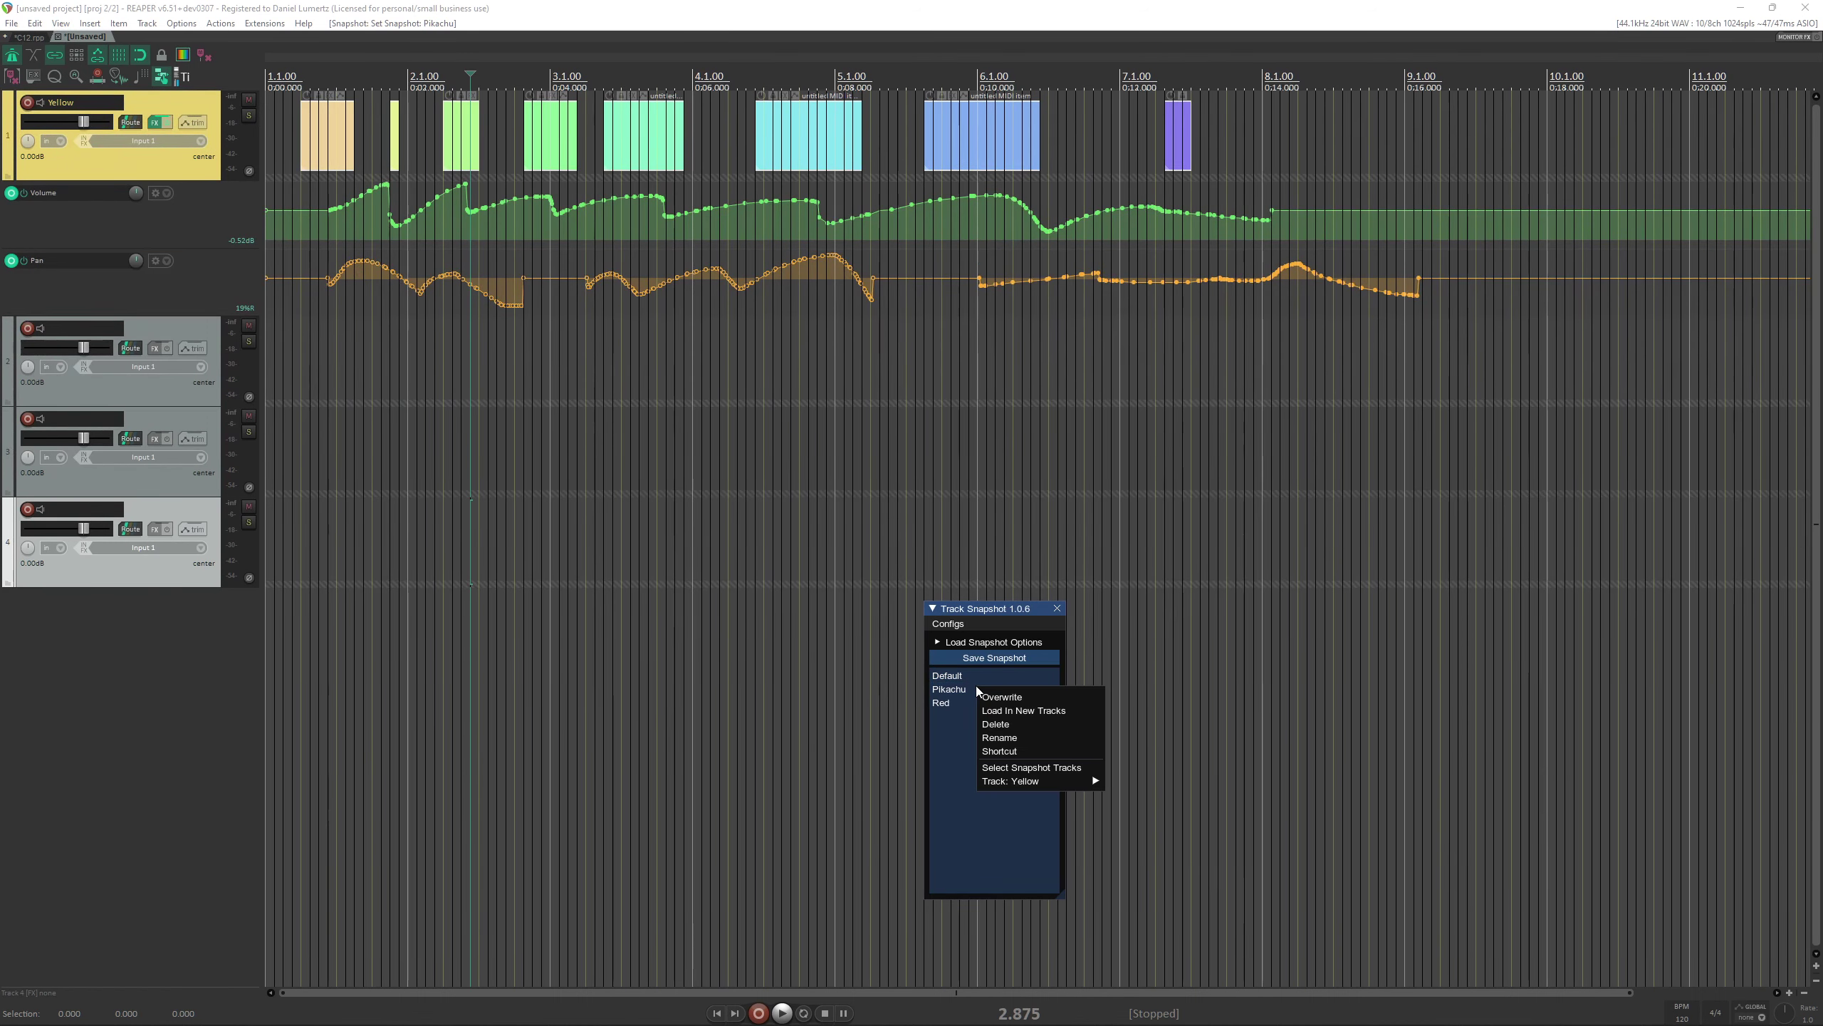
{"action": "left_click", "coordinate": [1025, 751]}
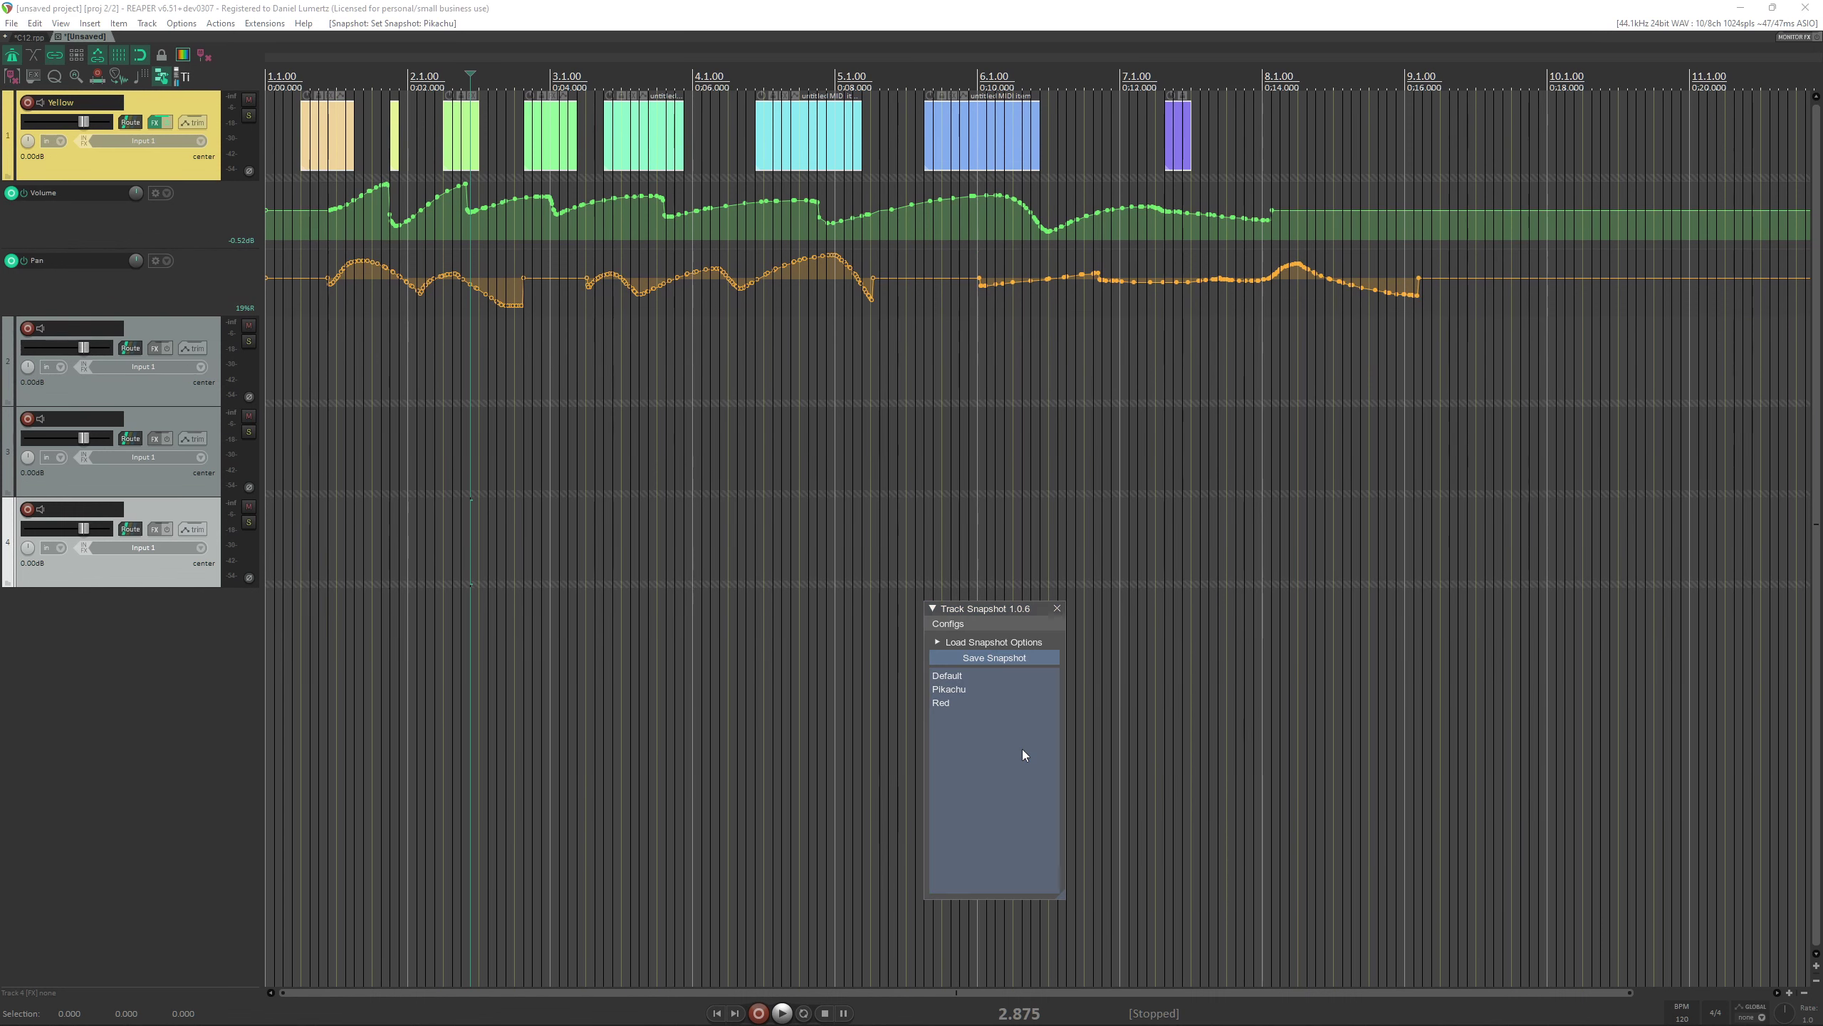
{"action": "left_click_drag", "start_coordinate": [154, 459], "coordinate": [807, 608]}
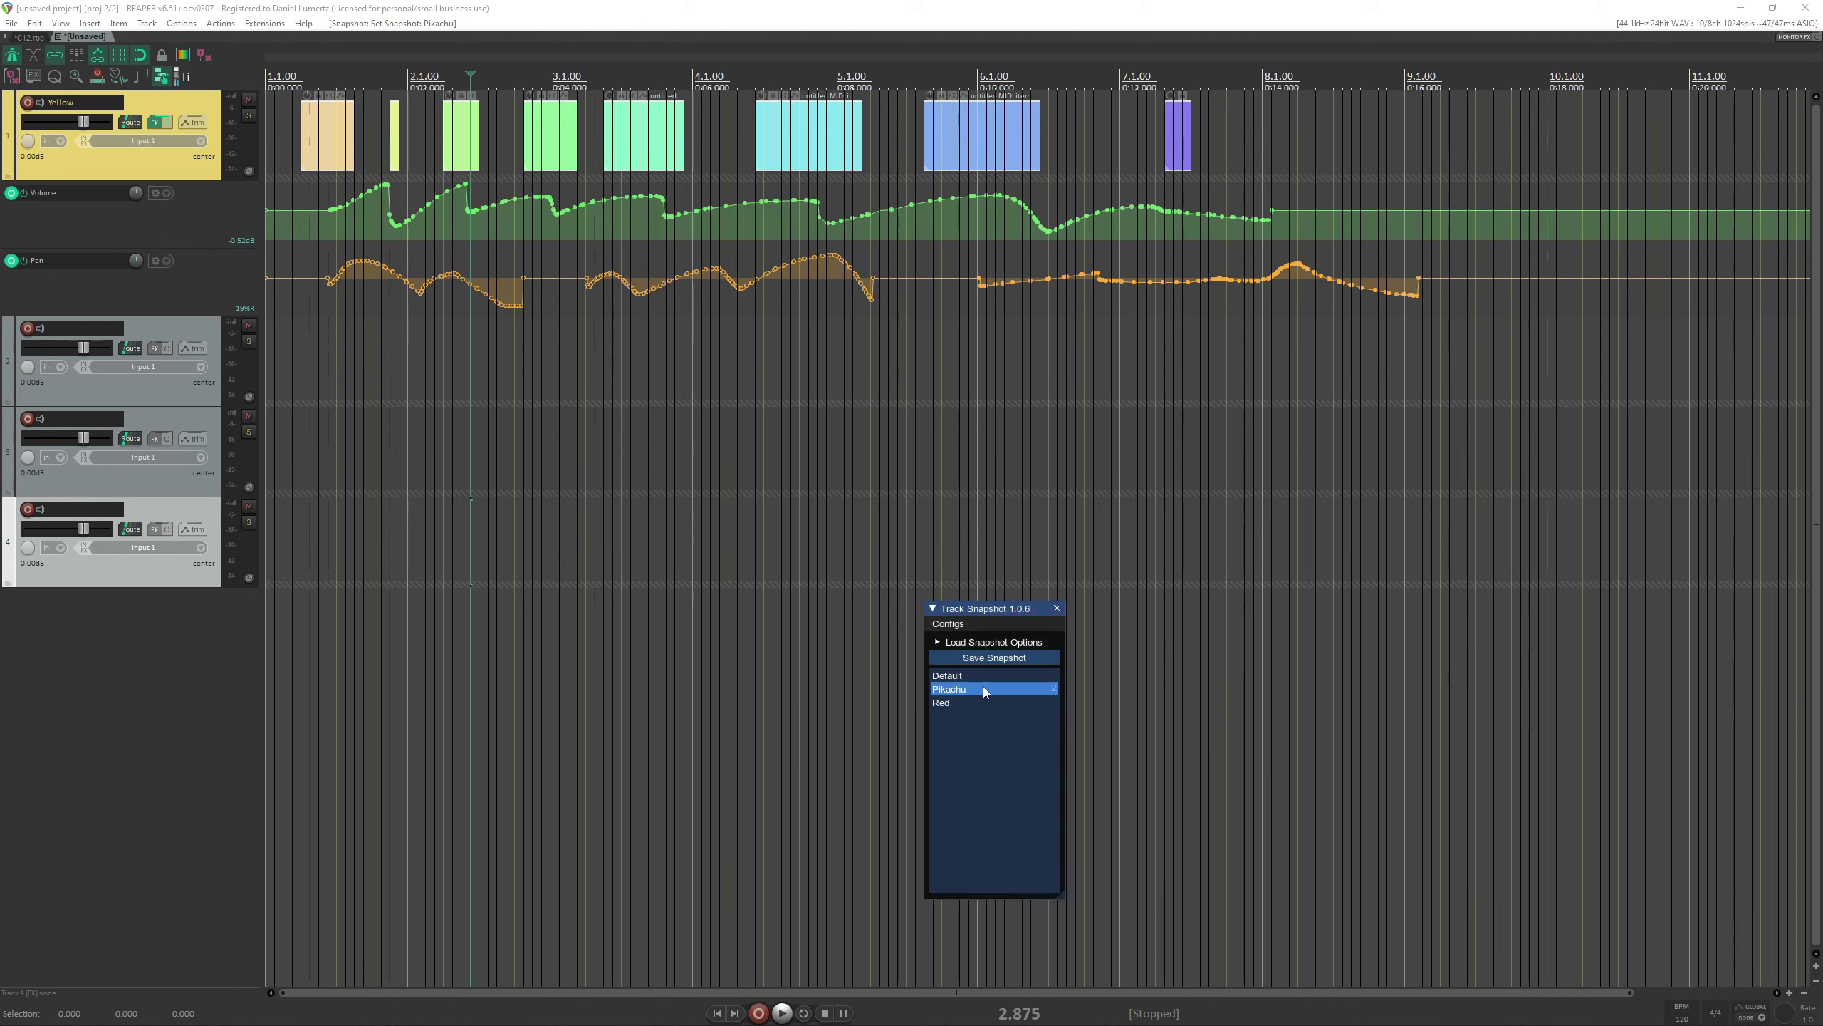
{"action": "key", "text": "2"}
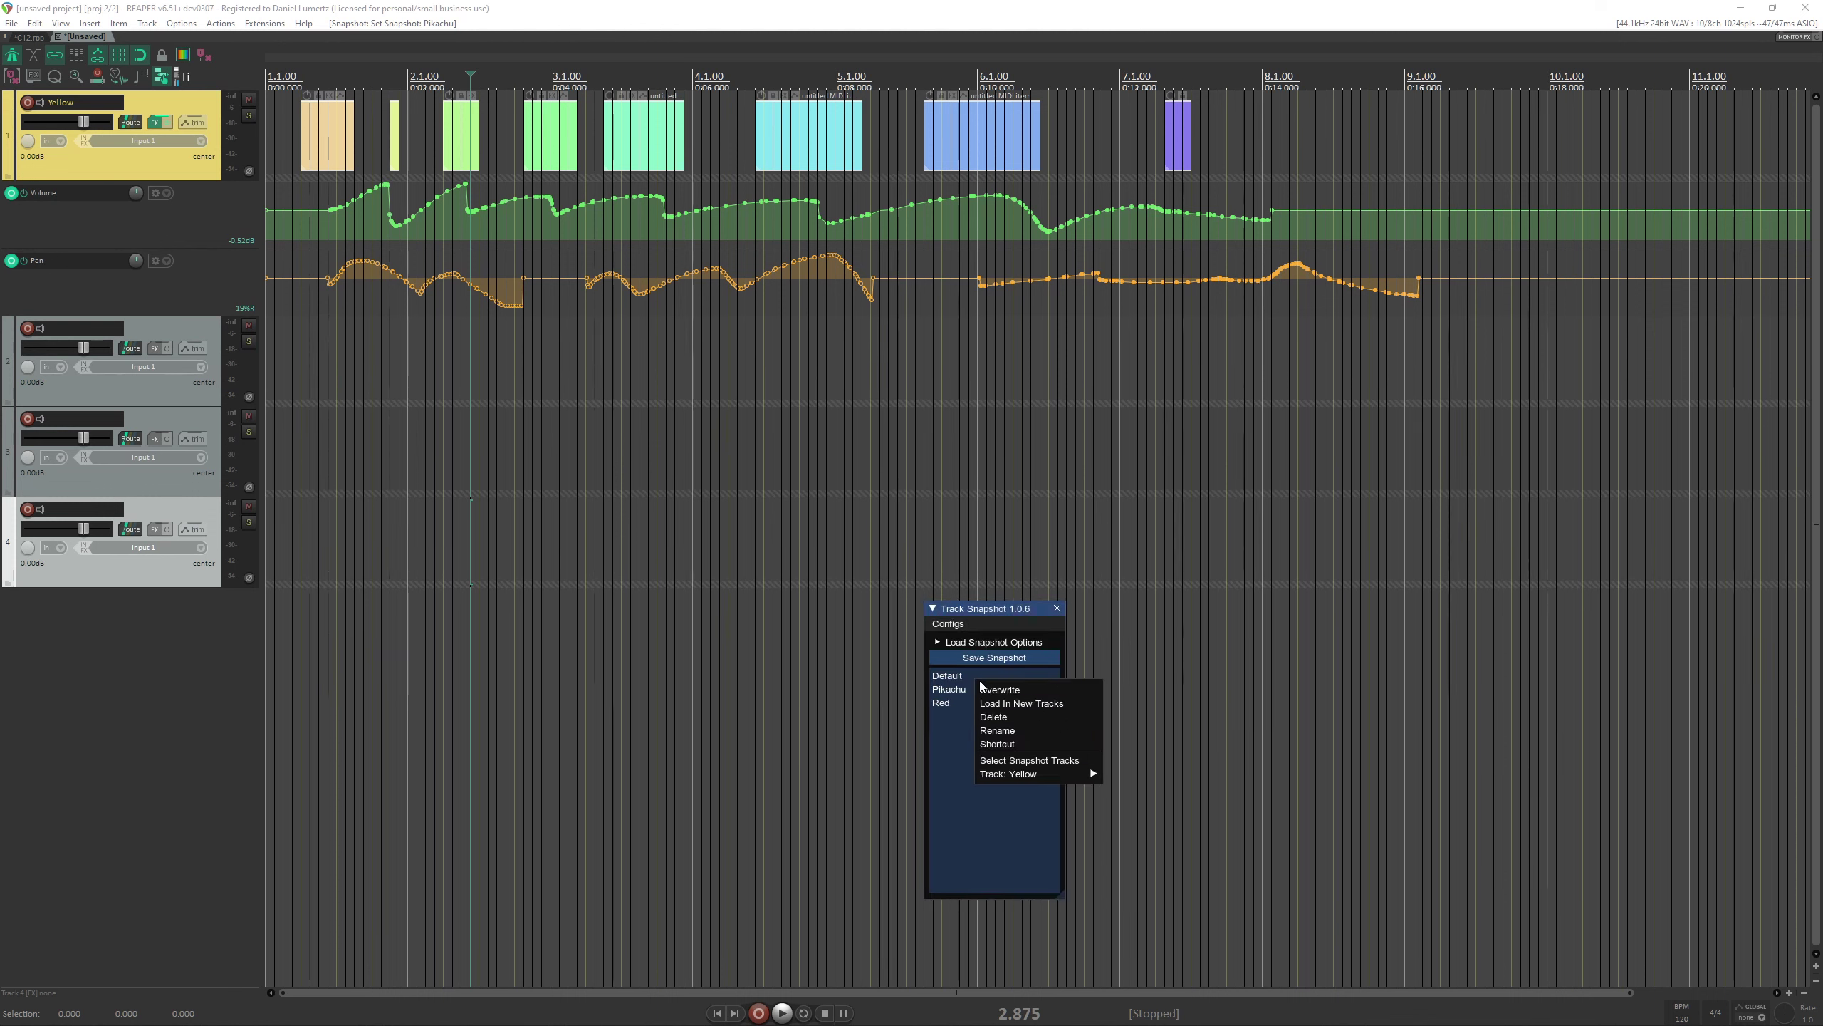
{"action": "left_click", "coordinate": [1023, 744]}
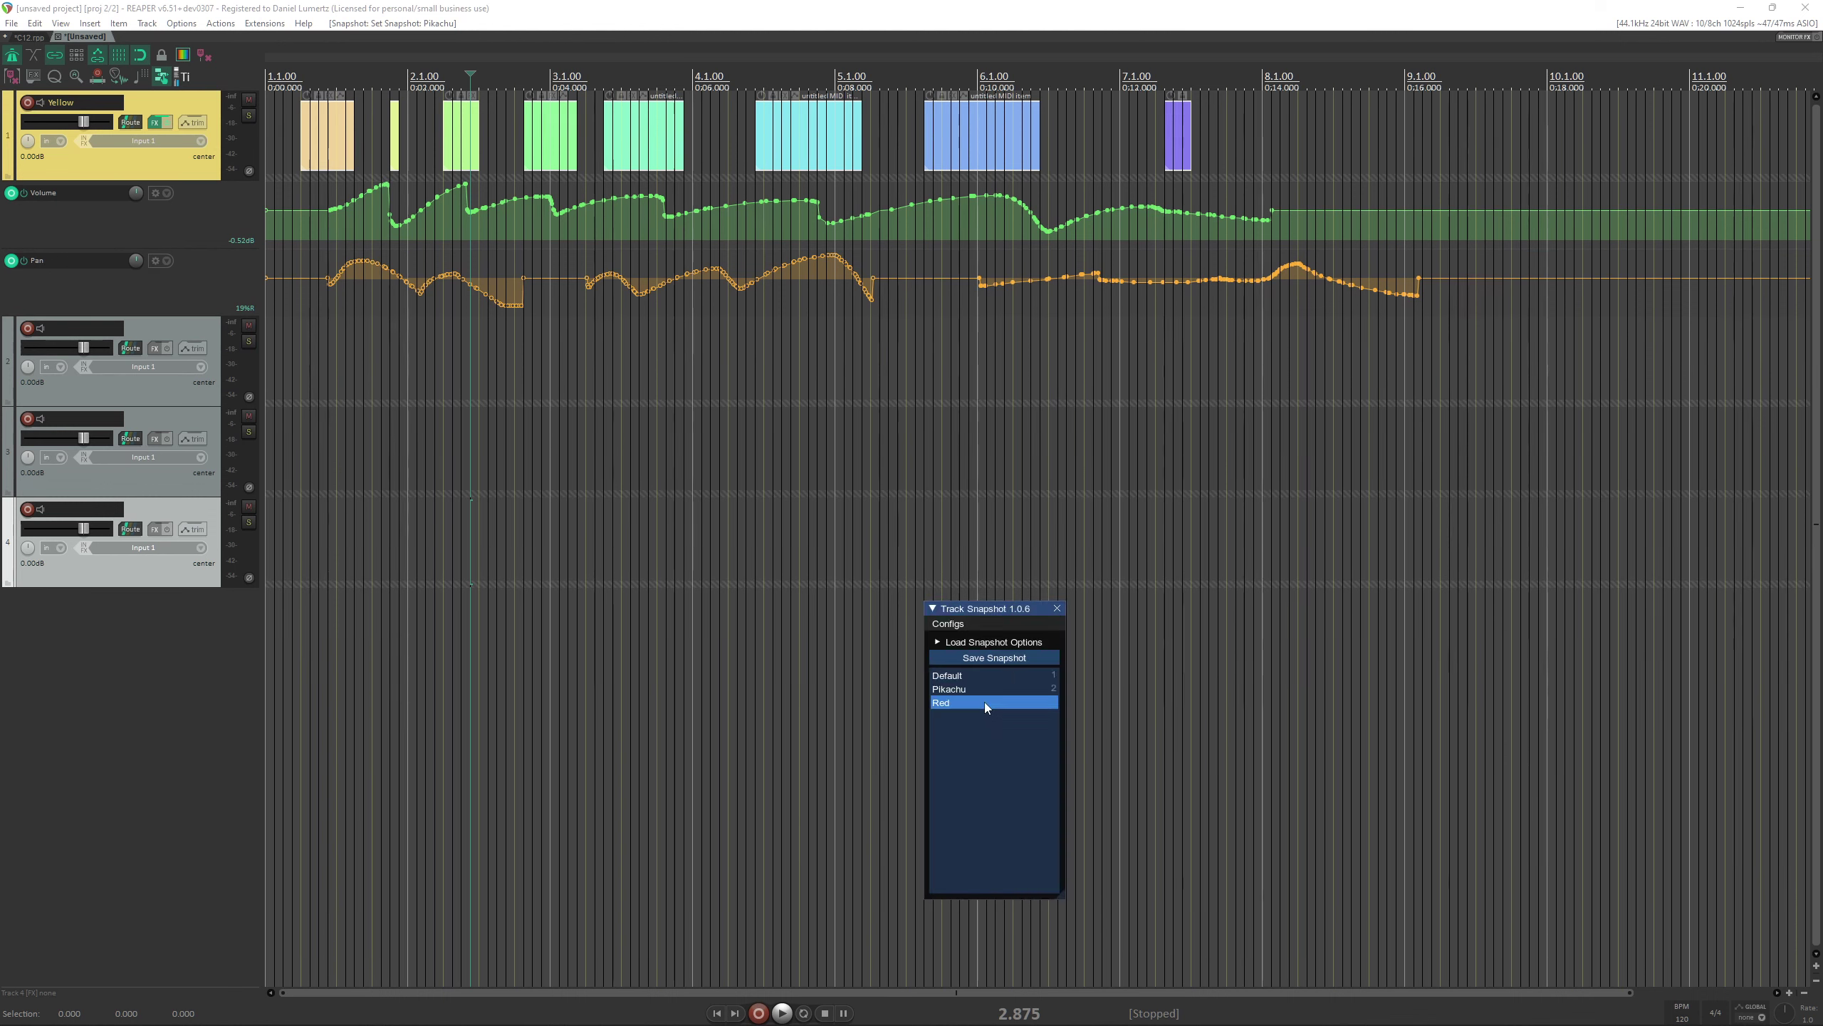
Assign shortcut 3 to the Red snapshot and recall the Default snapshot.
{"action": "right_click", "coordinate": [984, 701]}
{"action": "left_click", "coordinate": [1025, 763]}
{"action": "left_click", "coordinate": [982, 677]}
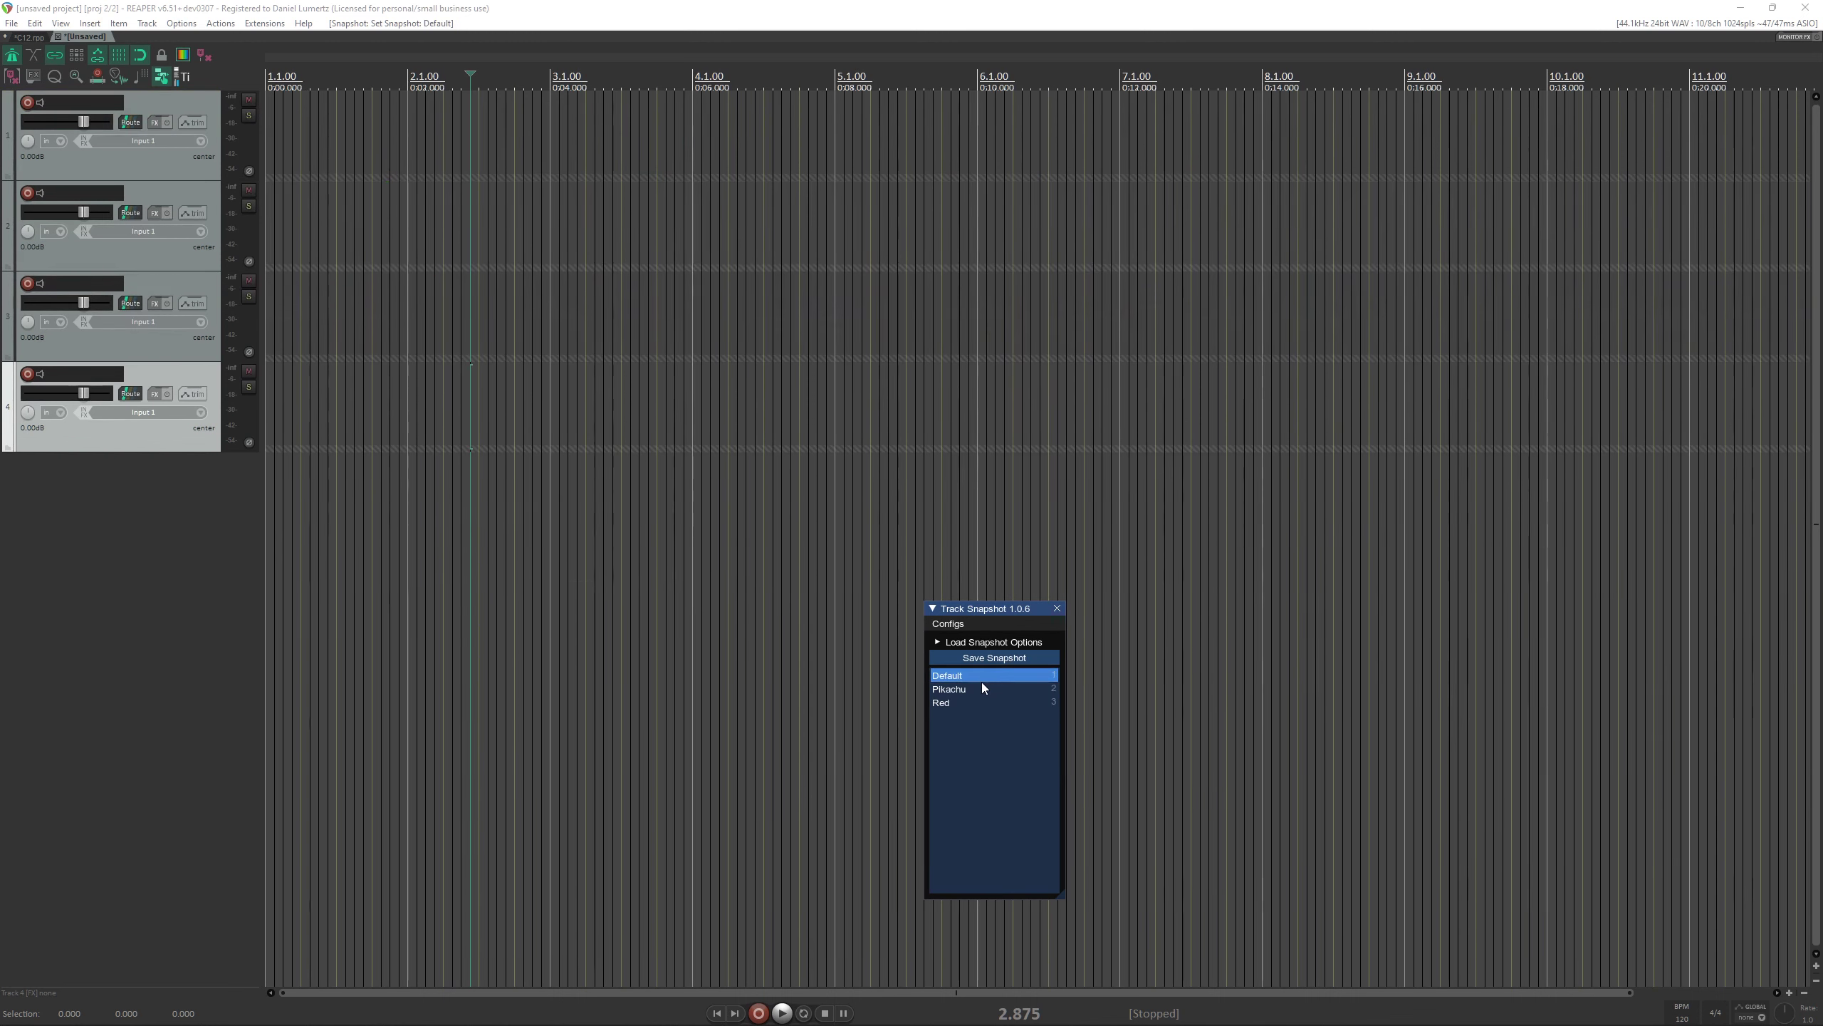
Switch repeatedly between the Default, Pikachu and Red snapshots with their shortcuts 1, 2 and 3, ending on Red.
{"action": "key", "text": "2"}
{"action": "key", "text": "3"}
{"action": "key", "text": "1"}
{"action": "key", "text": "2"}
{"action": "key", "text": "3"}
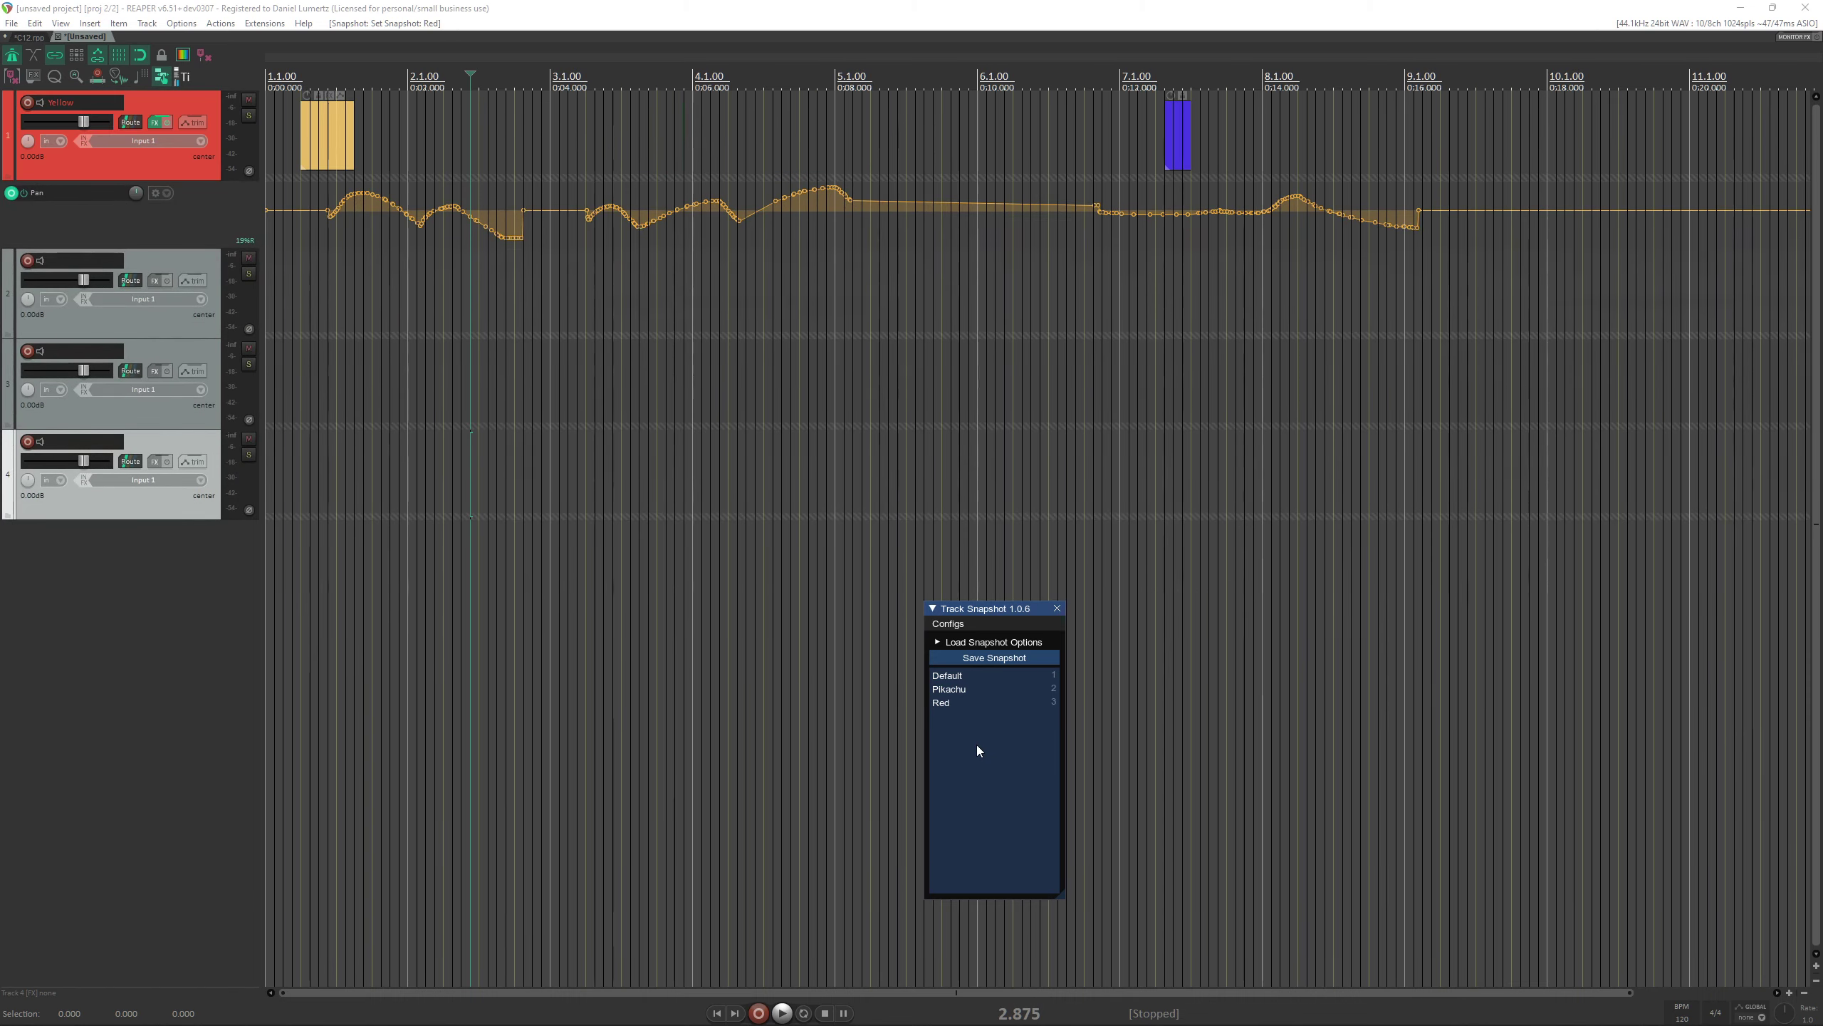
{"action": "key", "text": "2"}
{"action": "key", "text": "1"}
{"action": "key", "text": "2"}
{"action": "key", "text": "3"}
{"action": "key", "text": "2"}
{"action": "key", "text": "1"}
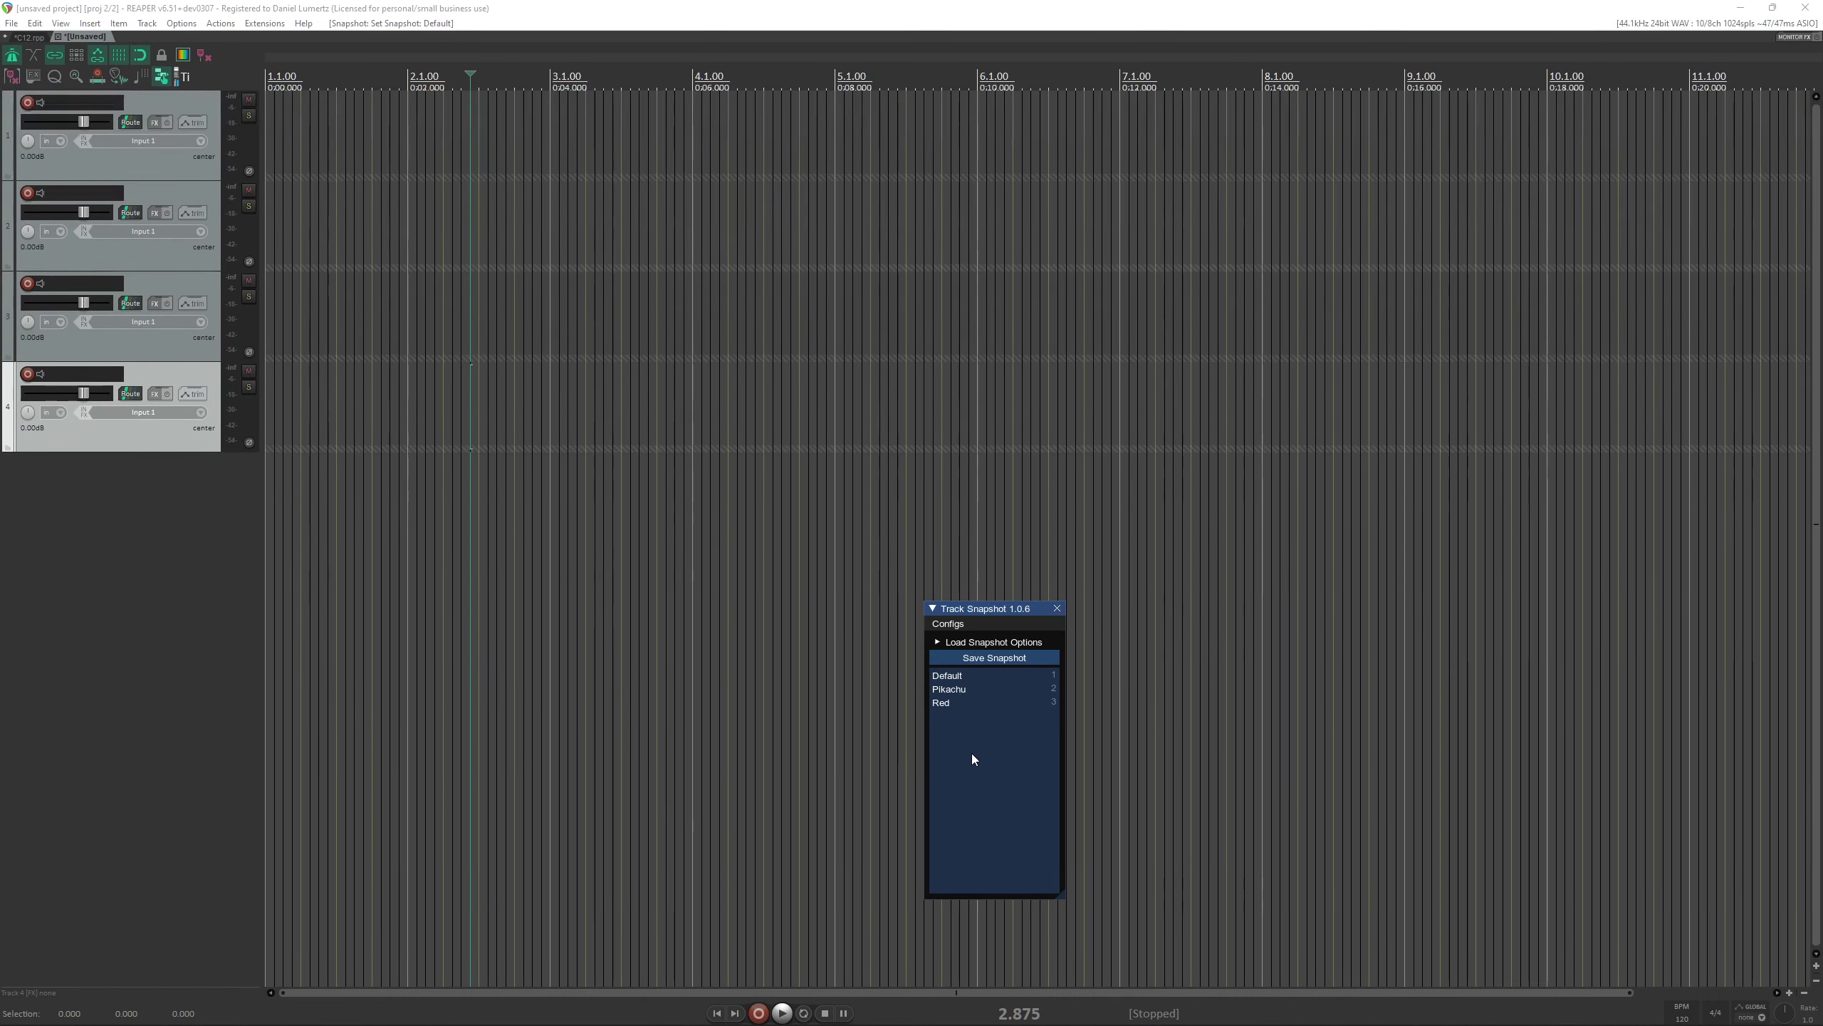
{"action": "key", "text": "2"}
{"action": "key", "text": "3"}
{"action": "key", "text": "2"}
{"action": "key", "text": "3"}
{"action": "key", "text": "1"}
{"action": "key", "text": "3"}
{"action": "key", "text": "2"}
{"action": "key", "text": "3"}
{"action": "key", "text": "2"}
{"action": "key", "text": "1"}
{"action": "key", "text": "3"}
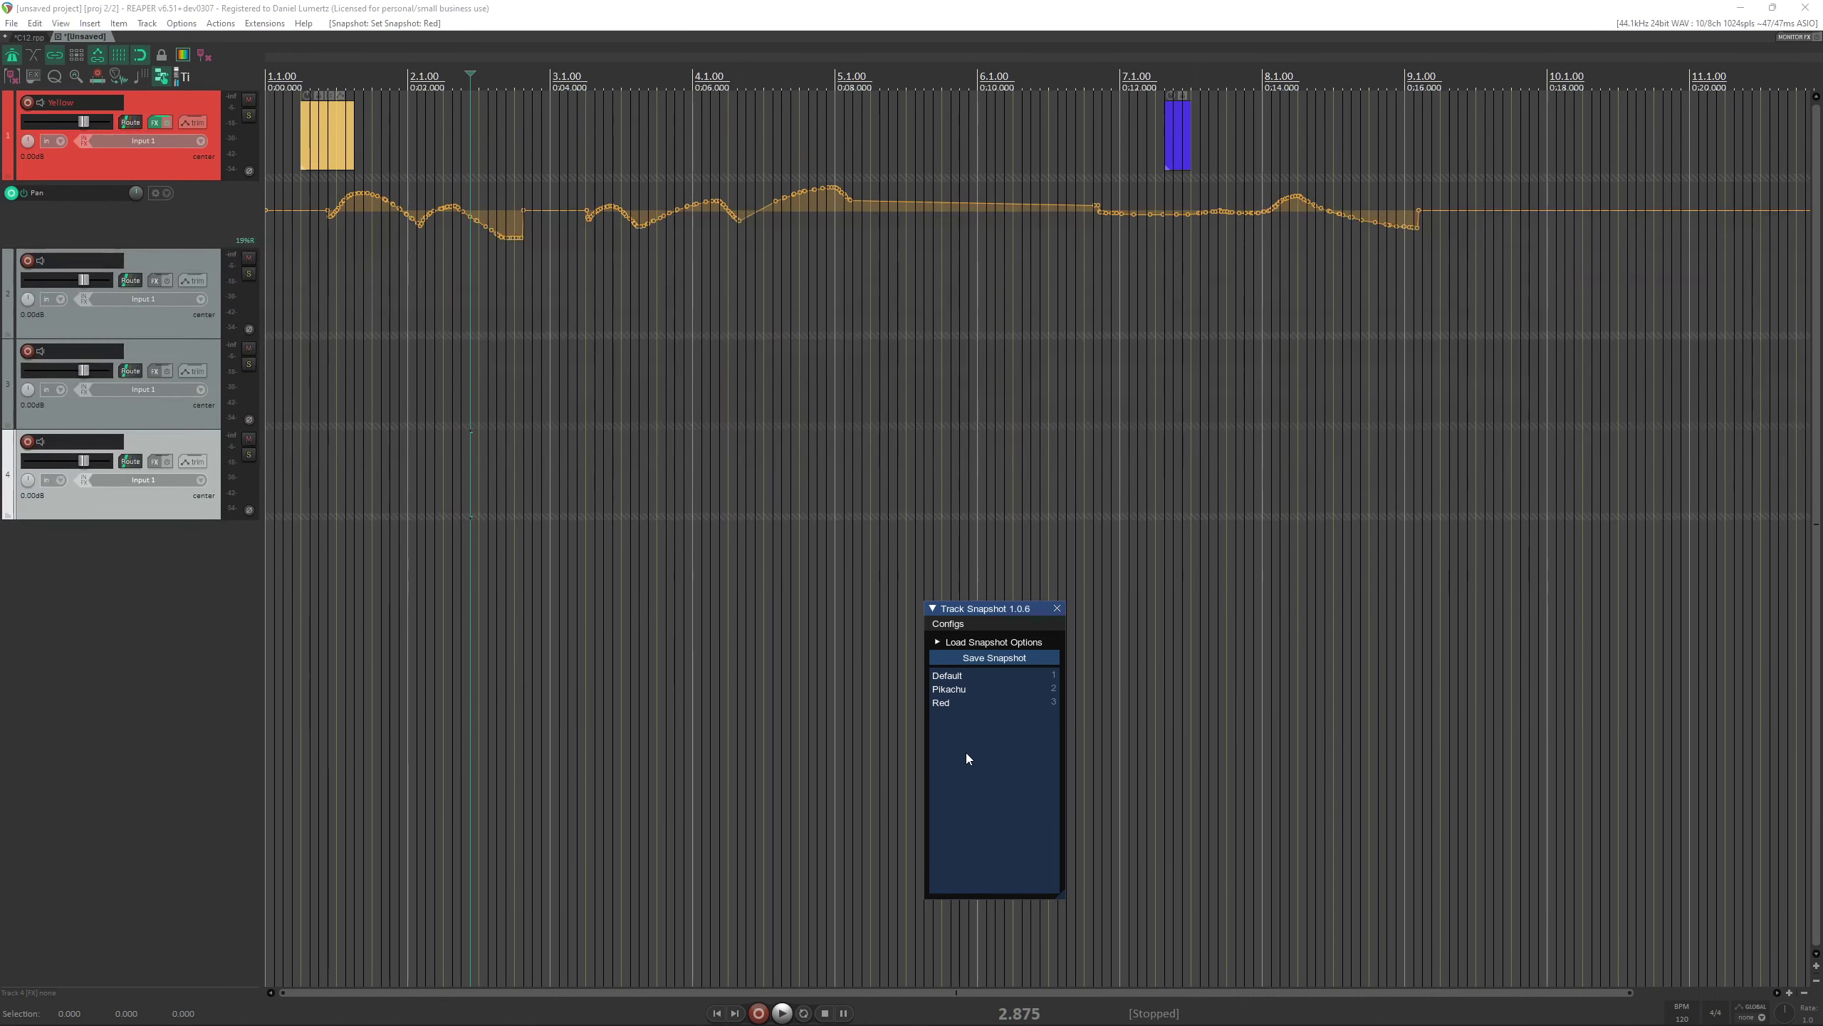
{"action": "key", "text": "2"}
{"action": "key", "text": "3"}
{"action": "key", "text": "2"}
{"action": "key", "text": "3"}
{"action": "key", "text": "1"}
{"action": "key", "text": "3"}
Turn Prevent Snapshot Shortcuts on and back off, and try snapshot shortcuts 1 and 3.
{"action": "right_click", "coordinate": [955, 676]}
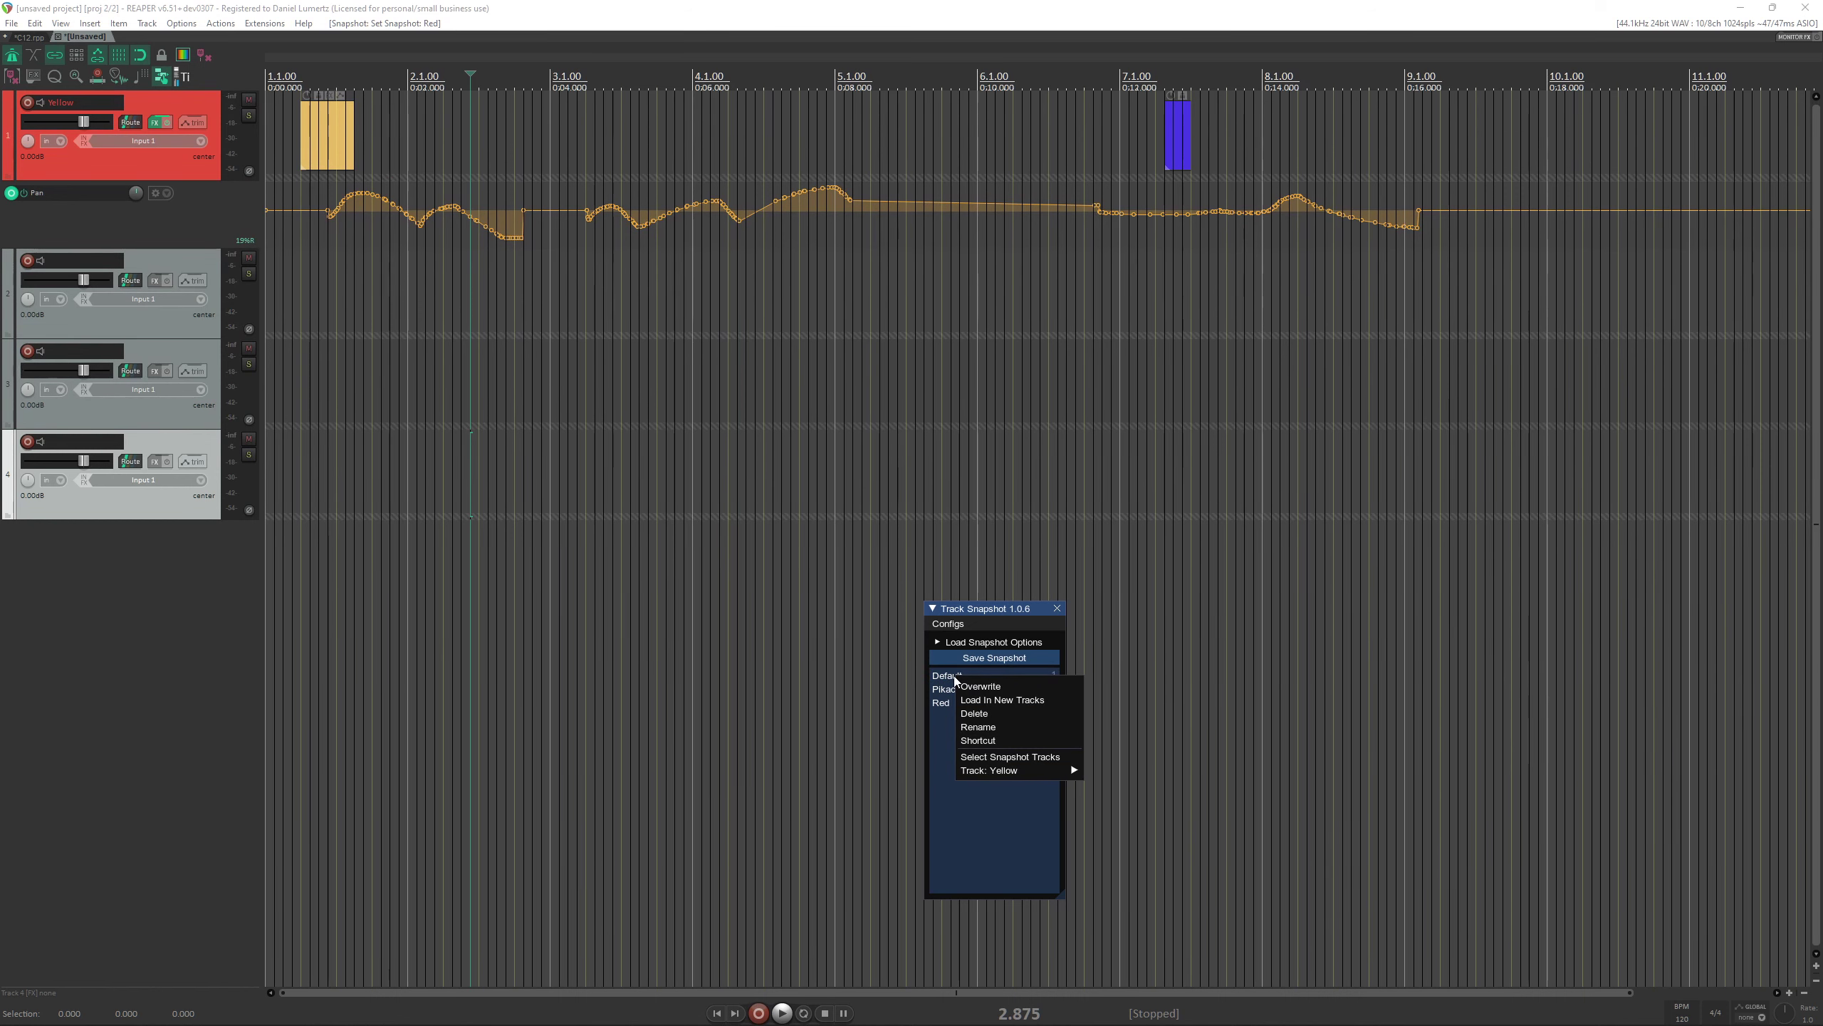
{"action": "left_click", "coordinate": [942, 624]}
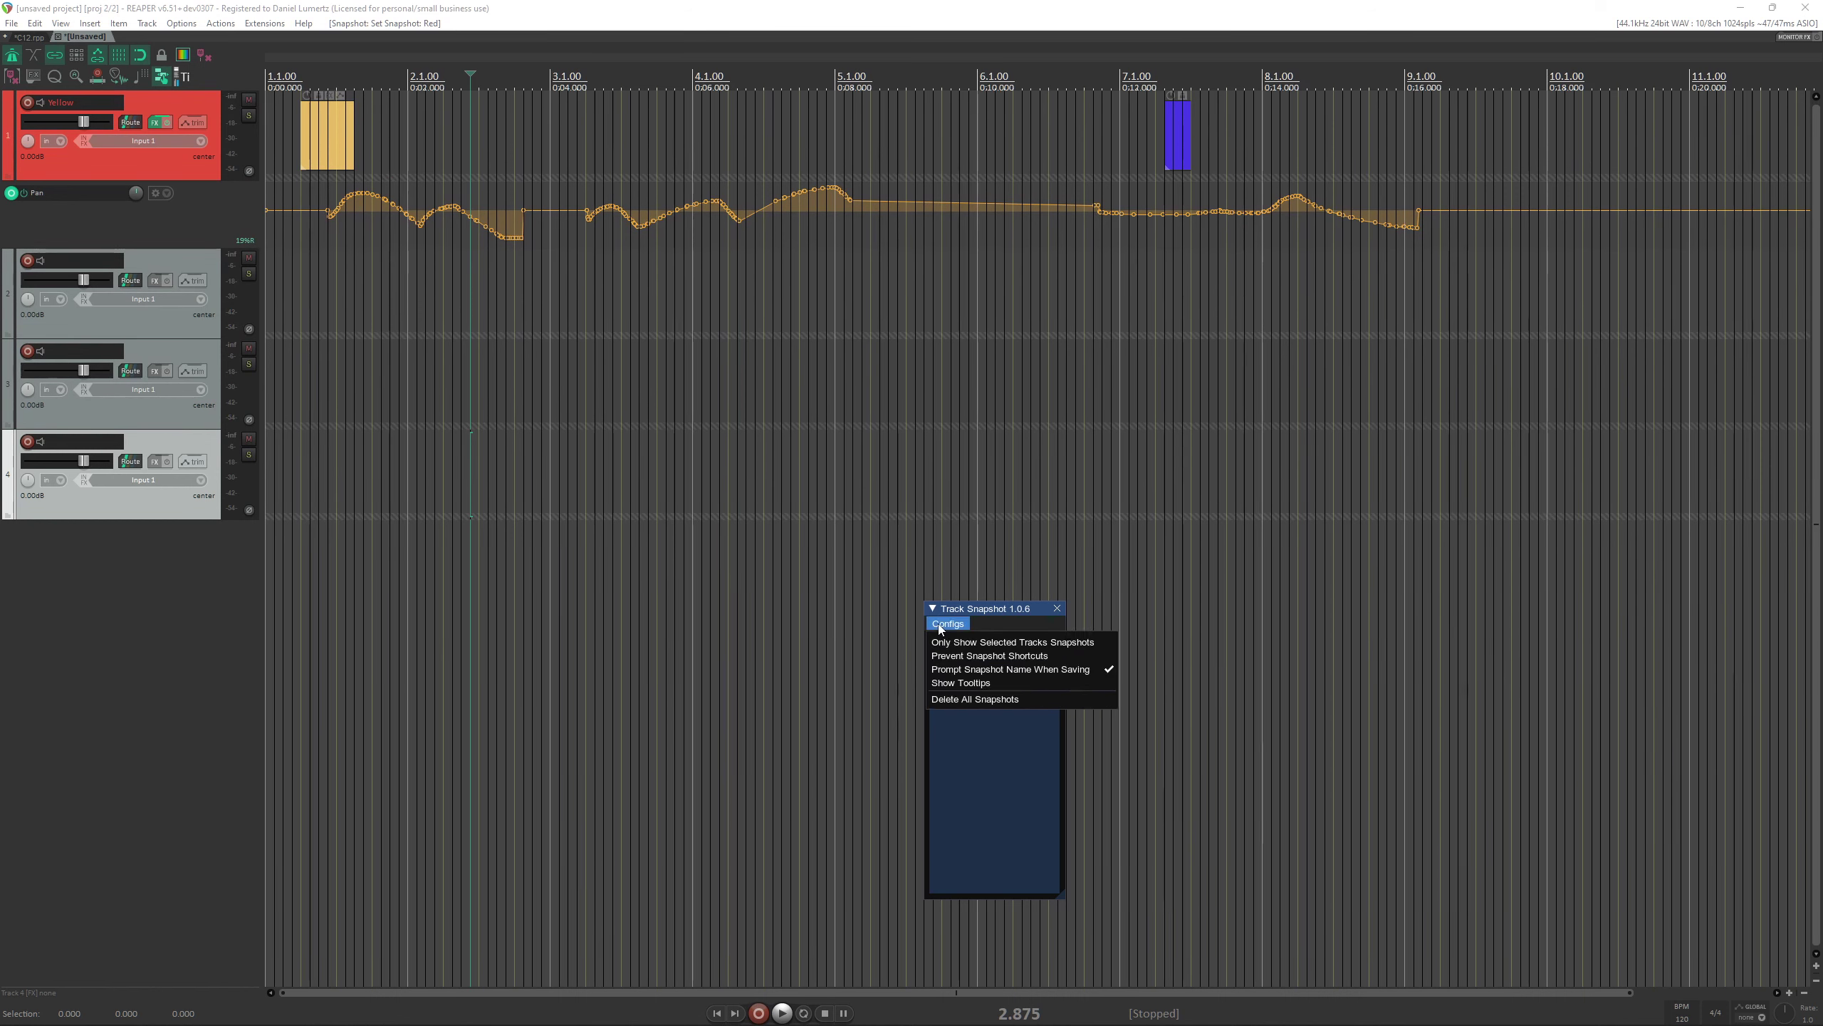
{"action": "left_click", "coordinate": [1055, 658]}
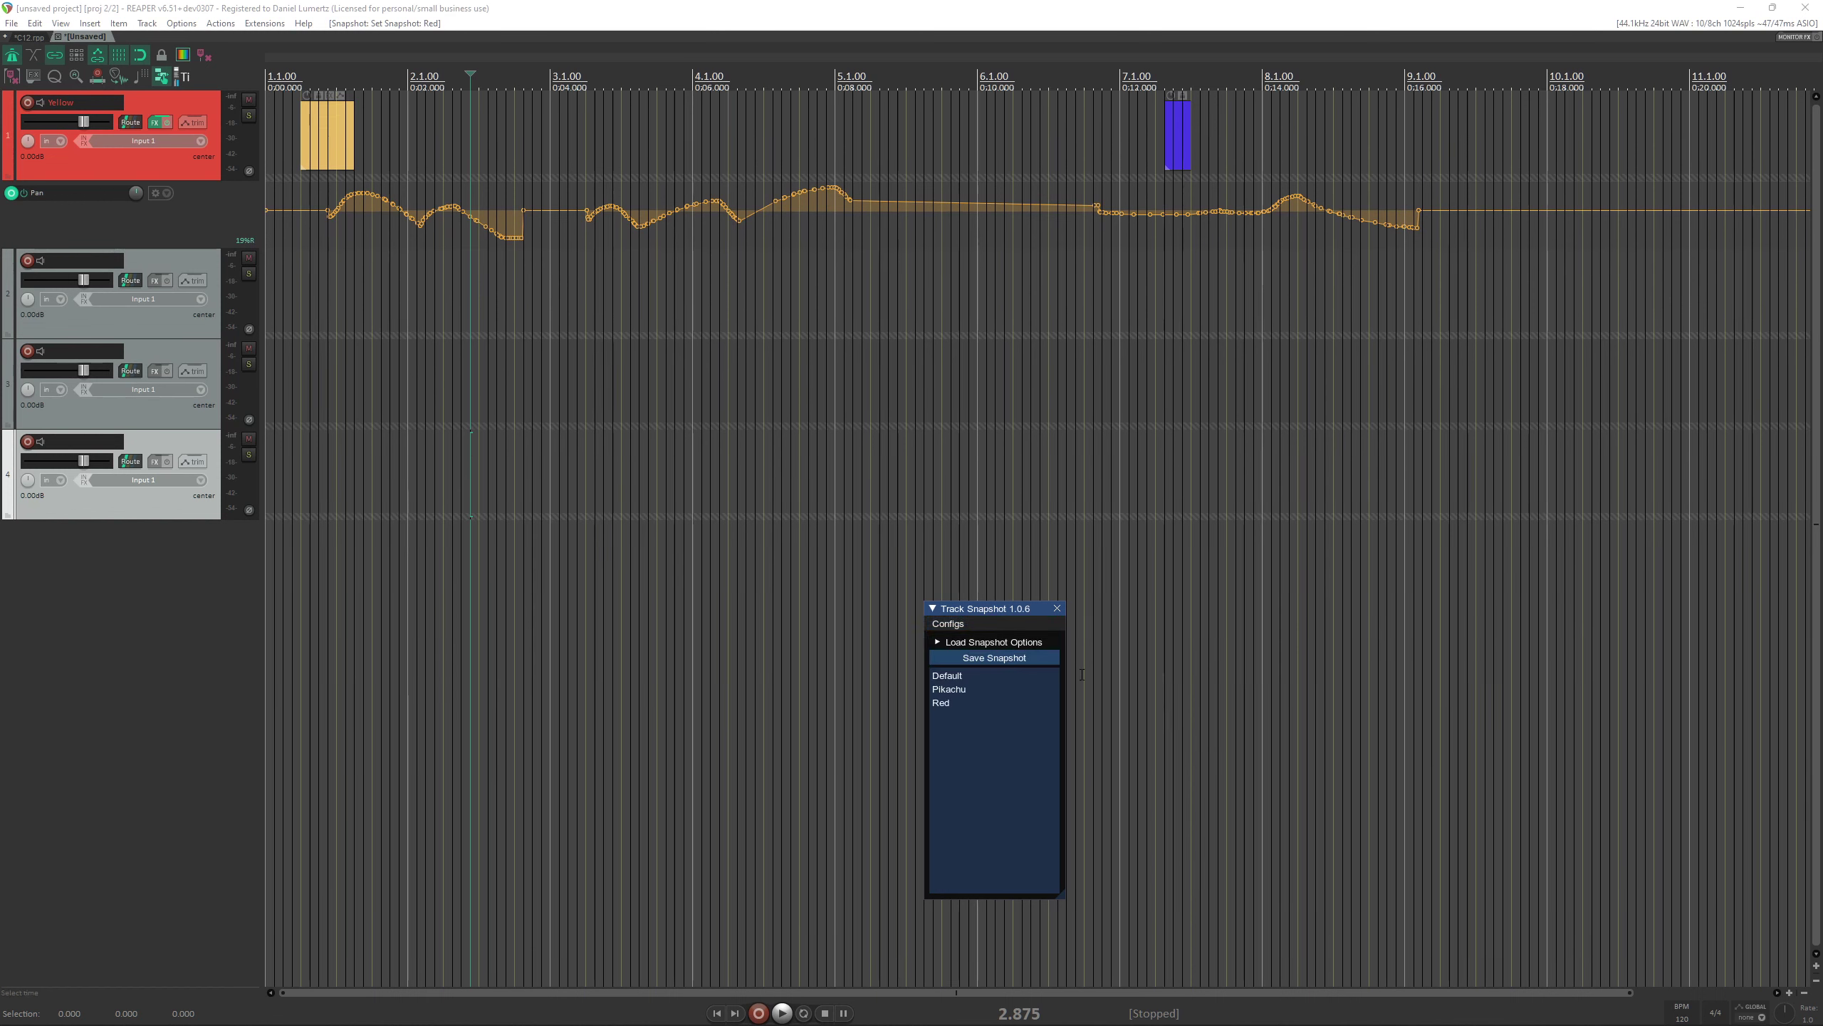
{"action": "left_click", "coordinate": [952, 625]}
{"action": "left_click", "coordinate": [988, 657]}
{"action": "key", "text": "1"}
{"action": "key", "text": "3"}
{"action": "key", "text": "1"}
Enable Prevent Snapshot Shortcuts, Only Show Selected Tracks Snapshots and Show Tooltips in the snapshot script's settings.
{"action": "left_click", "coordinate": [947, 623]}
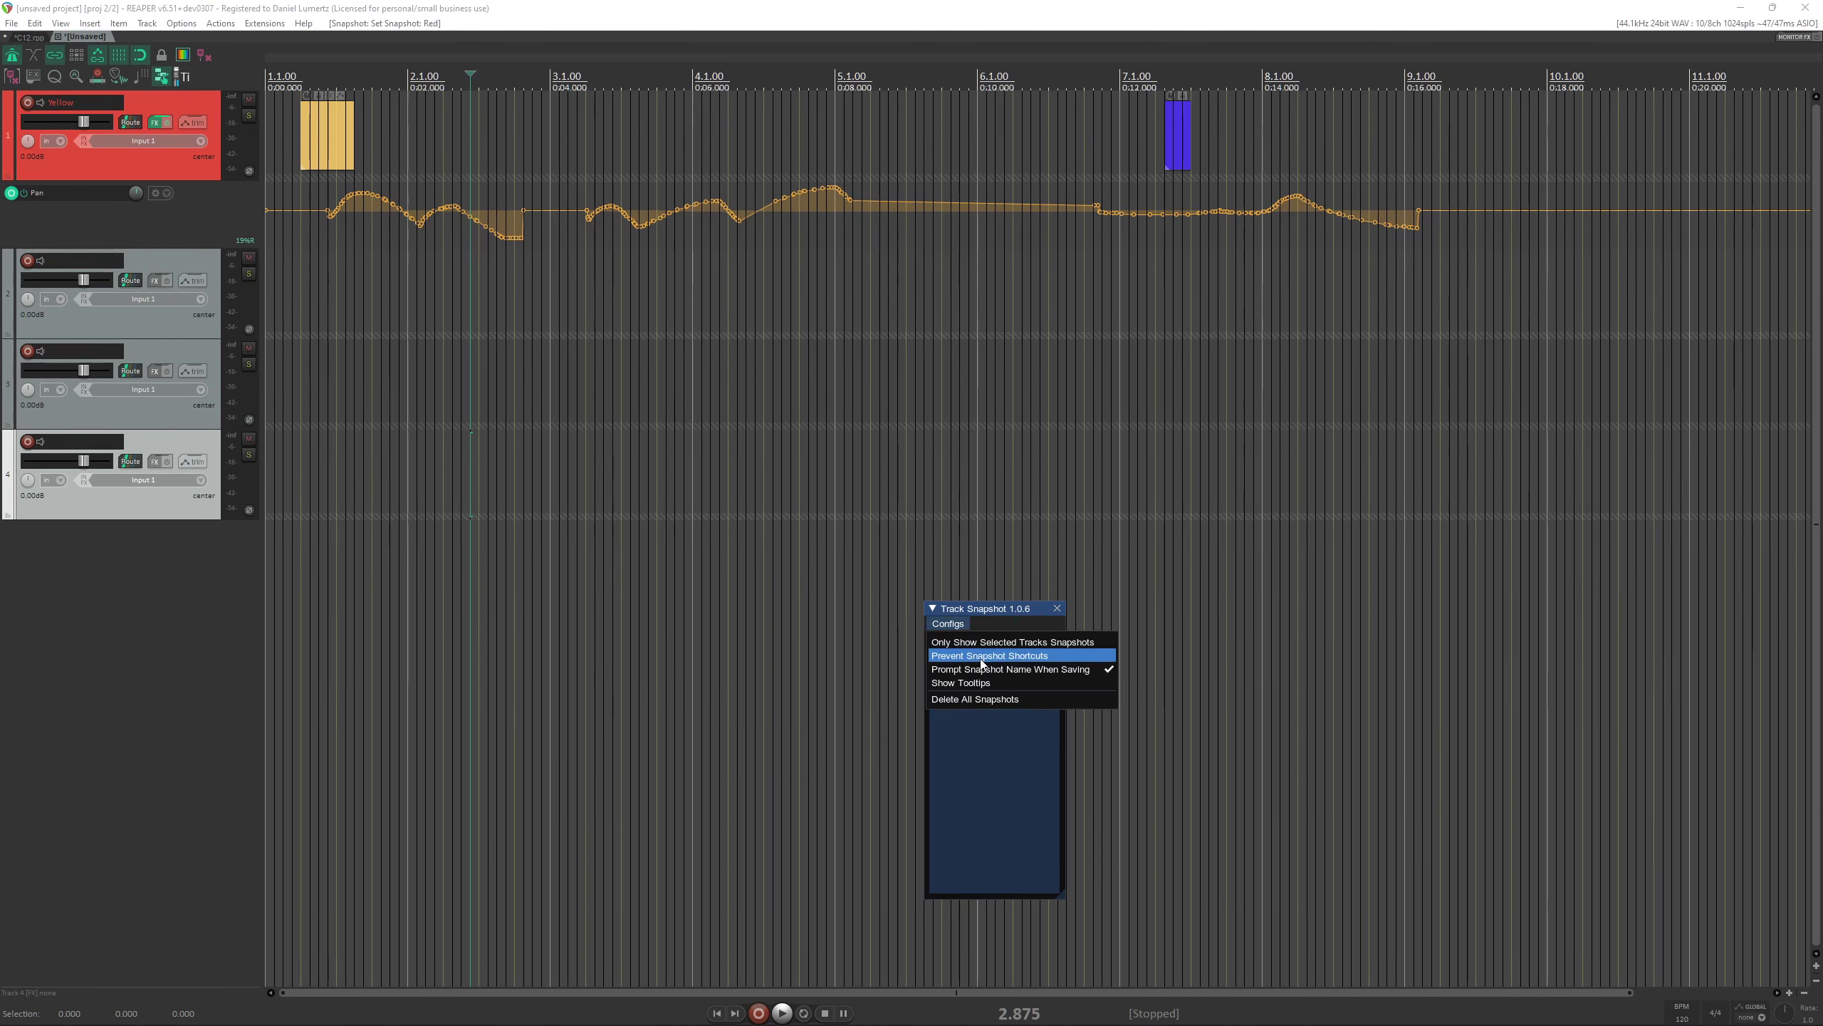
{"action": "left_click", "coordinate": [980, 656]}
{"action": "left_click", "coordinate": [947, 623]}
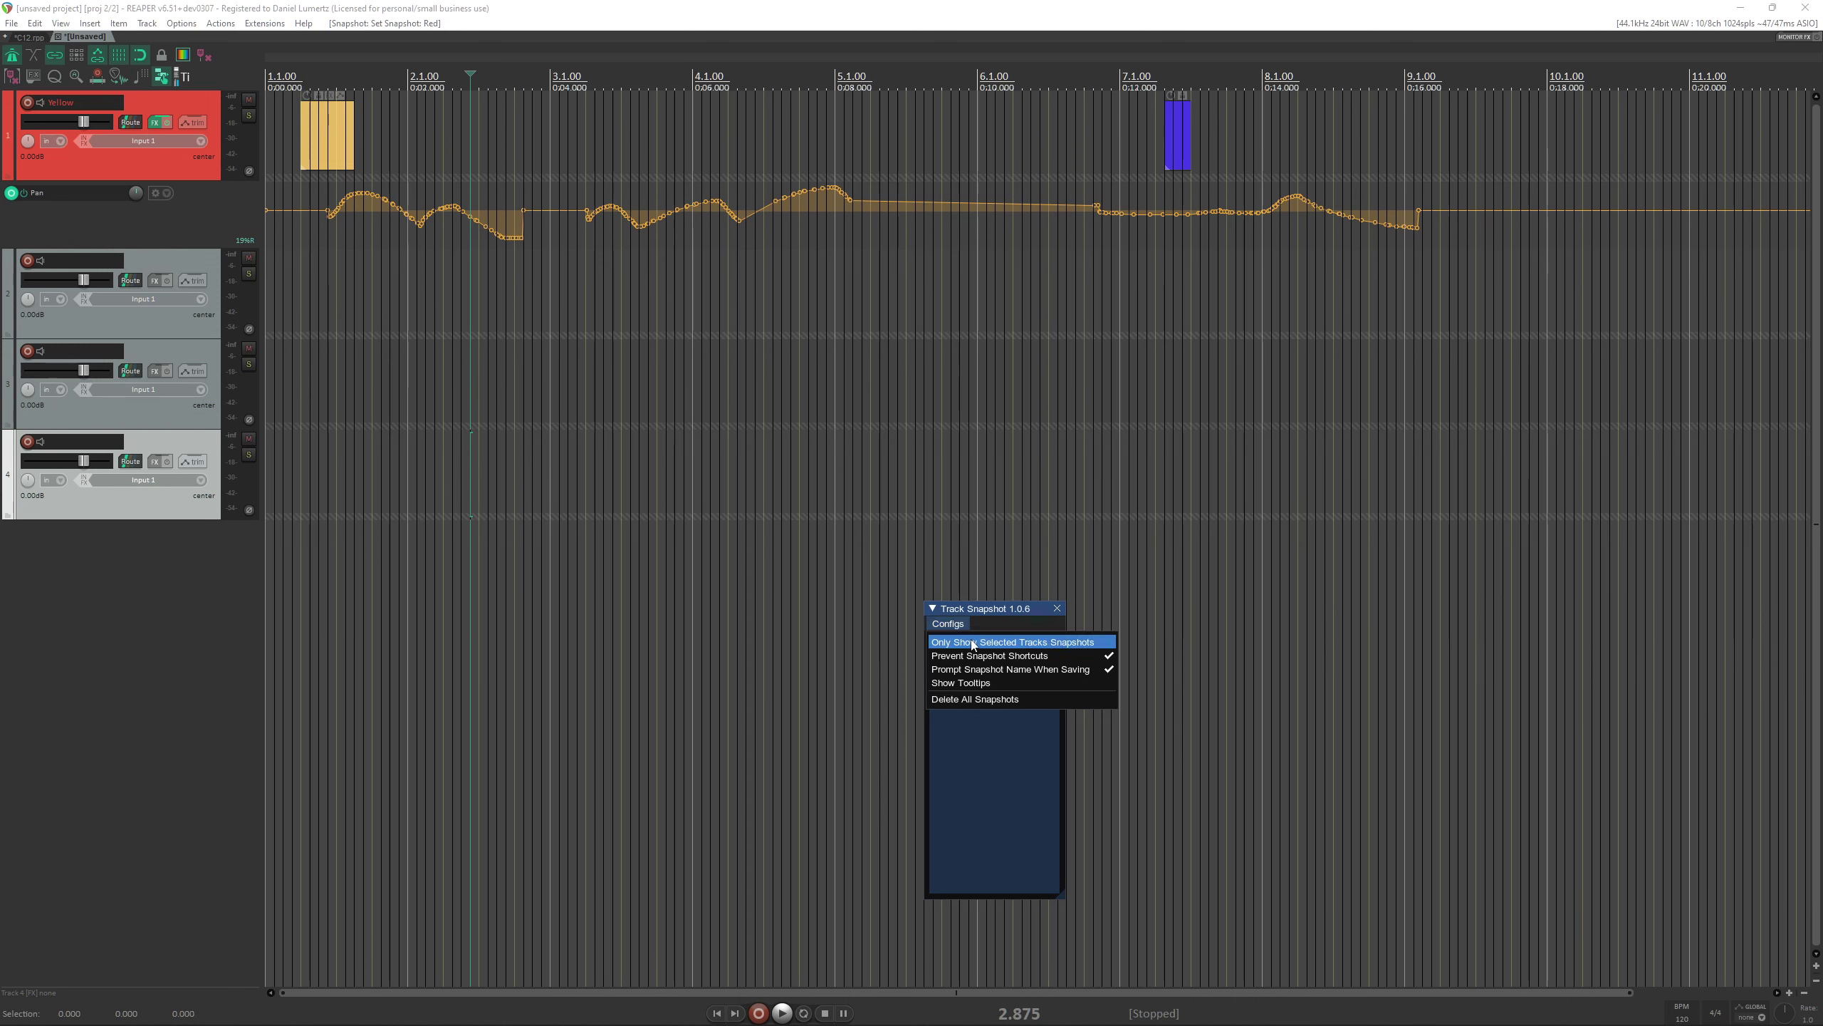
{"action": "left_click", "coordinate": [1005, 642]}
{"action": "left_click", "coordinate": [946, 623]}
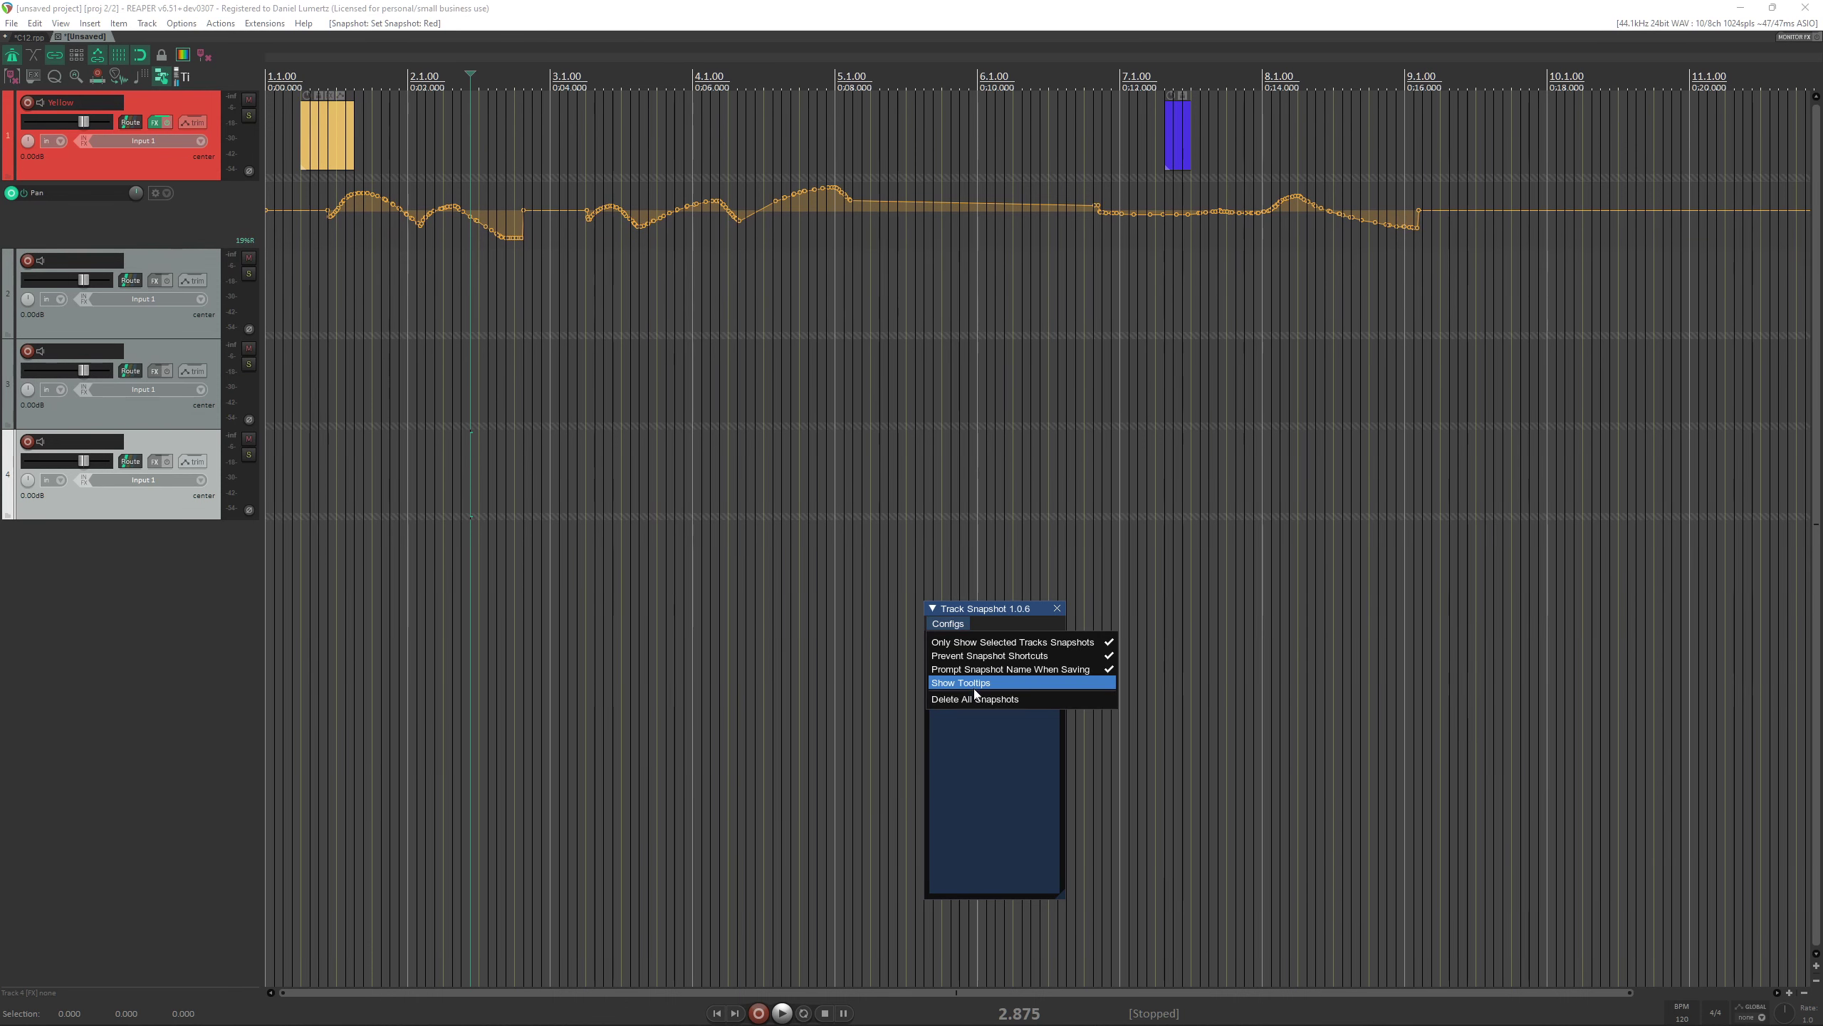
{"action": "left_click", "coordinate": [997, 682]}
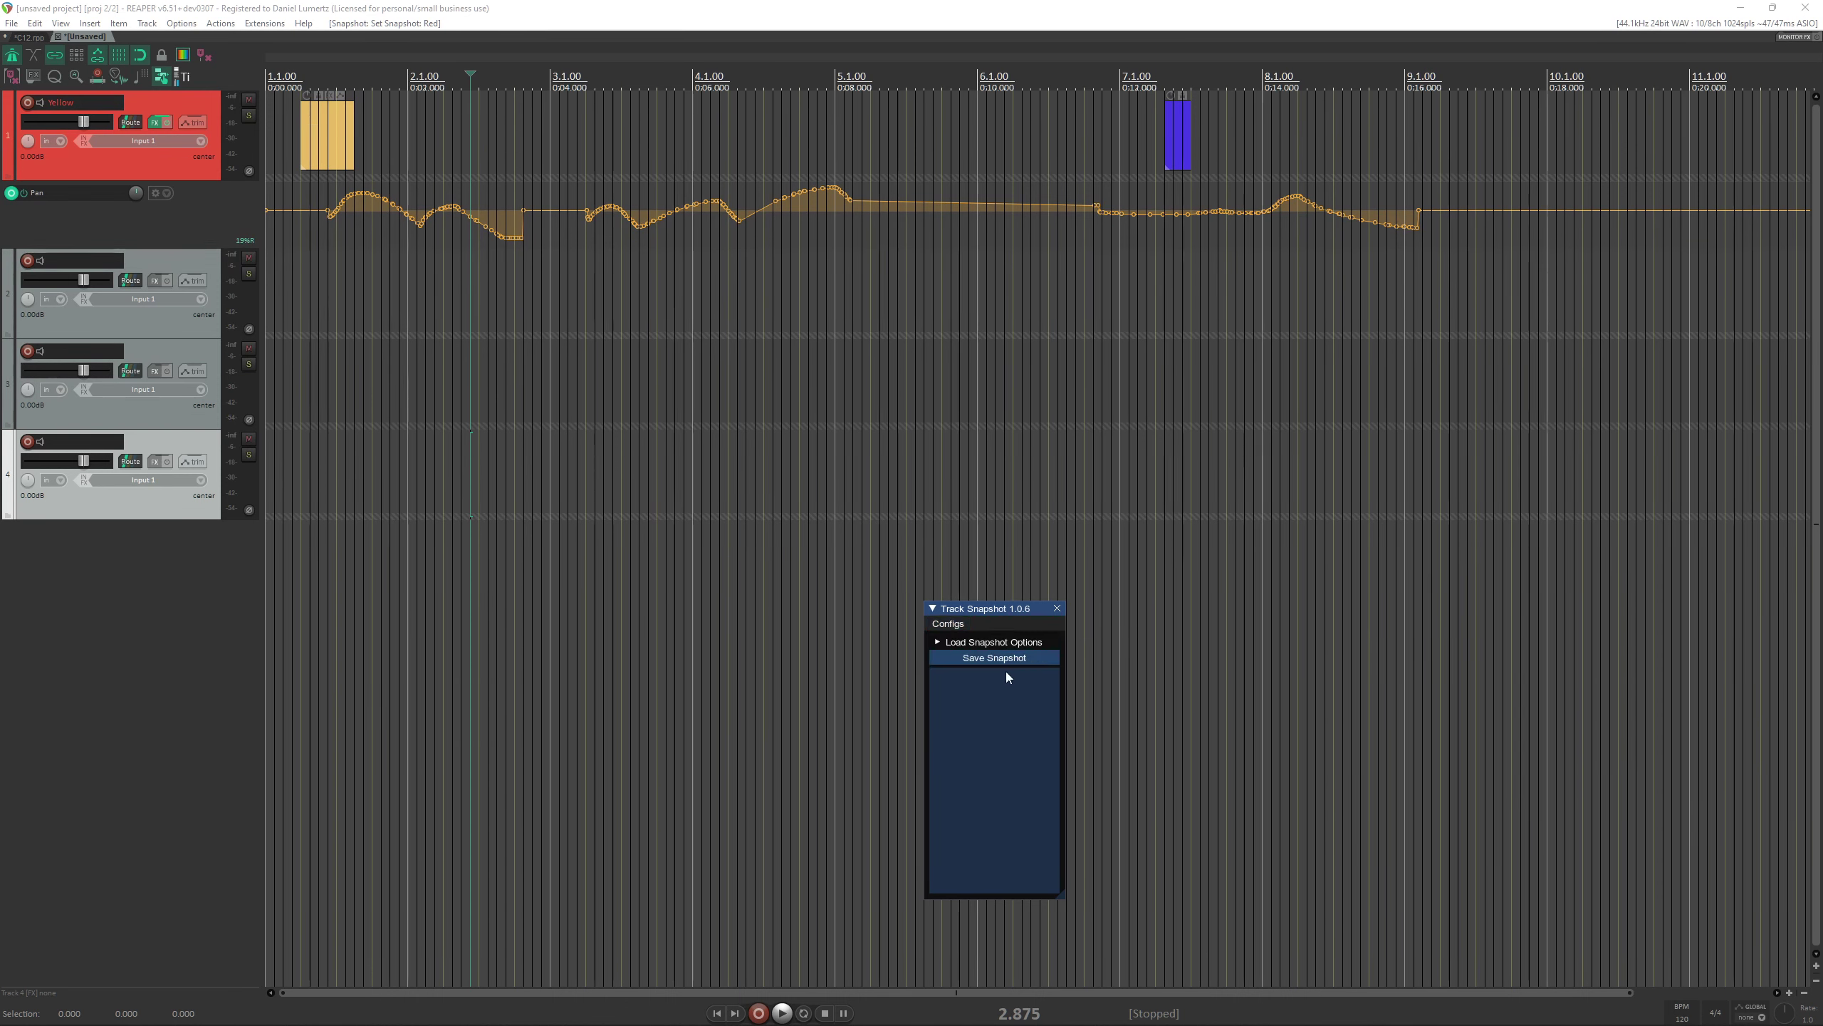
Select the first track to list its snapshots and recall Pikachu.
{"action": "left_click", "coordinate": [935, 625]}
{"action": "left_click", "coordinate": [936, 625]}
{"action": "left_click", "coordinate": [200, 104]}
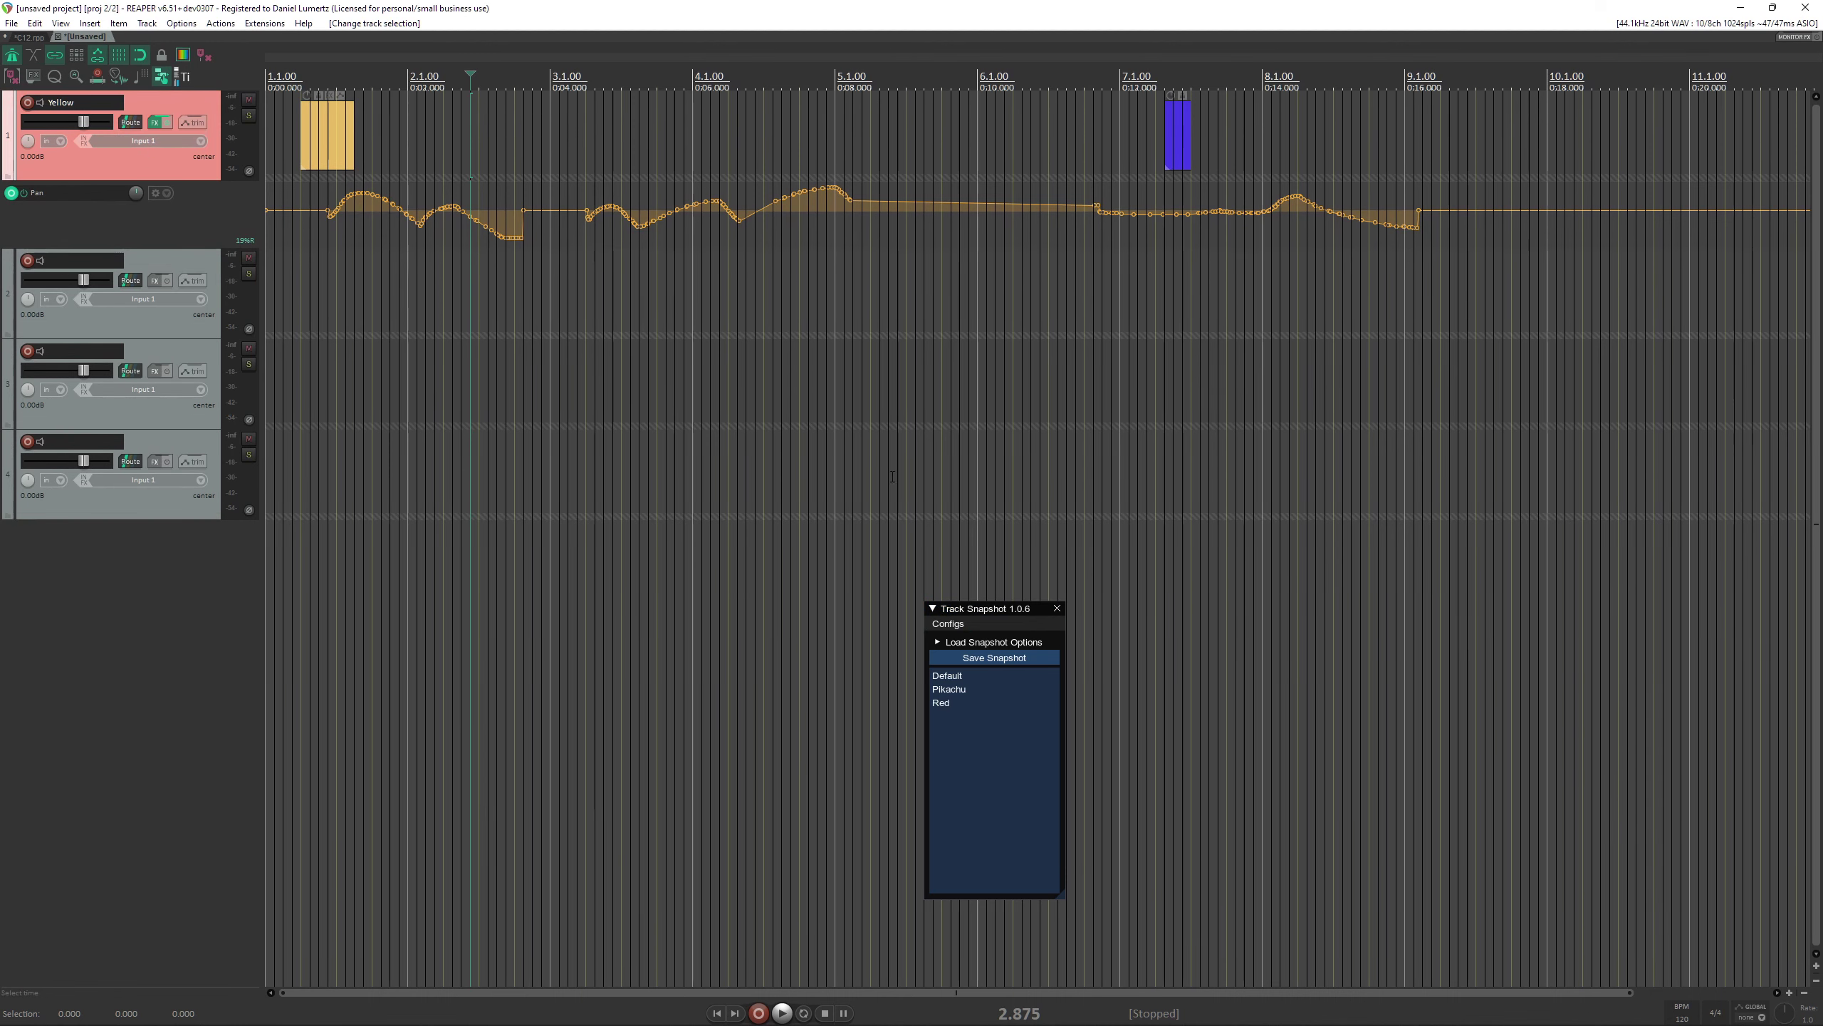
{"action": "left_click", "coordinate": [960, 689]}
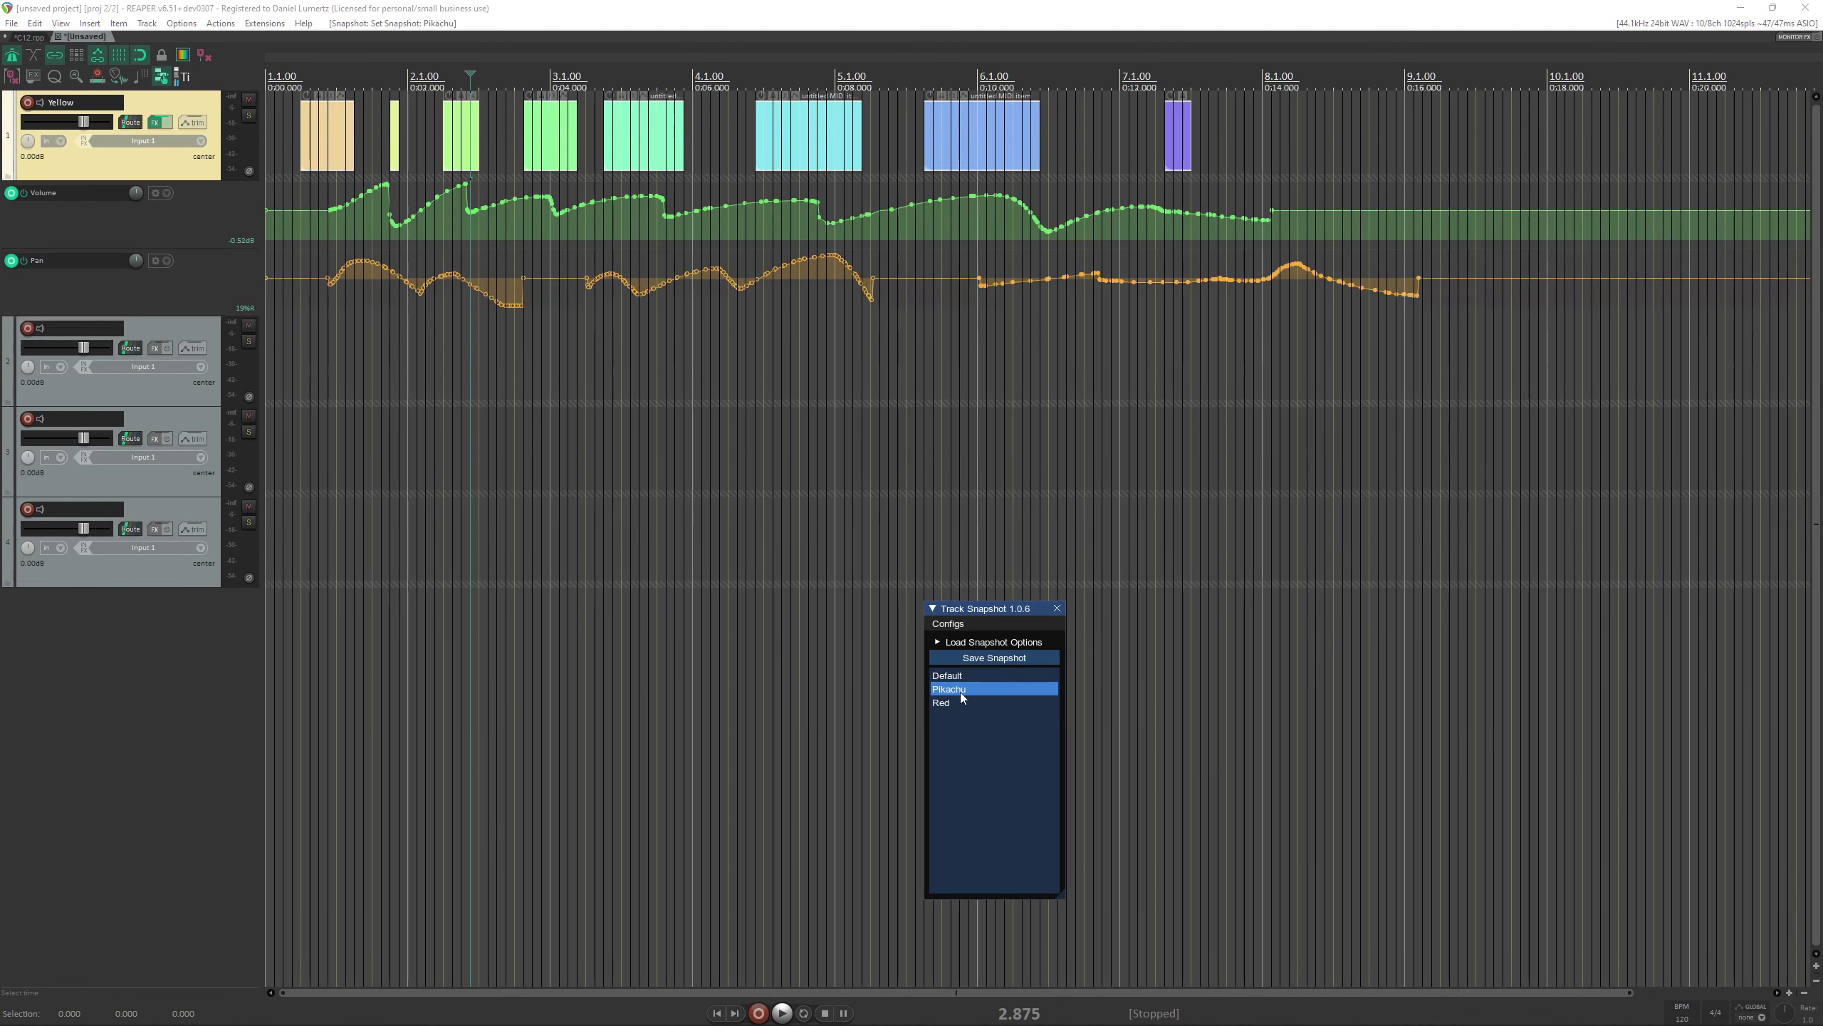
Restrict snapshot loading to Items only and recall the Pikachu, Default and Red snapshots, ending on Red.
{"action": "left_click", "coordinate": [940, 642]}
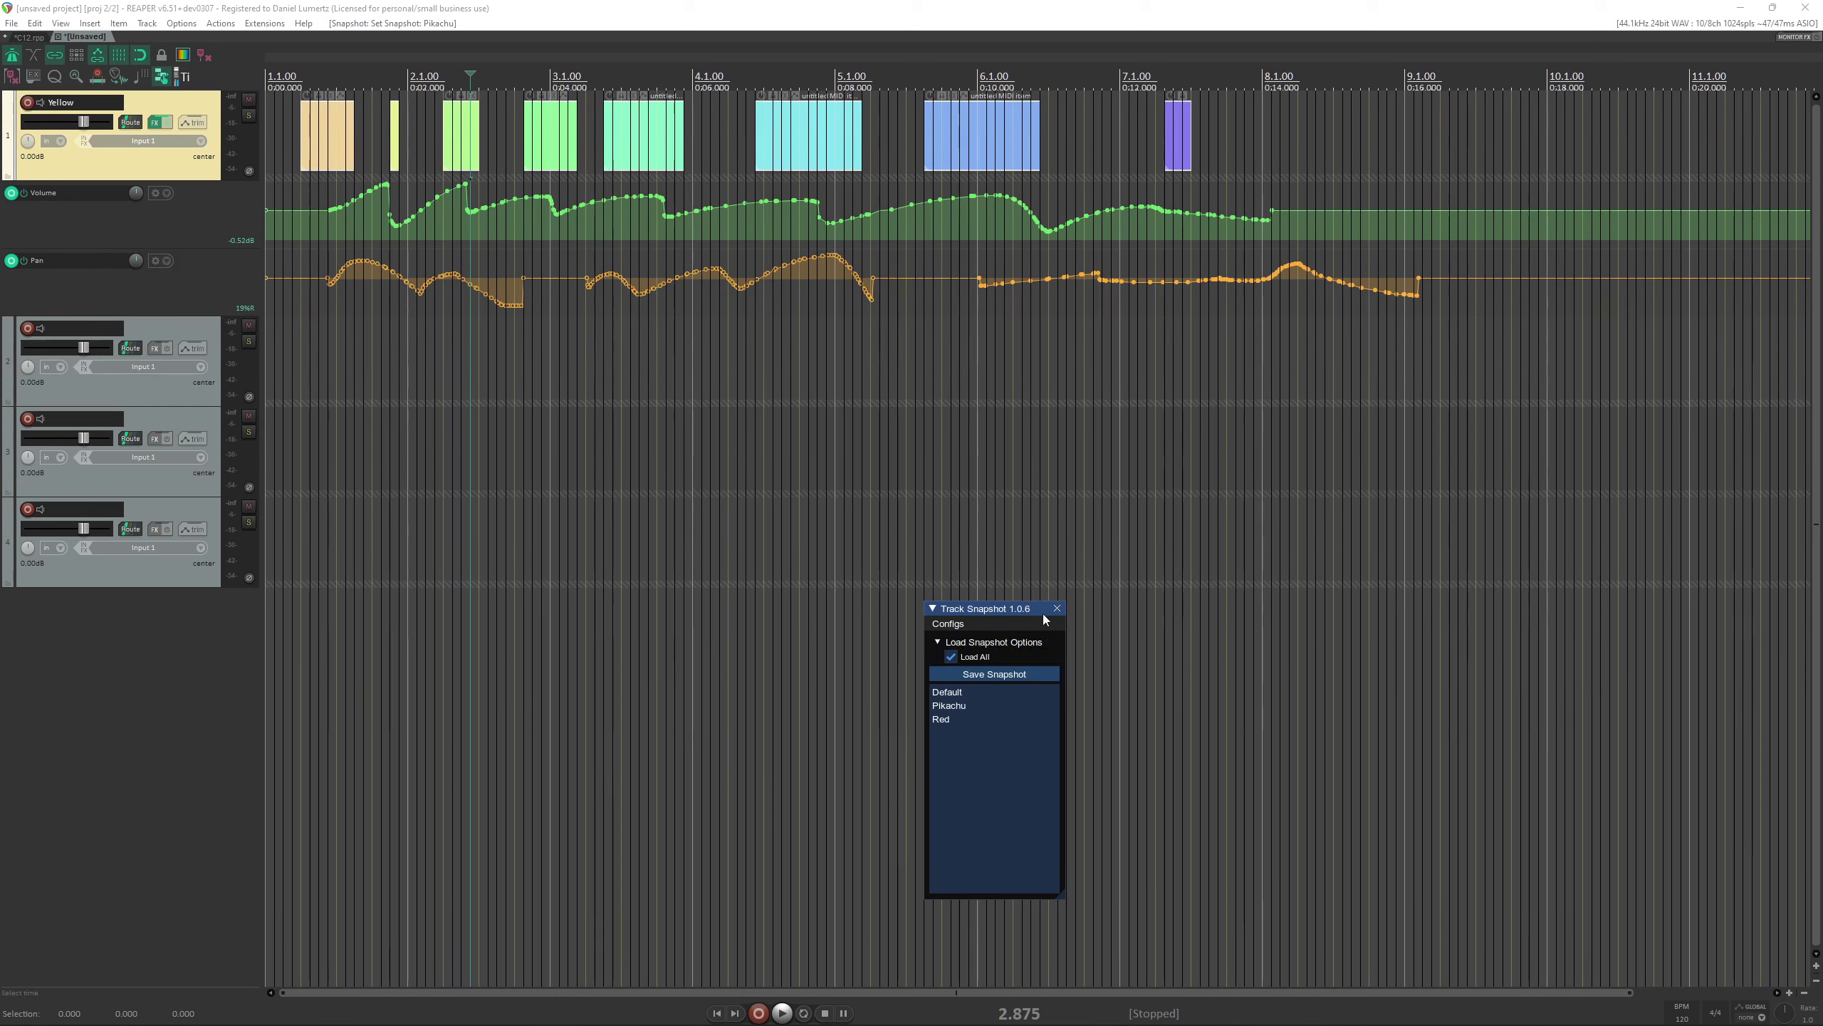
{"action": "left_click", "coordinate": [958, 655]}
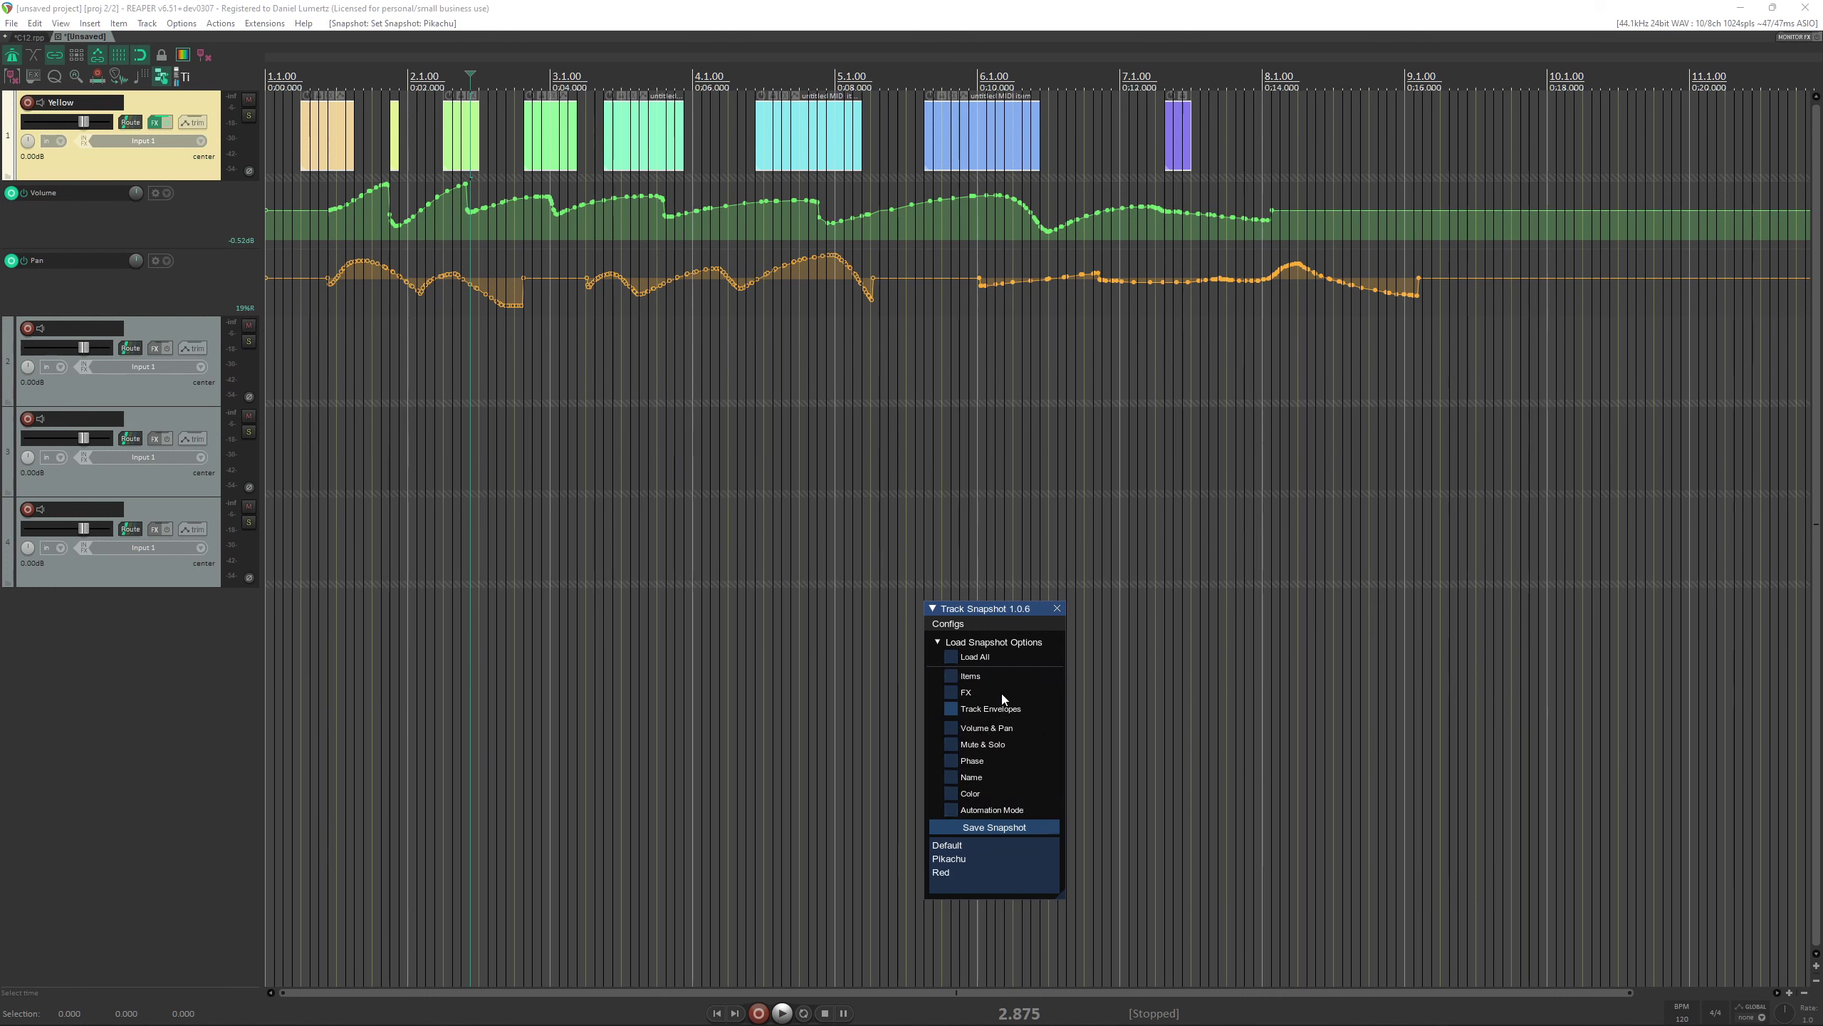
{"action": "left_click", "coordinate": [952, 676]}
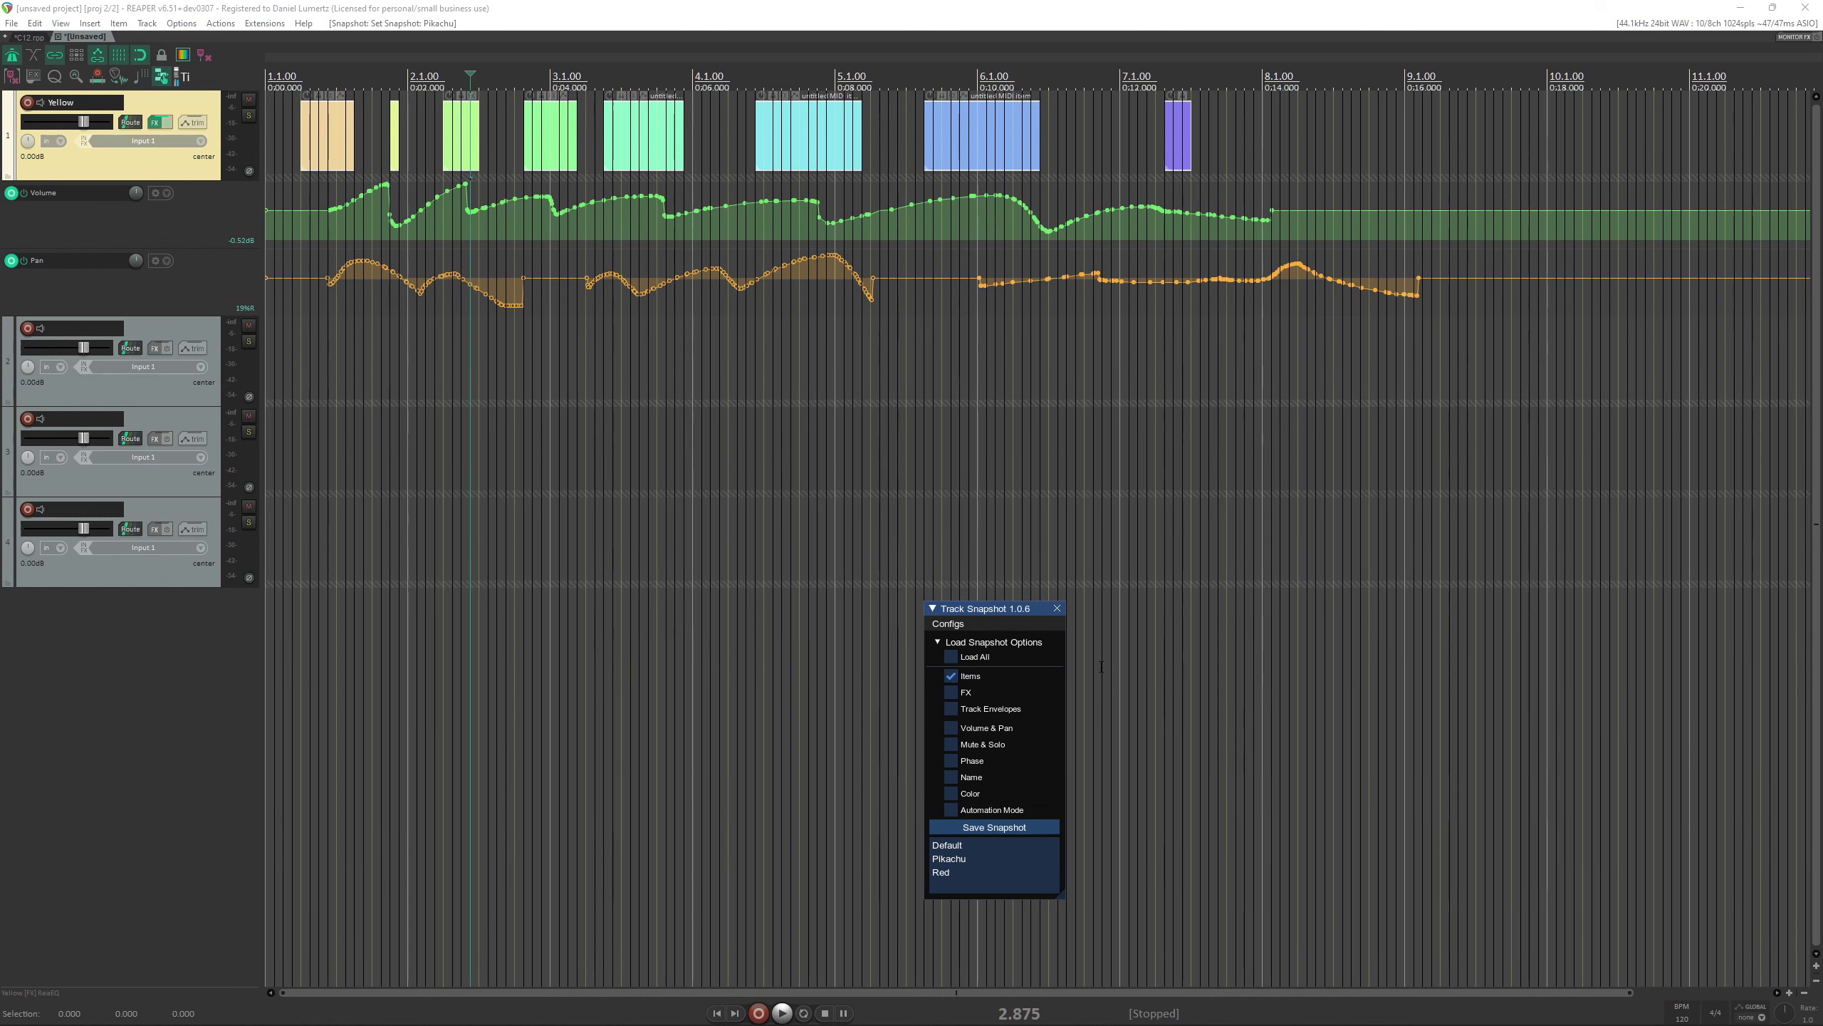
{"action": "left_click", "coordinate": [962, 858]}
{"action": "left_click", "coordinate": [961, 857]}
{"action": "left_click", "coordinate": [960, 872]}
{"action": "left_click", "coordinate": [960, 859]}
{"action": "left_click", "coordinate": [959, 845]}
{"action": "left_click", "coordinate": [954, 870]}
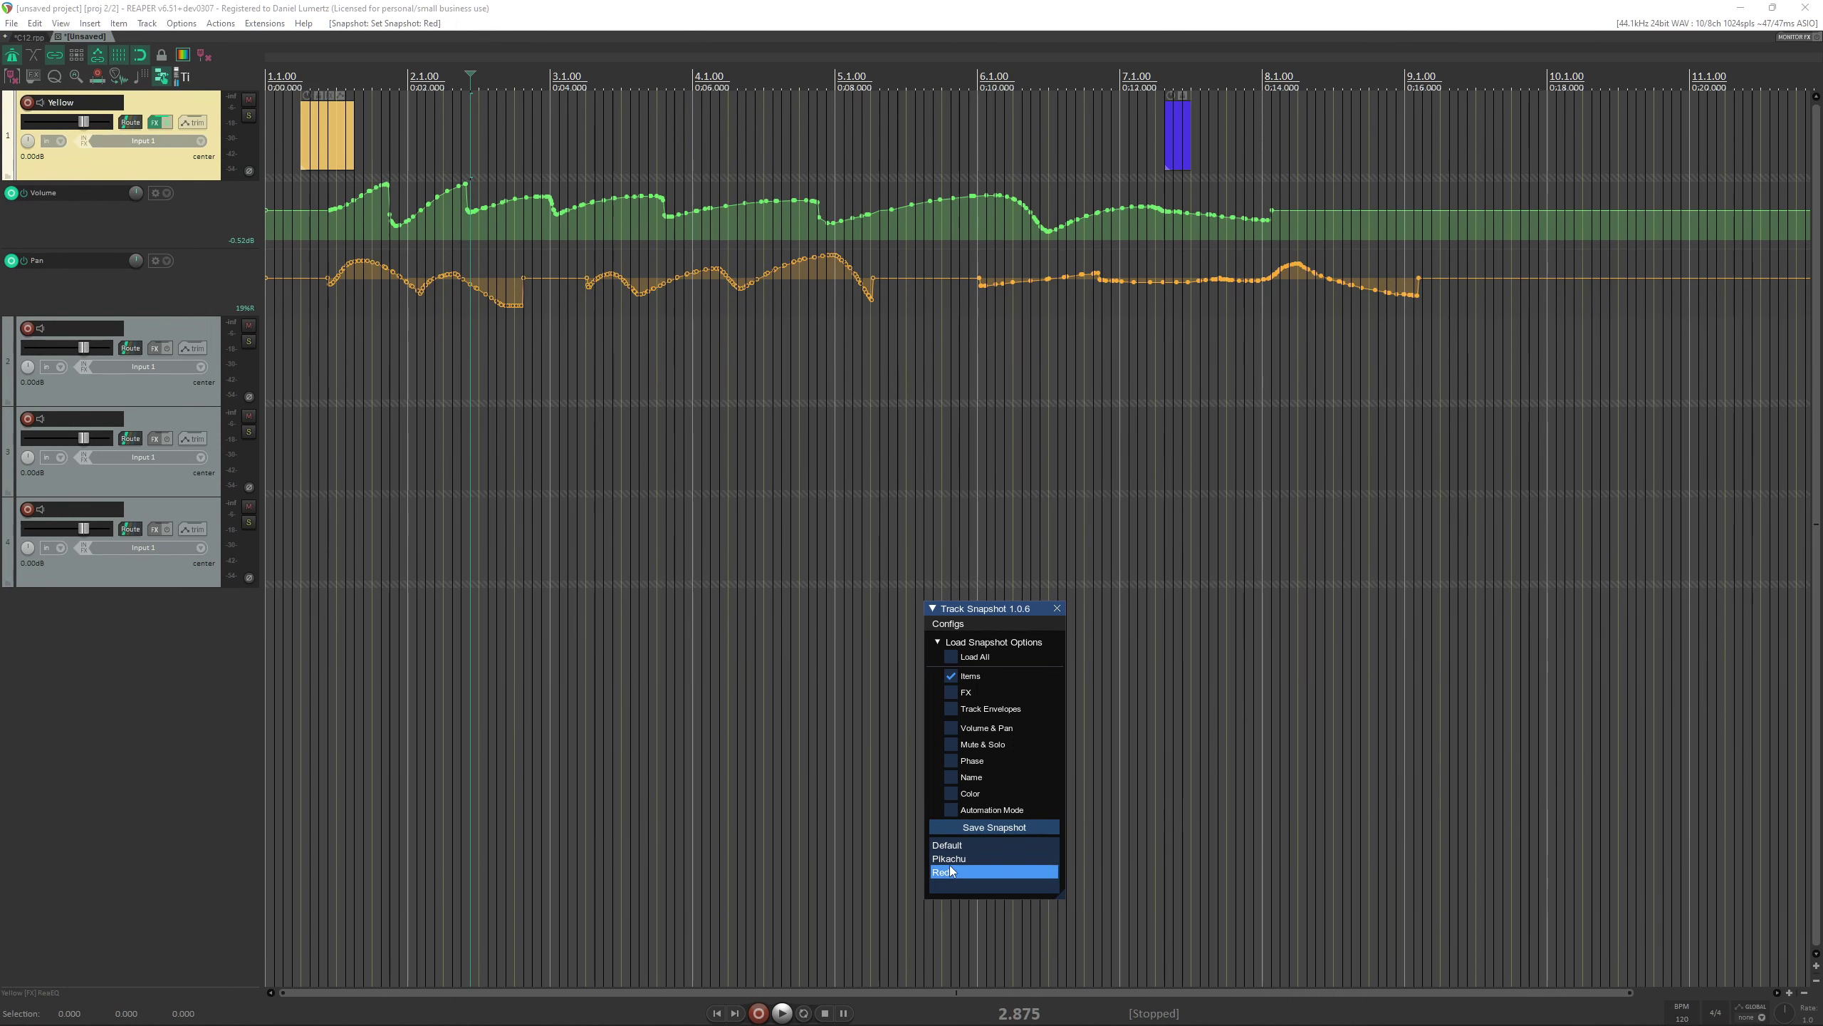
Restrict snapshot loading to Color only and cycle through the Red, Pikachu and Default snapshots.
{"action": "left_click", "coordinate": [951, 793]}
{"action": "left_click", "coordinate": [950, 676]}
{"action": "left_click", "coordinate": [953, 872]}
{"action": "left_click", "coordinate": [958, 859]}
{"action": "left_click", "coordinate": [954, 844]}
{"action": "left_click", "coordinate": [959, 858]}
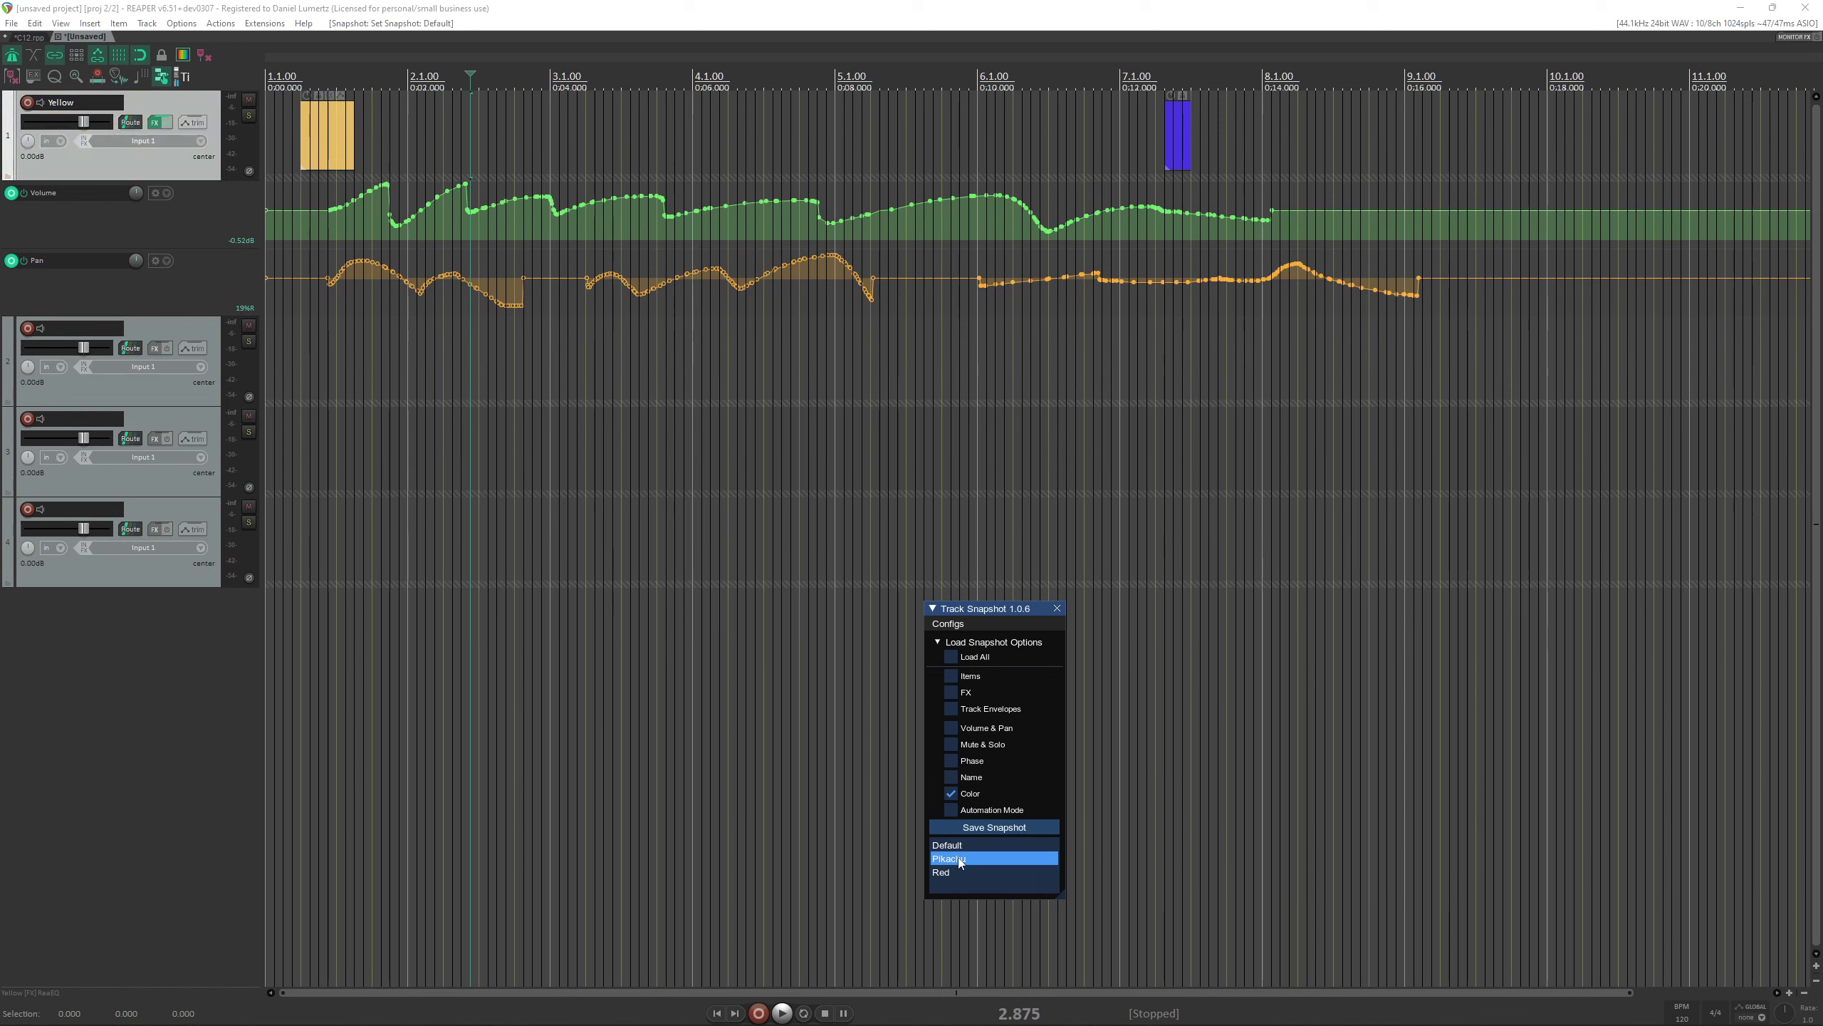
{"action": "left_click", "coordinate": [951, 872]}
{"action": "left_click", "coordinate": [955, 858]}
{"action": "left_click", "coordinate": [954, 845]}
Add Name and FX to the loaded snapshot properties and cycle through the Default, Pikachu and Red snapshots, ending on Red.
{"action": "left_click", "coordinate": [951, 776]}
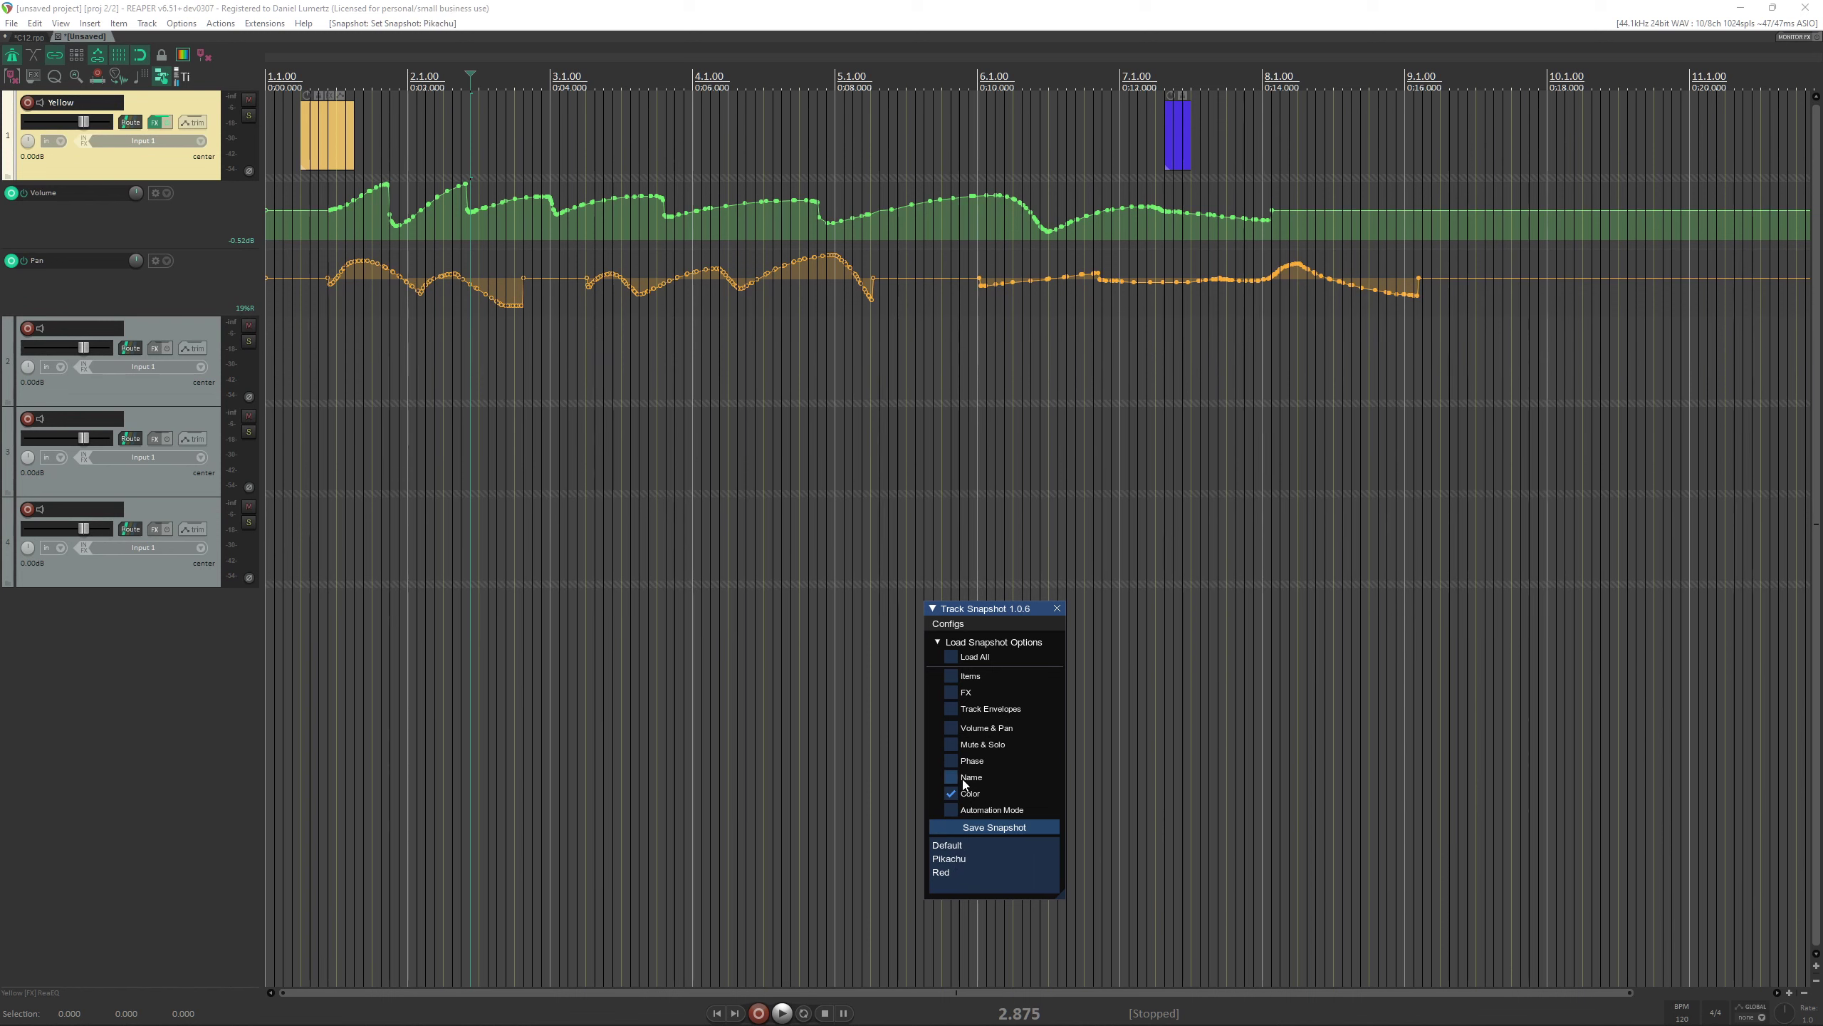
{"action": "left_click", "coordinate": [963, 846]}
{"action": "left_click", "coordinate": [958, 859]}
{"action": "left_click", "coordinate": [953, 872]}
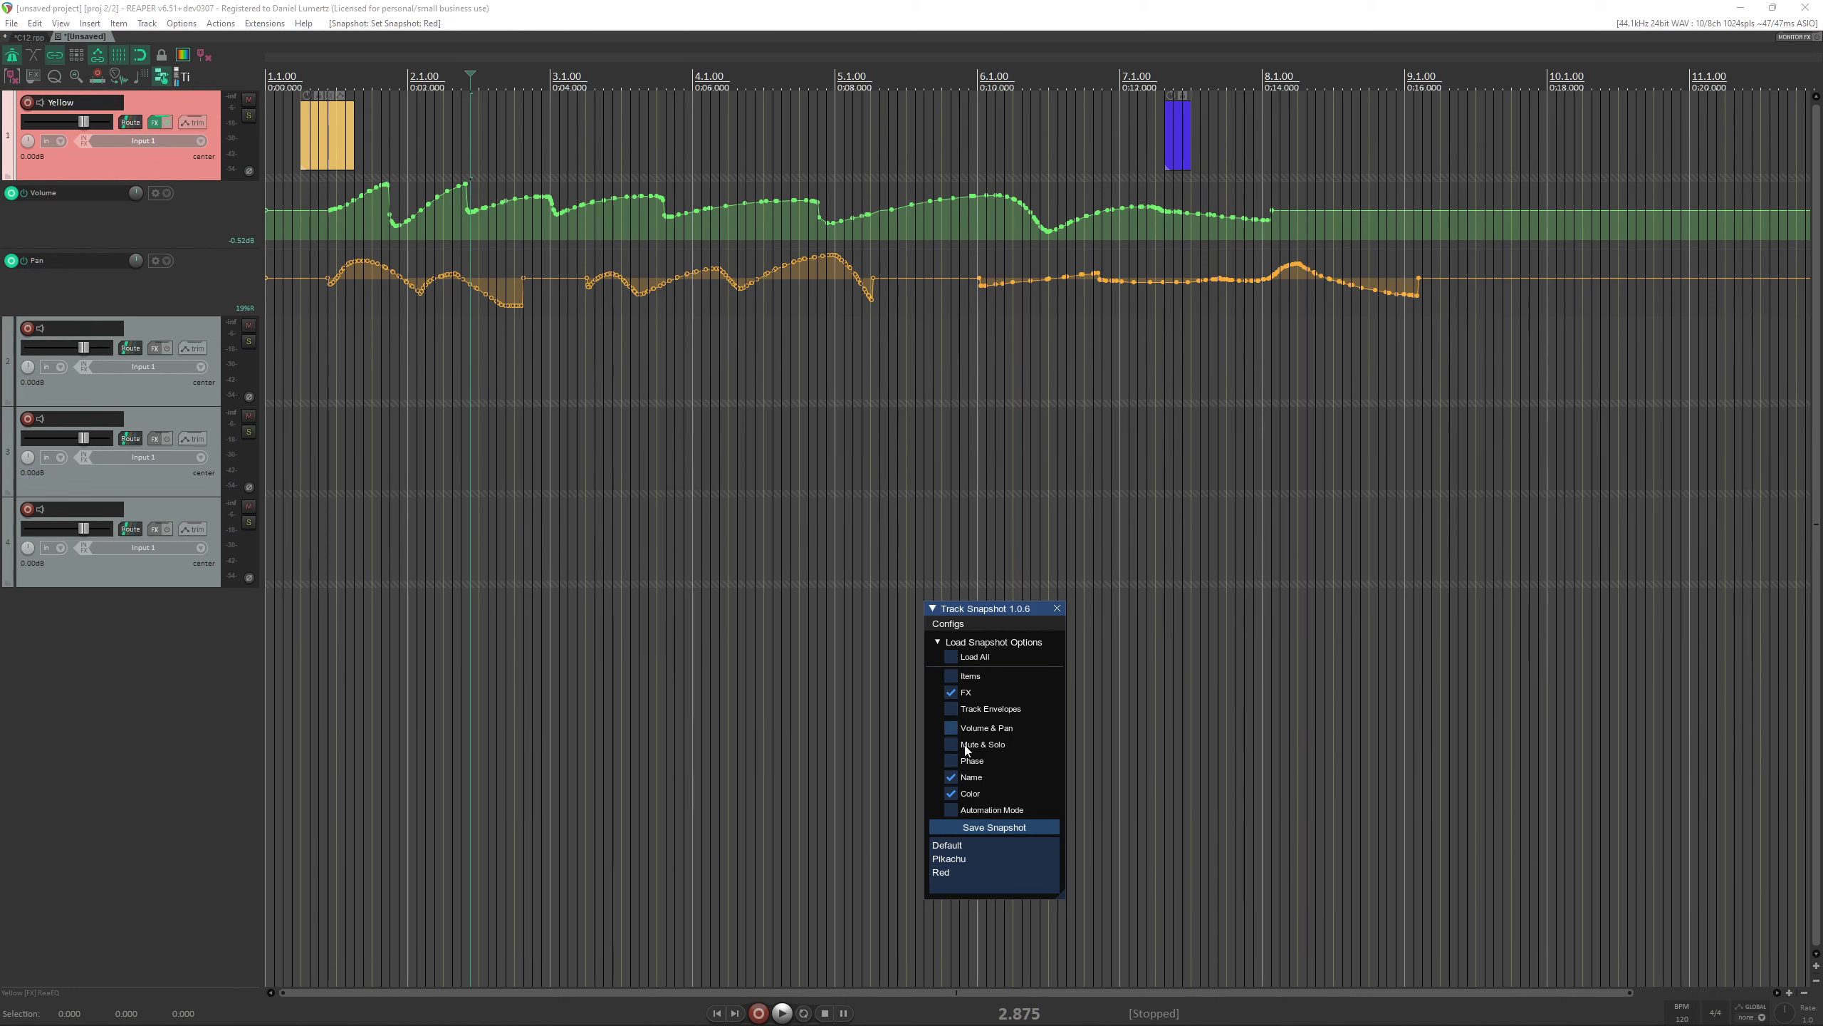
{"action": "left_click", "coordinate": [955, 859]}
{"action": "left_click", "coordinate": [956, 846]}
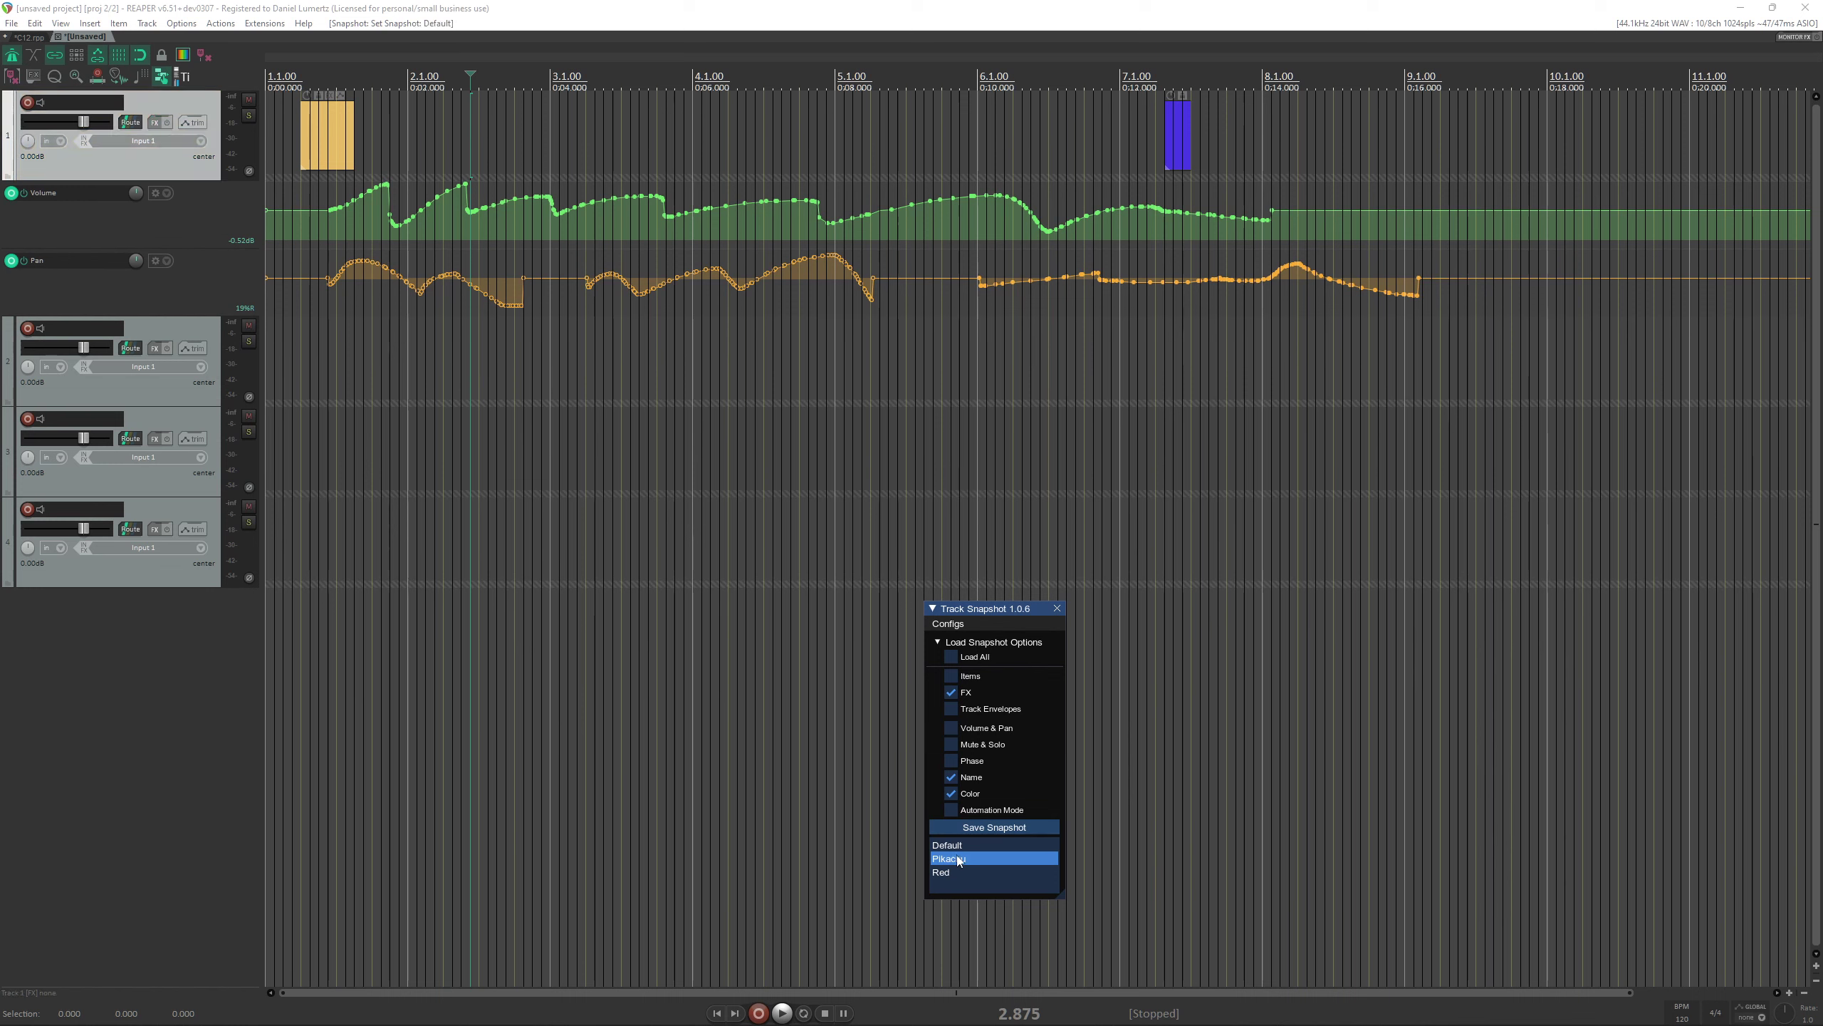
{"action": "left_click", "coordinate": [960, 859]}
{"action": "left_click", "coordinate": [942, 872]}
Add the VST3 Ozone 9 plug-in to the first track's FX chain after ReaEQ and close the chain.
{"action": "left_click", "coordinate": [154, 123]}
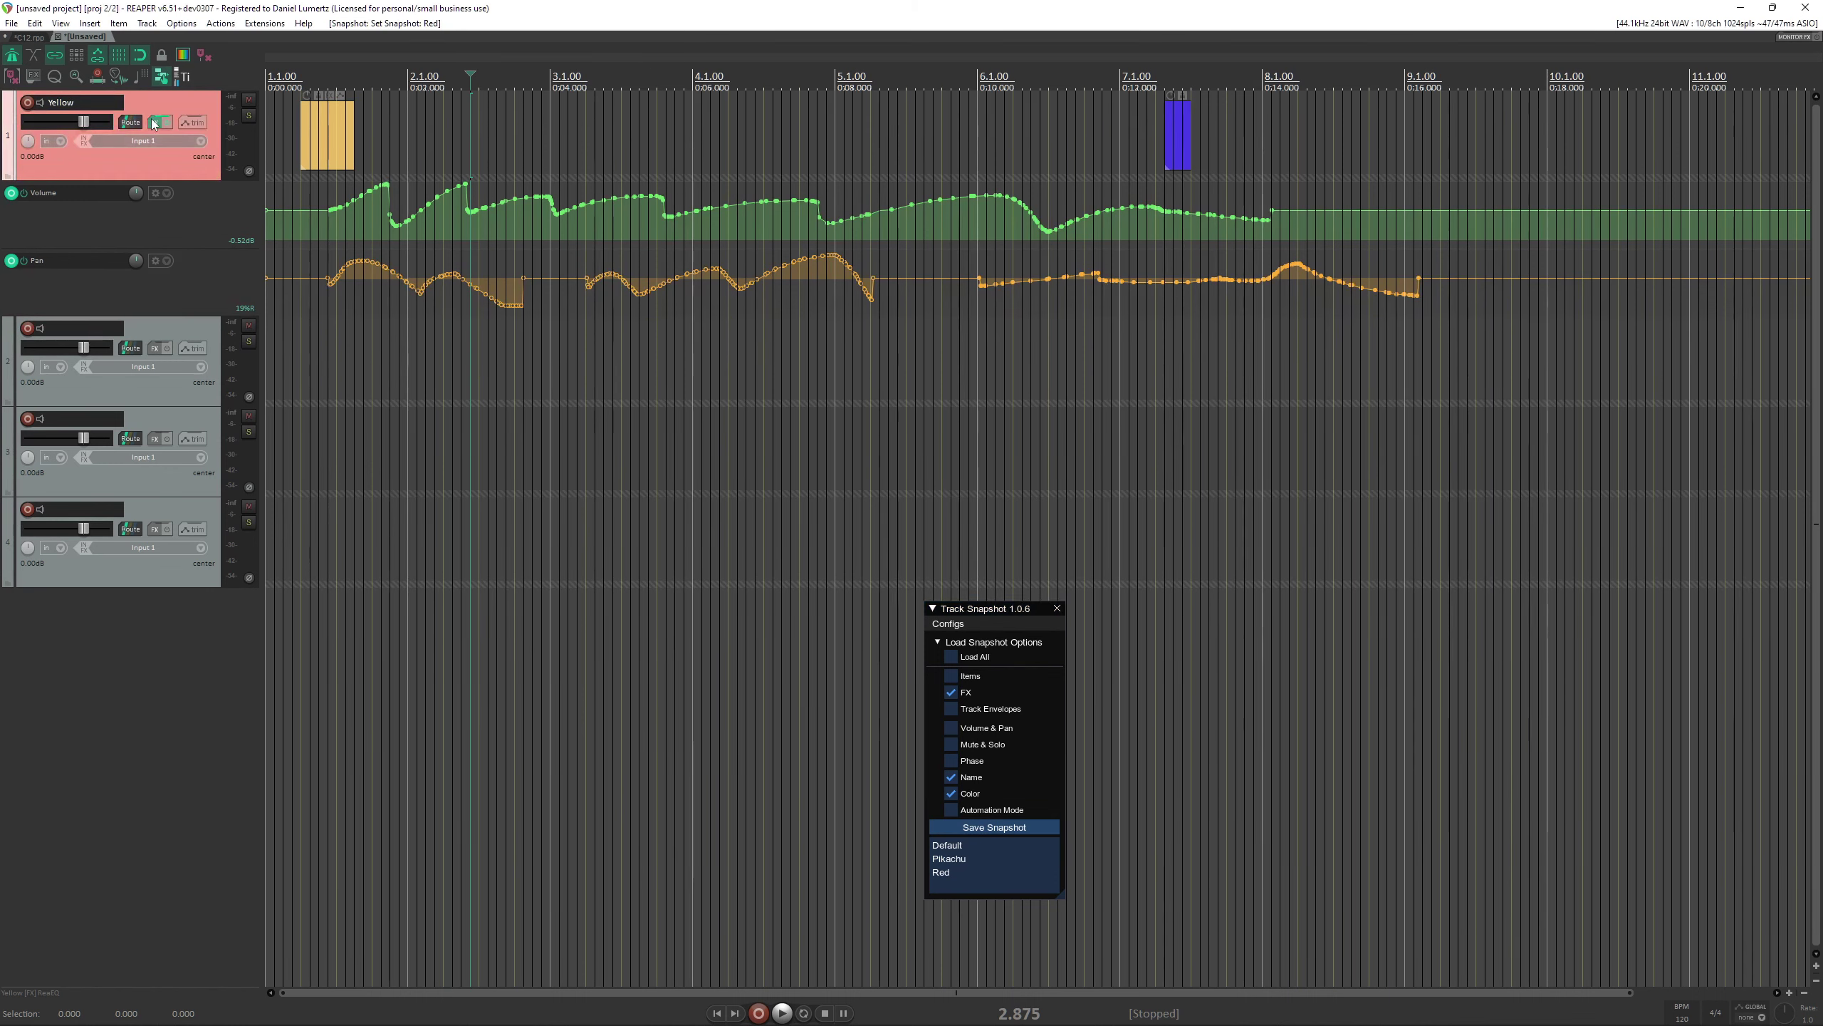
{"action": "left_click", "coordinate": [44, 337]}
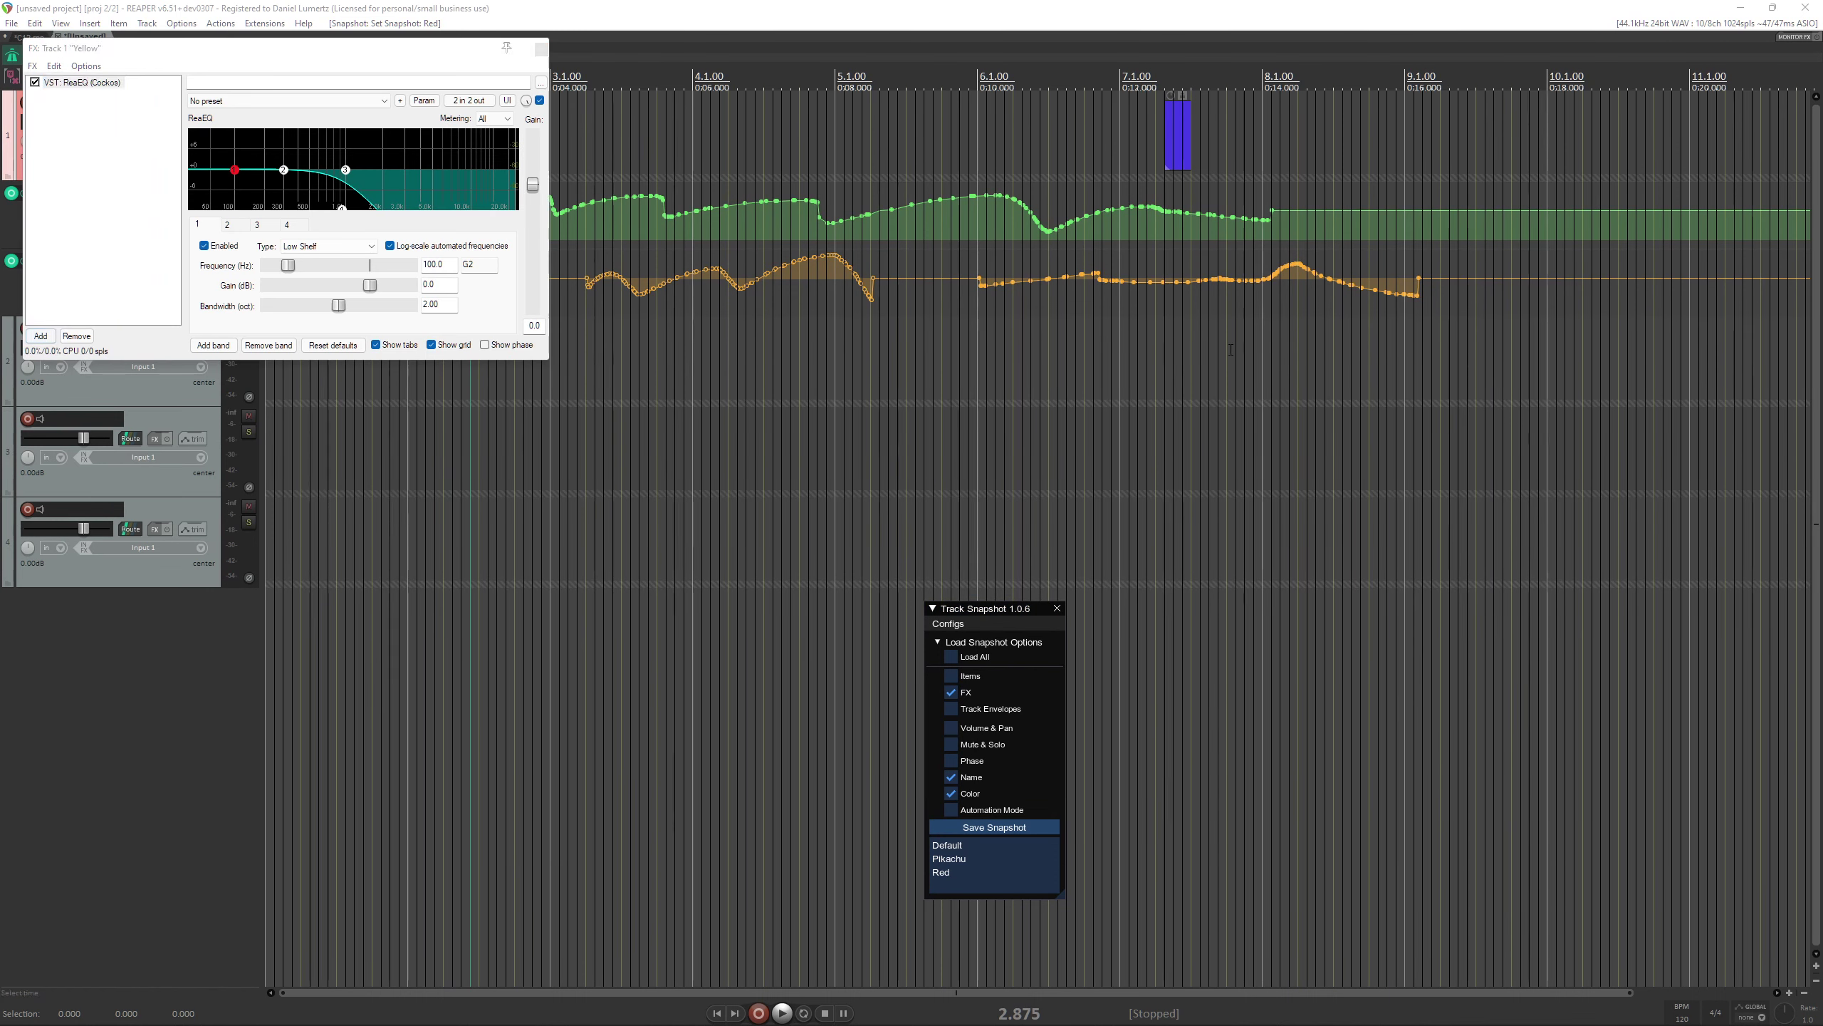
{"action": "left_click_drag", "start_coordinate": [1822, 163], "coordinate": [1476, 161]}
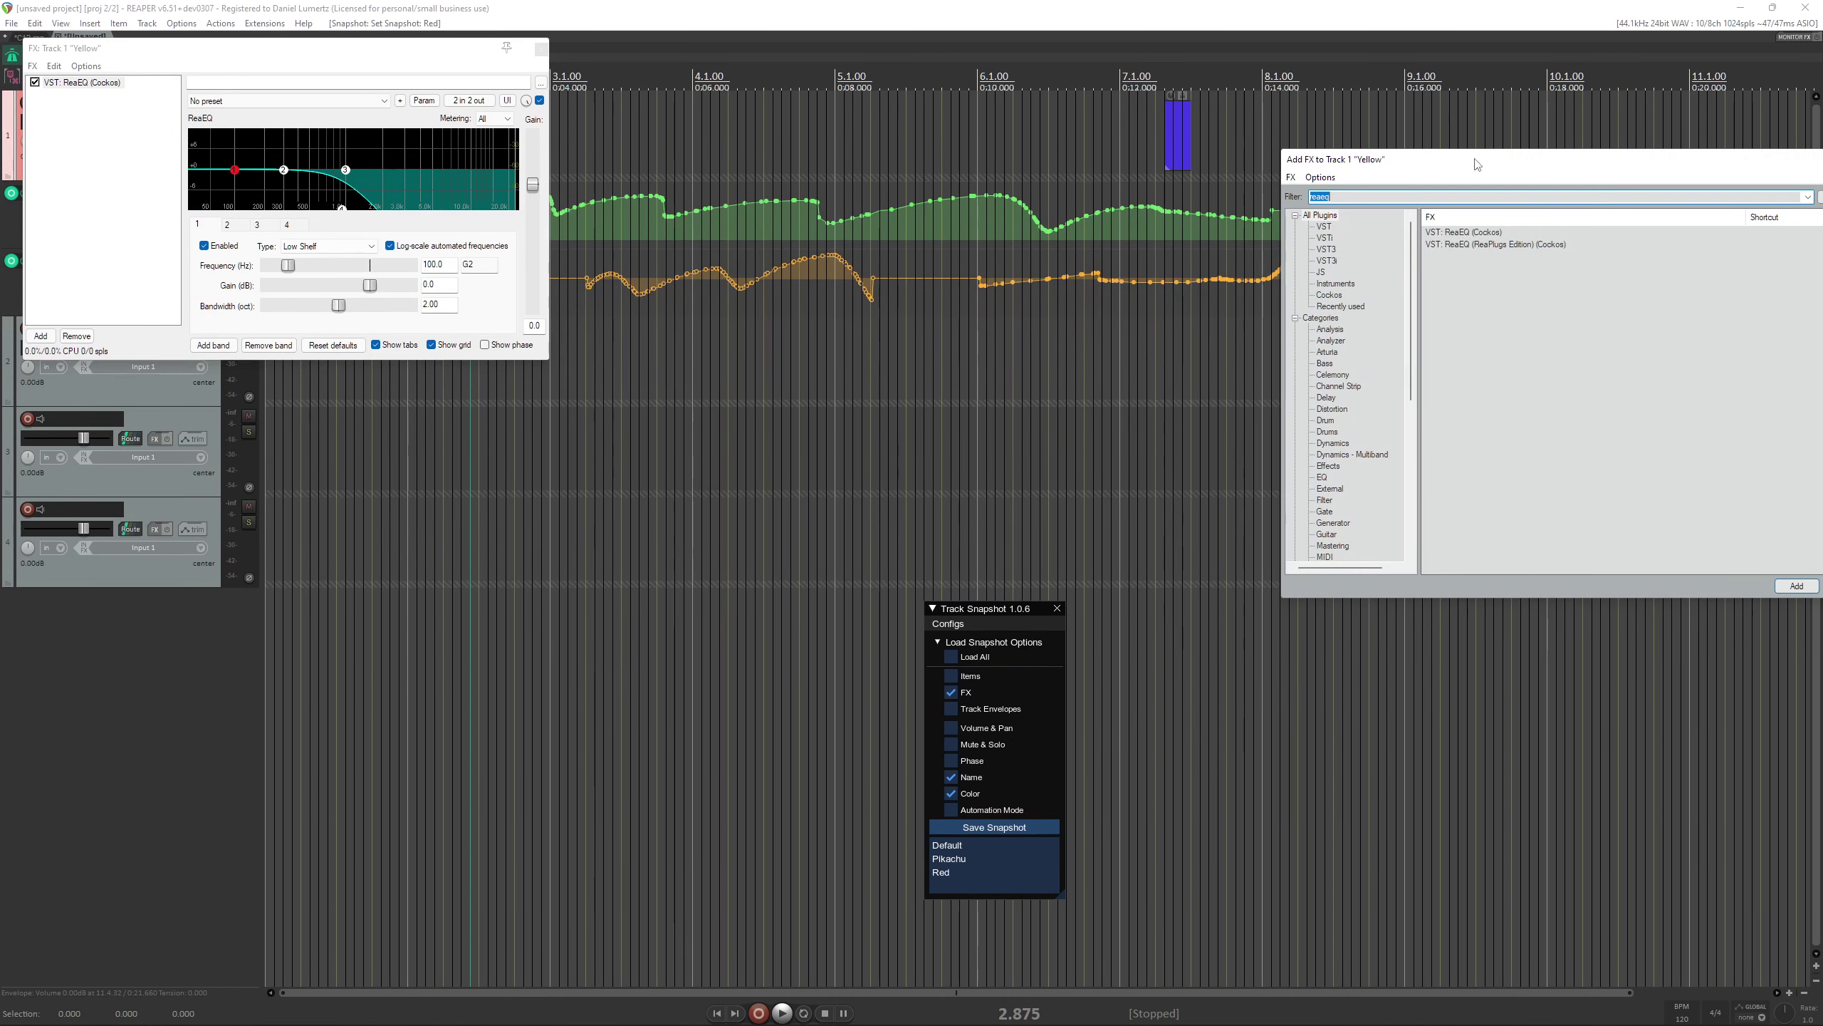
{"action": "type", "text": "ozone"}
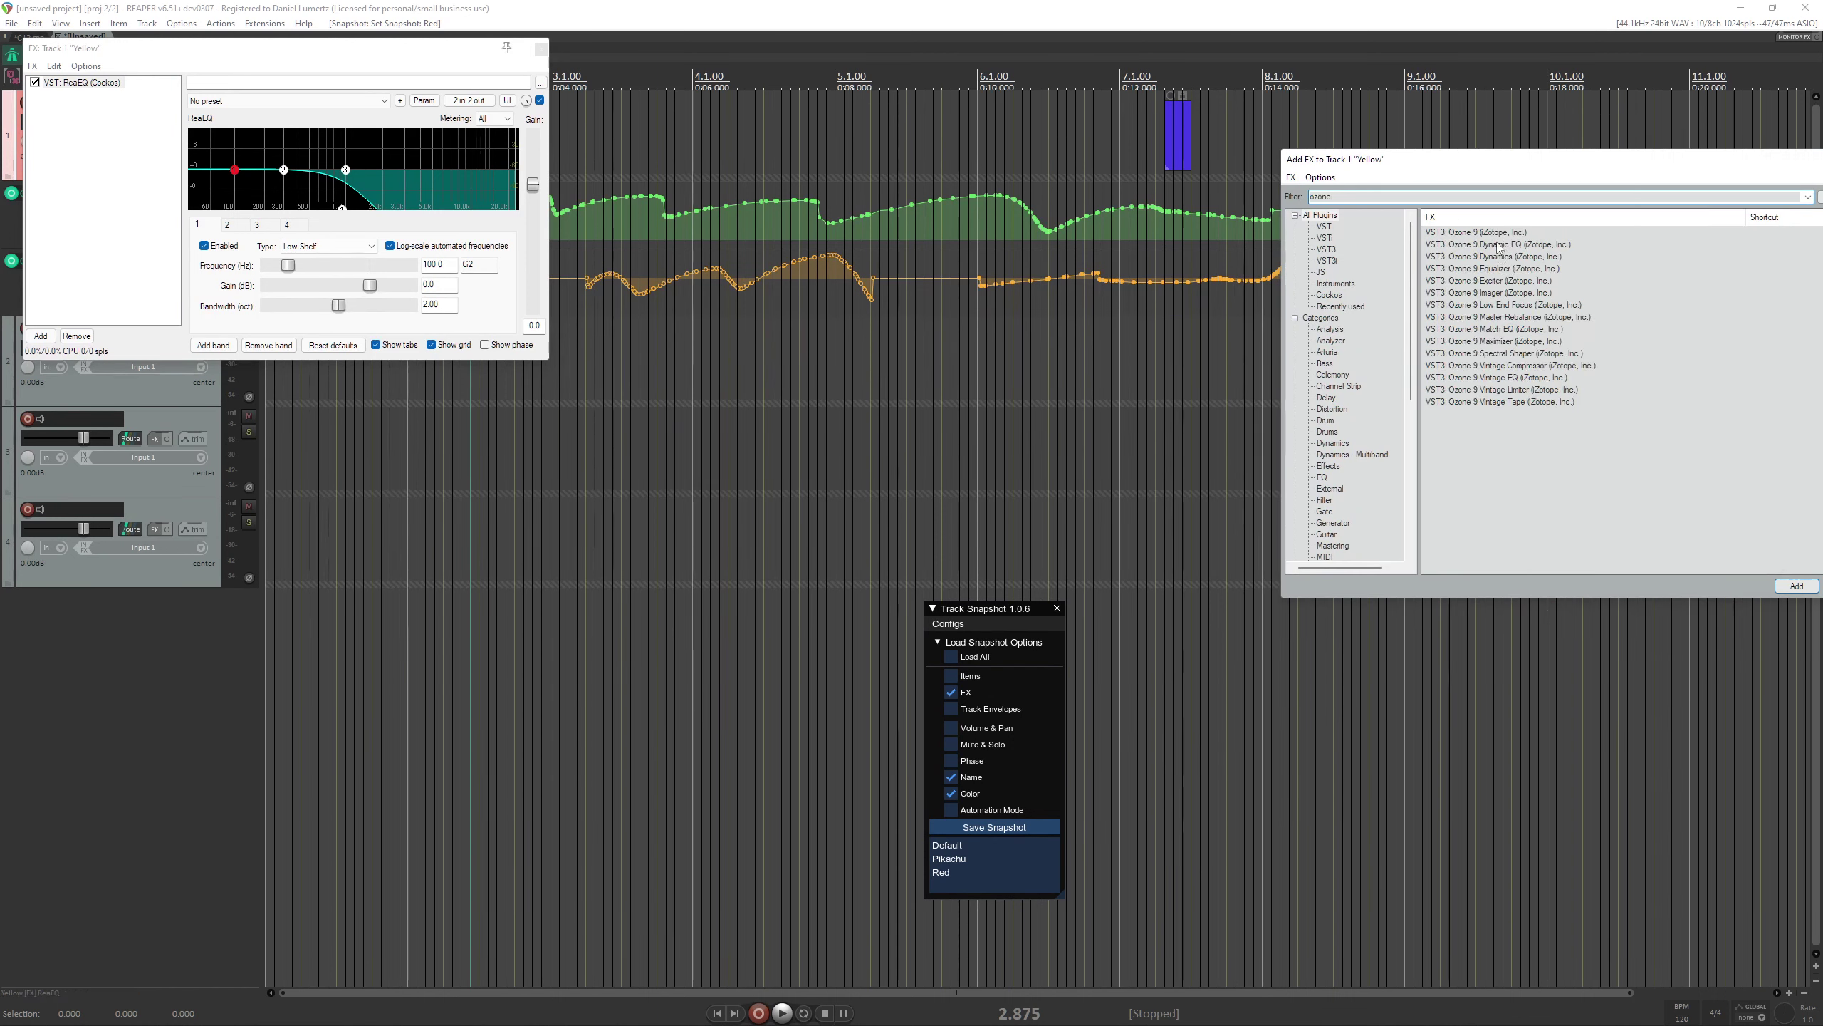
{"action": "left_click", "coordinate": [1499, 232]}
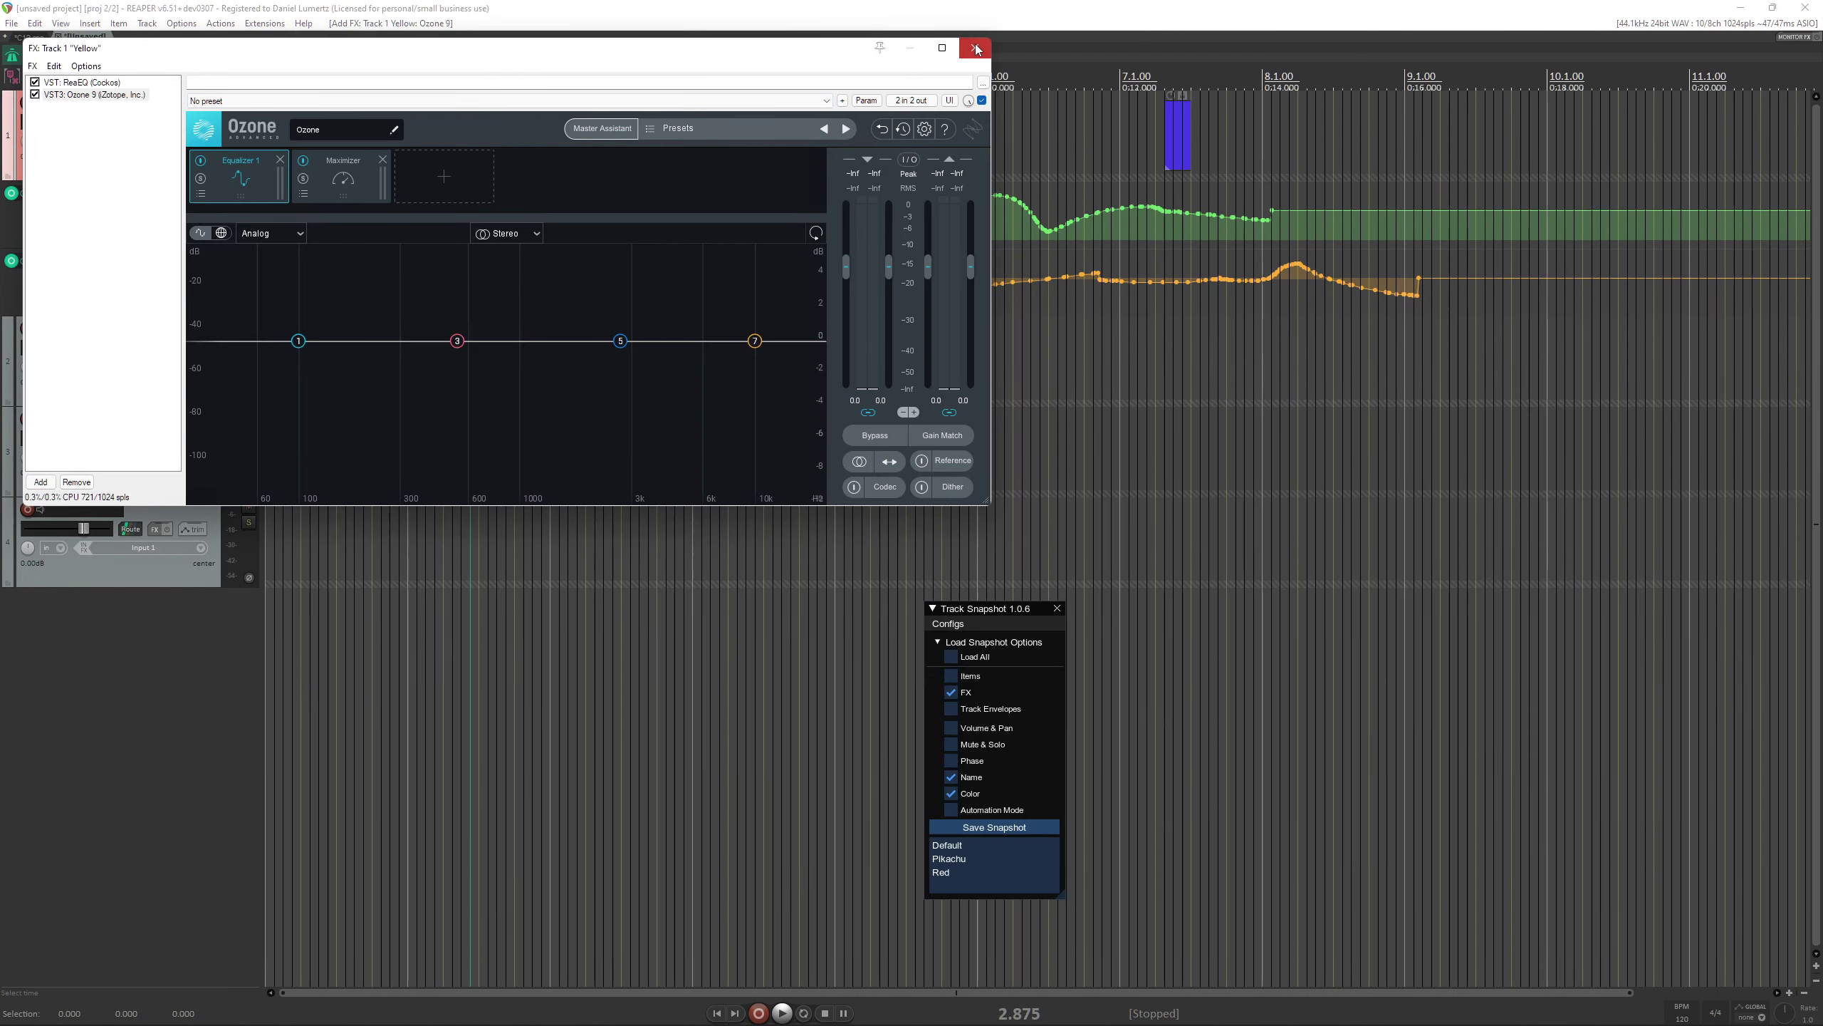
{"action": "left_click", "coordinate": [975, 48]}
Delete the Default, Red and Pikachu snapshots.
{"action": "right_click", "coordinate": [958, 843]}
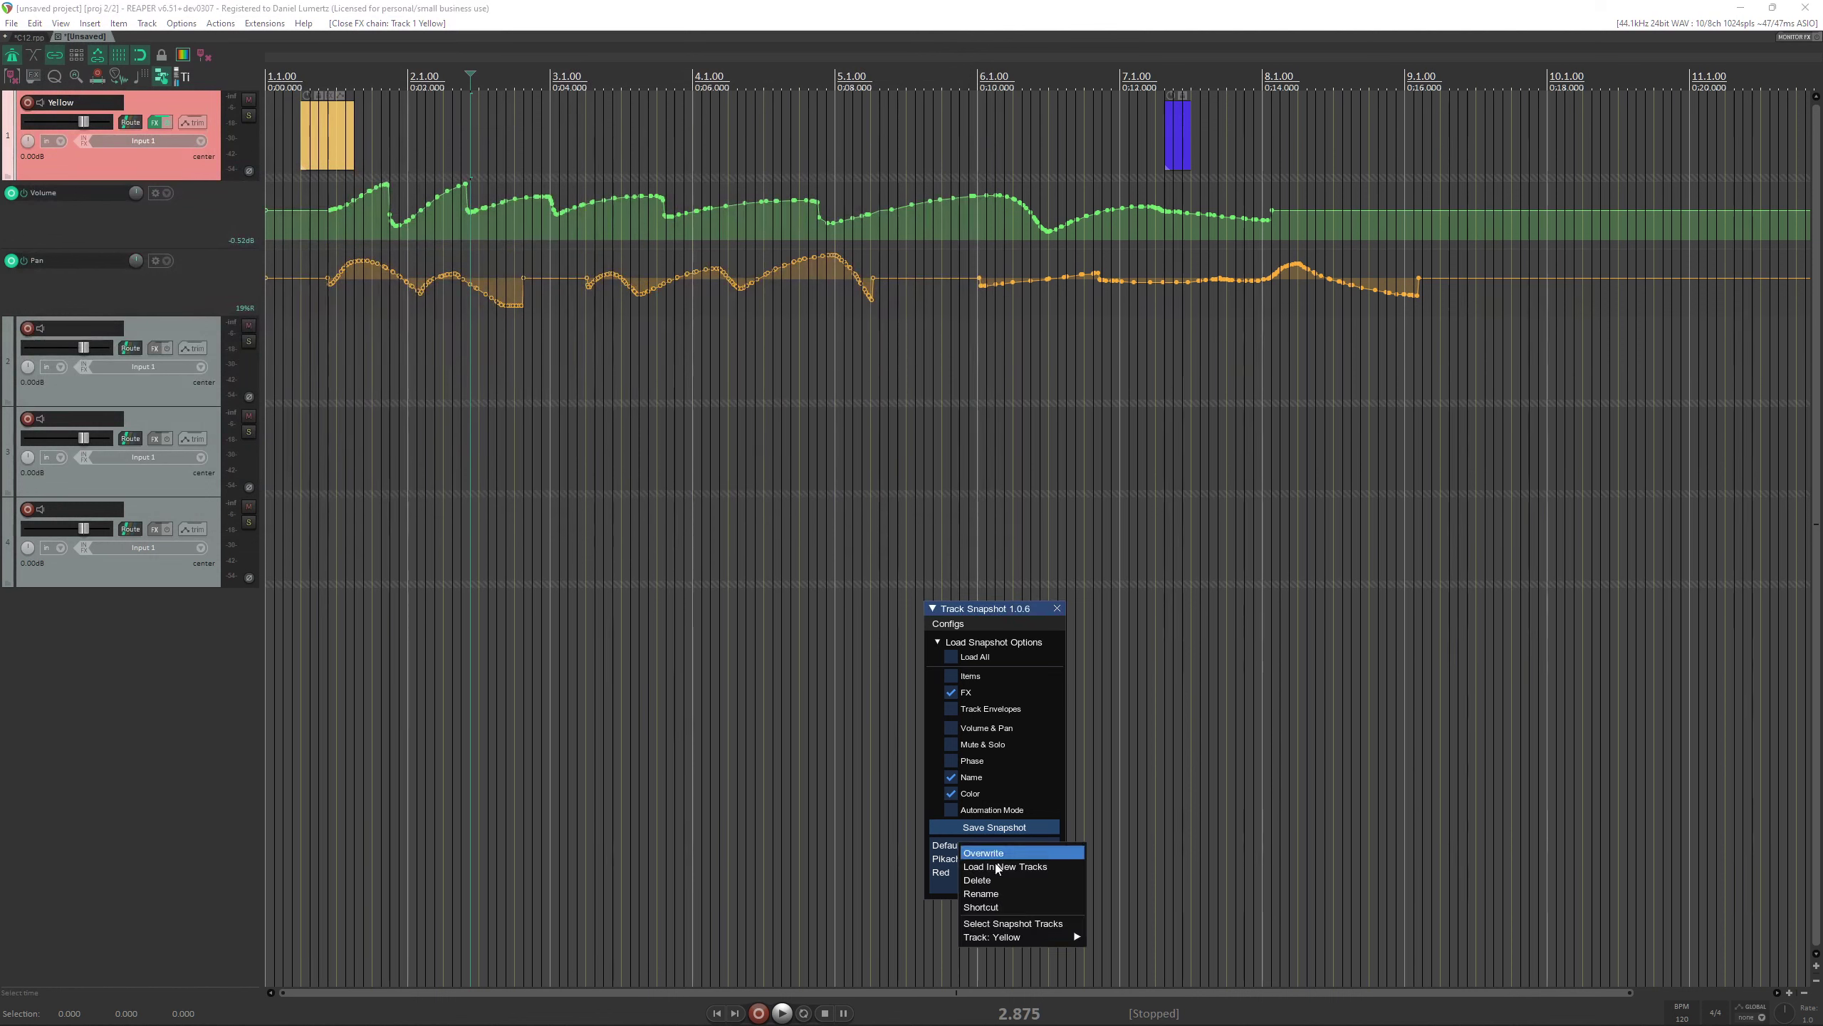
{"action": "left_click", "coordinate": [1003, 881]}
{"action": "right_click", "coordinate": [969, 859]}
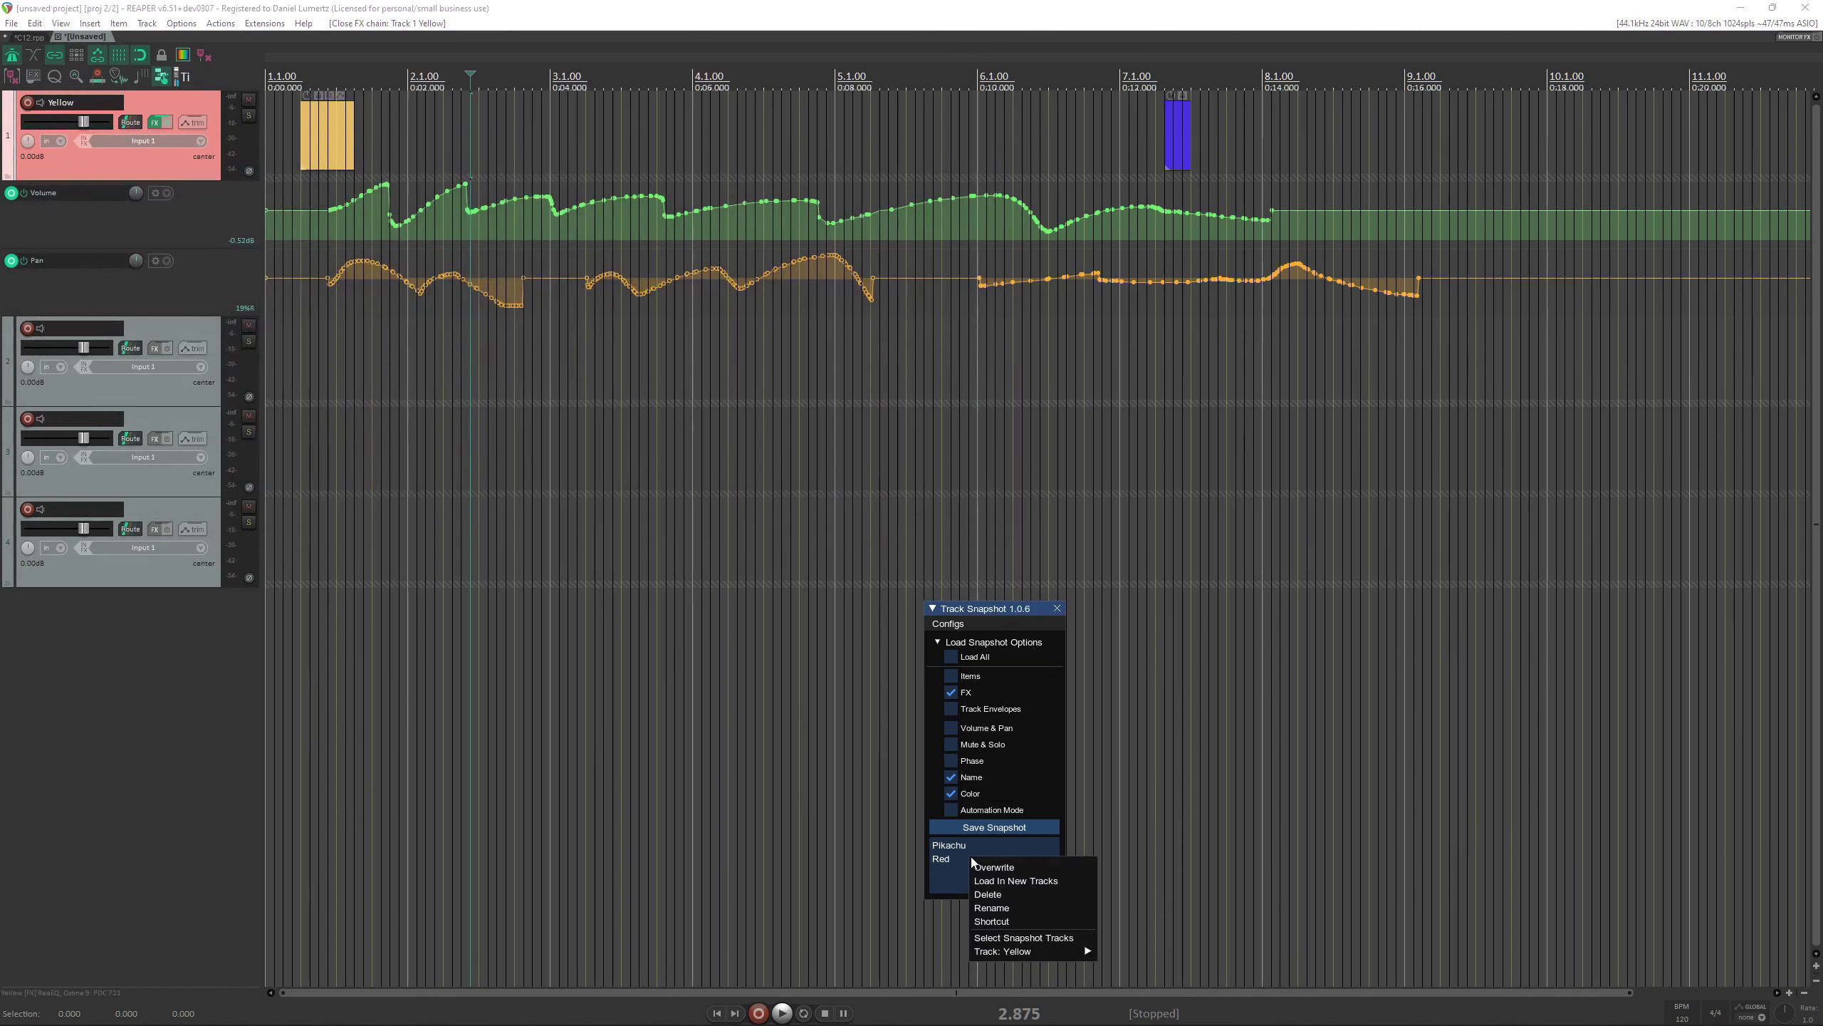
{"action": "left_click", "coordinate": [1005, 889]}
{"action": "right_click", "coordinate": [963, 855]}
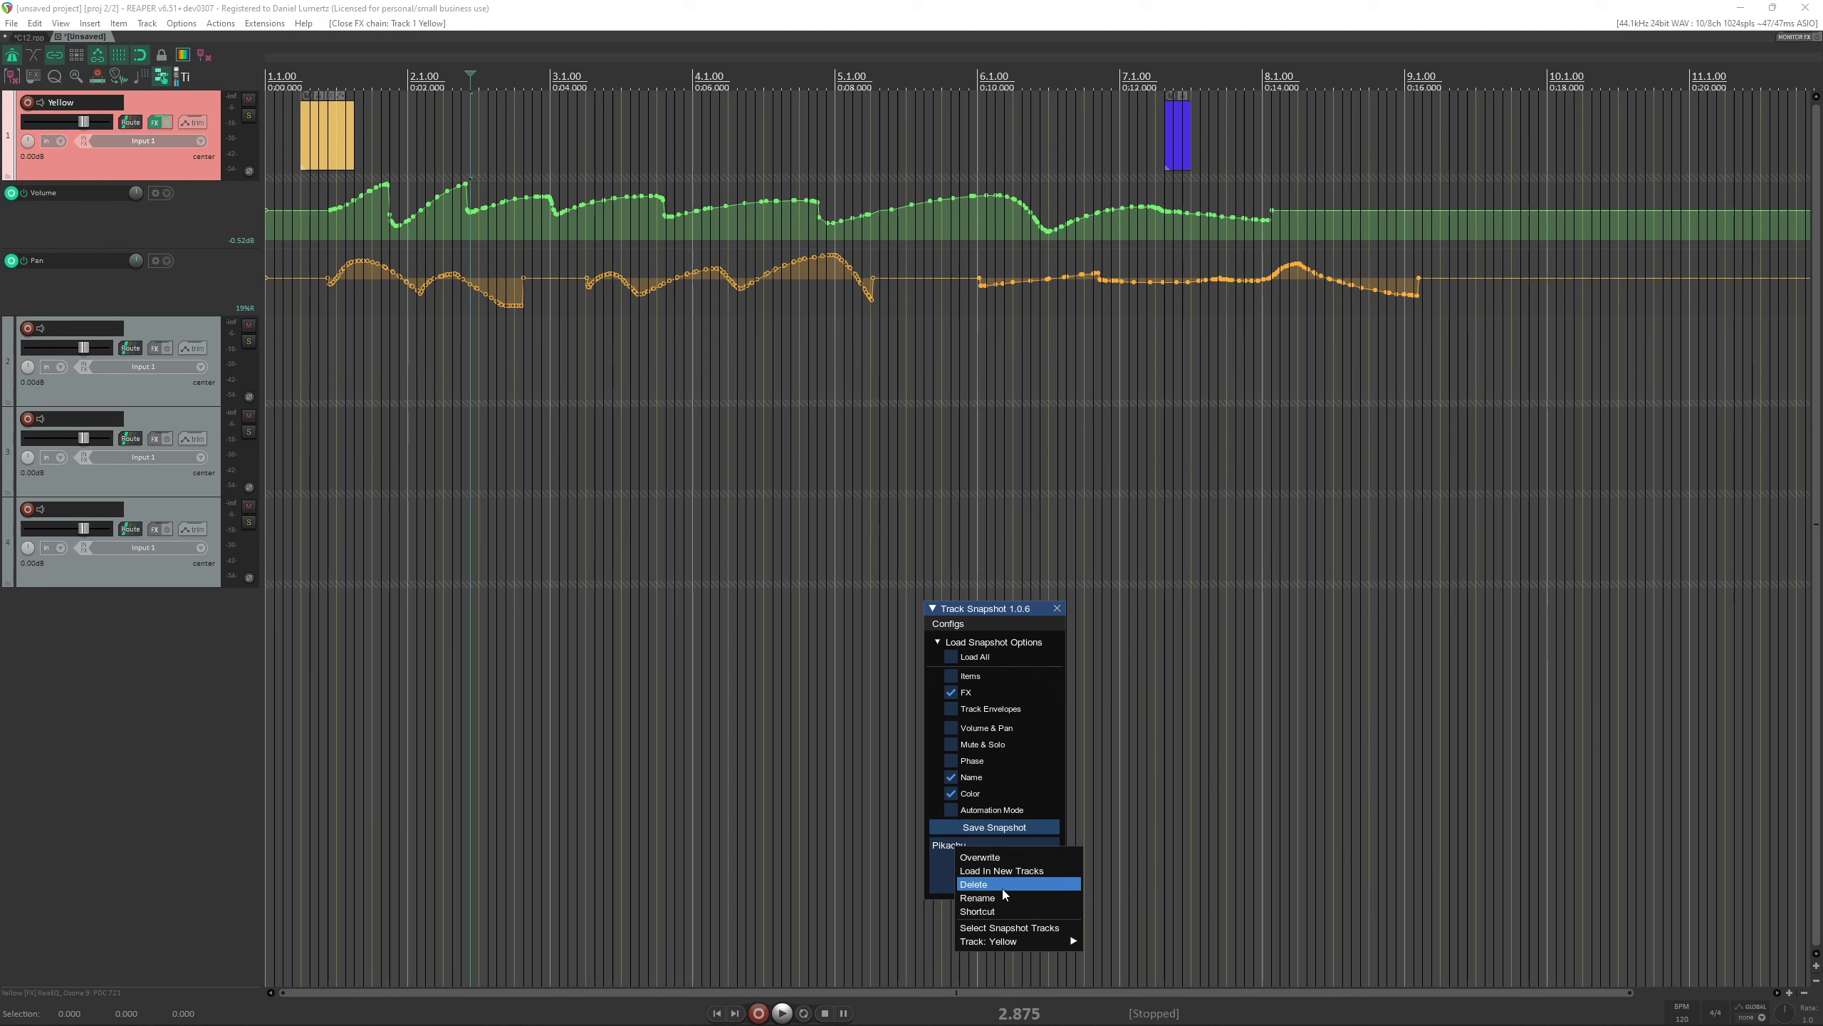
{"action": "left_click", "coordinate": [1003, 889]}
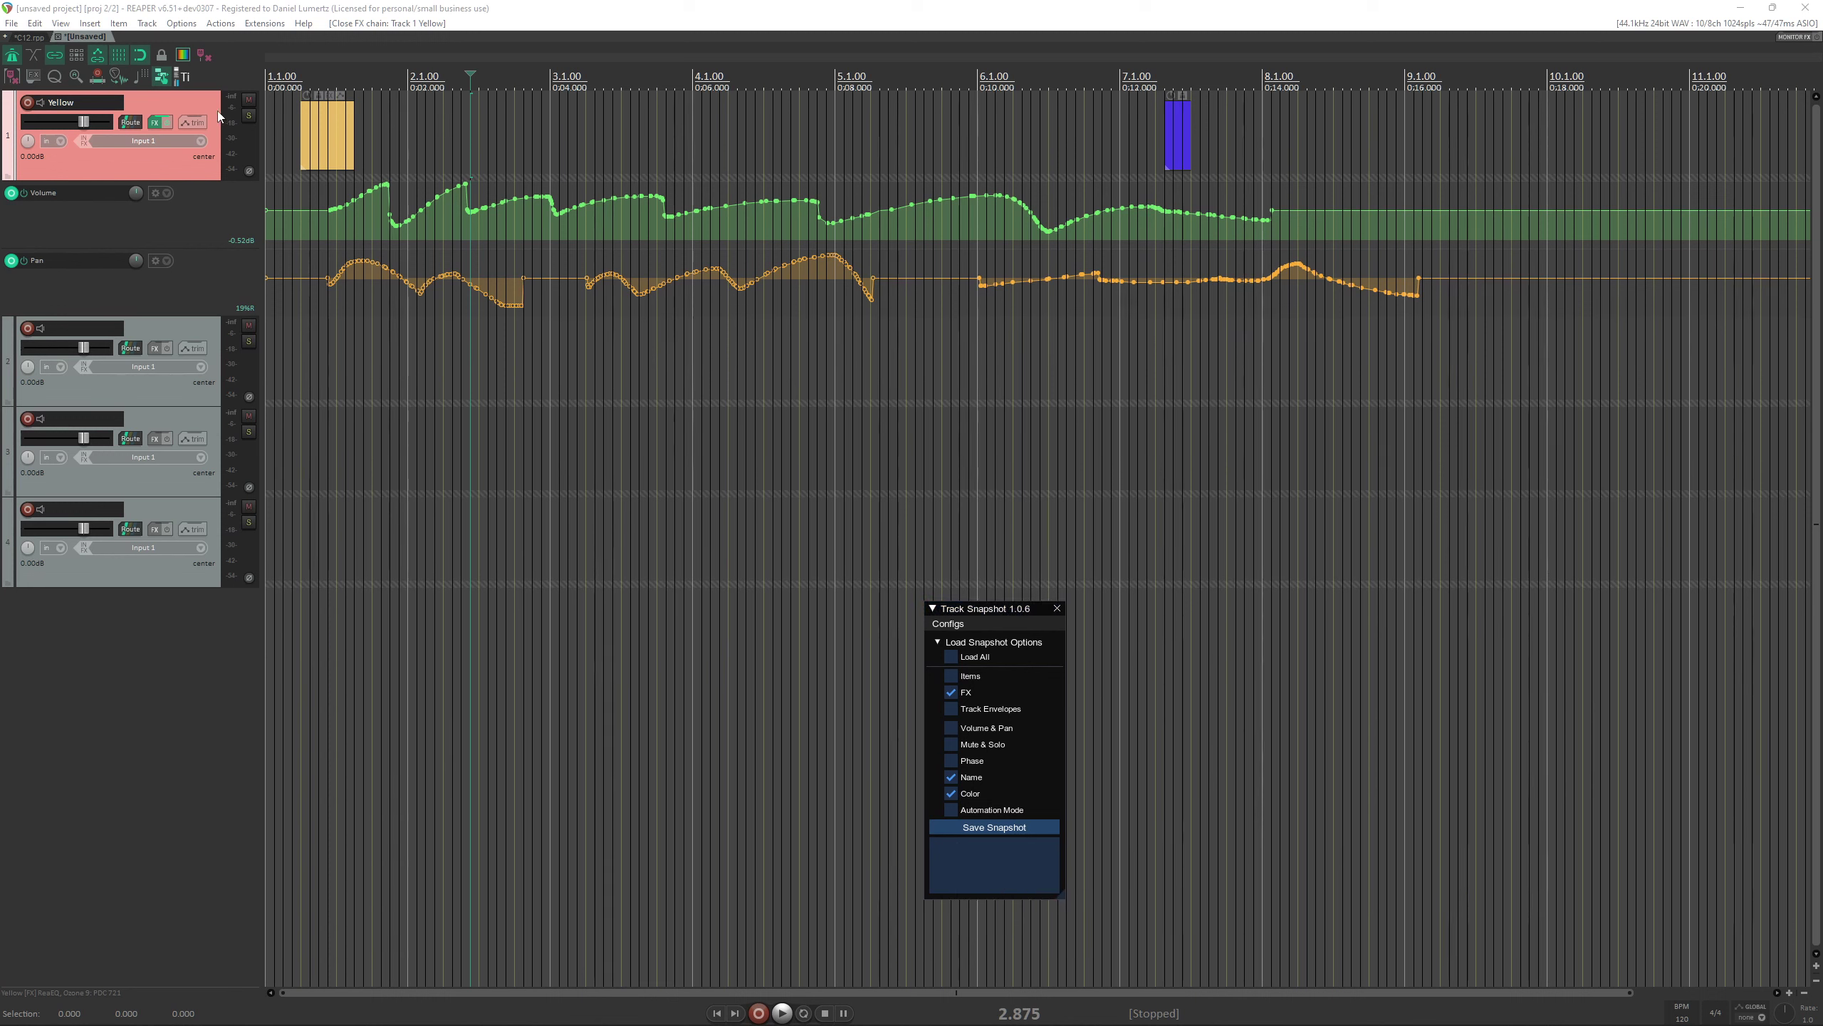
Save a new snapshot of the first track named Ozone Default.
{"action": "left_click", "coordinate": [1021, 827]}
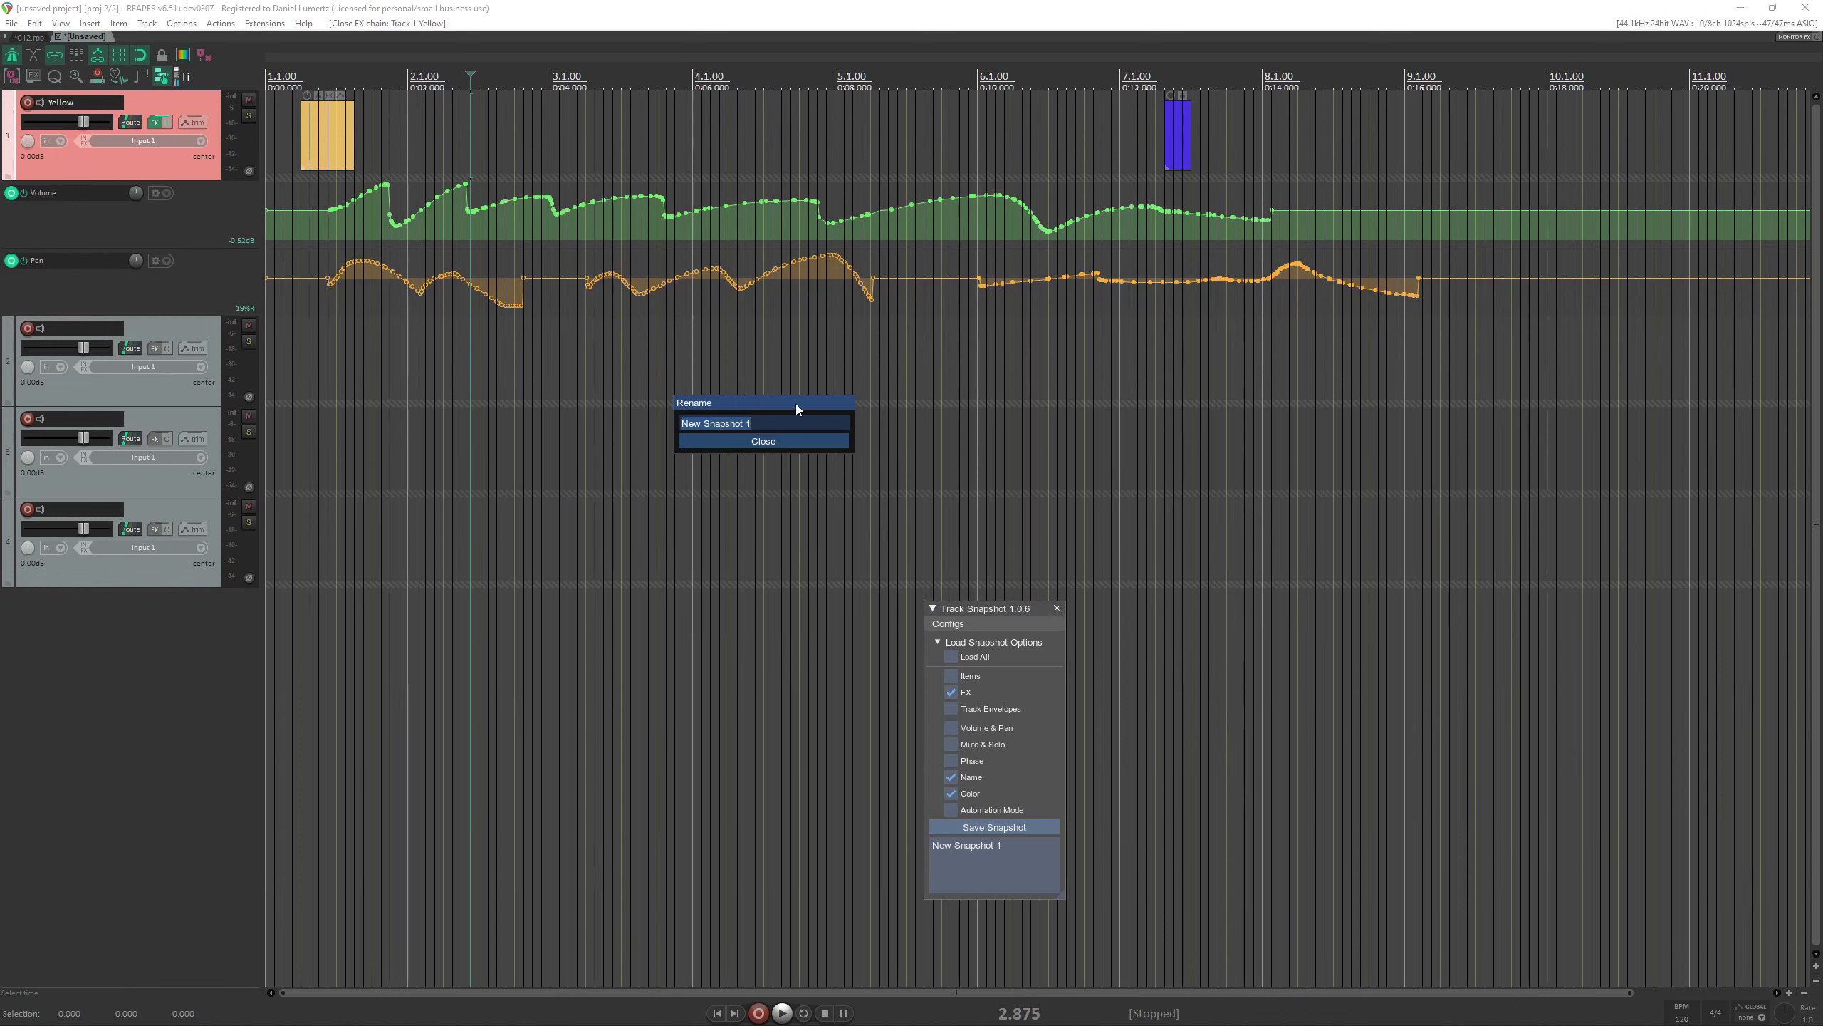
{"action": "type", "text": "Ozone Default"}
{"action": "left_click", "coordinate": [814, 435]}
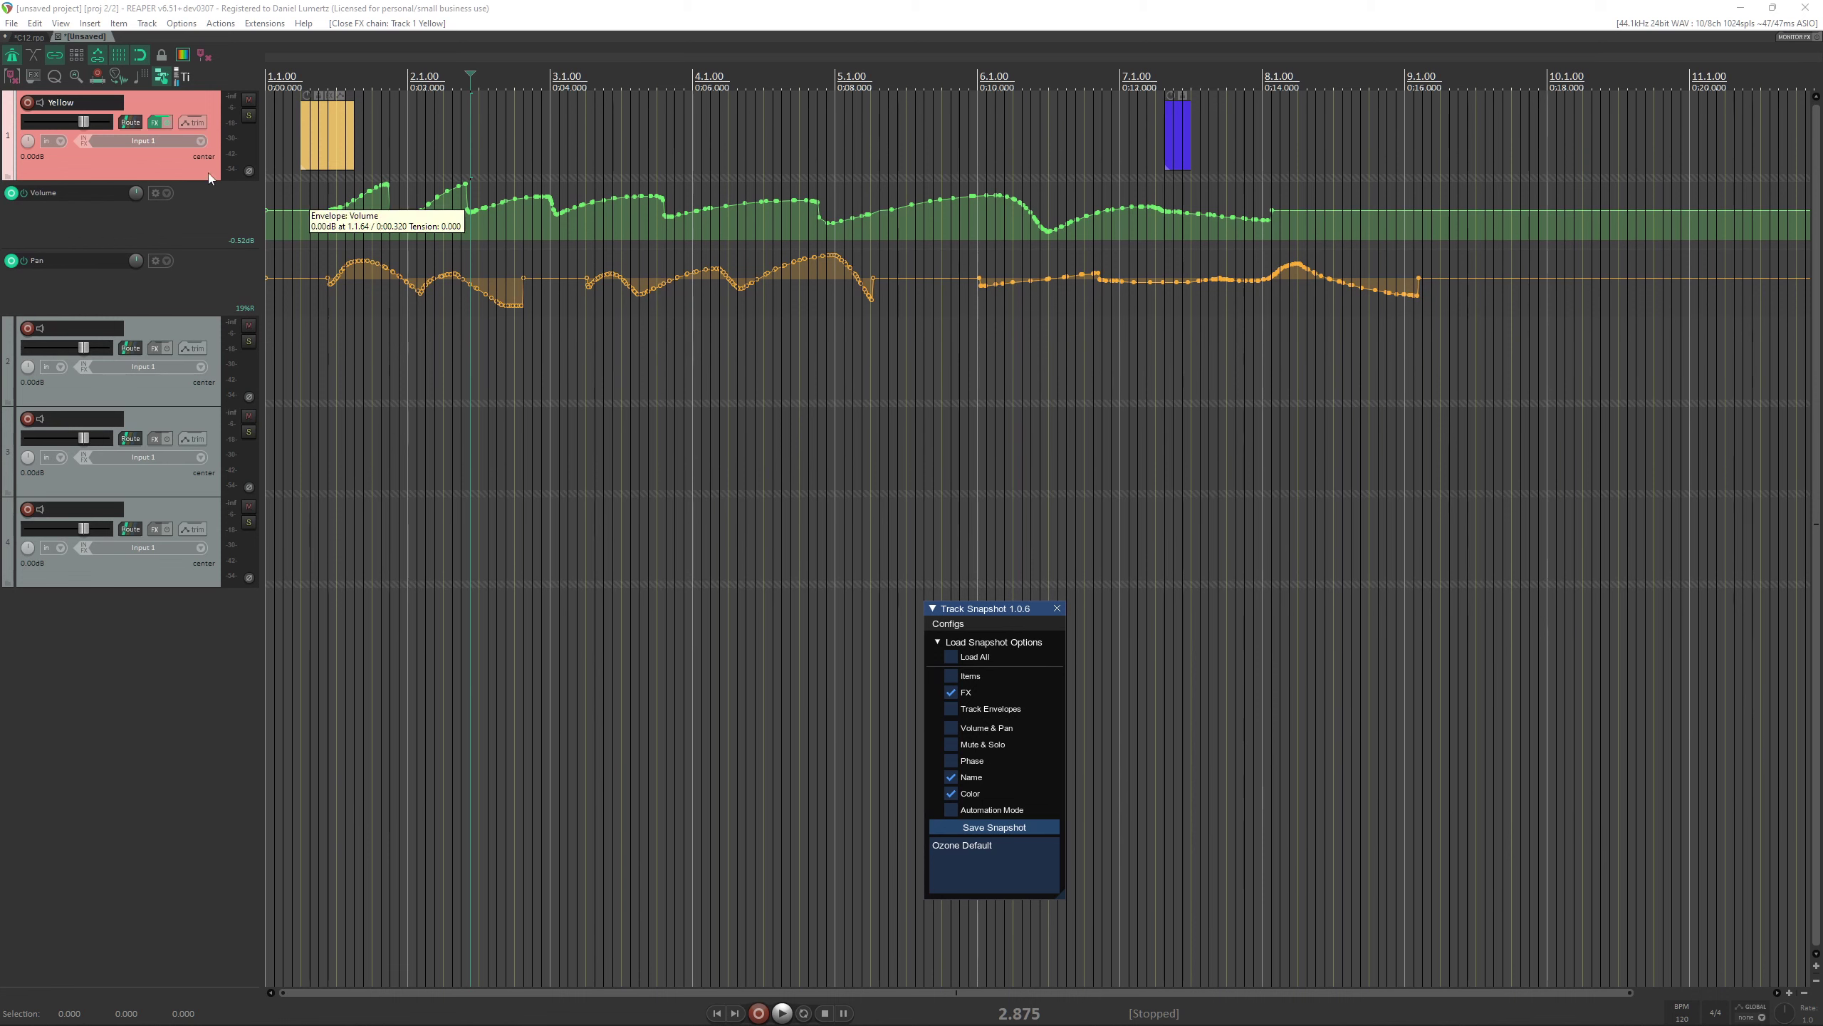
In the first track's Ozone equalizer, cut bands at 345 Hz and 3468 Hz by 10 dB and boost a Proportional Q band at 983 Hz by 6 dB.
{"action": "left_click", "coordinate": [156, 123]}
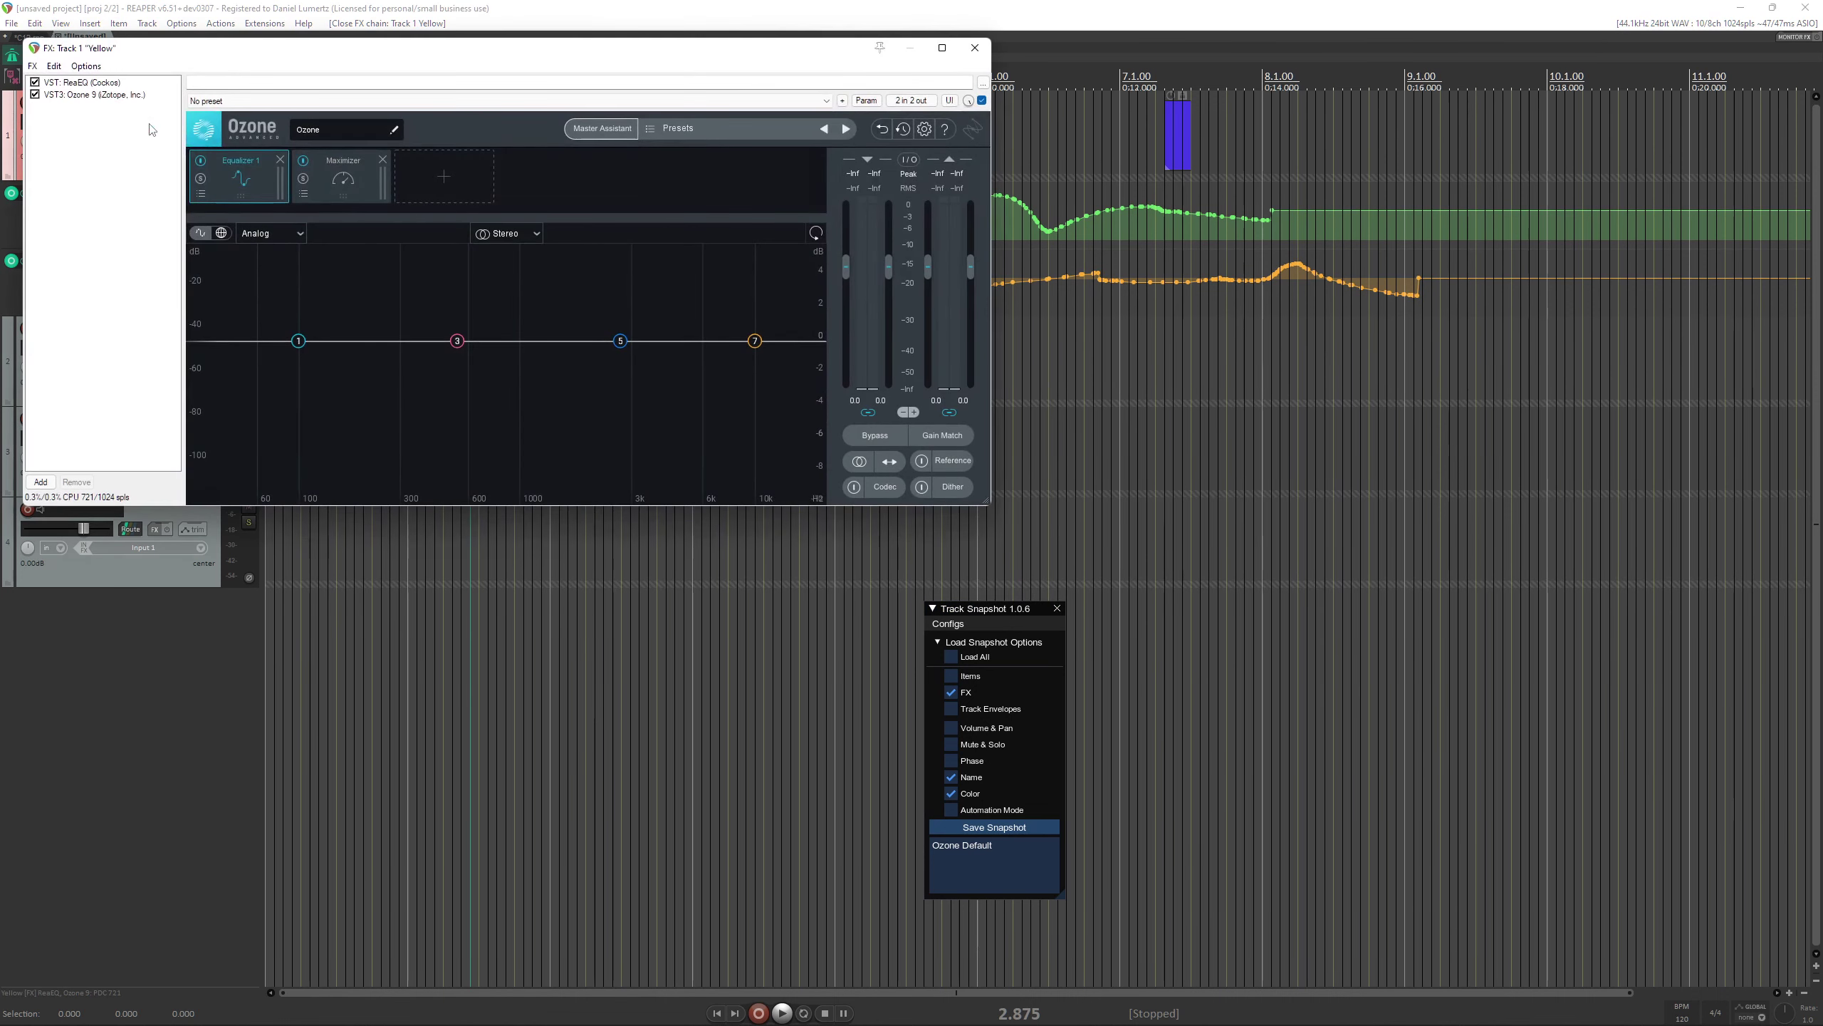
{"action": "left_click_drag", "start_coordinate": [457, 340], "coordinate": [412, 503]}
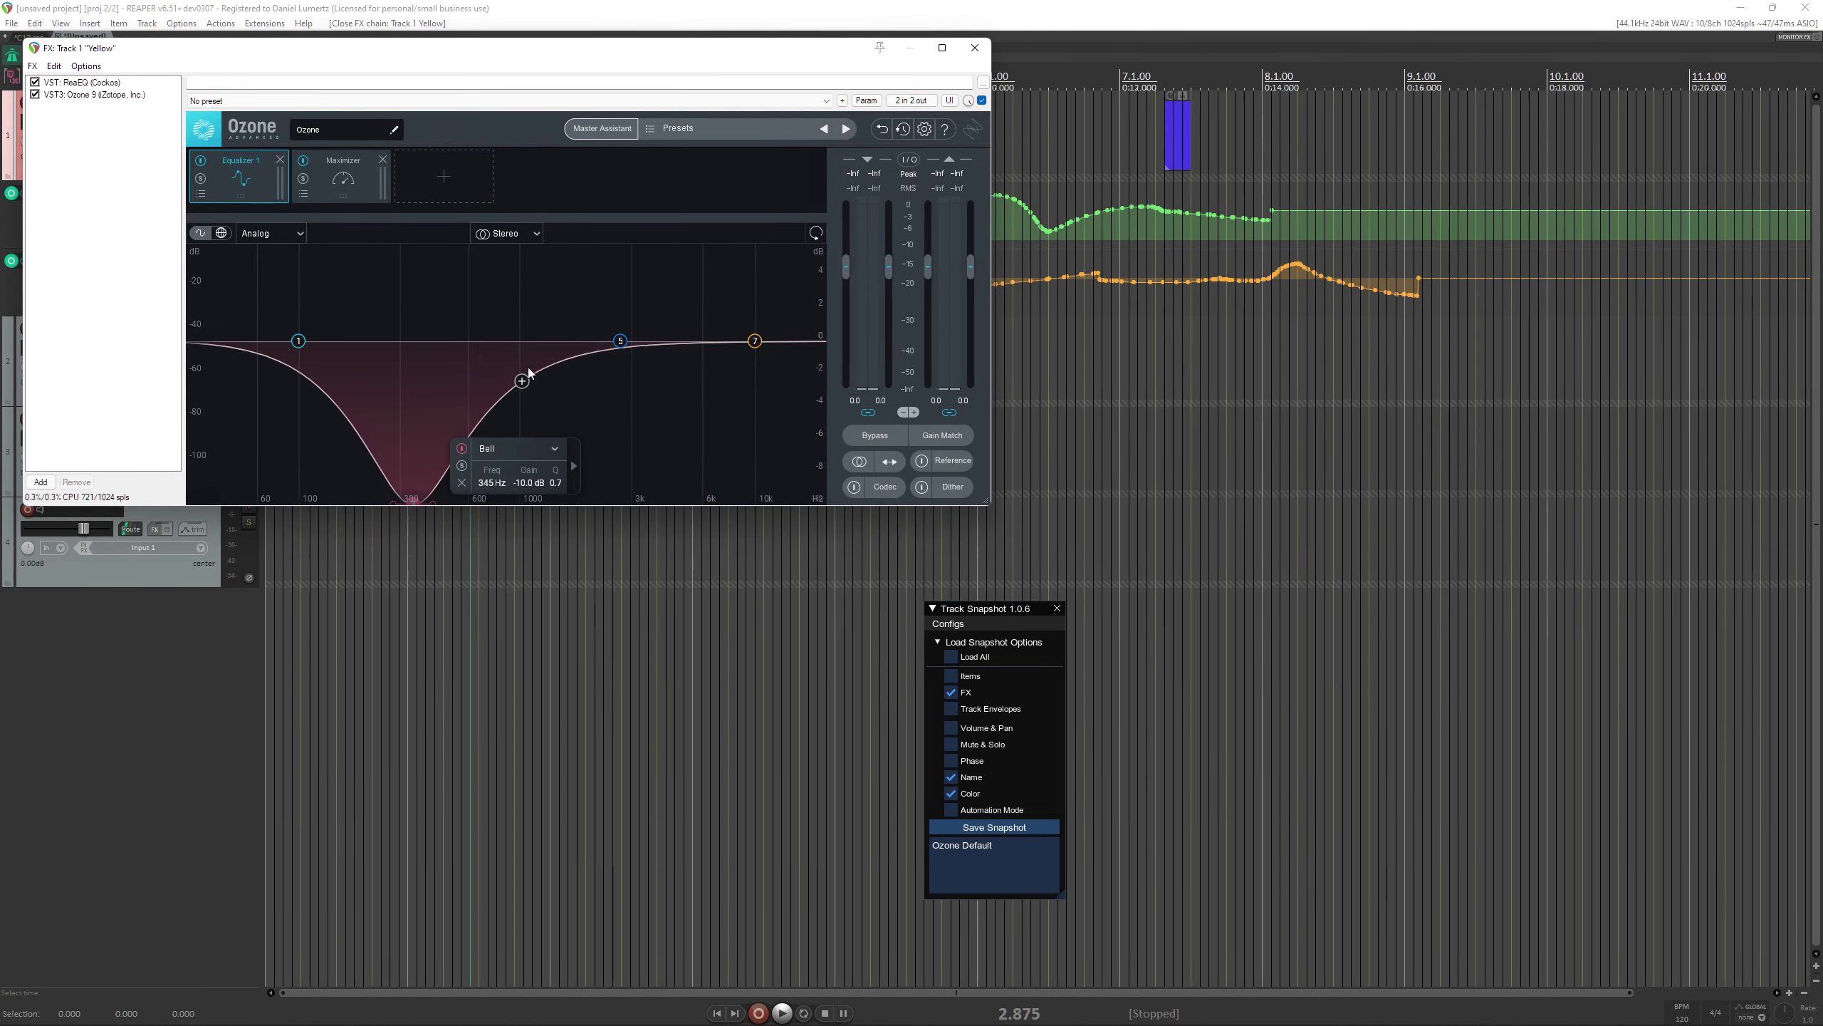
{"action": "left_click_drag", "start_coordinate": [621, 341], "coordinate": [649, 535]}
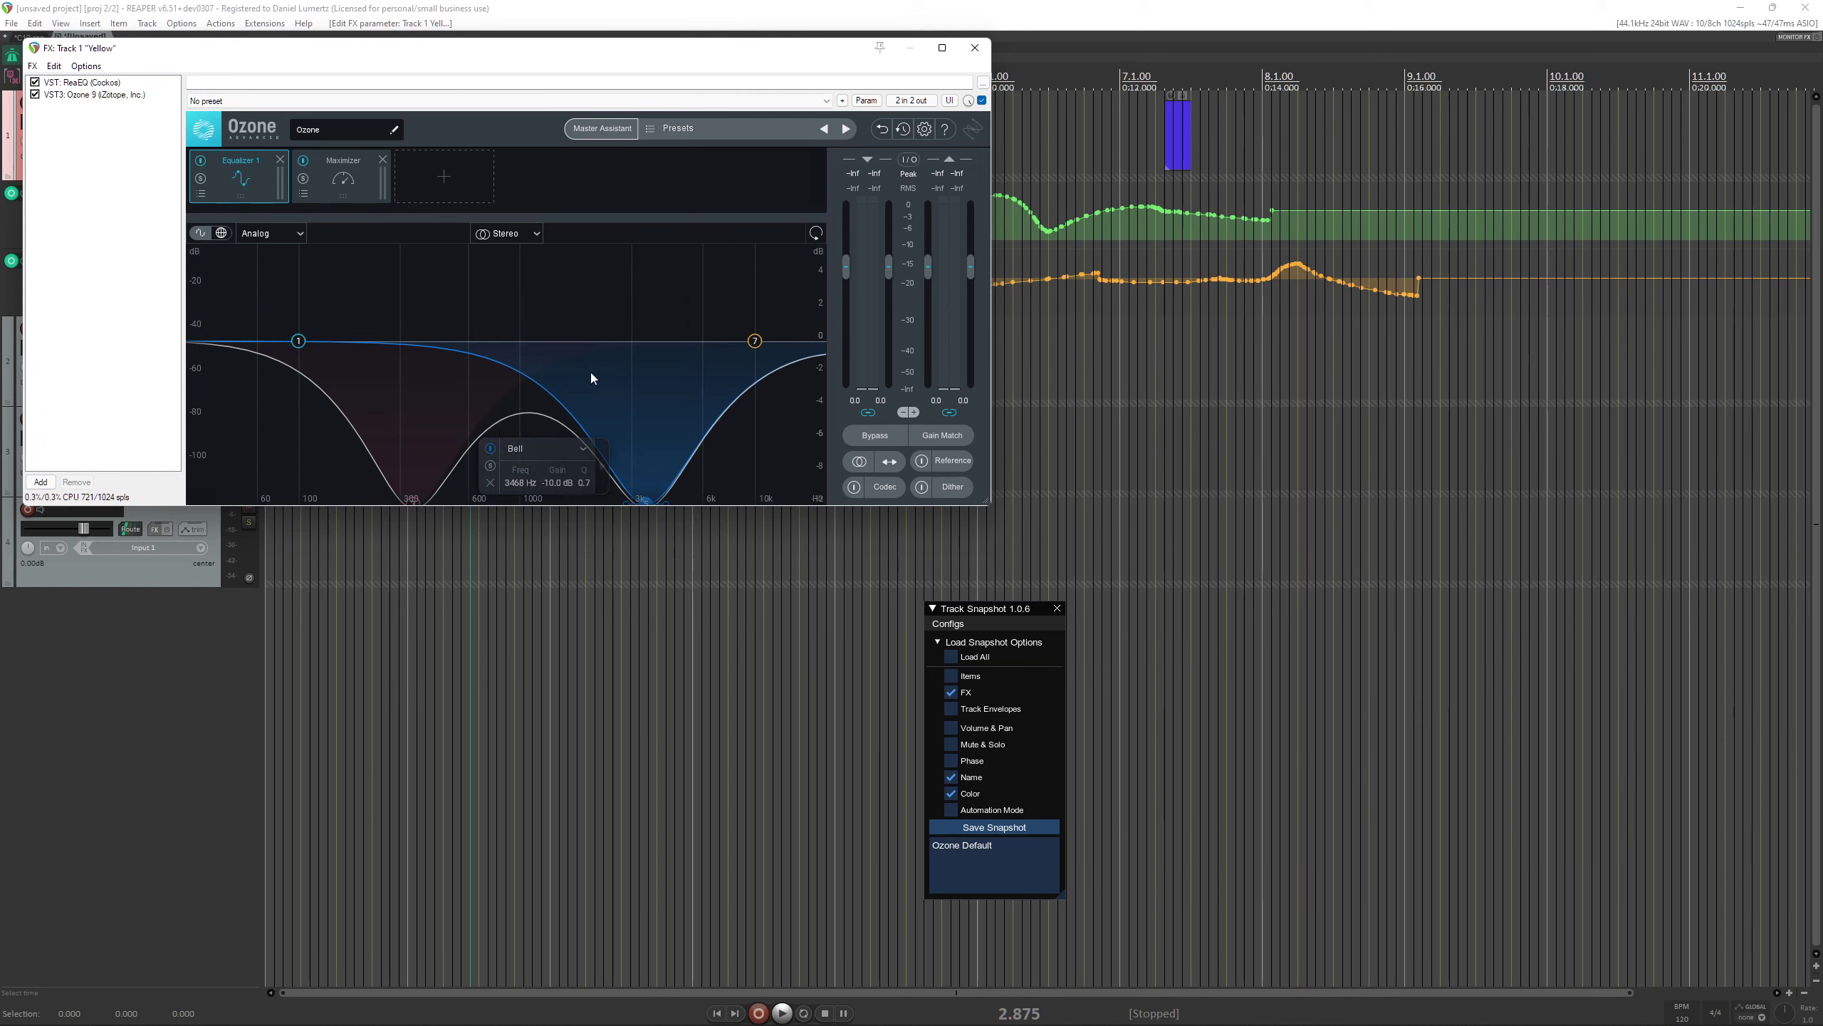
{"action": "left_click_drag", "start_coordinate": [527, 342], "coordinate": [518, 252]}
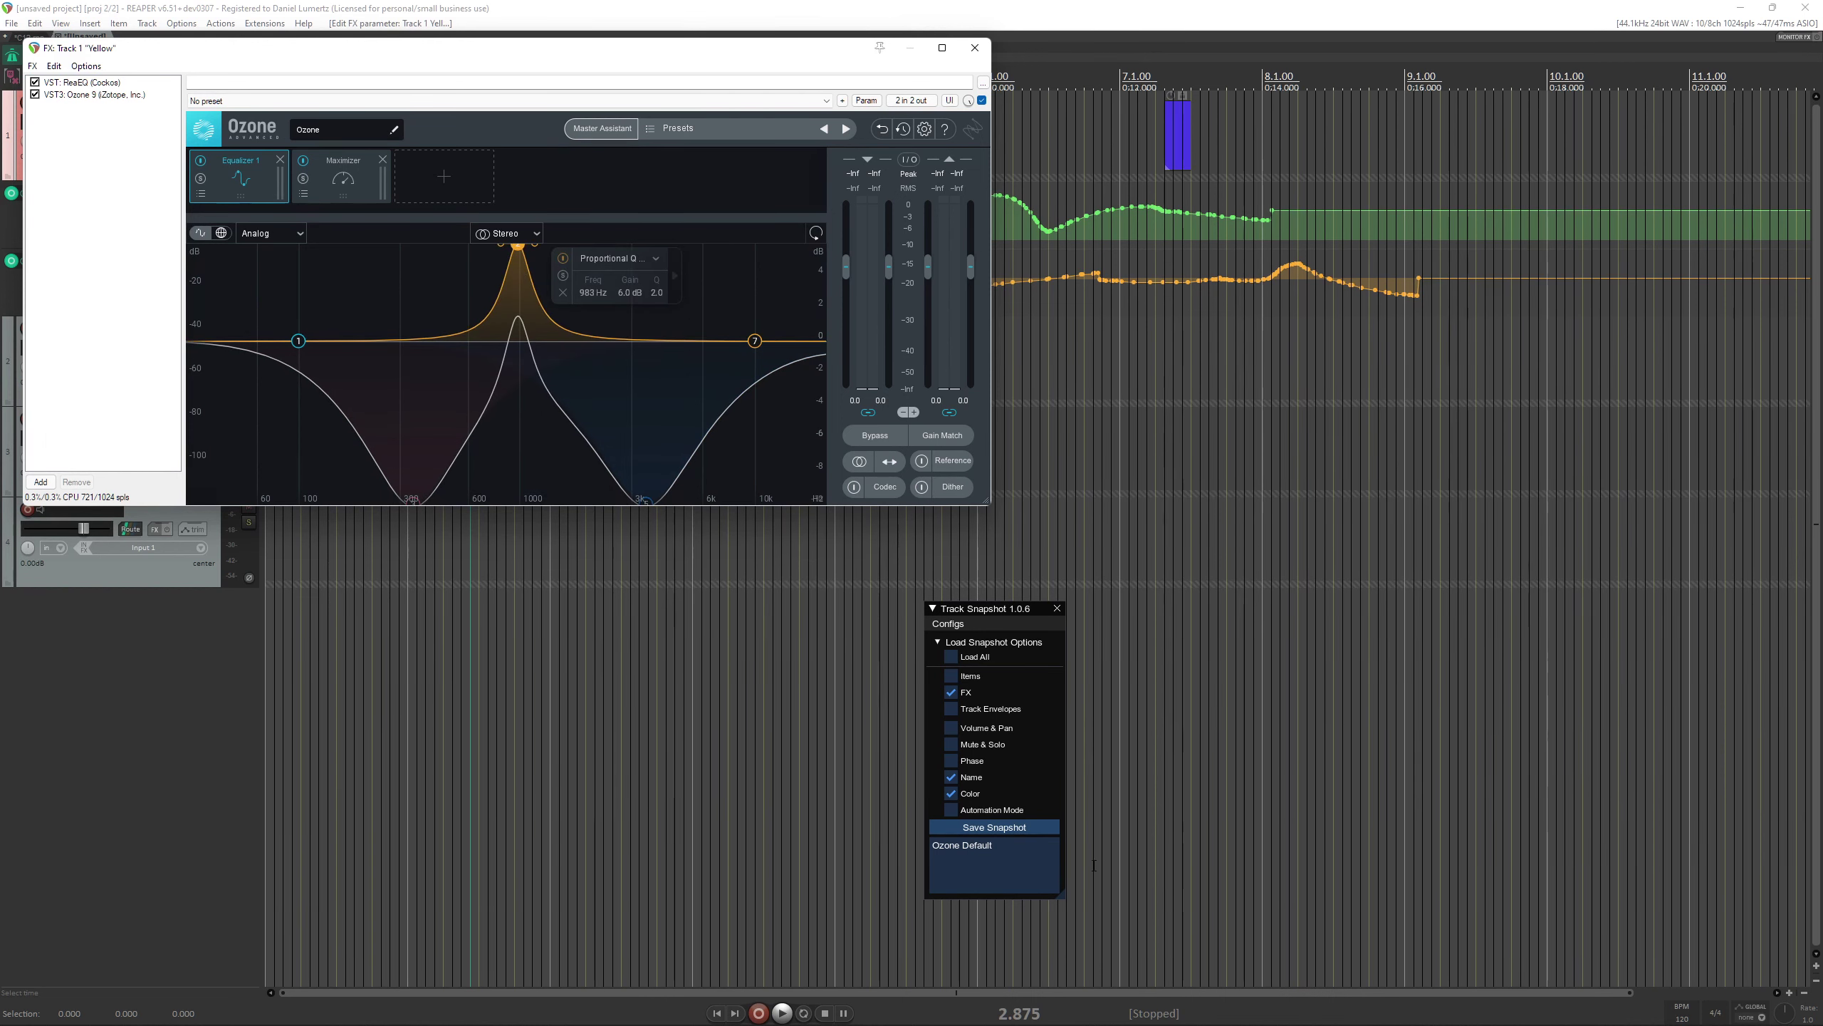
Save a new snapshot of the first track named Ozone Strange EQ.
{"action": "left_click", "coordinate": [1020, 826]}
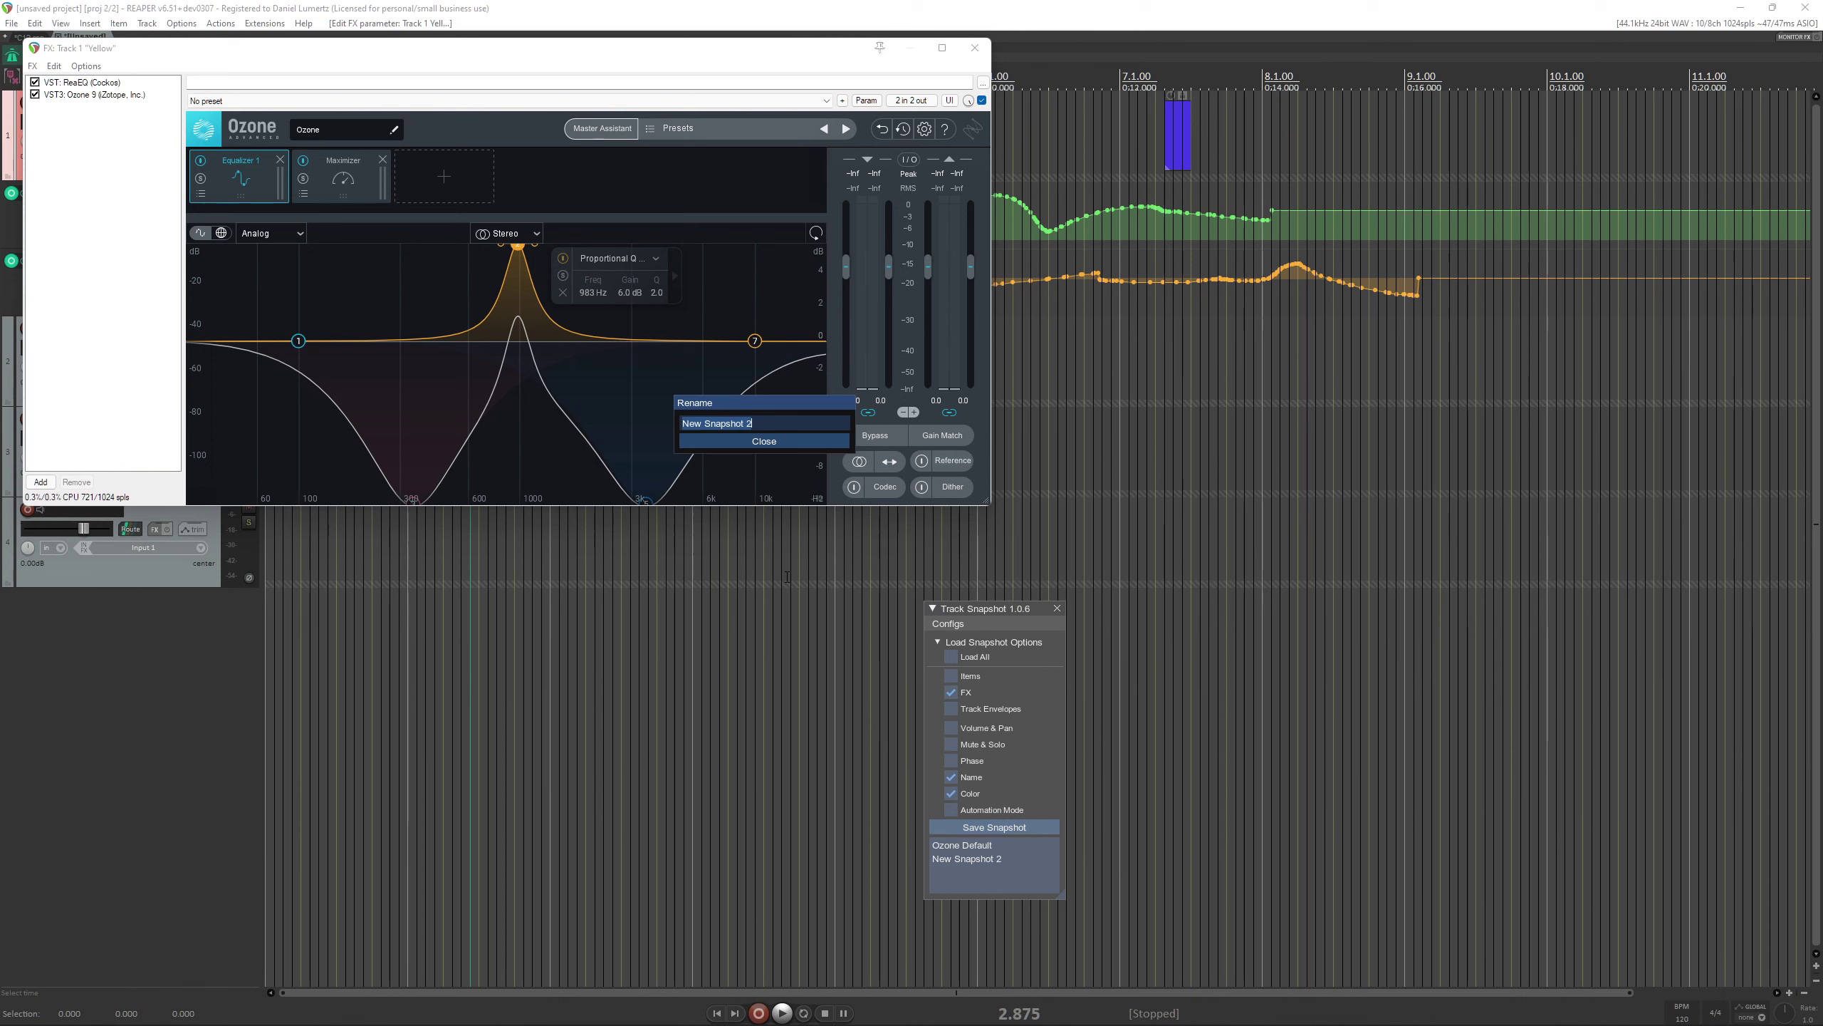
{"action": "type", "text": "Ozone Strange EQ"}
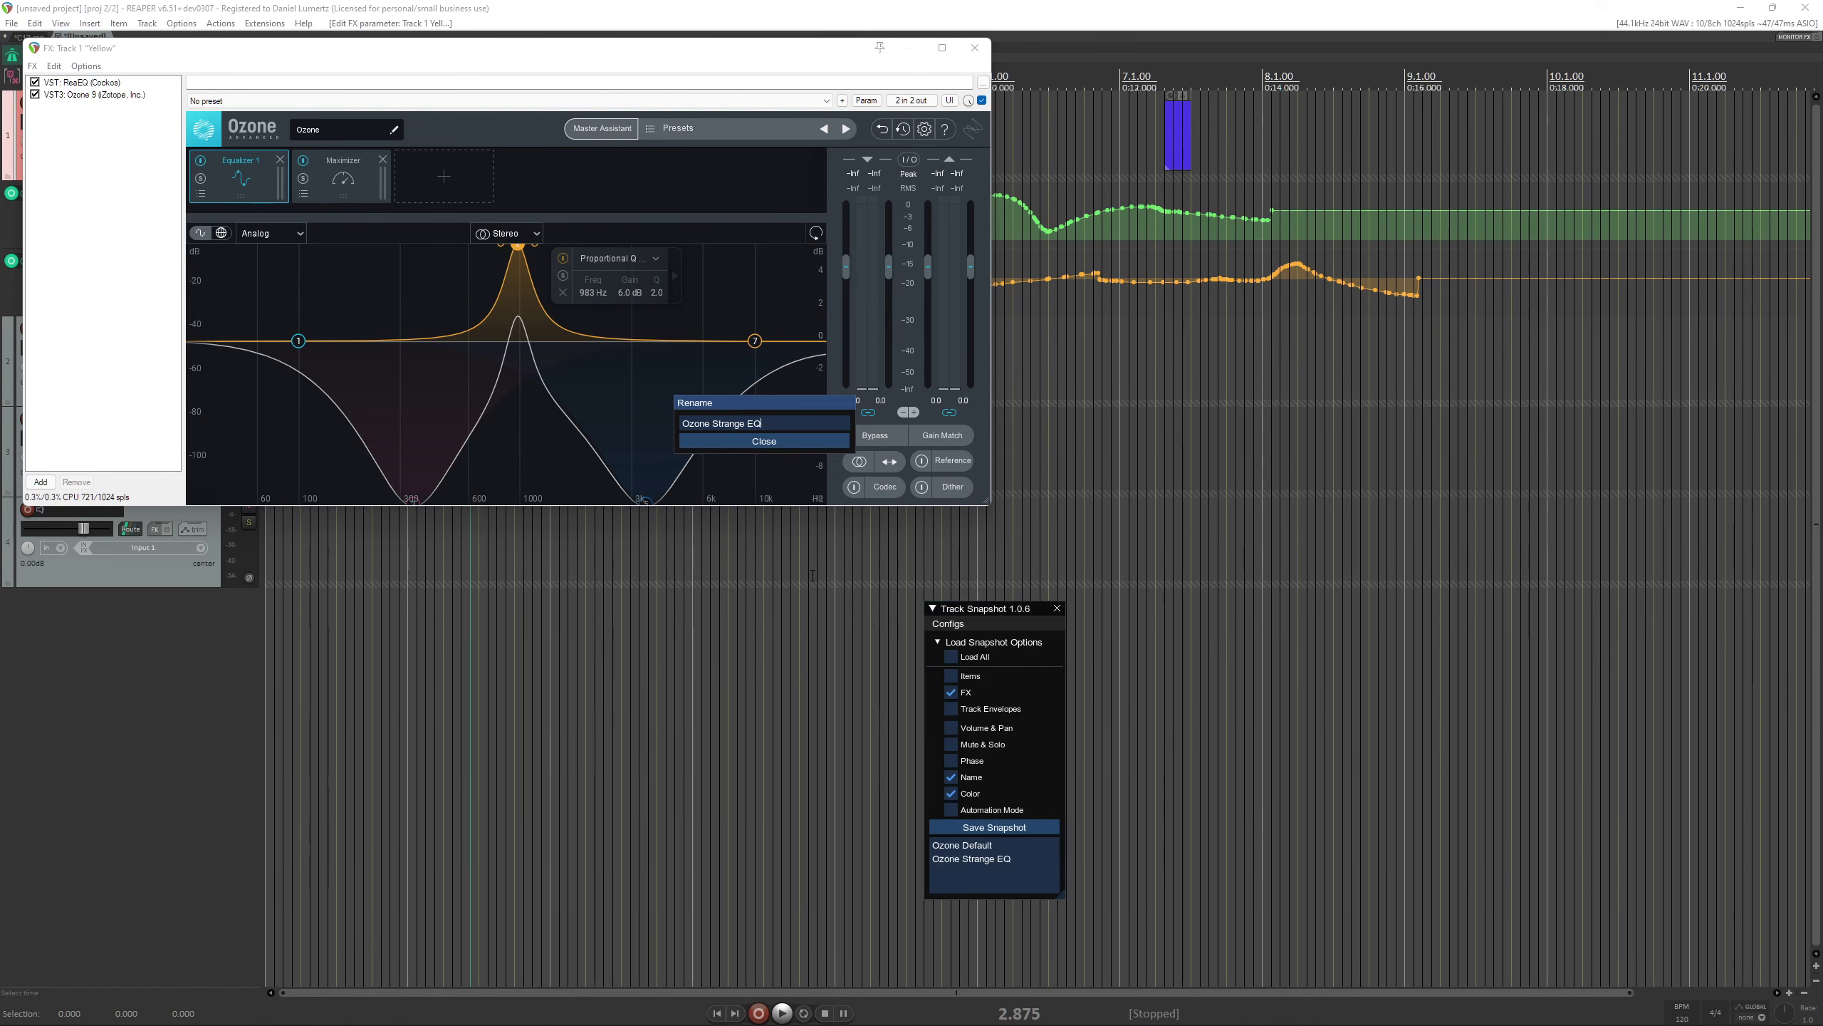
{"action": "key", "text": "Return"}
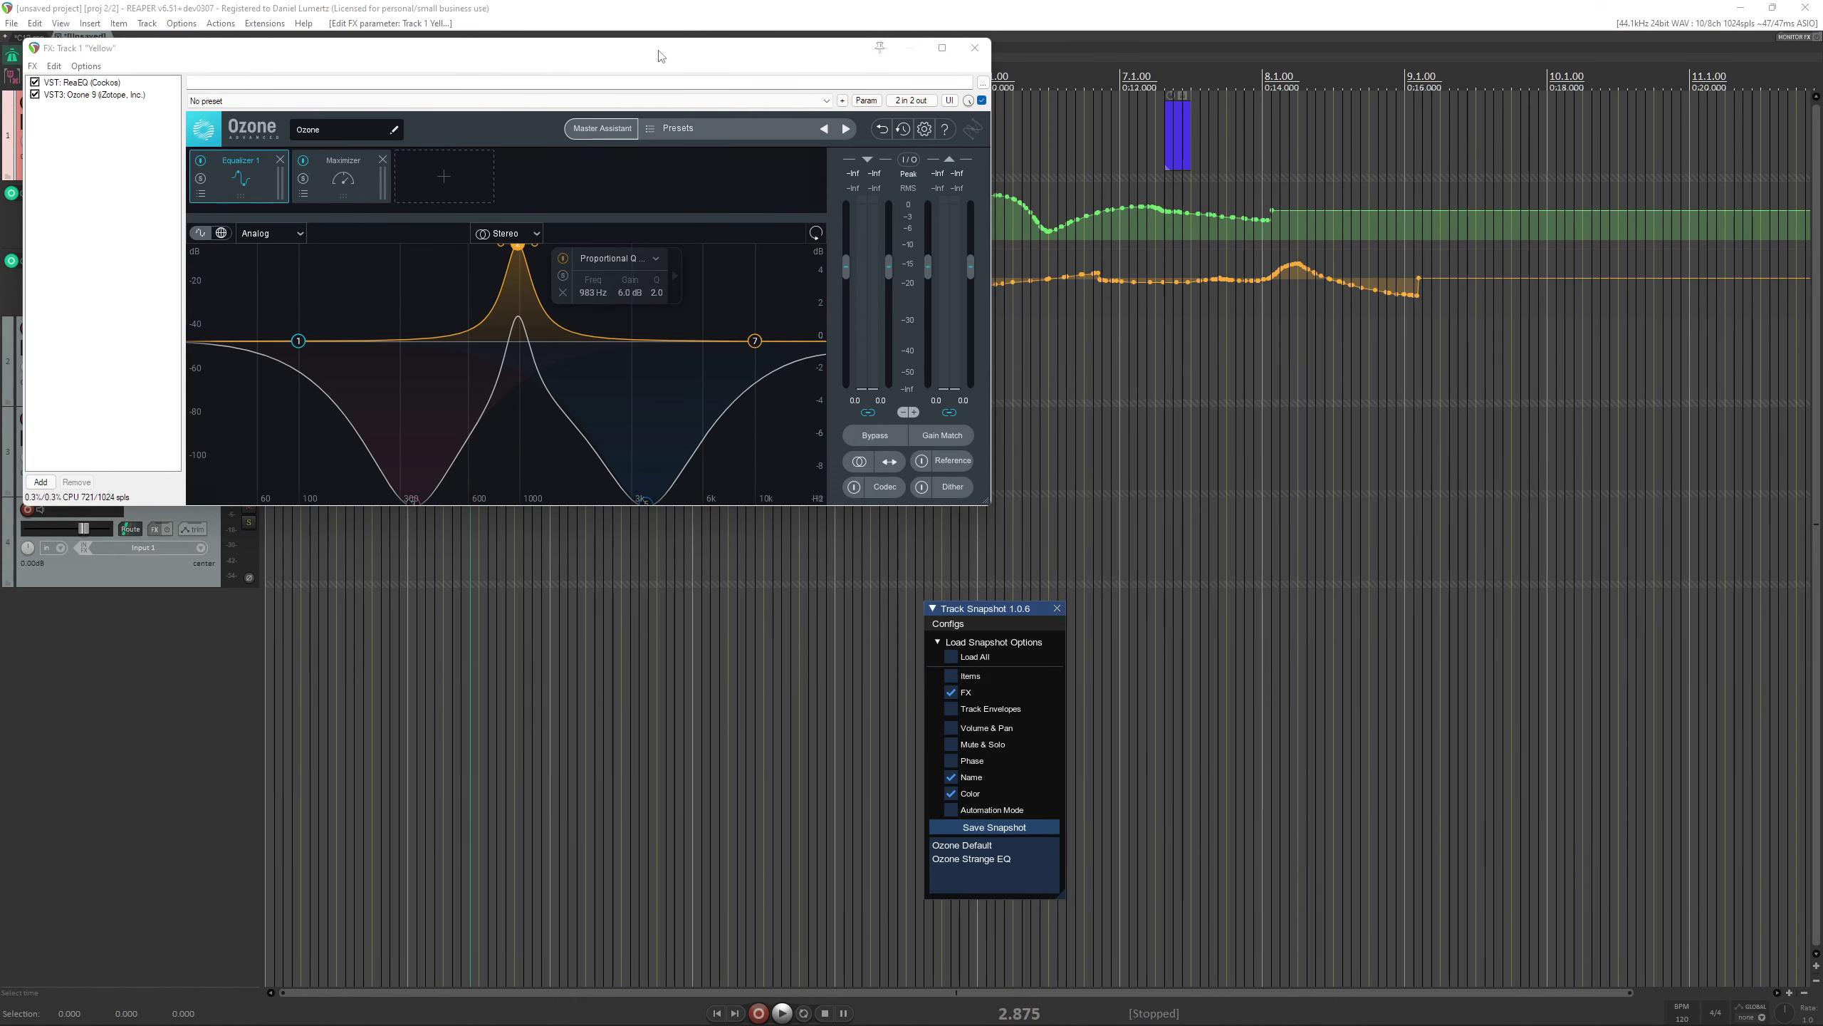
Add an envelope for the boosted Ozone EQ band's frequency and draw a fluctuating curve on it from about 1 s to 11 s.
{"action": "left_click_drag", "start_coordinate": [659, 52], "coordinate": [607, 393]}
{"action": "left_click_drag", "start_coordinate": [474, 586], "coordinate": [531, 588]}
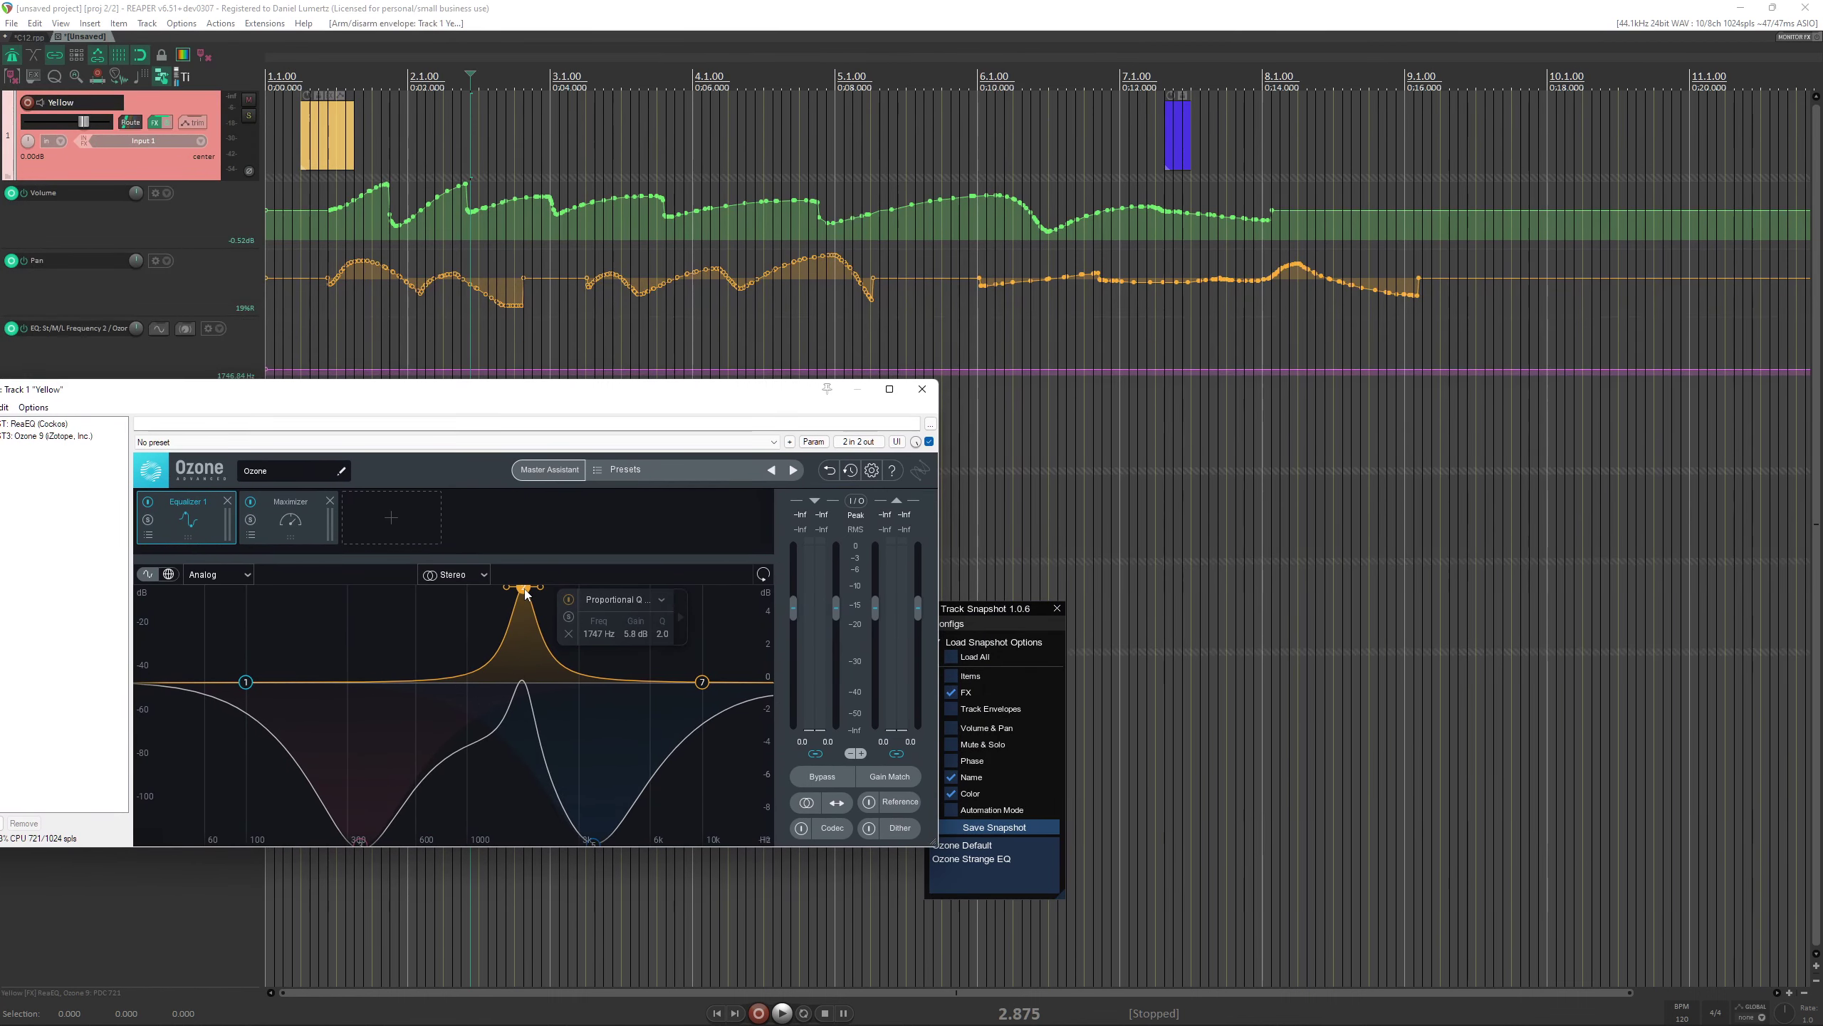
{"action": "left_click_drag", "start_coordinate": [557, 396], "coordinate": [567, 534]}
{"action": "mouse_move", "coordinate": [338, 370]}
{"action": "left_mouse_down"}
{"action": "mouse_move", "coordinate": [438, 347]}
{"action": "mouse_move", "coordinate": [1077, 372]}
{"action": "left_mouse_up"}
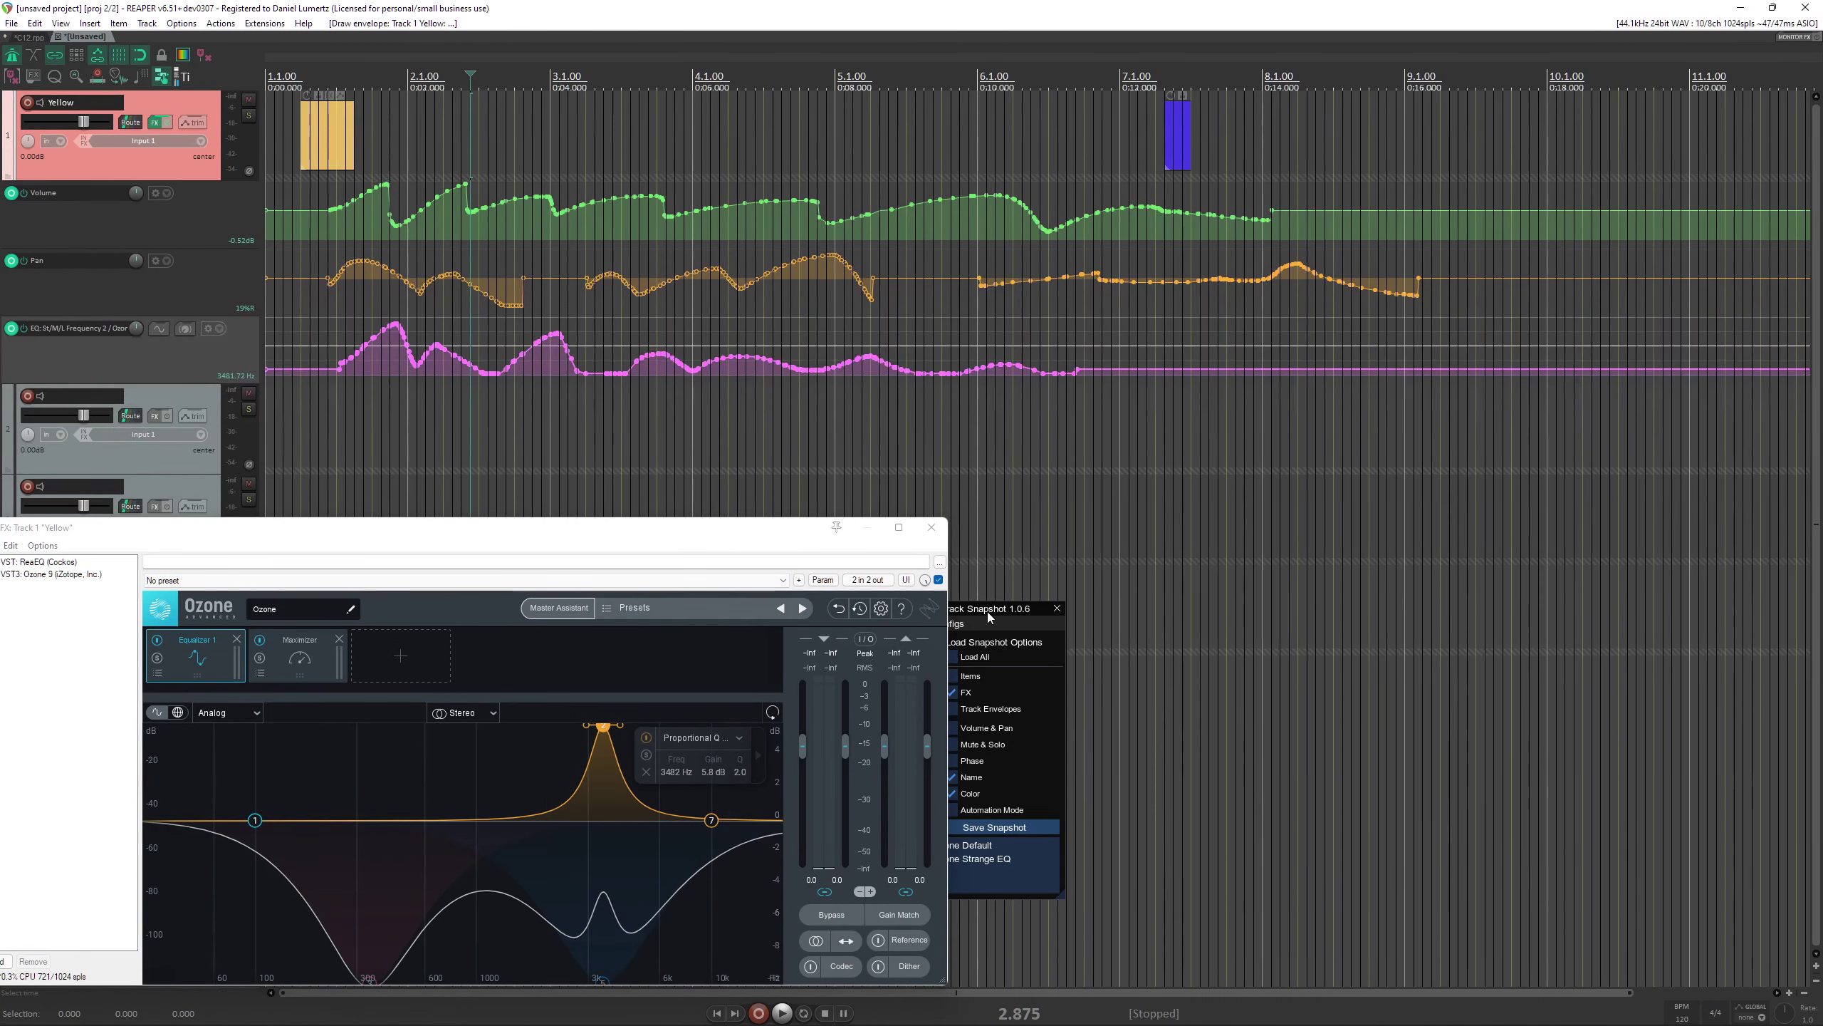
Move the Track Snapshot window clear of the FX chain and briefly play from 3.250 s to watch the frequency automation.
{"action": "left_click_drag", "start_coordinate": [987, 611], "coordinate": [1154, 537]}
{"action": "left_click", "coordinate": [497, 411]}
{"action": "key", "text": "space"}
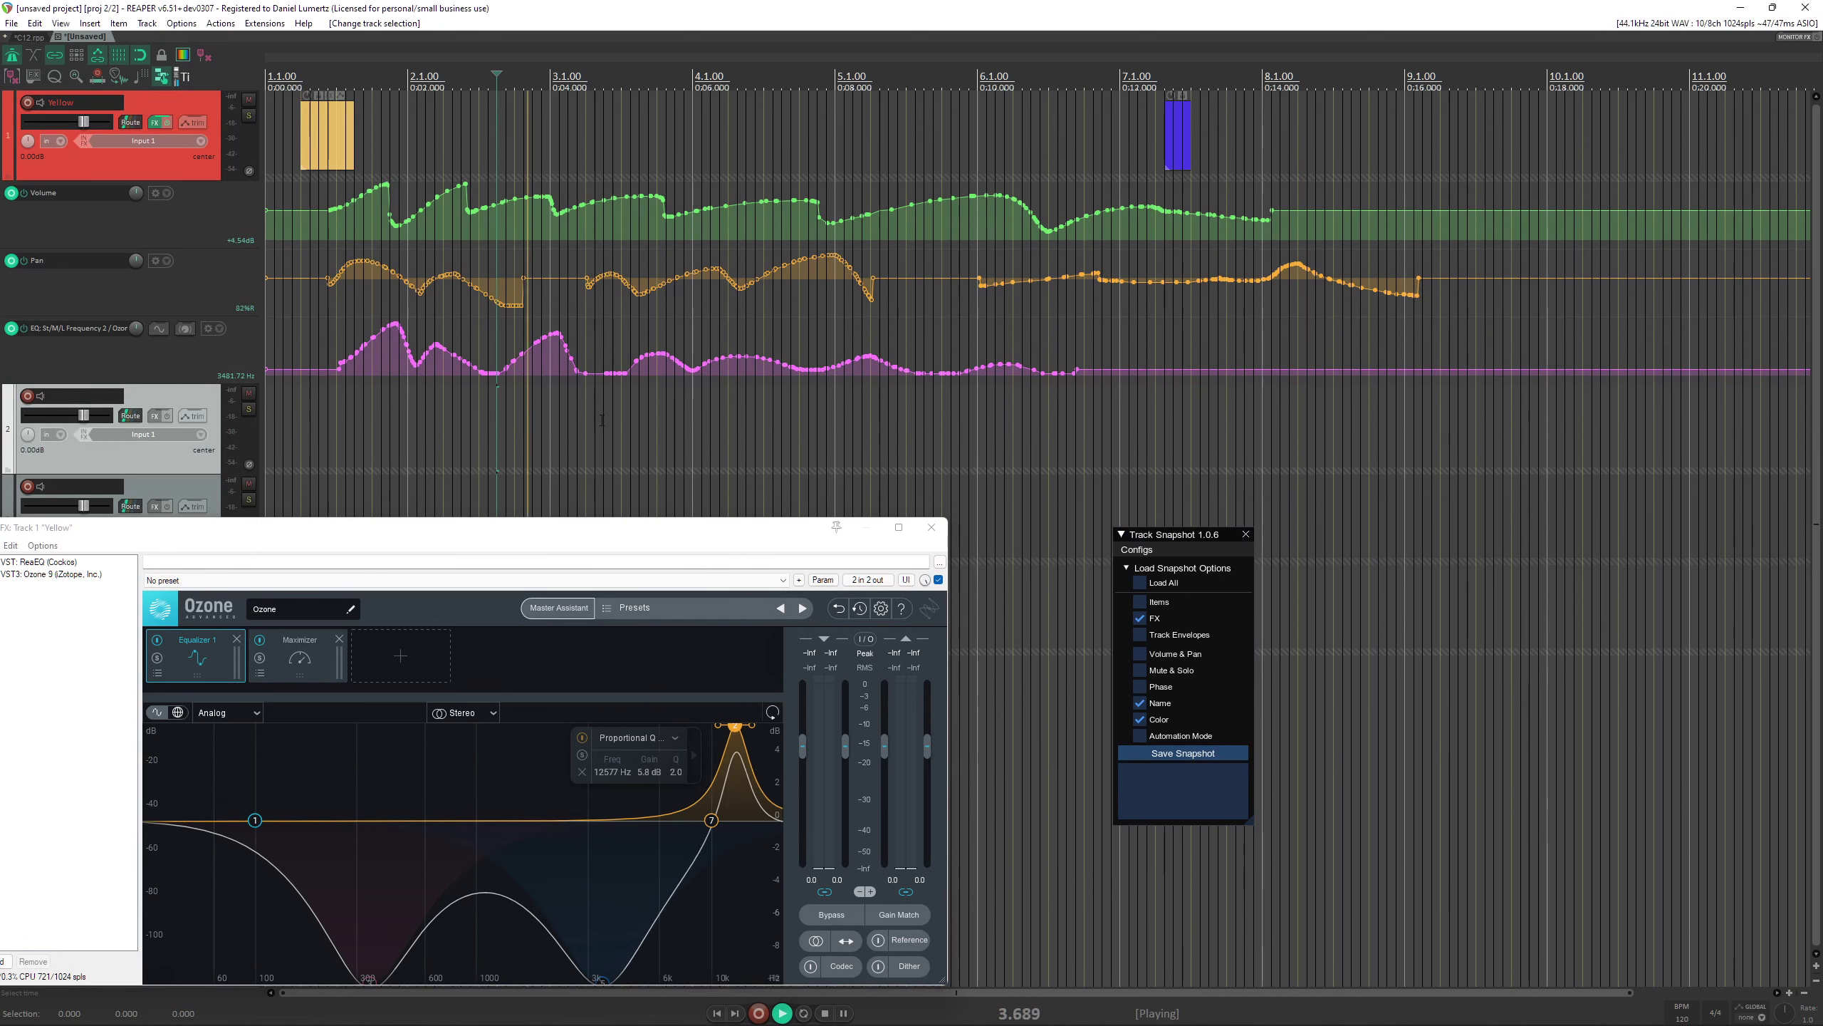
{"action": "key", "text": "space"}
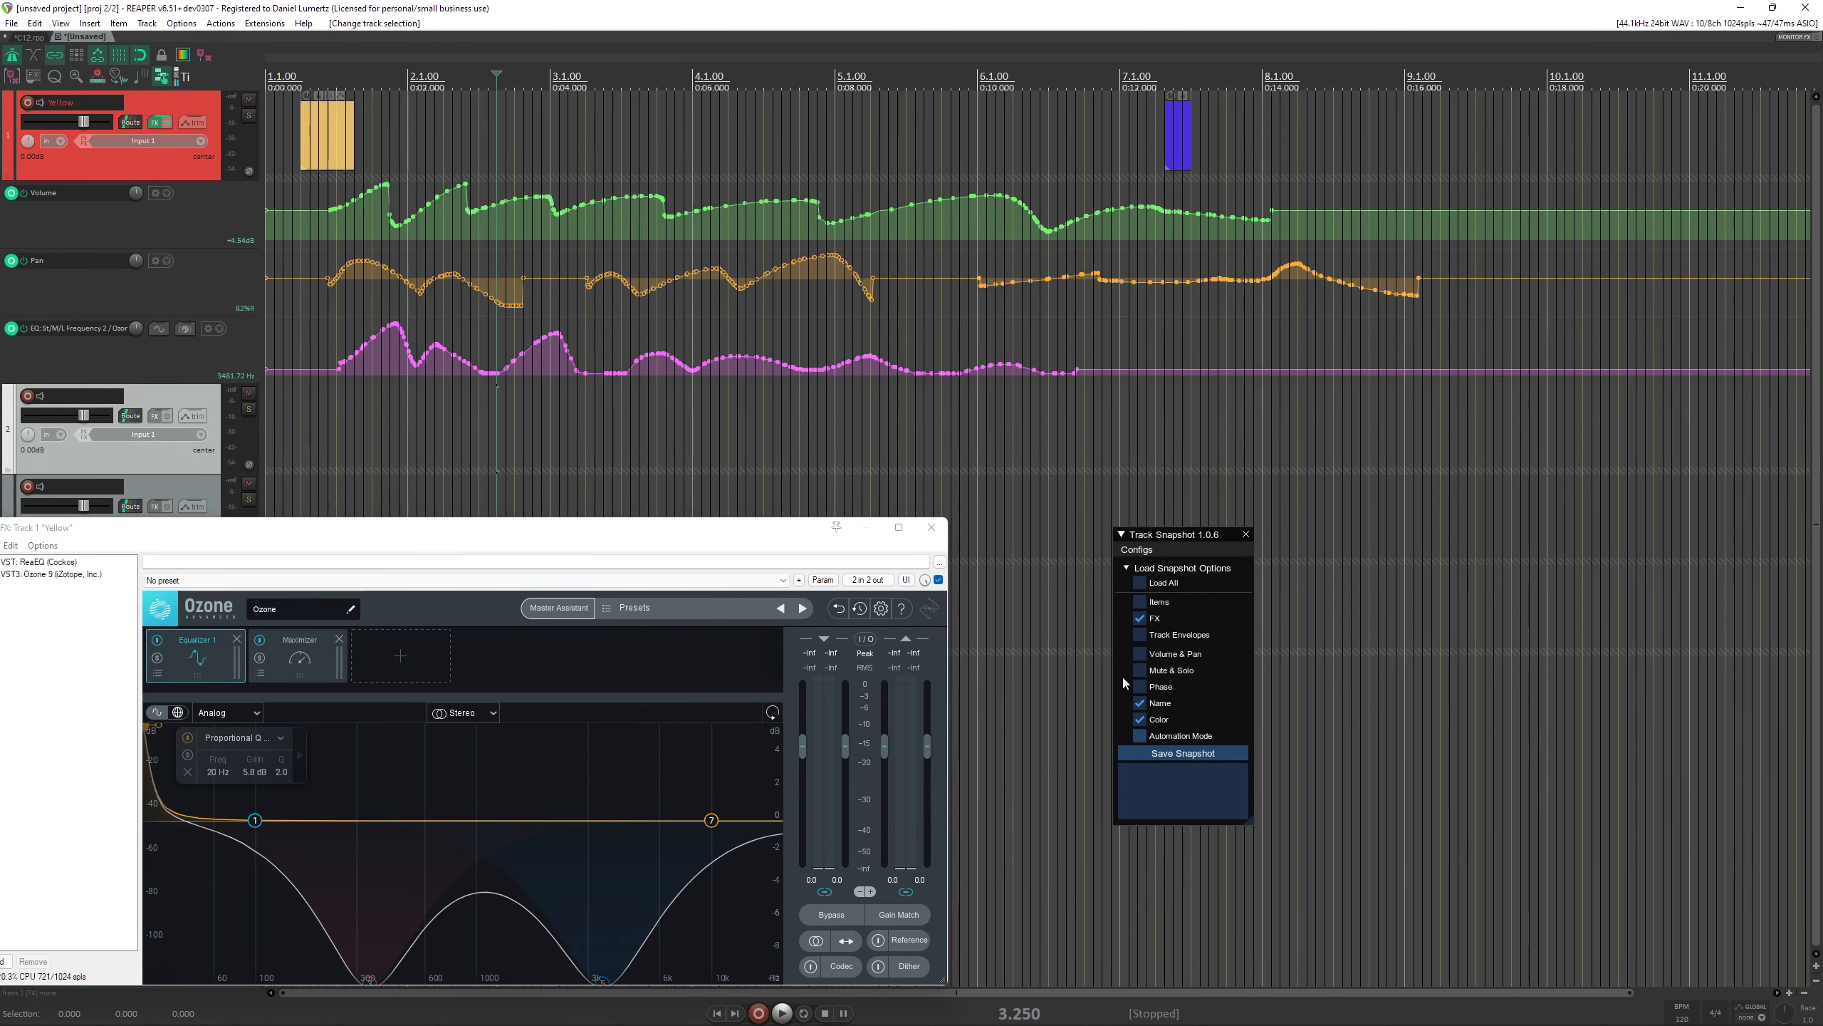
Select the first track and save a new snapshot named Ozone Strange Envelope.
{"action": "left_click", "coordinate": [192, 101]}
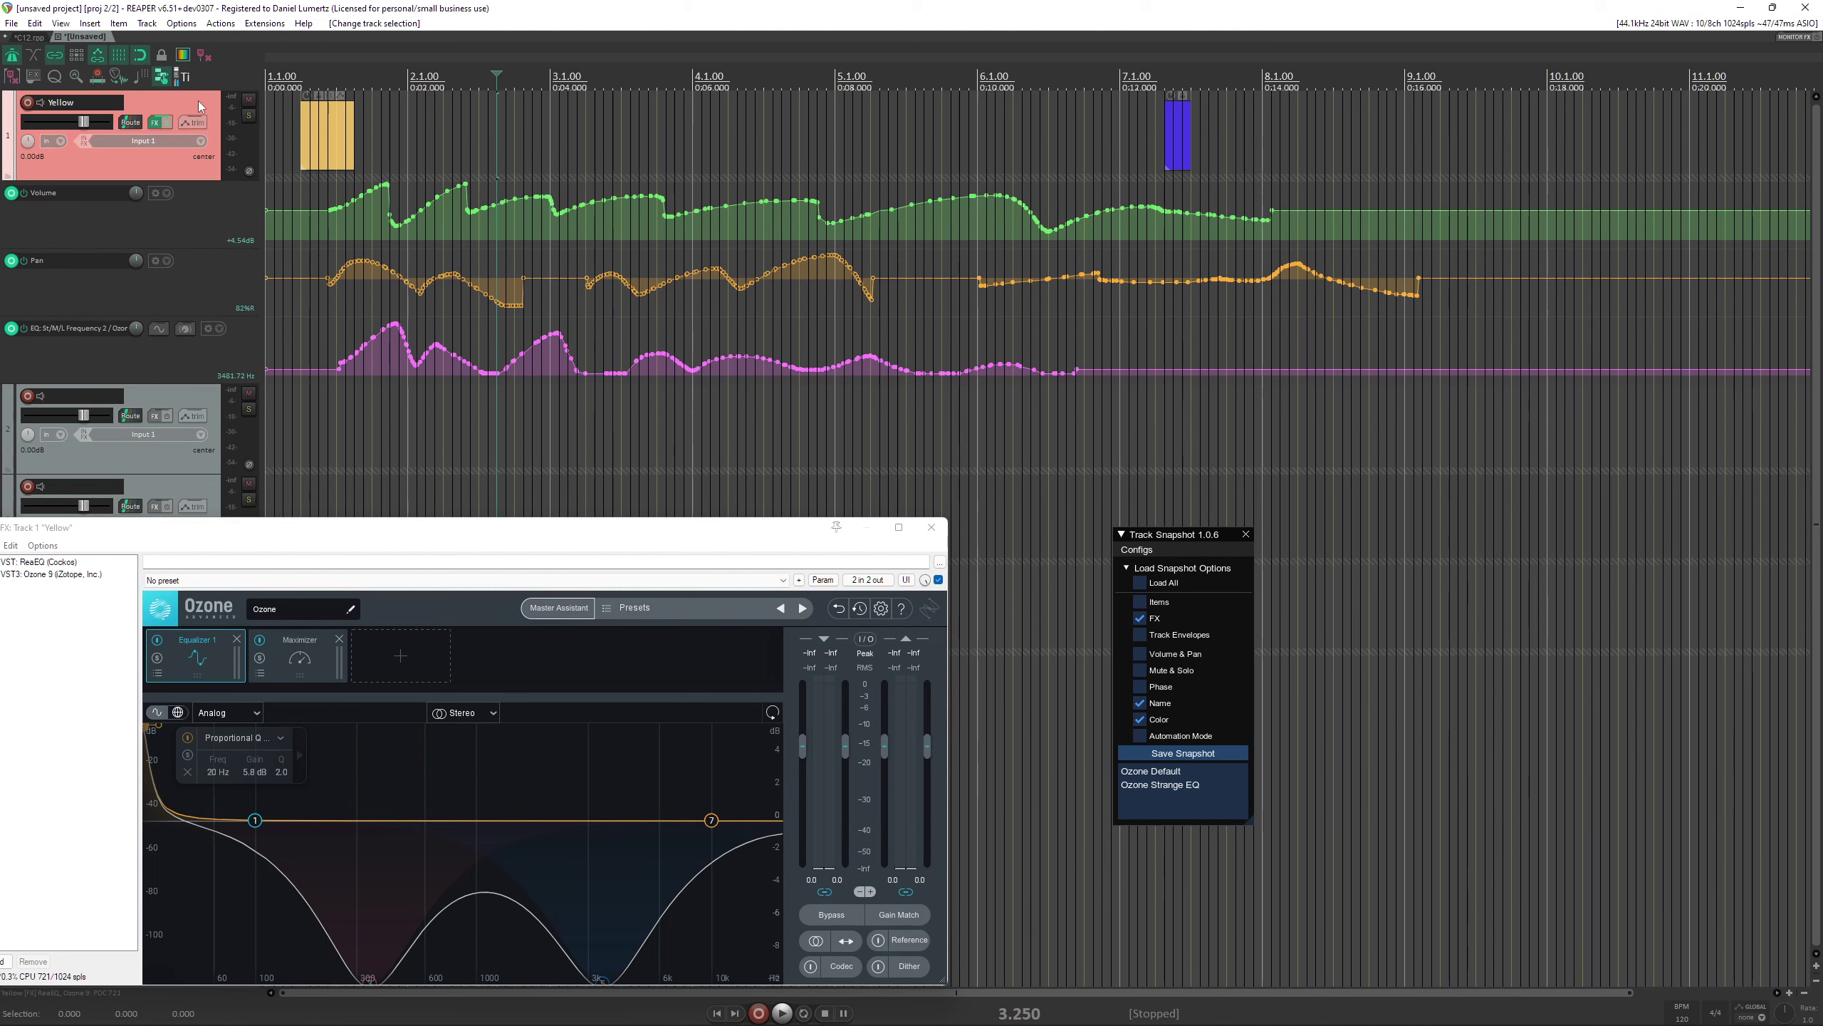
{"action": "left_click", "coordinate": [1183, 753]}
{"action": "type", "text": "Ozon"}
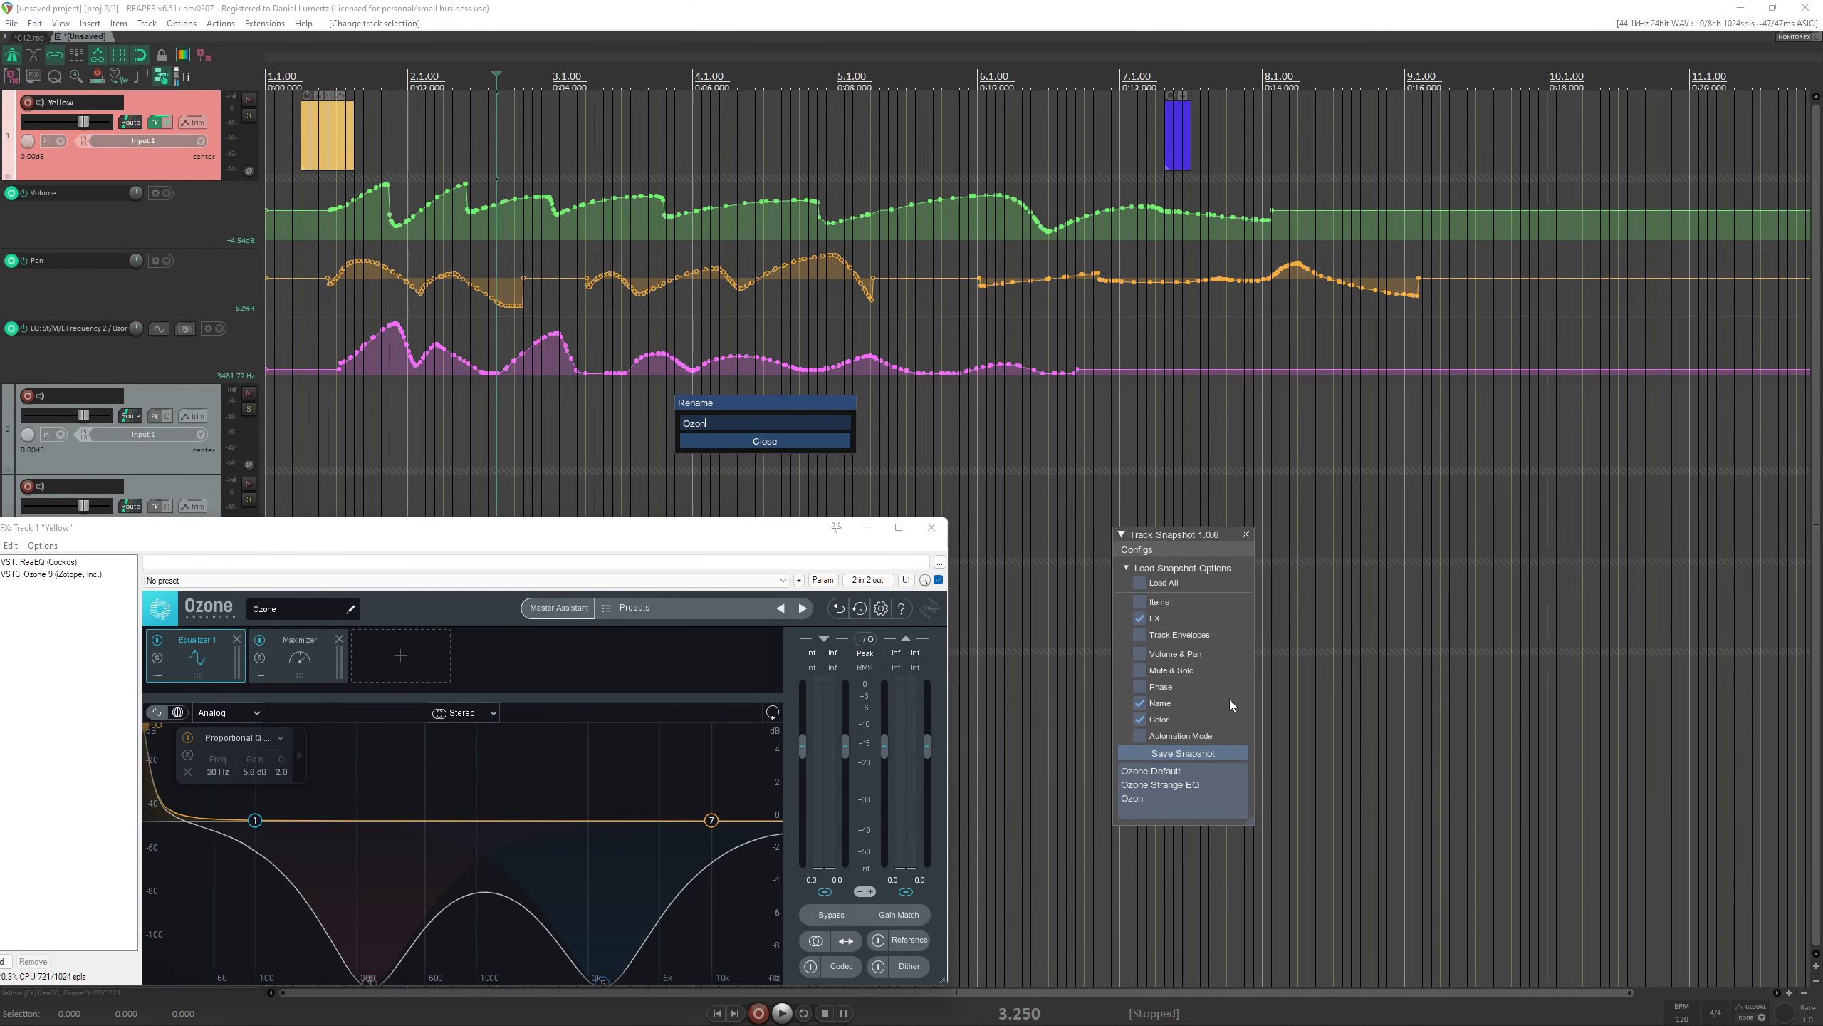
{"action": "type", "text": "e Strange Envelope"}
{"action": "key", "text": "Return"}
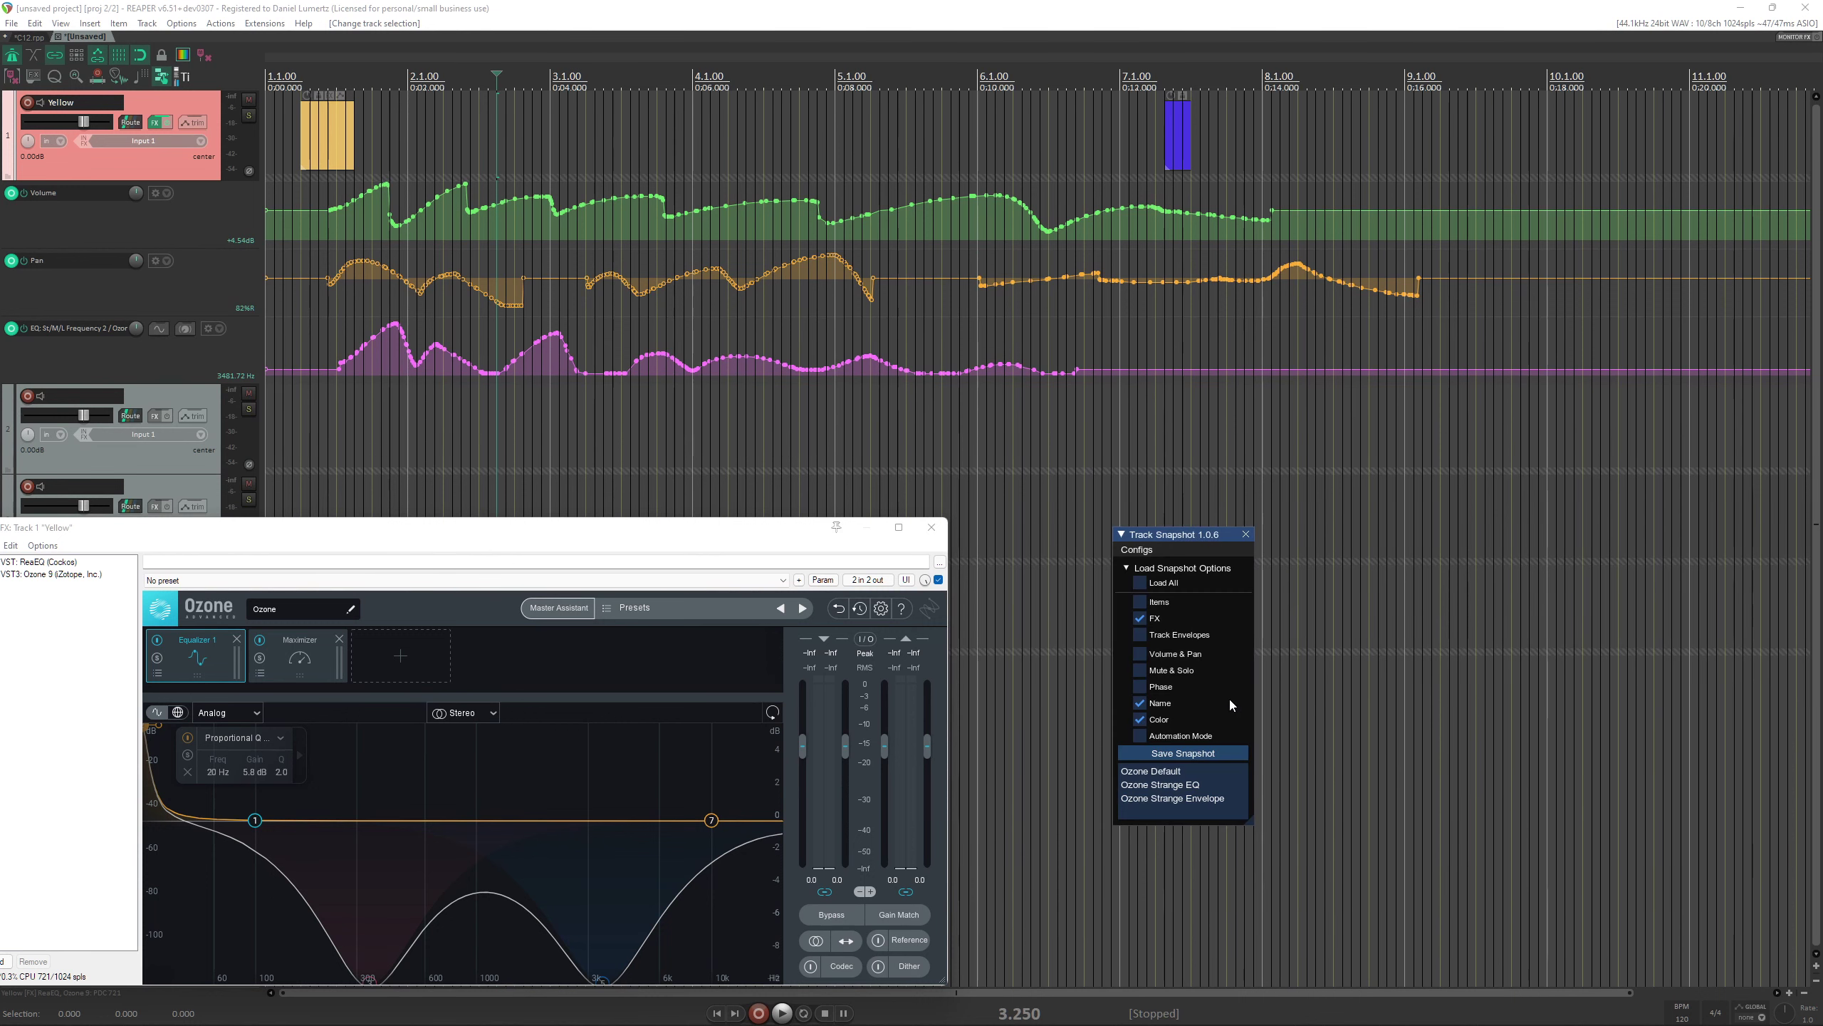
Cycle through the Ozone Strange EQ, Ozone Strange Envelope and Ozone Default snapshots with only FX, Name and Color loaded, ending on Ozone Default.
{"action": "left_click", "coordinate": [1177, 785]}
{"action": "left_click", "coordinate": [1177, 771]}
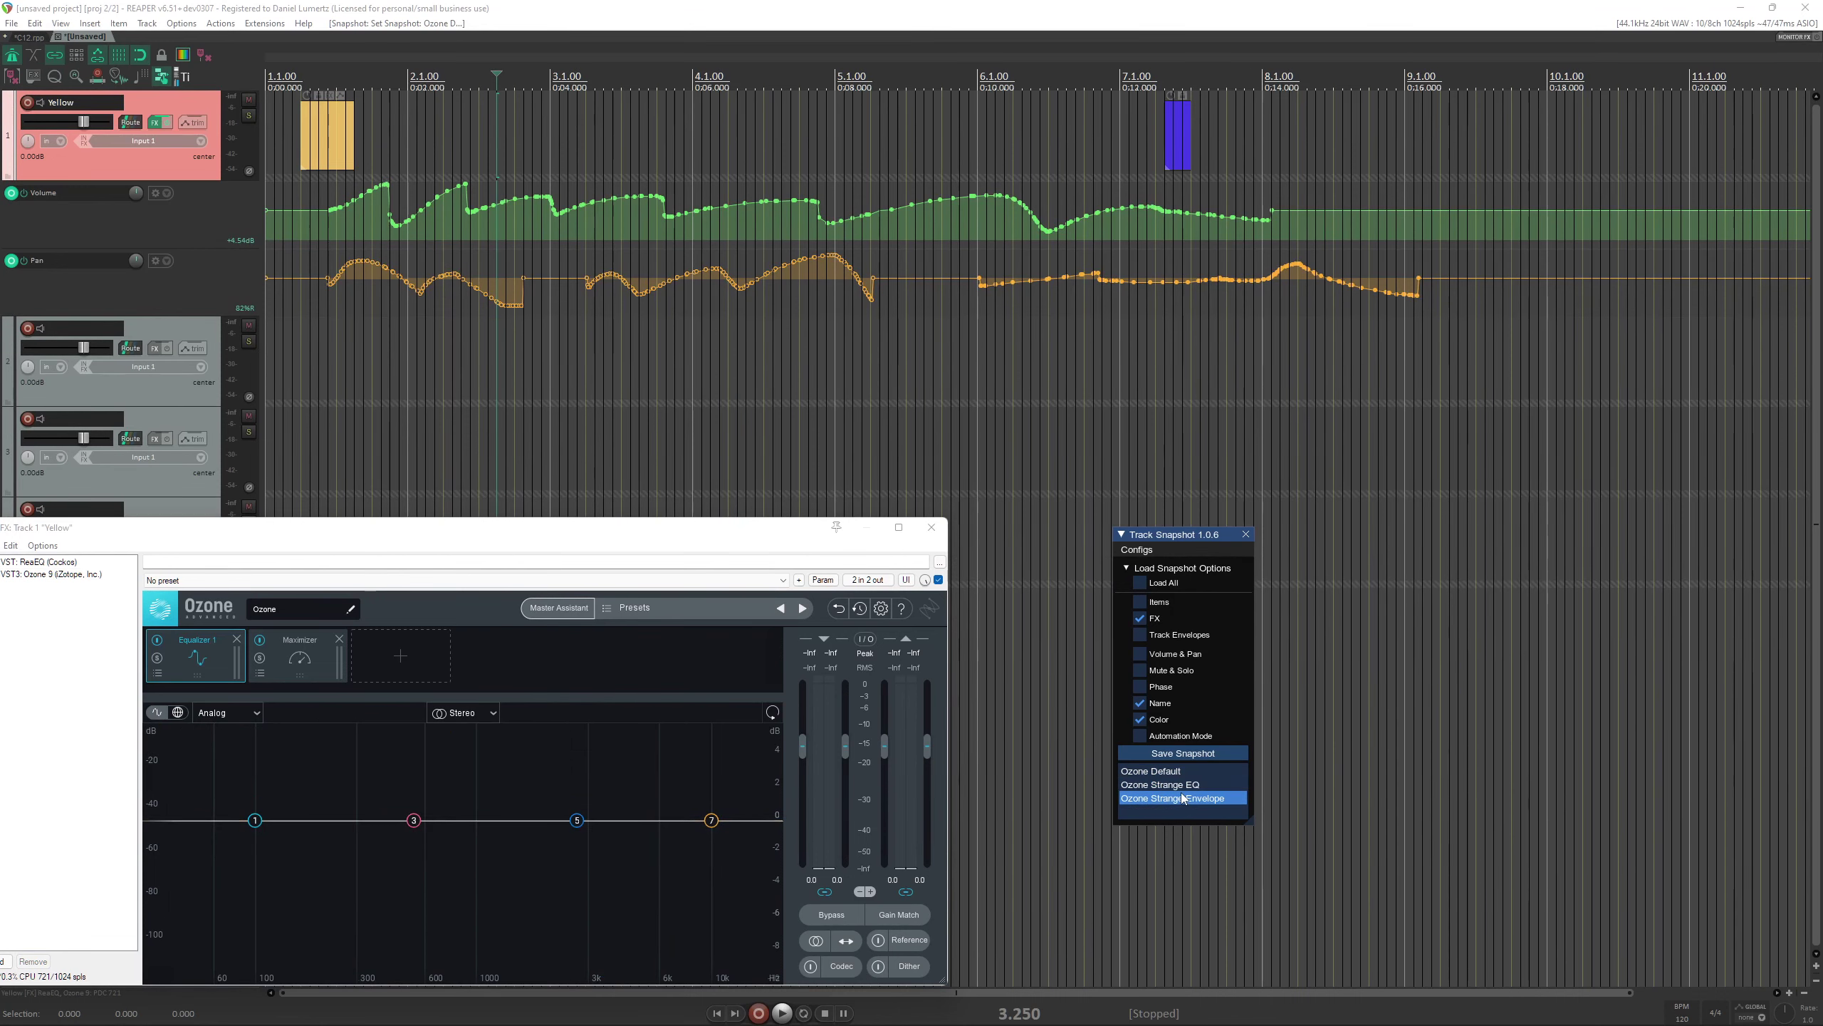
{"action": "left_click", "coordinate": [1183, 798]}
{"action": "left_click", "coordinate": [1177, 785]}
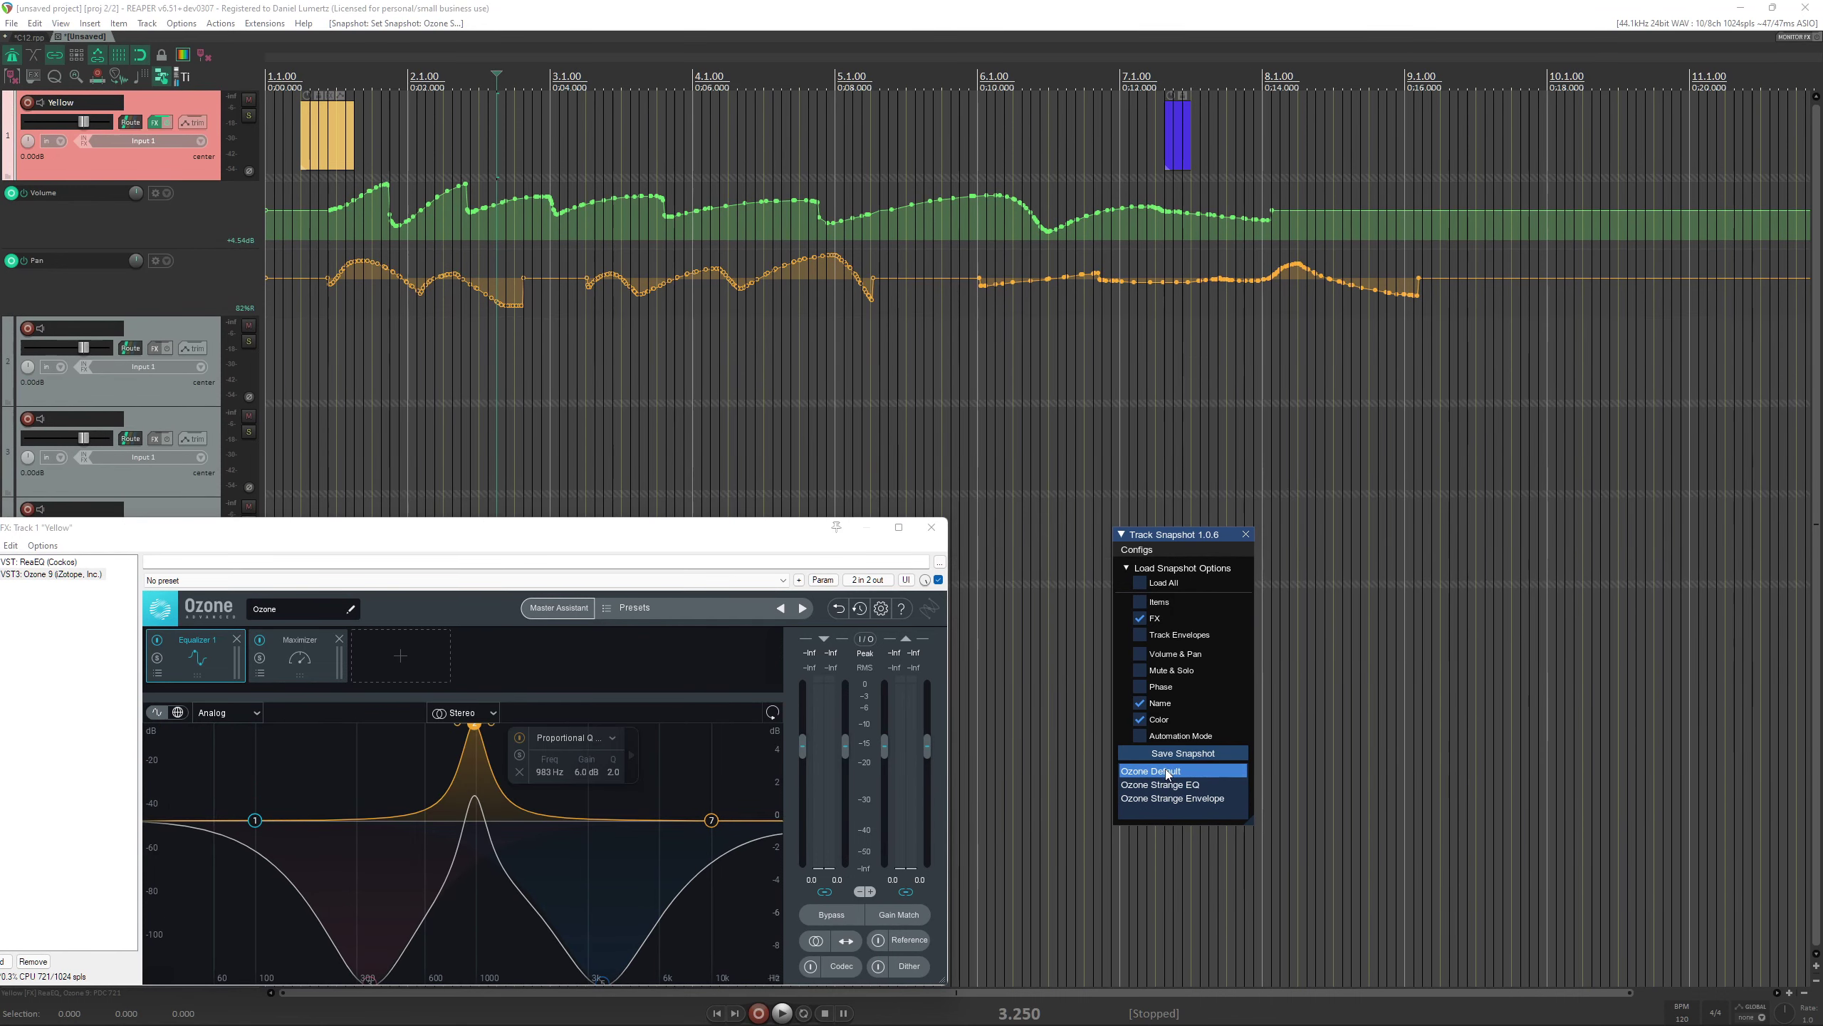
{"action": "left_click", "coordinate": [1168, 772]}
{"action": "left_click", "coordinate": [1177, 785]}
{"action": "left_click", "coordinate": [1178, 798]}
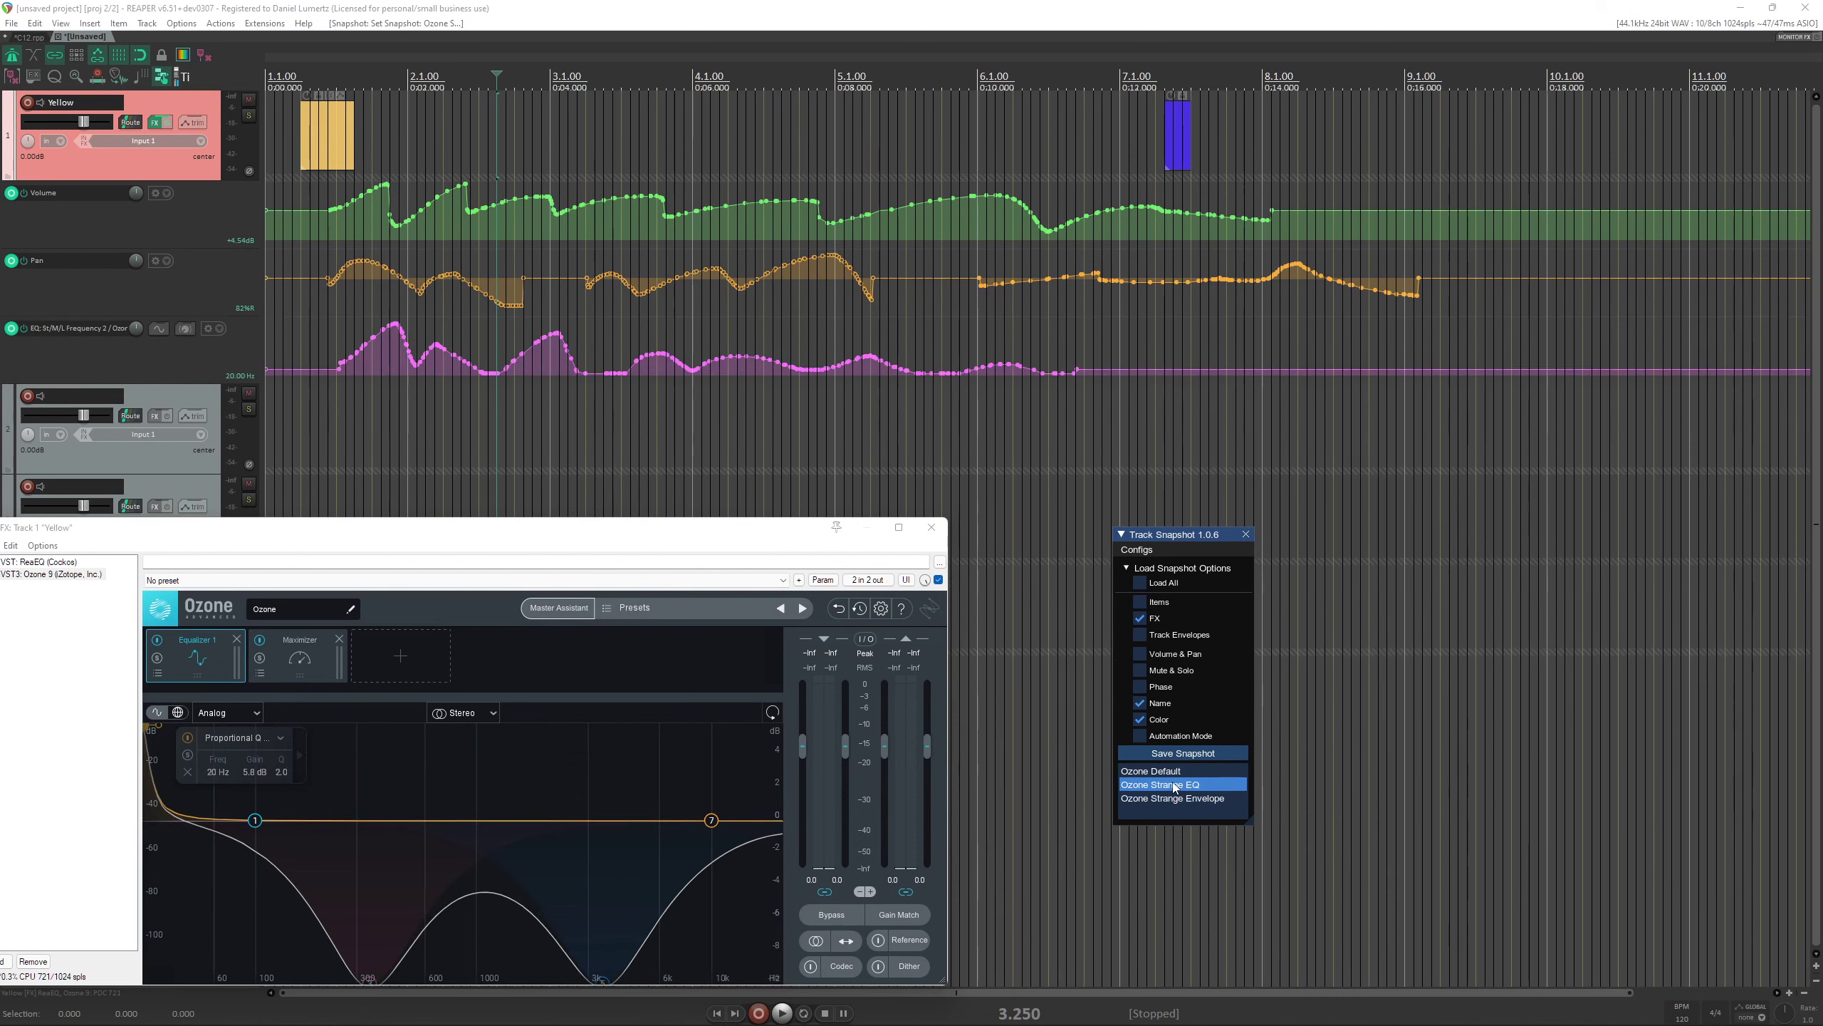
{"action": "left_click", "coordinate": [1175, 784]}
{"action": "left_click", "coordinate": [1167, 771]}
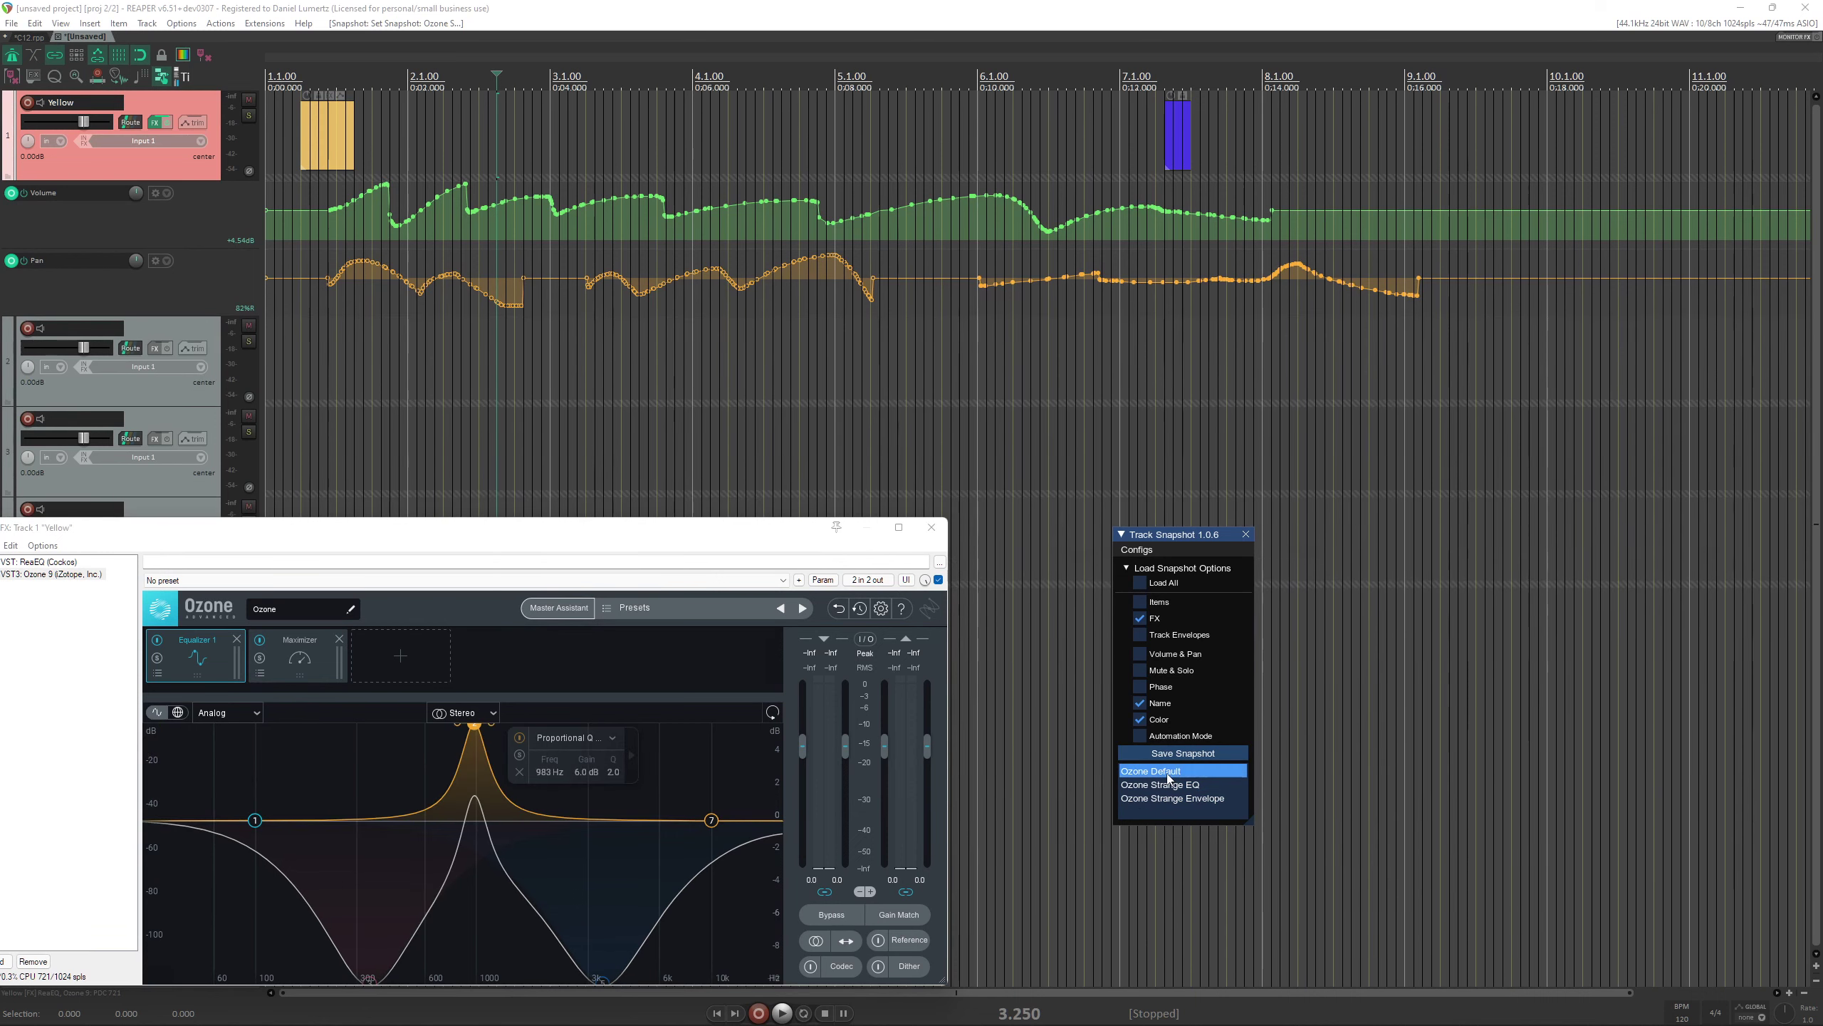
Enable Load All and recall the three Ozone snapshots in turn, ending on Ozone Default.
{"action": "left_click", "coordinate": [1140, 583]}
{"action": "left_click", "coordinate": [1167, 631]}
{"action": "left_click", "coordinate": [1164, 645]}
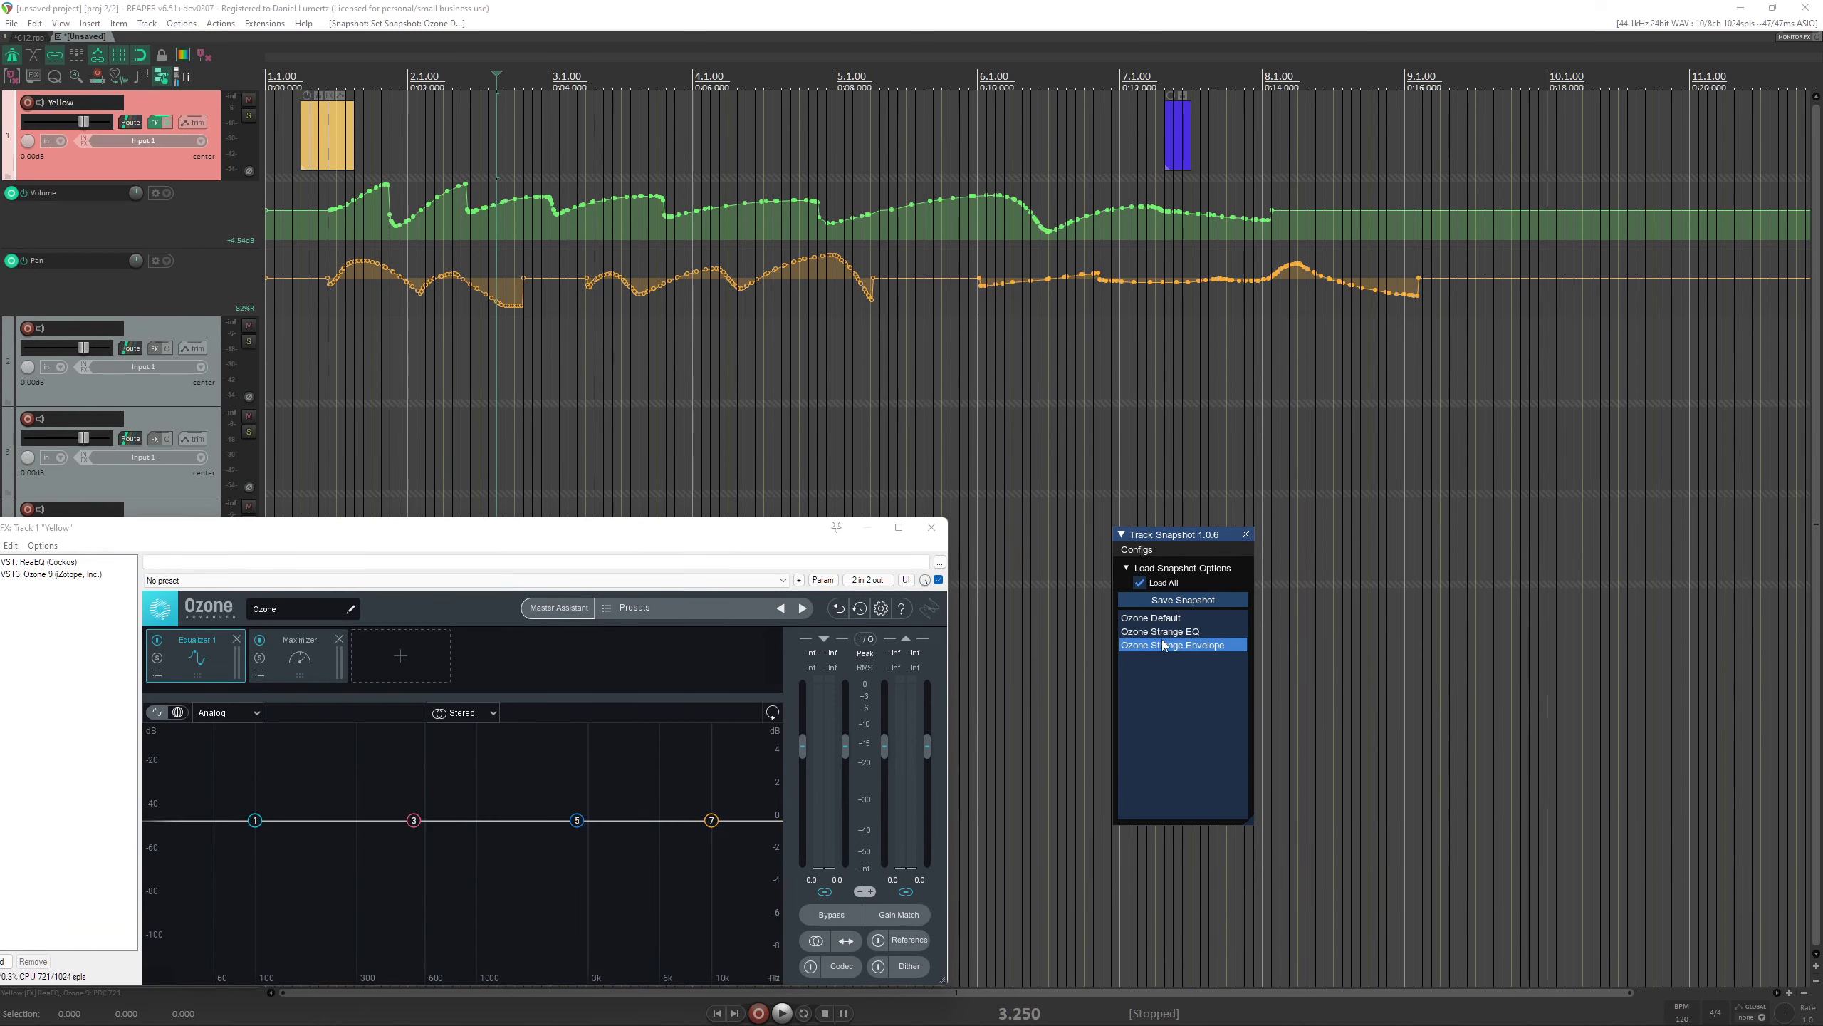
{"action": "left_click", "coordinate": [1160, 635]}
{"action": "left_click", "coordinate": [1157, 622]}
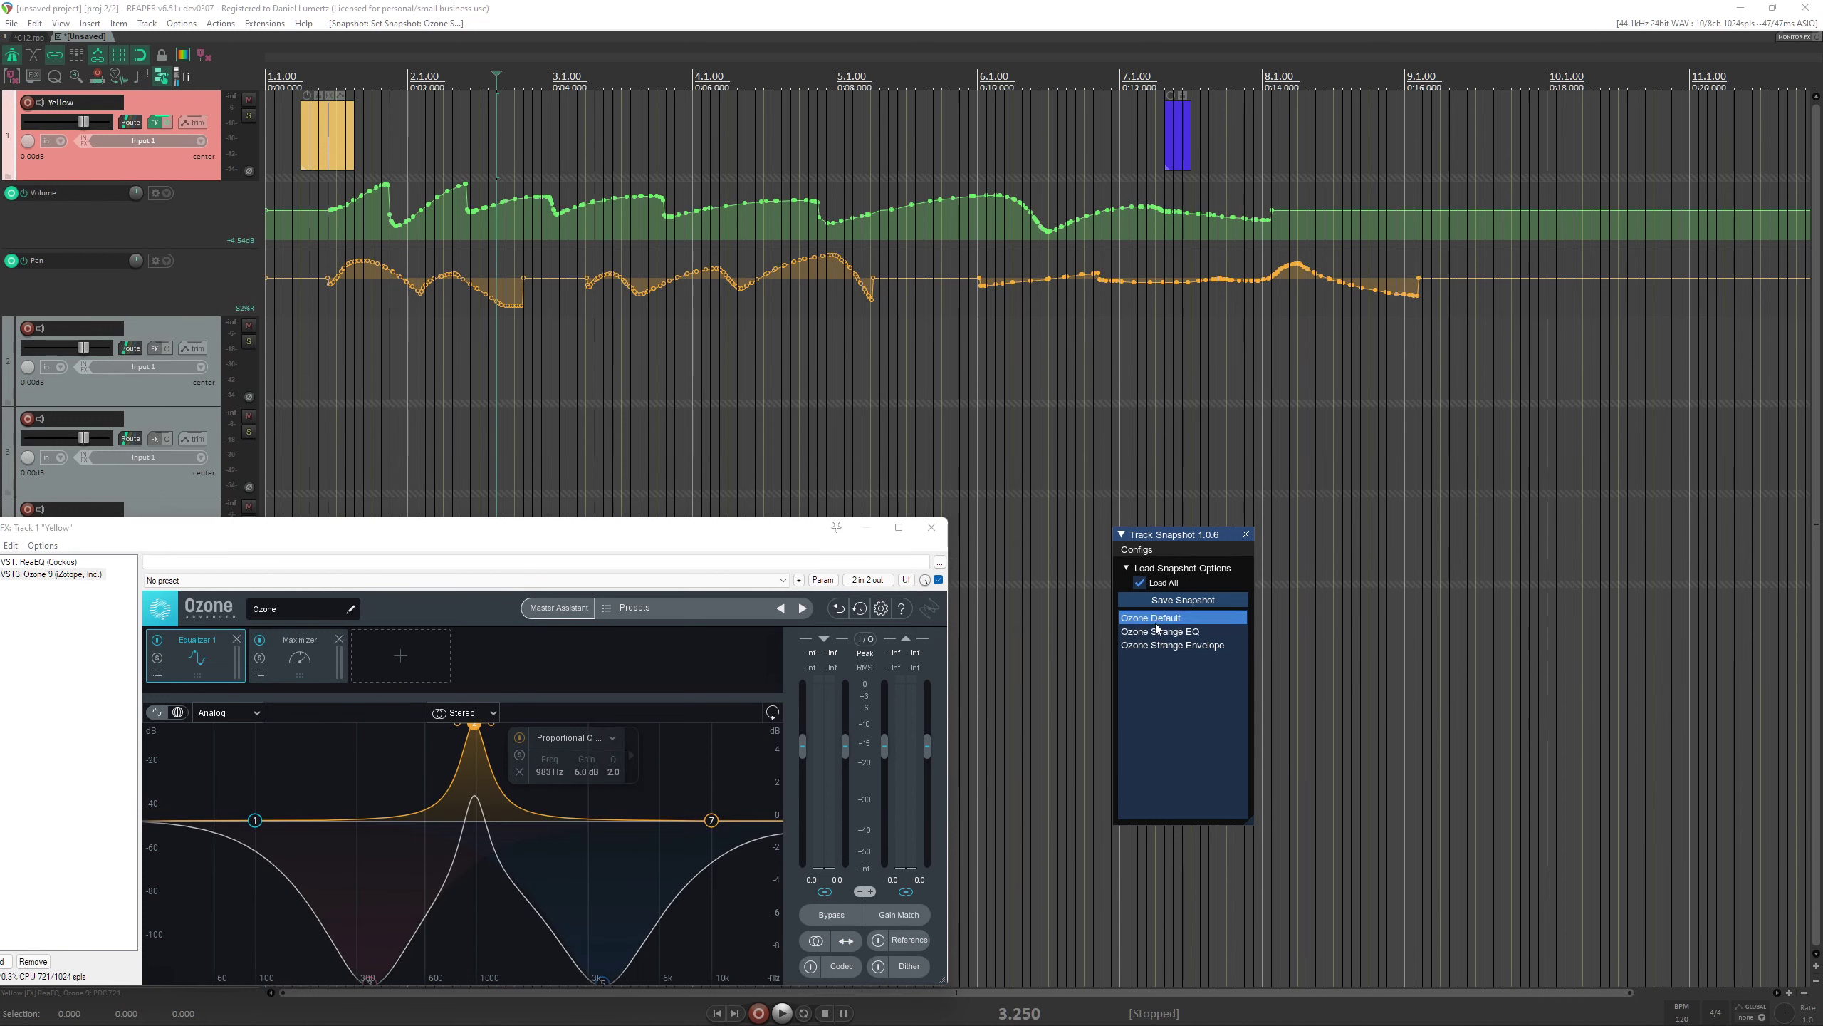
{"action": "left_click", "coordinate": [1159, 632]}
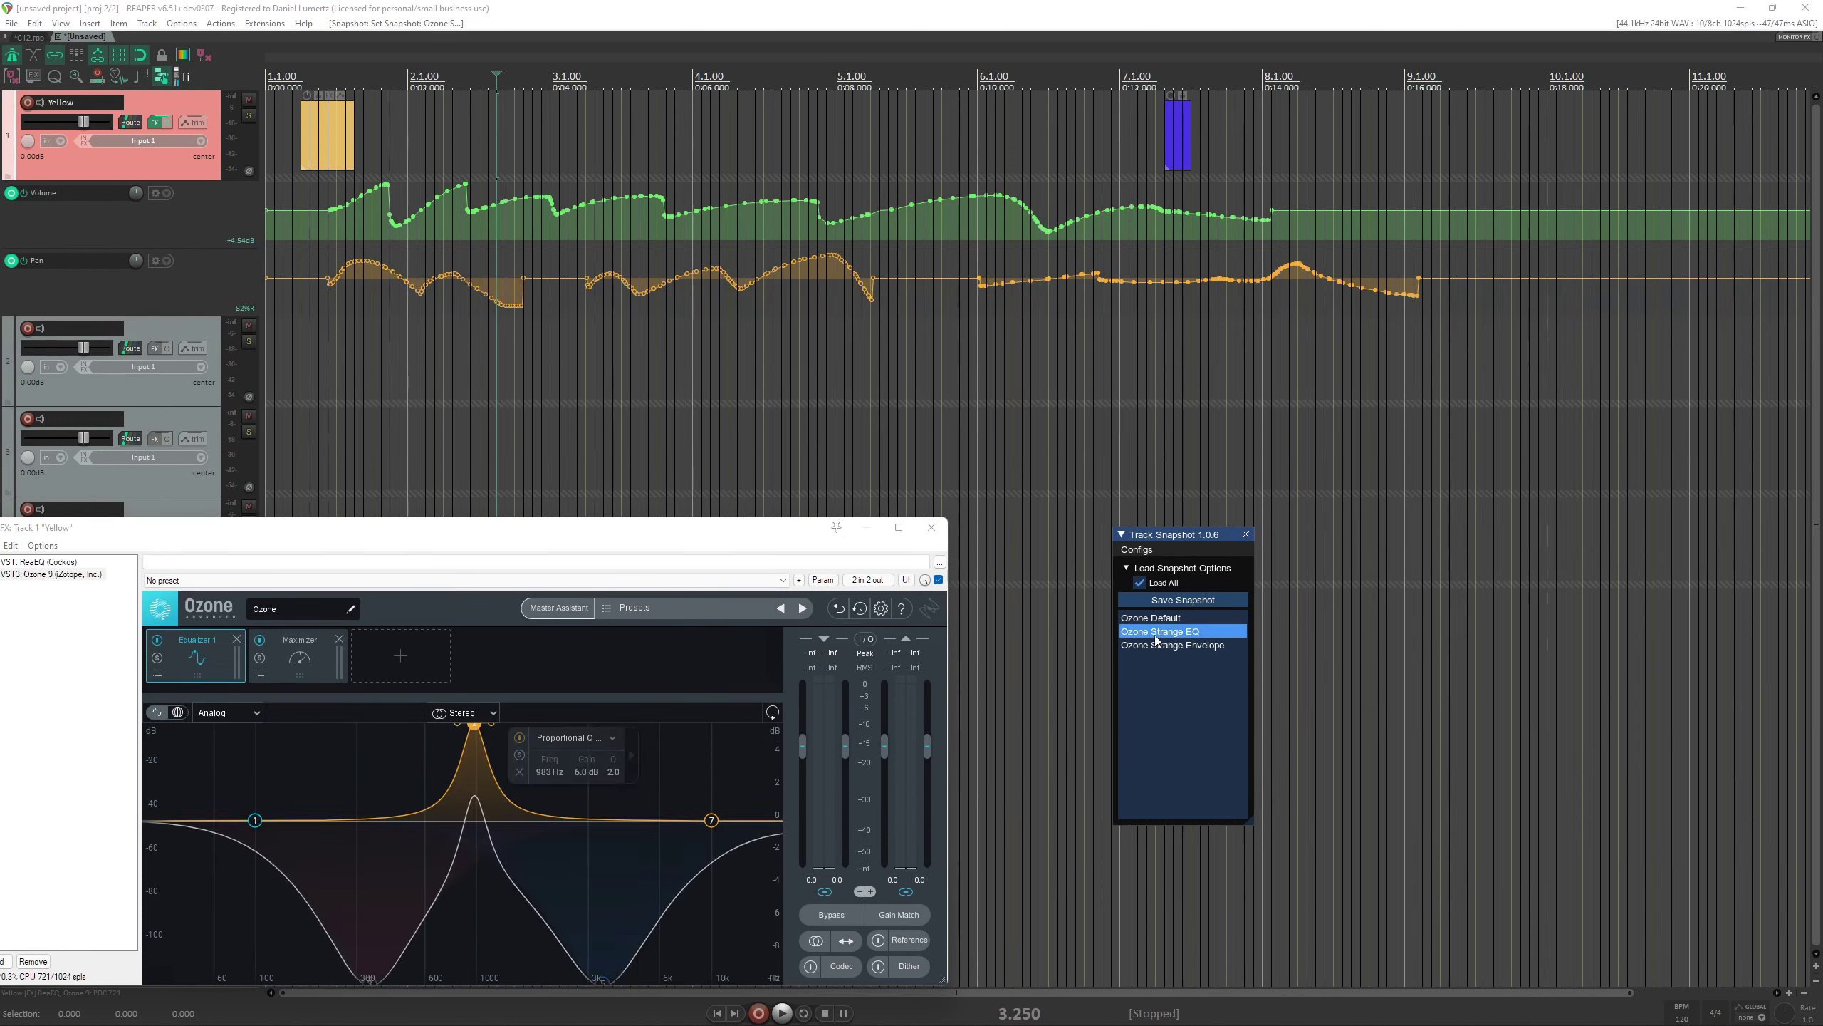
{"action": "left_click", "coordinate": [1154, 620]}
Turn off Load All and enable every individual load option, including Items, Track Envelopes, Volume & Pan, Mute & Solo, Phase and Automation Mode.
{"action": "left_click", "coordinate": [1142, 583]}
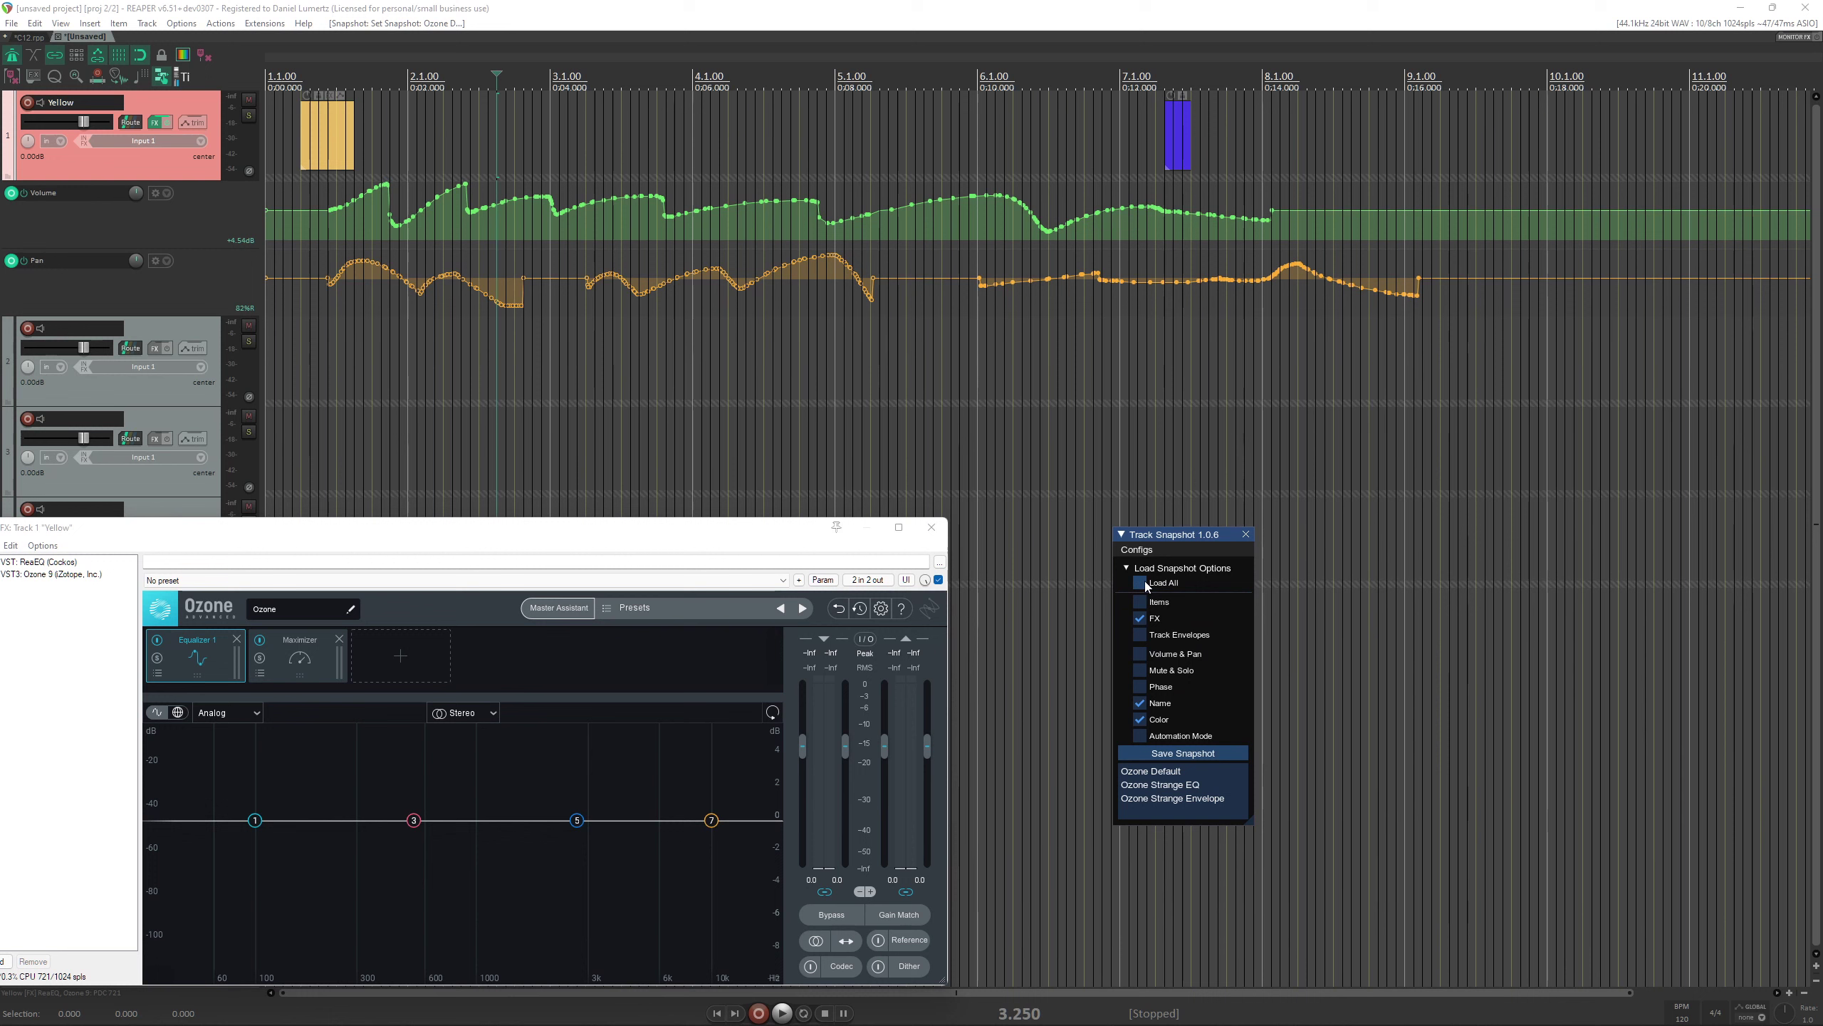
{"action": "left_click", "coordinate": [1143, 638]}
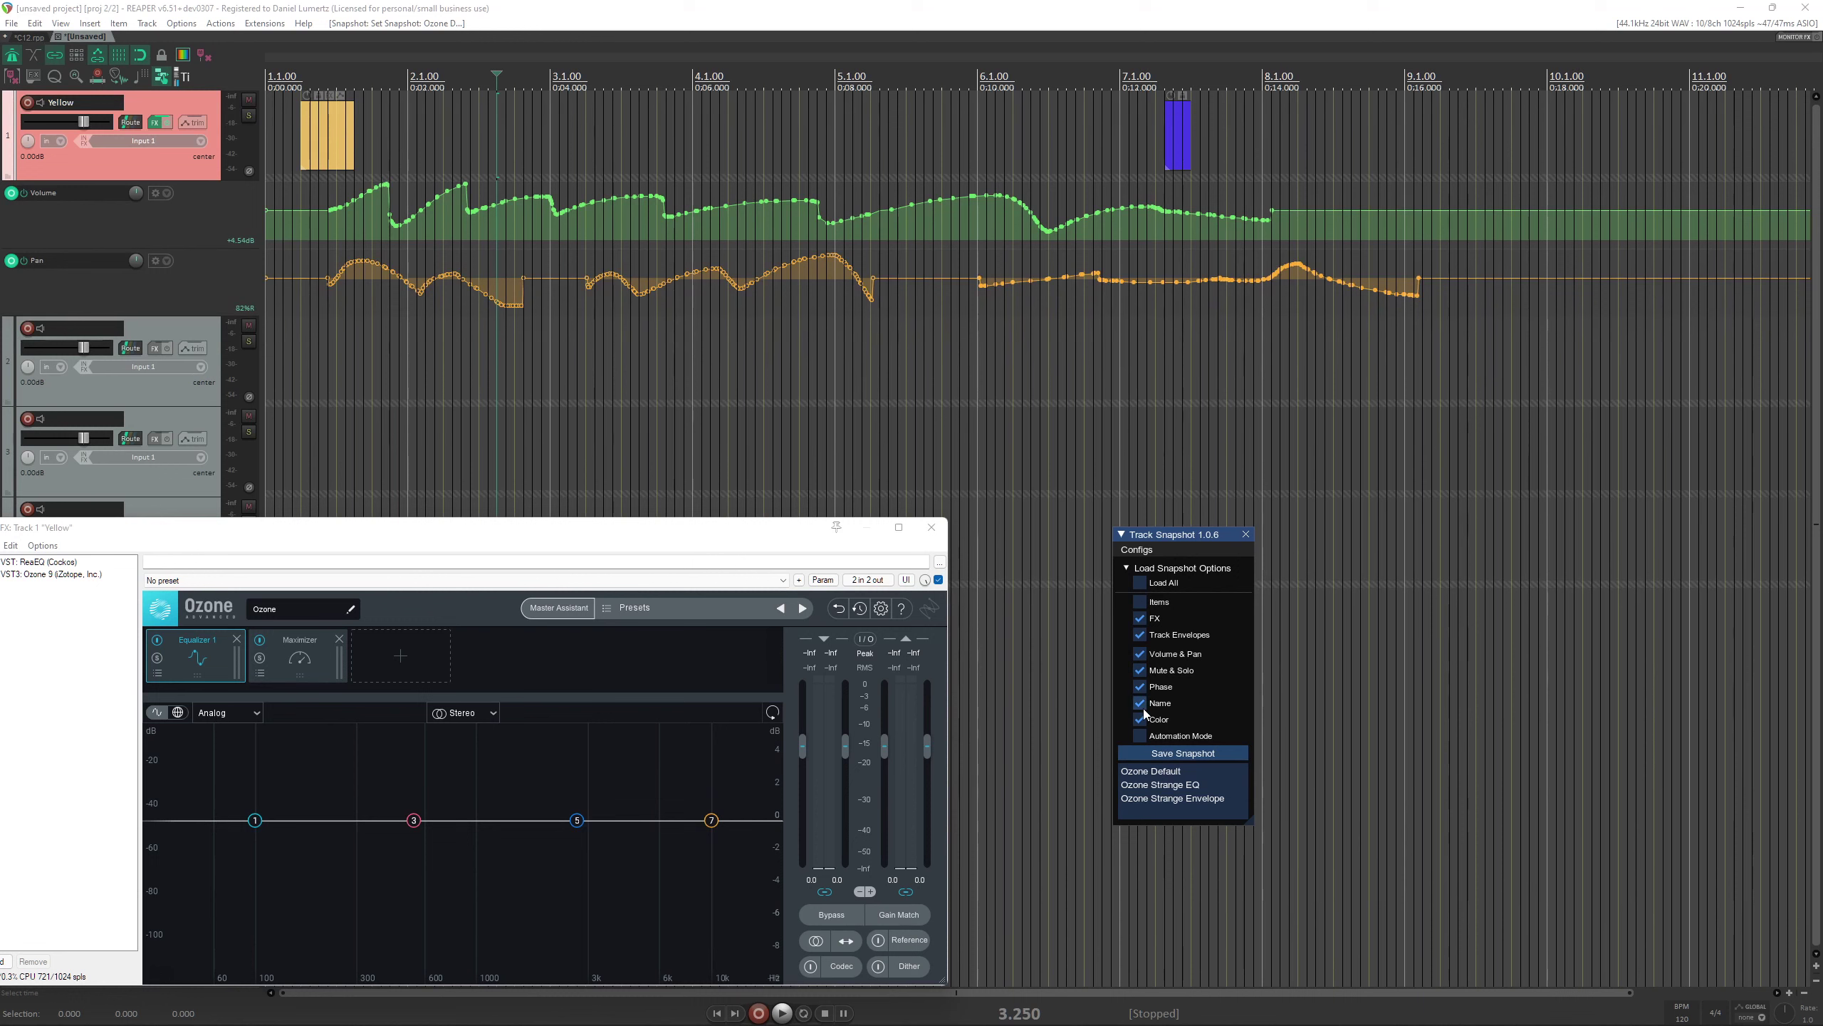
{"action": "left_click", "coordinate": [1142, 734]}
{"action": "left_click", "coordinate": [1149, 600]}
{"action": "left_click", "coordinate": [1142, 582]}
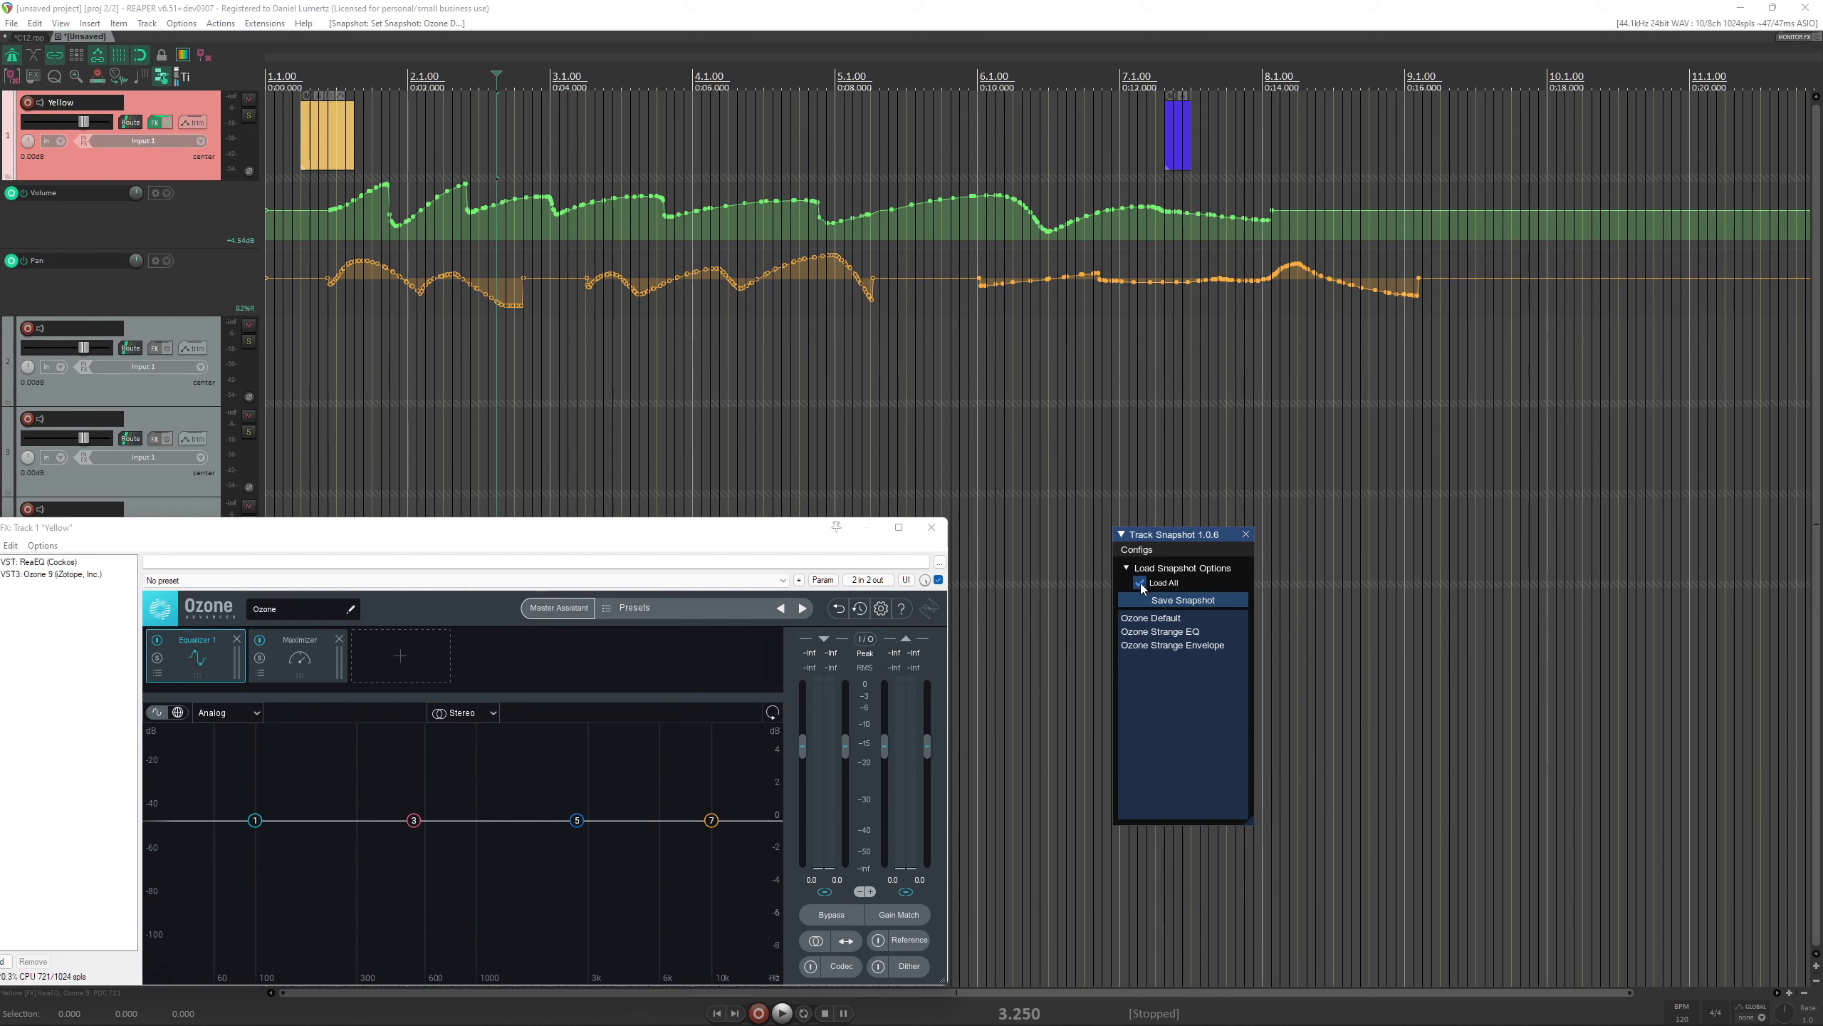
{"action": "left_click", "coordinate": [1141, 582]}
{"action": "left_click", "coordinate": [1141, 583]}
{"action": "left_click", "coordinate": [1143, 584]}
{"action": "left_click", "coordinate": [1141, 584]}
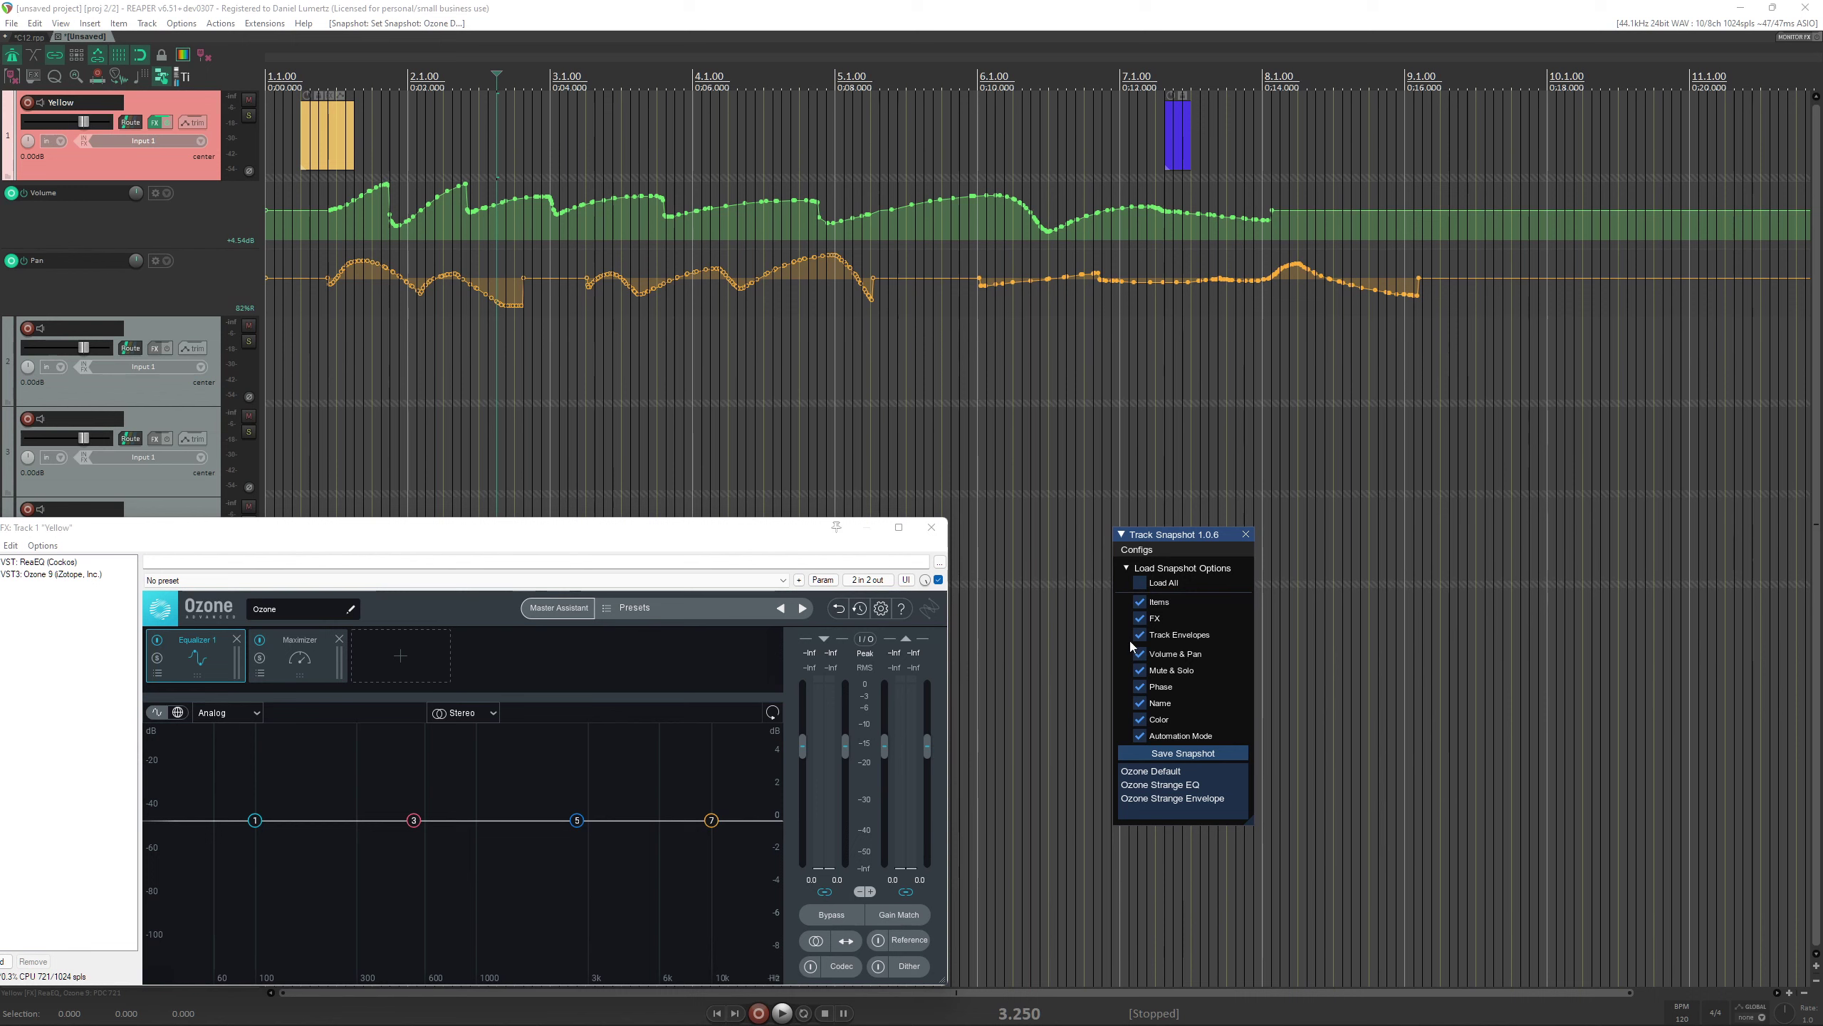
Turn Load All back on and recall the Ozone snapshots again, finishing with Ozone Default.
{"action": "left_click", "coordinate": [1140, 583]}
{"action": "left_click", "coordinate": [1138, 630]}
{"action": "left_click", "coordinate": [1140, 619]}
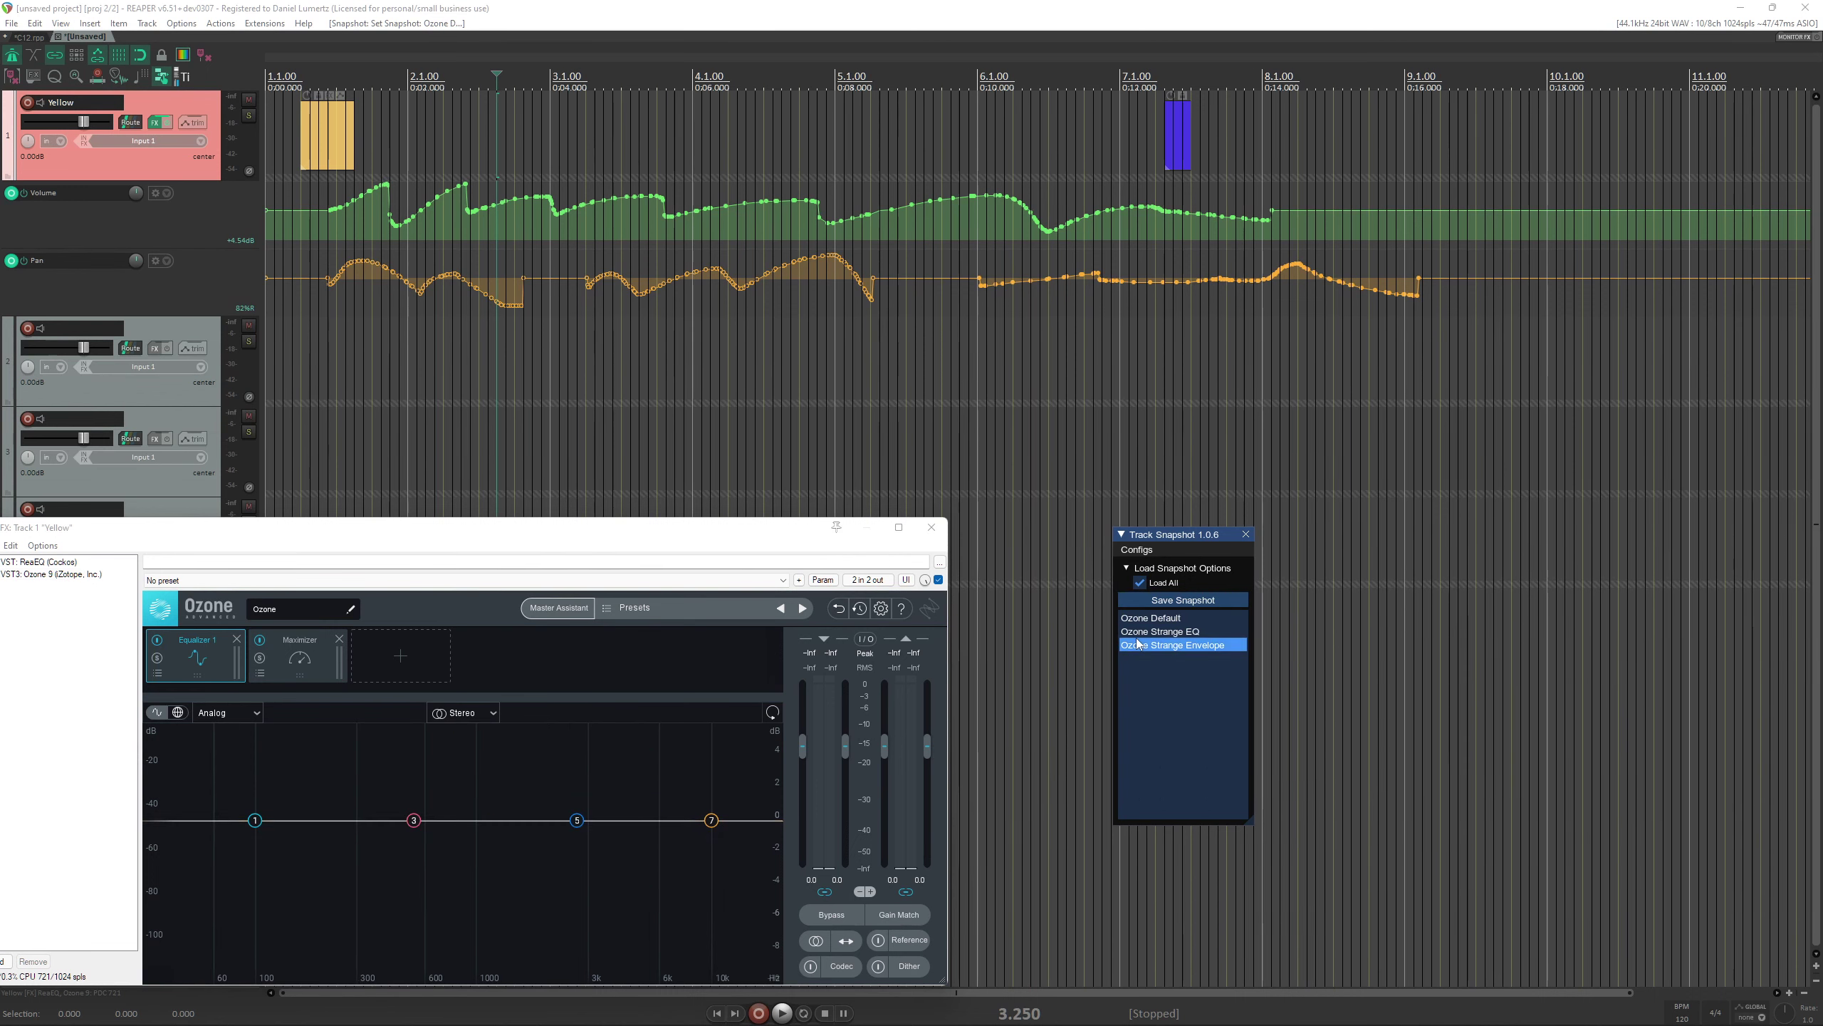
{"action": "left_click", "coordinate": [1144, 646]}
{"action": "left_click", "coordinate": [1144, 619]}
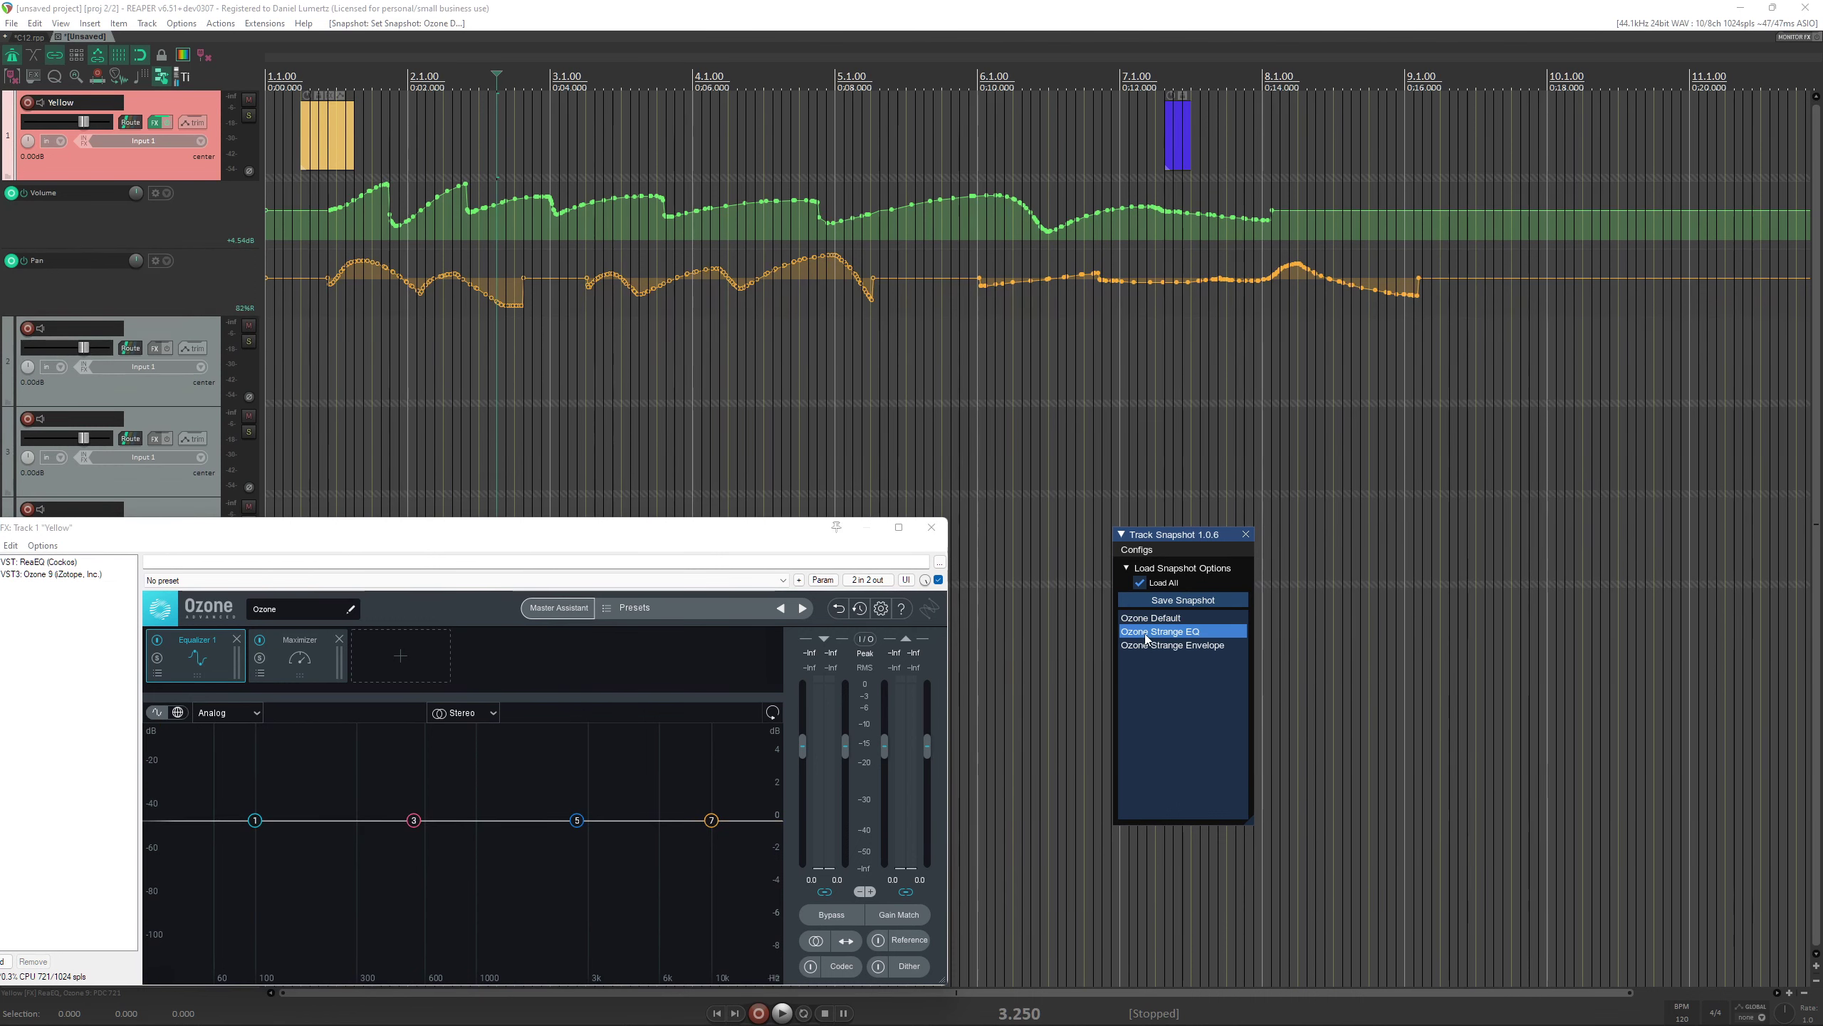
{"action": "left_click", "coordinate": [1145, 587]}
{"action": "left_click", "coordinate": [1144, 585]}
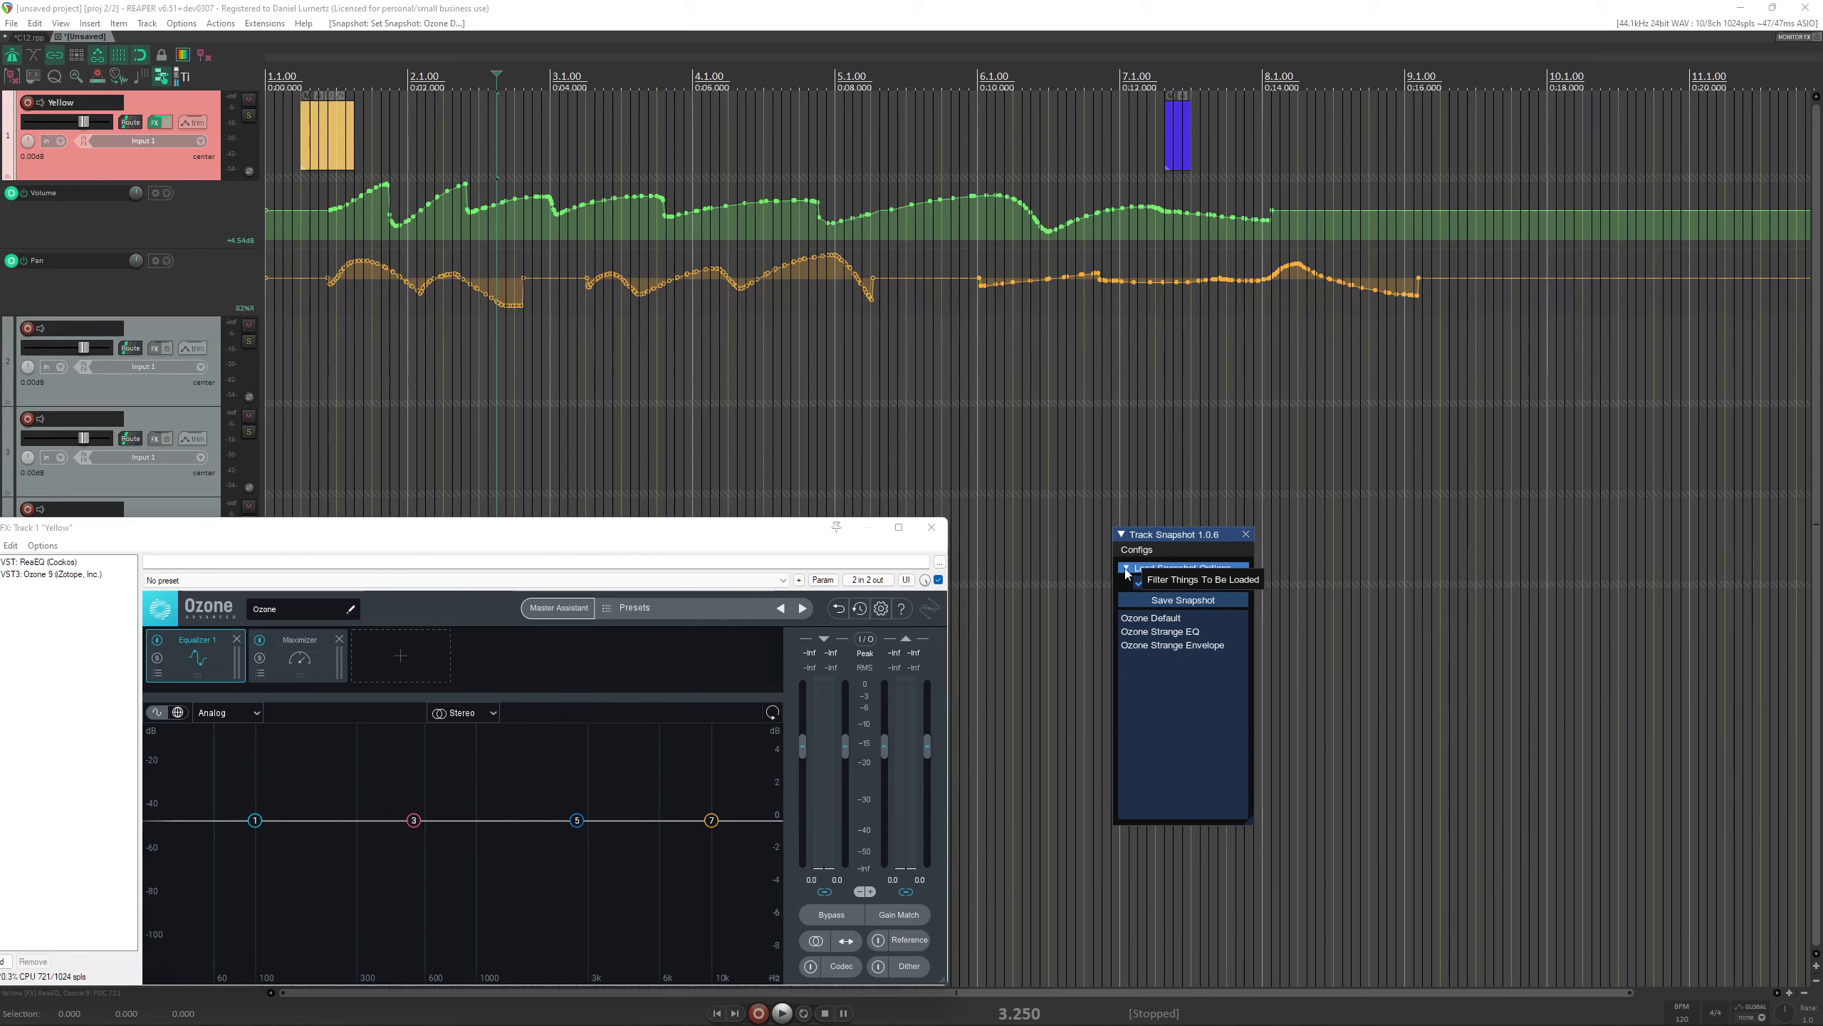
Collapse the load snapshot options and review the script's configuration settings without changing them.
{"action": "left_click", "coordinate": [1133, 568]}
{"action": "left_click", "coordinate": [1127, 554]}
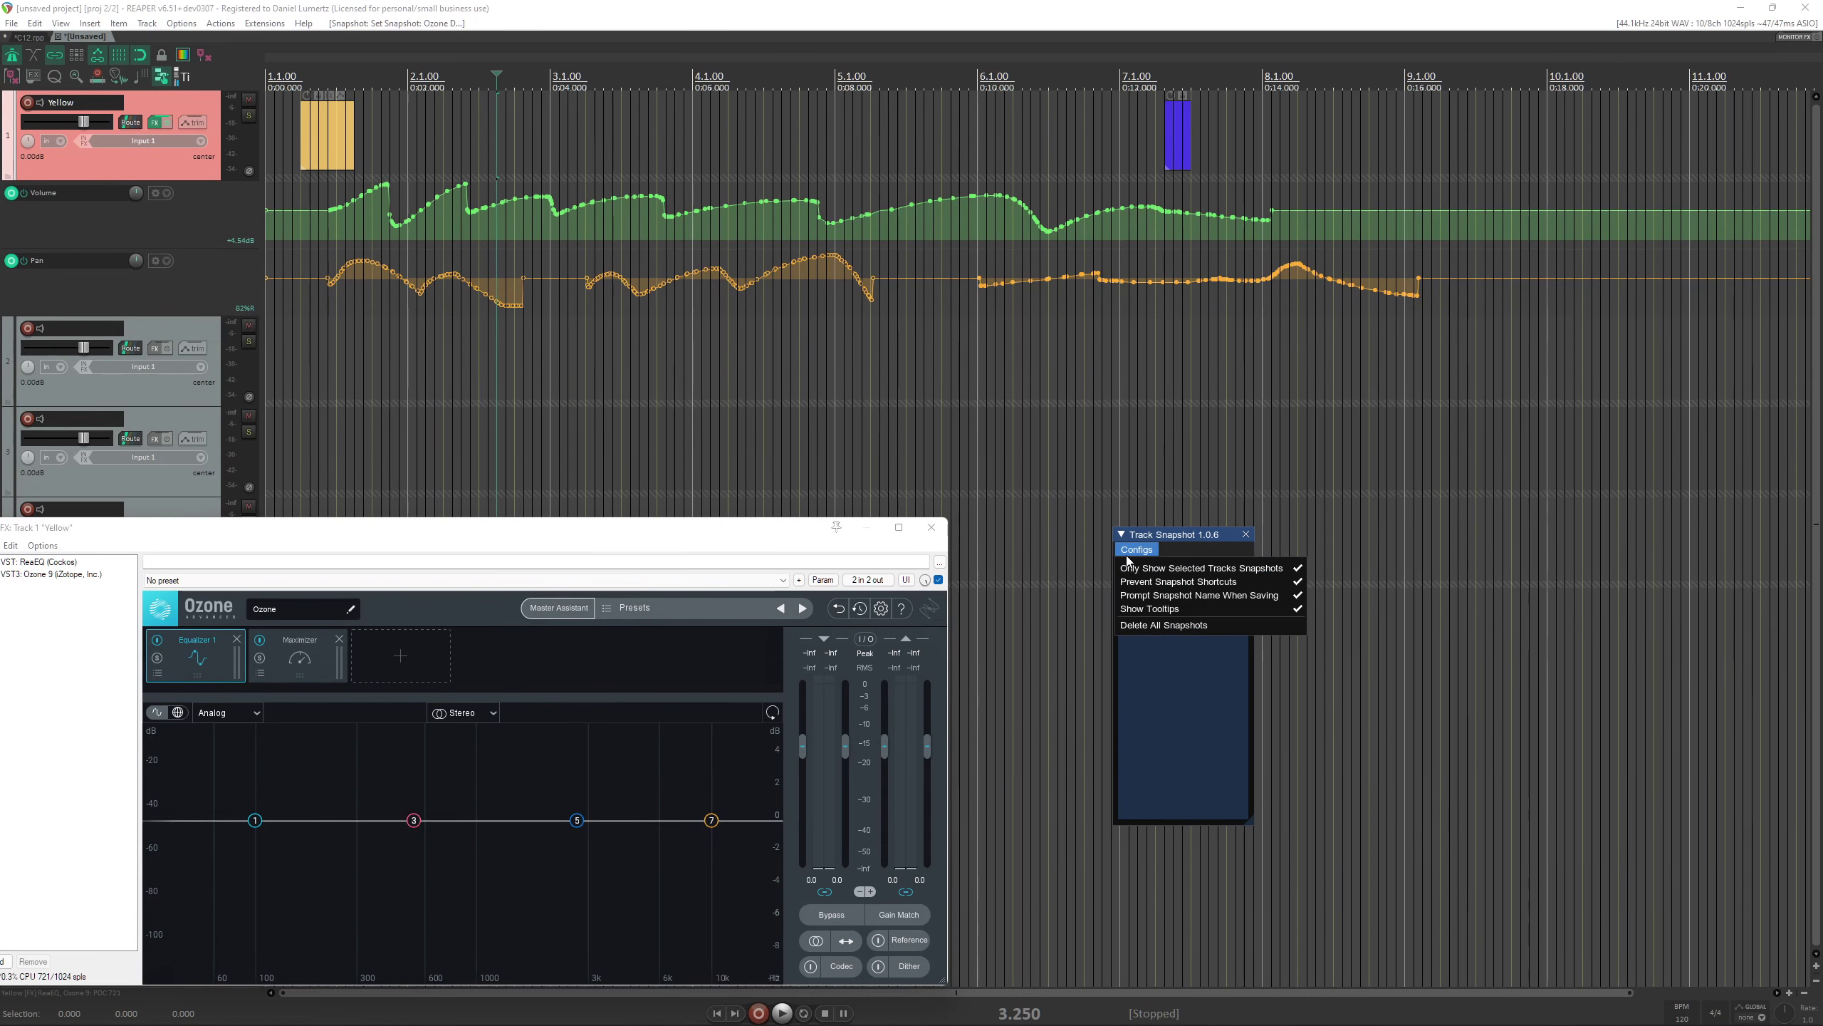
{"action": "left_click", "coordinate": [1130, 554]}
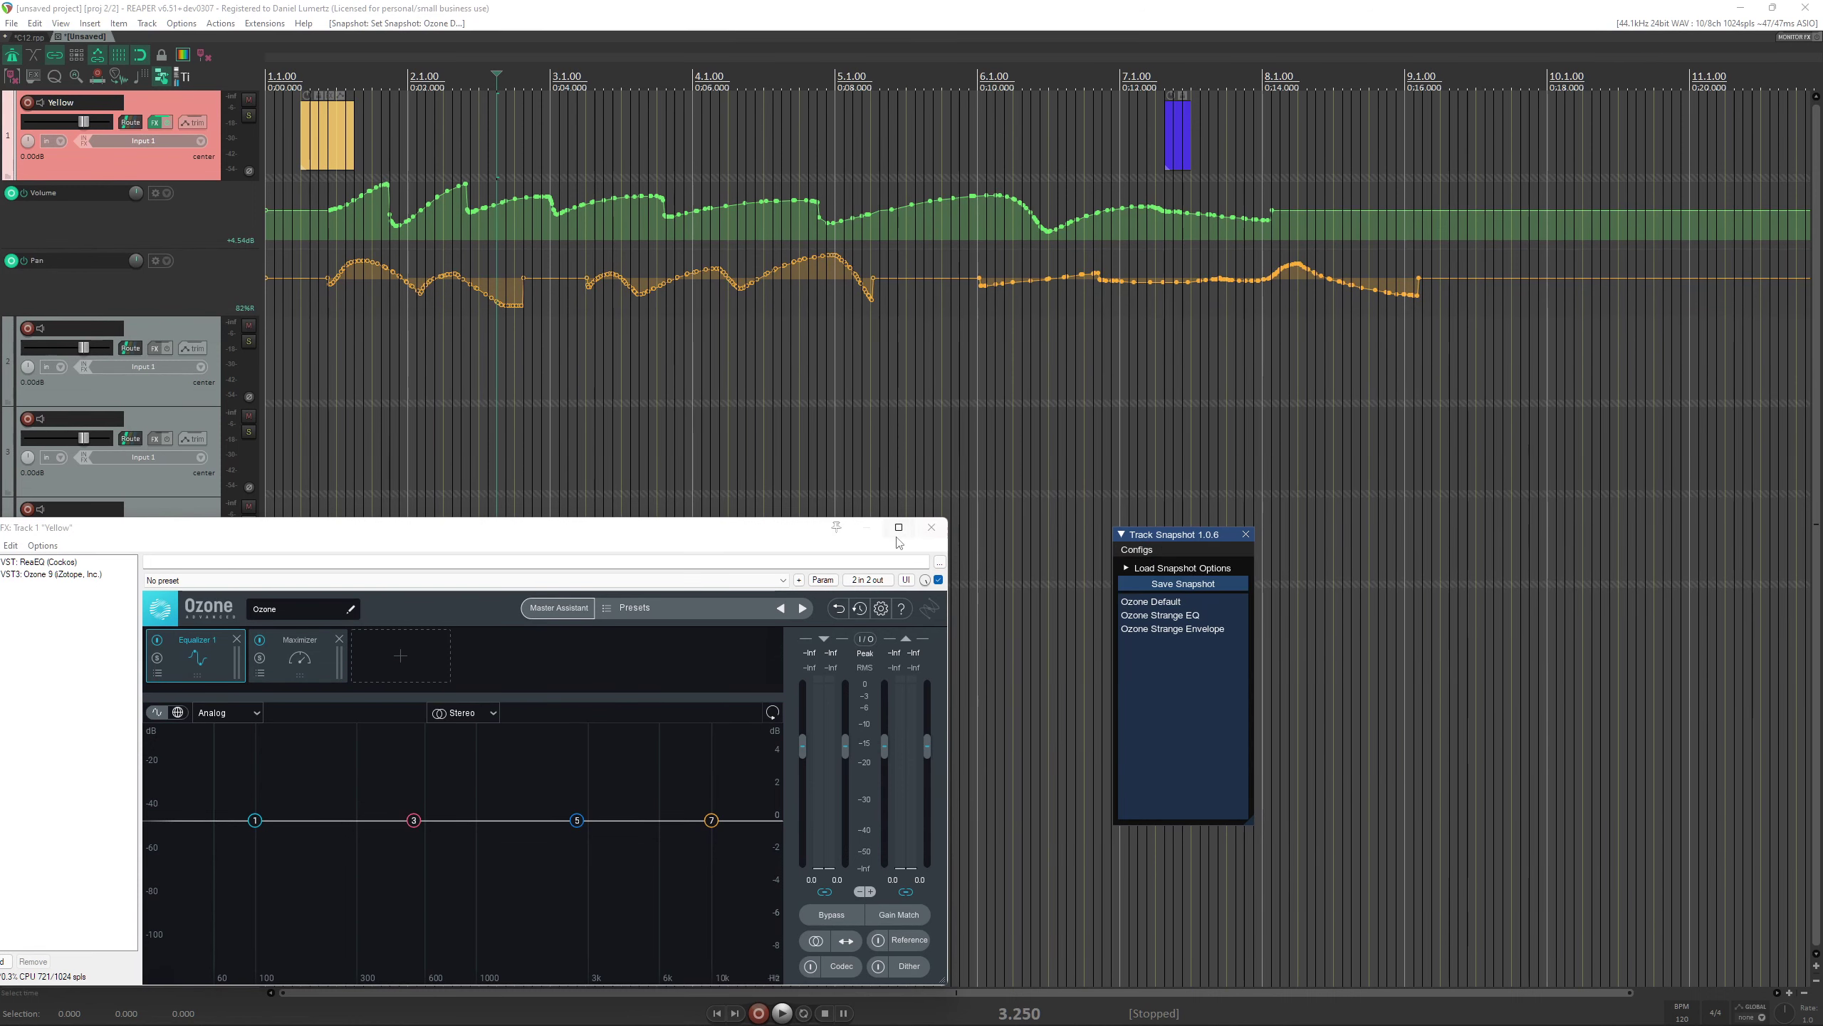
Move the FX chain and Track Snapshot windows apart so that all four tracks and the snapshot list are uncovered.
{"action": "left_click_drag", "start_coordinate": [737, 530], "coordinate": [1345, 772]}
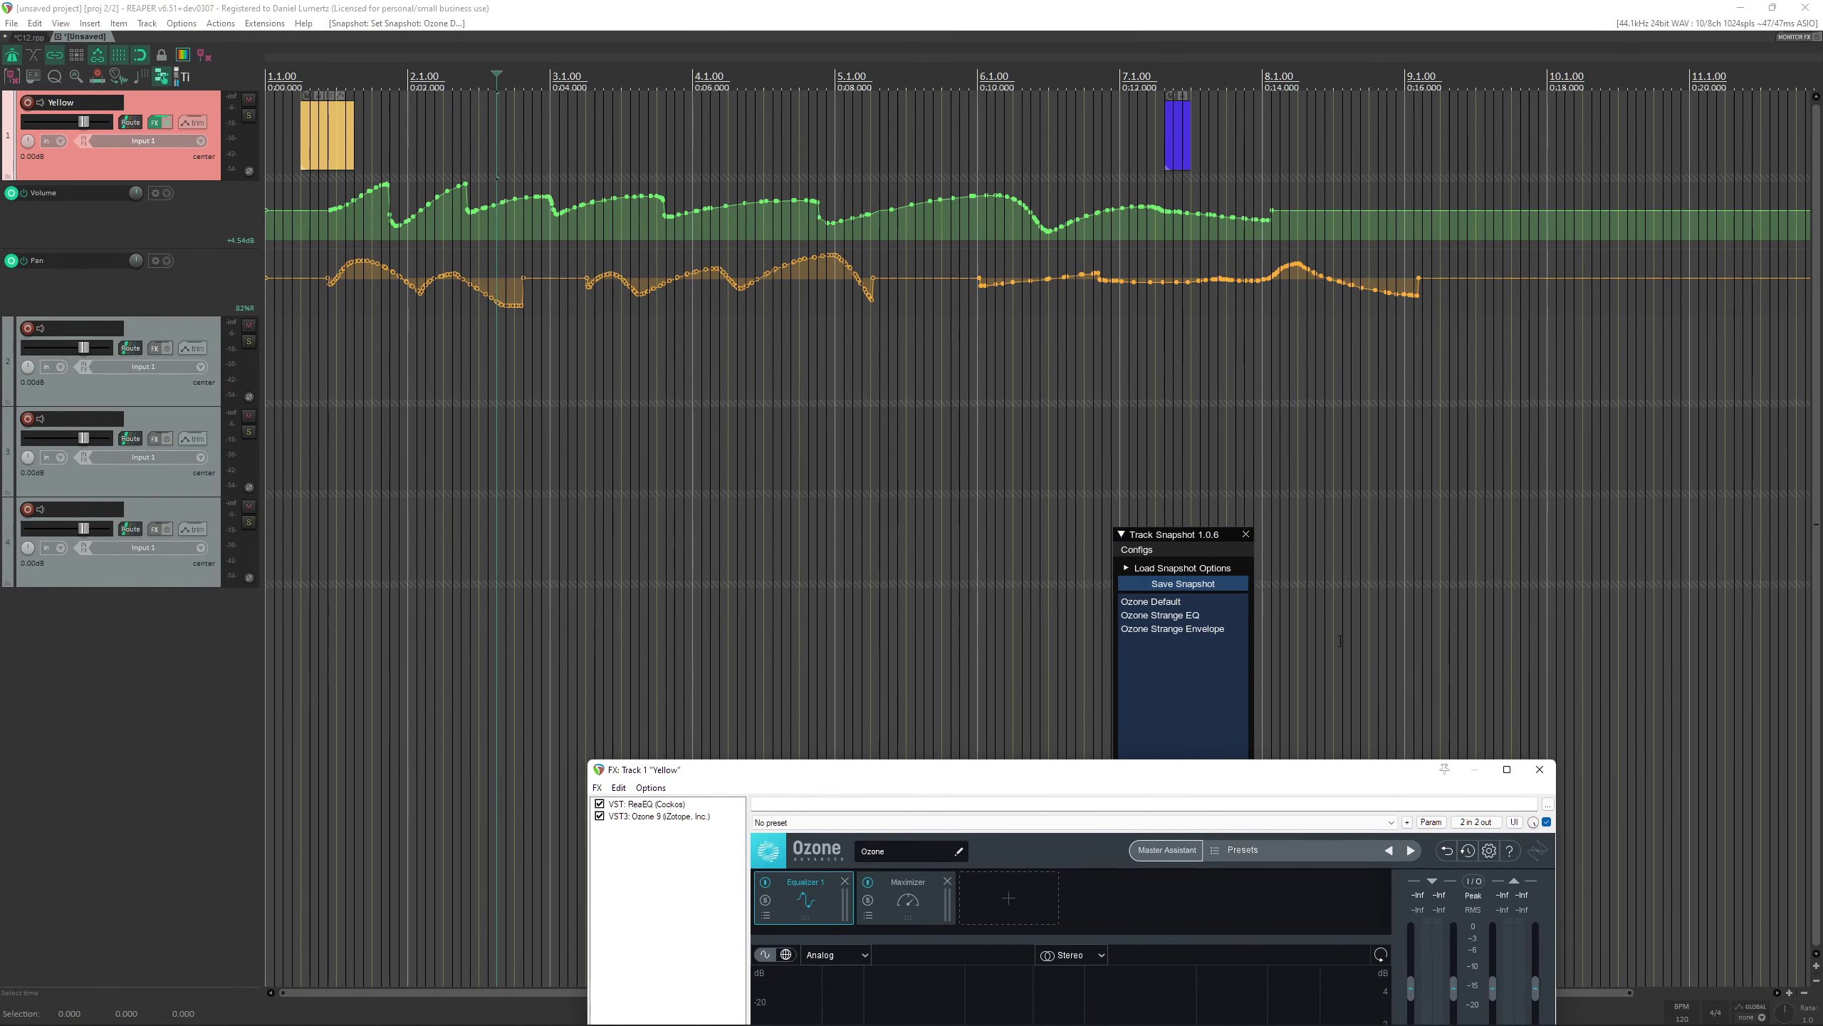
{"action": "left_click_drag", "start_coordinate": [1138, 556], "coordinate": [1215, 446]}
{"action": "left_click", "coordinate": [1214, 441]}
{"action": "left_click", "coordinate": [1214, 440]}
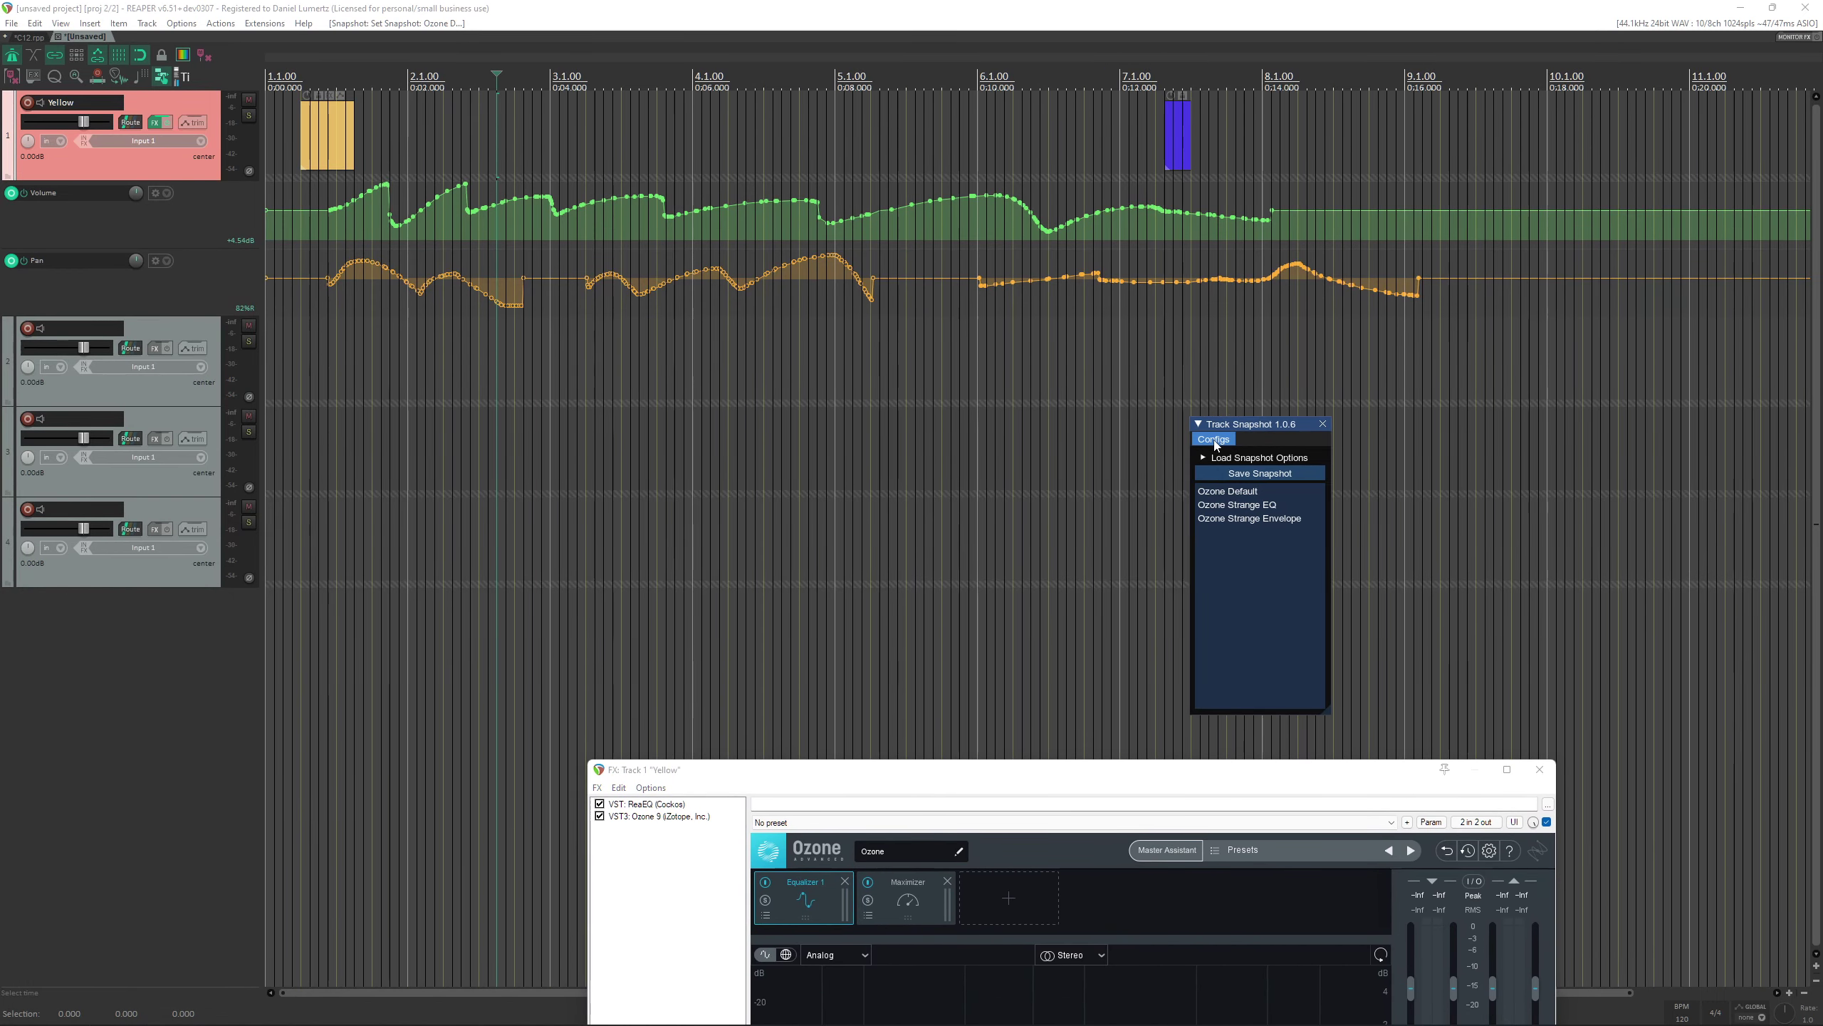
Select tracks 2 to 4 and save a new snapshot of them named Snapshot 1.
{"action": "left_click", "coordinate": [200, 102]}
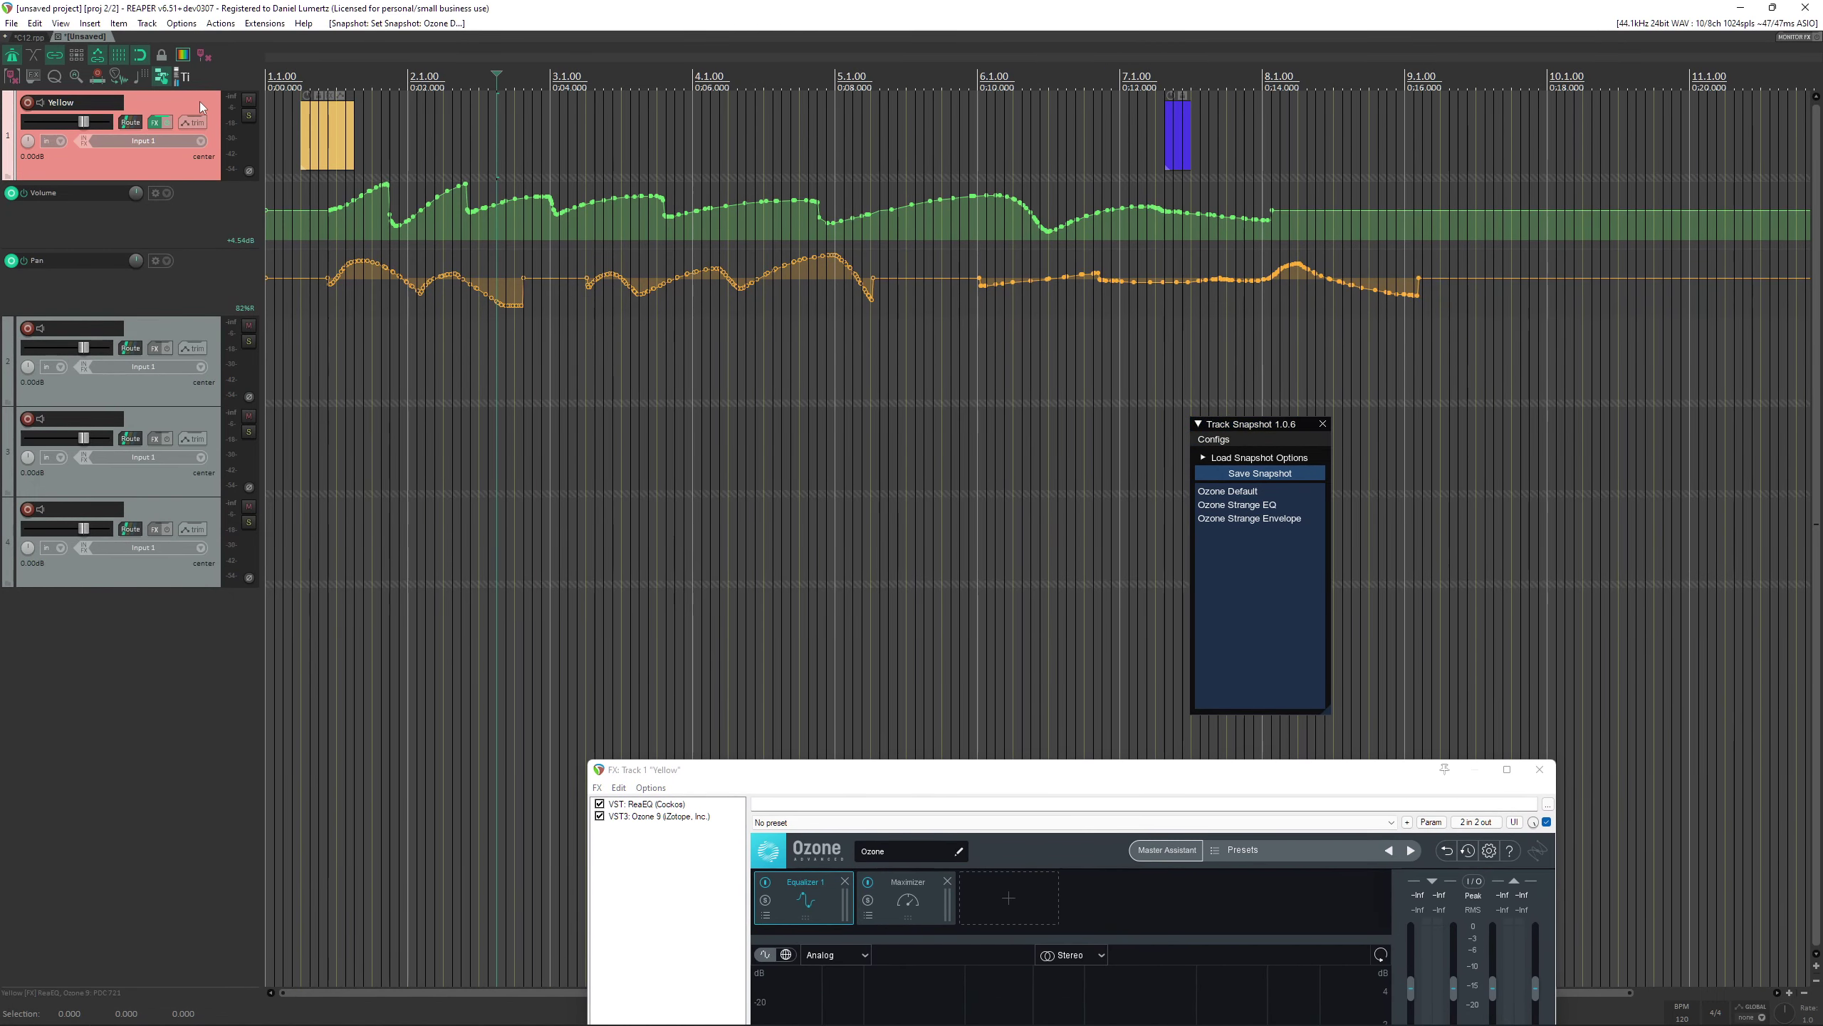
{"action": "left_click", "coordinate": [169, 507], "text": "shift"}
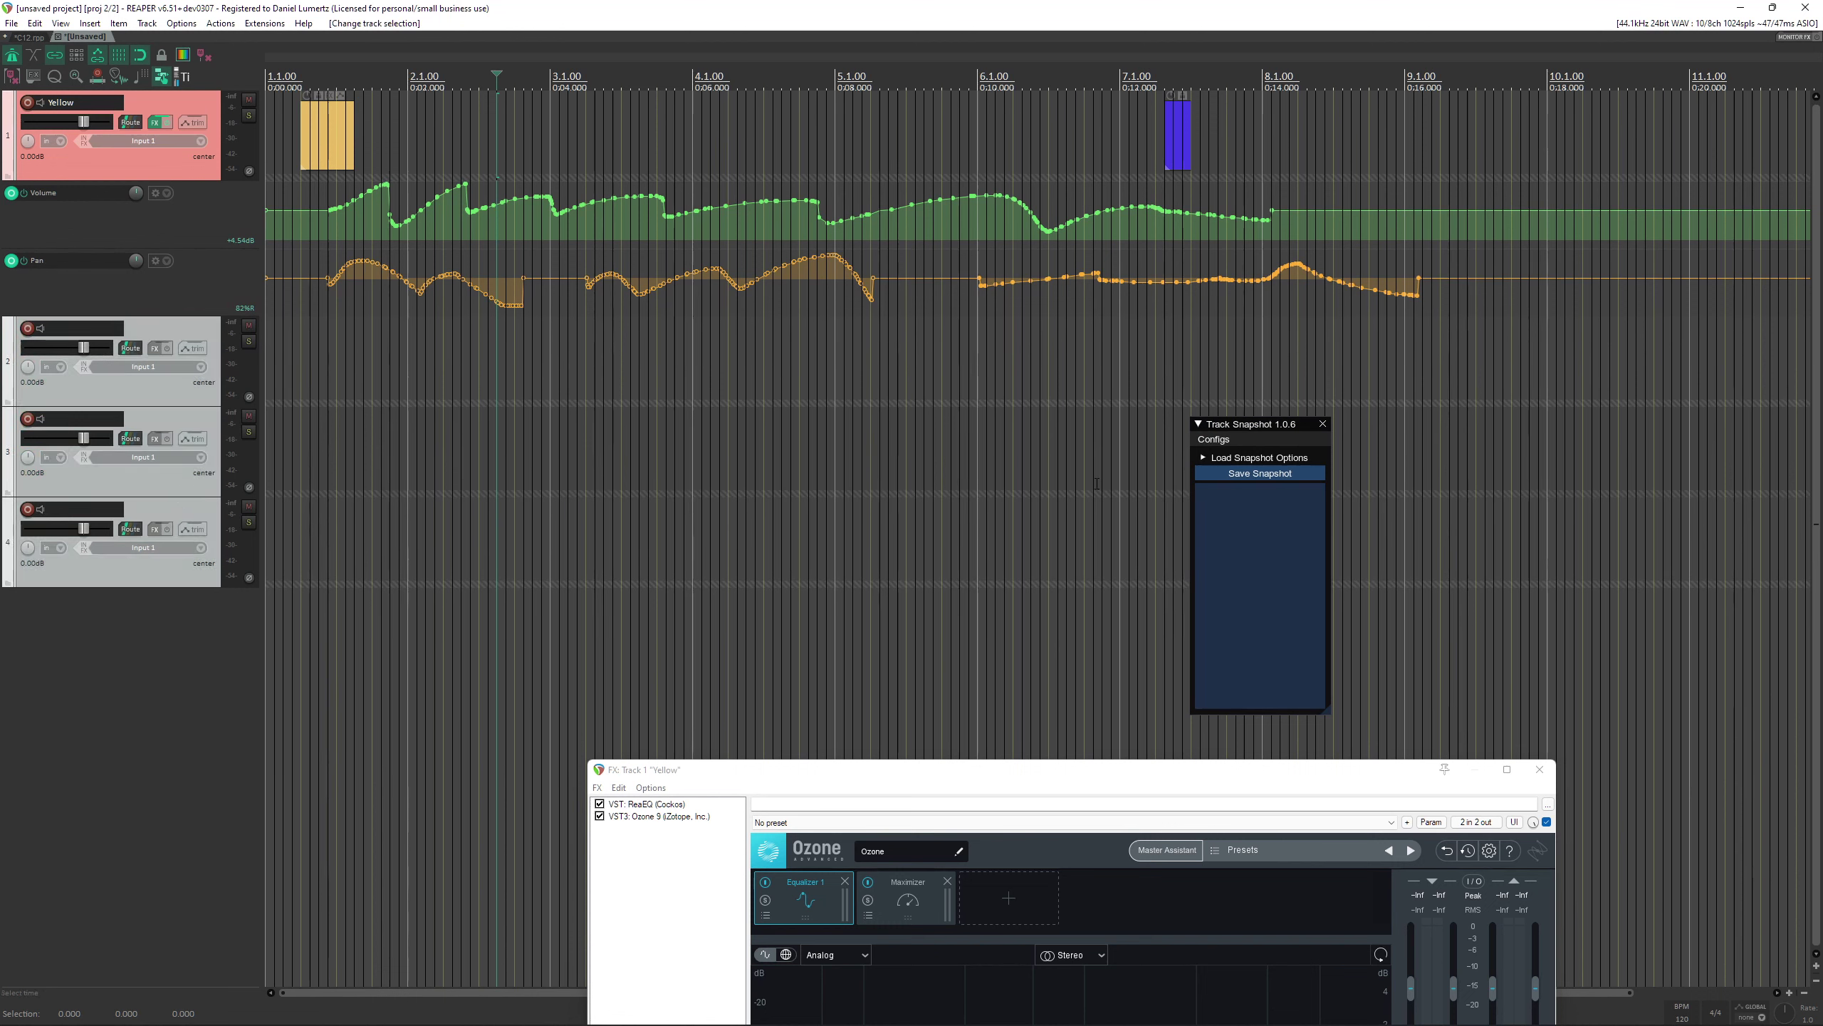
{"action": "left_click", "coordinate": [1256, 477]}
{"action": "type", "text": "S"}
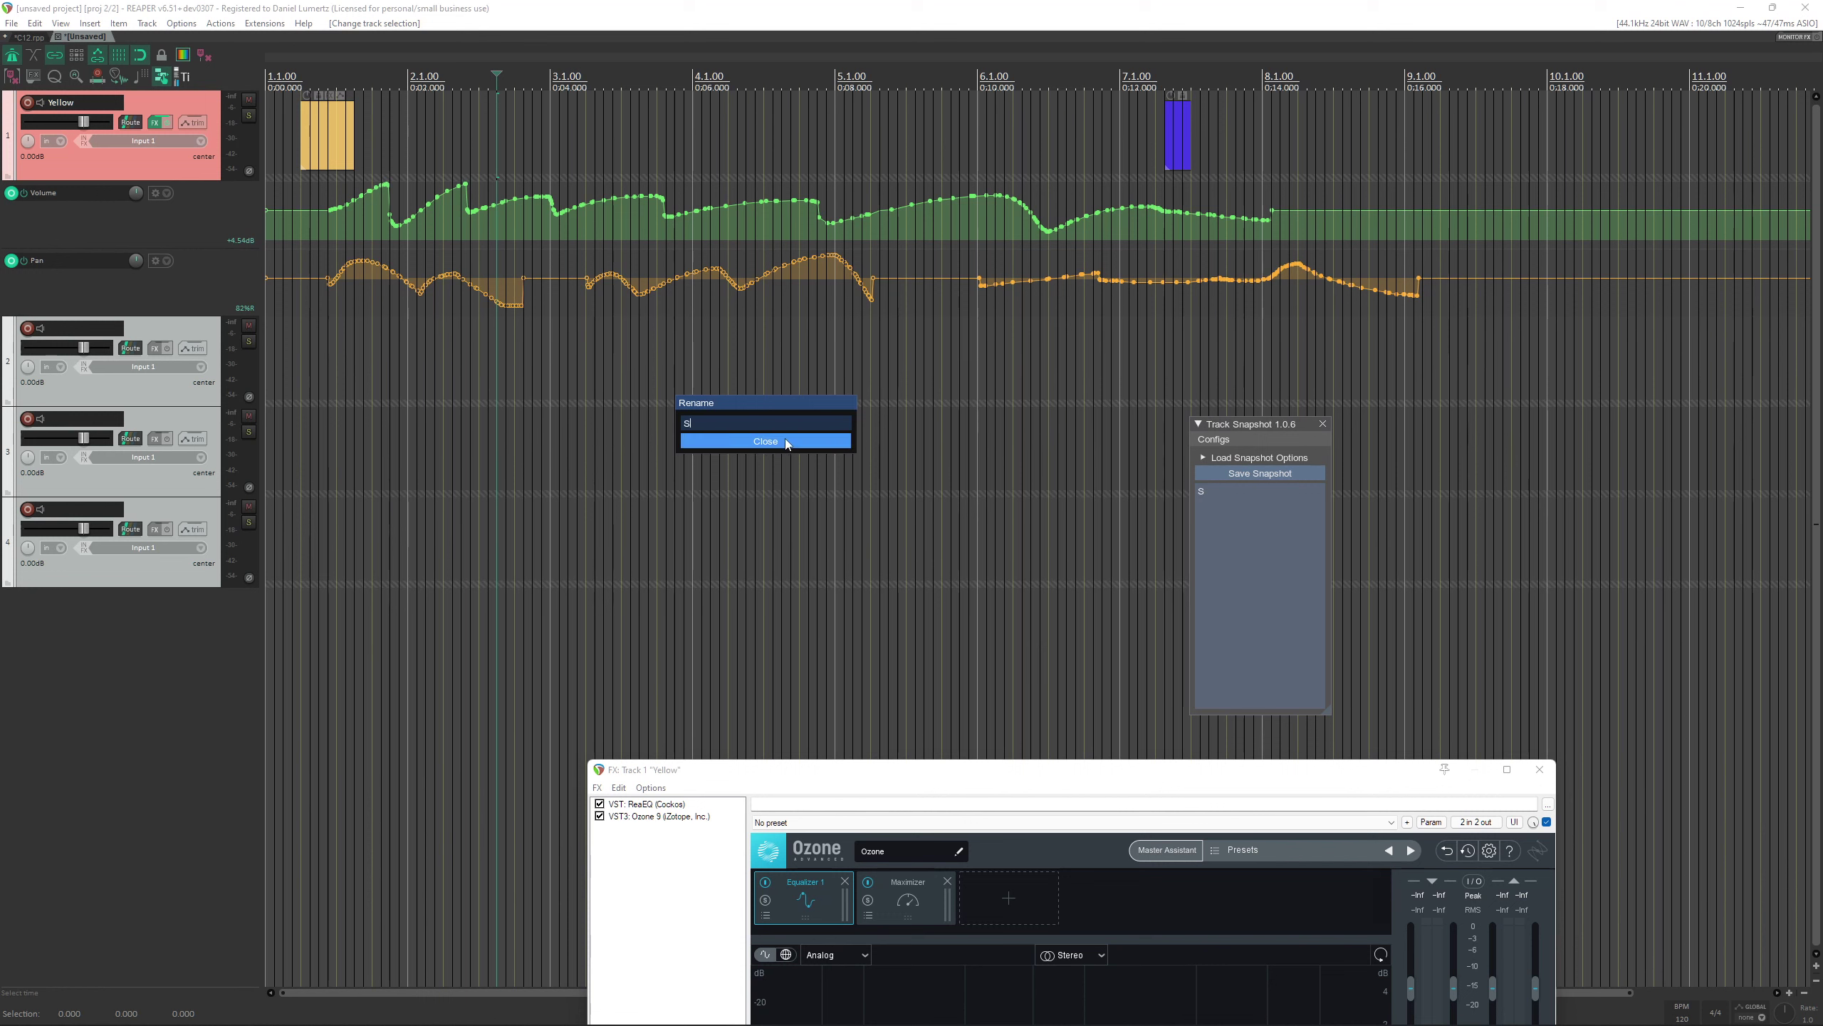
{"action": "type", "text": "napshot 1"}
{"action": "left_click", "coordinate": [765, 441]}
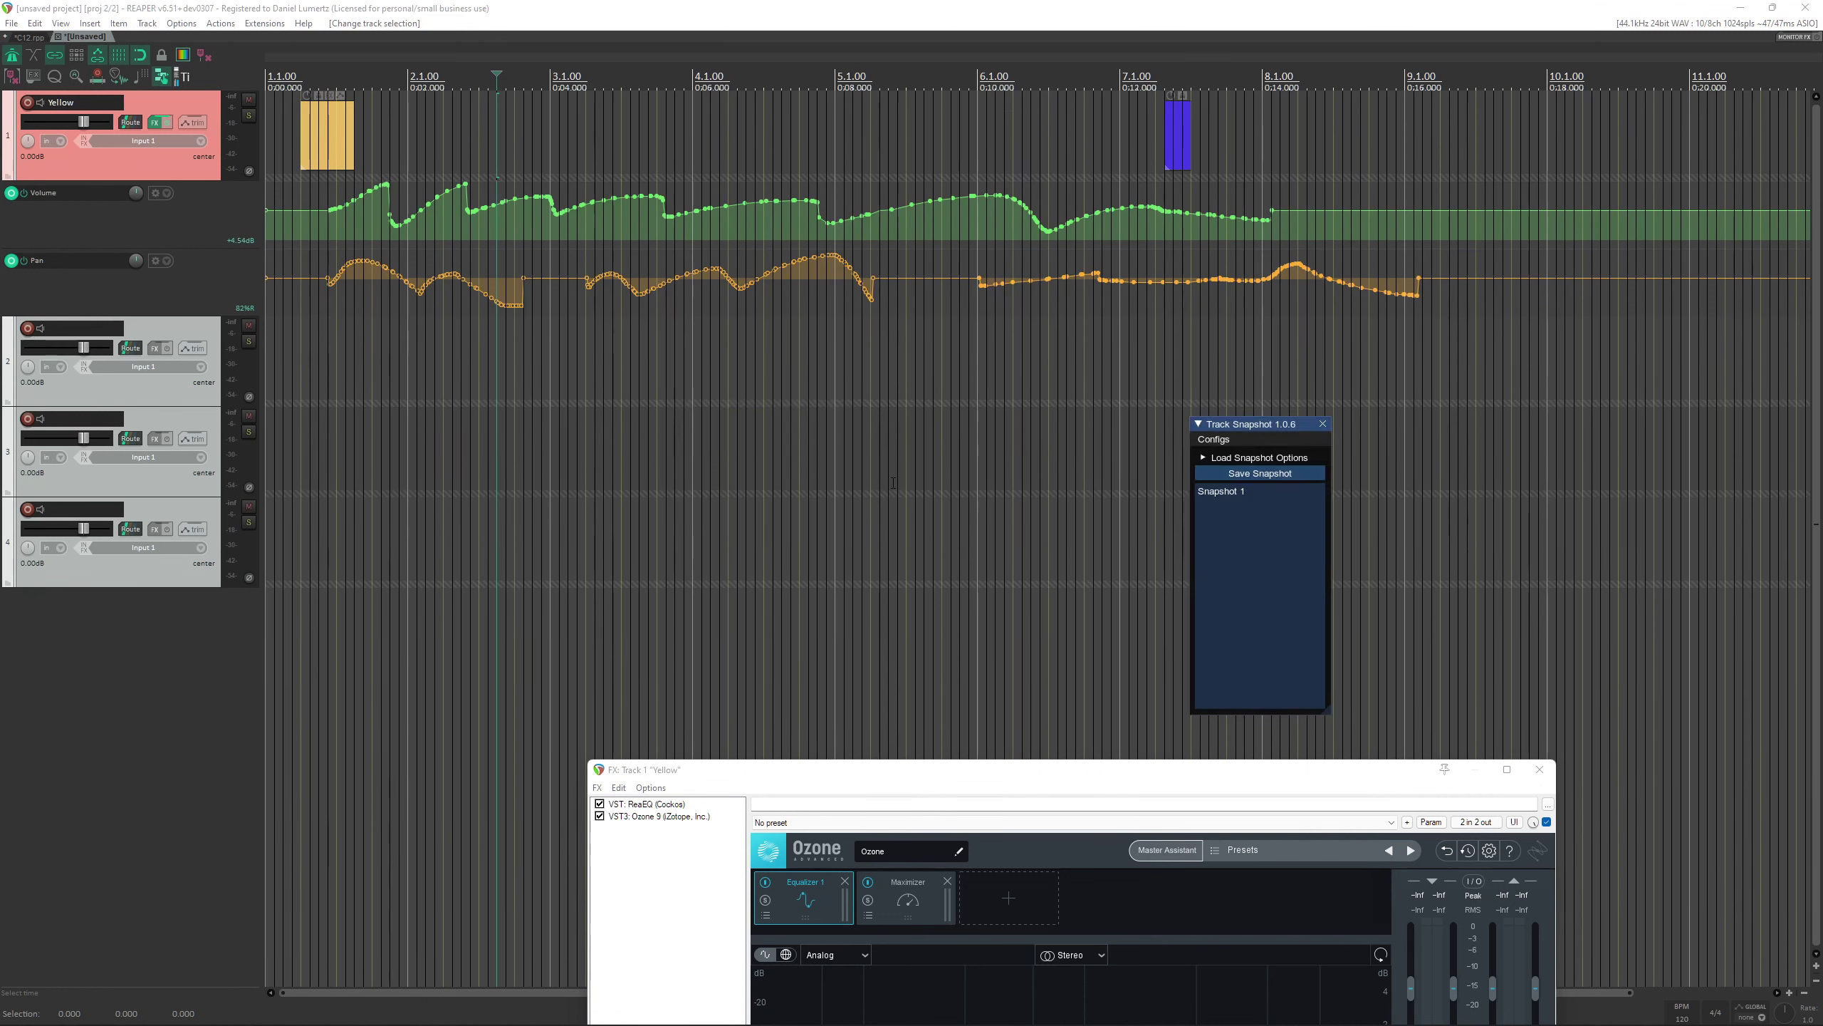
Colour all four tracks with the Colour Swatch as a gradient running from orange through green and cyan to violet.
{"action": "left_click", "coordinate": [188, 52]}
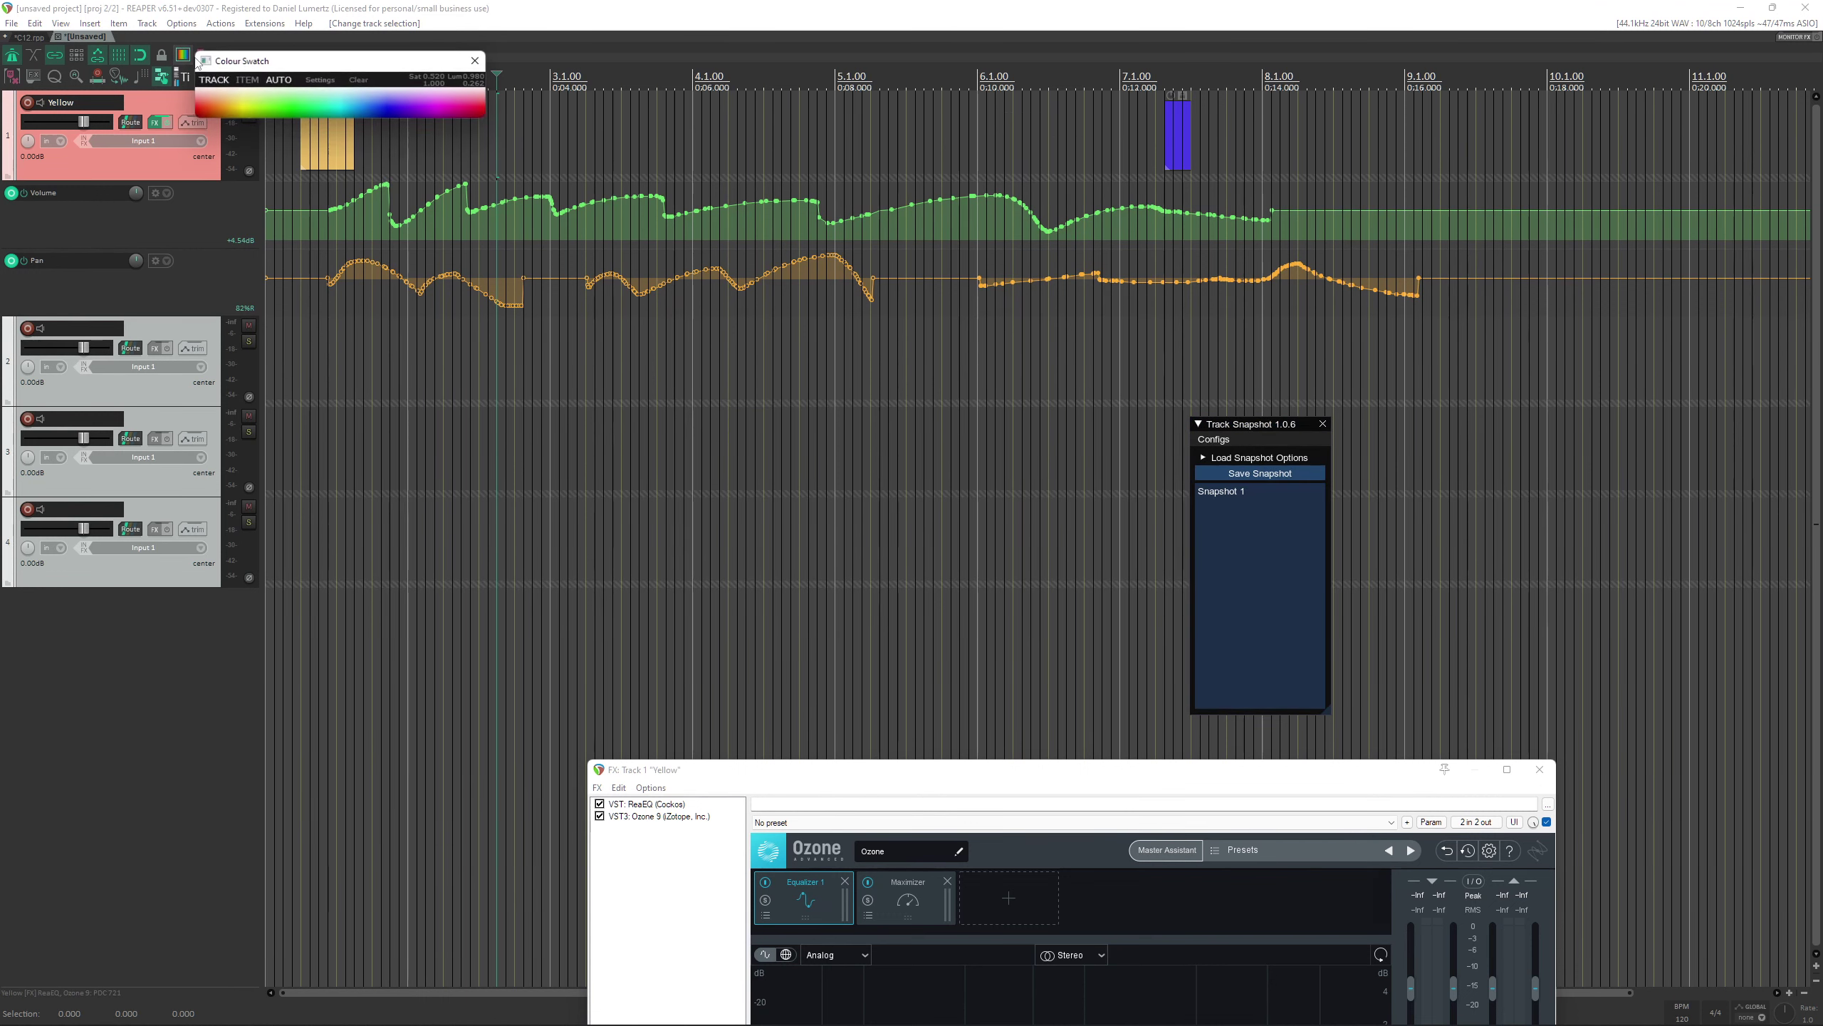
{"action": "left_click_drag", "start_coordinate": [212, 106], "coordinate": [400, 110]}
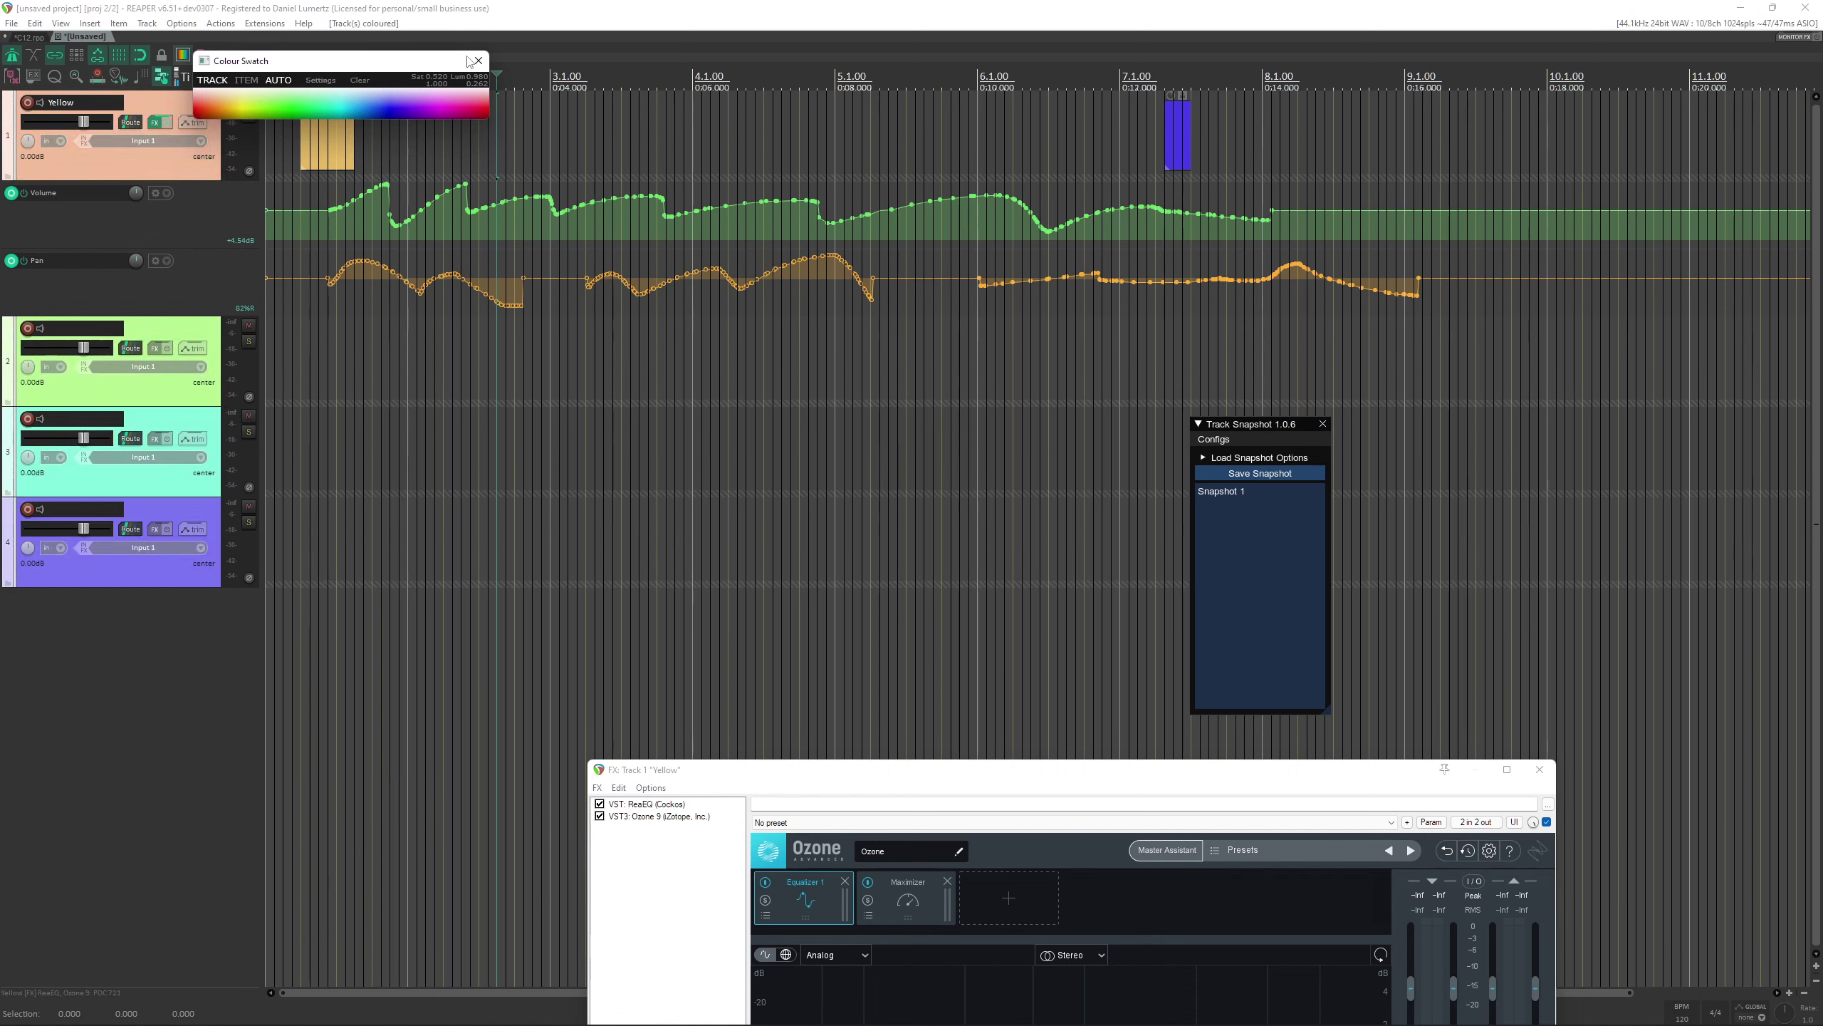
{"action": "left_click", "coordinate": [478, 62]}
Draw new media items along the timeline: four on track 2, three on track 3 and four on track 4.
{"action": "left_click_drag", "start_coordinate": [349, 354], "coordinate": [551, 359]}
{"action": "left_click_drag", "start_coordinate": [659, 355], "coordinate": [745, 356]}
{"action": "left_click_drag", "start_coordinate": [944, 358], "coordinate": [1022, 360]}
{"action": "left_click_drag", "start_coordinate": [1168, 361], "coordinate": [1334, 369]}
{"action": "left_click_drag", "start_coordinate": [1147, 452], "coordinate": [978, 452]}
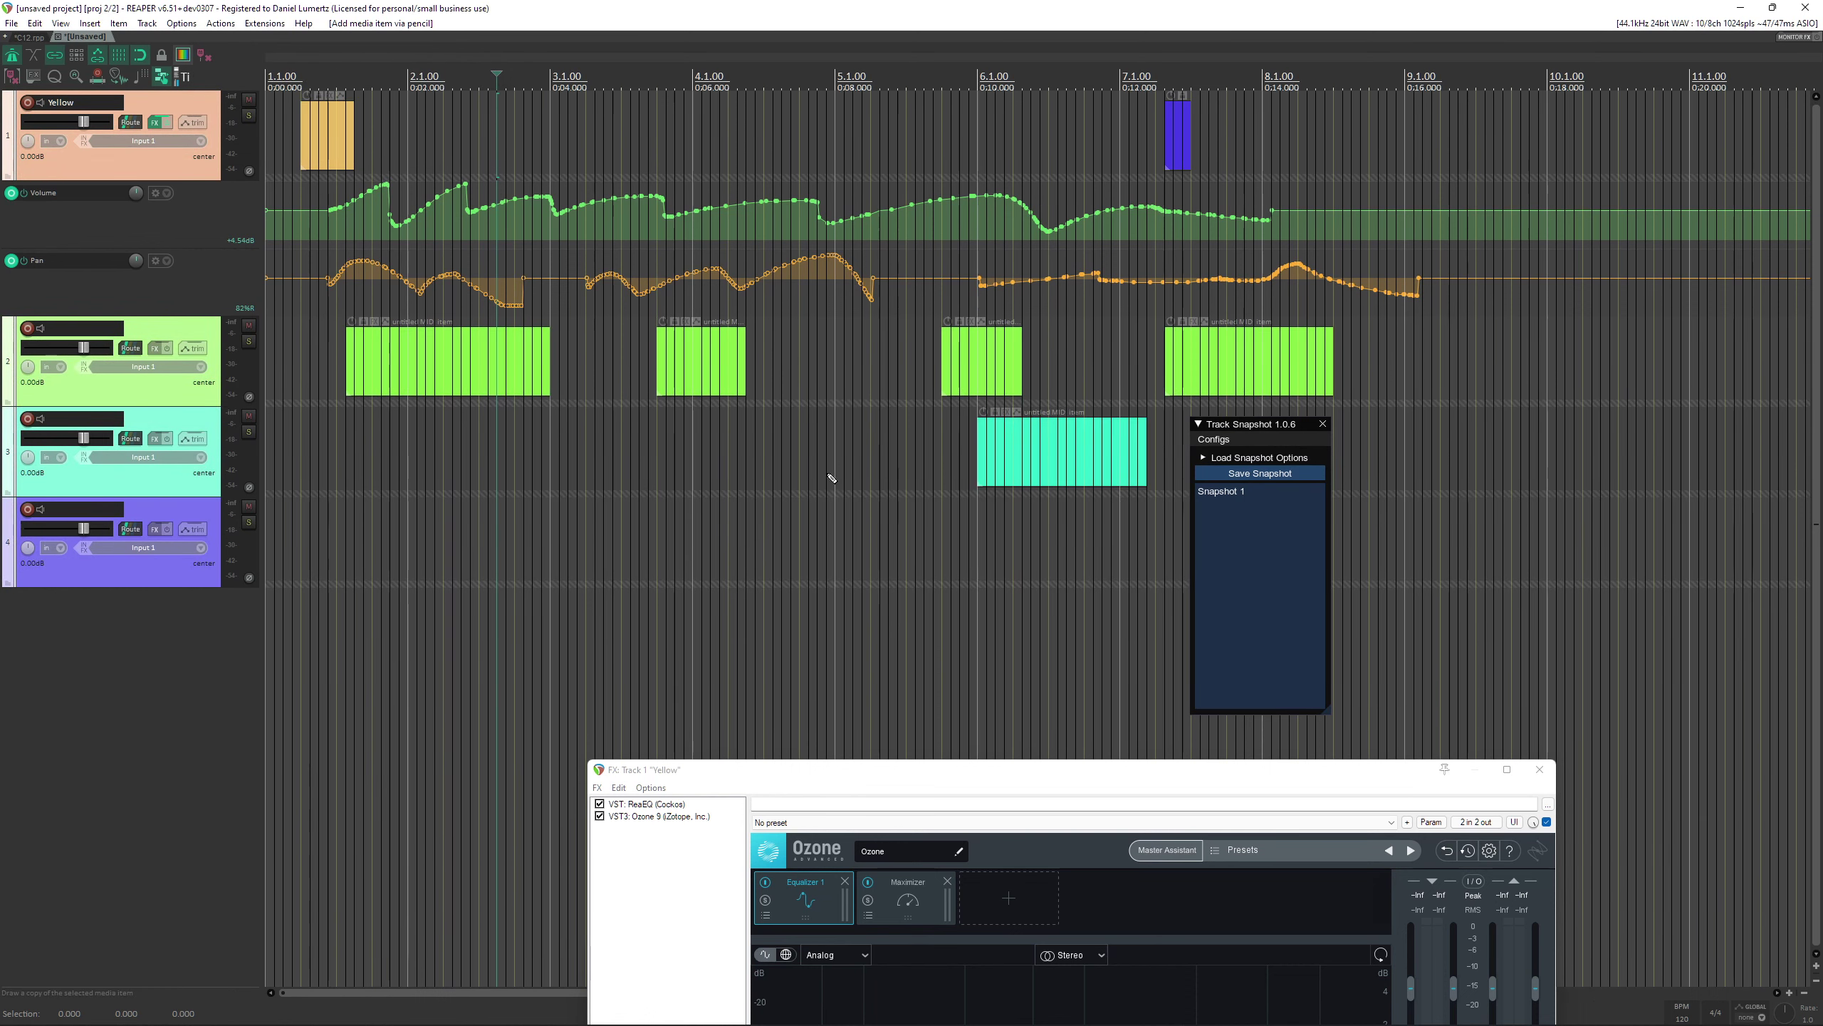
{"action": "left_click_drag", "start_coordinate": [835, 452], "coordinate": [686, 452]}
{"action": "left_click_drag", "start_coordinate": [559, 452], "coordinate": [382, 453]}
{"action": "left_click_drag", "start_coordinate": [462, 542], "coordinate": [585, 543]}
{"action": "left_click_drag", "start_coordinate": [748, 542], "coordinate": [1031, 542]}
{"action": "left_click_drag", "start_coordinate": [1120, 542], "coordinate": [1189, 542]}
Select all the new items on tracks 2 to 4 and colour them with a full-spectrum gradient, leaving them deselected.
{"action": "left_click_drag", "start_coordinate": [1458, 344], "coordinate": [338, 631]}
{"action": "left_click", "coordinate": [183, 55]}
{"action": "left_click_drag", "start_coordinate": [212, 107], "coordinate": [470, 114]}
{"action": "left_click", "coordinate": [466, 66]}
{"action": "left_click", "coordinate": [779, 639]}
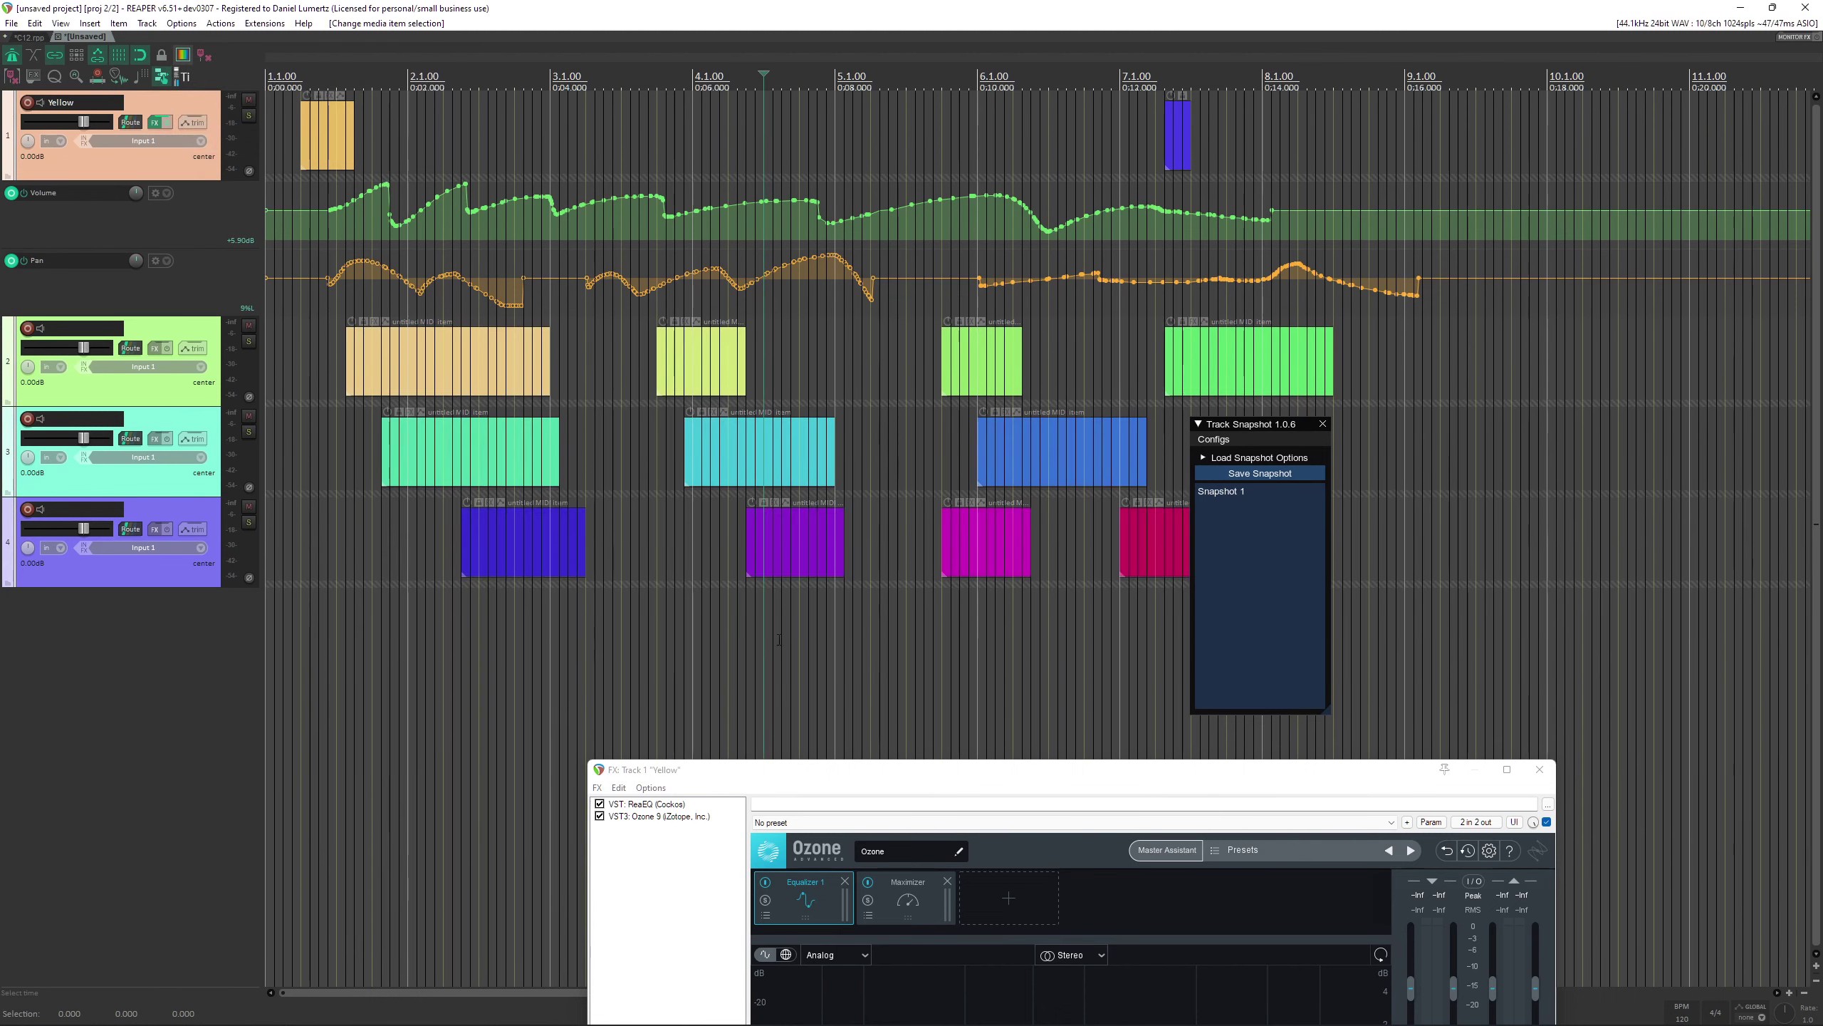
Select all four tracks and save a snapshot of them named New Items.
{"action": "scroll", "coordinate": [779, 638], "scroll_direction": "down", "scroll_amount": 3}
{"action": "left_click", "coordinate": [767, 442]}
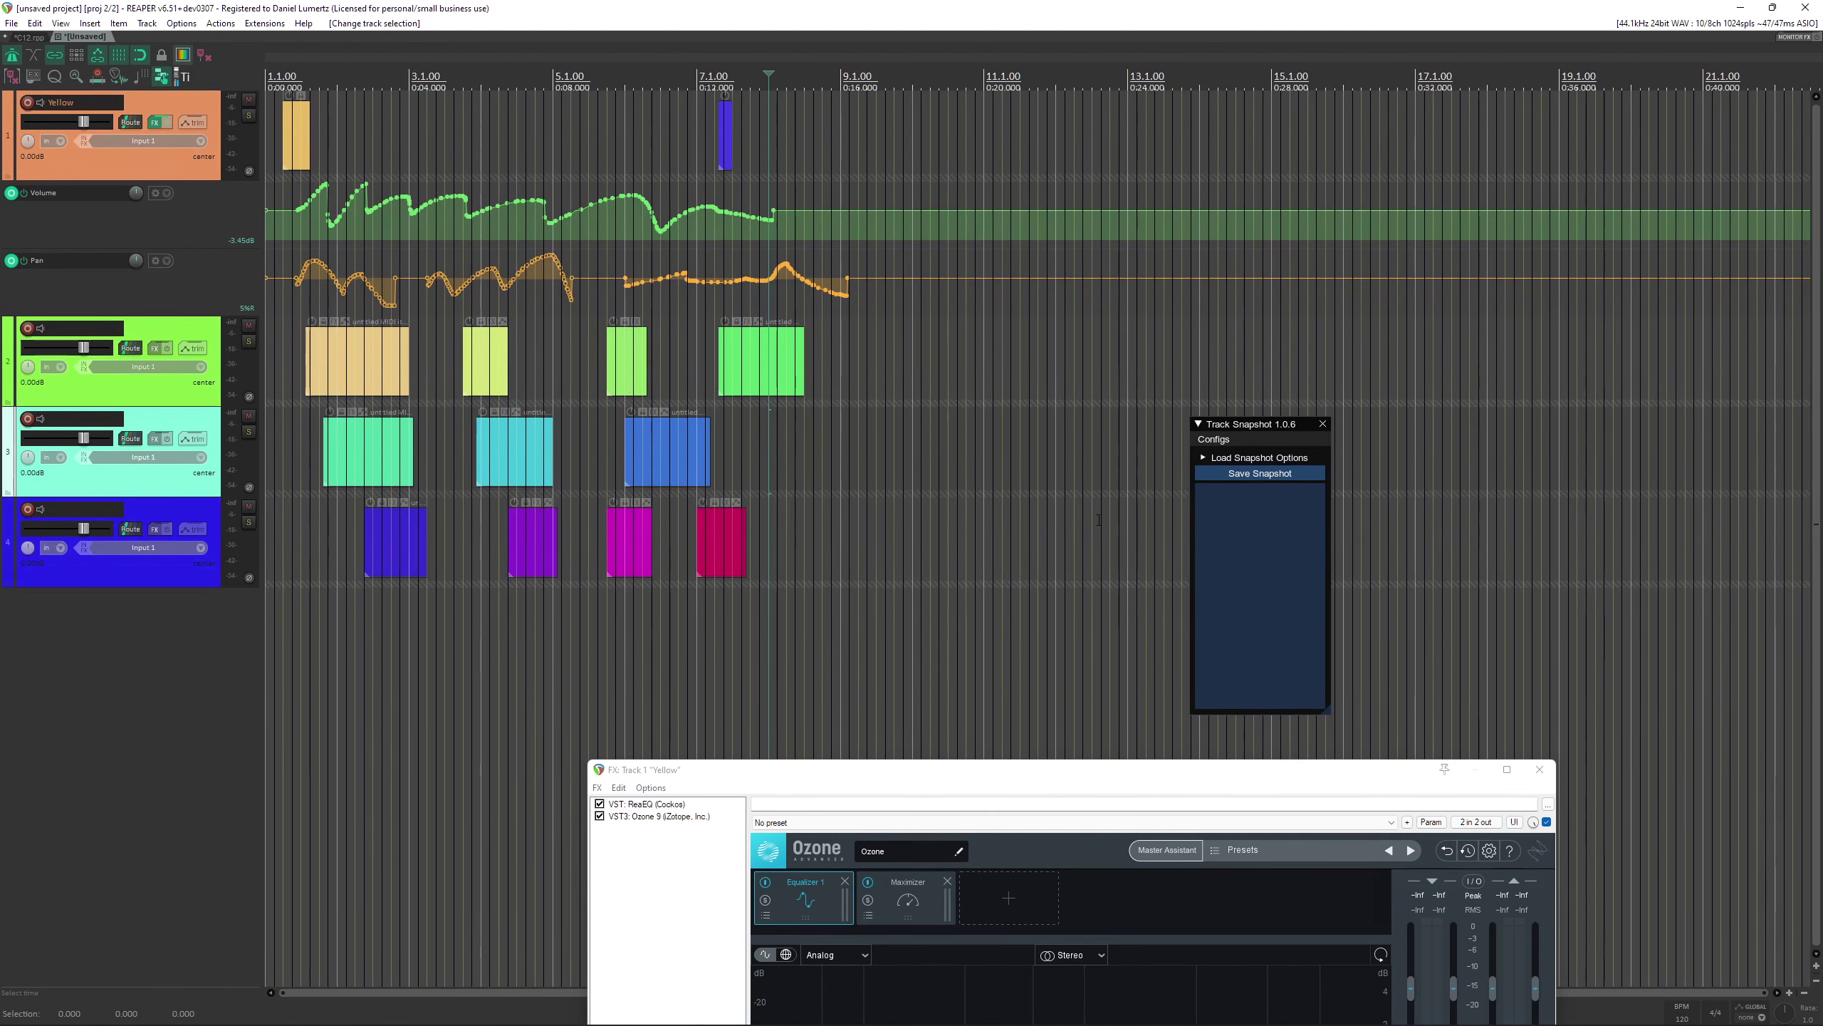
{"action": "left_click", "coordinate": [203, 164]}
{"action": "left_click", "coordinate": [178, 512], "text": "shift"}
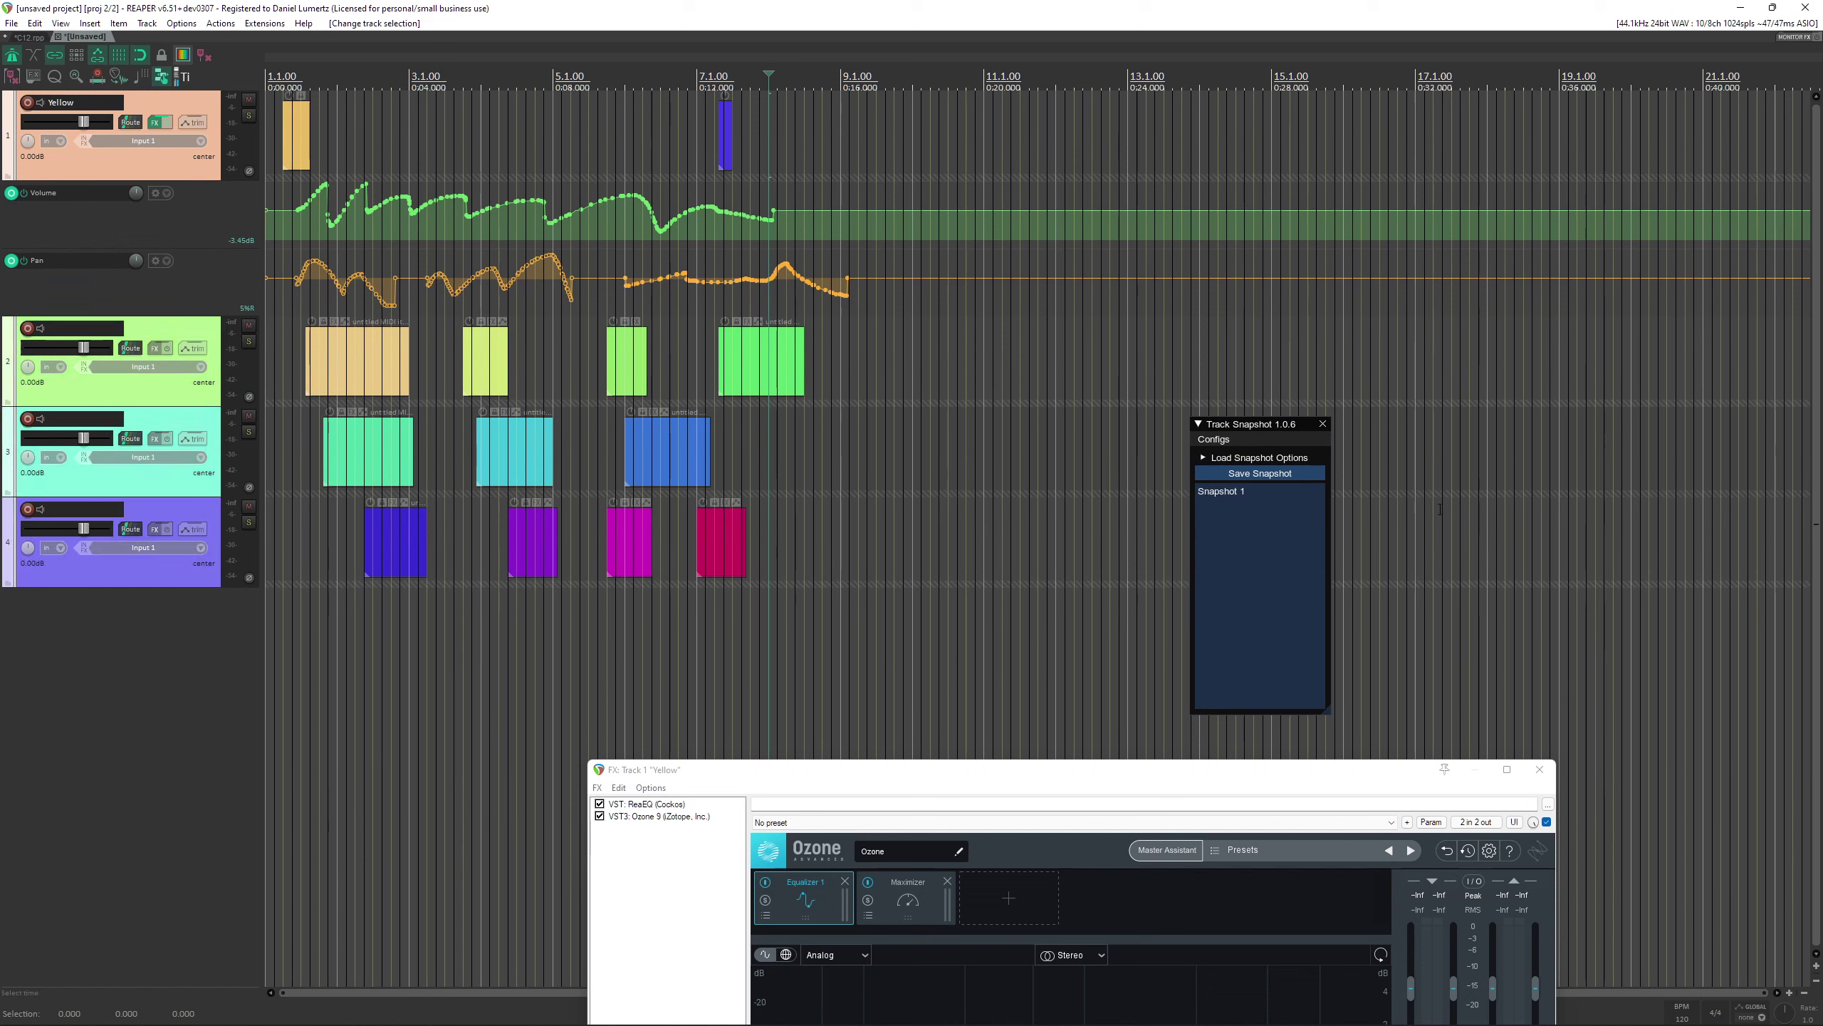
{"action": "left_click", "coordinate": [1260, 473]}
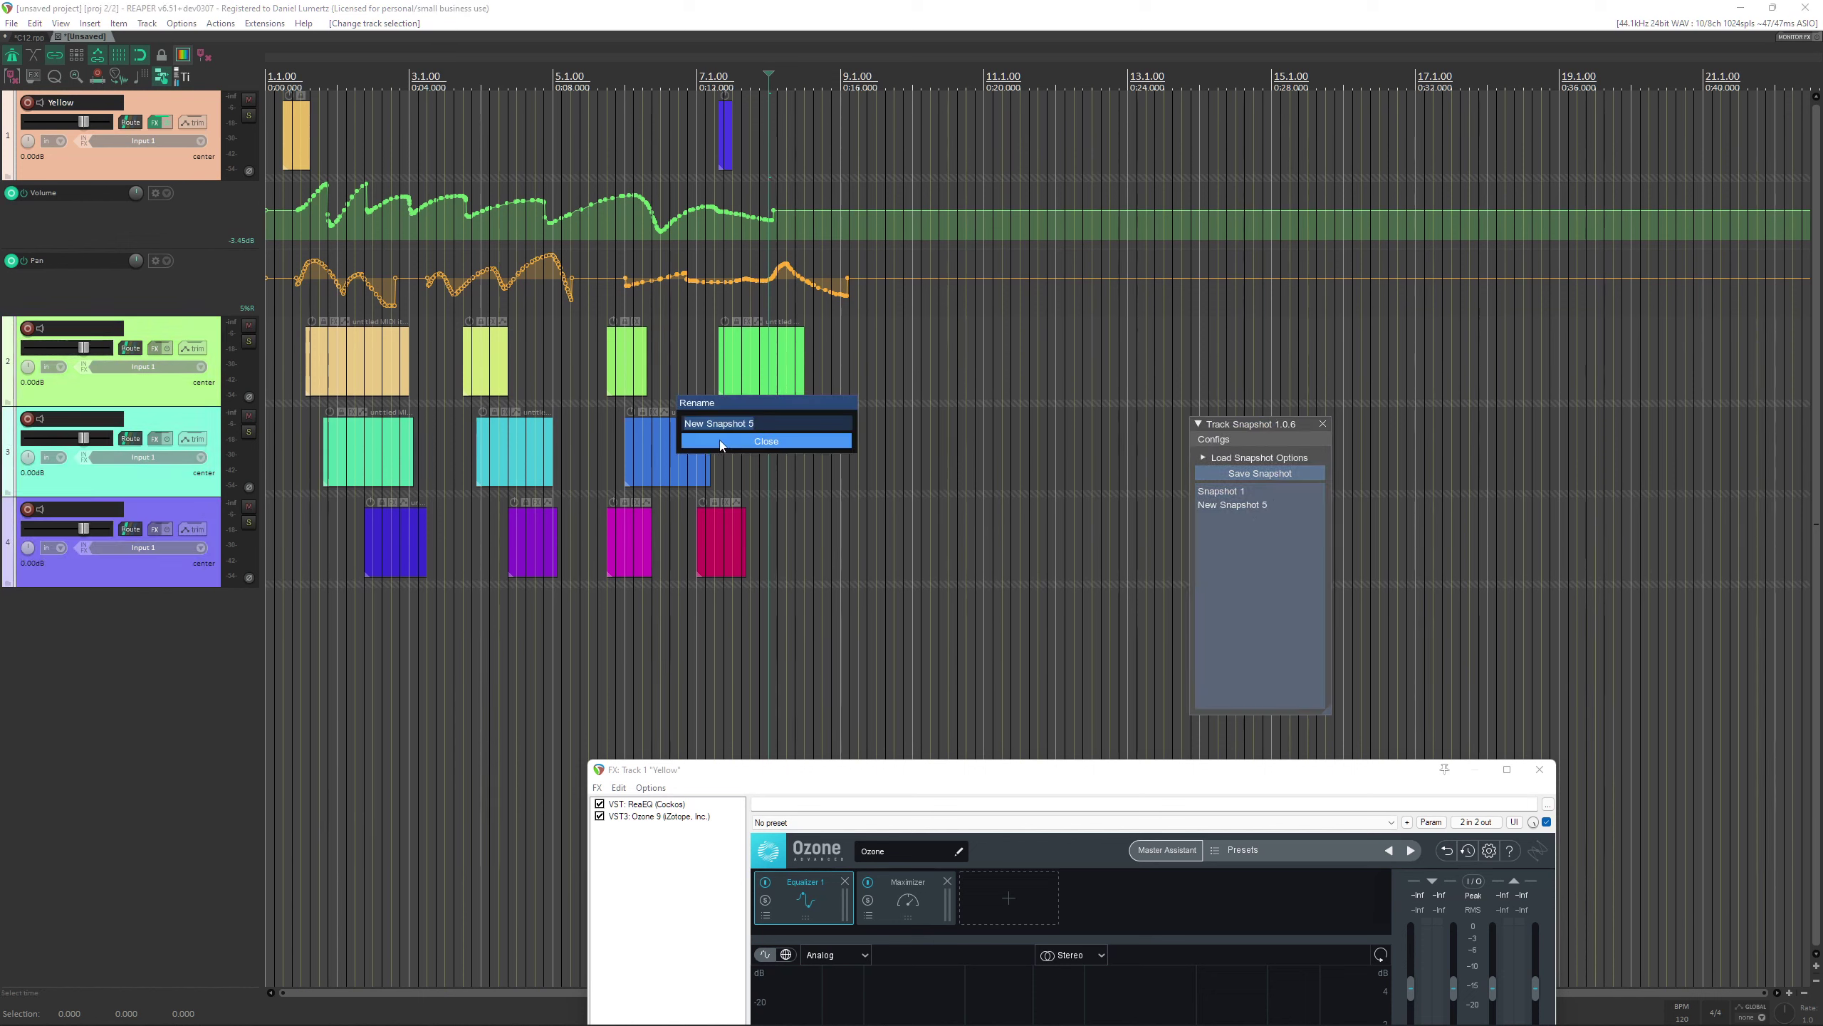
{"action": "type", "text": "New Items"}
{"action": "left_click", "coordinate": [756, 444]}
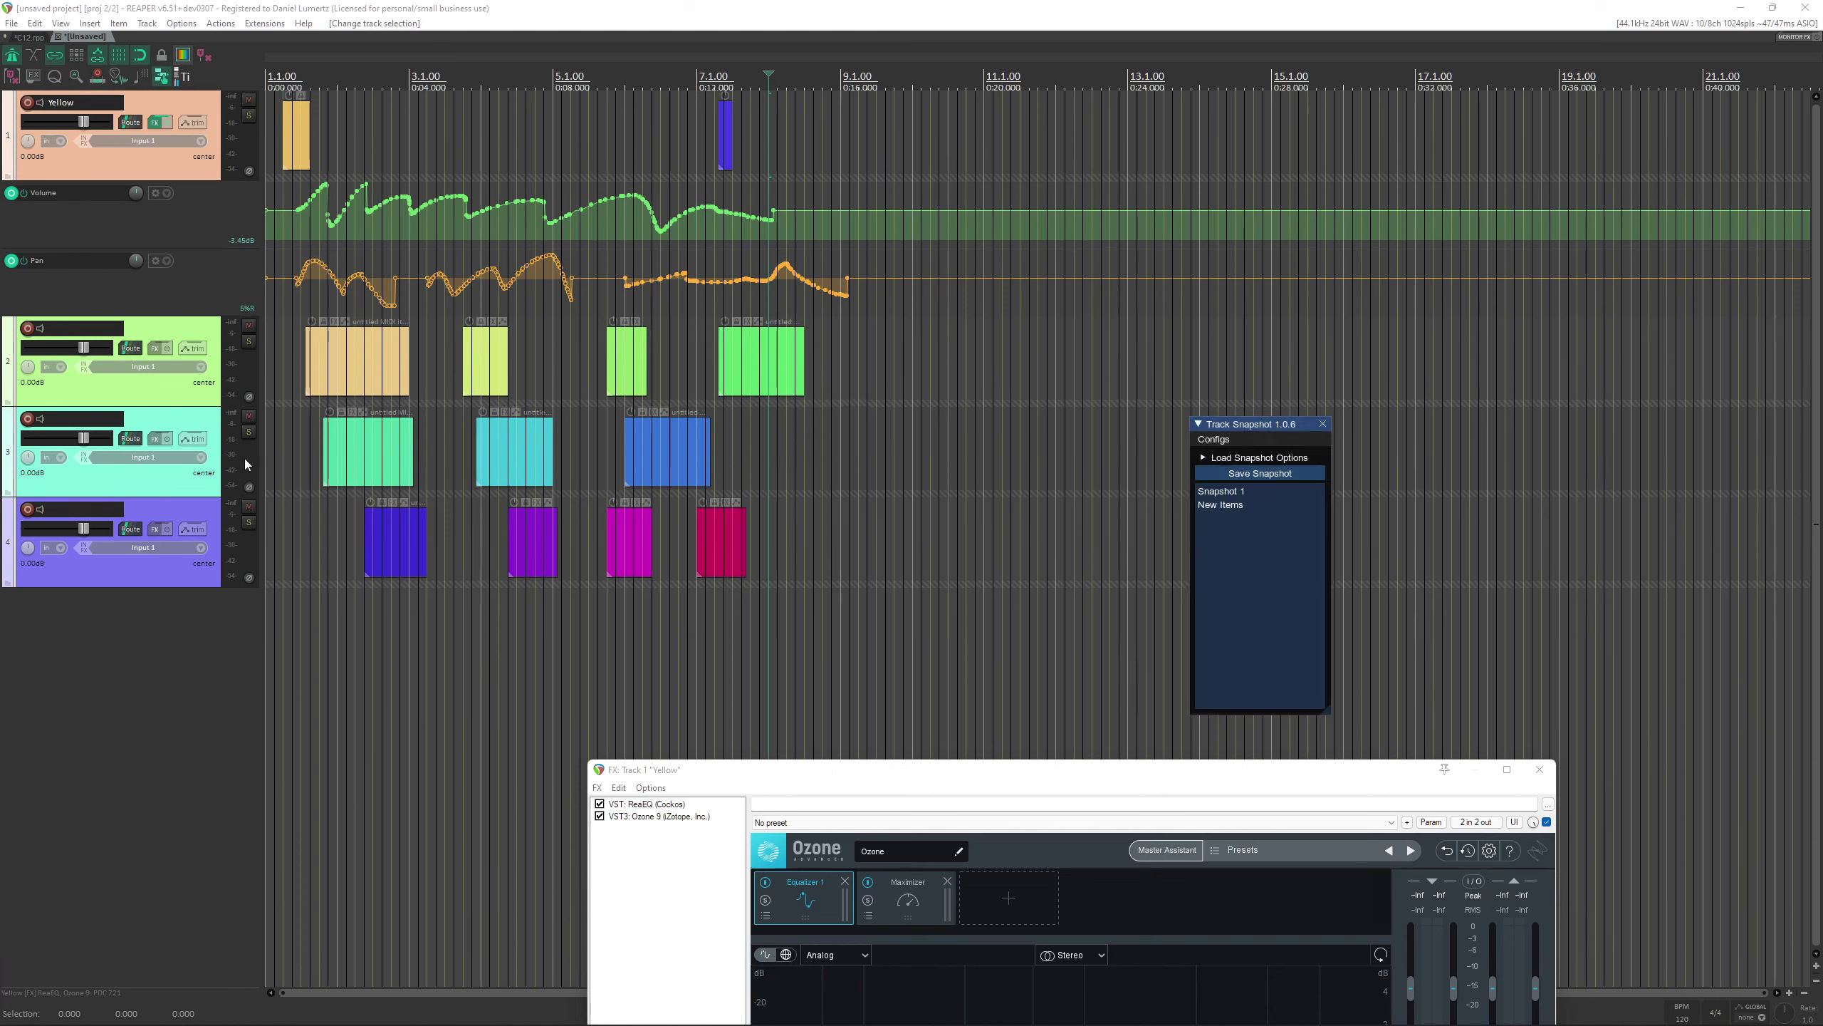
Draw a volume envelope curve on track 3, show the pan envelopes of tracks 2 and 3, and draw a pan curve on track 2.
{"action": "left_click", "coordinate": [199, 424]}
{"action": "key", "text": "v"}
{"action": "left_click_drag", "start_coordinate": [324, 526], "coordinate": [889, 554]}
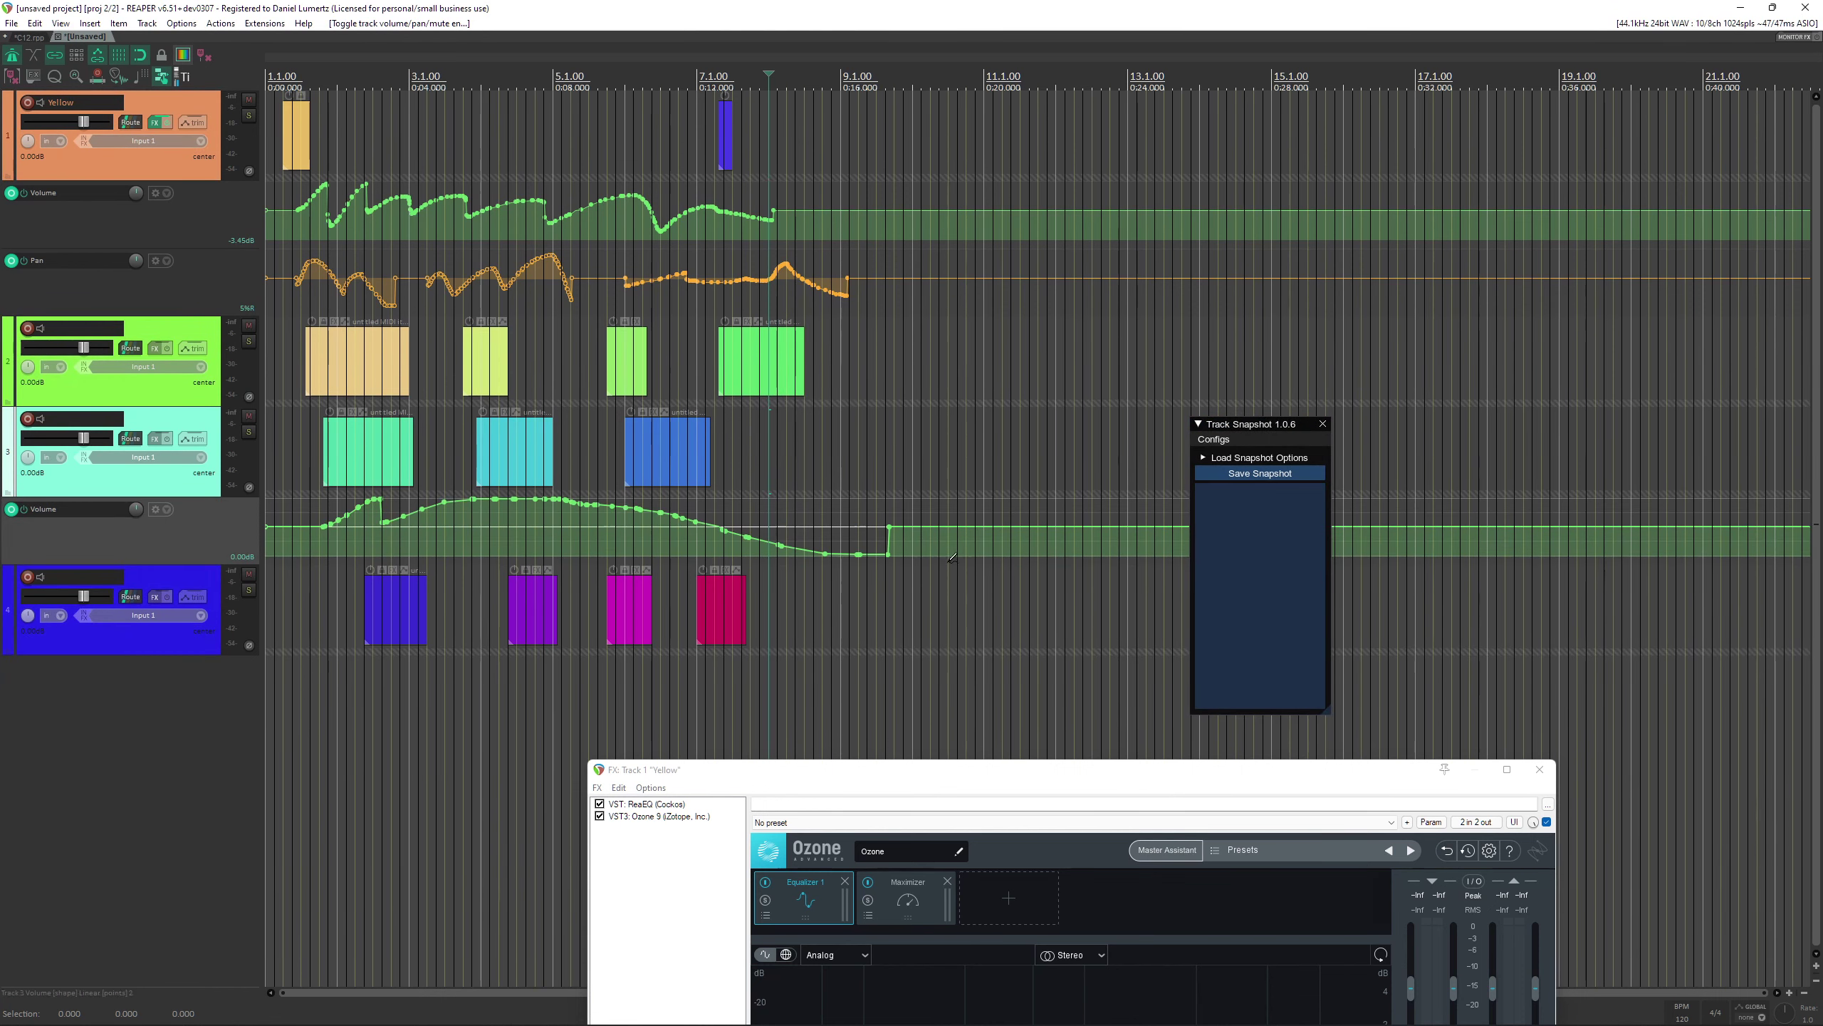
{"action": "left_click", "coordinate": [189, 323], "text": "ctrl"}
{"action": "key", "text": "p"}
{"action": "mouse_move", "coordinate": [324, 434]}
{"action": "left_mouse_down"}
{"action": "mouse_move", "coordinate": [378, 420]}
{"action": "mouse_move", "coordinate": [609, 458]}
{"action": "left_mouse_up"}
Lower track 4's volume to -inf dB and arm tracks 2 and 3 for recording.
{"action": "left_click_drag", "start_coordinate": [88, 733], "coordinate": [32, 733]}
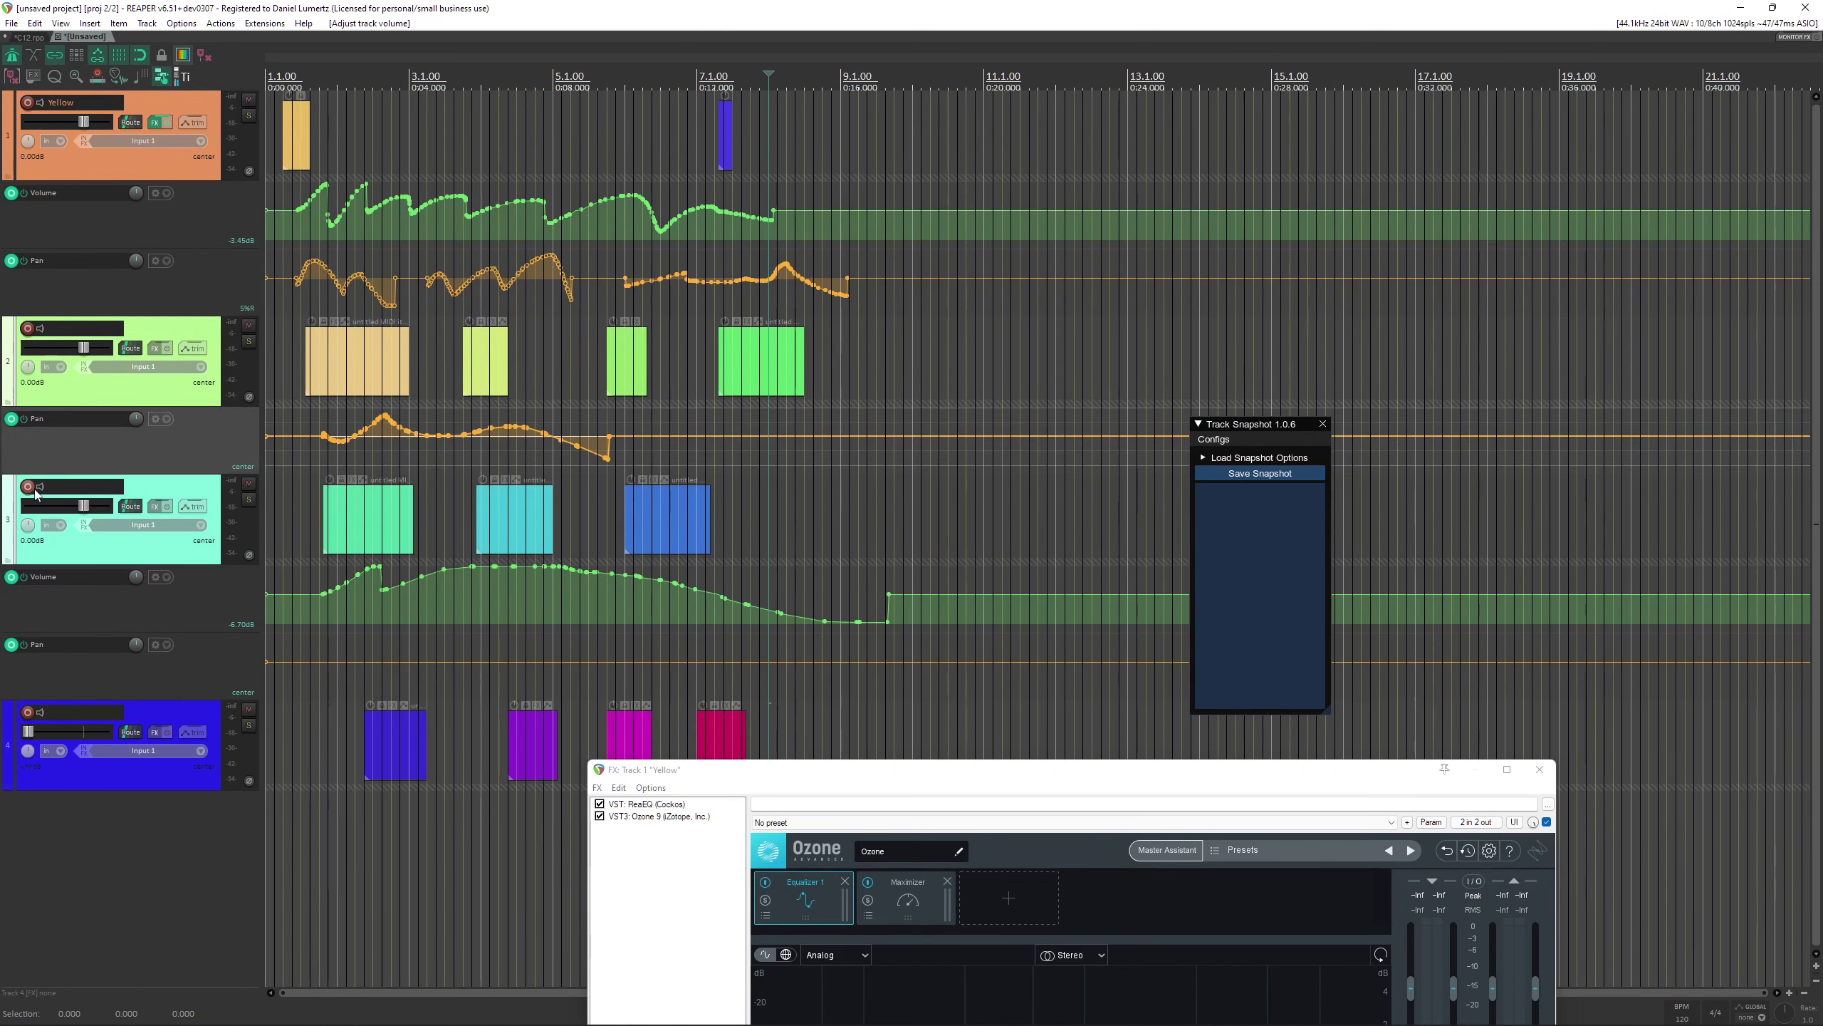
{"action": "left_click", "coordinate": [27, 486]}
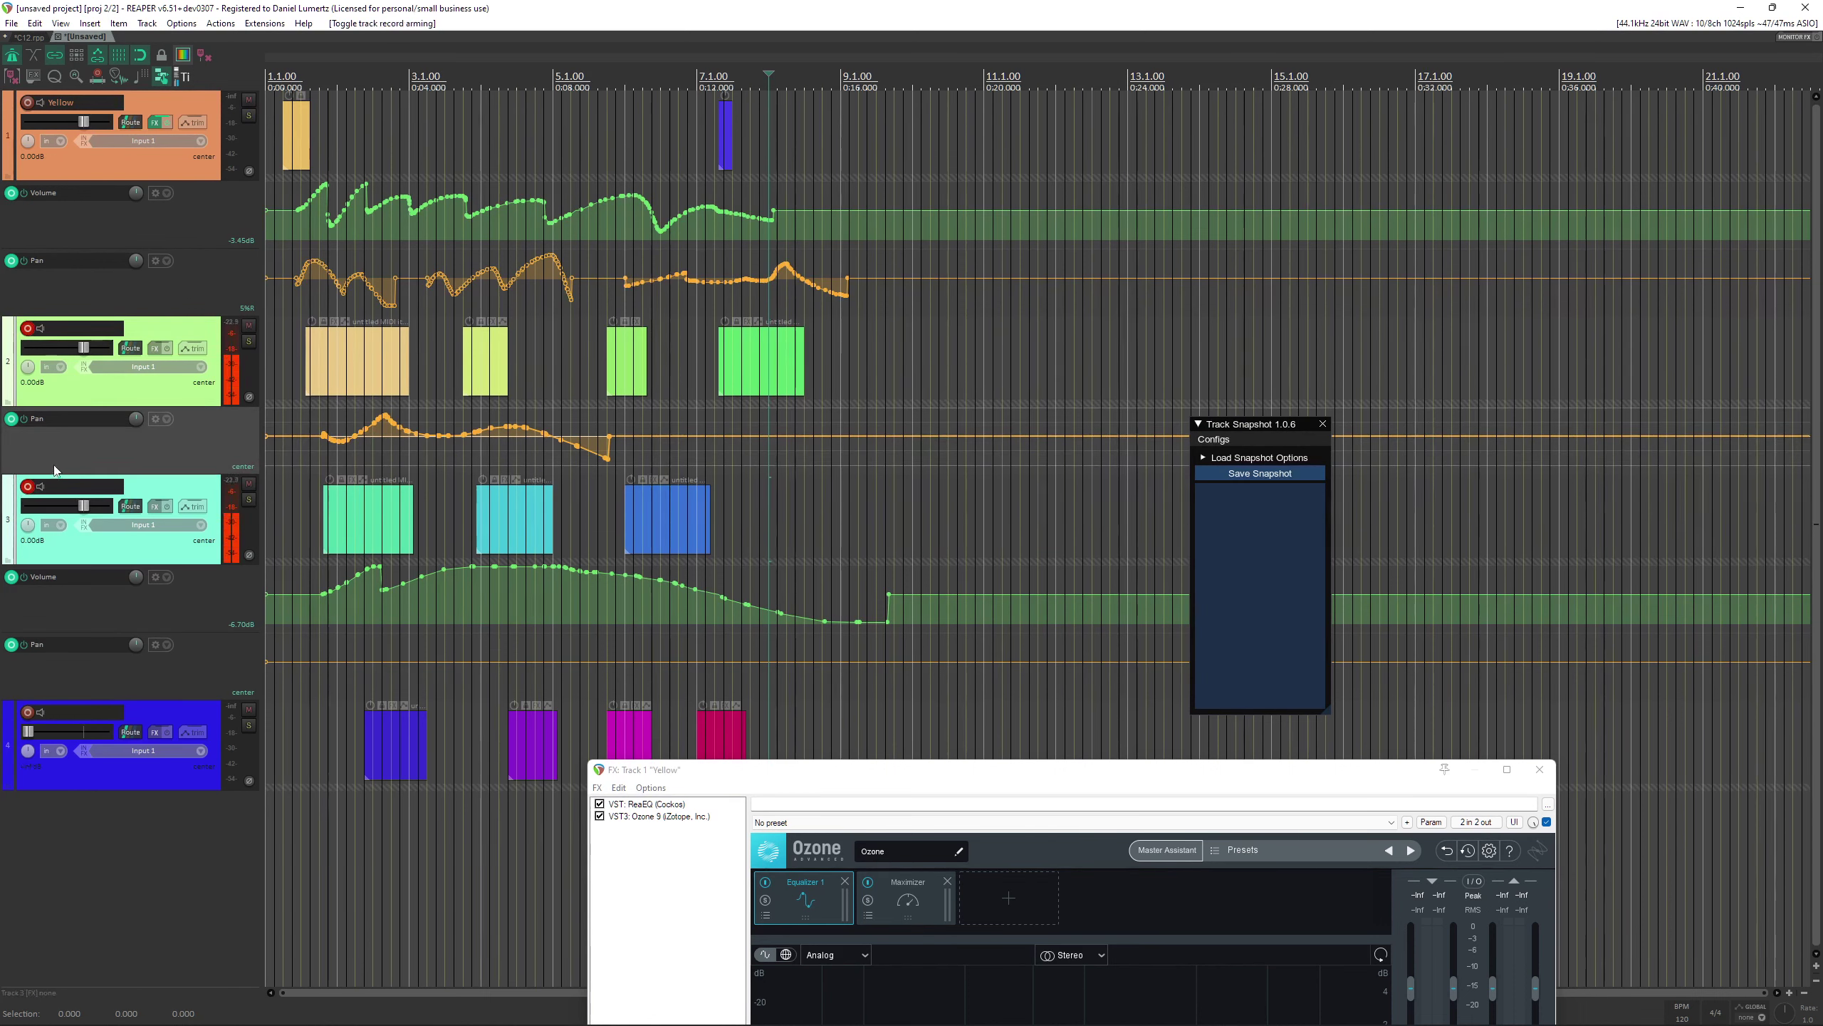
Select all four tracks and save another snapshot of them named Rec.
{"action": "left_click", "coordinate": [182, 162]}
{"action": "left_click", "coordinate": [176, 772], "text": "shift"}
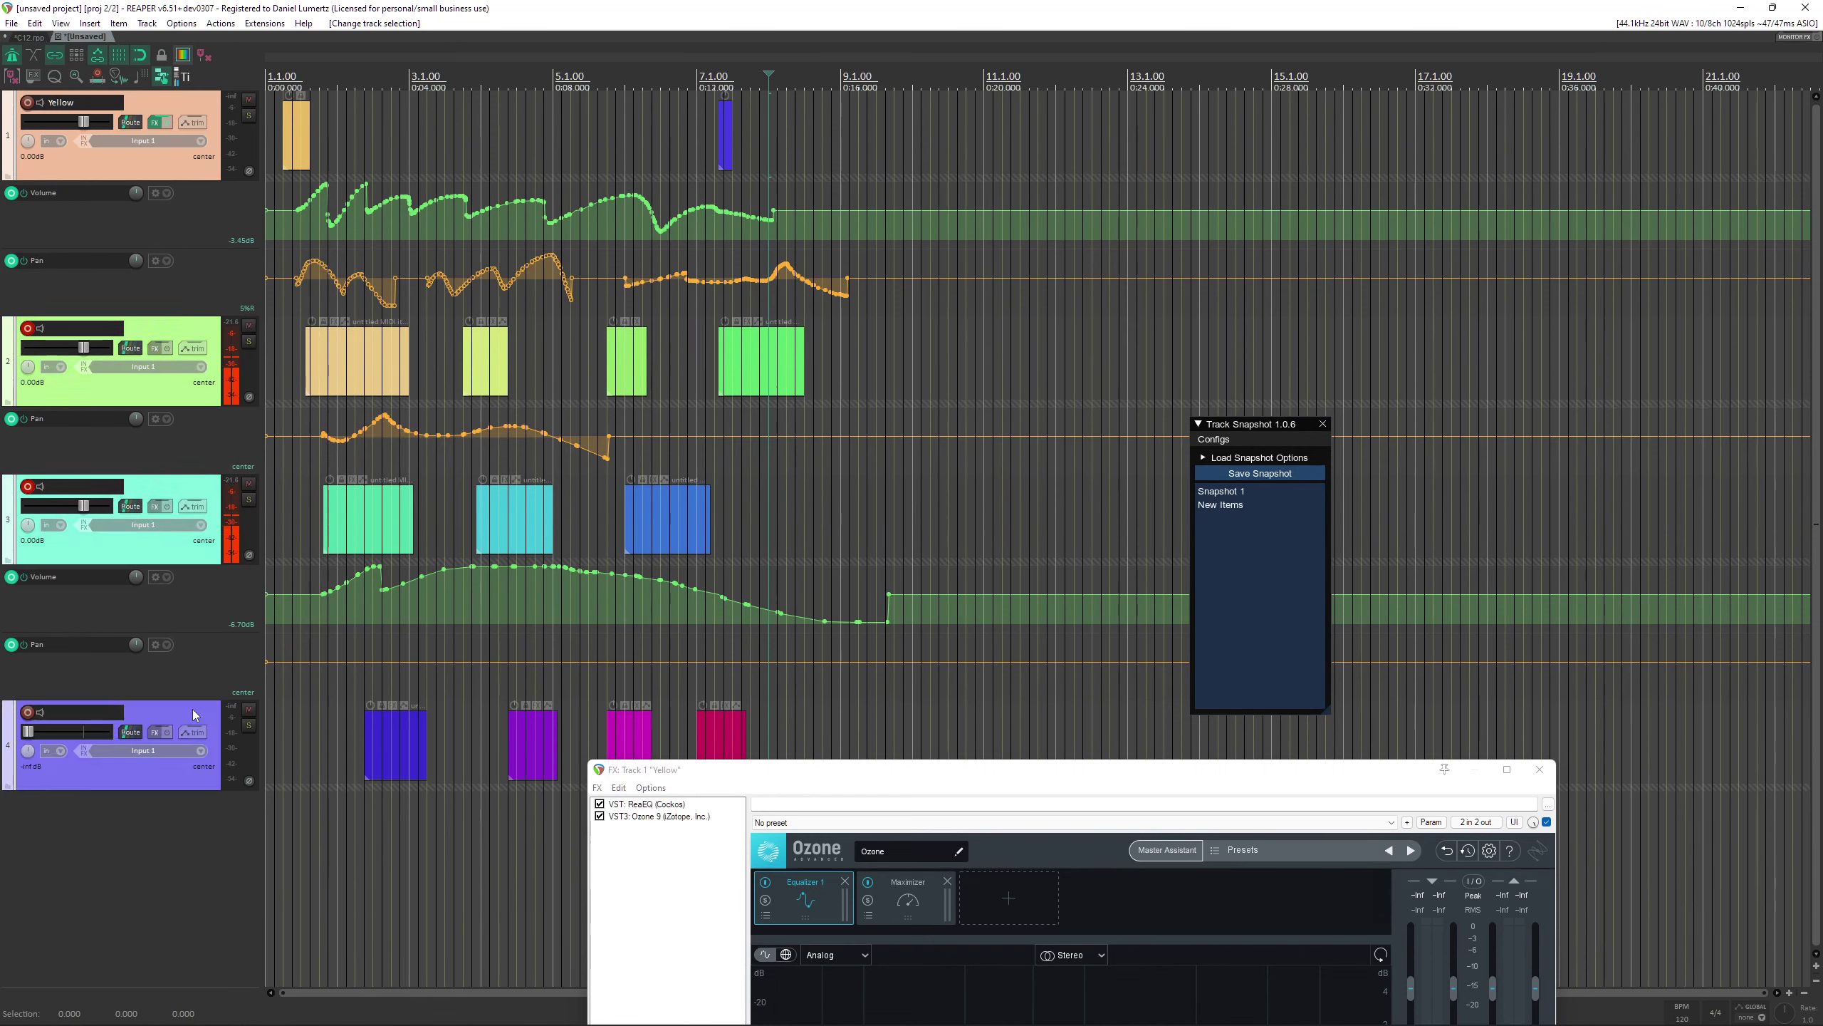
{"action": "left_click", "coordinate": [1268, 475]}
{"action": "left_click", "coordinate": [1267, 477]}
{"action": "type", "text": "Rec"}
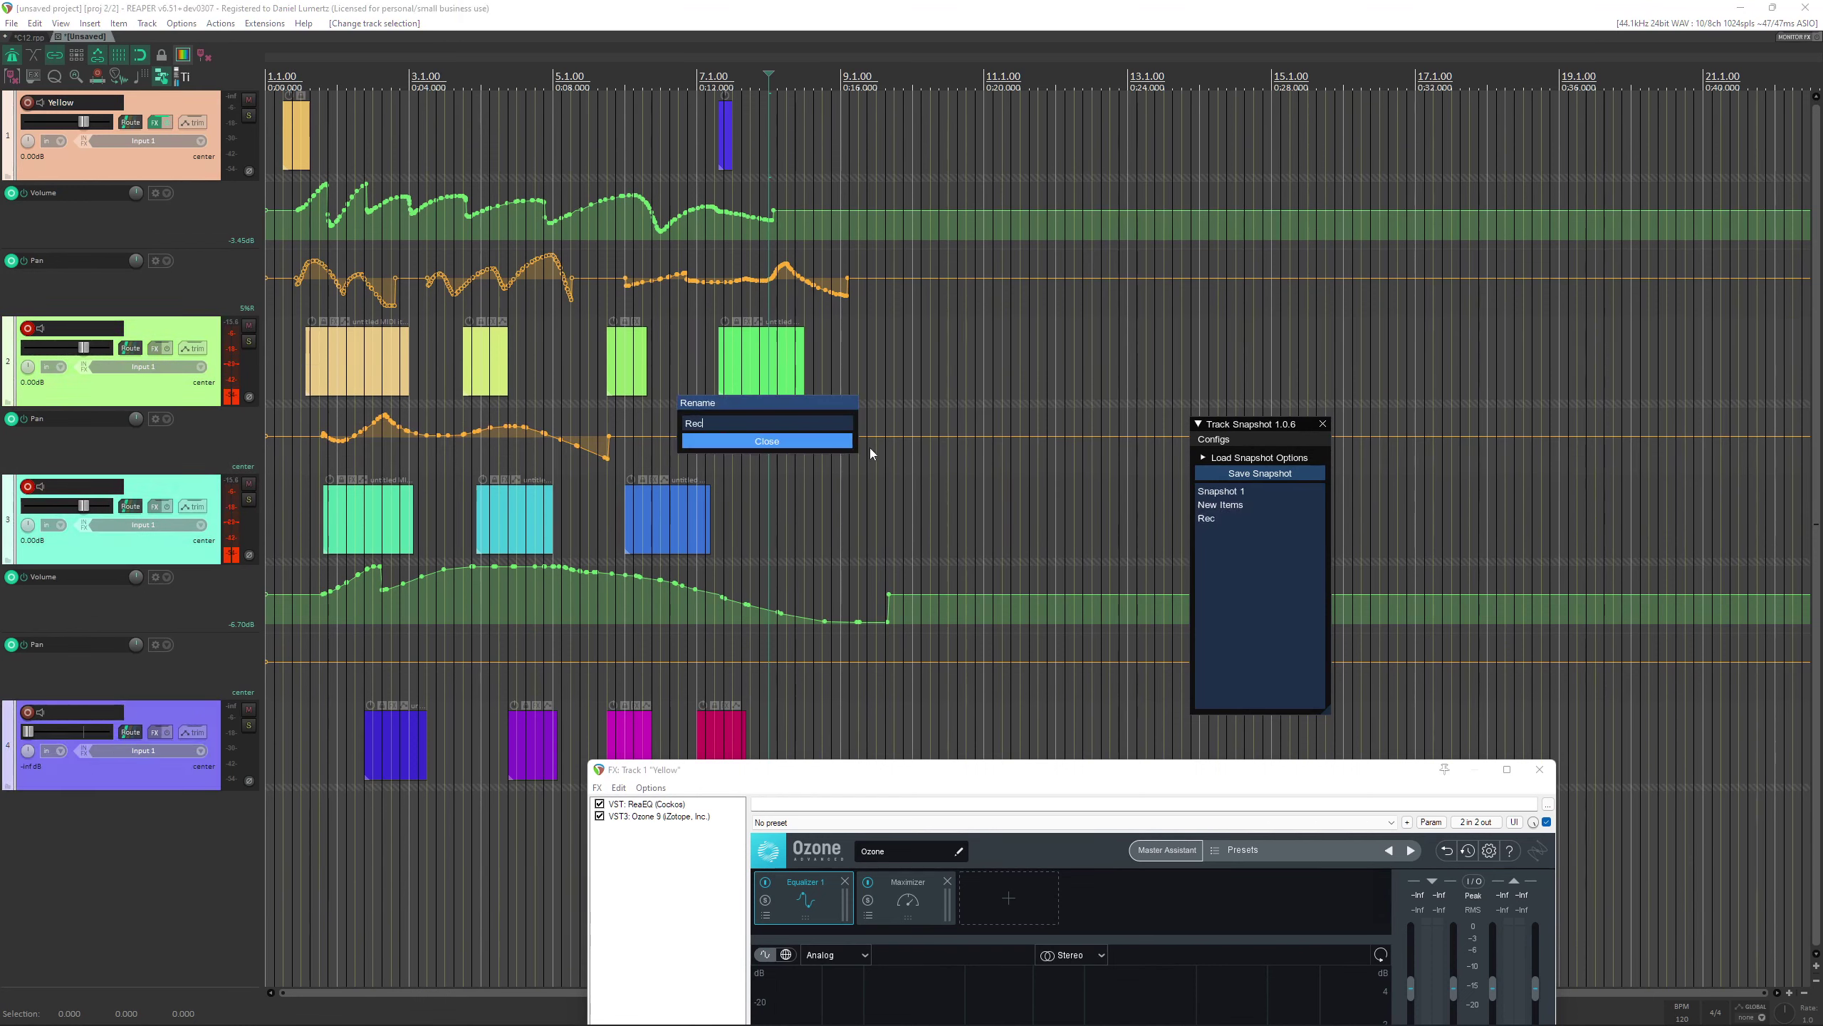
{"action": "key", "text": "Return"}
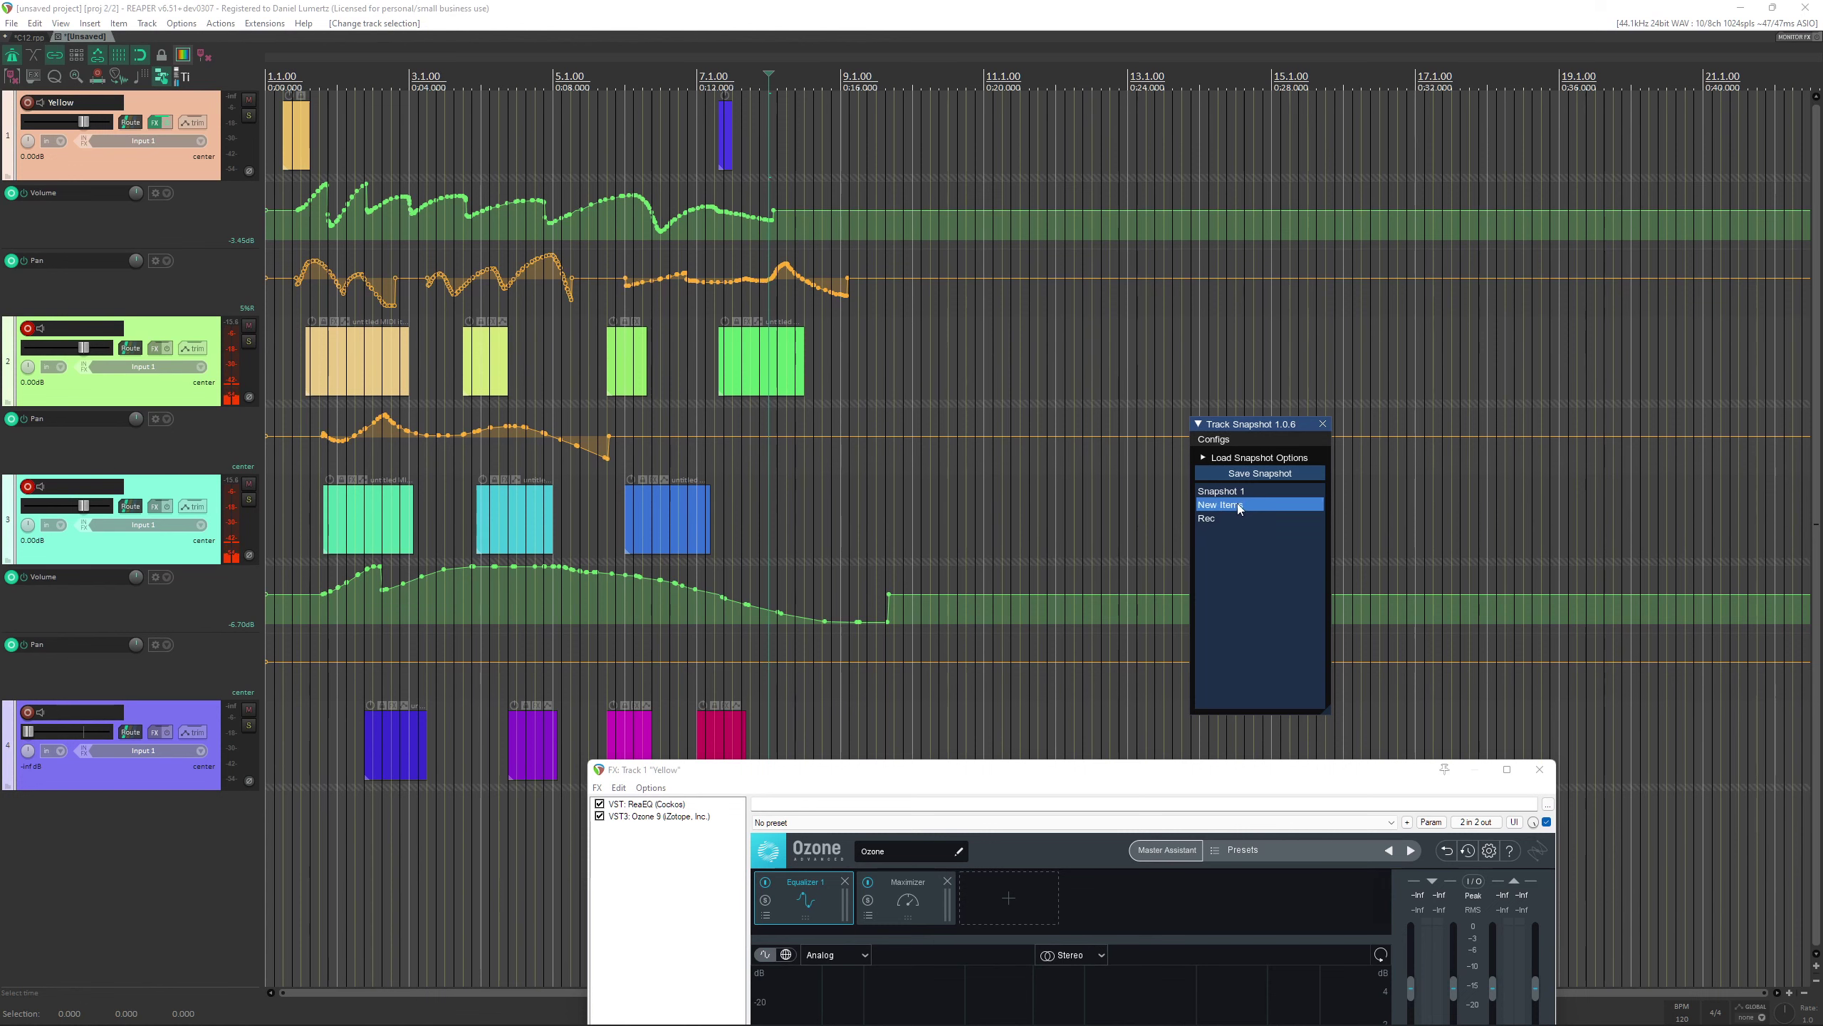
Recall the Snapshot 1, New Items and Rec snapshots in turn, finishing with Rec.
{"action": "left_click", "coordinate": [1238, 507]}
{"action": "left_click", "coordinate": [1226, 518]}
{"action": "left_click", "coordinate": [1230, 519]}
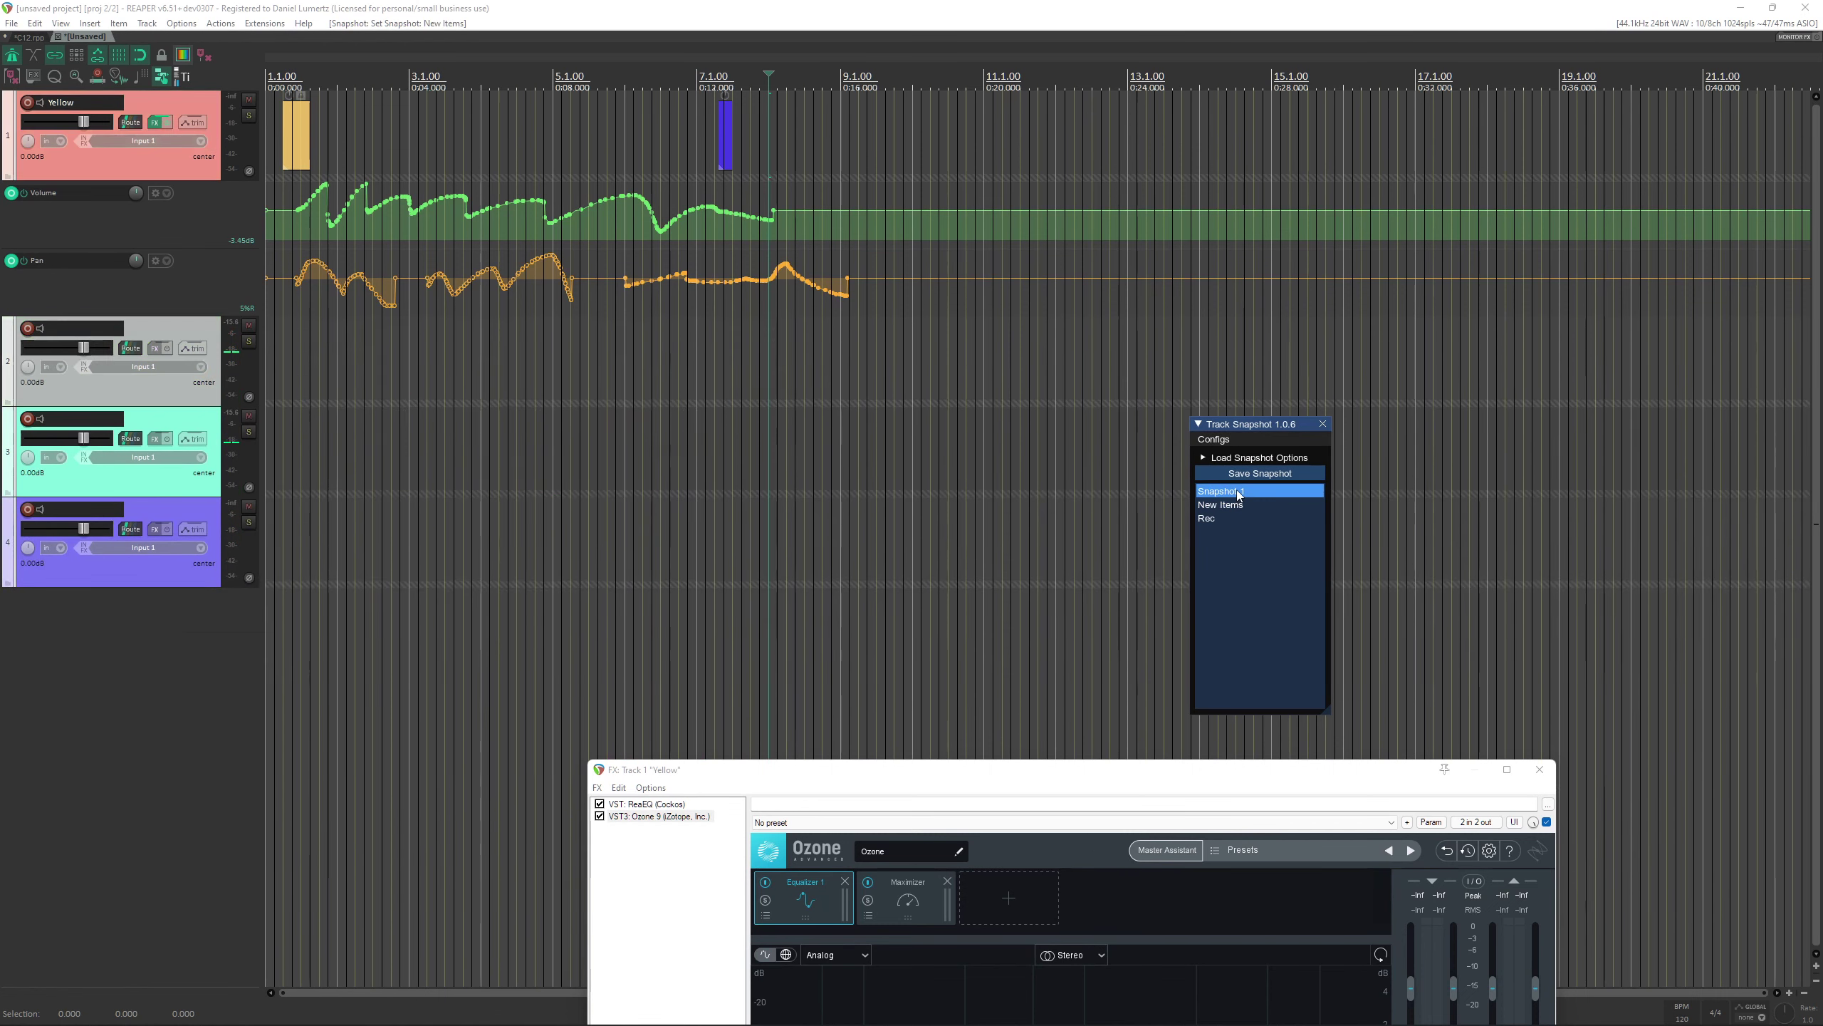
{"action": "left_click", "coordinate": [1232, 505]}
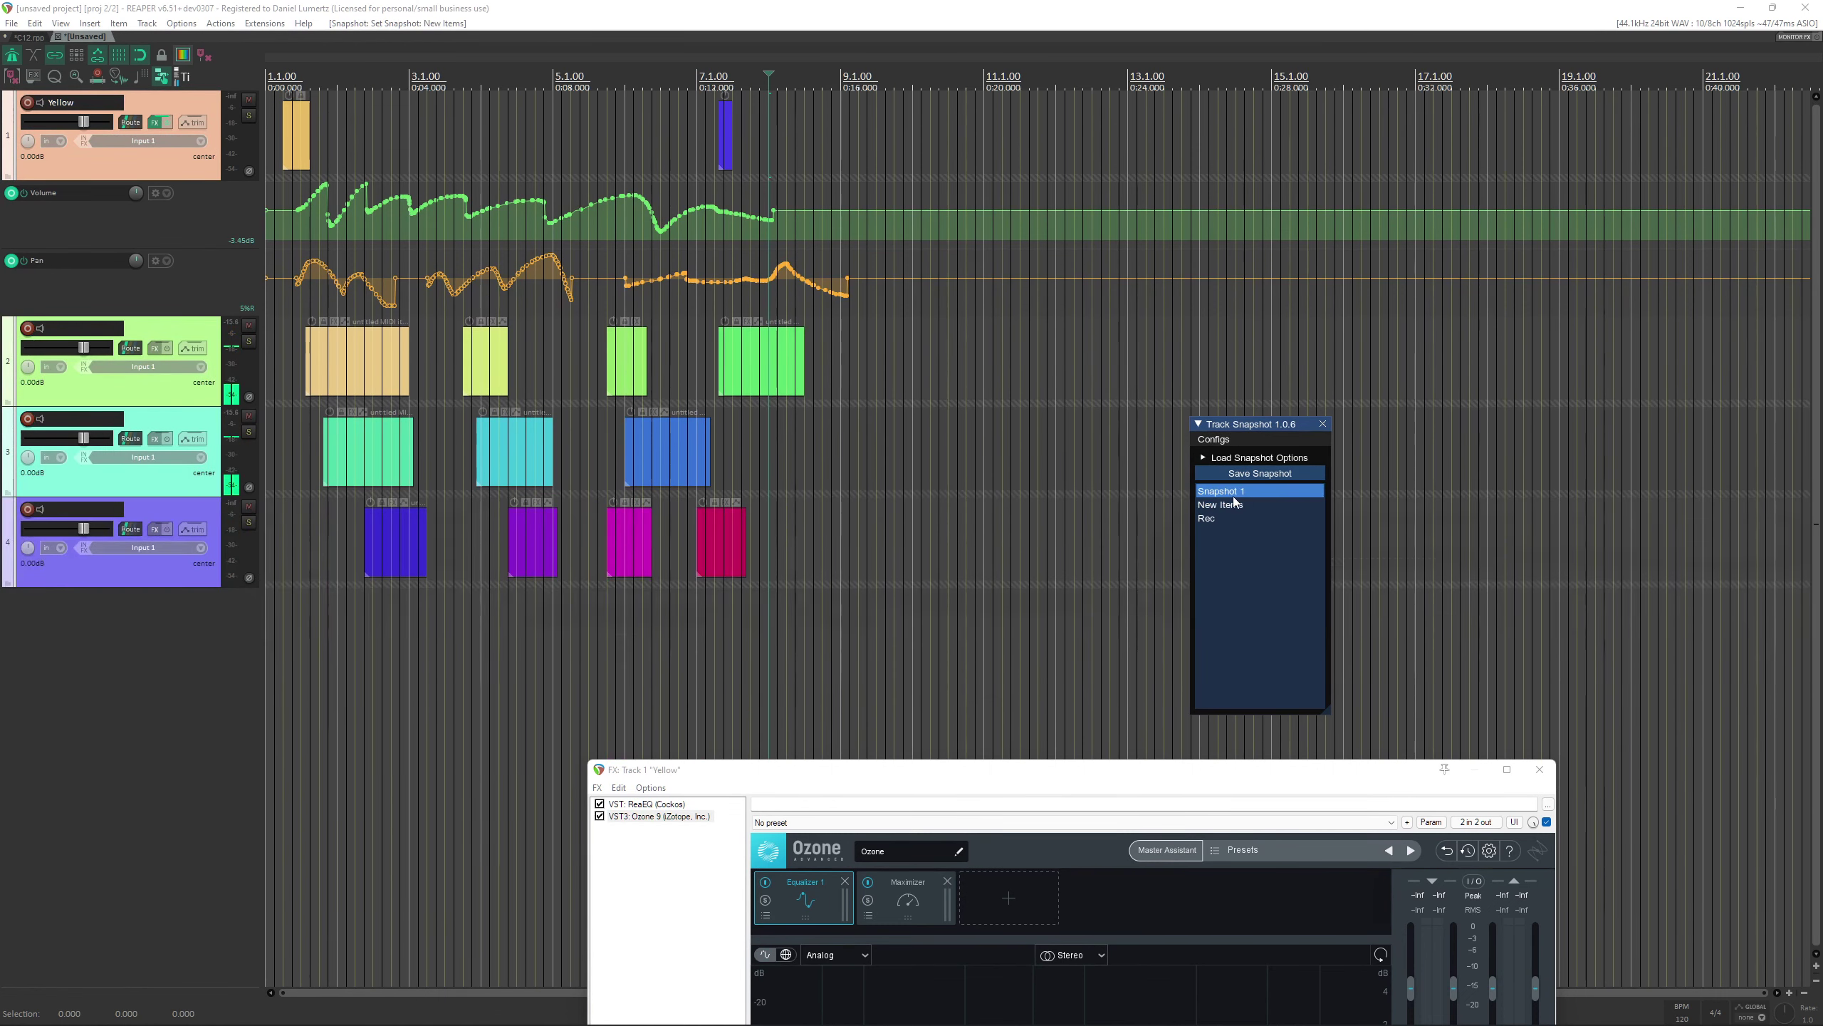
{"action": "left_click", "coordinate": [1228, 520]}
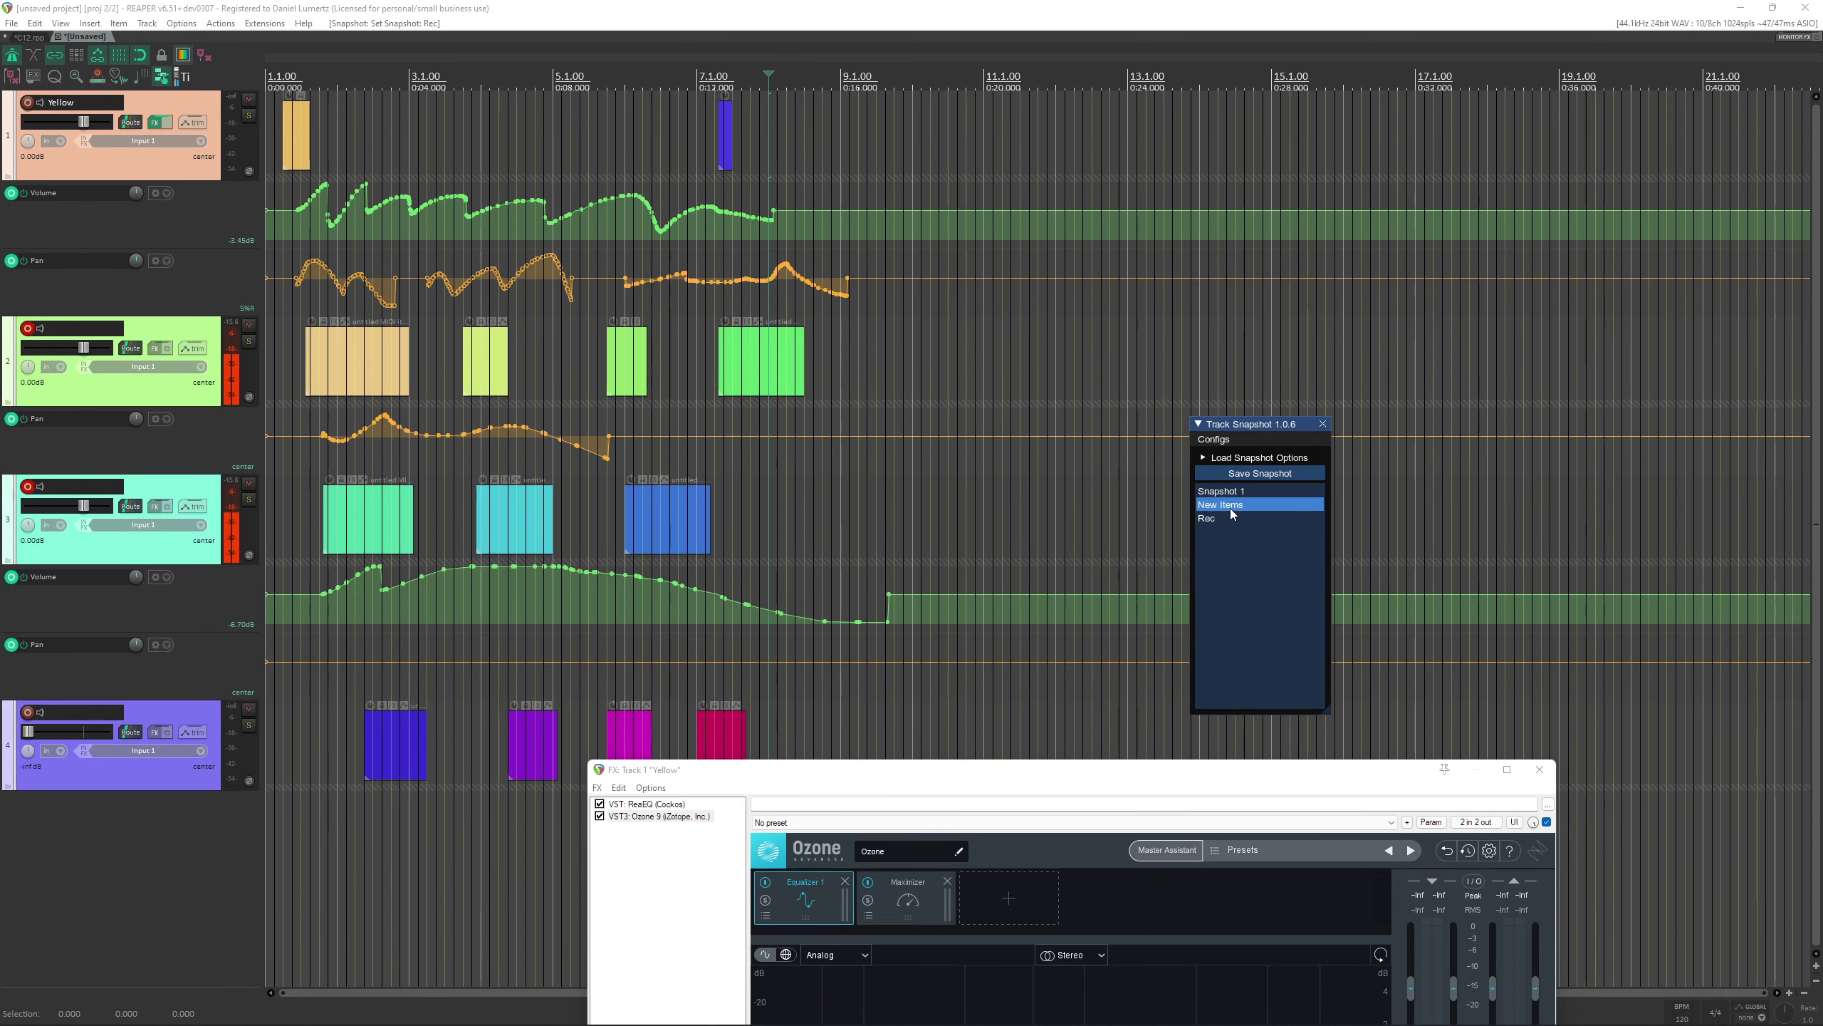
Load just track 2 from the New Items snapshot, and just track 2 from the Rec snapshot.
{"action": "right_click", "coordinate": [1232, 510]}
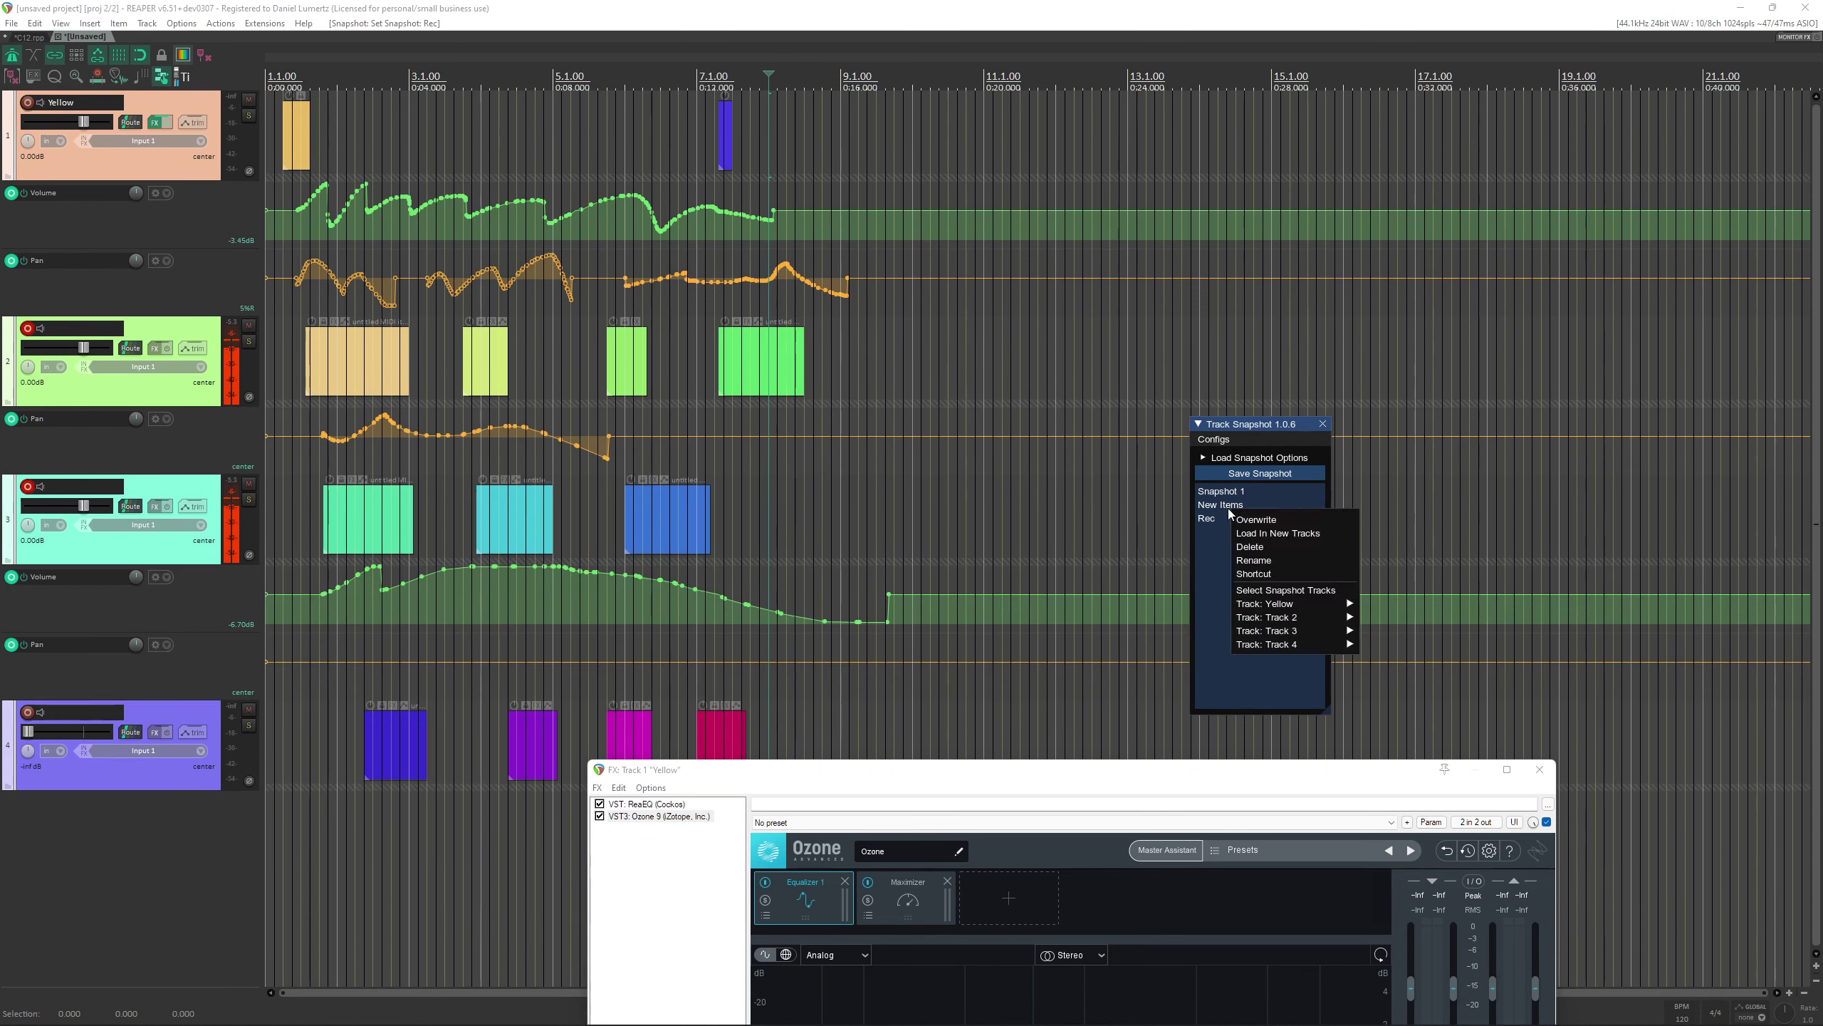
{"action": "mouse_move", "coordinate": [1311, 609]}
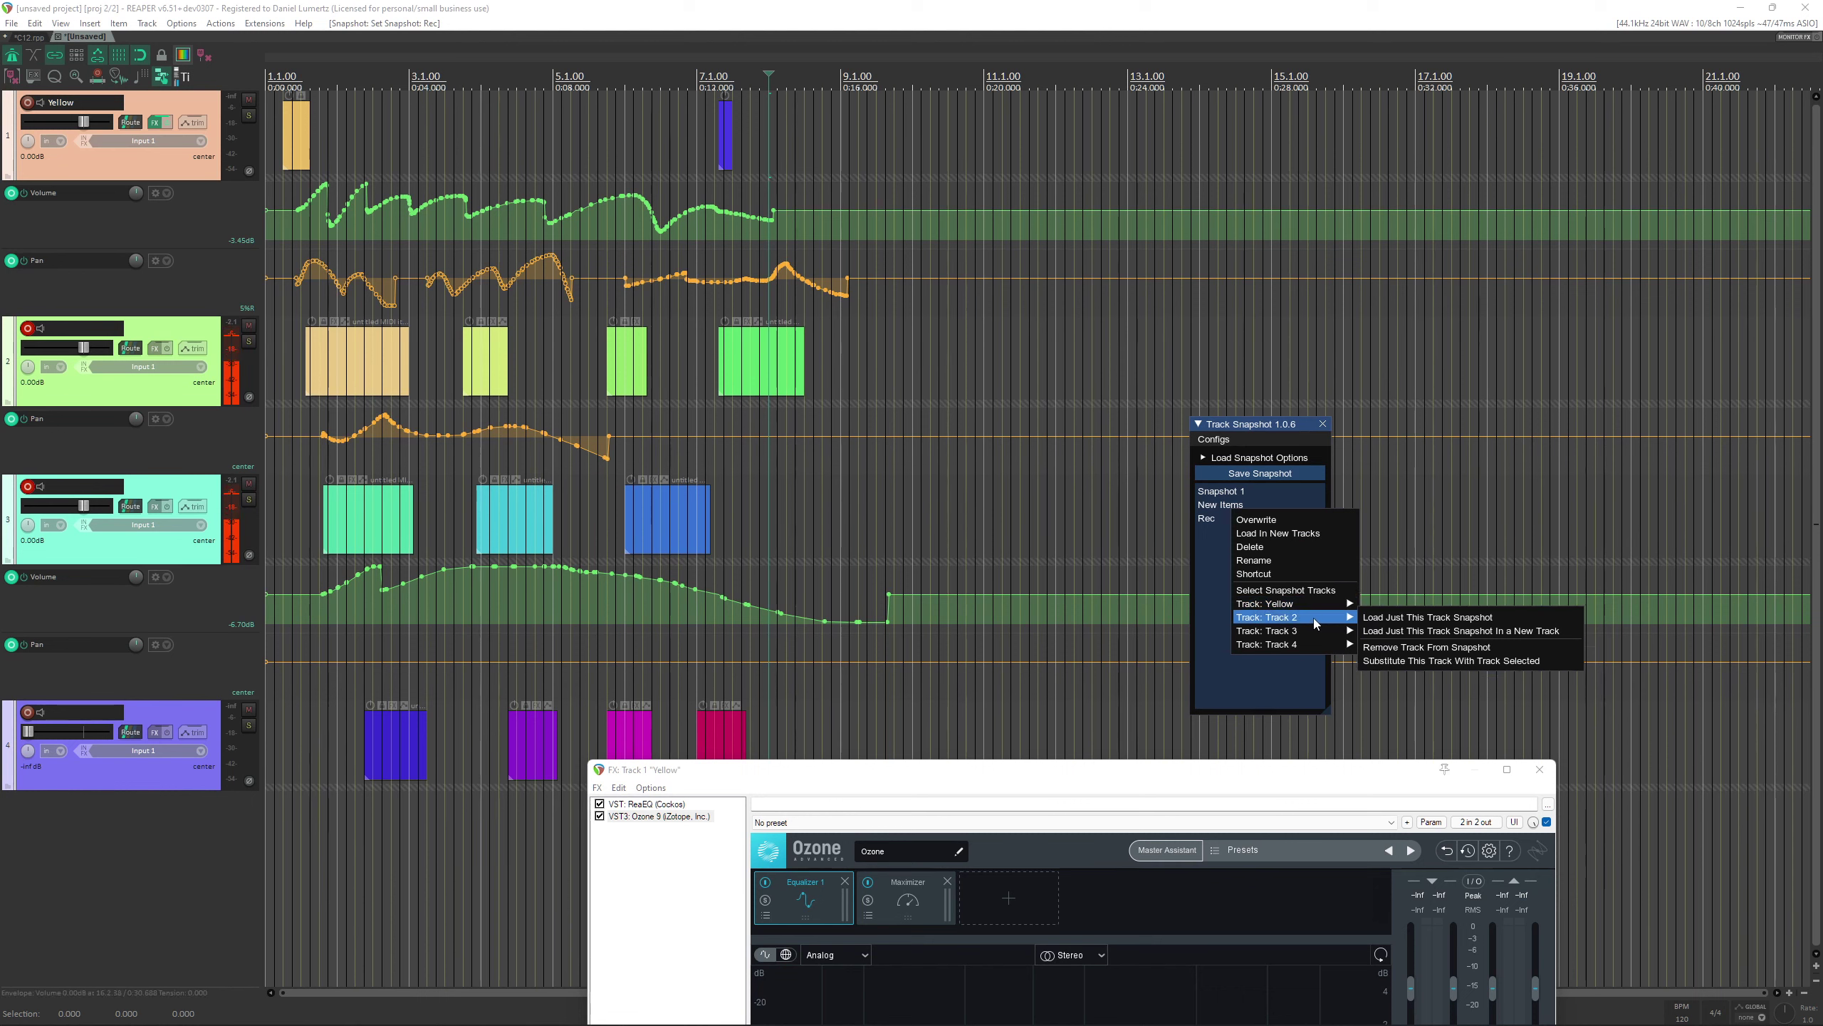
{"action": "left_click", "coordinate": [1440, 618]}
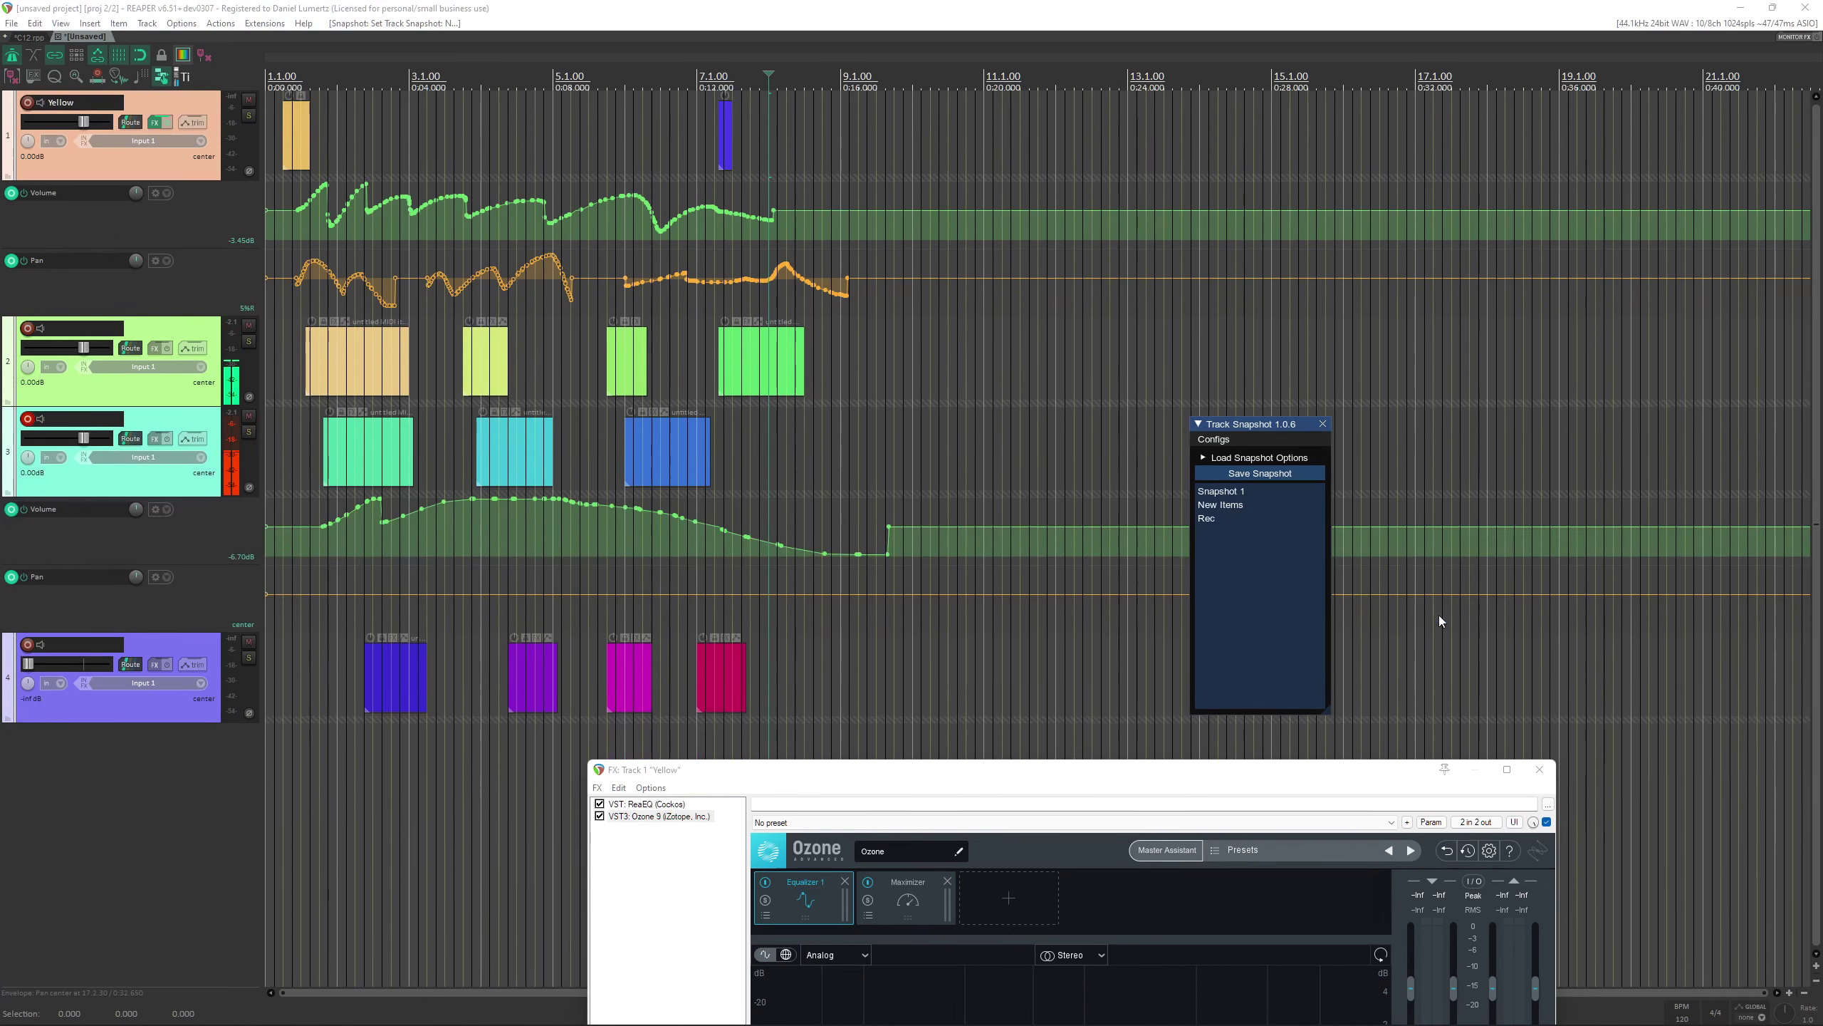
{"action": "right_click", "coordinate": [1232, 518]}
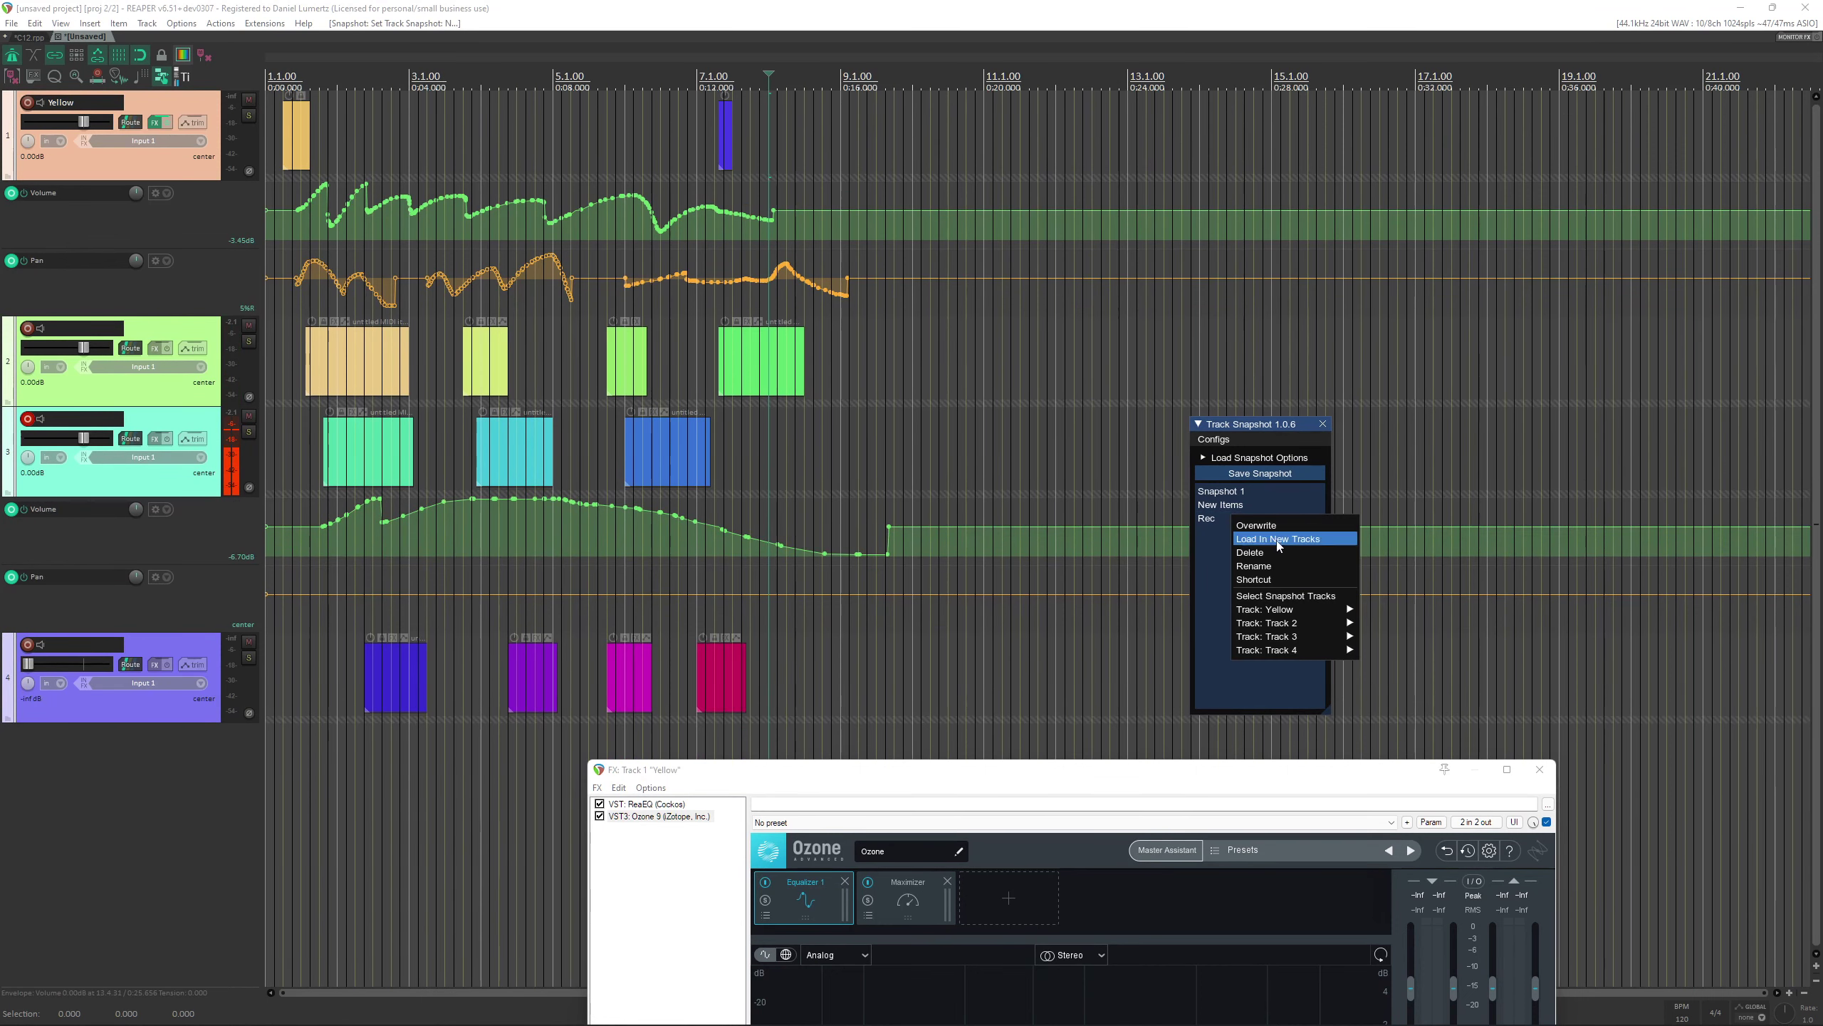
{"action": "mouse_move", "coordinate": [1292, 622]}
{"action": "left_click", "coordinate": [1429, 622]}
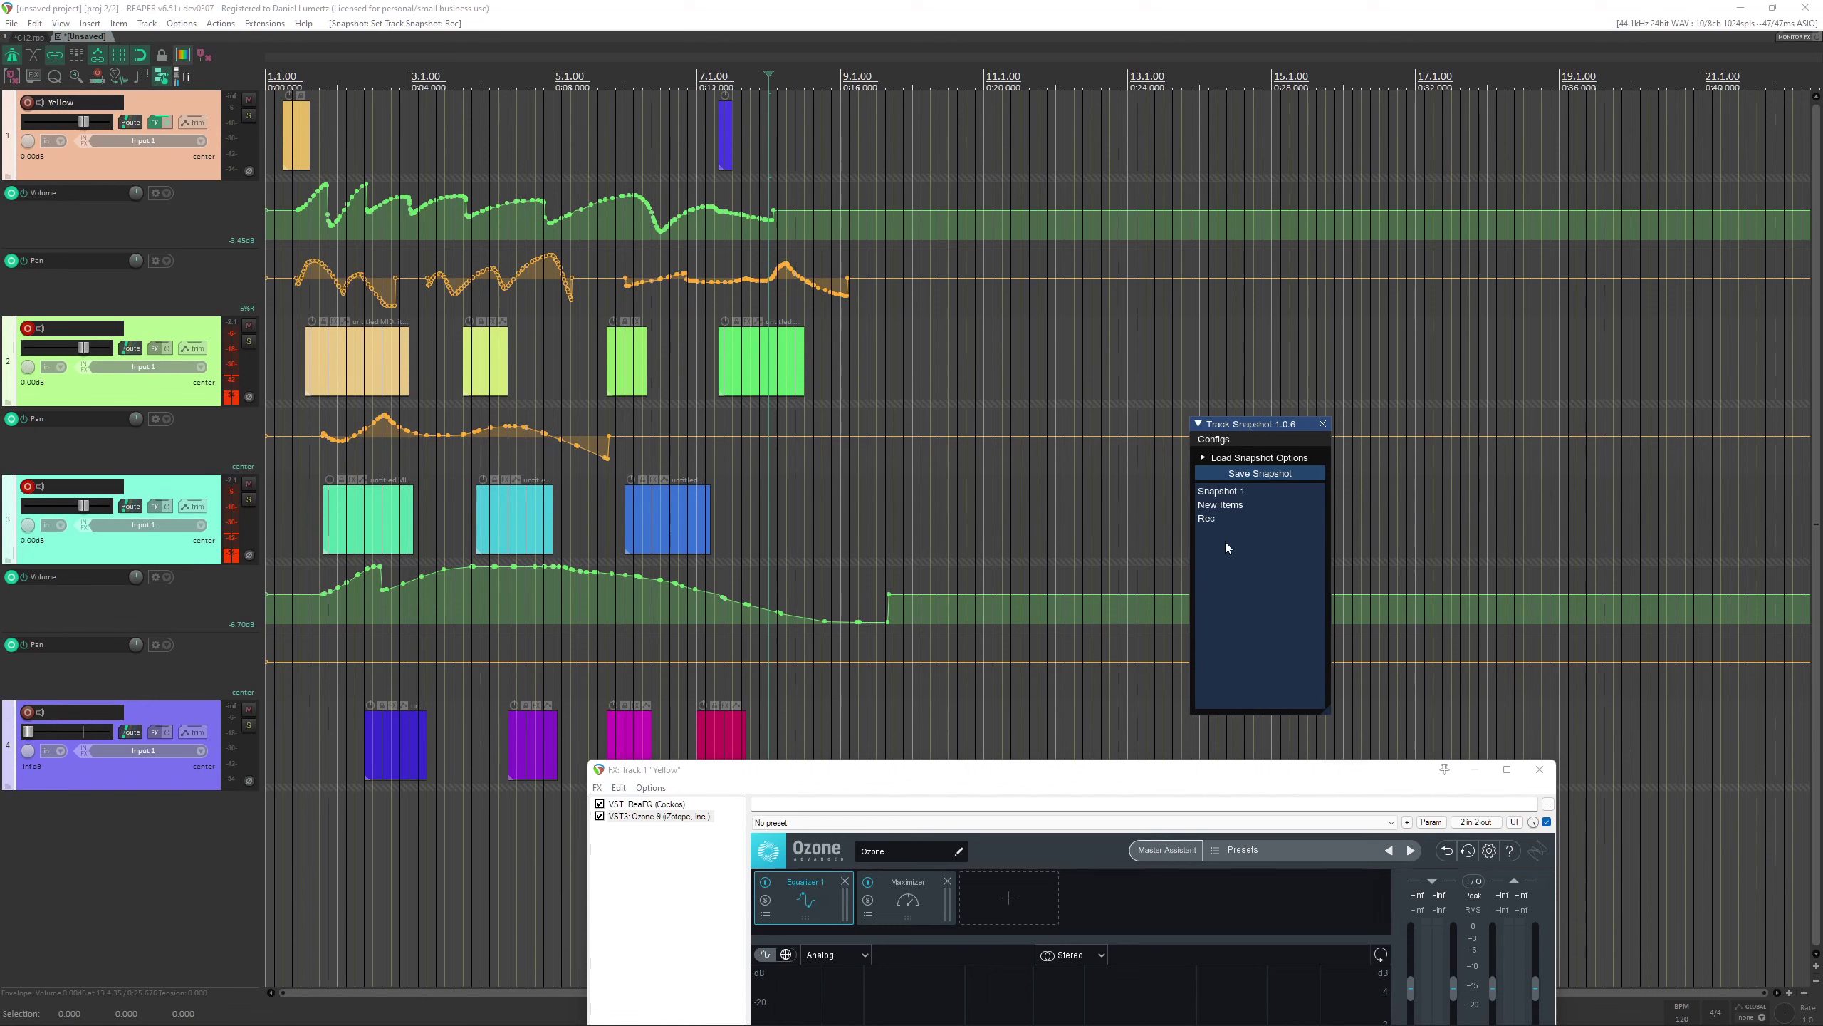
Load just track 3 from Snapshot 1 and open that snapshot's per-track options again.
{"action": "right_click", "coordinate": [1233, 493]}
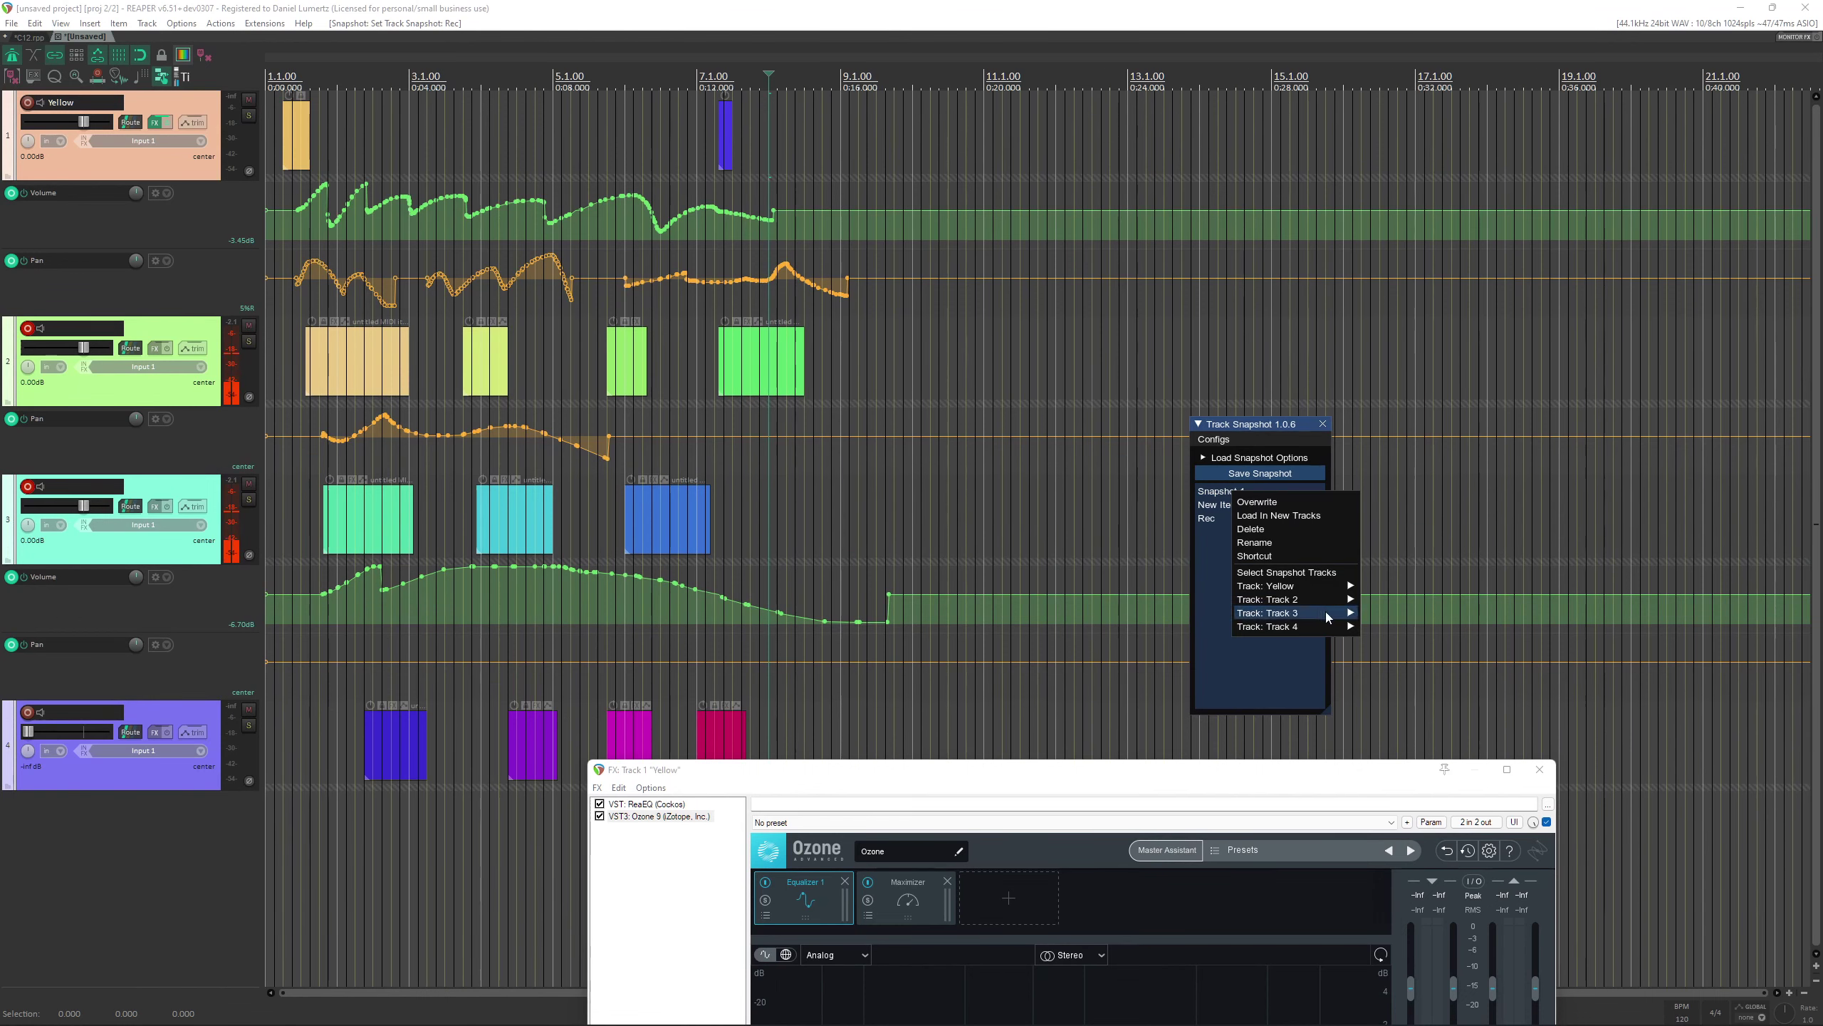
{"action": "mouse_move", "coordinate": [1327, 616]}
{"action": "left_click", "coordinate": [1429, 619]}
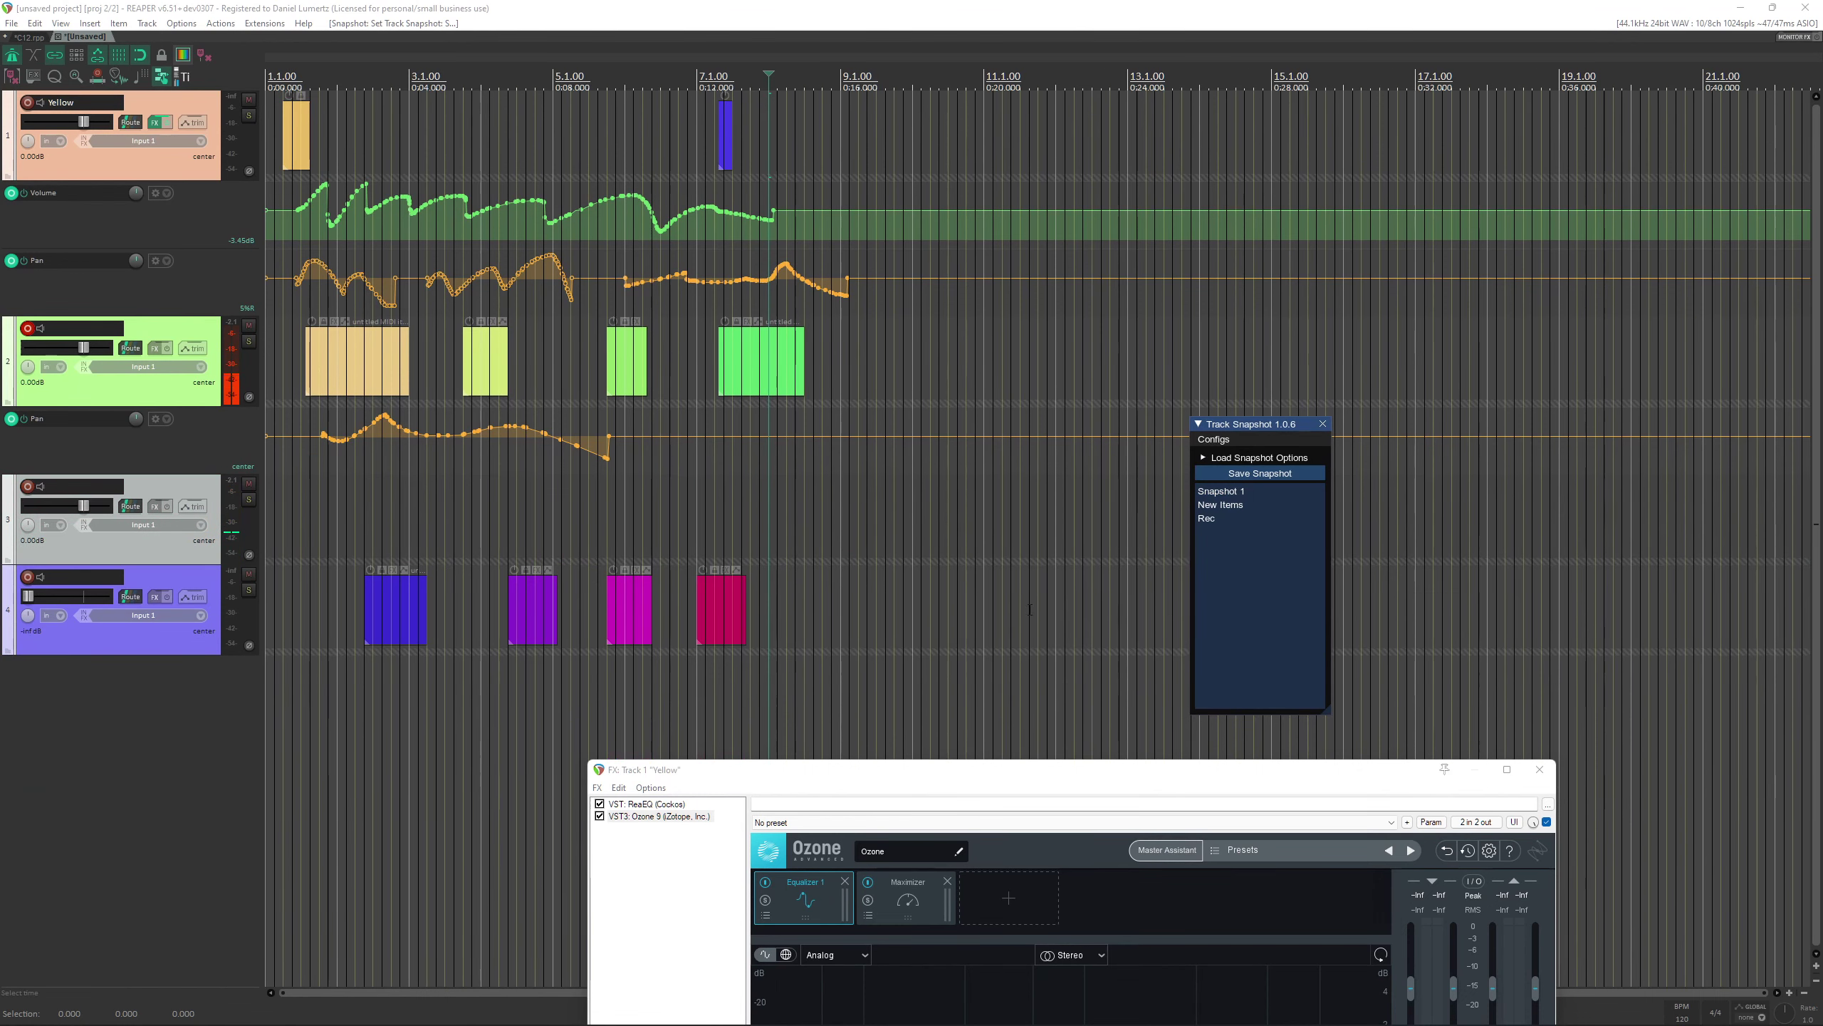
{"action": "right_click", "coordinate": [1222, 492]}
{"action": "mouse_move", "coordinate": [1301, 604]}
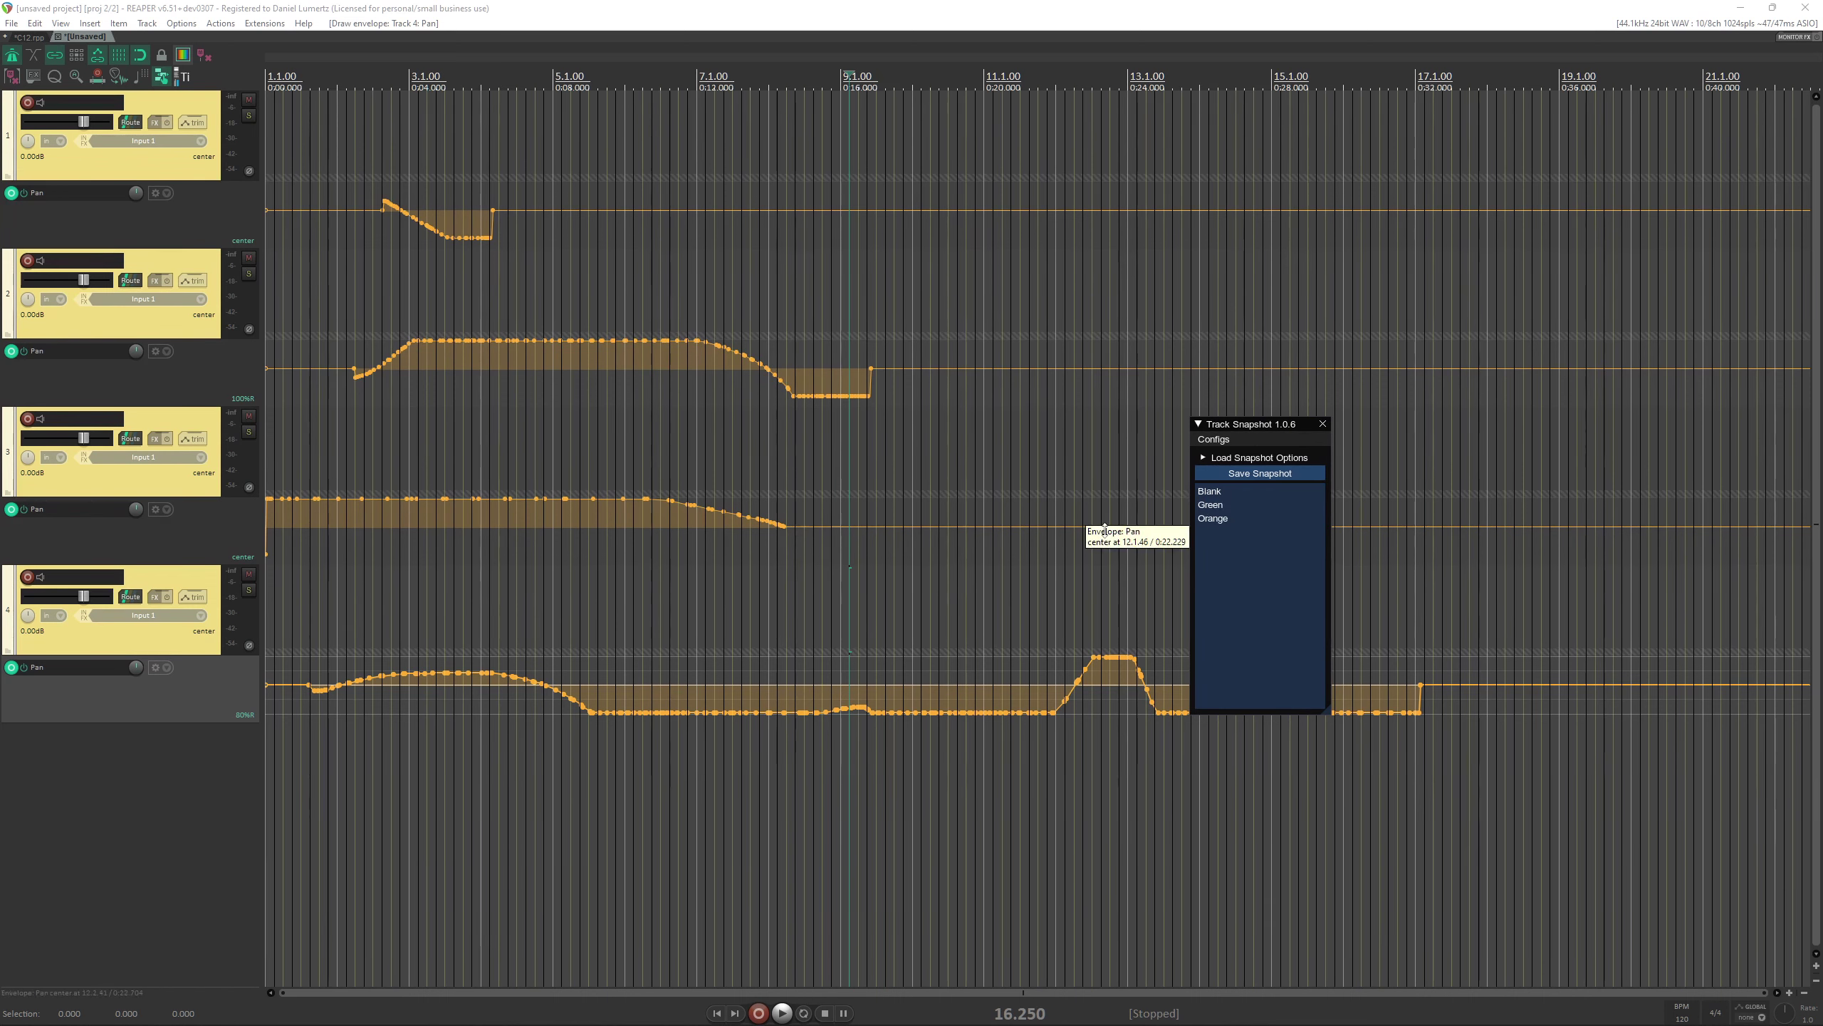
Recall the Blank, Green and Orange snapshots of the four tracks several times, finishing with Green.
{"action": "left_click", "coordinate": [1268, 504]}
{"action": "left_click", "coordinate": [1262, 491]}
{"action": "left_click", "coordinate": [1262, 503]}
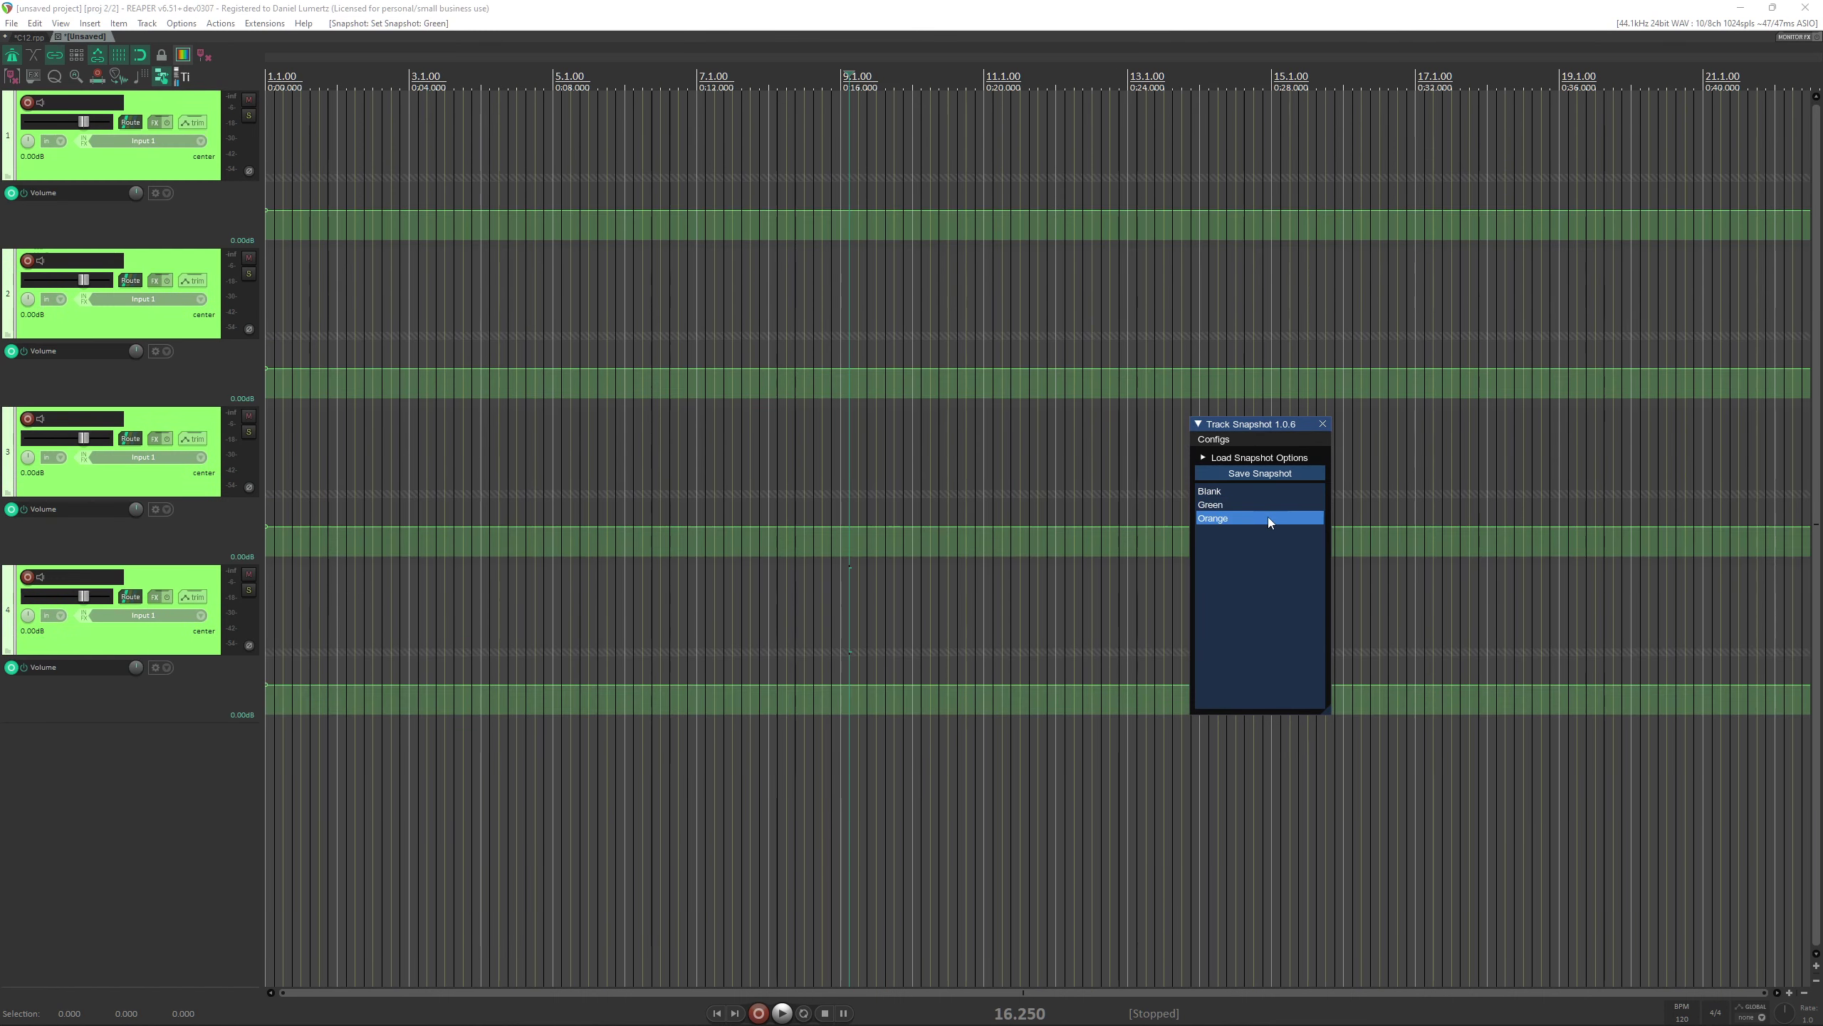
{"action": "left_click", "coordinate": [1268, 515]}
{"action": "left_click", "coordinate": [1268, 504]}
{"action": "left_click", "coordinate": [1268, 492]}
{"action": "left_click", "coordinate": [1268, 504]}
Delete track 2 from the project and check the snapshots in the list for the missing track.
{"action": "left_click", "coordinate": [189, 262]}
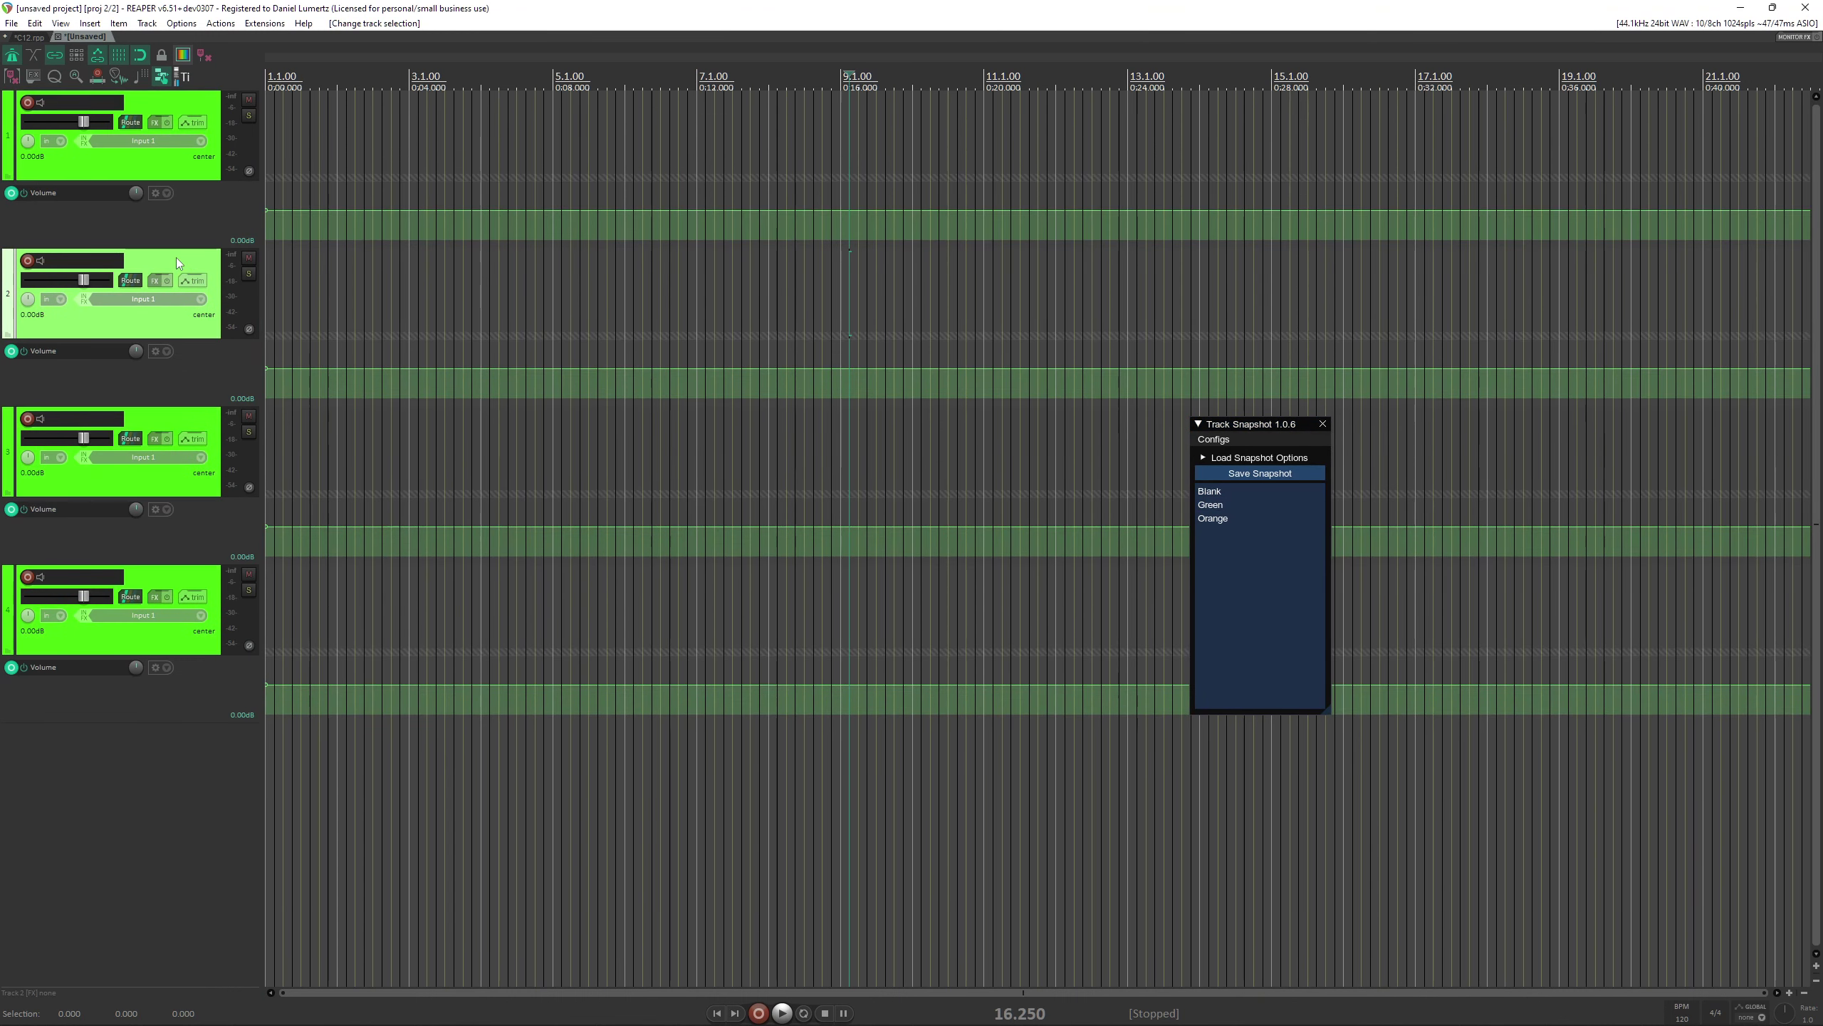
{"action": "key", "text": "Delete"}
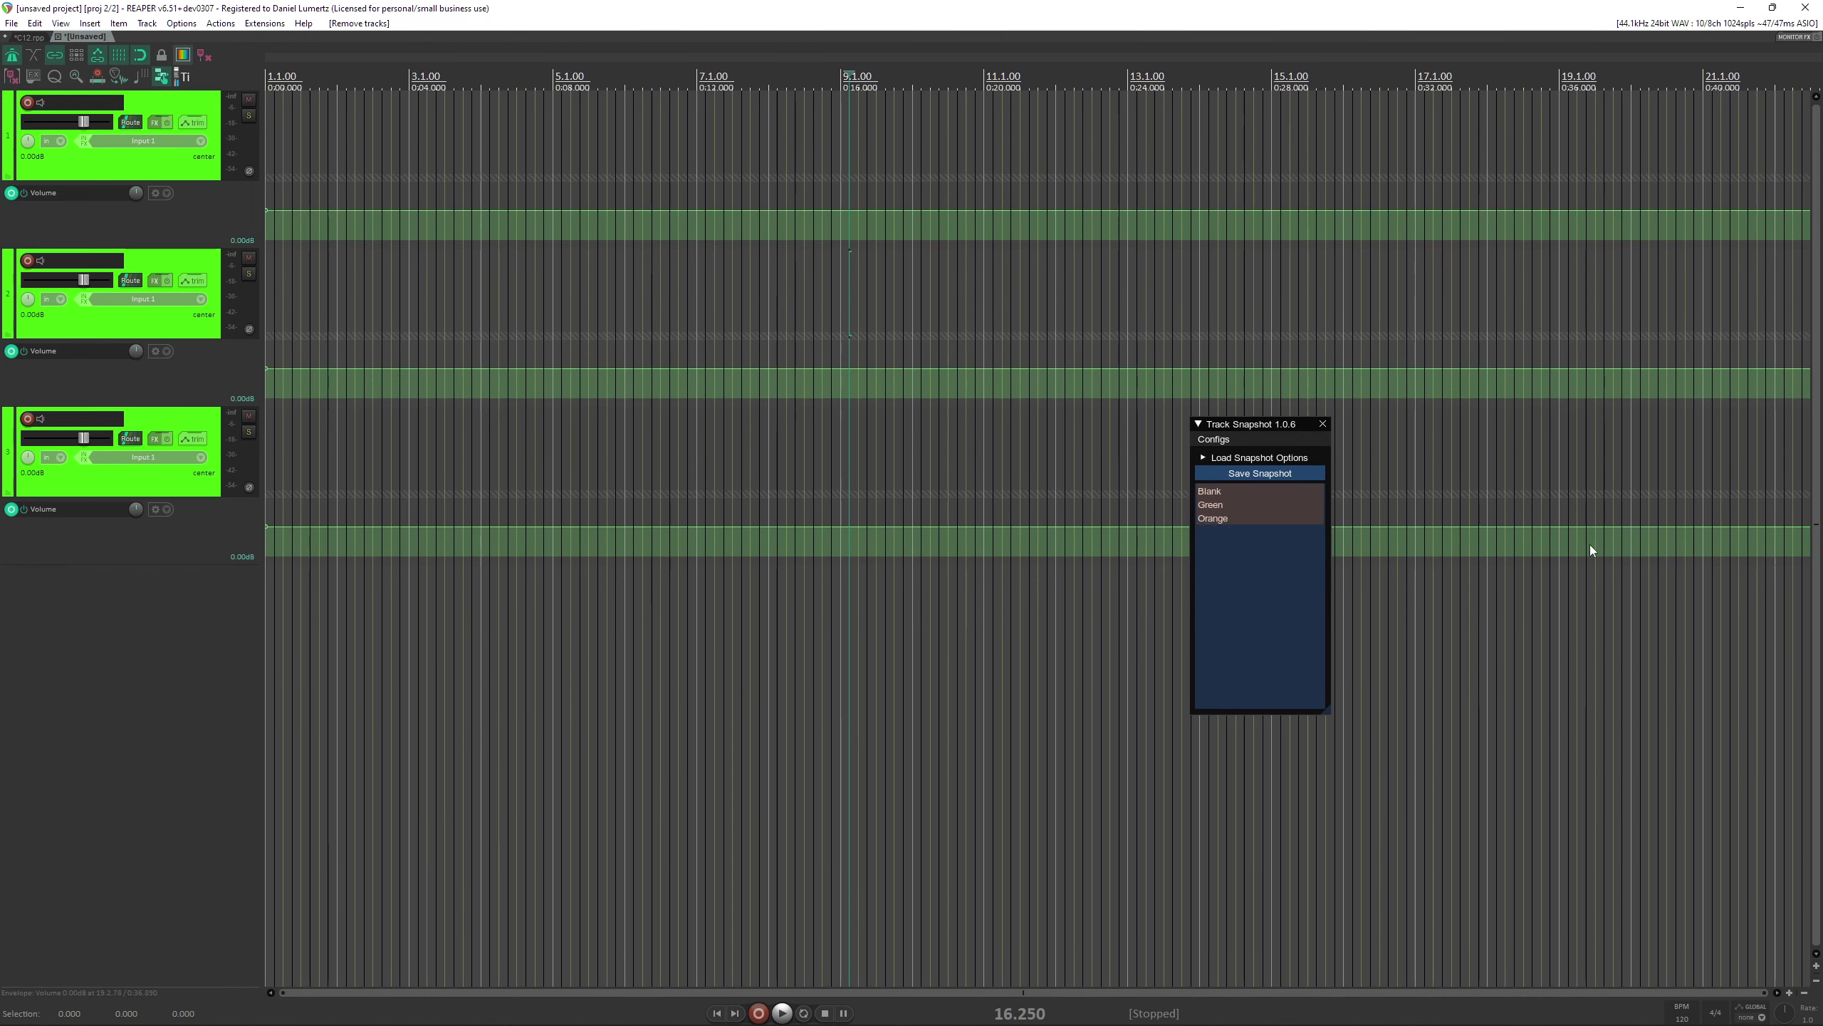
{"action": "mouse_move", "coordinate": [1282, 518]}
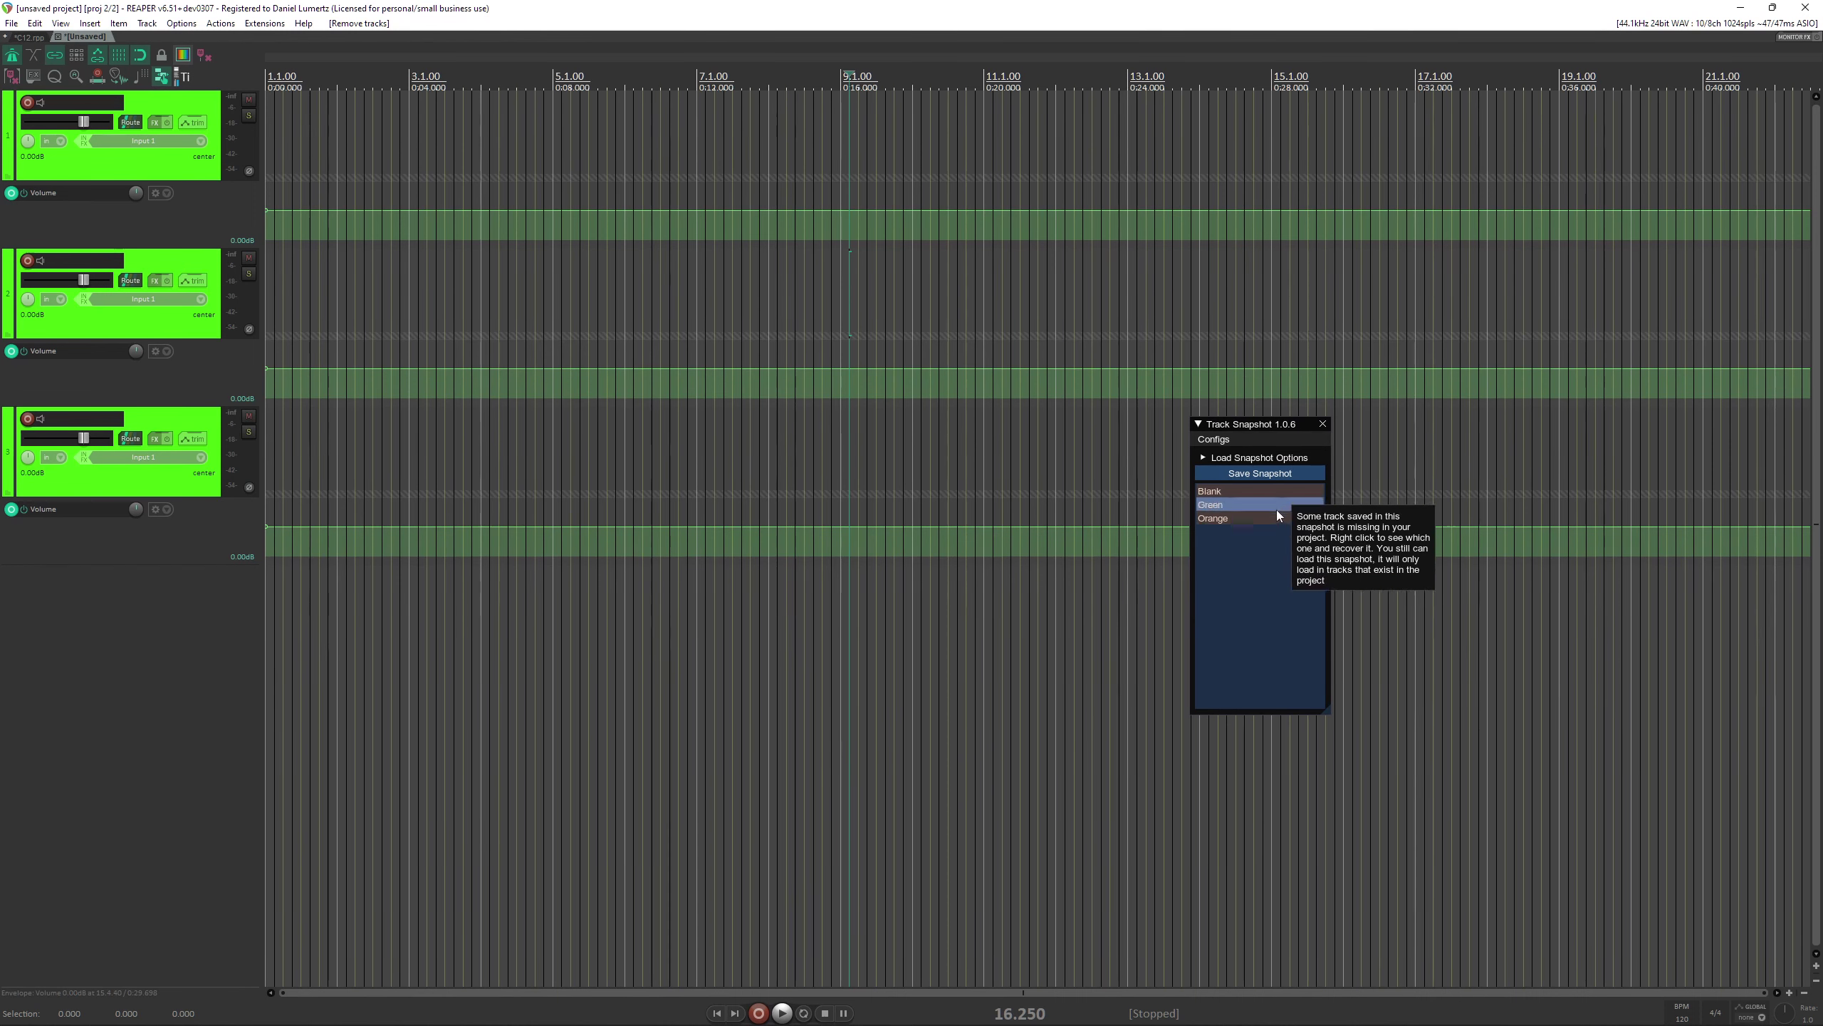
Turn on Only Show Selected Tracks Snapshots and select the three remaining tracks.
{"action": "left_click", "coordinate": [1204, 440]}
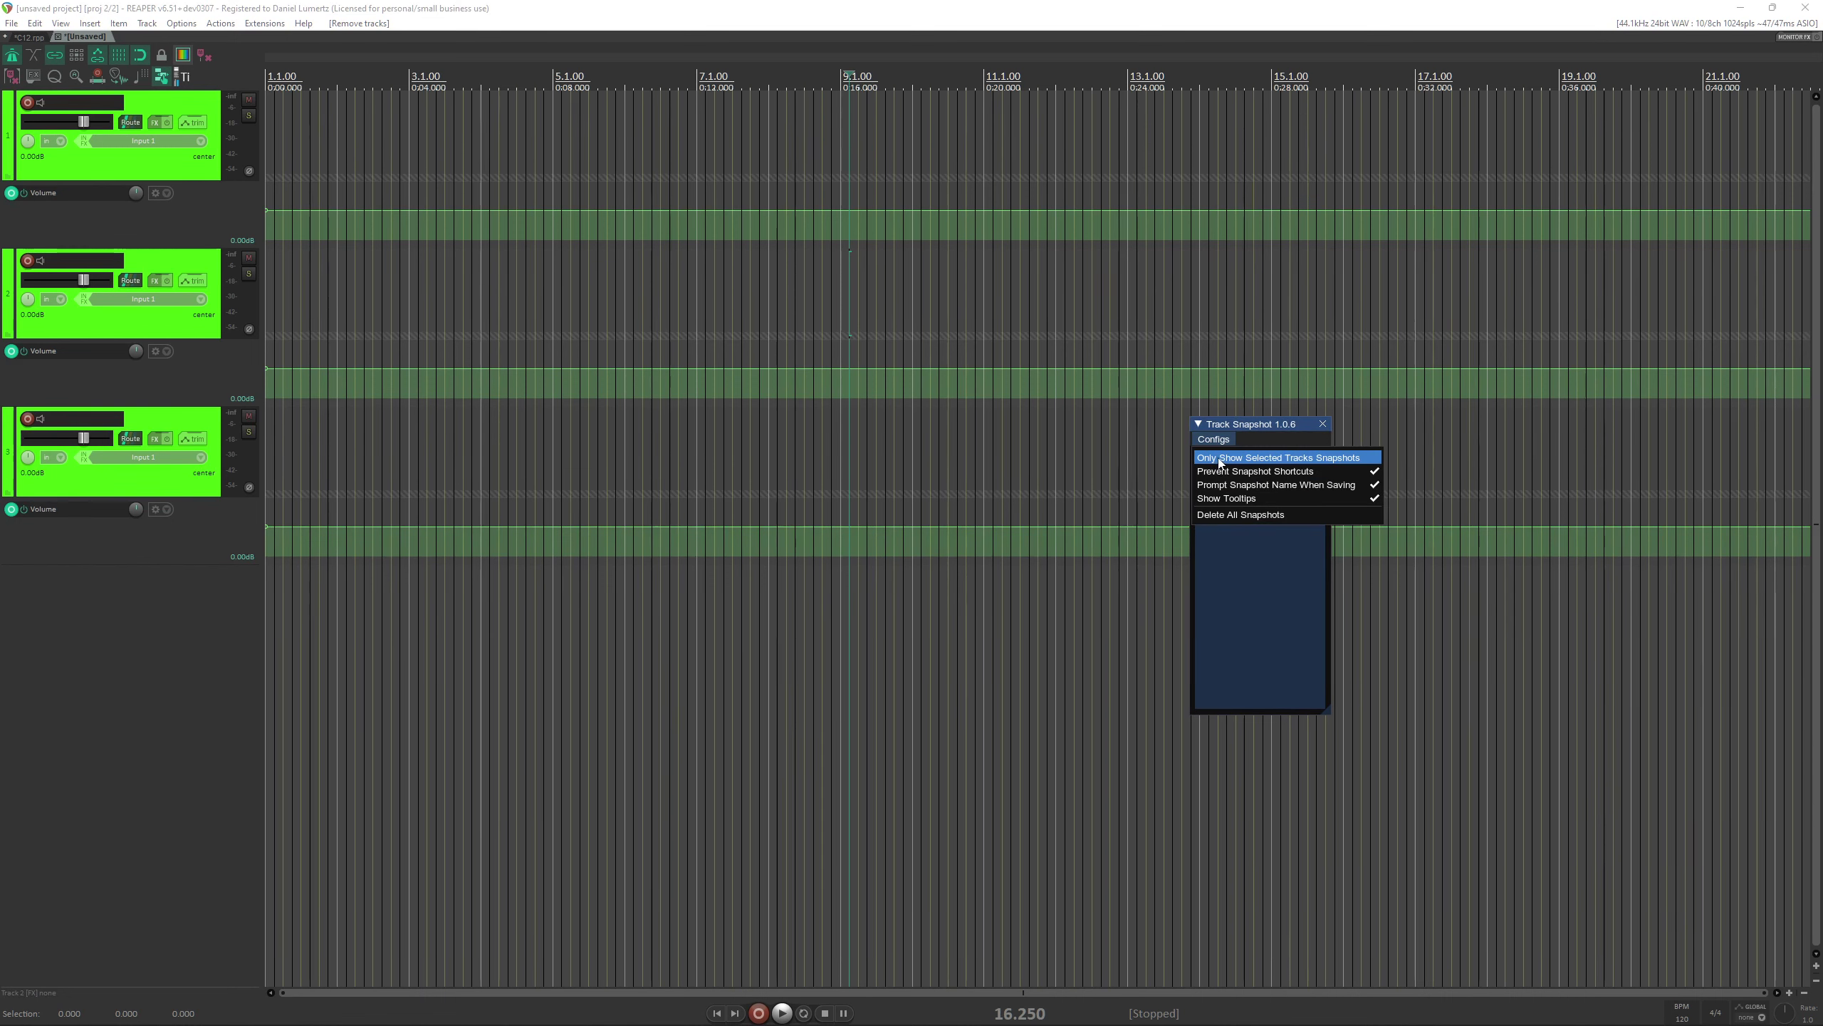
{"action": "left_click", "coordinate": [1218, 461]}
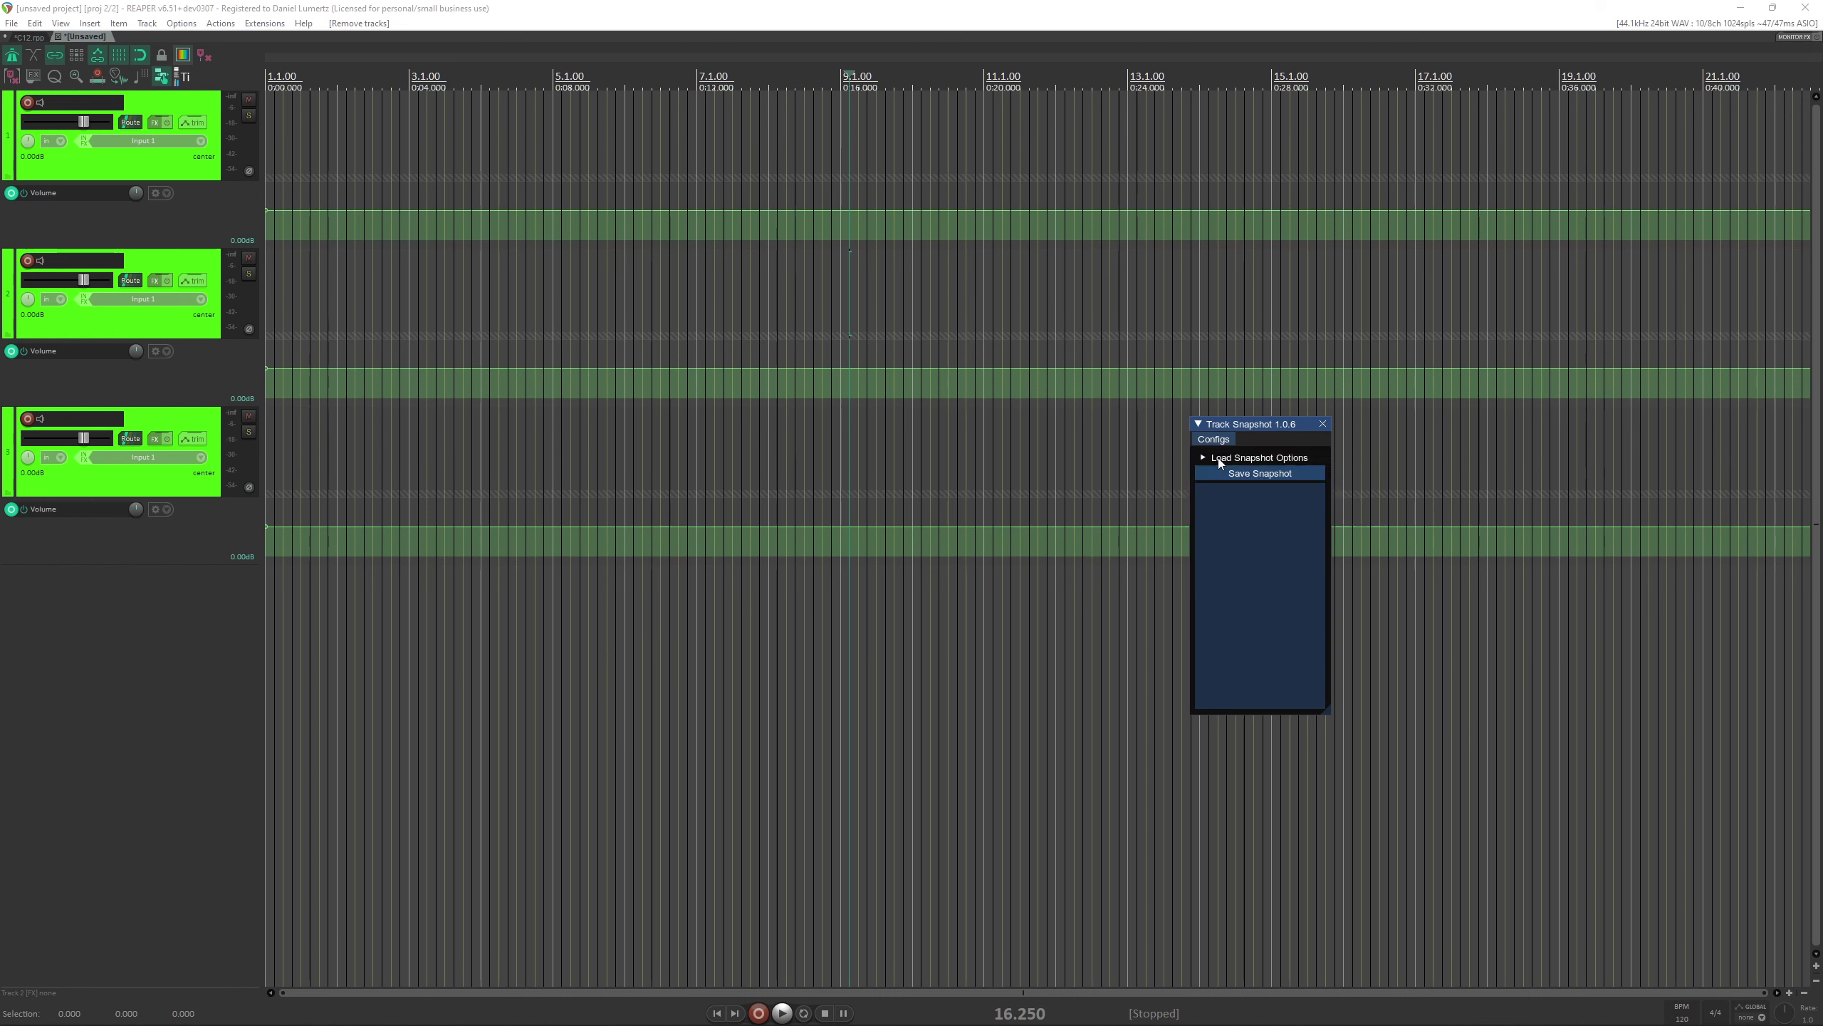
{"action": "left_click", "coordinate": [1220, 440]}
{"action": "left_click", "coordinate": [1220, 440]}
{"action": "left_click", "coordinate": [194, 106]}
{"action": "left_click", "coordinate": [213, 419], "text": "shift"}
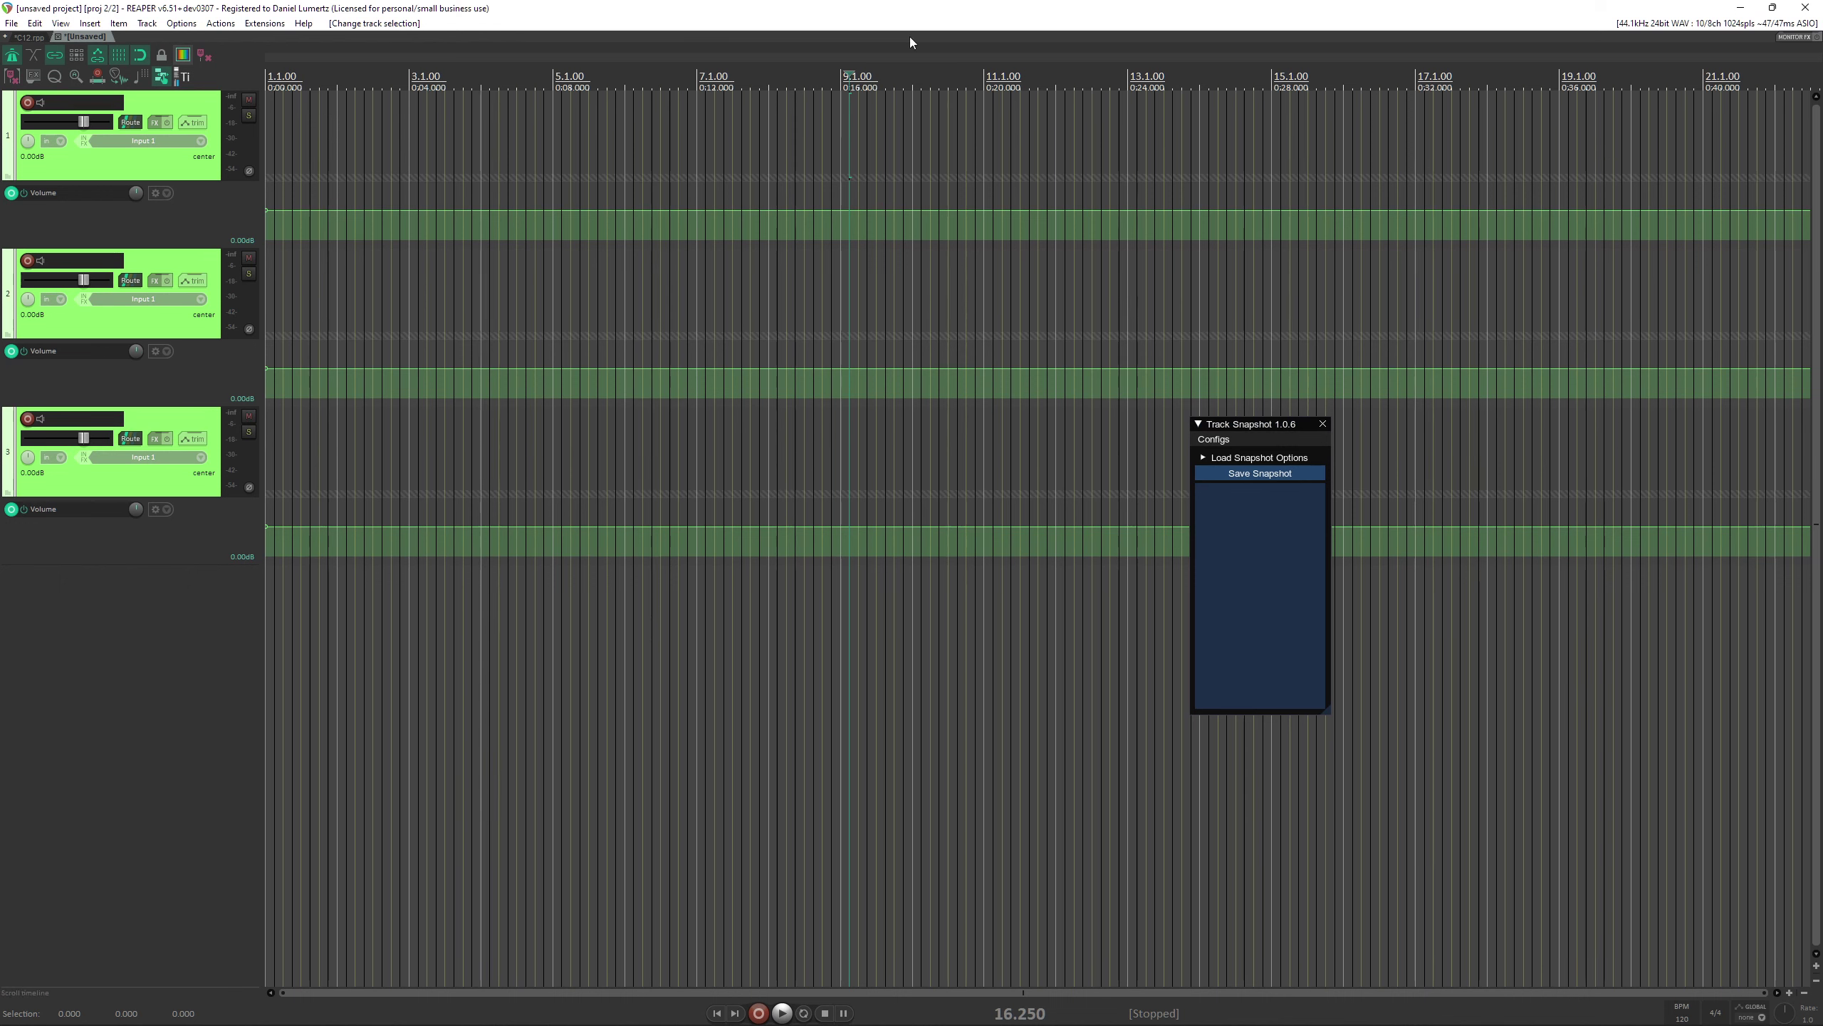
Undo the deletion of track 2 and select all four tracks to list their snapshots.
{"action": "key", "text": "ctrl+z"}
{"action": "key", "text": "ctrl+z"}
{"action": "key", "text": "ctrl+z"}
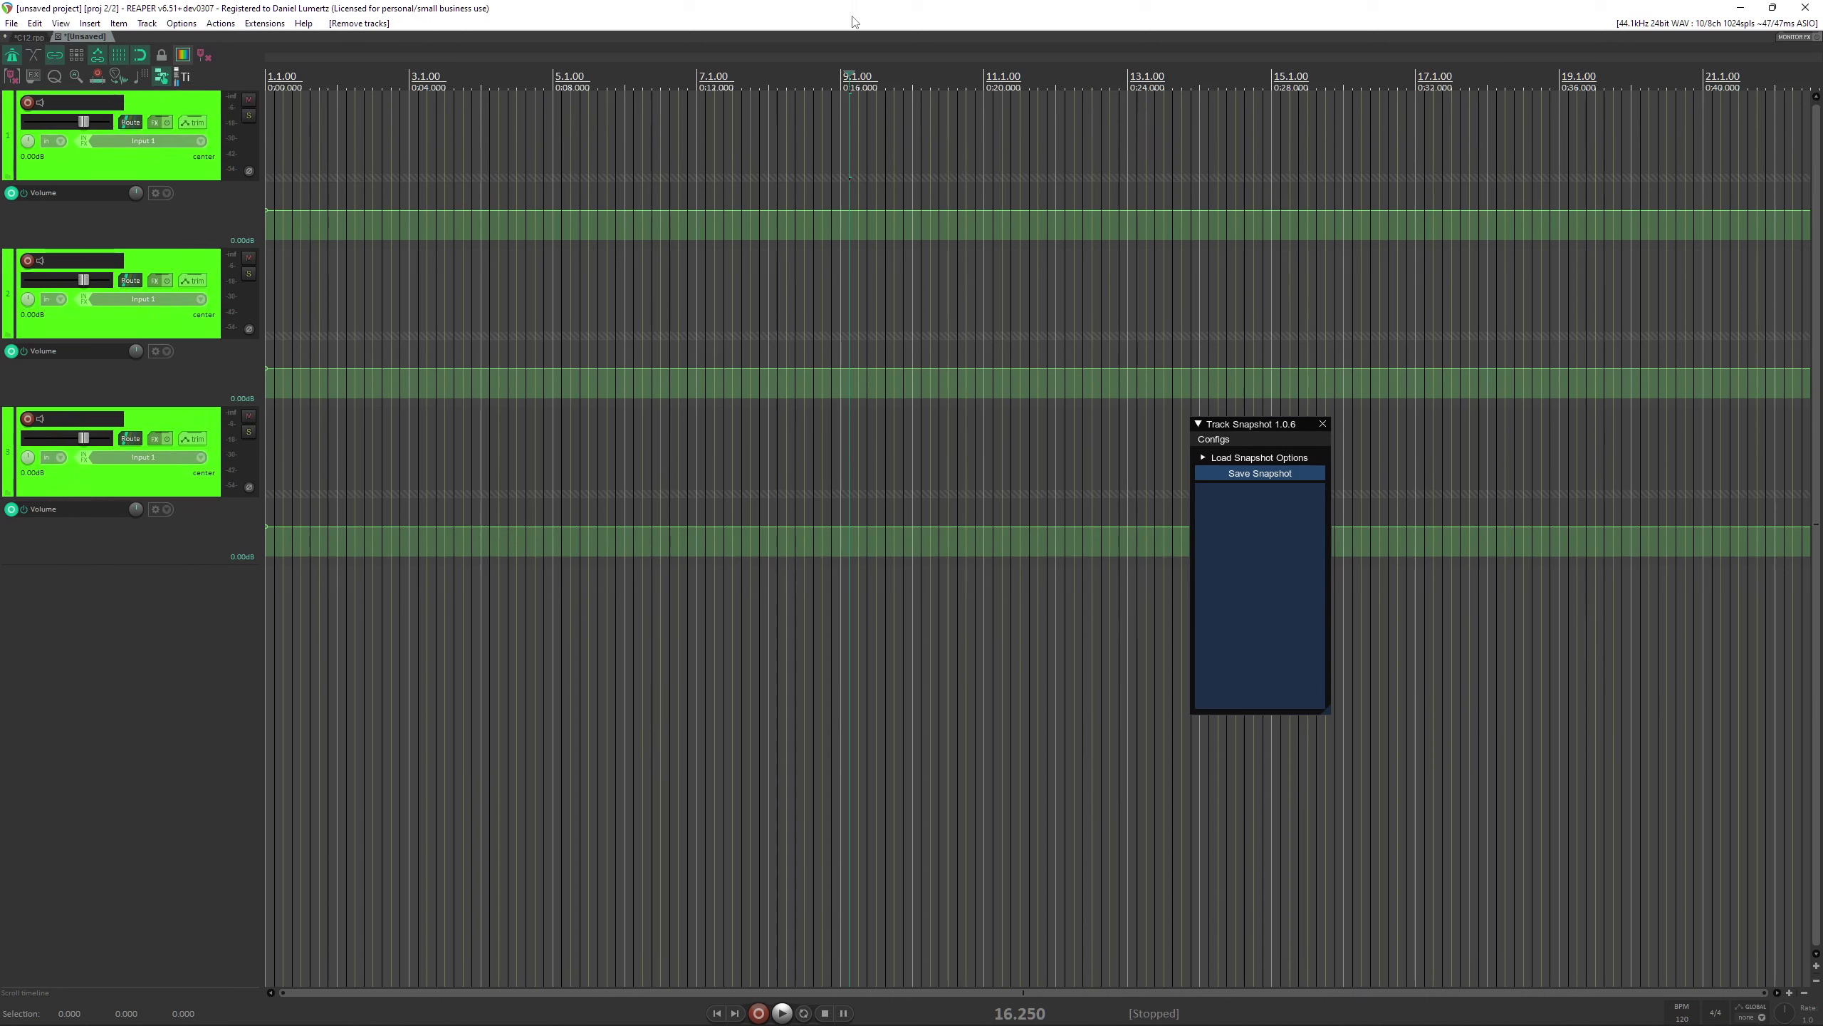
{"action": "left_click", "coordinate": [208, 108]}
{"action": "left_click", "coordinate": [203, 586], "text": "shift"}
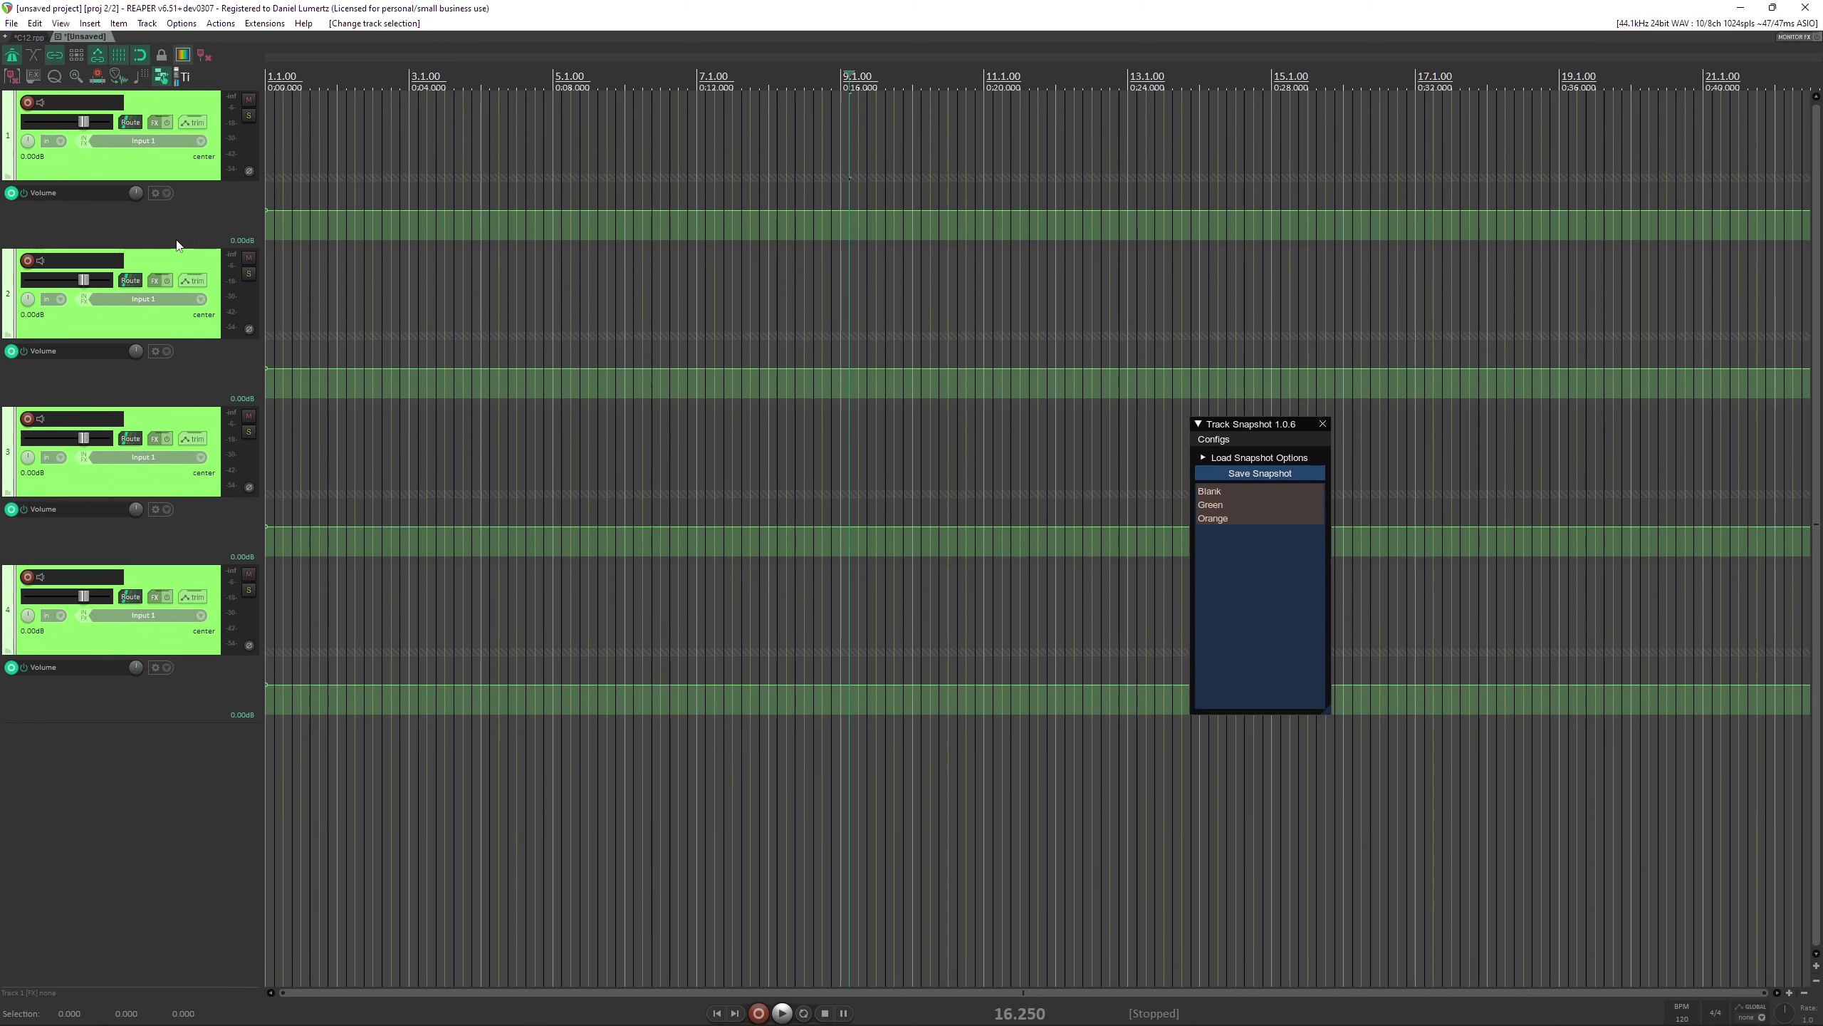
Delete track 2 from the project and turn off Only Show Selected Tracks Snapshots.
{"action": "left_click", "coordinate": [189, 268]}
{"action": "key", "text": "Delete"}
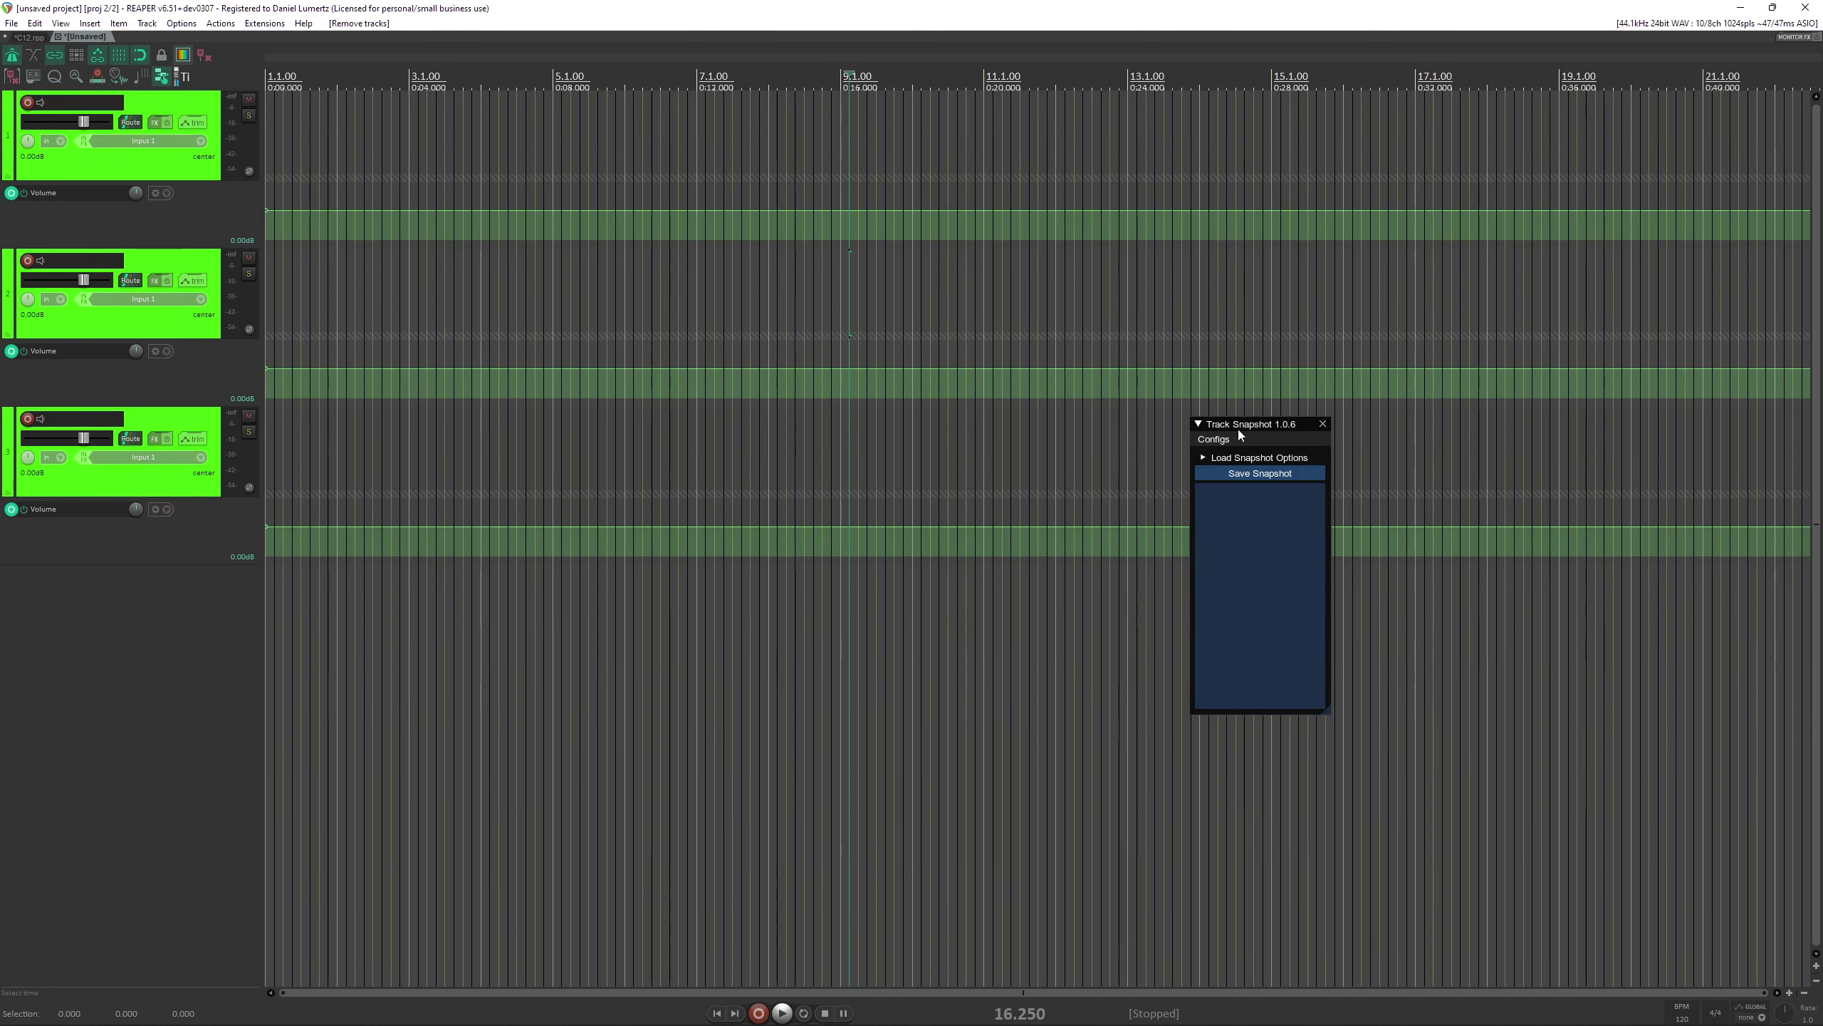
{"action": "left_click", "coordinate": [1227, 440]}
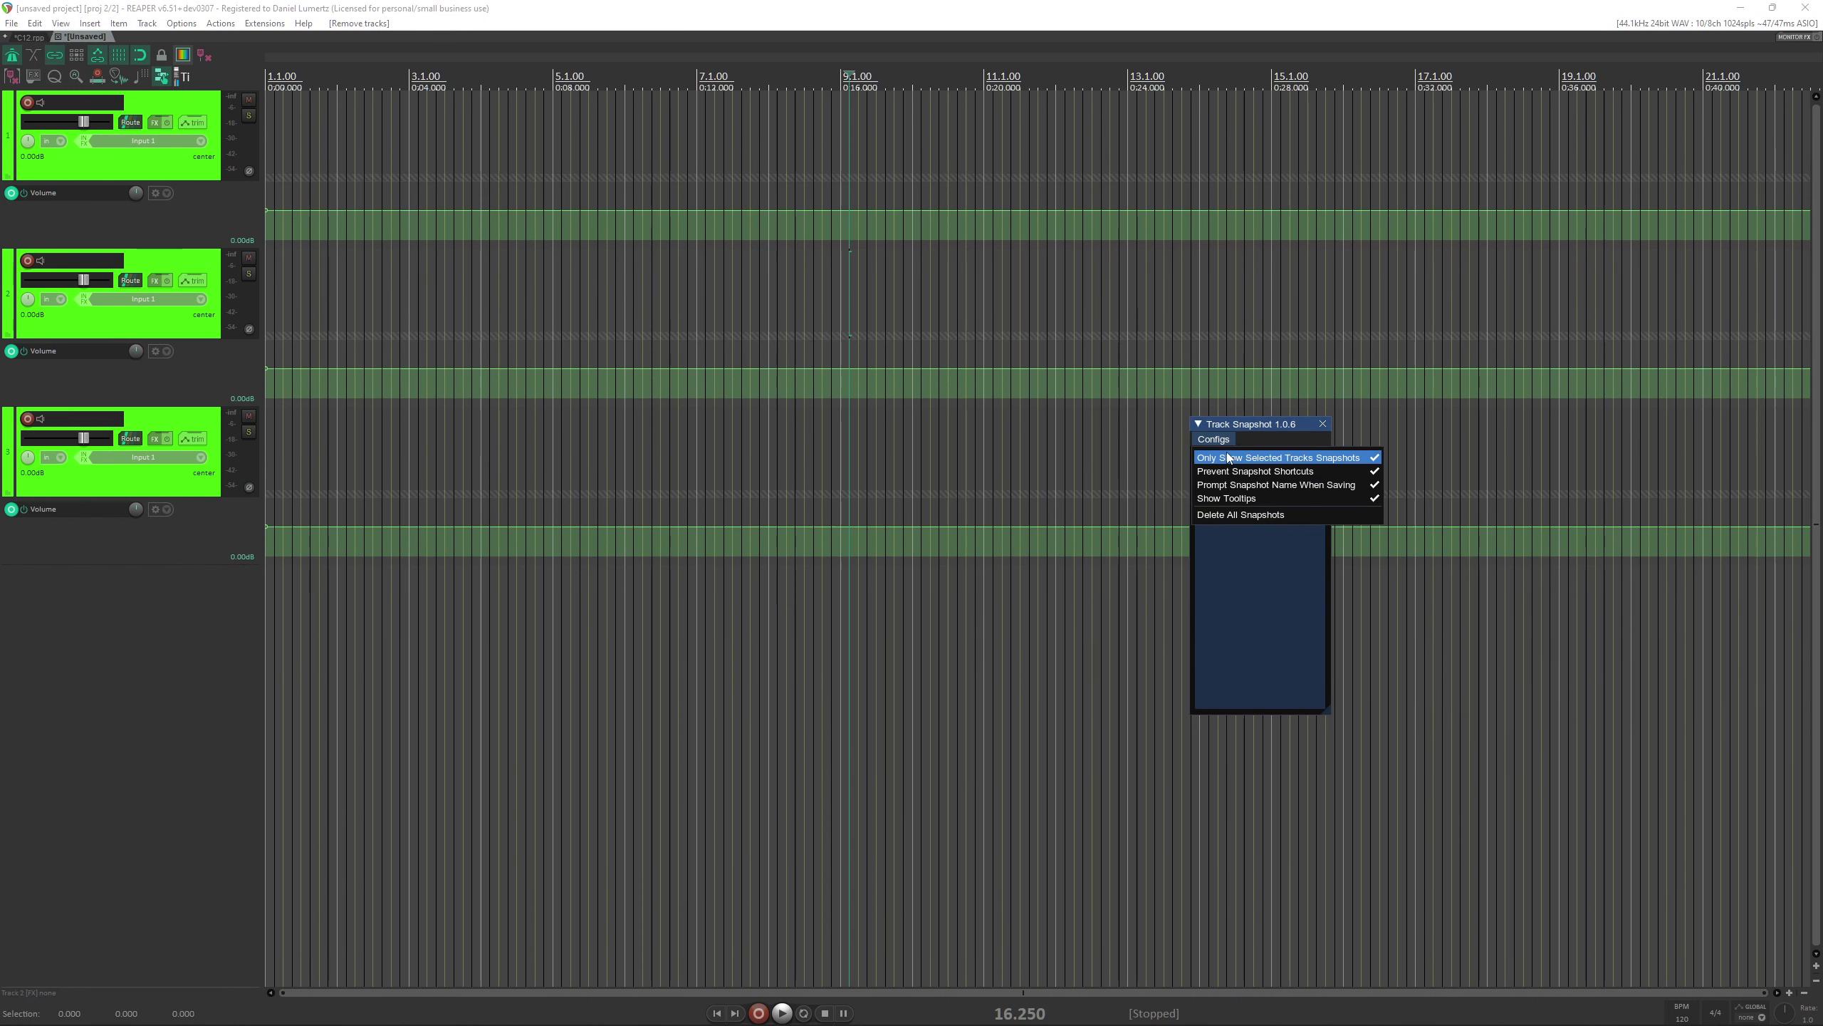
{"action": "left_click", "coordinate": [1229, 458]}
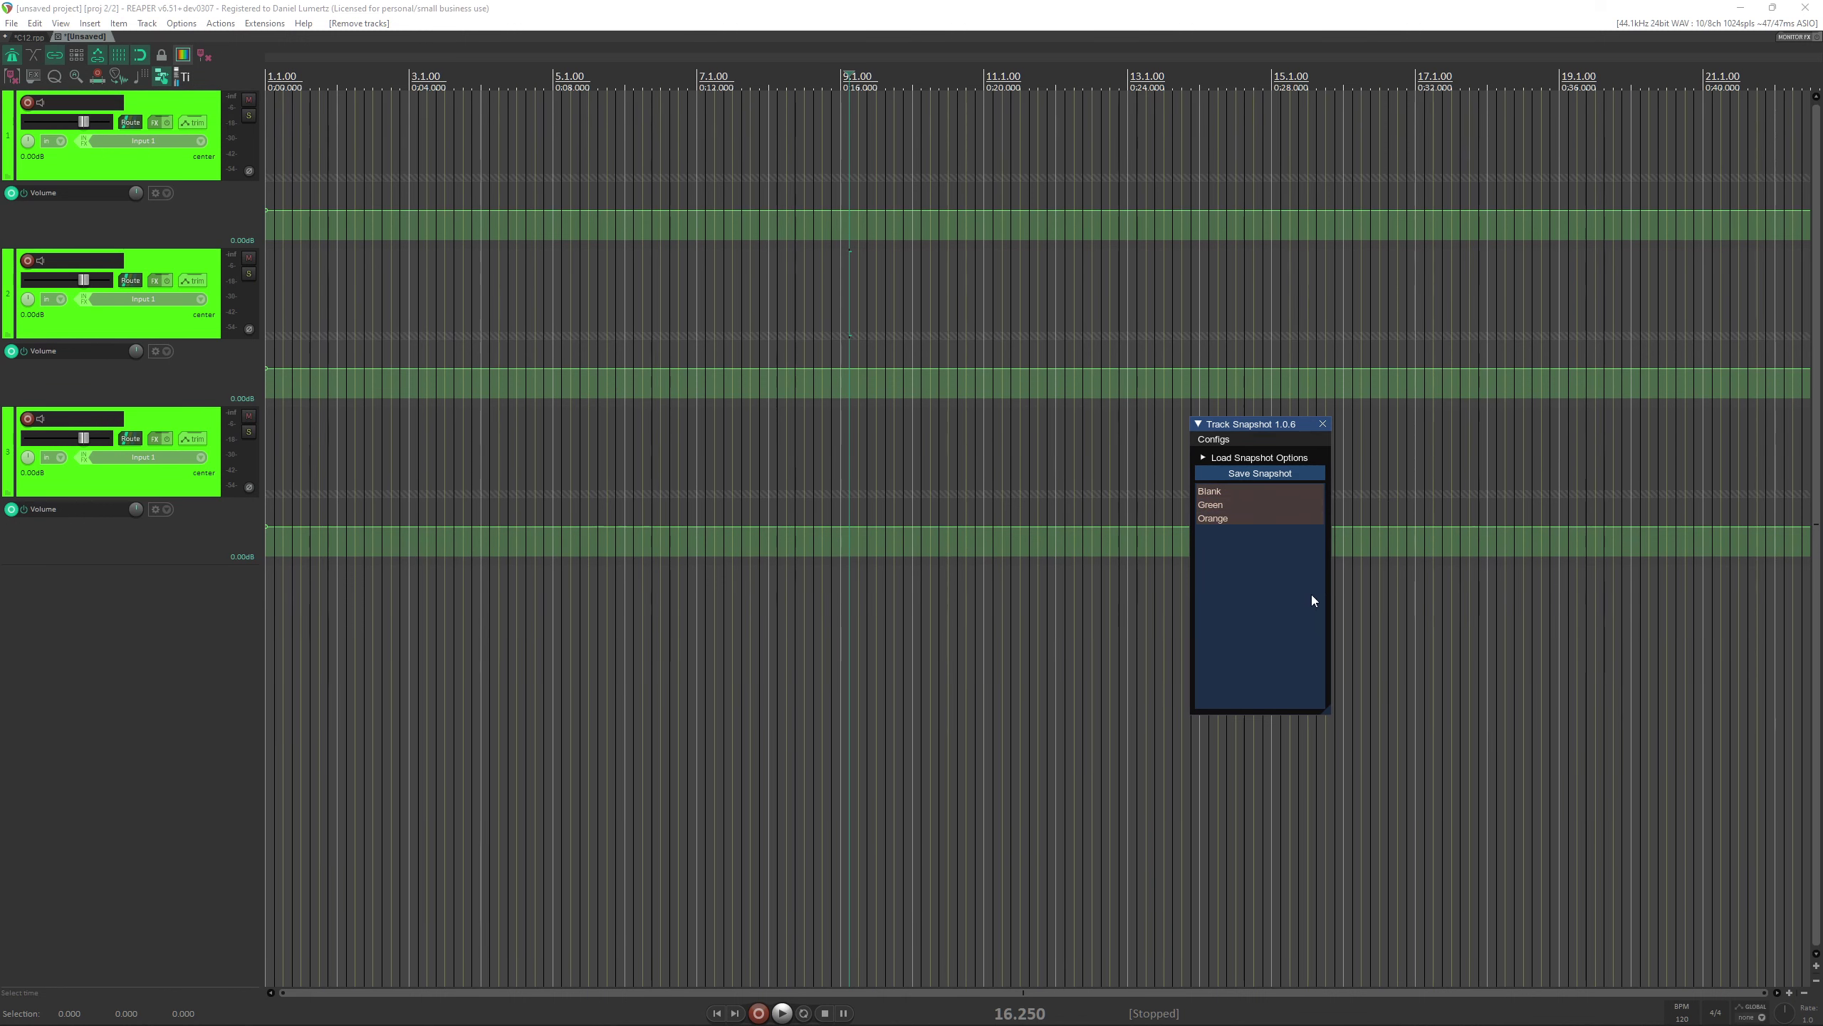
Create a new track for the missing track of the Green snapshot, applying it to all snapshots.
{"action": "right_click", "coordinate": [1247, 507]}
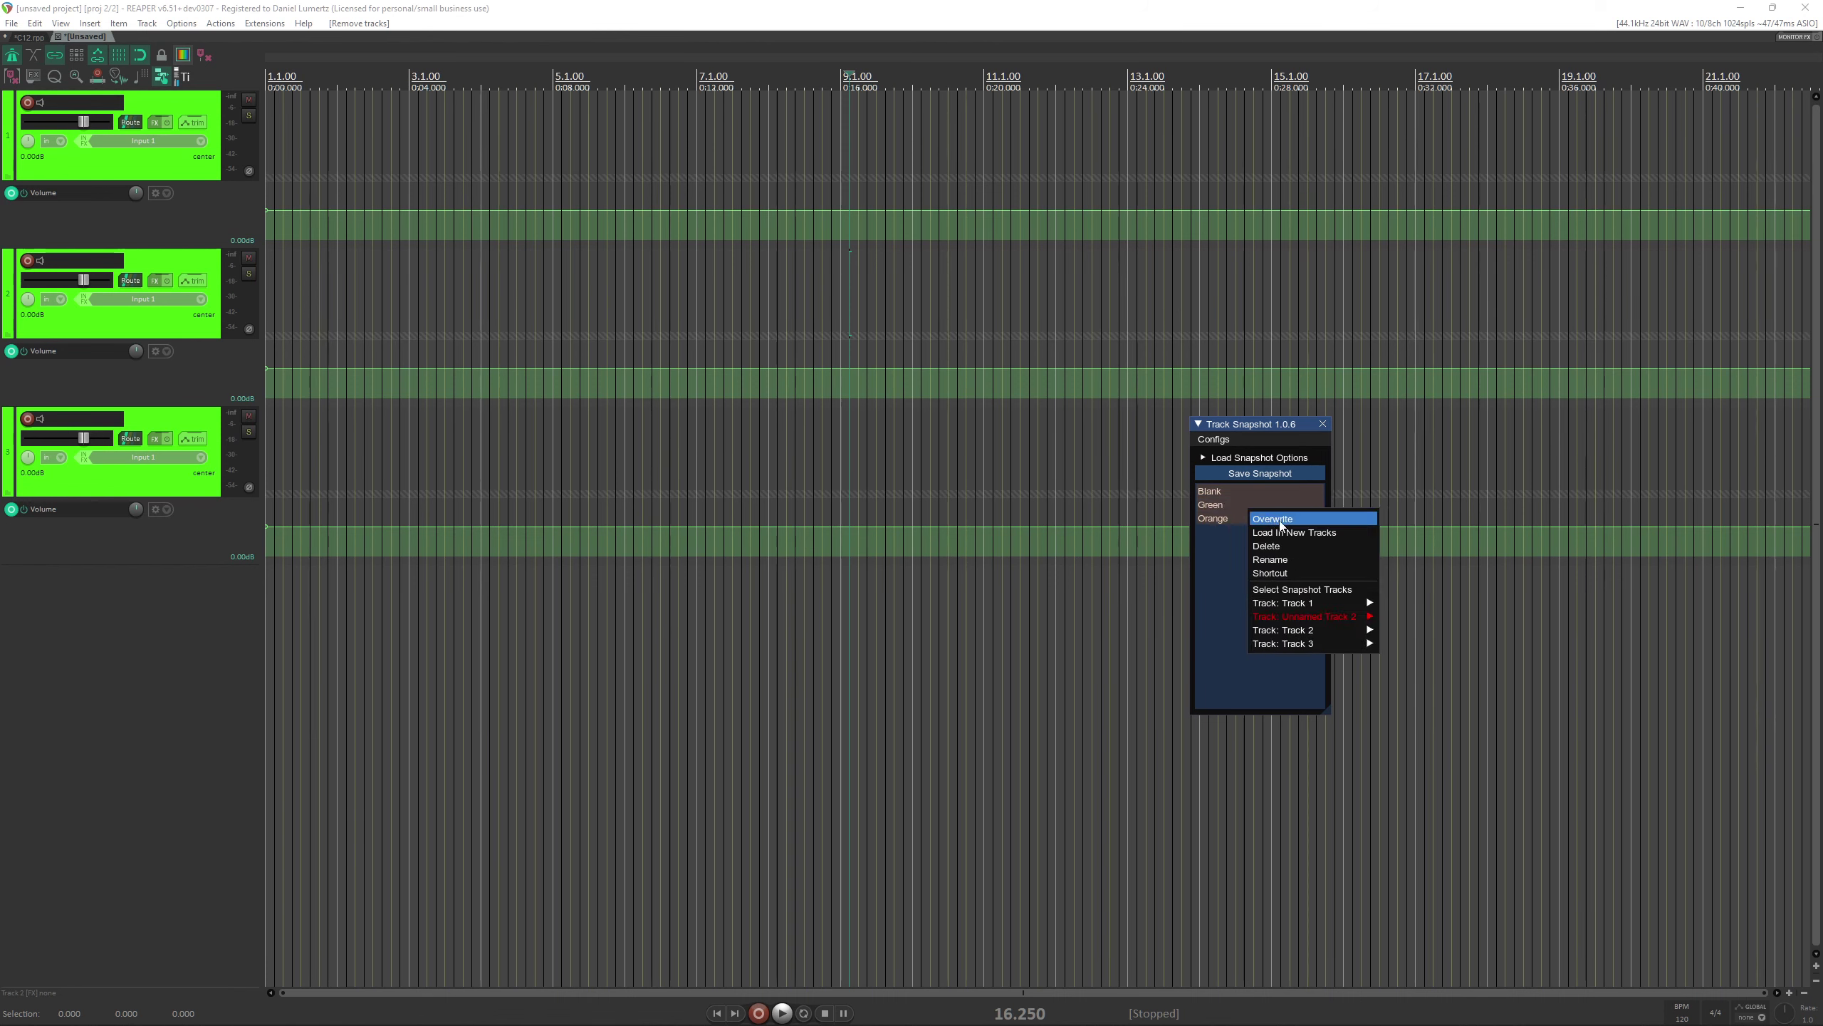
{"action": "mouse_move", "coordinate": [1317, 614]}
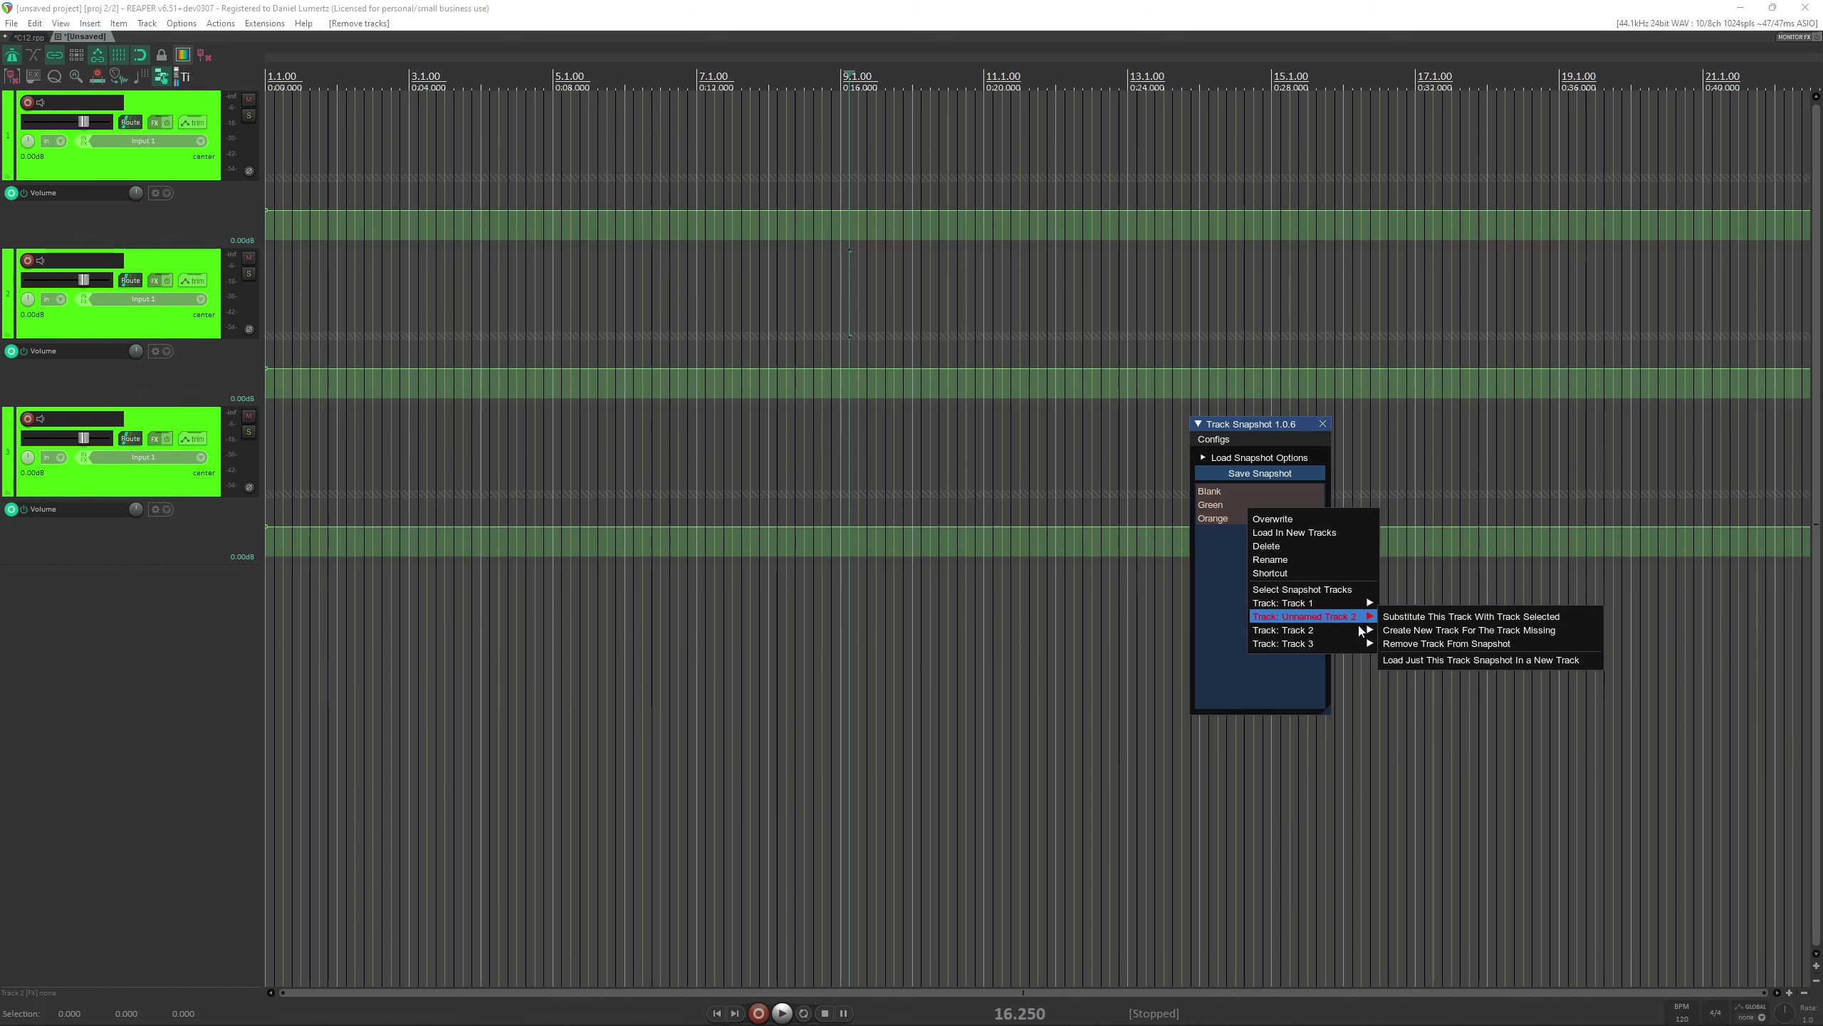
{"action": "left_click", "coordinate": [1441, 632]}
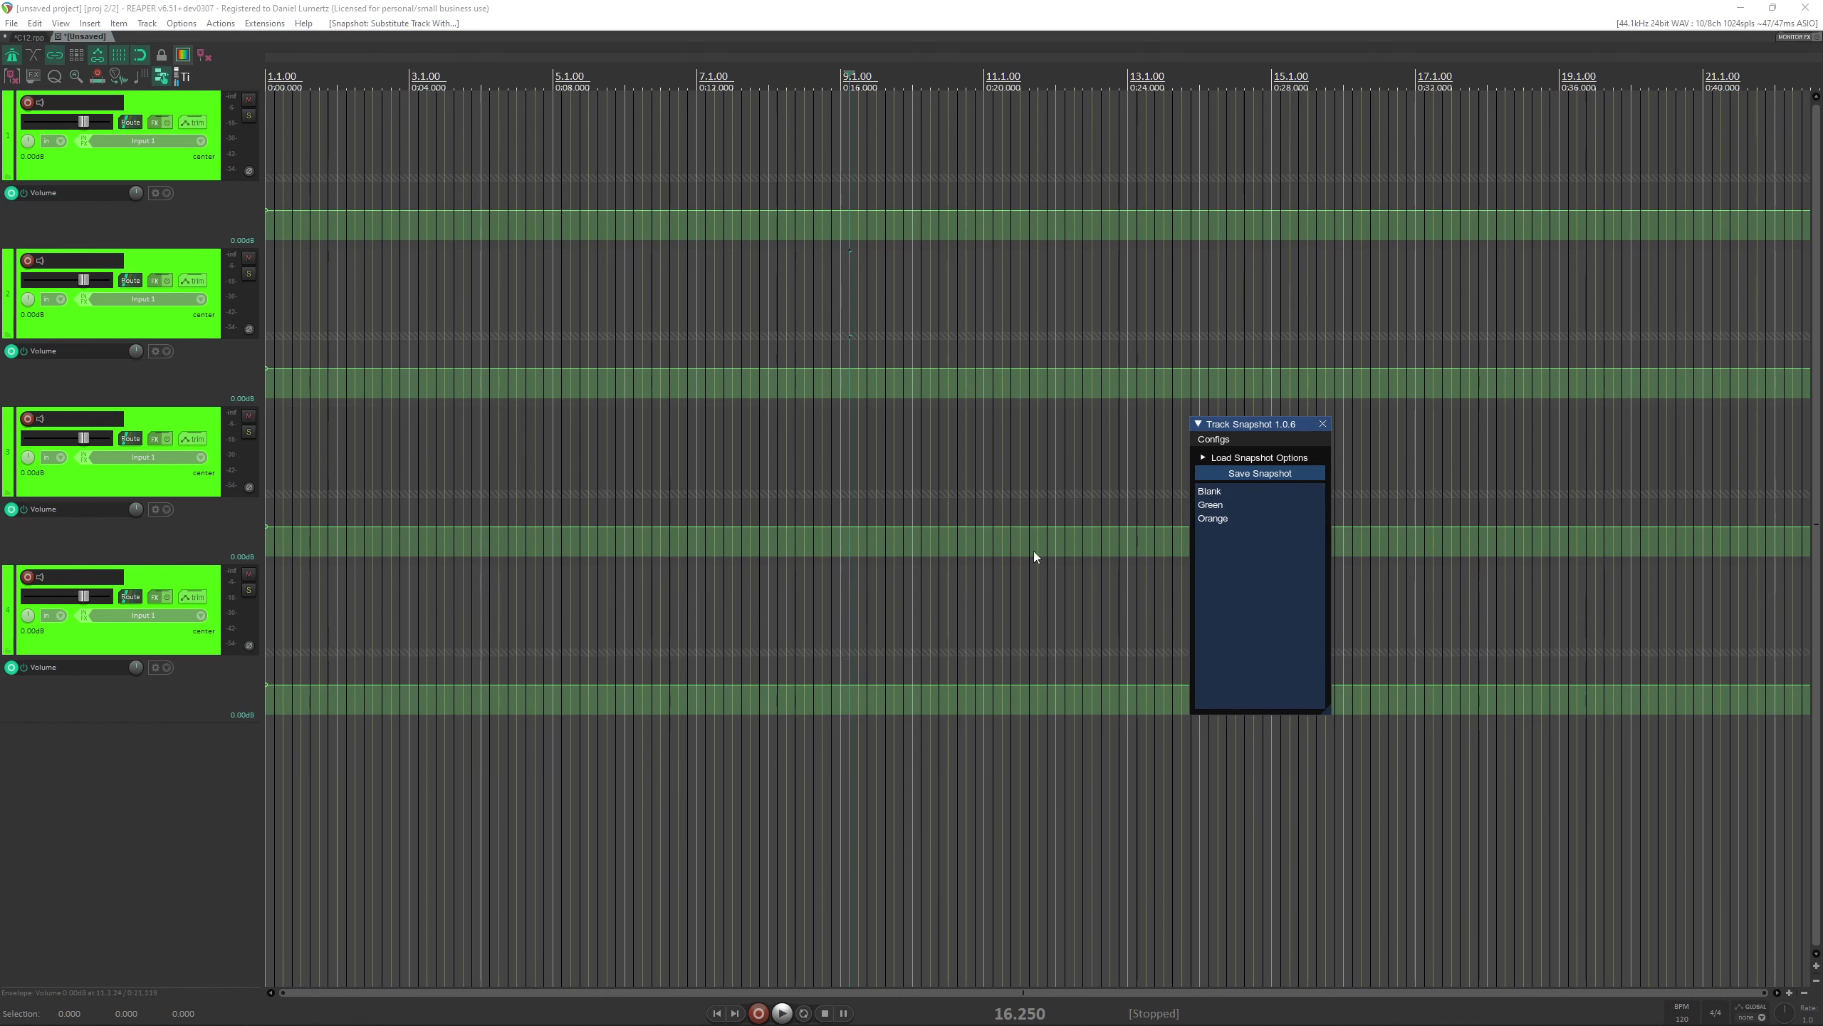
Recall the Blank, Orange and Green snapshots on the four tracks, finishing with Orange.
{"action": "left_click", "coordinate": [1209, 491]}
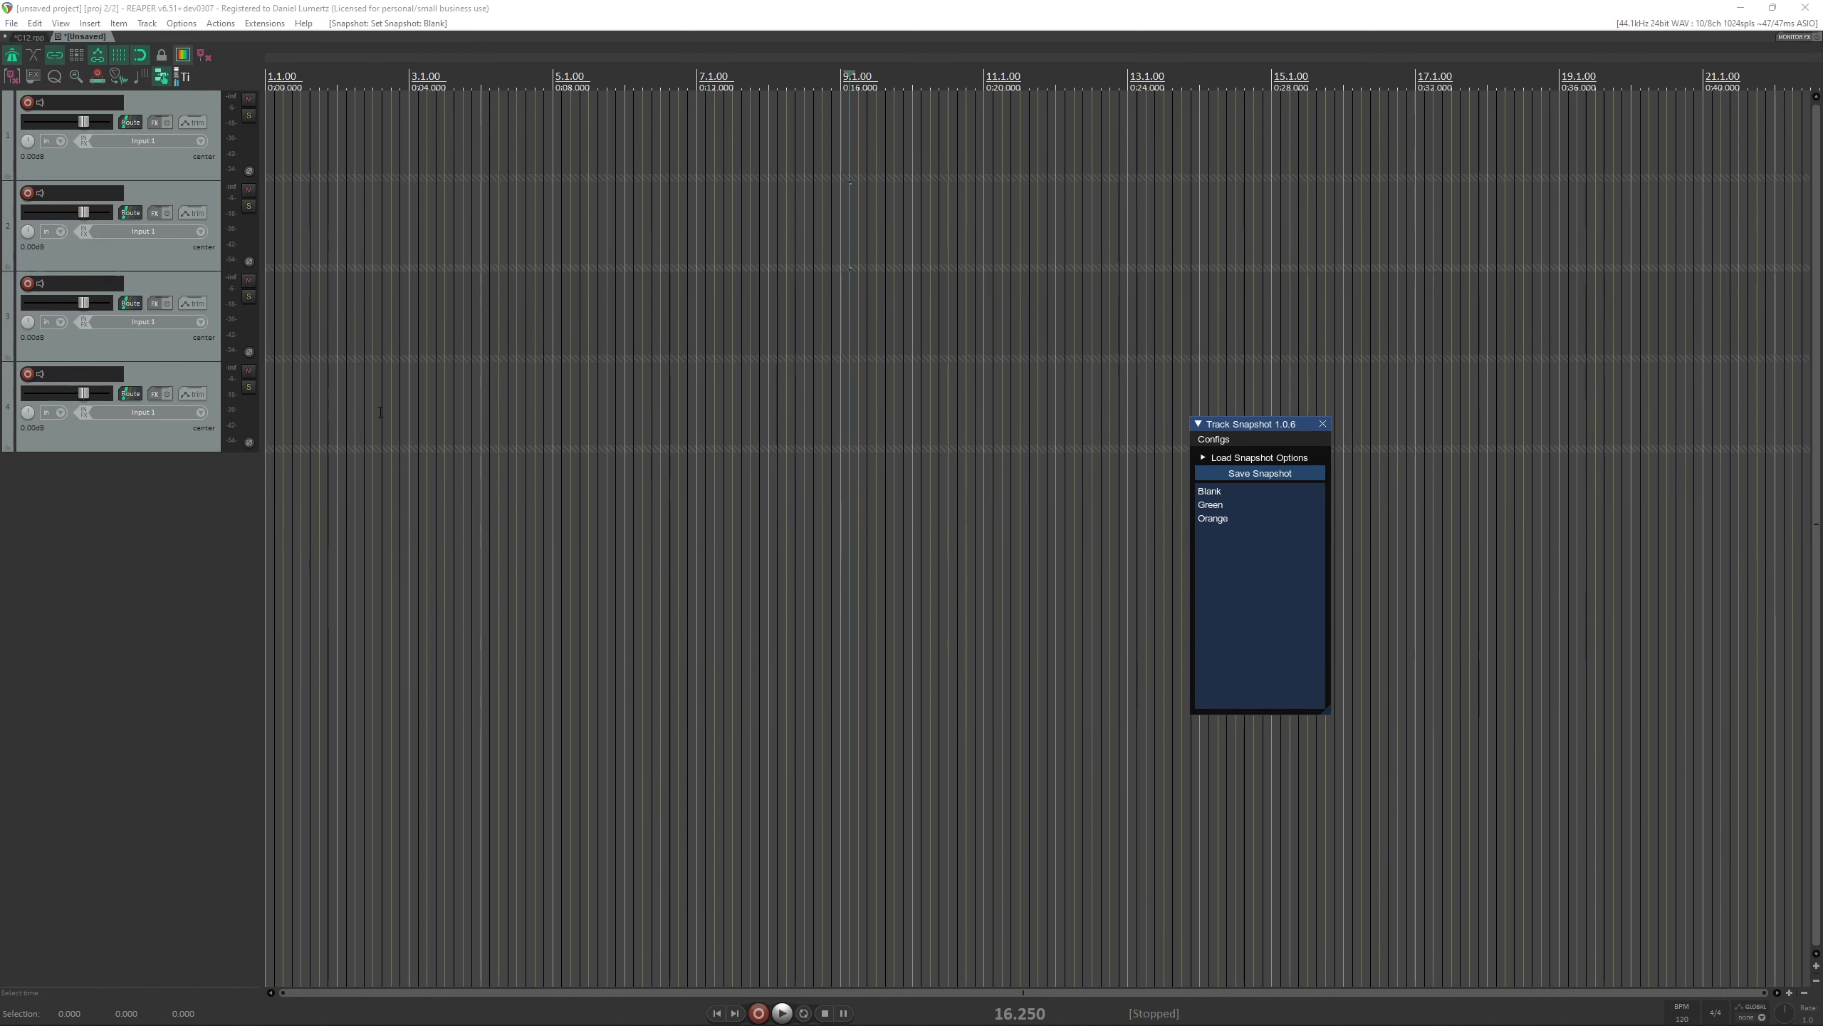
{"action": "left_click", "coordinate": [1213, 518]}
{"action": "left_click", "coordinate": [1210, 504]}
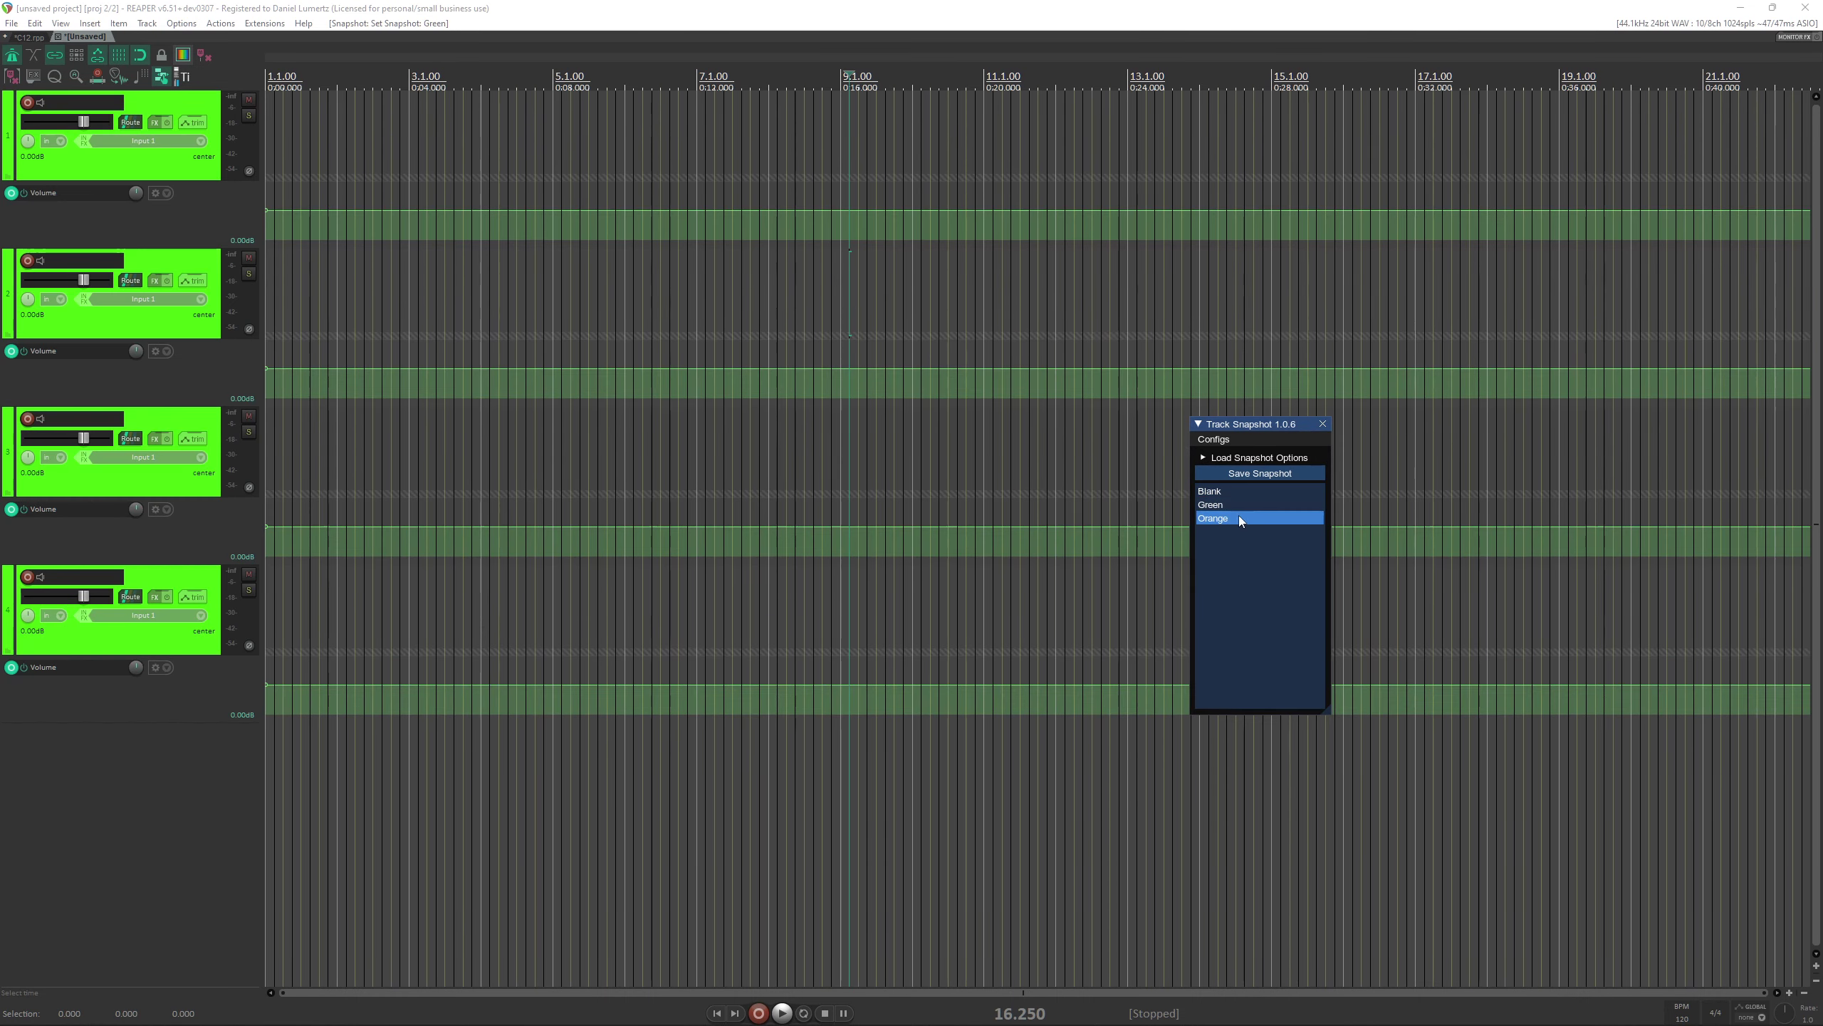
{"action": "left_click", "coordinate": [1241, 518]}
Delete track 3 from the project and view the snapshot options for the missing track.
{"action": "left_click", "coordinate": [213, 425]}
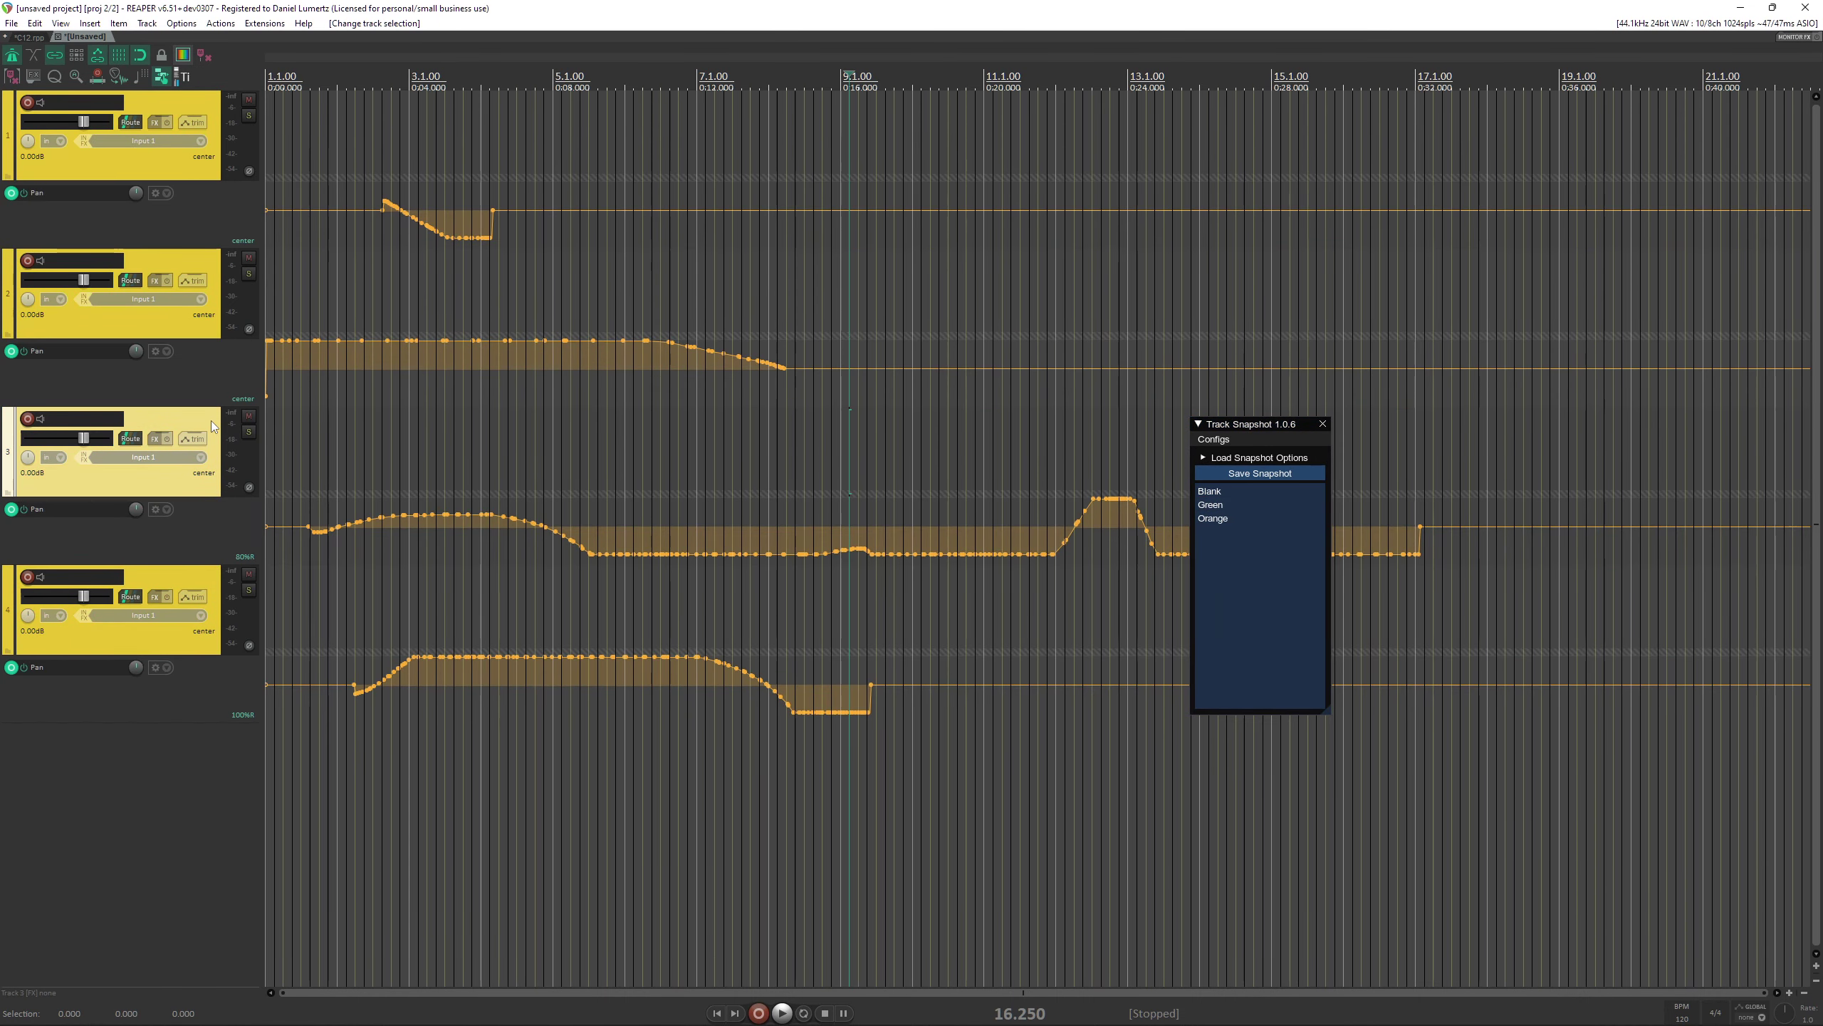
{"action": "key", "text": "Delete"}
{"action": "right_click", "coordinate": [1275, 512]}
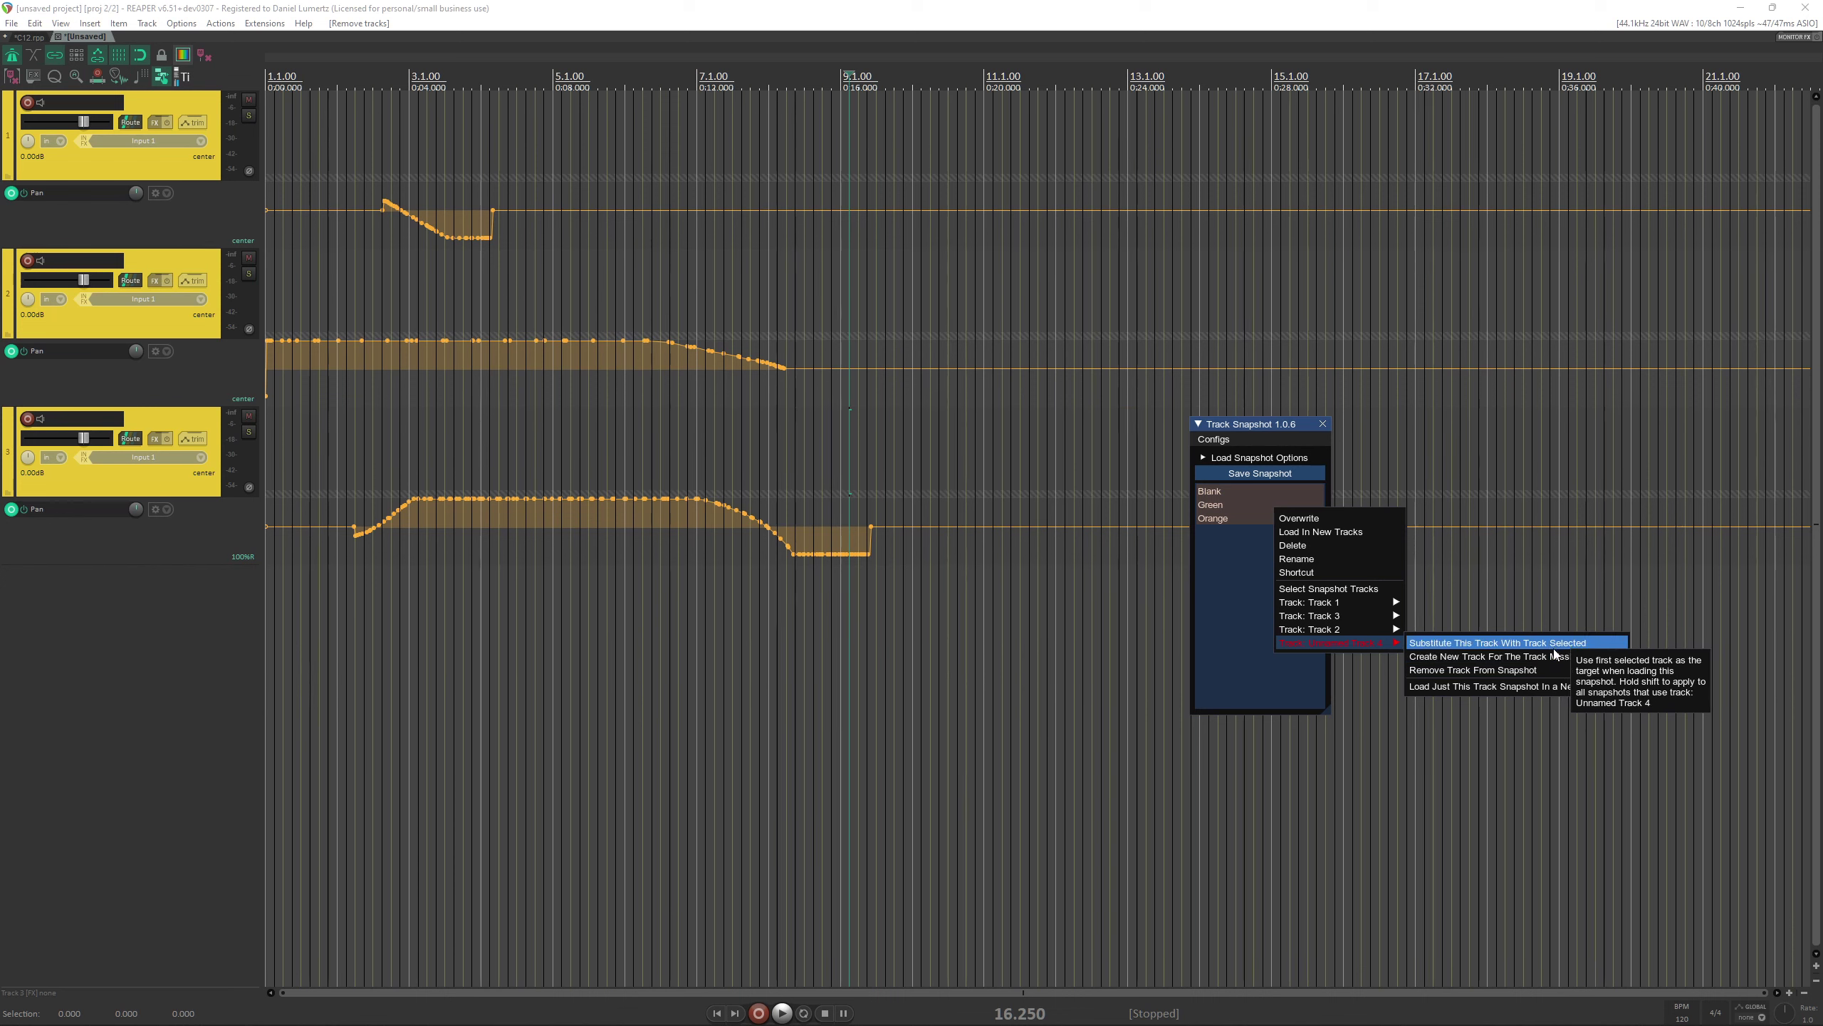
Add a new empty track and substitute it for the missing track of the Orange snapshot, applying it to all snapshots.
{"action": "double_click", "coordinate": [154, 786]}
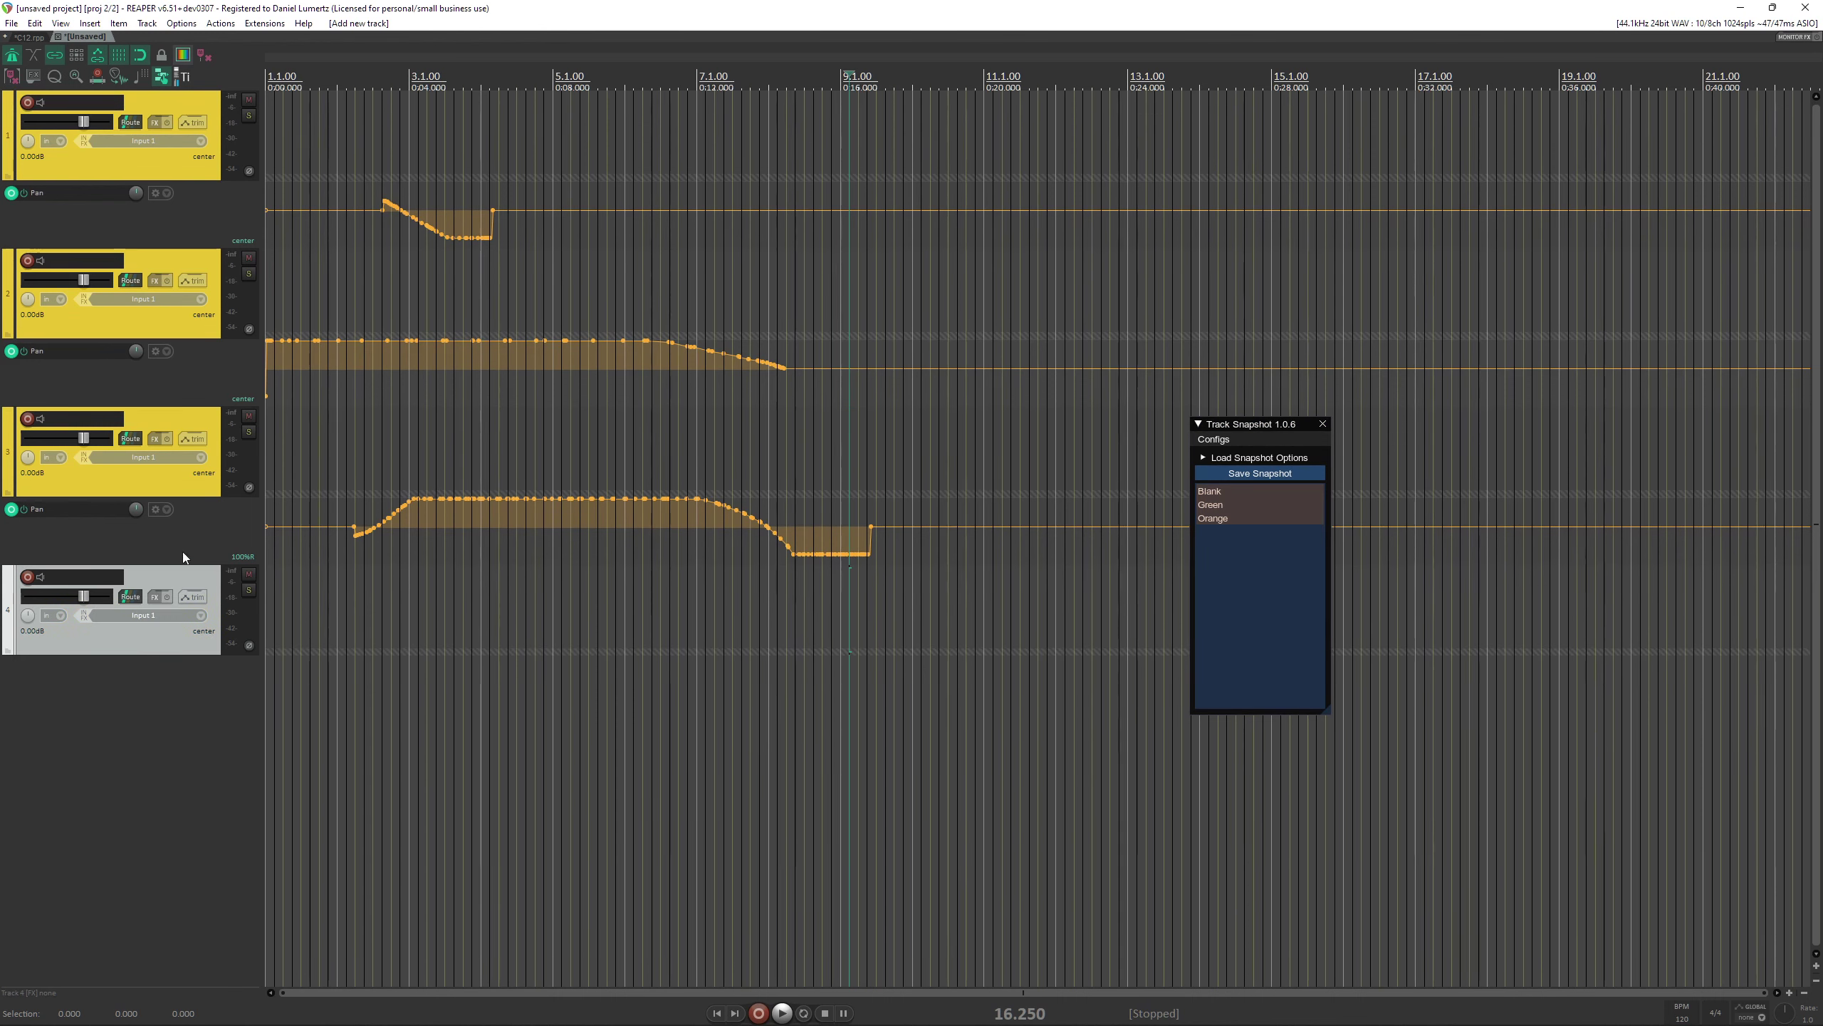
{"action": "right_click", "coordinate": [1253, 516]}
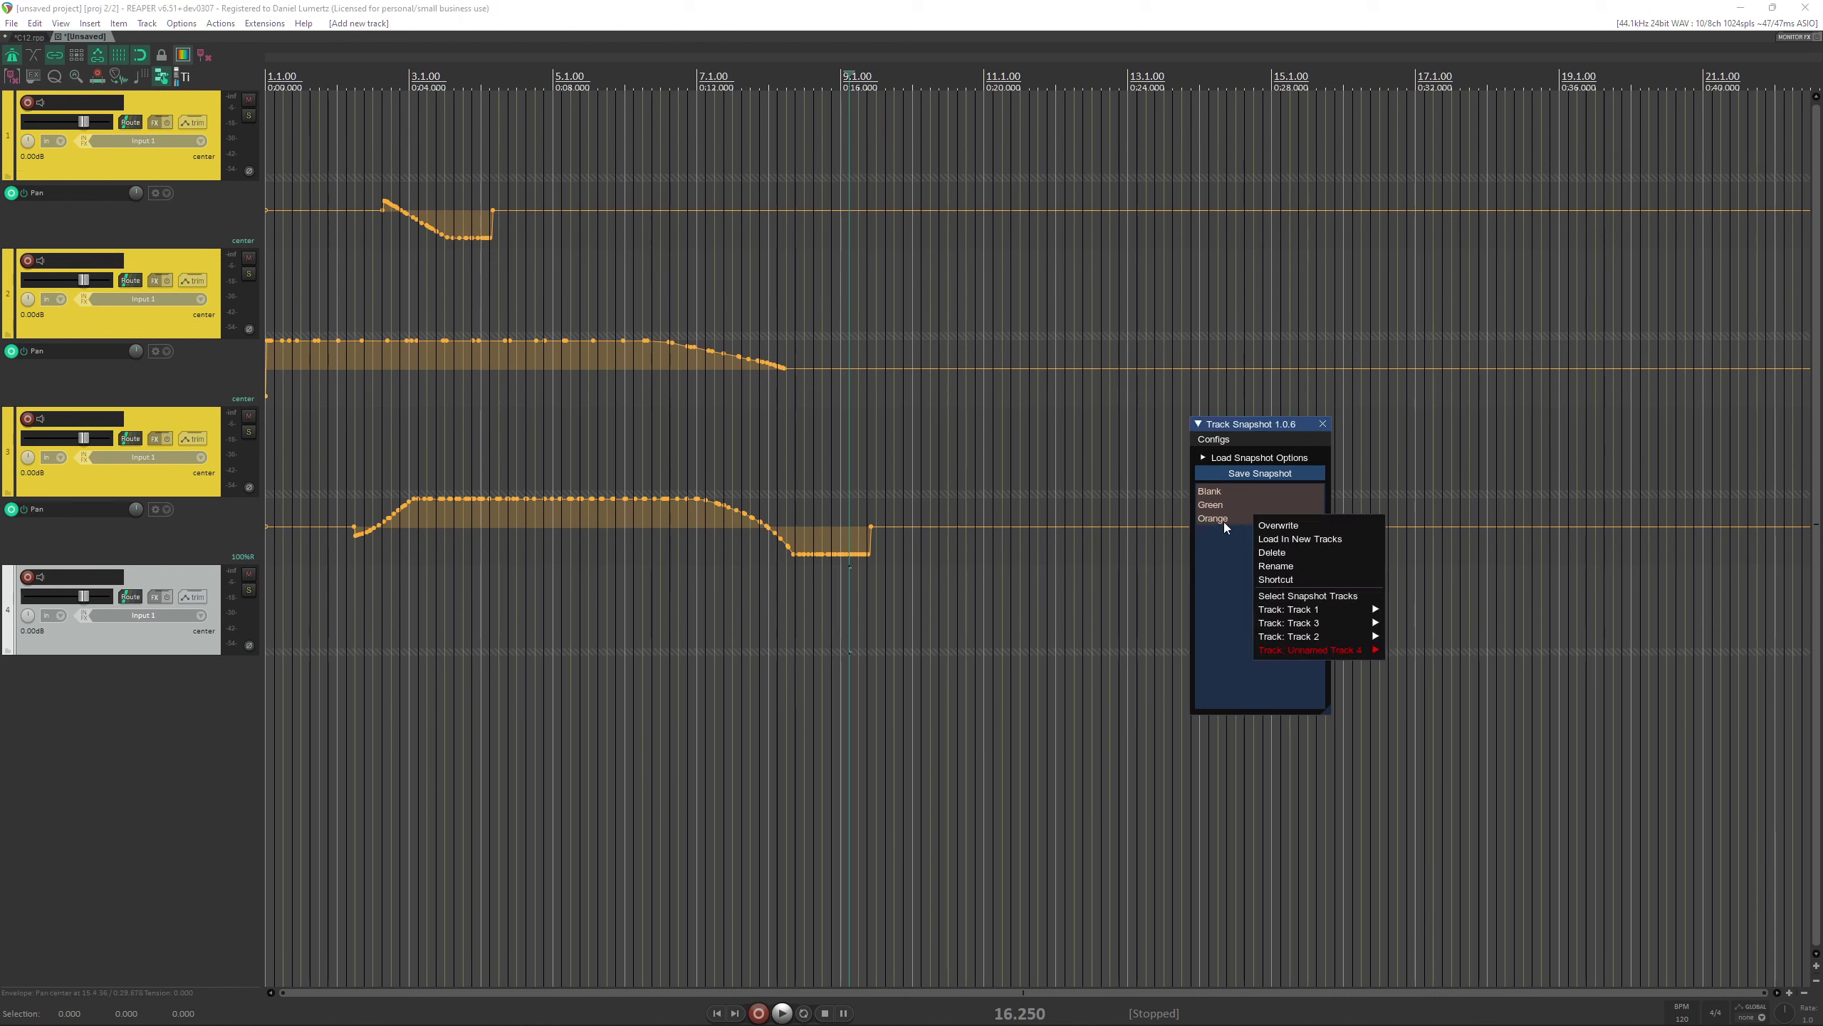
{"action": "mouse_move", "coordinate": [1358, 652]}
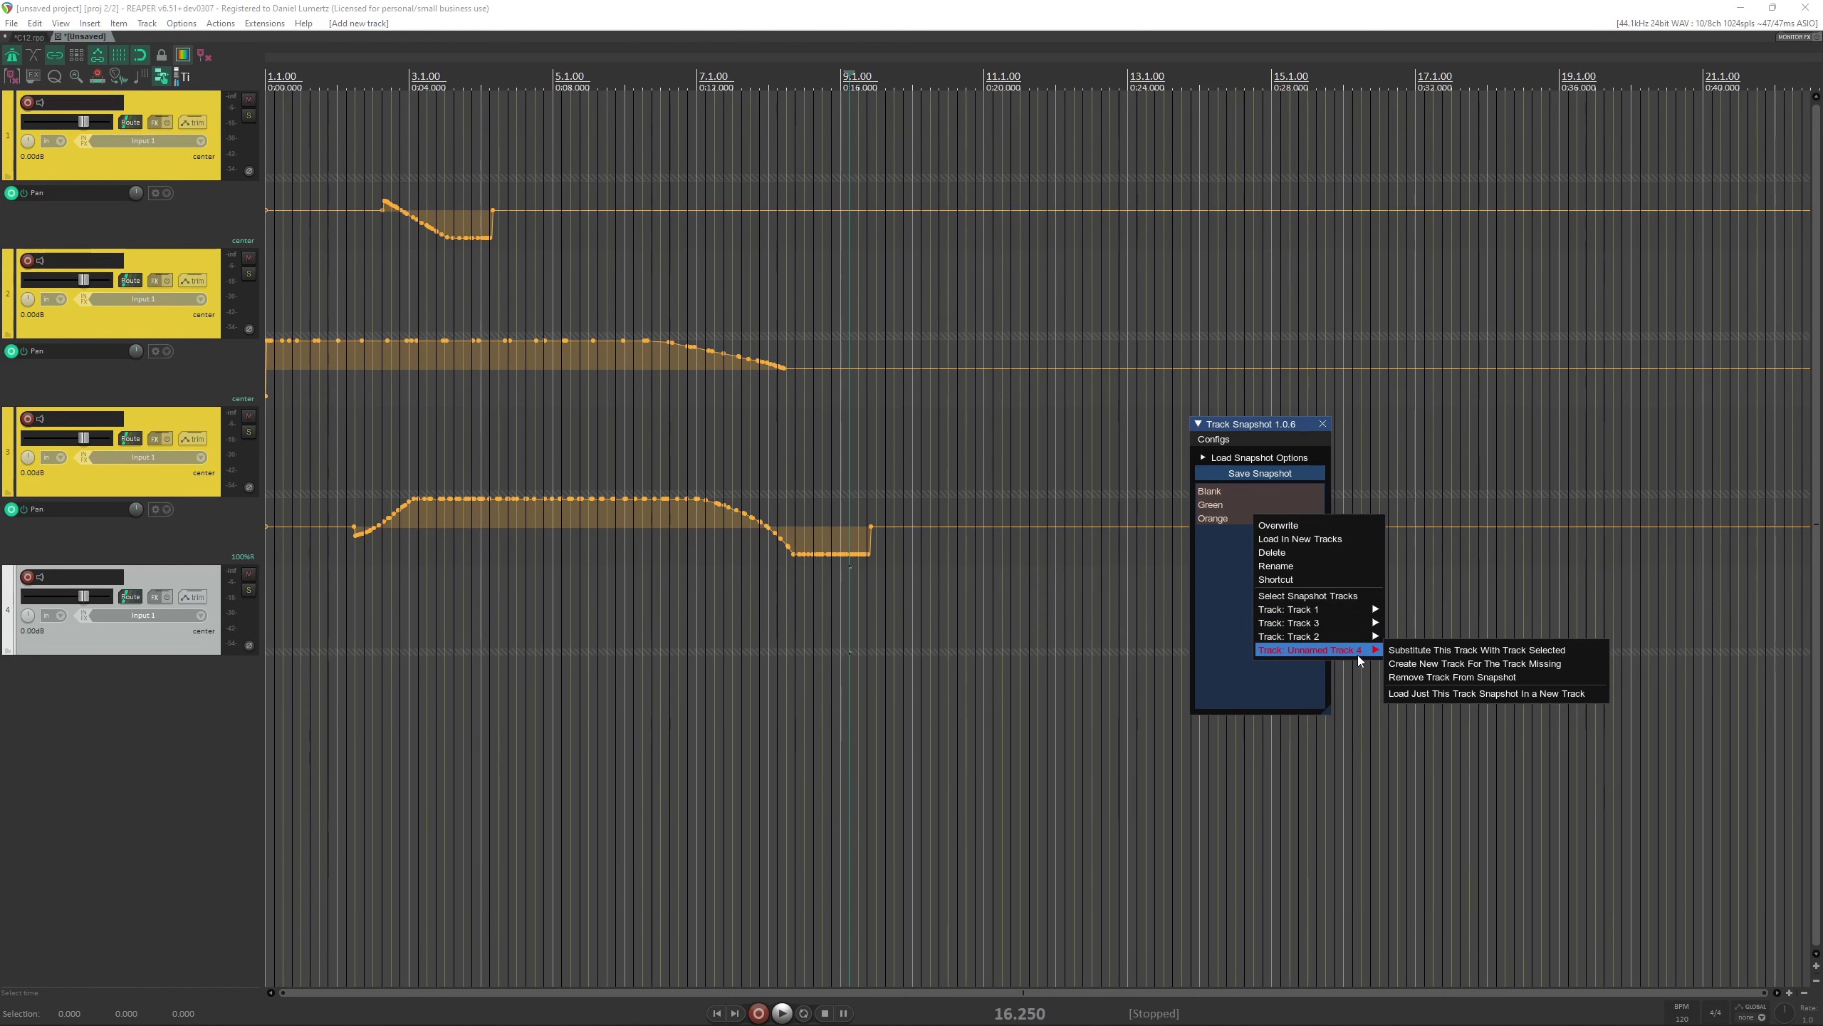
{"action": "left_click", "coordinate": [1591, 652]}
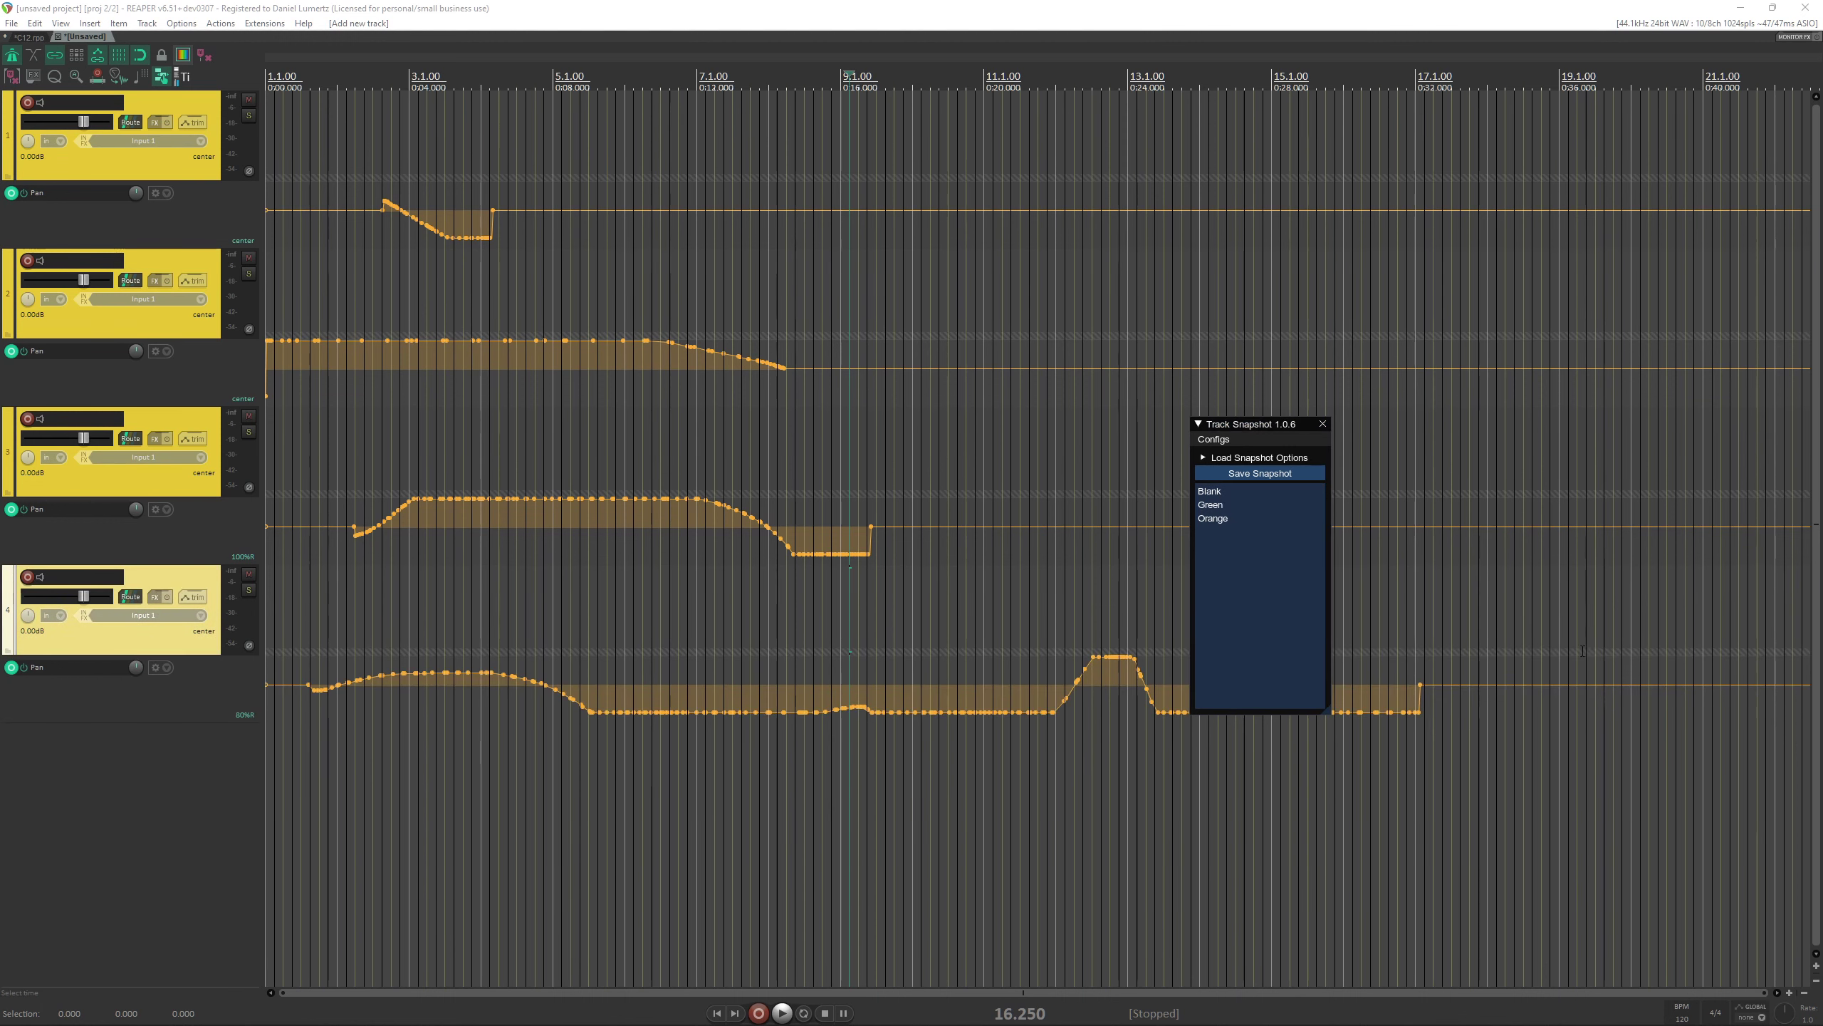
Delete track 1 from the project and try to remove the missing track from the Green snapshot.
{"action": "right_click", "coordinate": [1265, 502]}
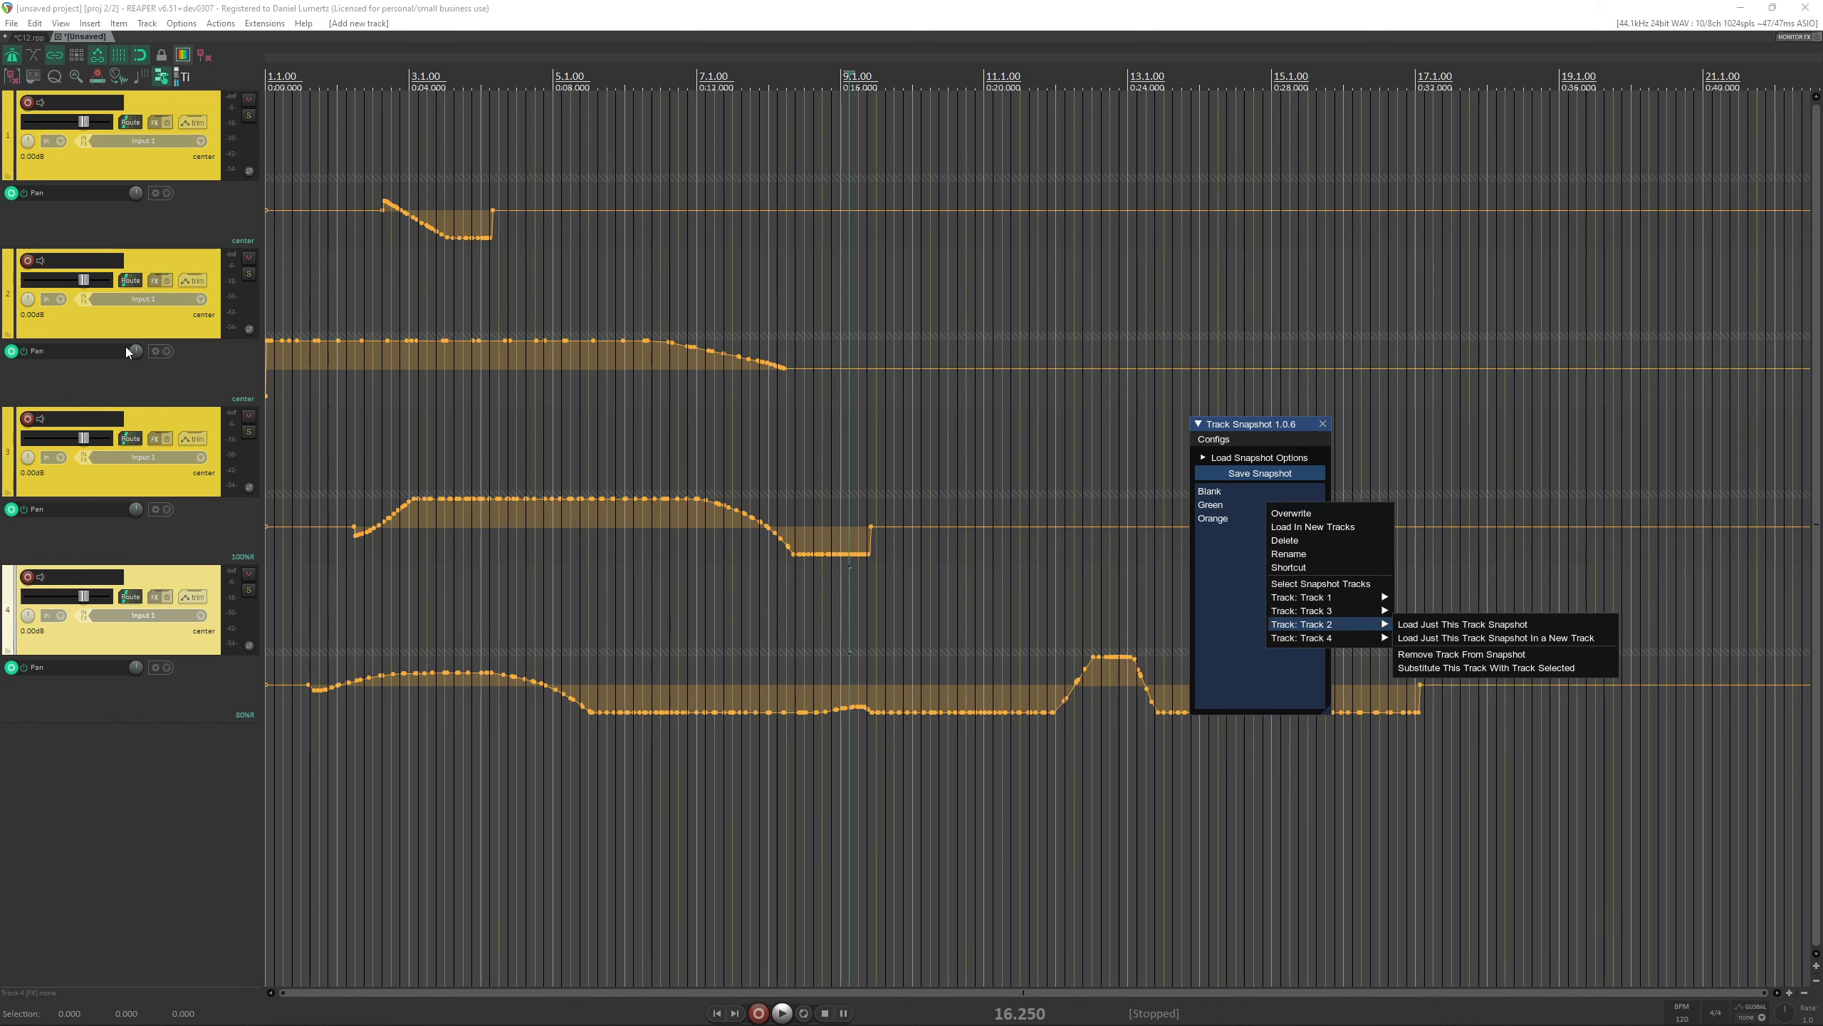
{"action": "key", "text": "Delete"}
{"action": "right_click", "coordinate": [1265, 503]}
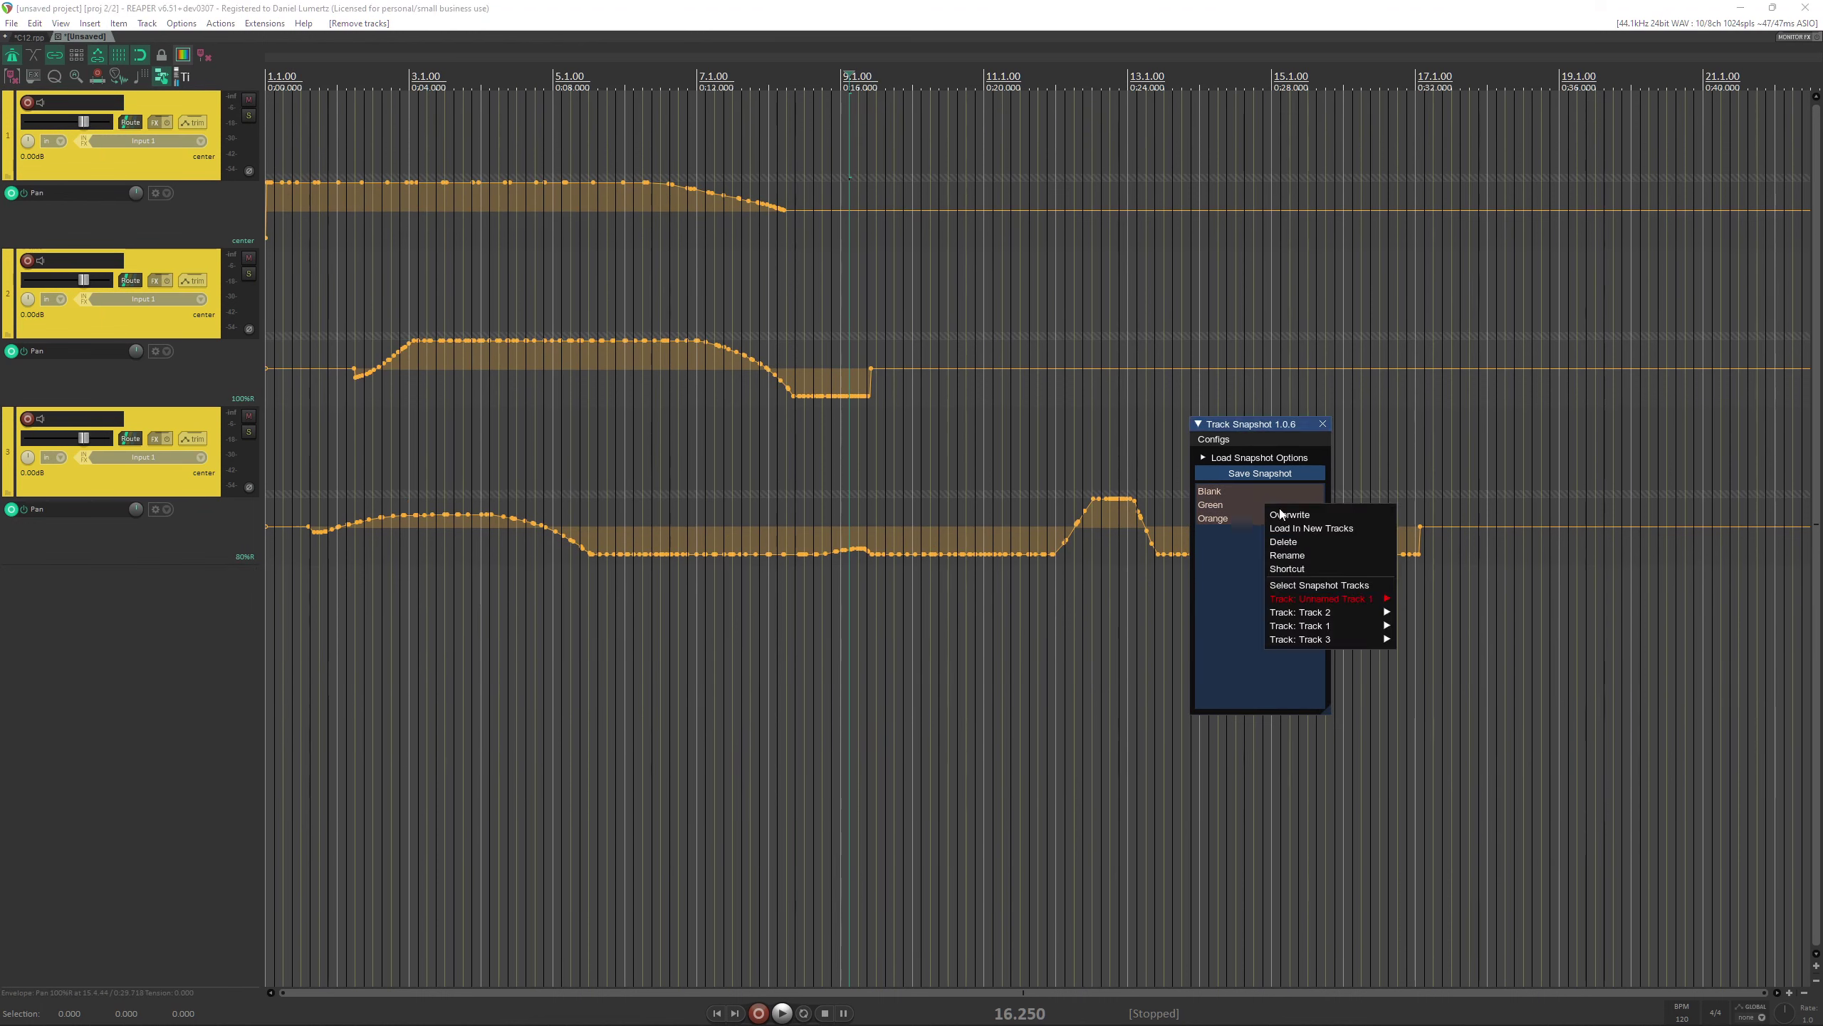
{"action": "mouse_move", "coordinate": [1328, 598]}
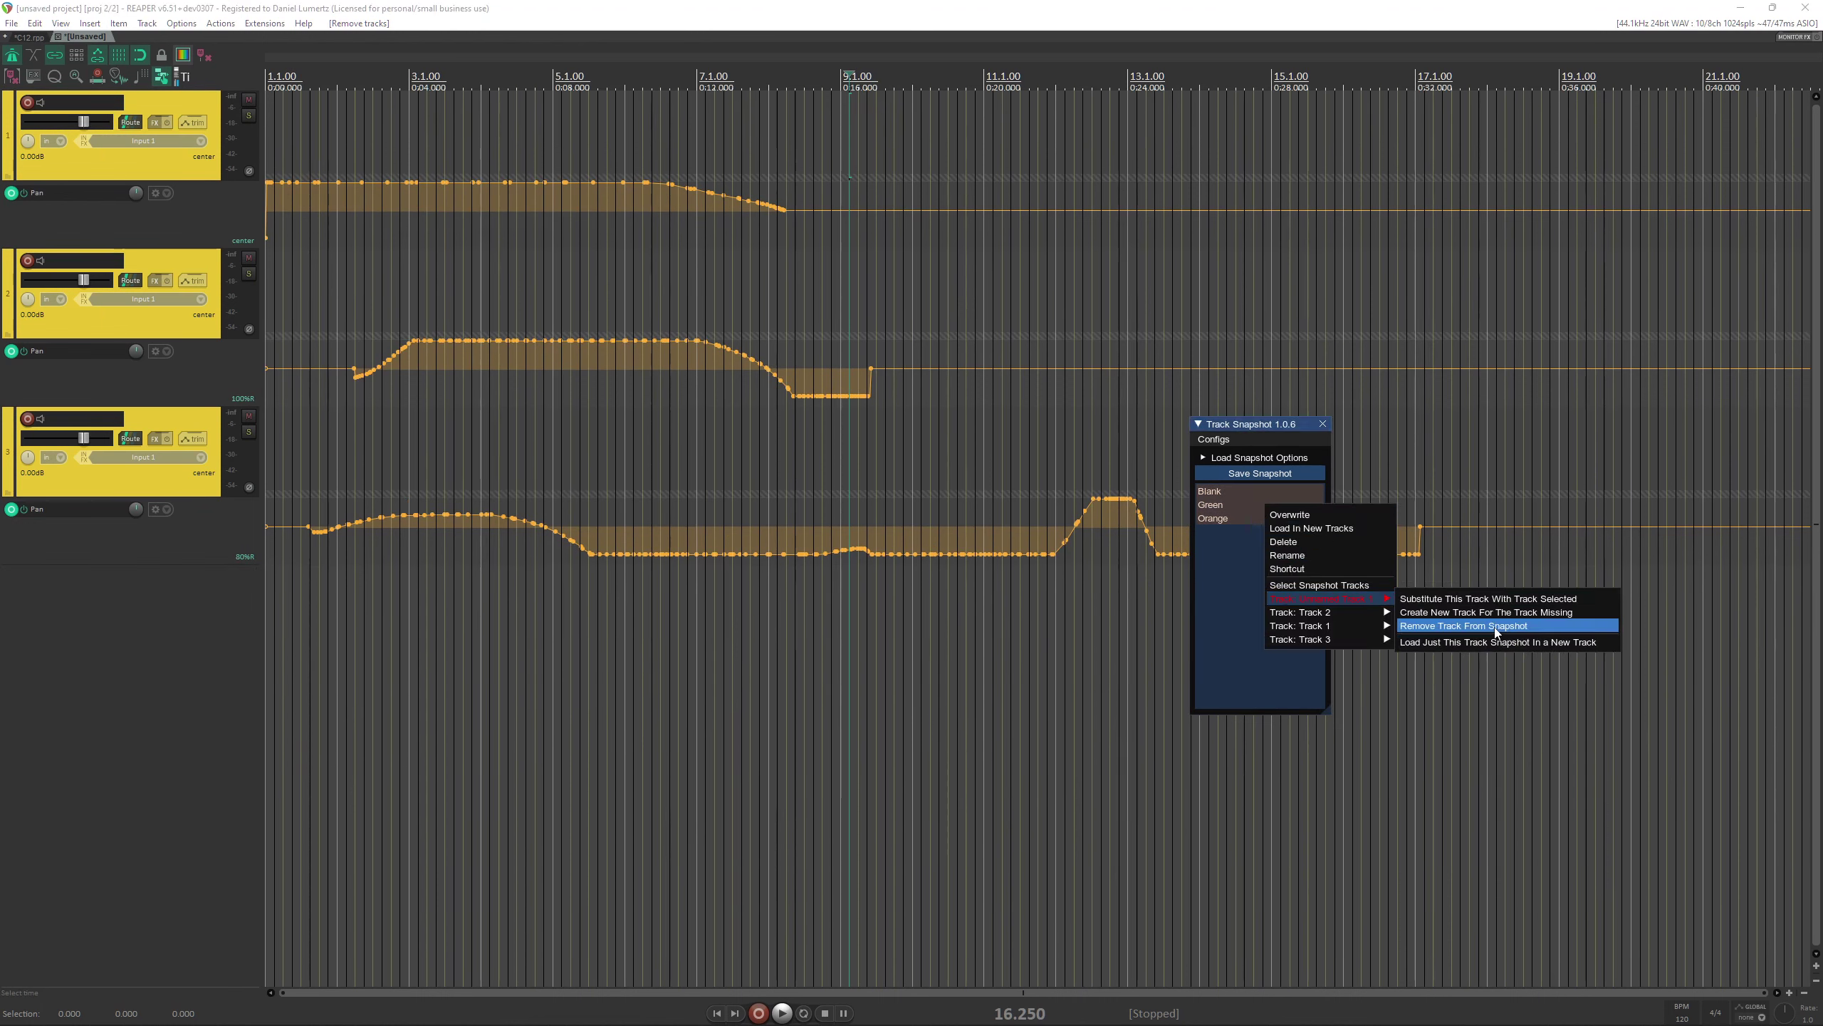
{"action": "left_click", "coordinate": [1496, 626]}
Load just the missing track's state from the Green snapshot into a new track.
{"action": "right_click", "coordinate": [1253, 502]}
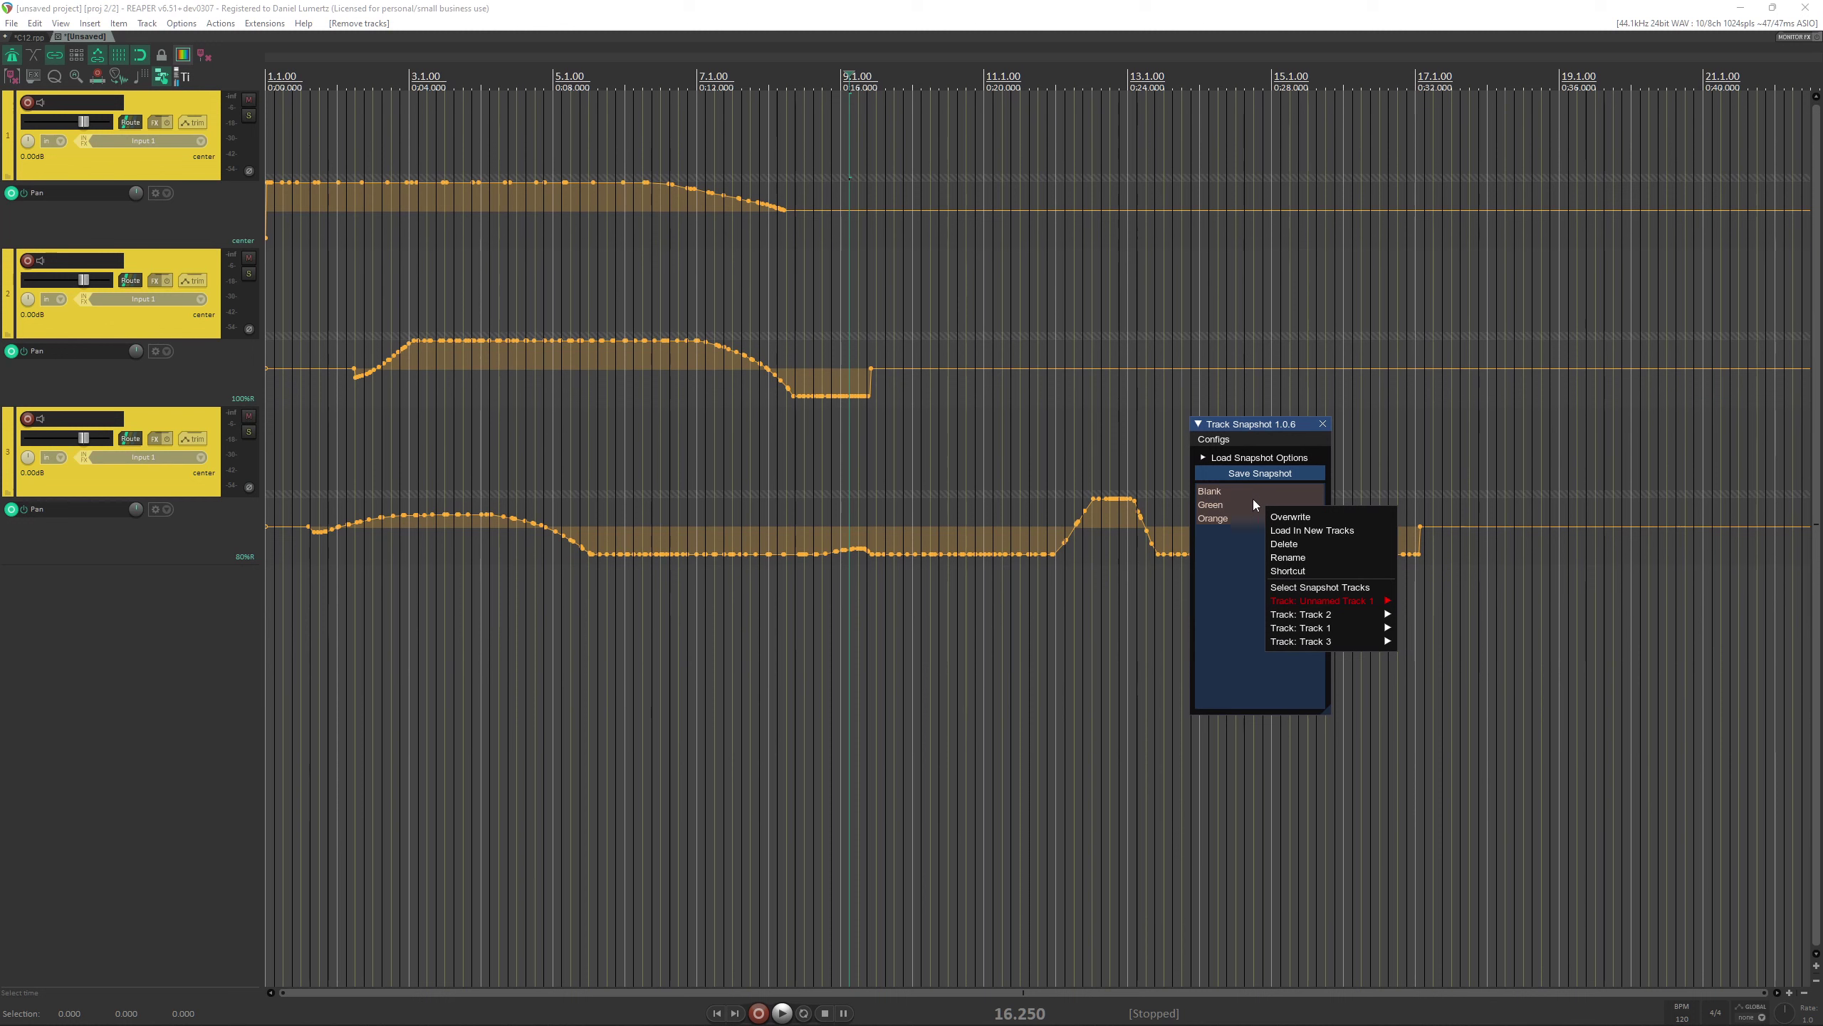
{"action": "mouse_move", "coordinate": [1370, 604]}
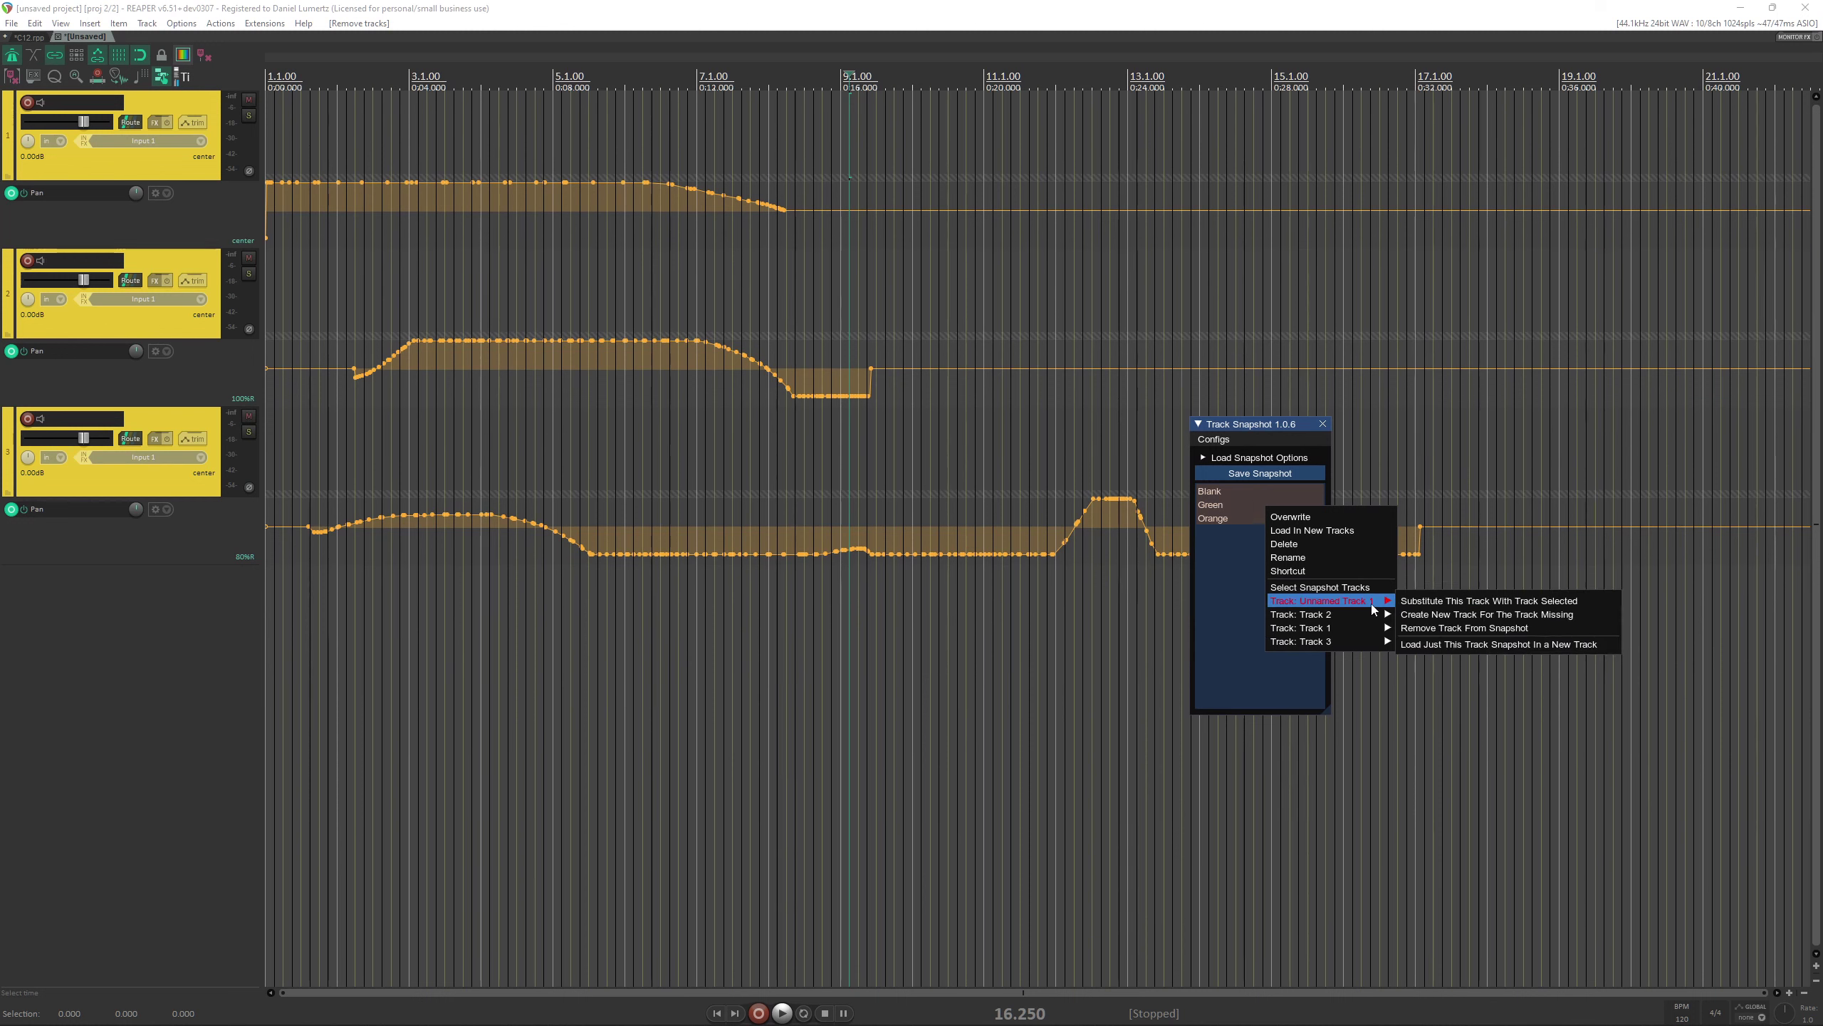
{"action": "left_click", "coordinate": [1470, 649]}
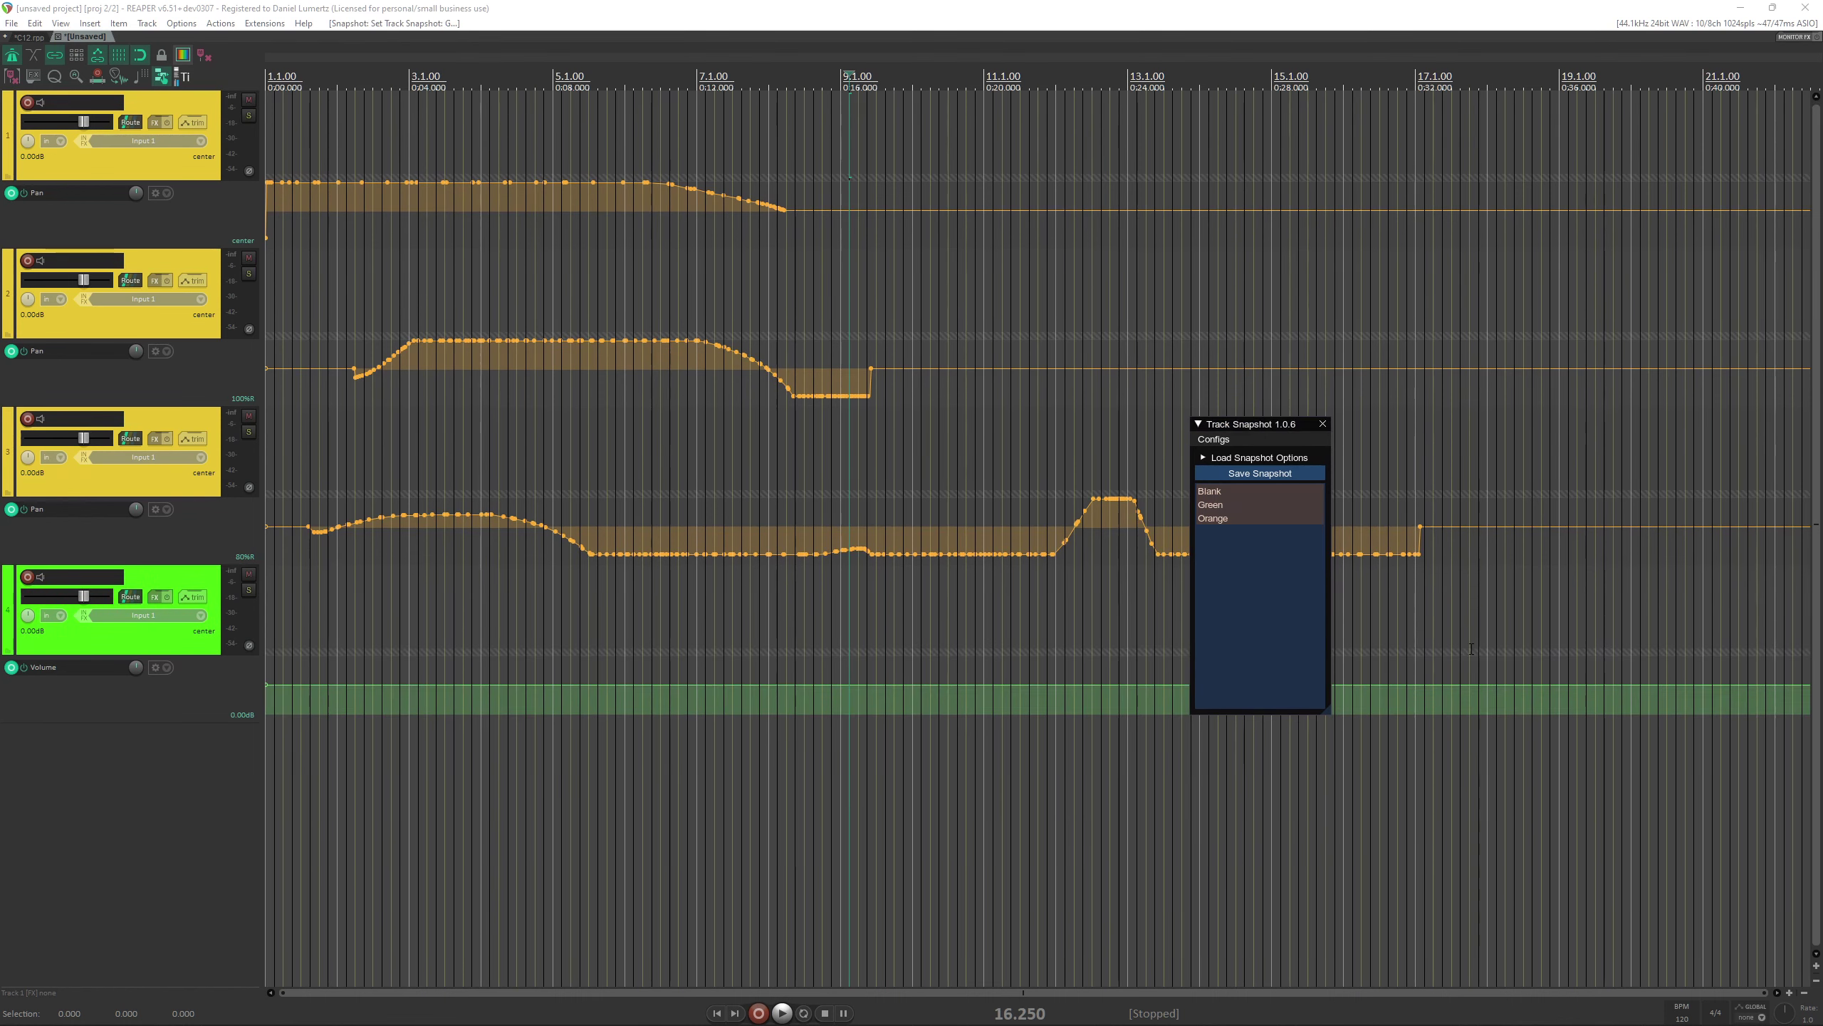
Recall the Blank, Green and Orange snapshots repeatedly to compare the new track with the others, finishing with Green.
{"action": "left_click", "coordinate": [1271, 493]}
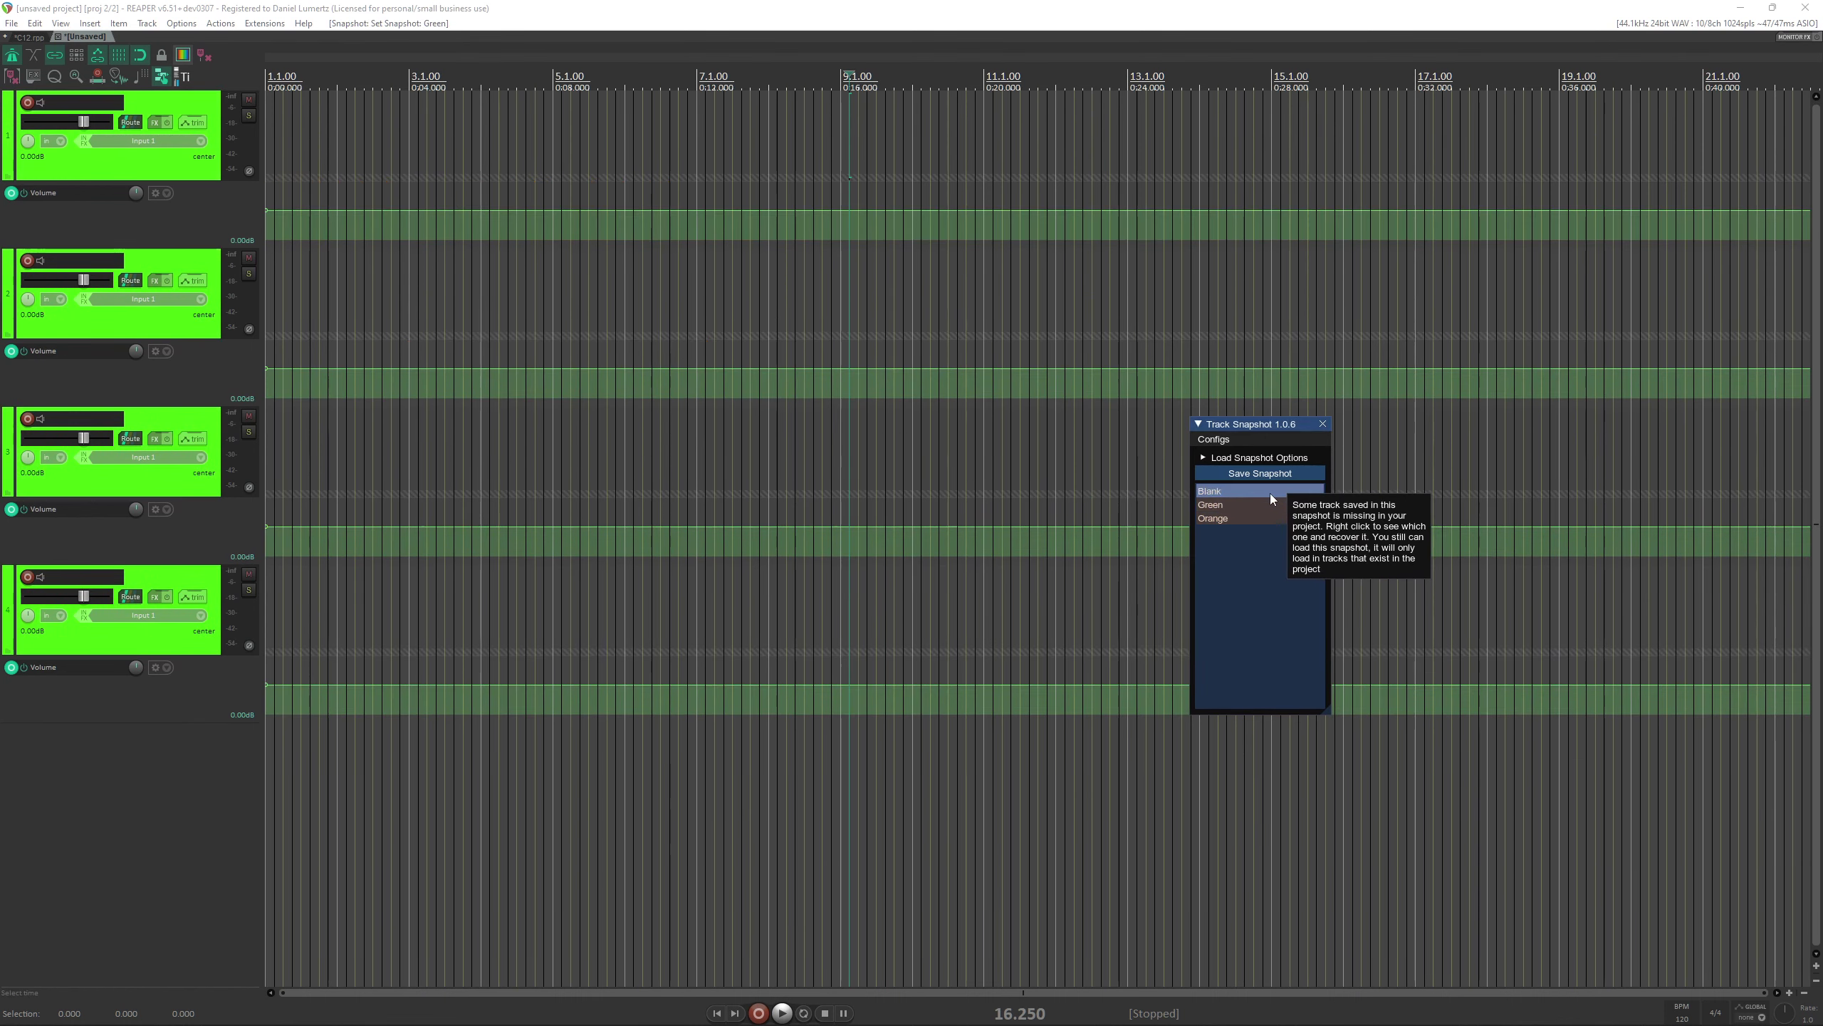
{"action": "left_click", "coordinate": [1268, 503]}
{"action": "left_click", "coordinate": [1267, 519]}
{"action": "left_click", "coordinate": [1258, 506]}
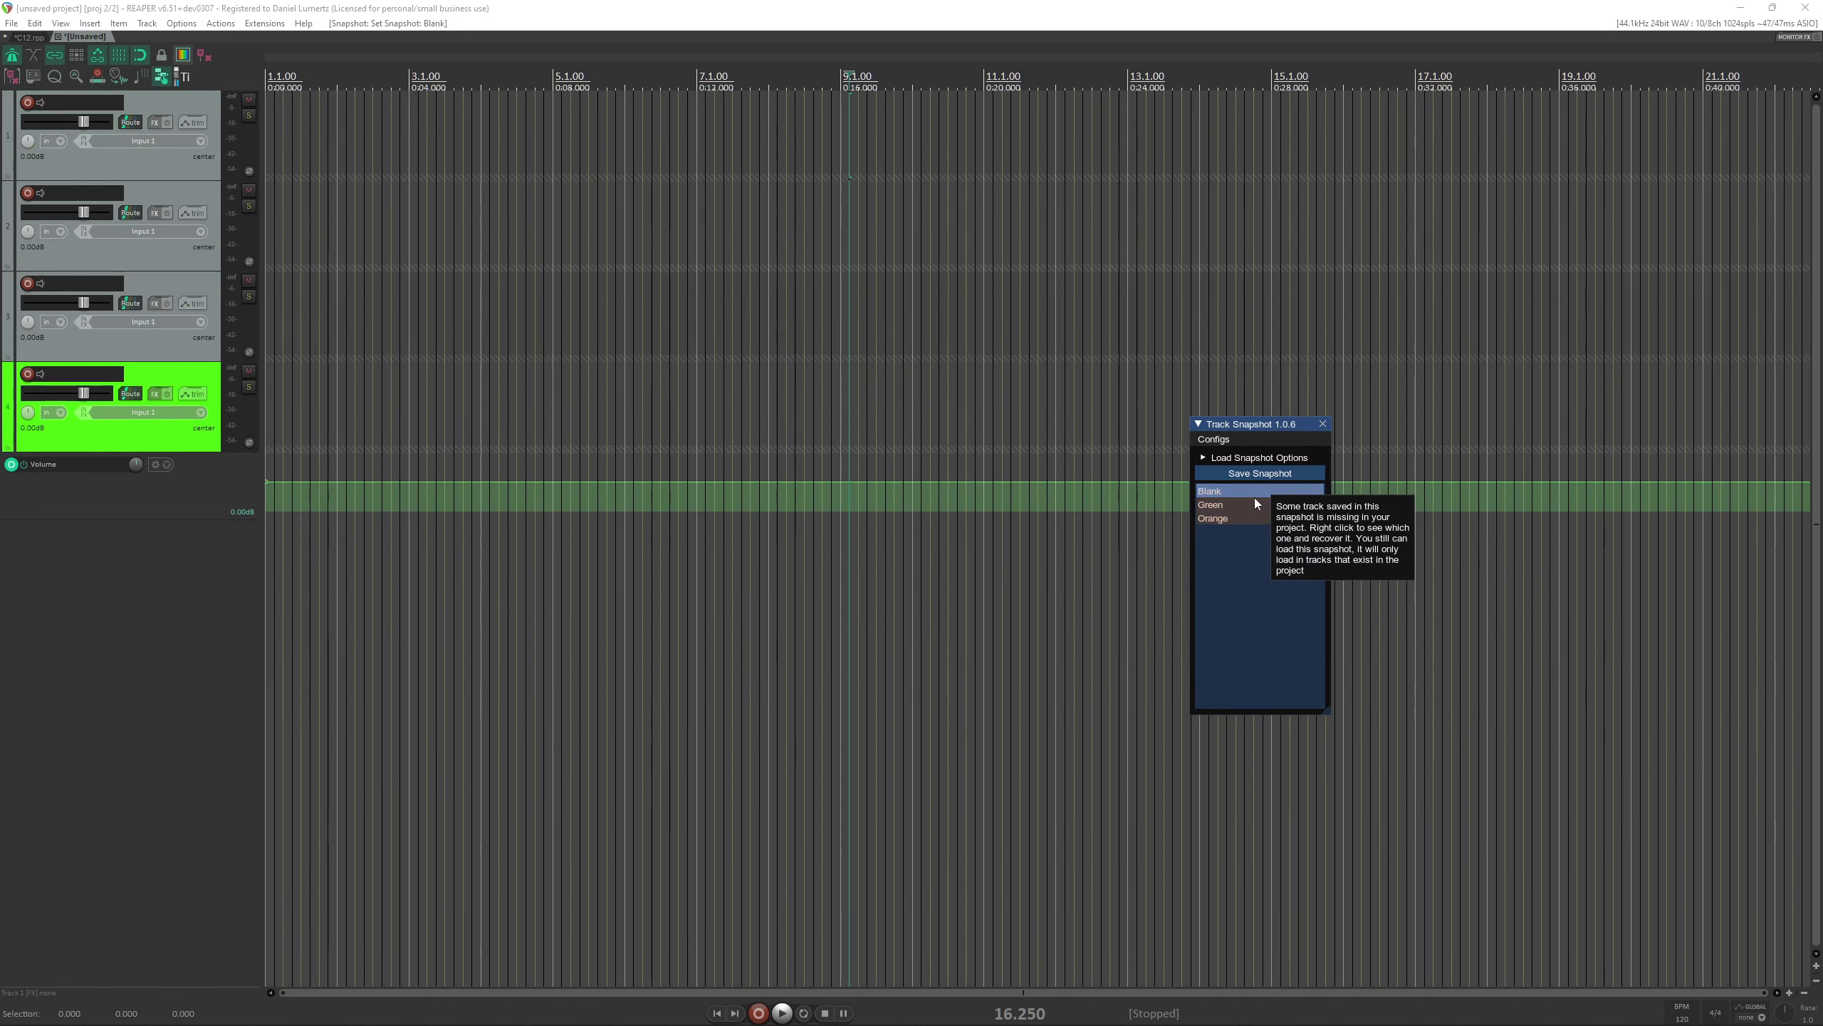
{"action": "left_click", "coordinate": [1254, 493]}
{"action": "left_click", "coordinate": [1251, 518]}
{"action": "left_click", "coordinate": [1245, 507]}
{"action": "left_click", "coordinate": [1245, 493]}
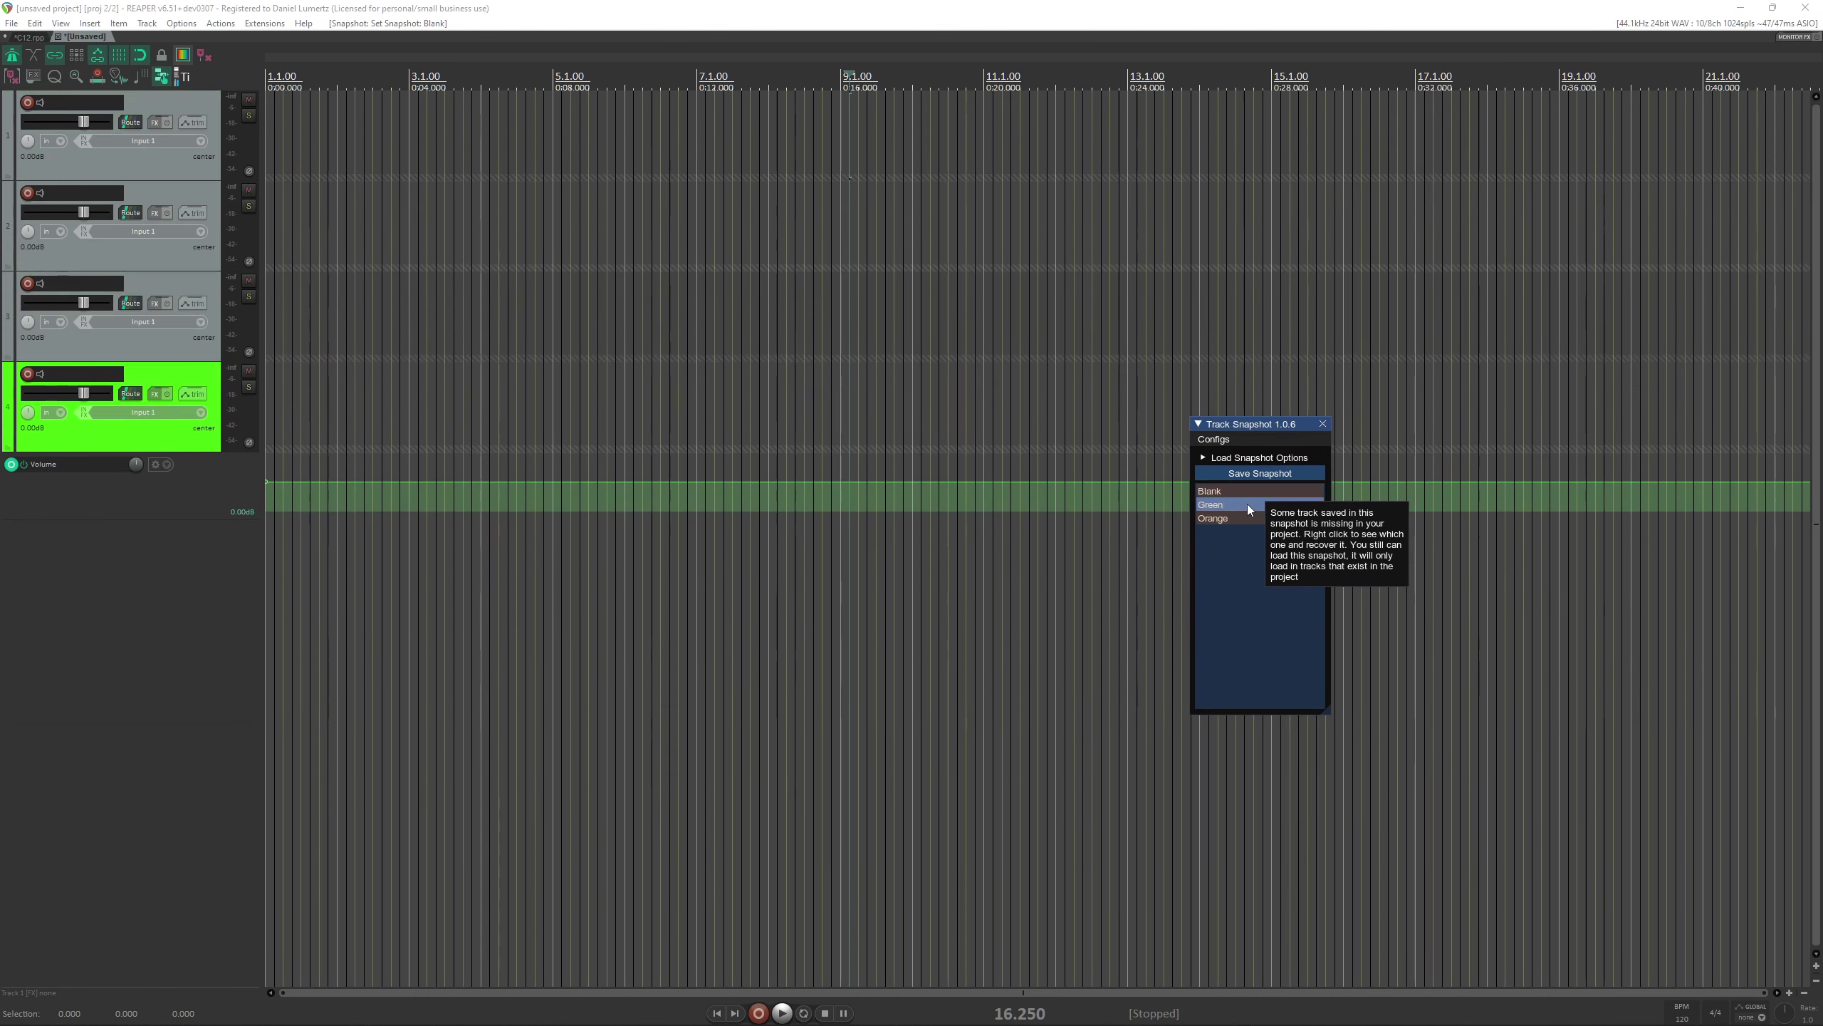
{"action": "left_click", "coordinate": [1248, 505]}
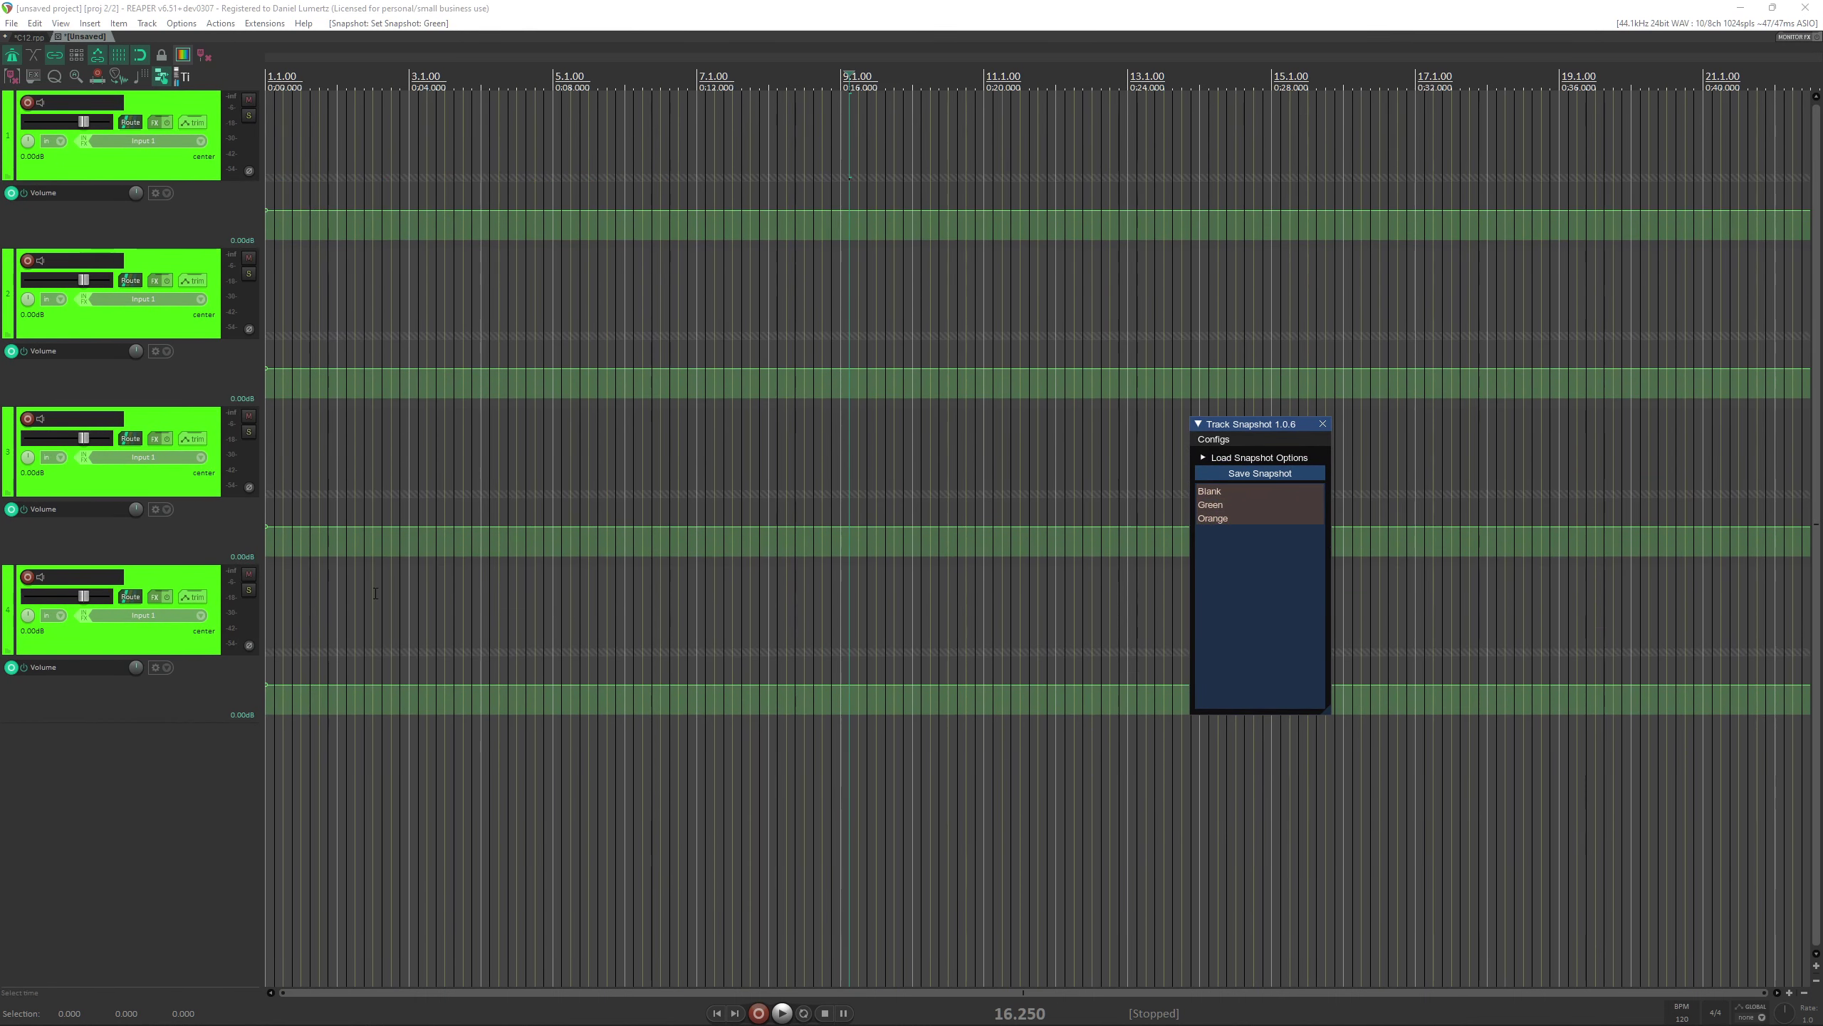
Delete the first track and recall the Blank, Green and Orange snapshots repeatedly on the remaining tracks, finishing with Green.
{"action": "left_click", "coordinate": [198, 171]}
{"action": "key", "text": "Delete"}
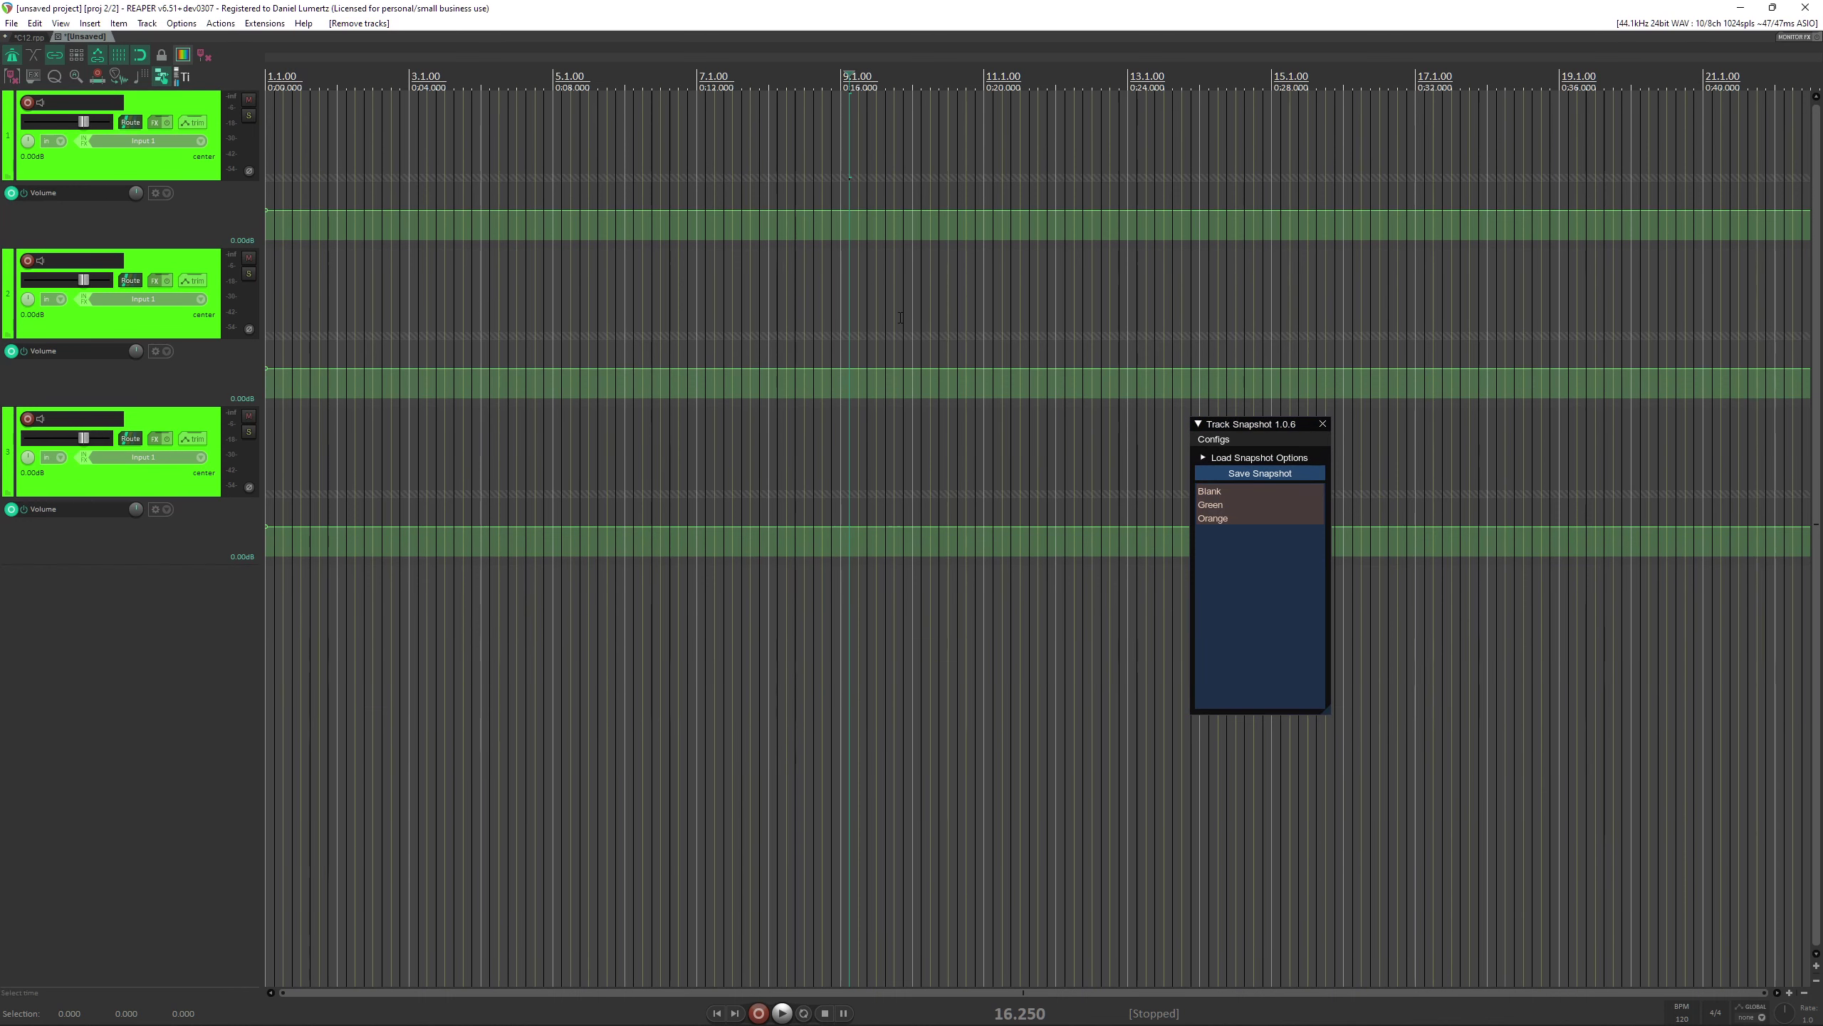
{"action": "left_click", "coordinate": [1283, 492]}
{"action": "left_click", "coordinate": [1276, 505]}
{"action": "left_click", "coordinate": [1271, 516]}
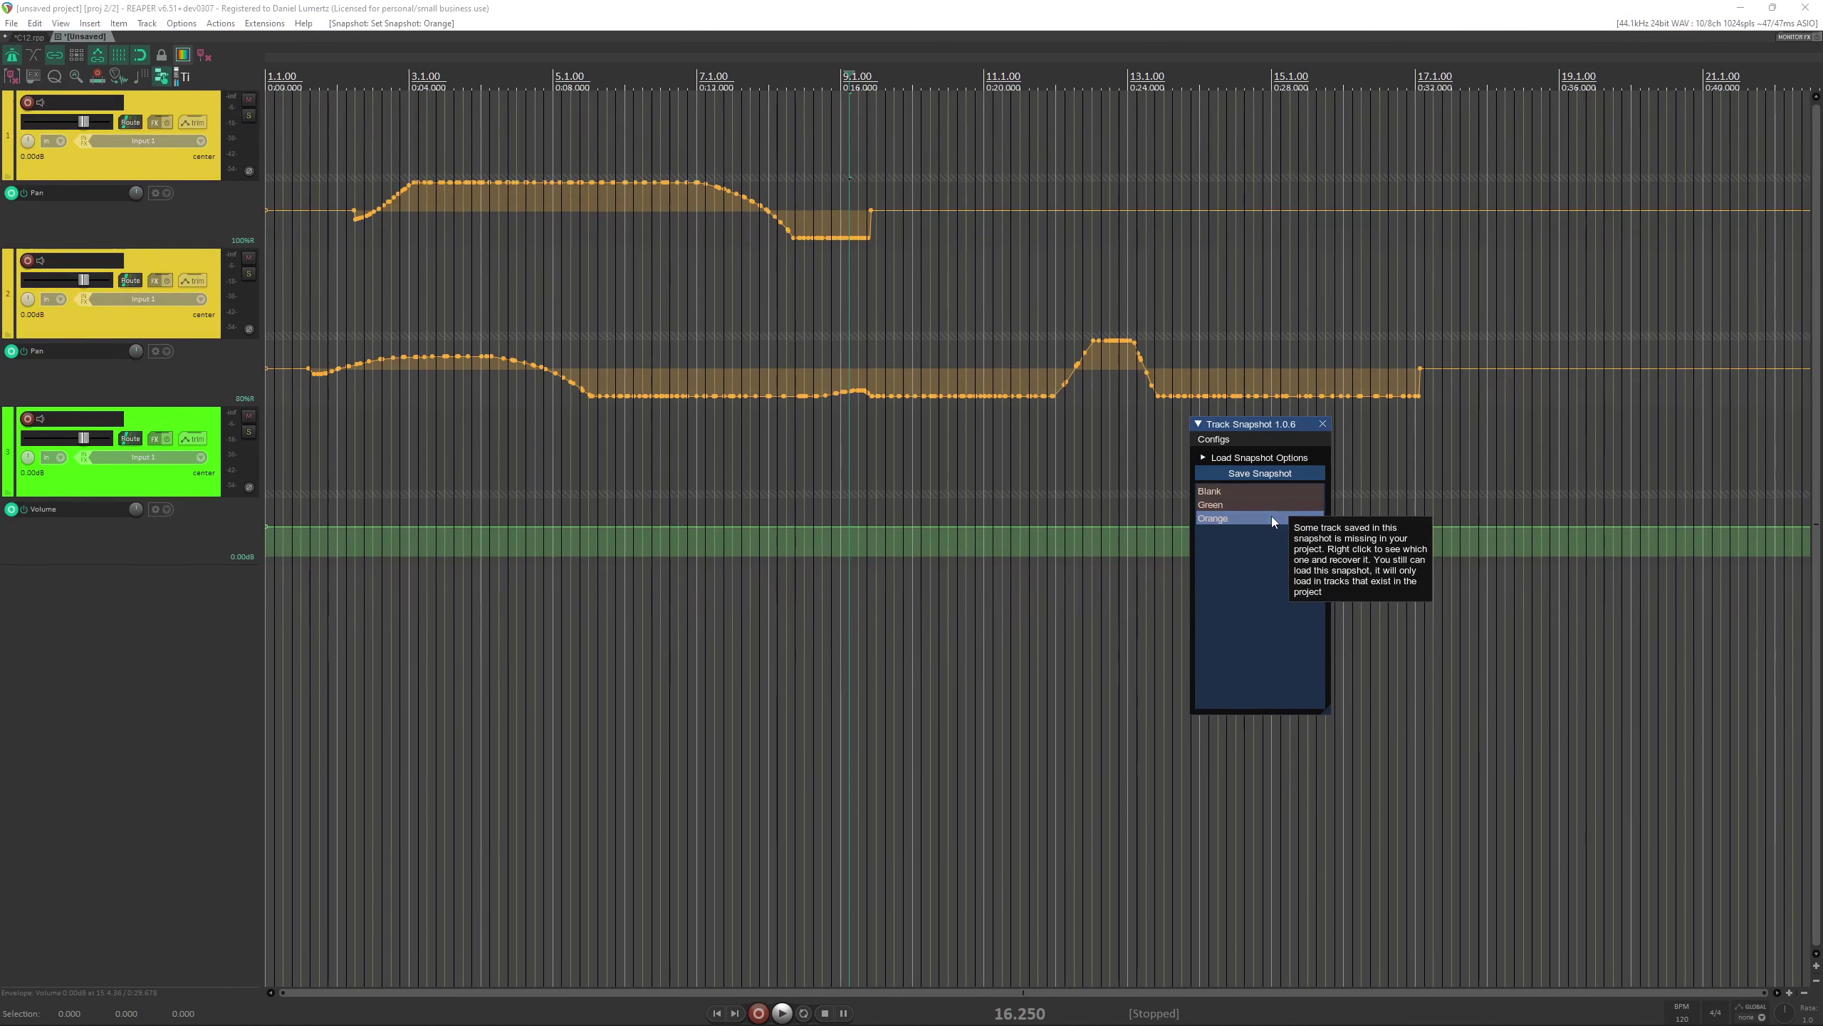
{"action": "left_click", "coordinate": [1266, 505]}
{"action": "left_click", "coordinate": [1262, 492]}
{"action": "left_click", "coordinate": [1258, 505]}
{"action": "left_click", "coordinate": [1256, 518]}
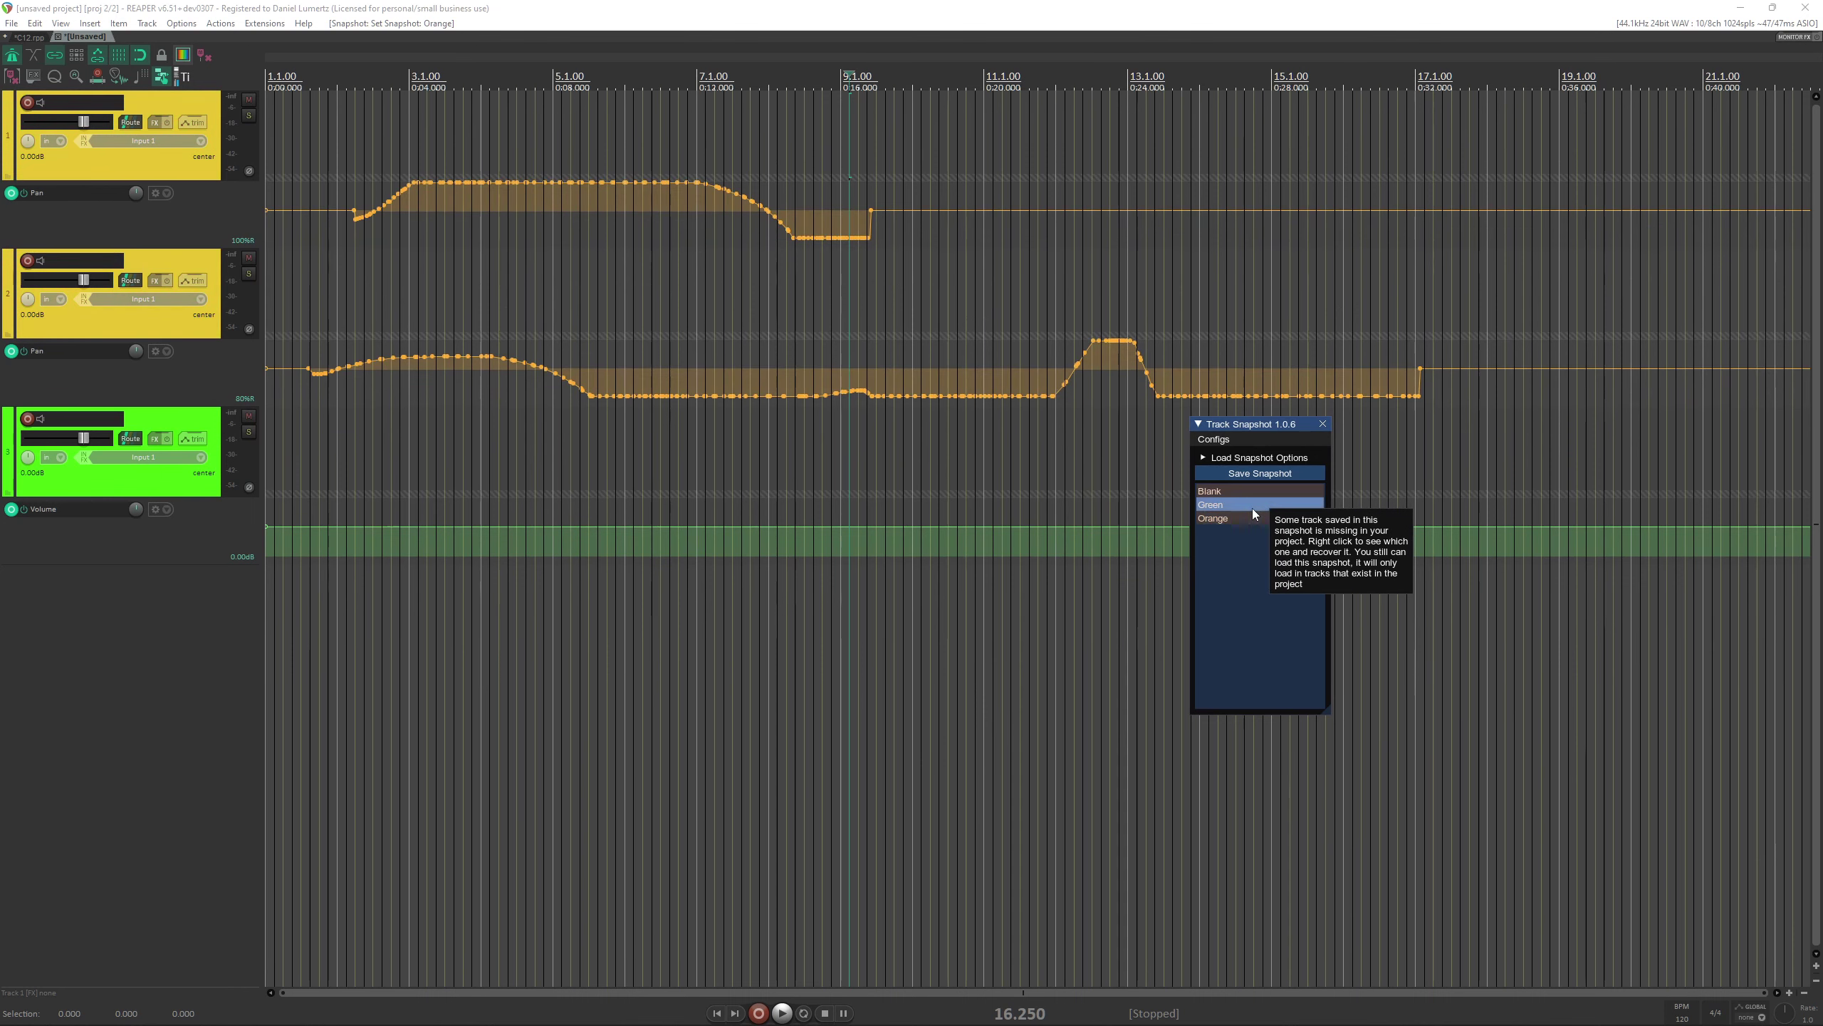
{"action": "left_click", "coordinate": [1252, 506]}
{"action": "left_click", "coordinate": [1251, 491]}
{"action": "left_click", "coordinate": [1251, 504]}
{"action": "left_click", "coordinate": [1251, 518]}
{"action": "left_click", "coordinate": [1244, 505]}
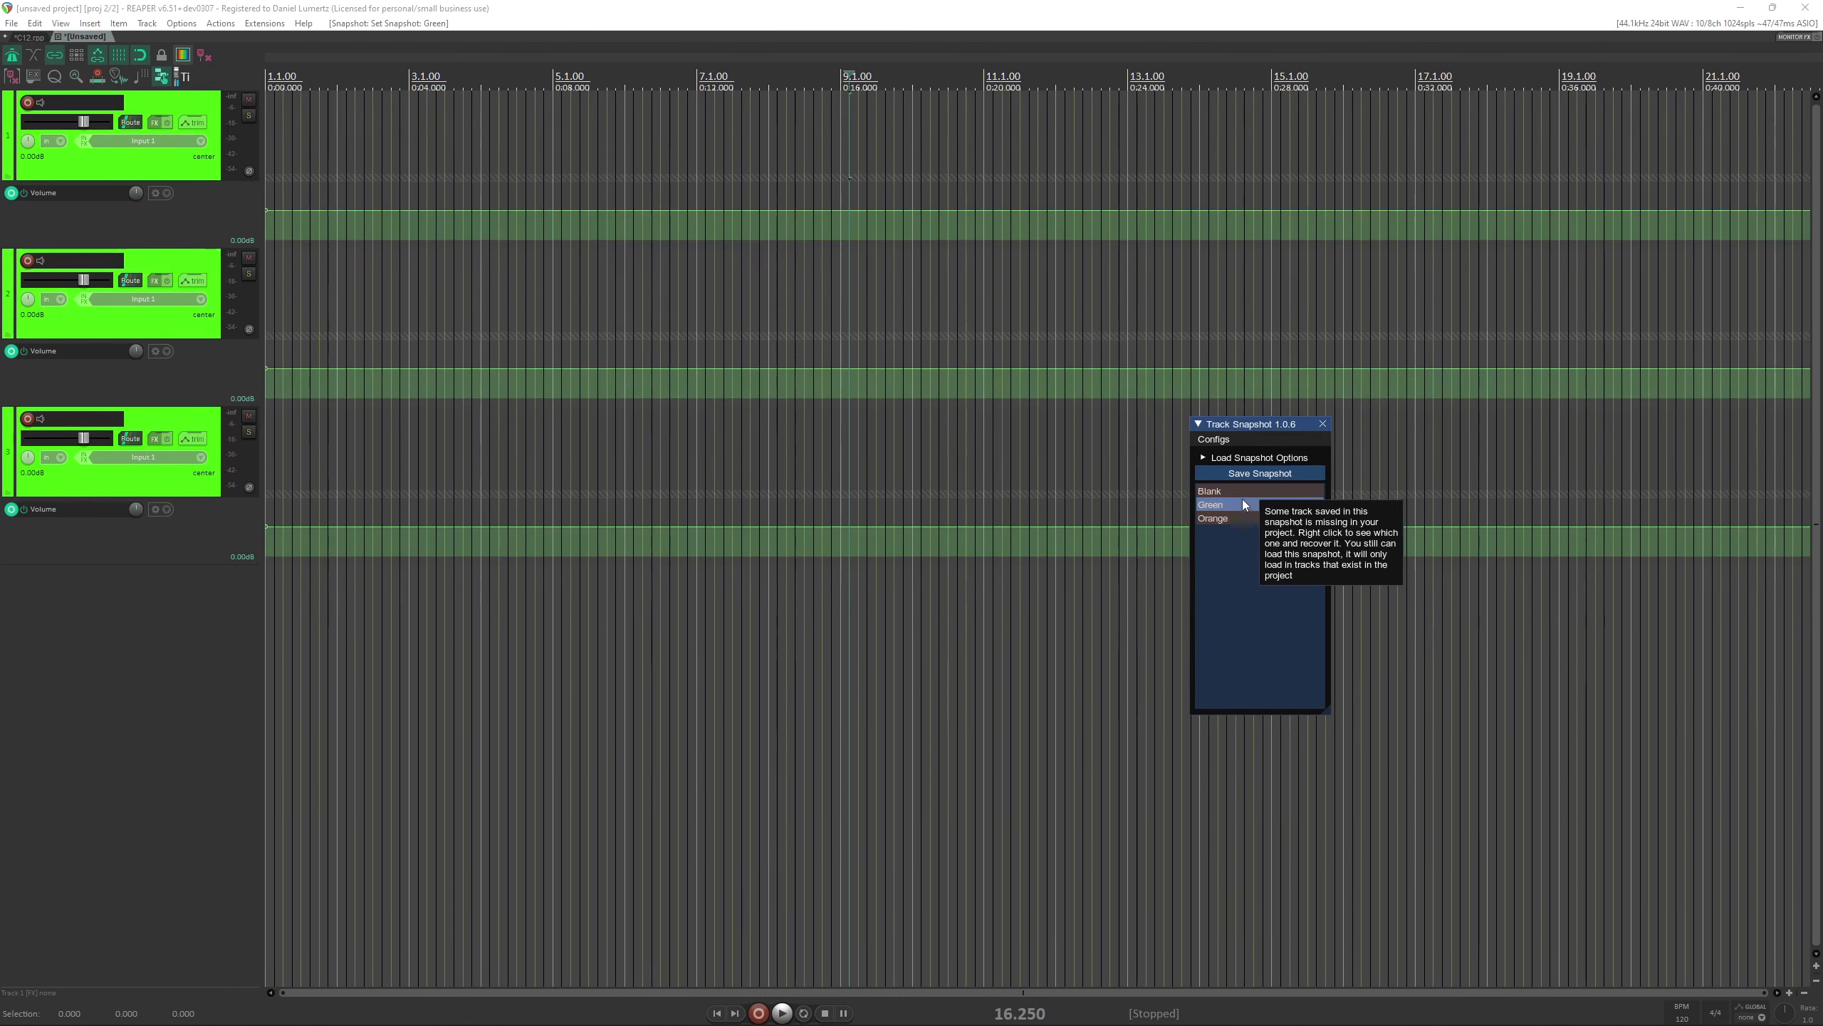
{"action": "left_click", "coordinate": [1247, 491]}
{"action": "left_click", "coordinate": [1251, 504]}
{"action": "left_click", "coordinate": [1252, 518]}
{"action": "left_click", "coordinate": [1250, 493]}
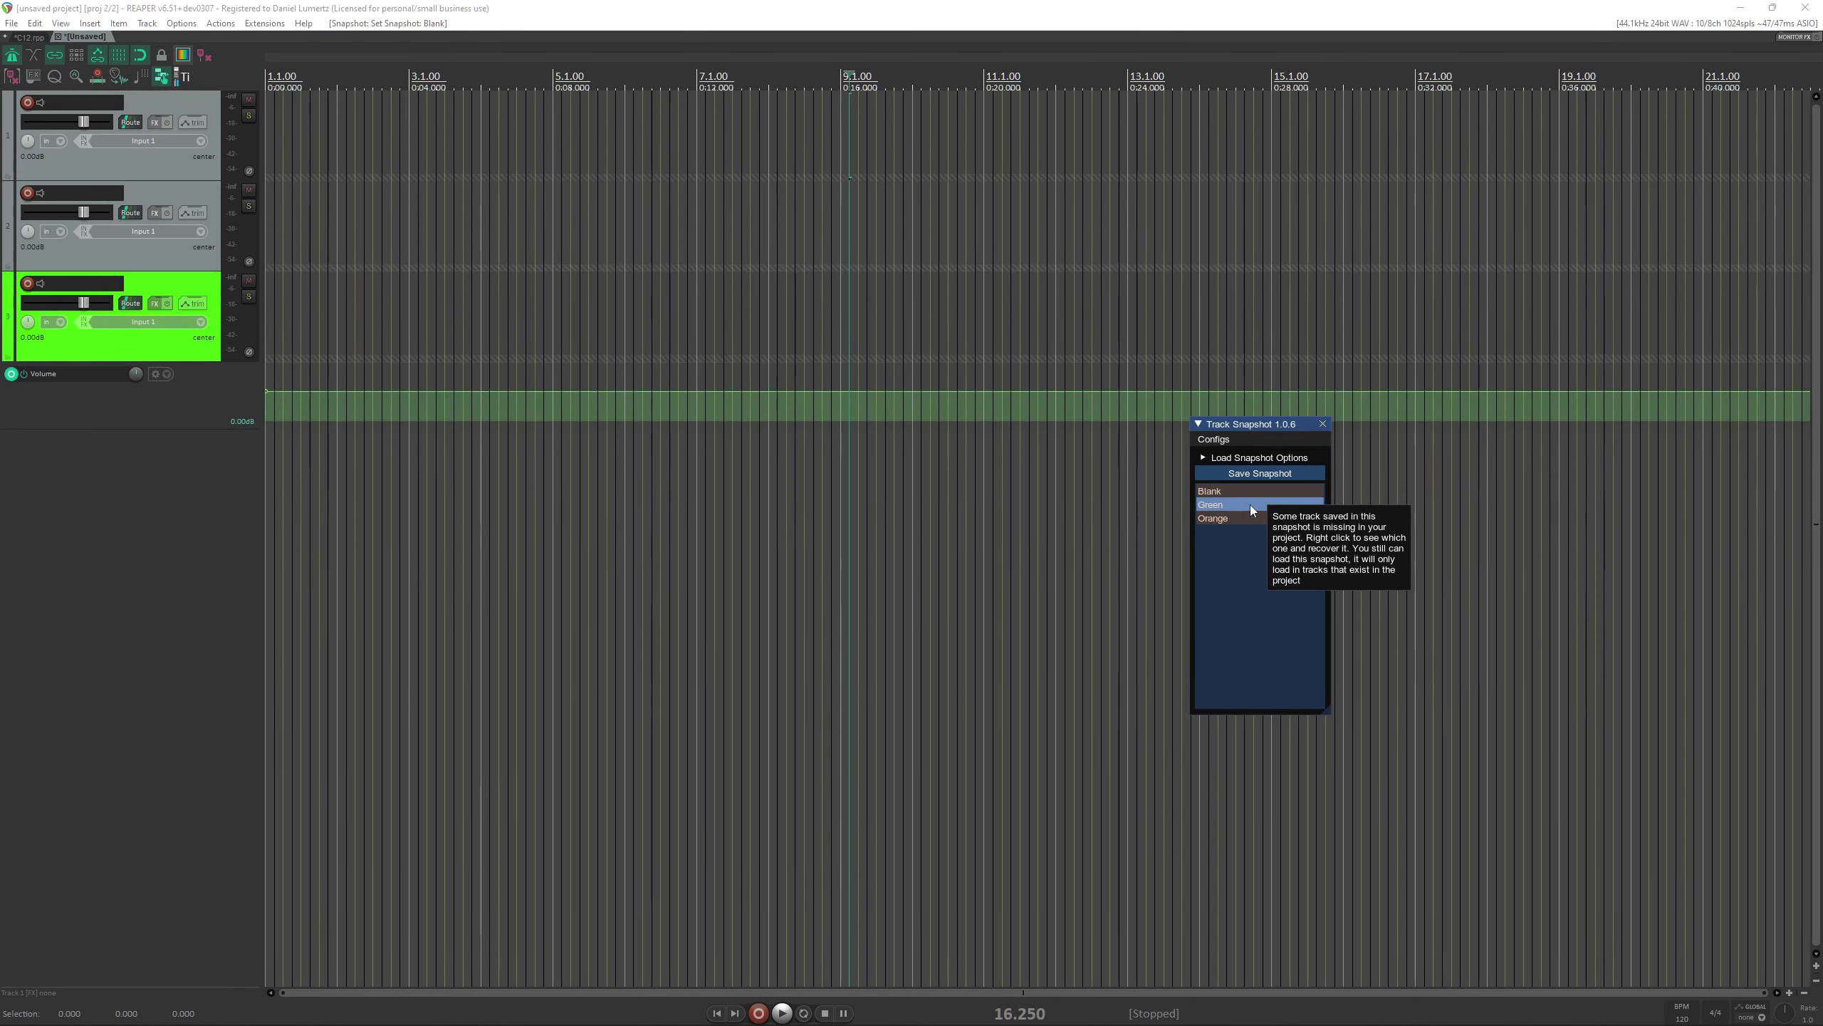
{"action": "left_click", "coordinate": [1251, 505]}
Try to substitute the first missing track of the Green snapshot with the selected track, and dismiss the script console.
{"action": "right_click", "coordinate": [1255, 506]}
{"action": "mouse_move", "coordinate": [1299, 597]}
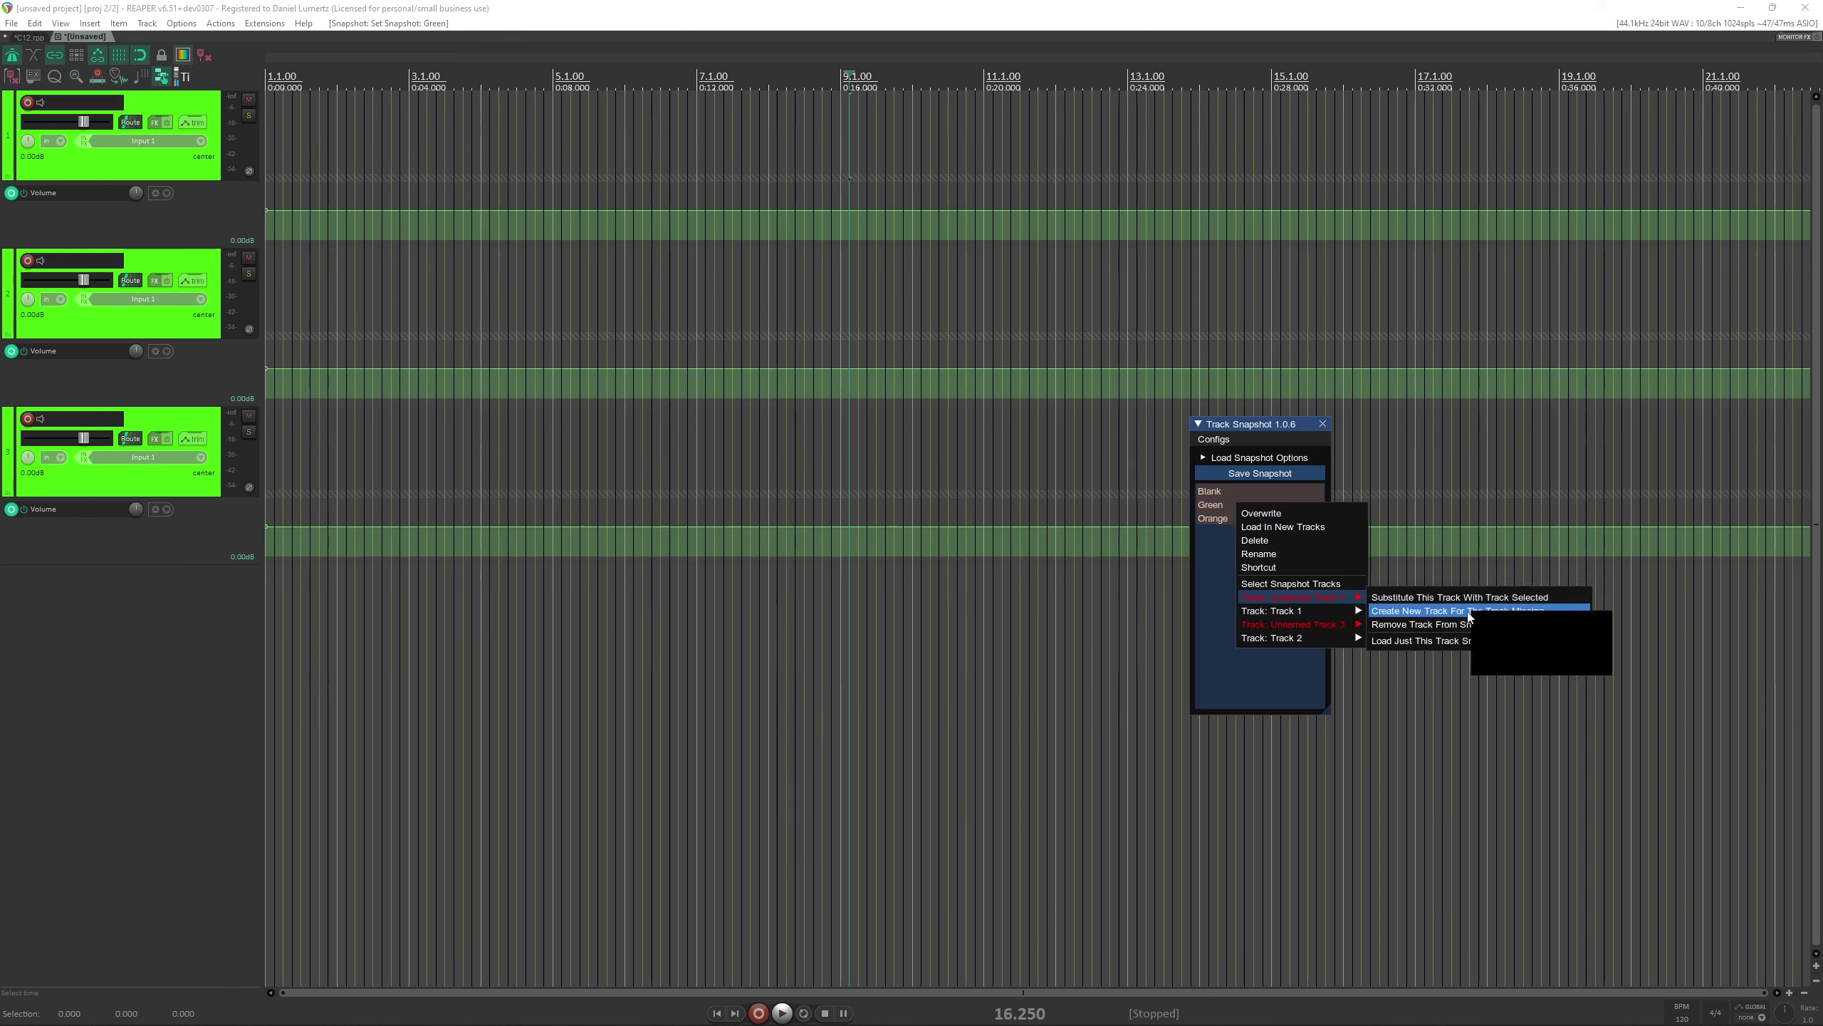
{"action": "left_click", "coordinate": [1490, 598]}
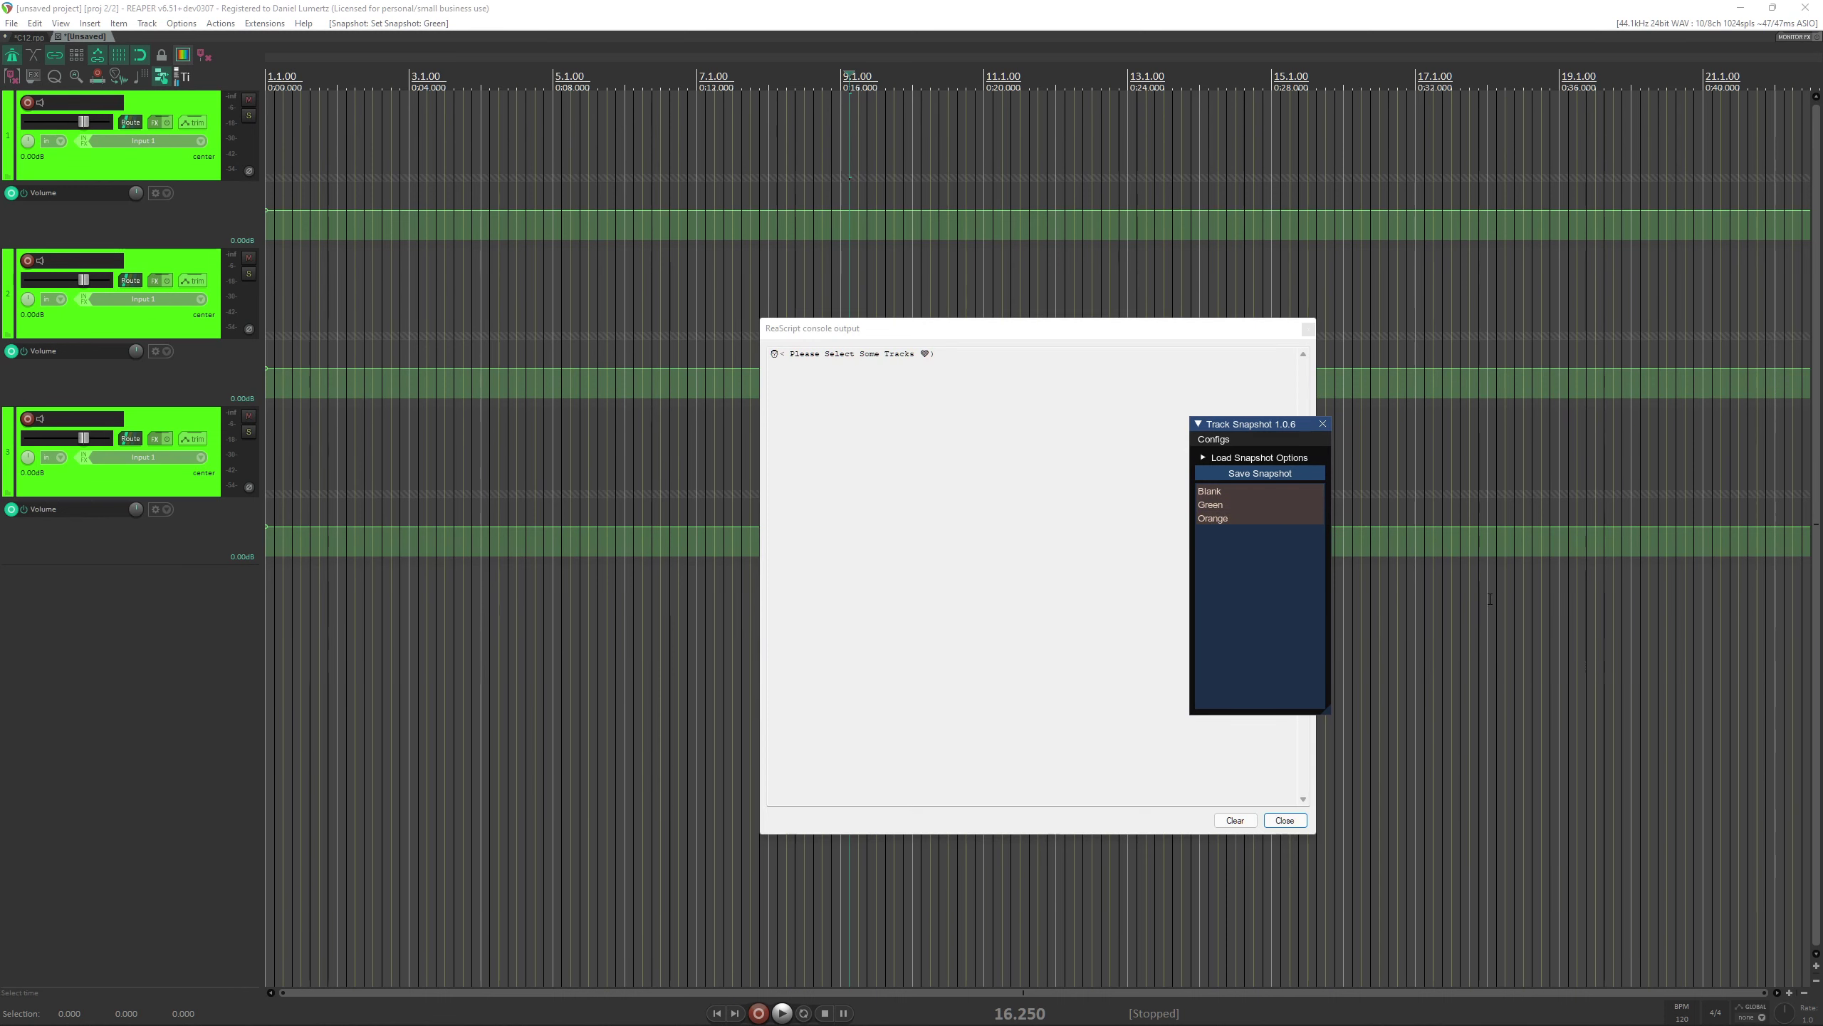
{"action": "left_click", "coordinate": [1227, 340]}
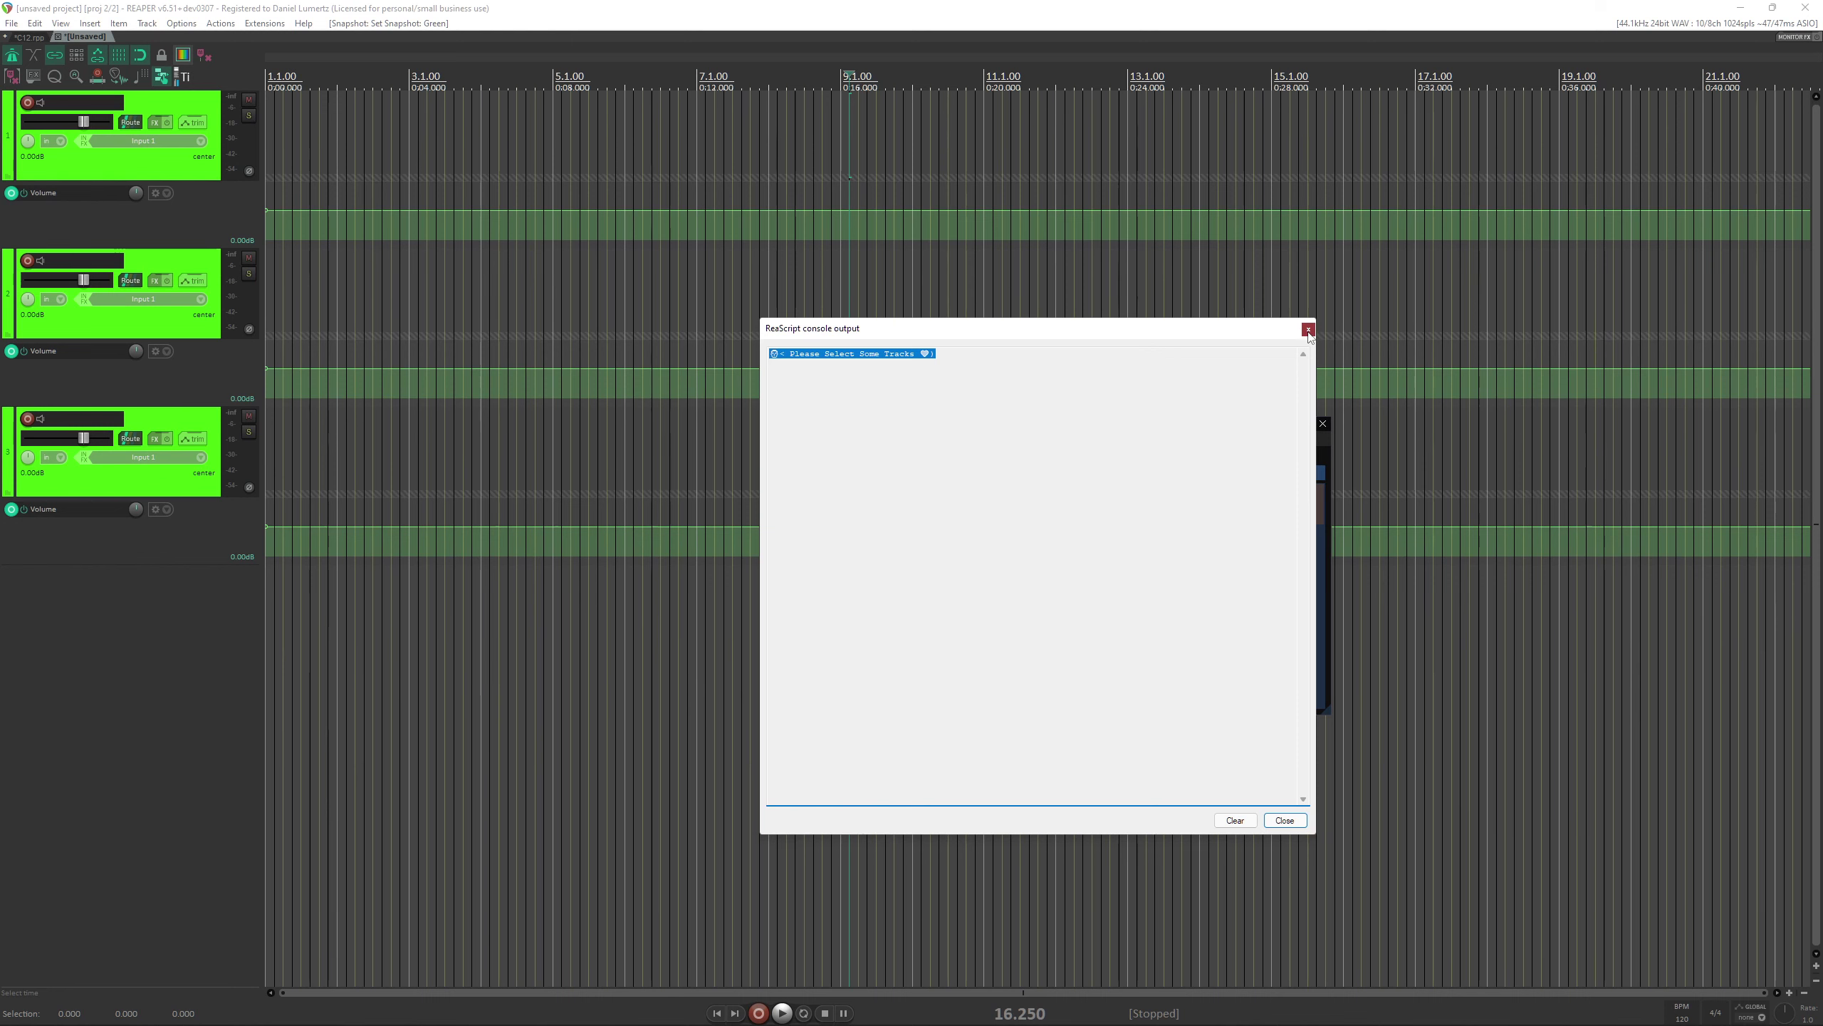
{"action": "left_click", "coordinate": [1308, 329]}
Create new tracks for both missing tracks of the Green snapshot, applying them to all snapshots.
{"action": "right_click", "coordinate": [1228, 503]}
{"action": "mouse_move", "coordinate": [1334, 596]}
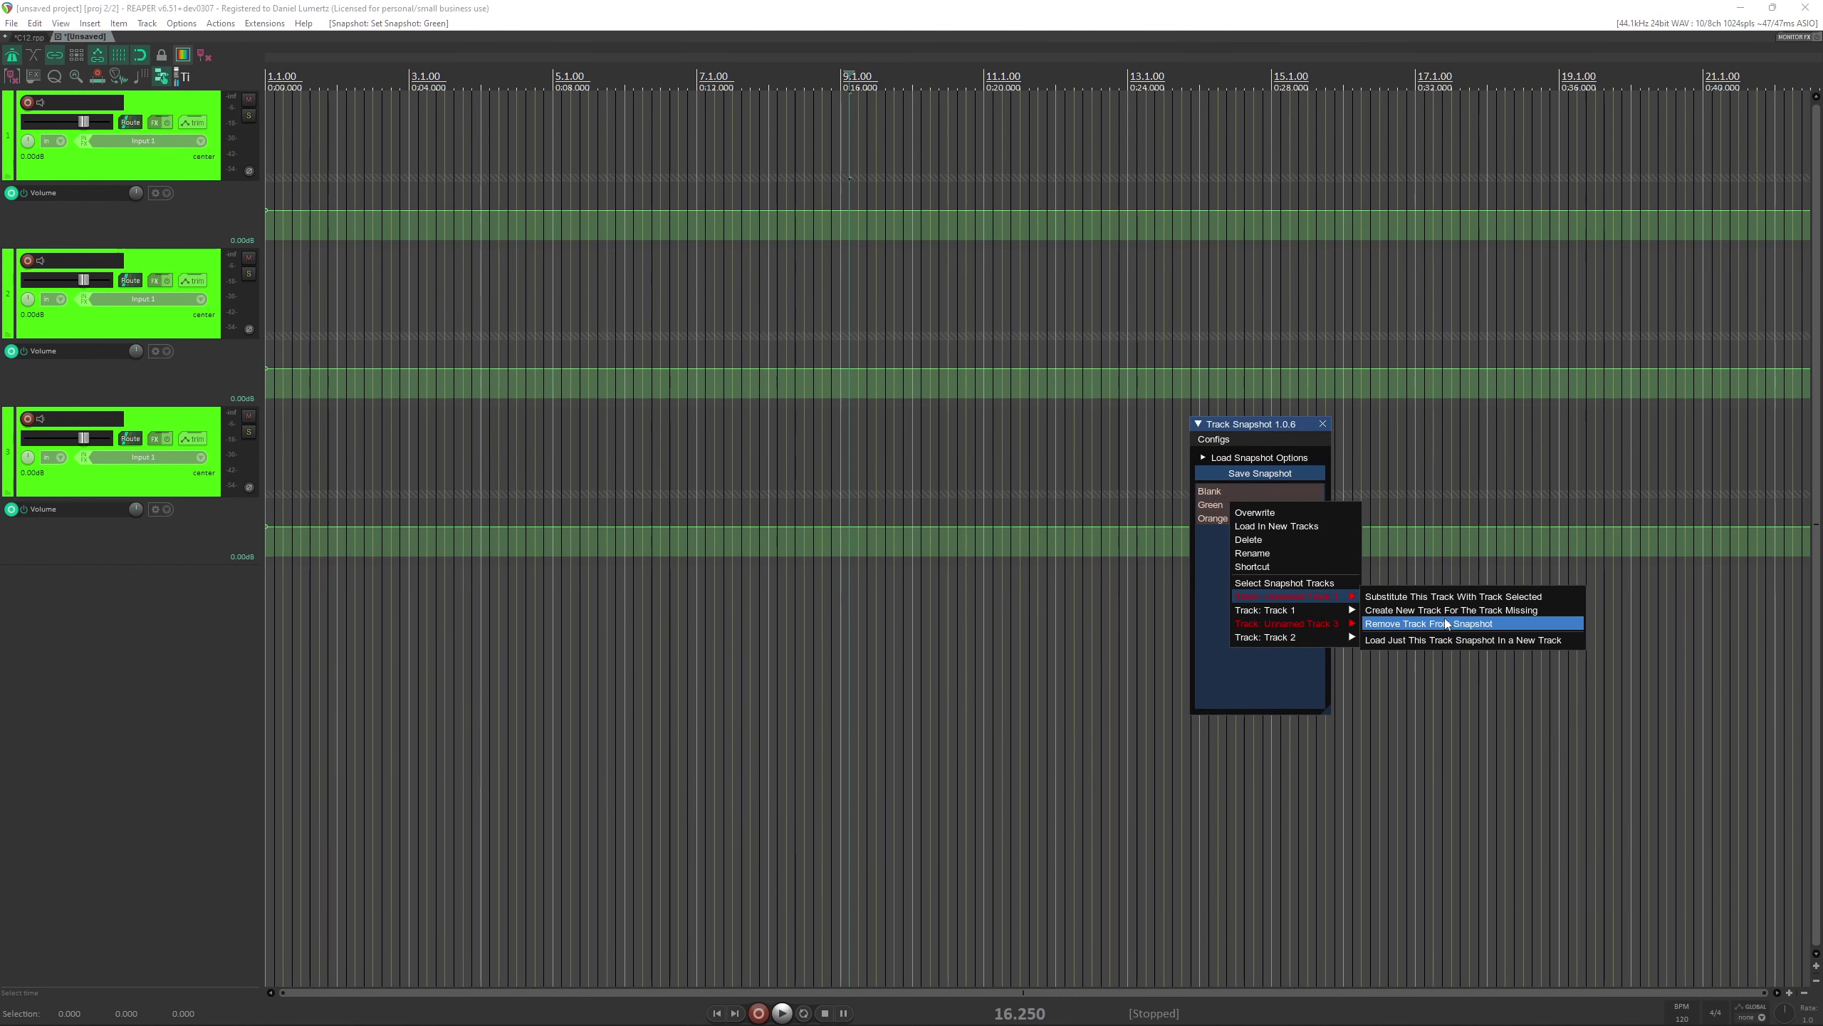
{"action": "left_click", "coordinate": [1443, 614]}
{"action": "right_click", "coordinate": [1241, 505]}
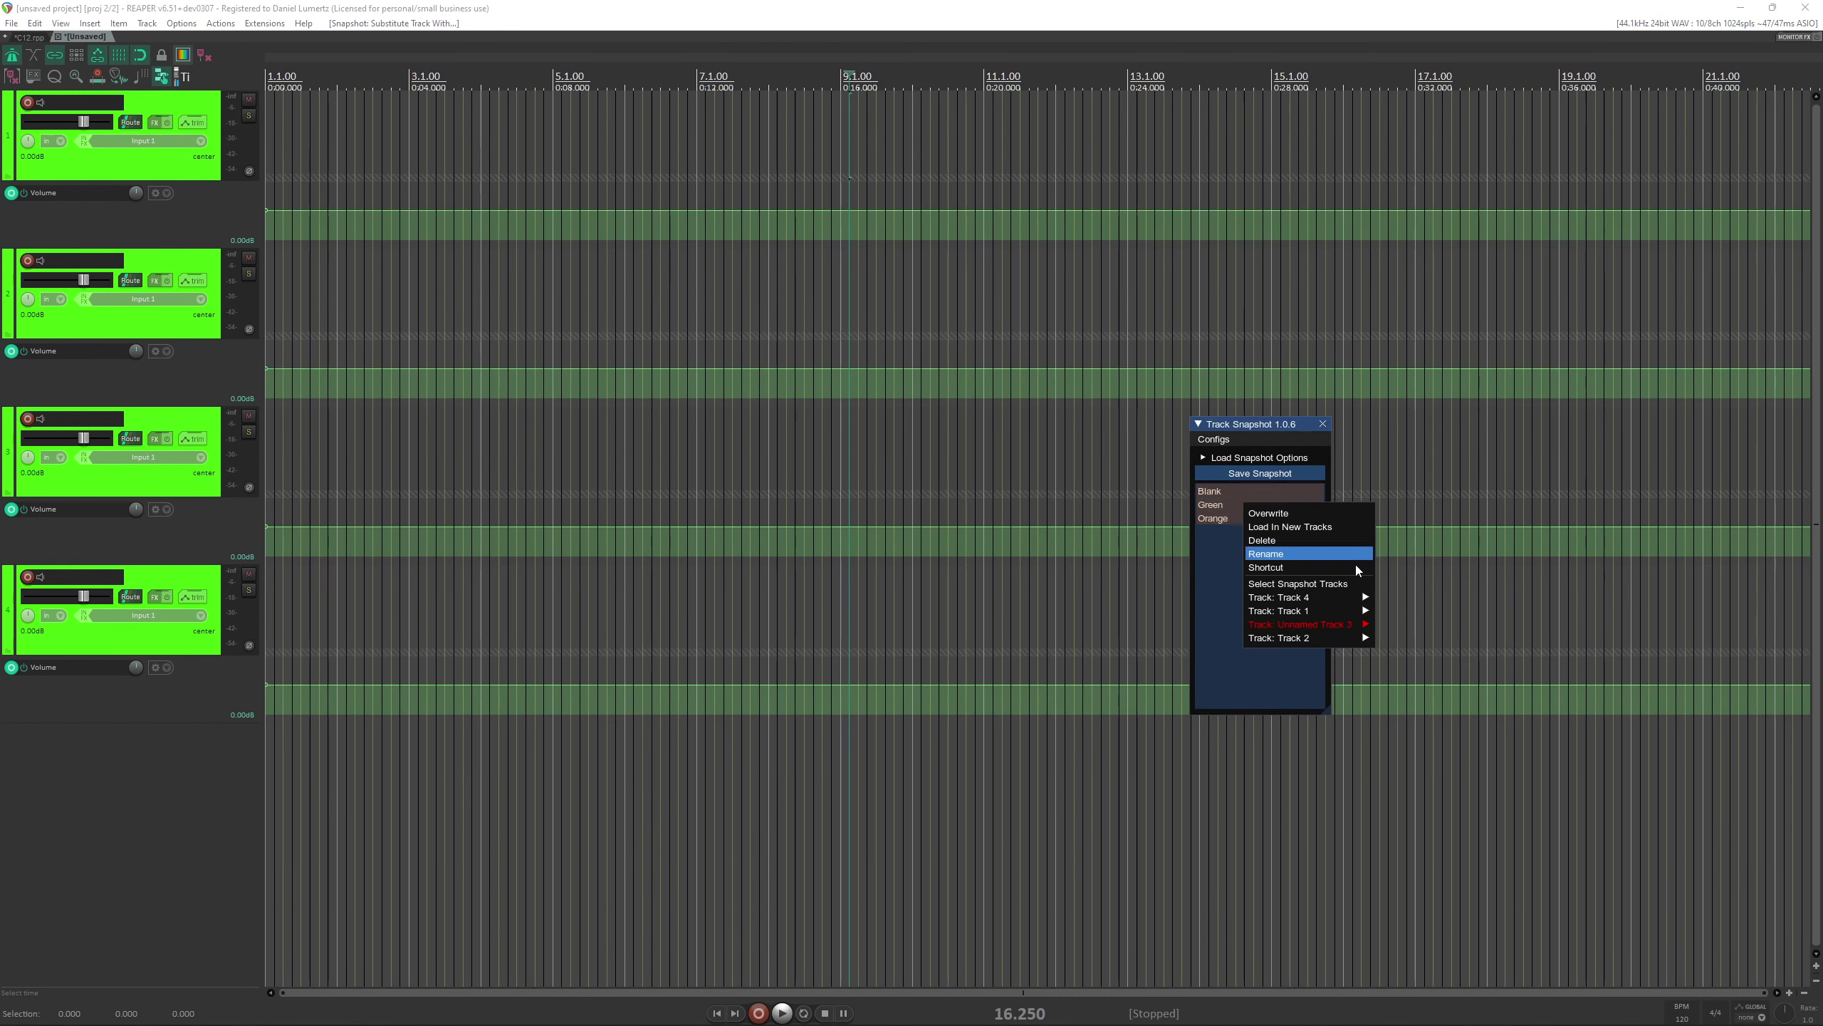
{"action": "left_click", "coordinate": [1439, 637]}
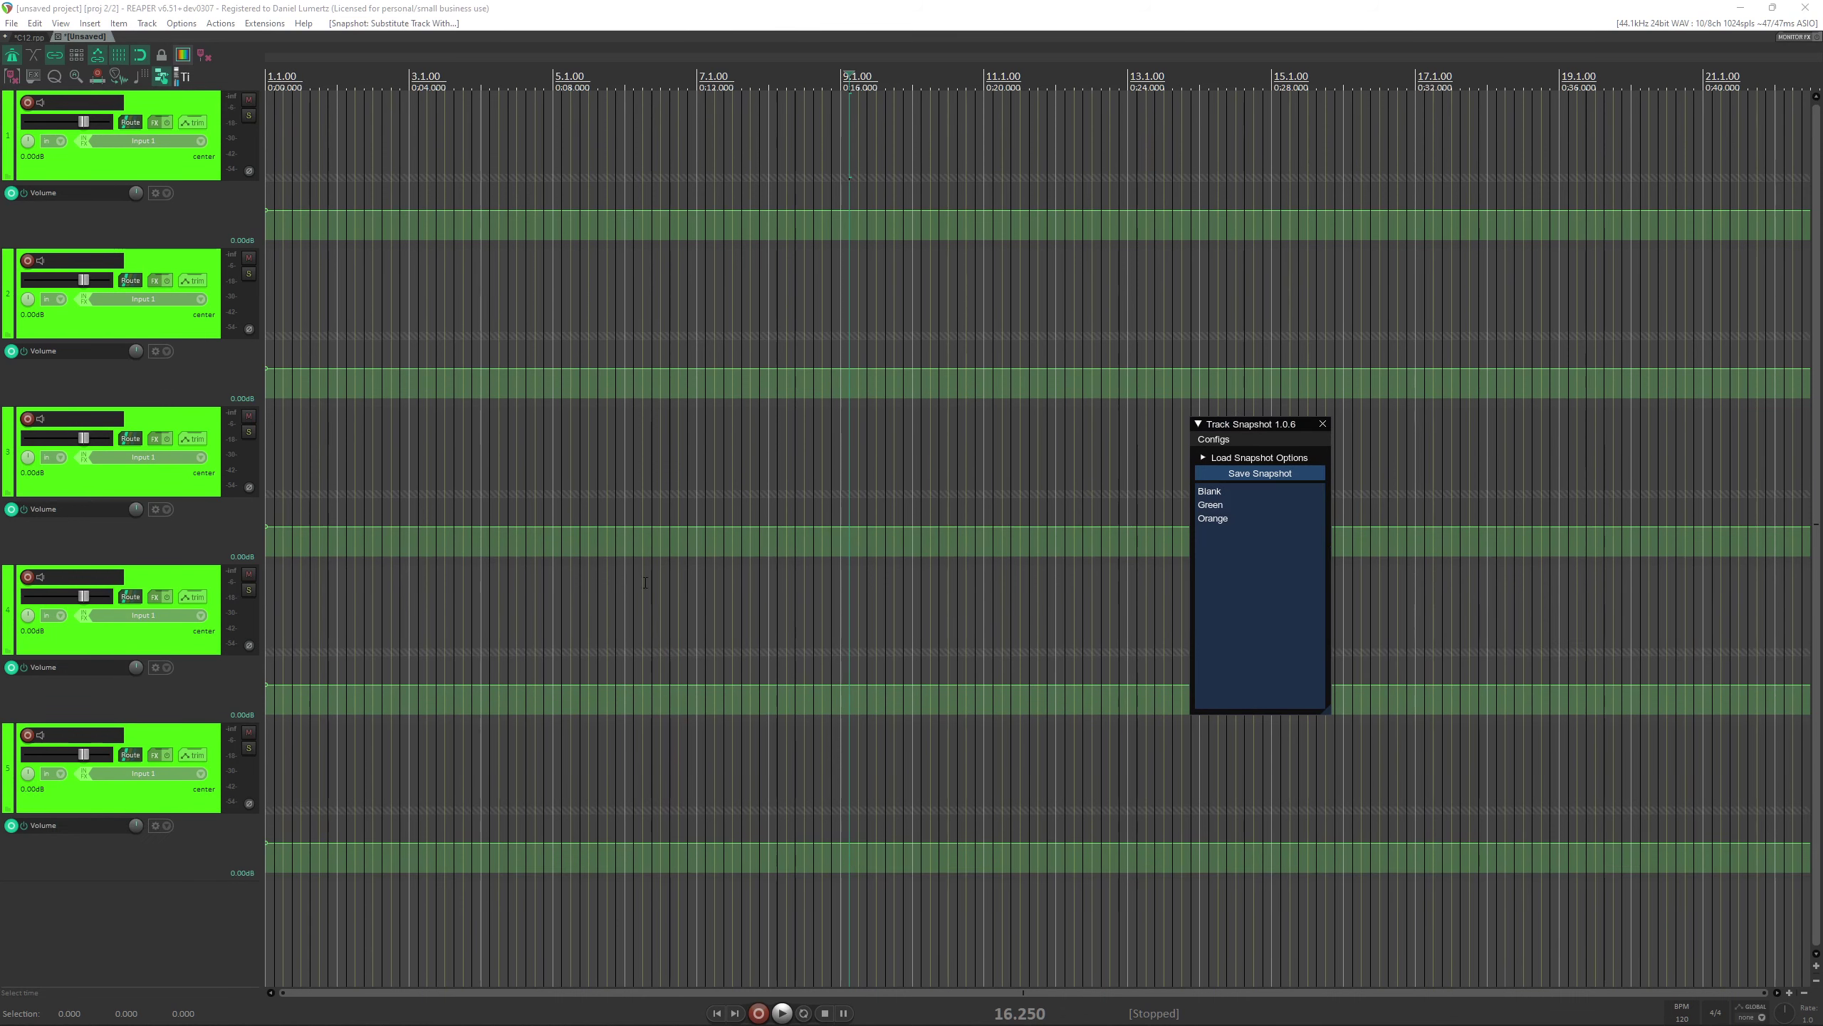
Recall the Orange snapshot and delete the third track, which is still green.
{"action": "left_click", "coordinate": [1213, 518]}
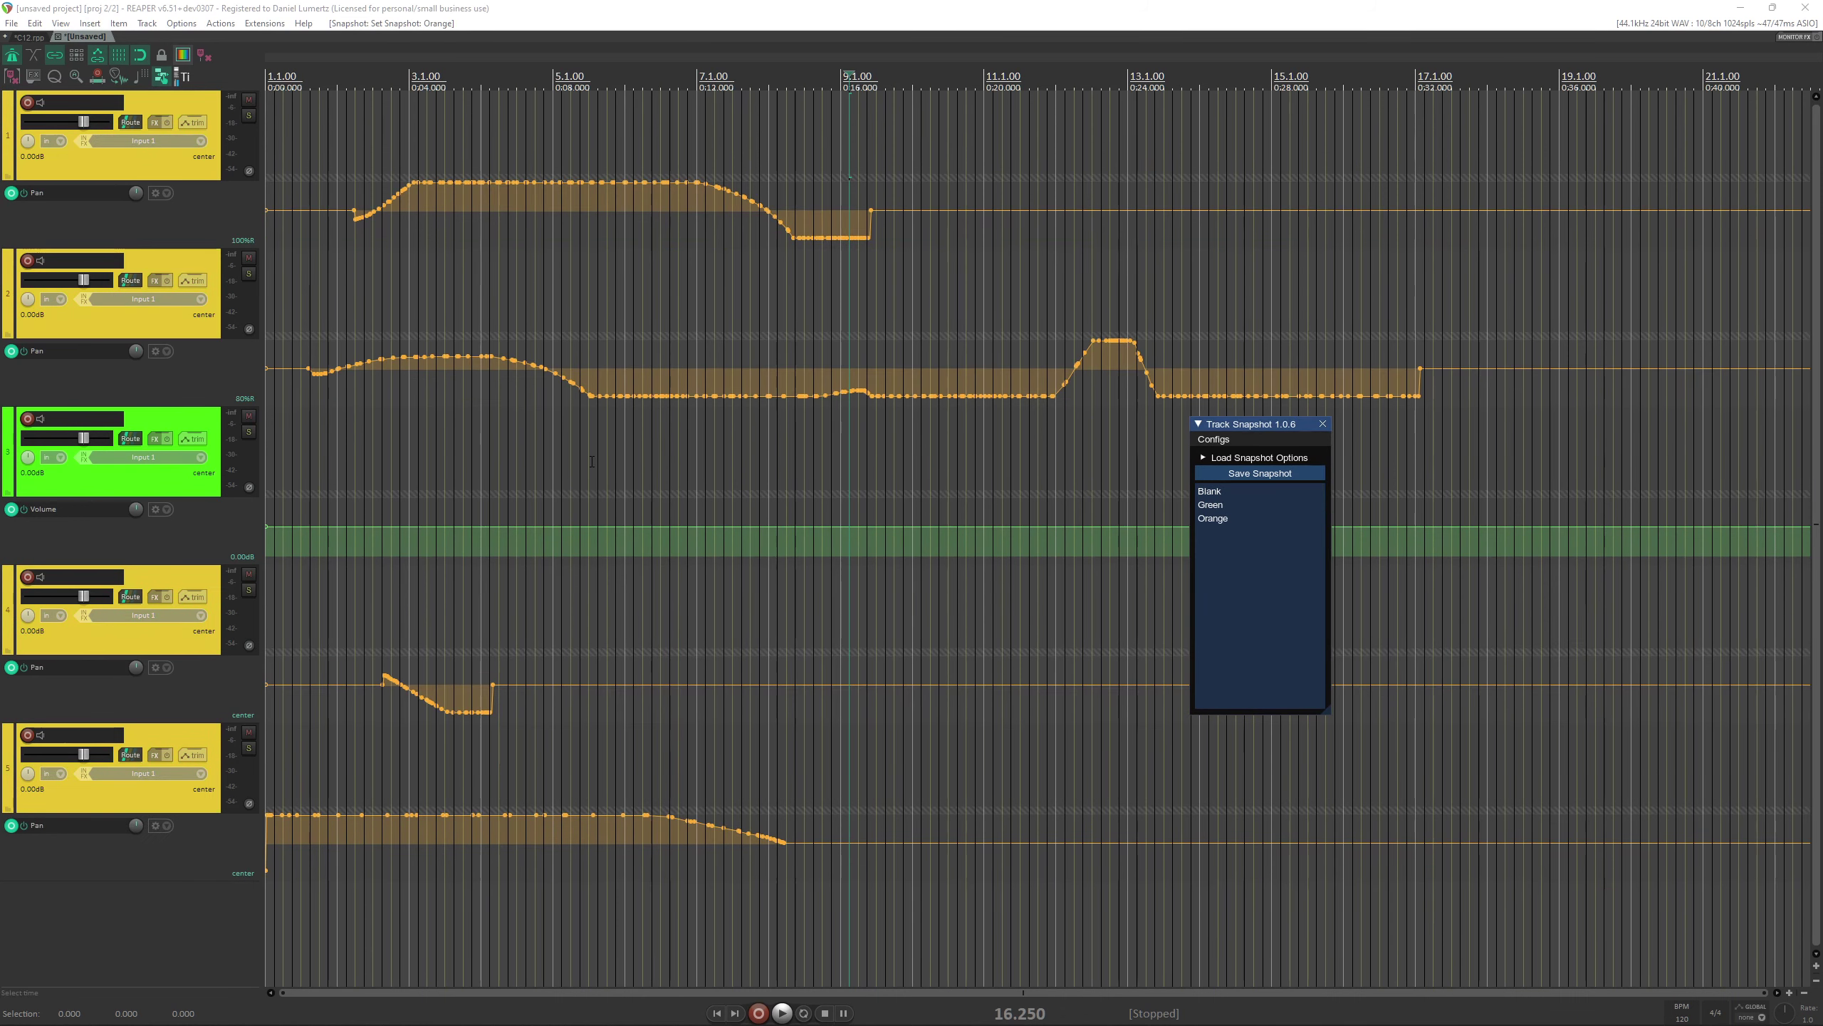
{"action": "left_click", "coordinate": [210, 414]}
{"action": "key", "text": "Delete"}
Recall the Orange, Green and Blank snapshots in turn on the four remaining tracks, finishing with Orange.
{"action": "left_click", "coordinate": [1276, 520]}
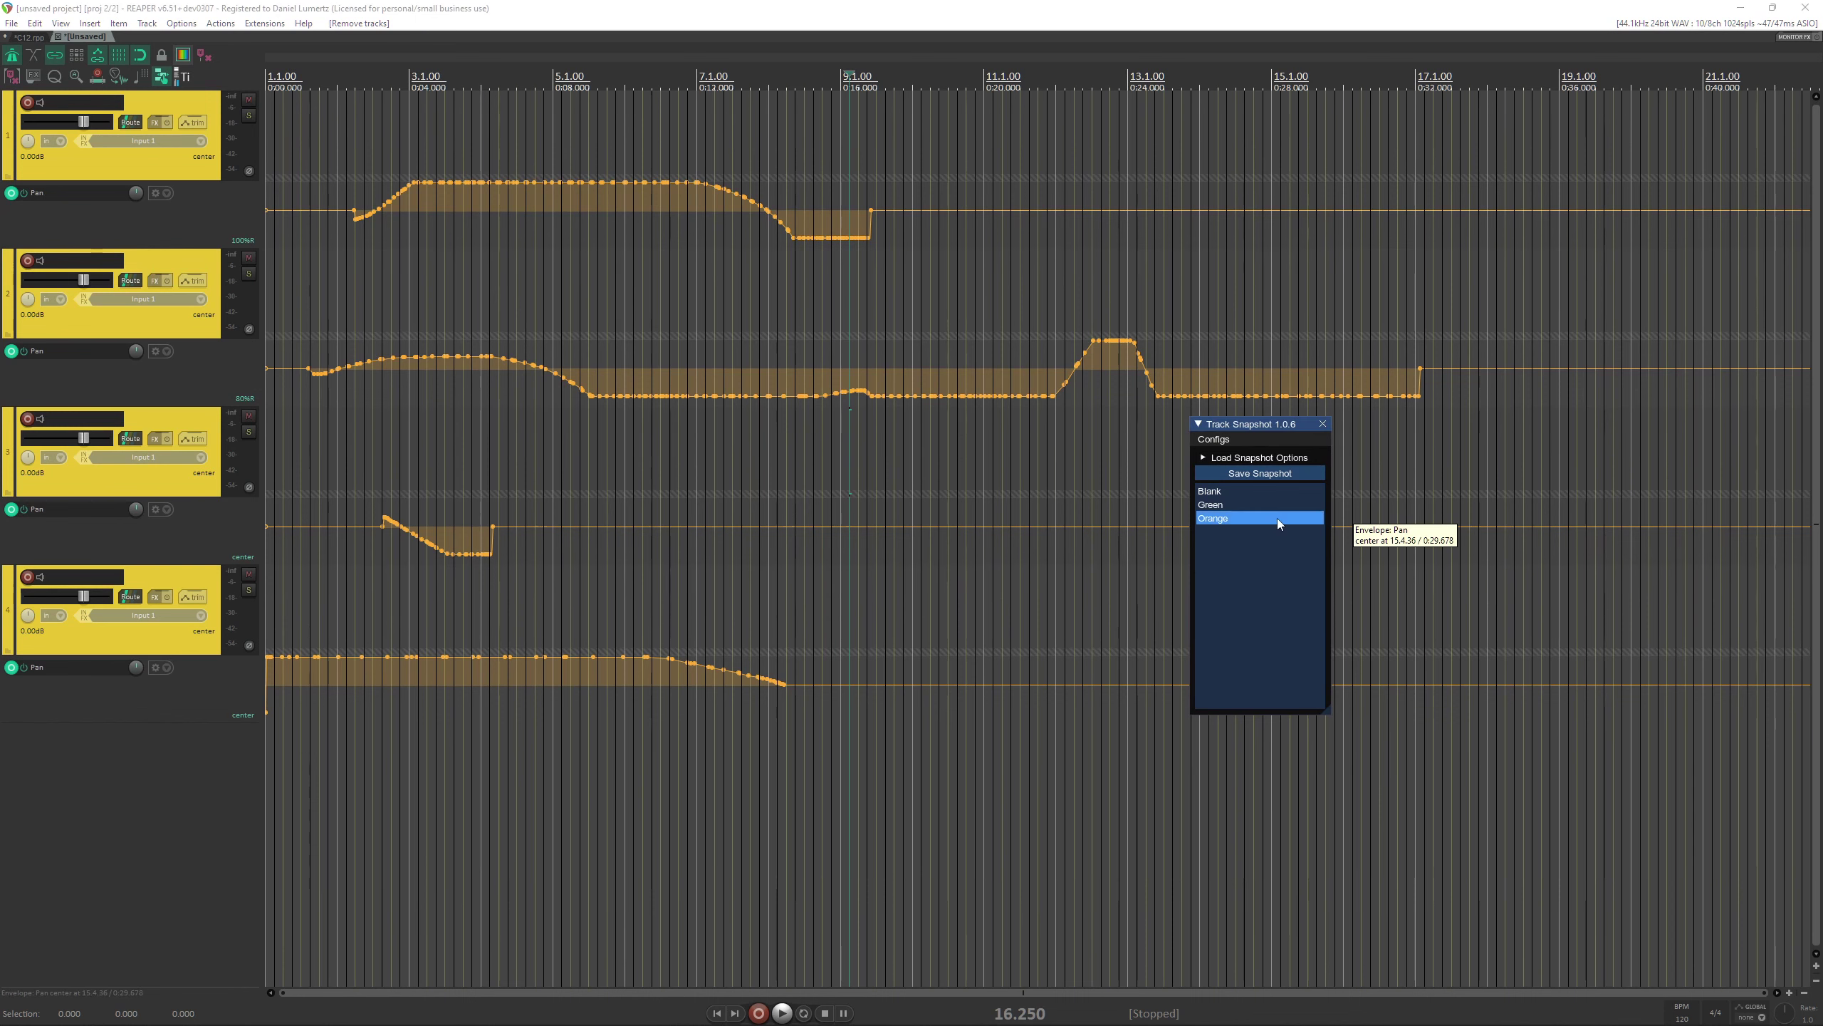
{"action": "left_click", "coordinate": [1261, 505]}
{"action": "left_click", "coordinate": [1259, 492]}
{"action": "left_click", "coordinate": [1250, 519]}
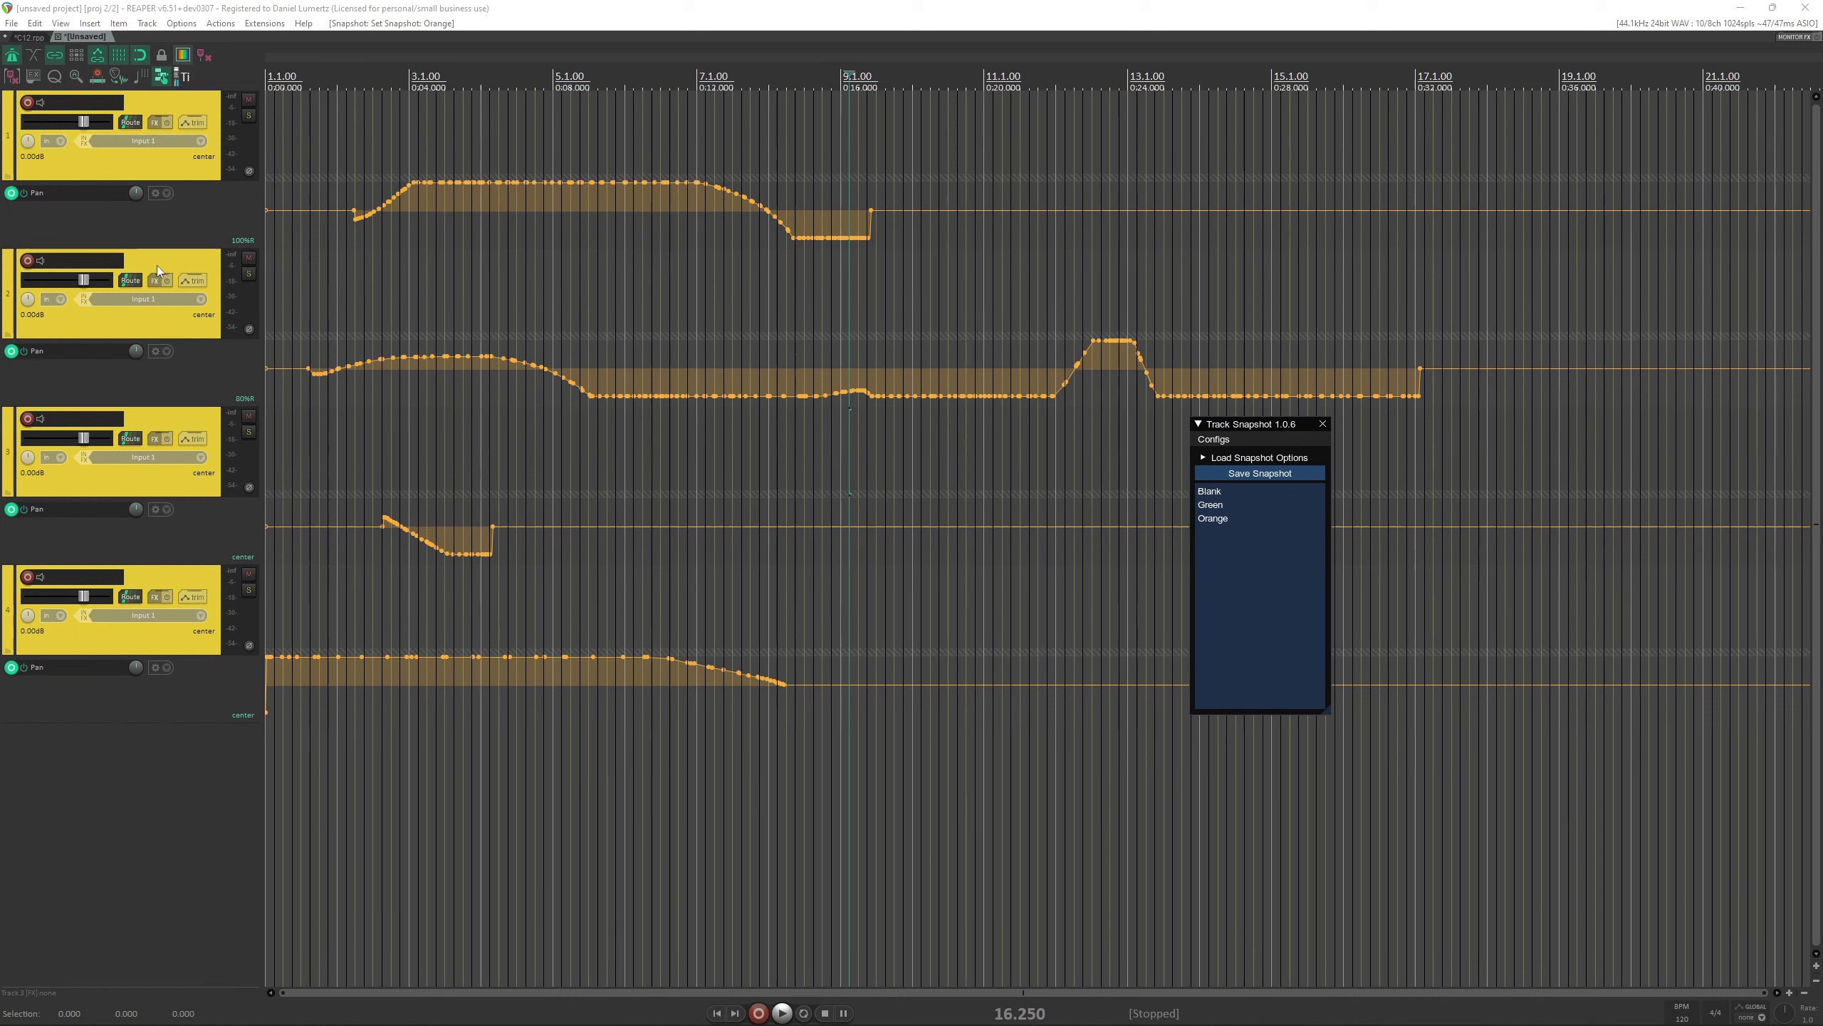
Add a new empty track below the existing four and leave it as the selected track.
{"action": "left_click", "coordinate": [192, 108]}
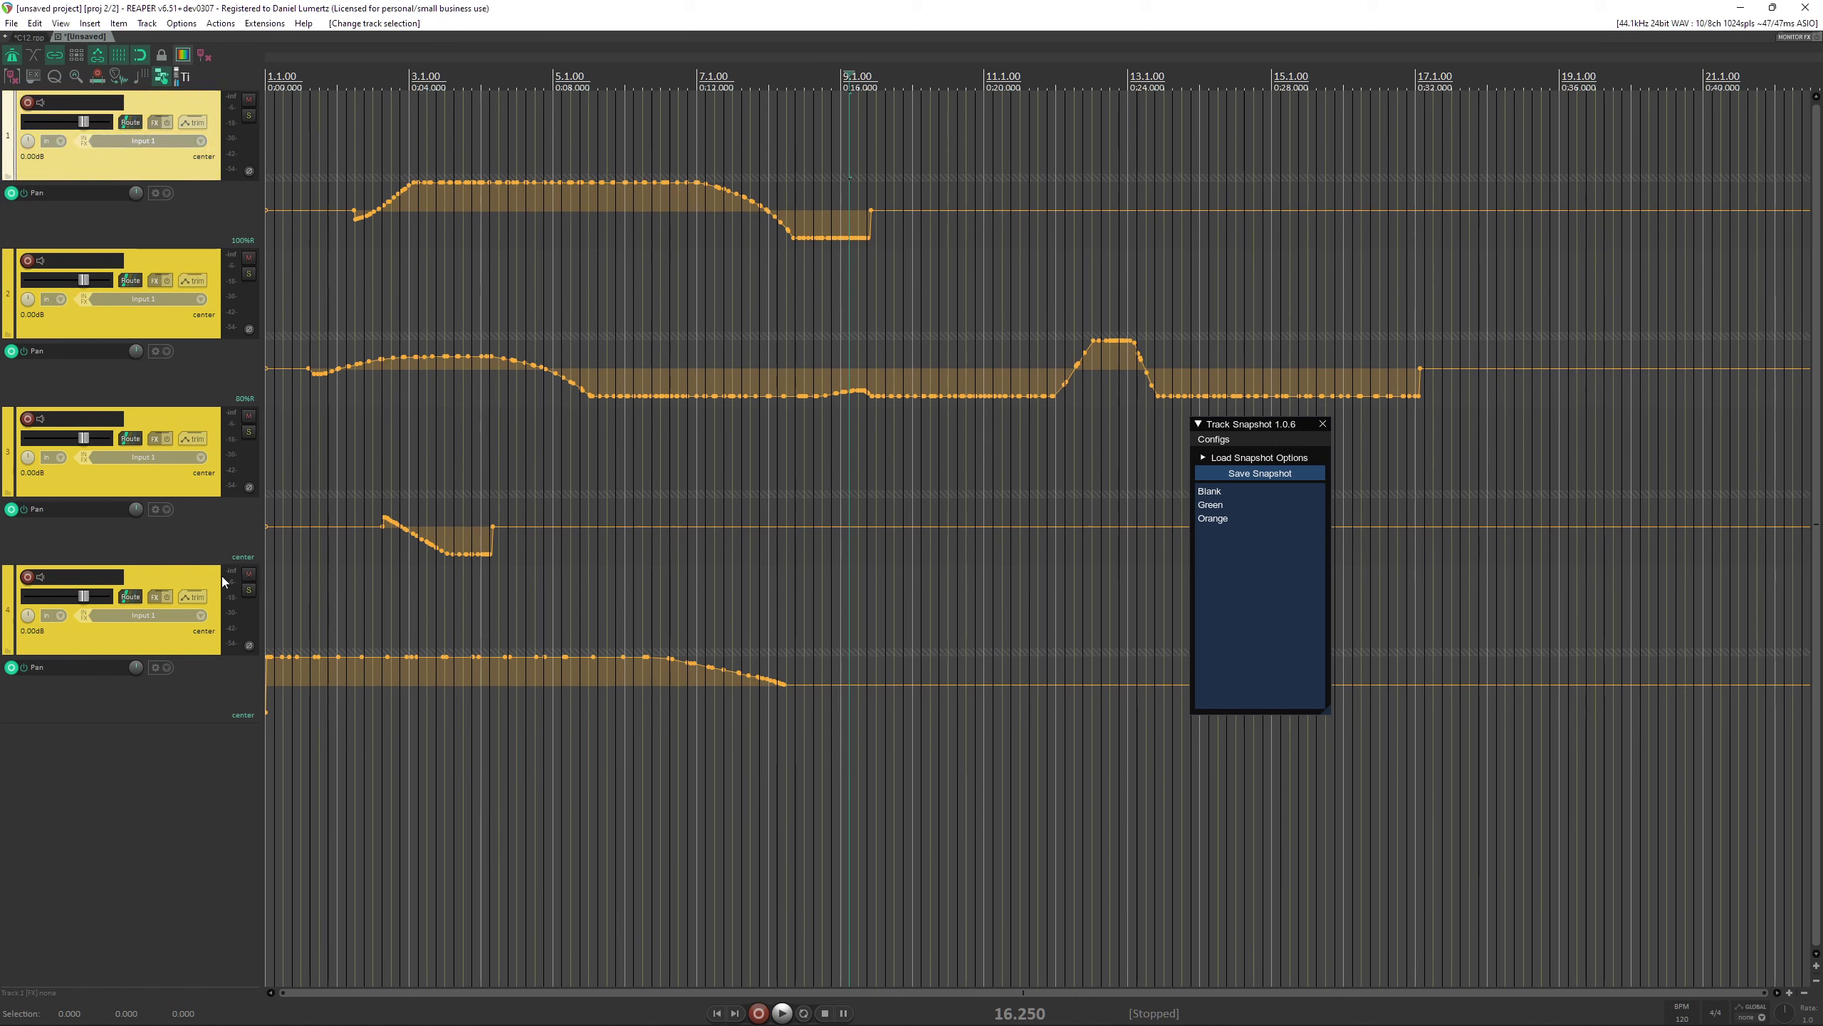
{"action": "double_click", "coordinate": [154, 918]}
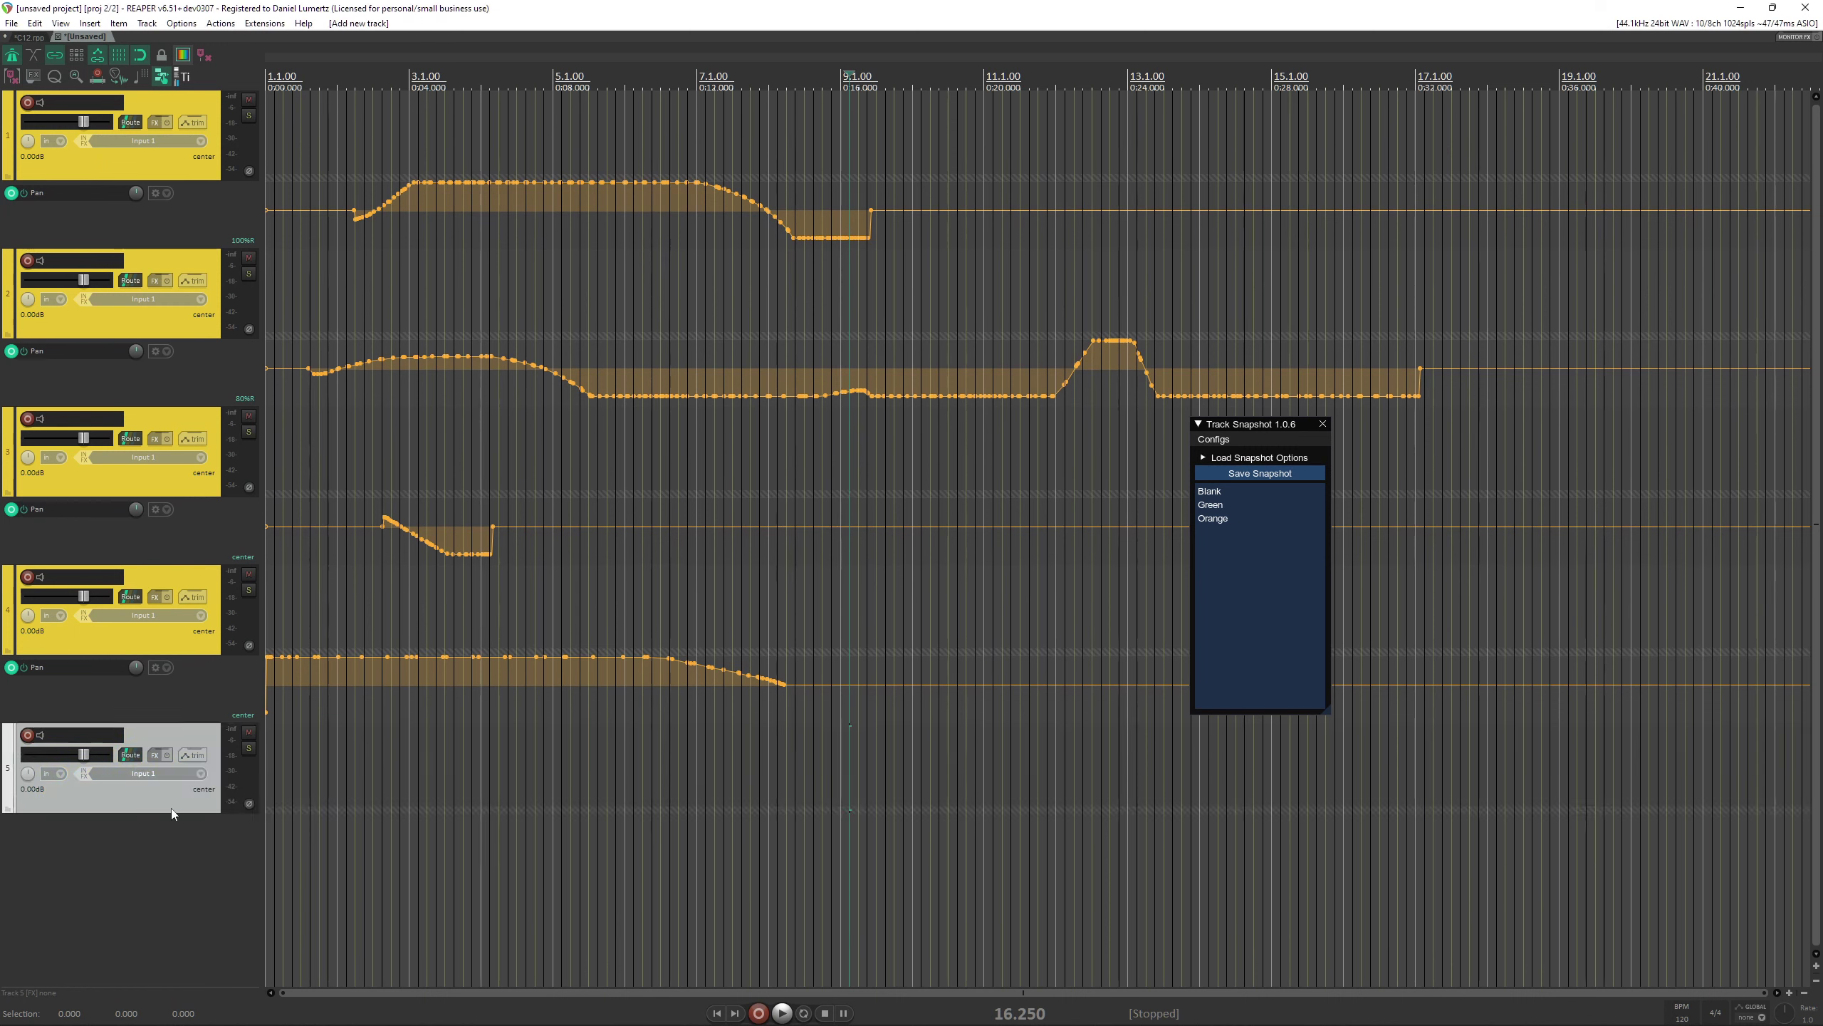
{"action": "left_click", "coordinate": [198, 105]}
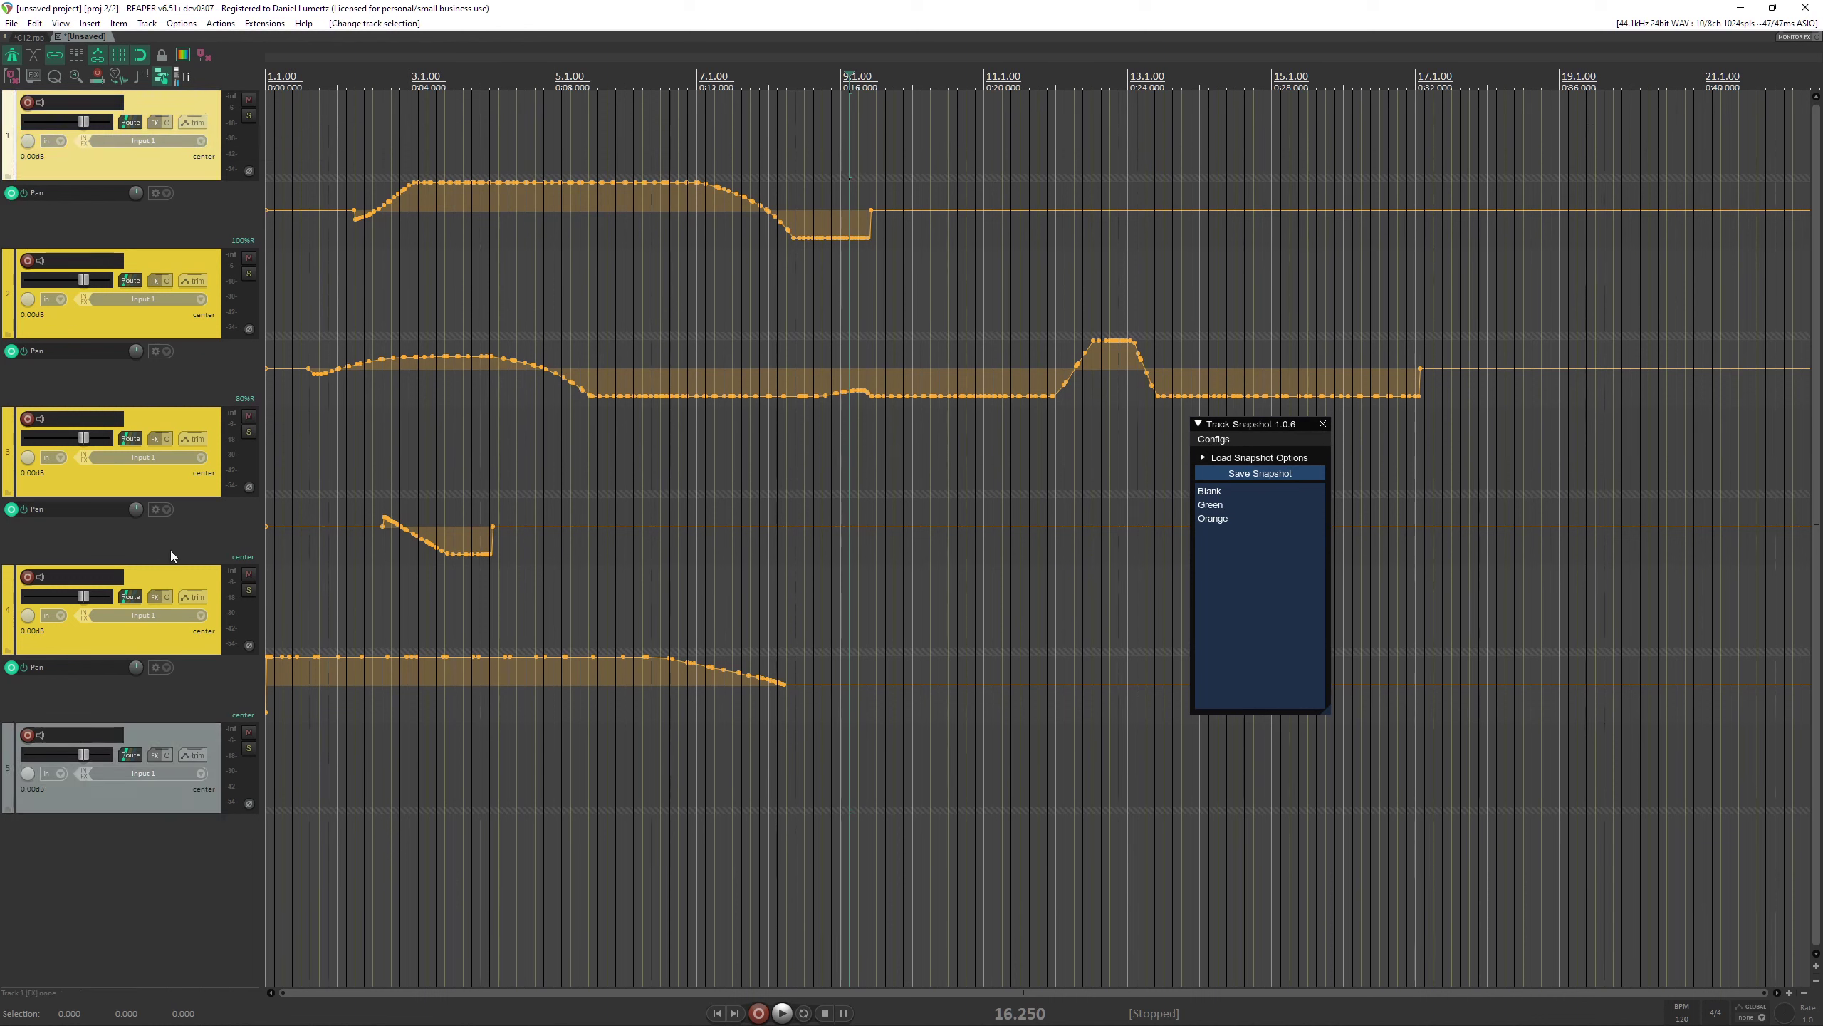
{"action": "left_click", "coordinate": [156, 736]}
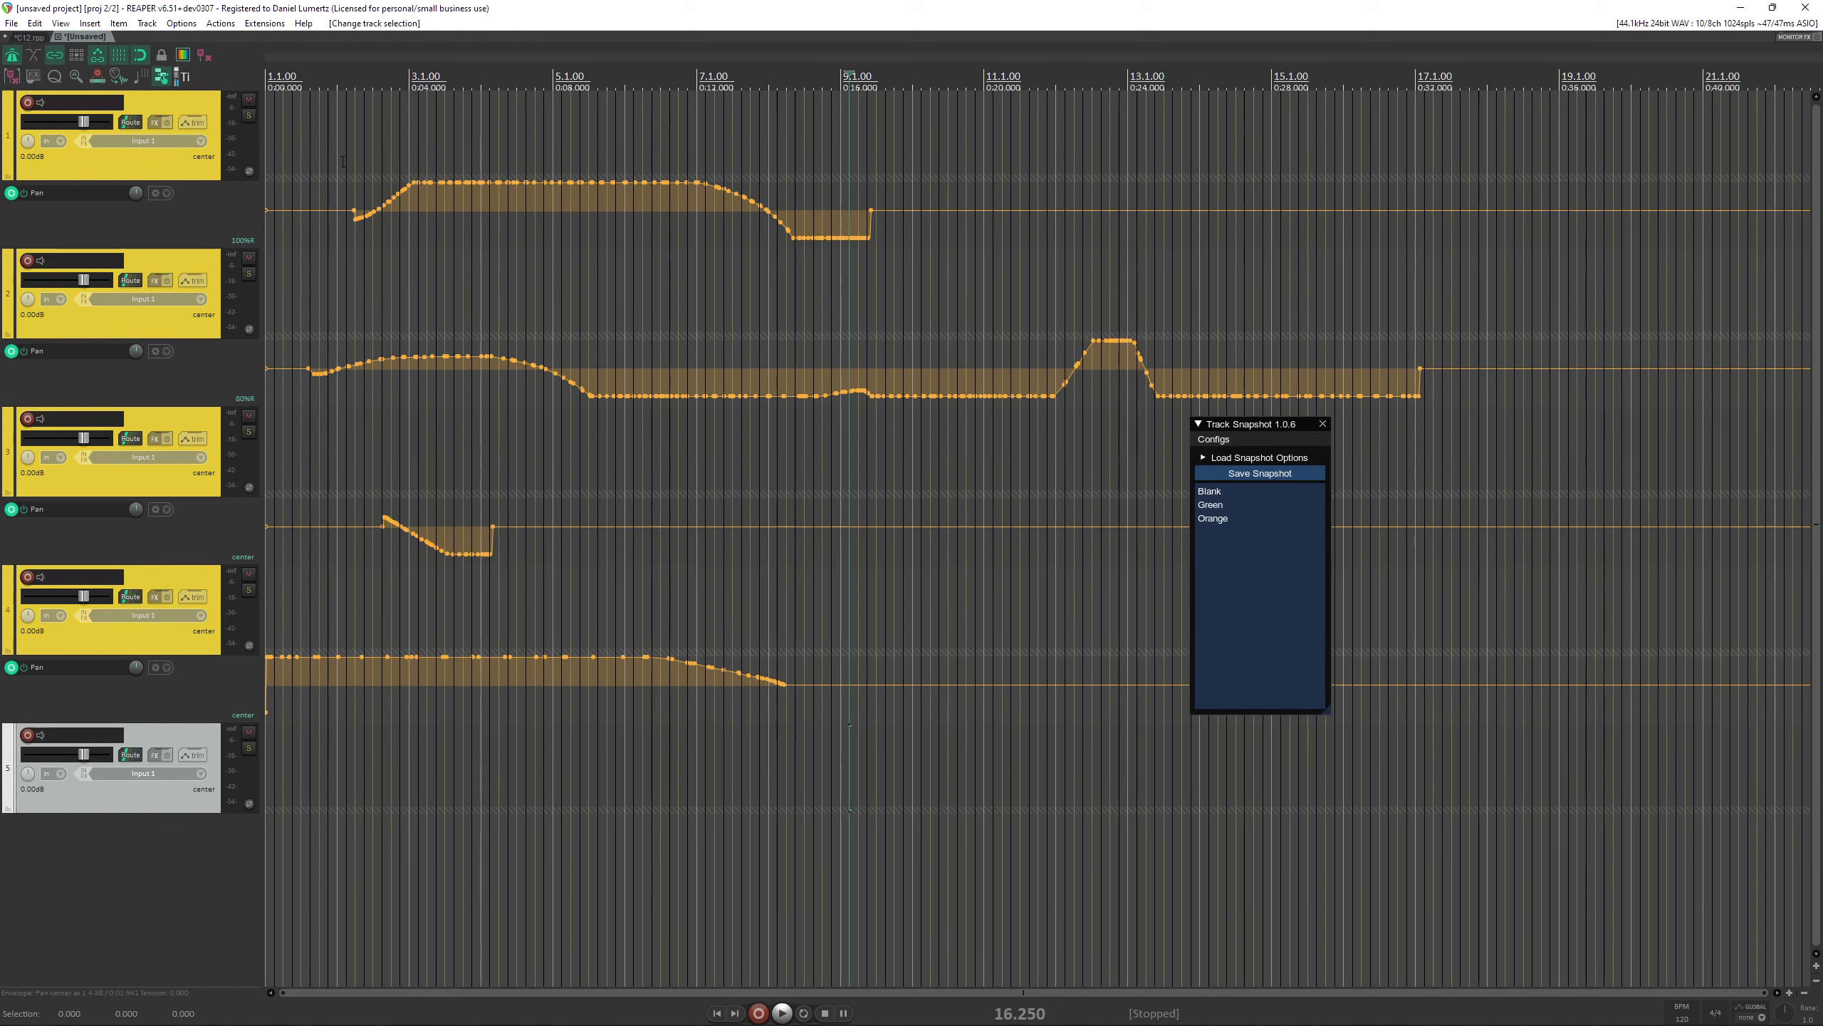
Substitute Track 1 of the Blank snapshot with the selected new track, applying the substitution to all snapshots.
{"action": "right_click", "coordinate": [1213, 494]}
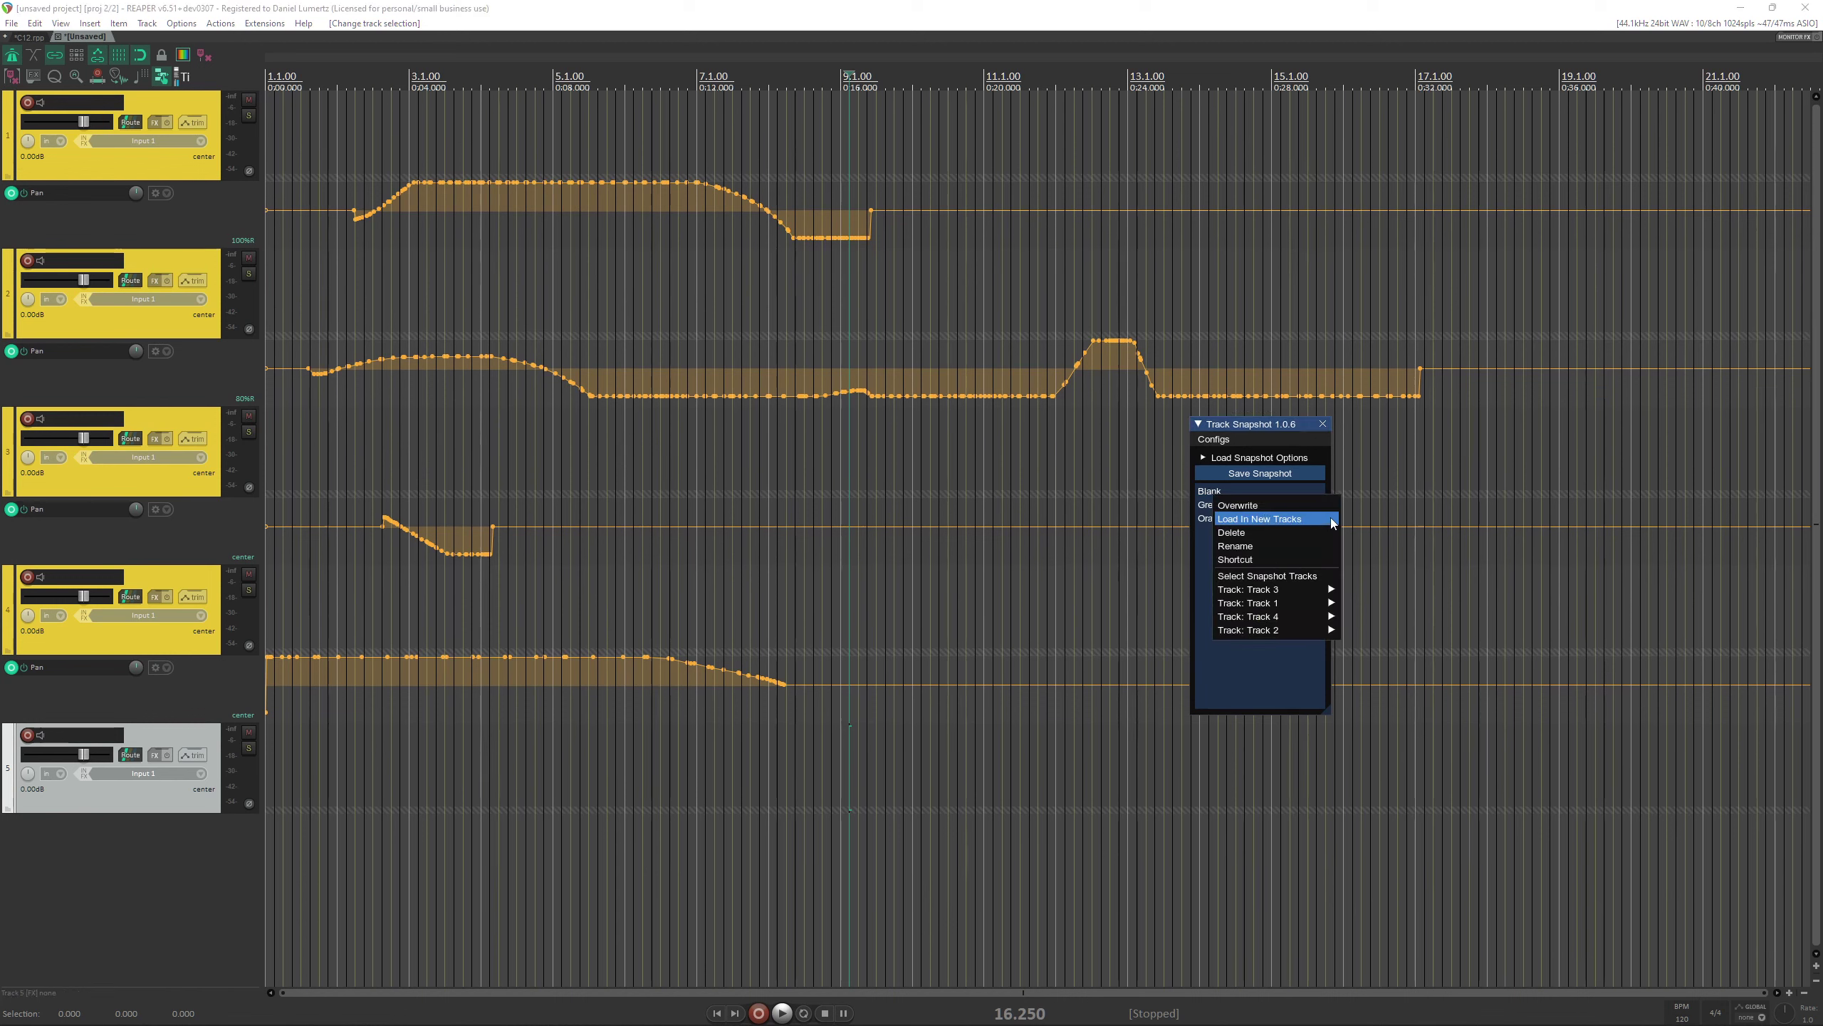
{"action": "mouse_move", "coordinate": [1305, 607]}
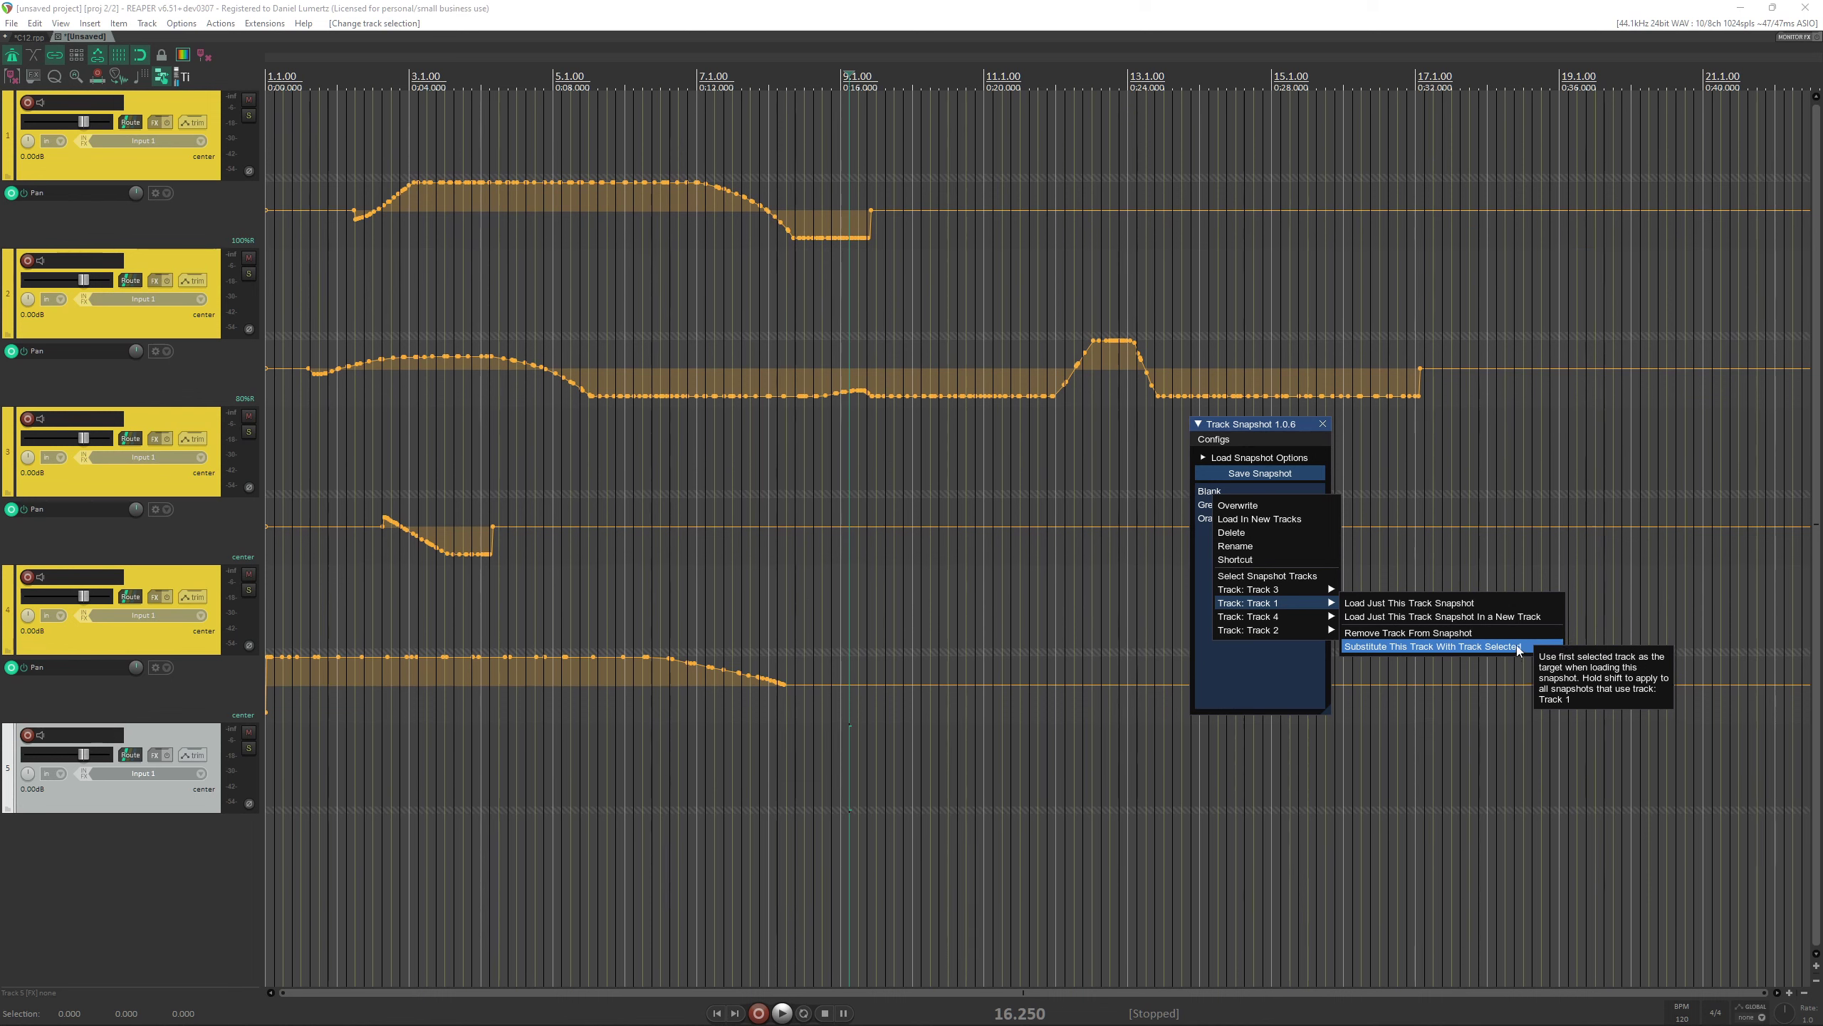
{"action": "left_click", "coordinate": [1516, 645]}
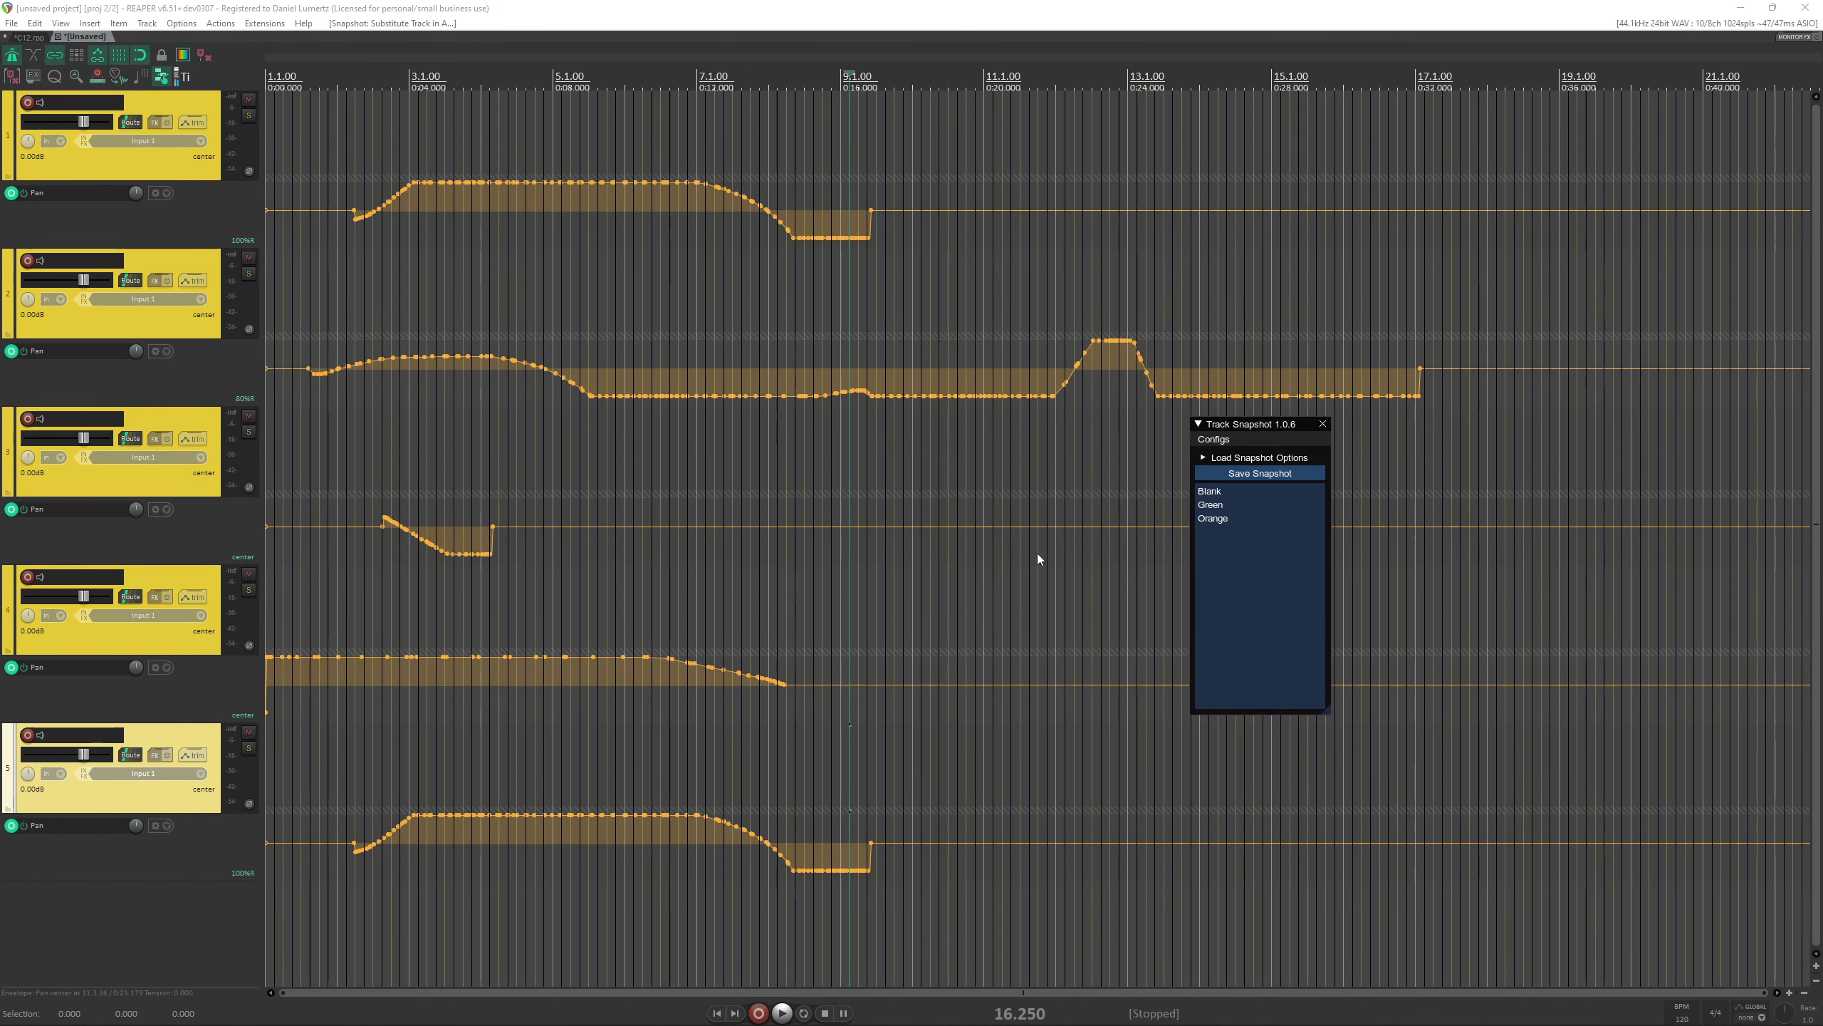
Recall the Green, Orange and Blank snapshots repeatedly to check the substituted fifth track, finishing with Orange.
{"action": "left_click", "coordinate": [1214, 508]}
{"action": "left_click", "coordinate": [1216, 520]}
{"action": "left_click", "coordinate": [1218, 507]}
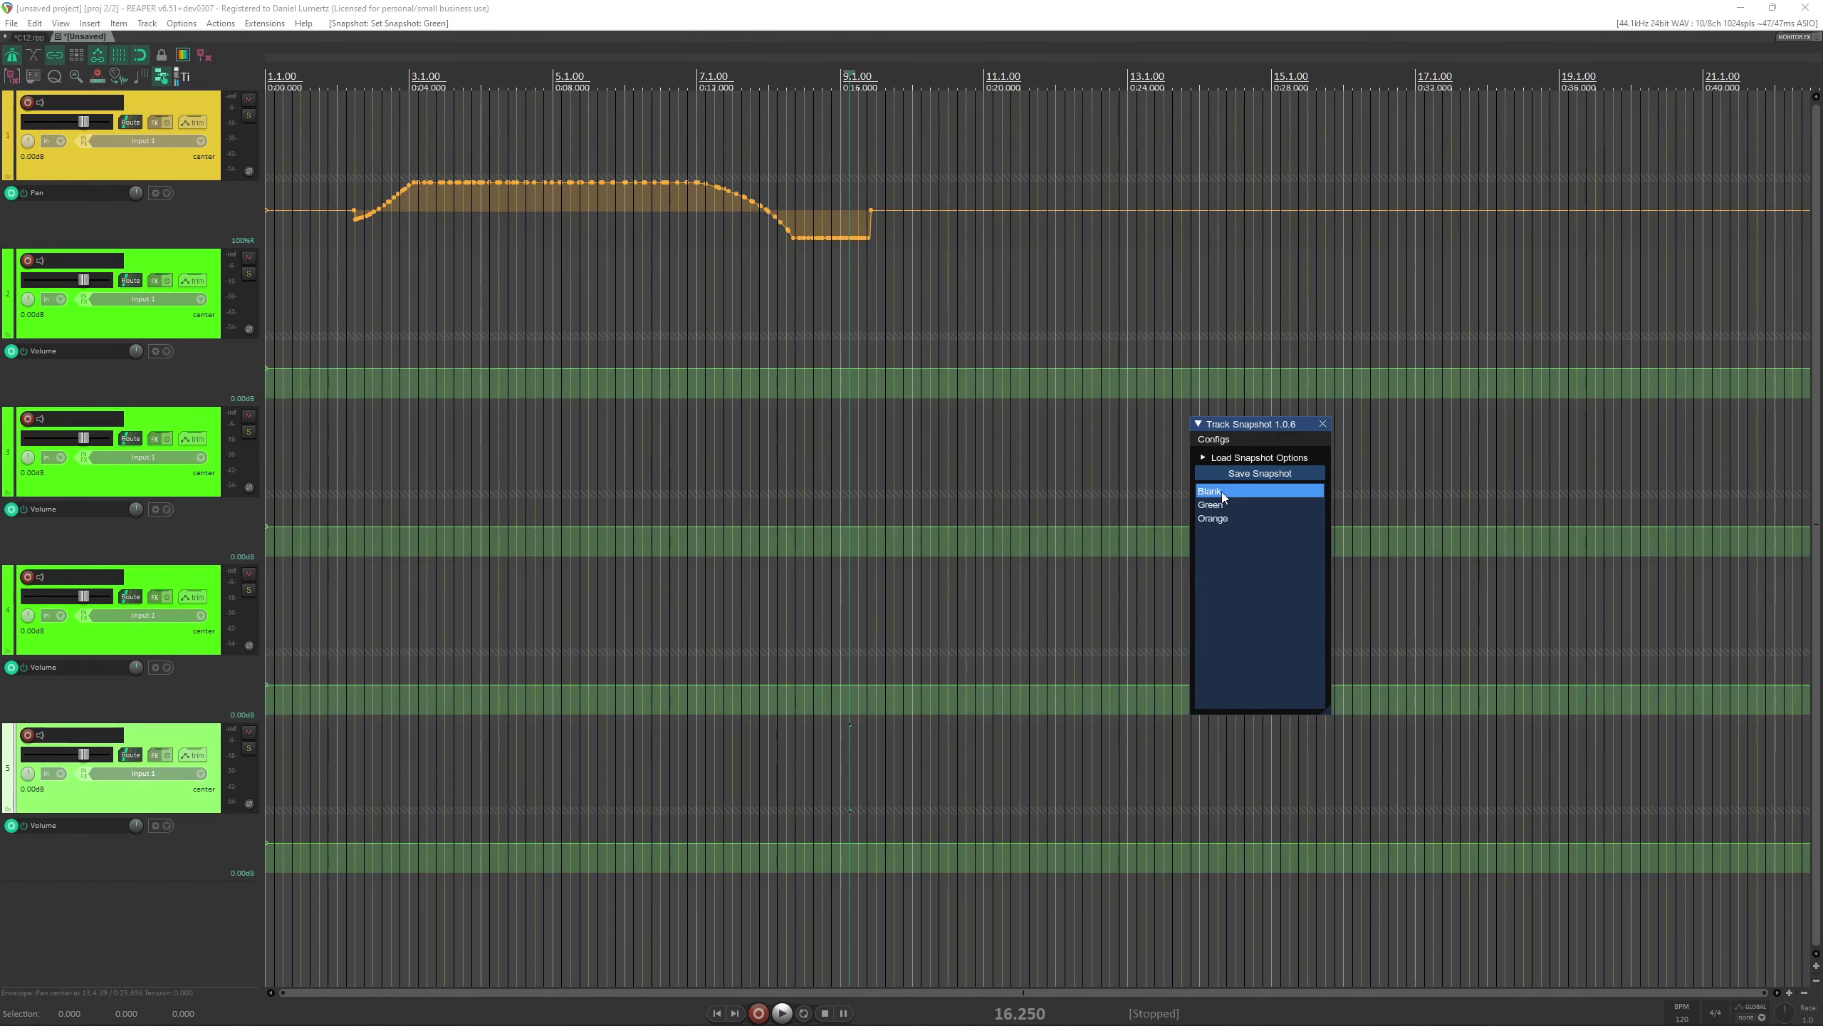
{"action": "left_click", "coordinate": [1220, 493]}
{"action": "left_click", "coordinate": [1222, 503]}
{"action": "left_click", "coordinate": [1213, 517]}
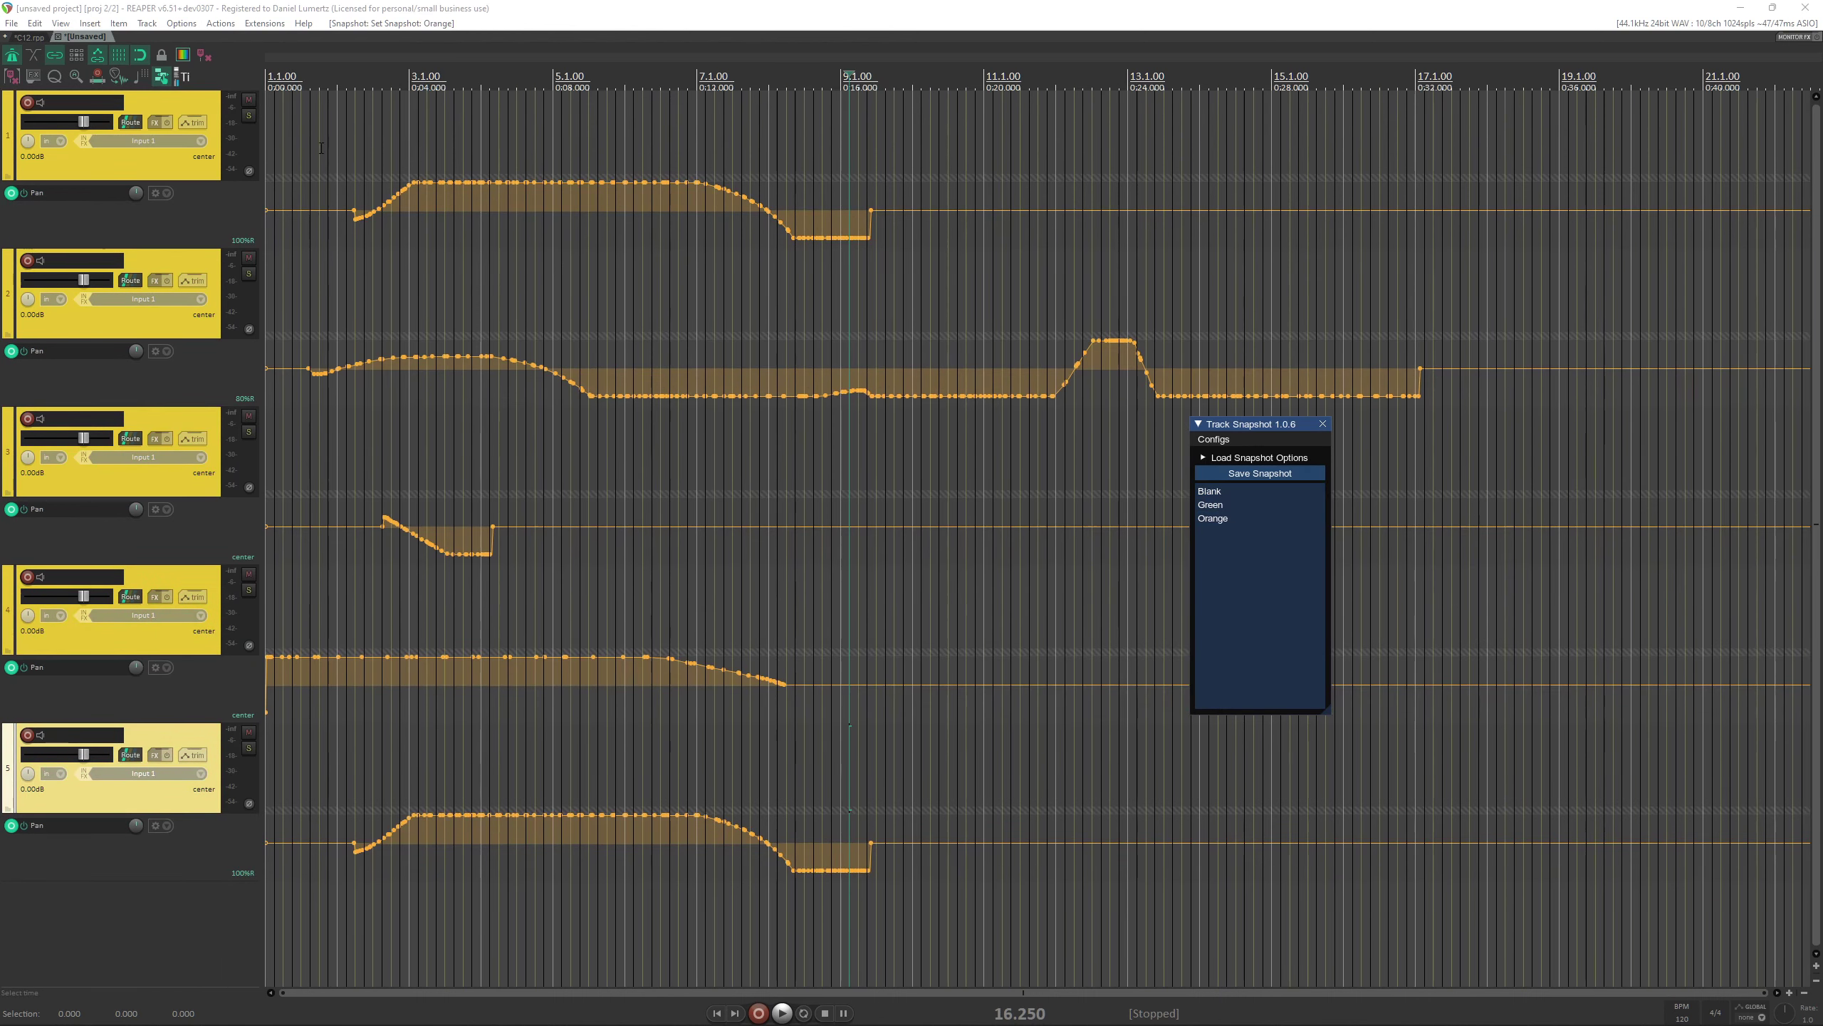